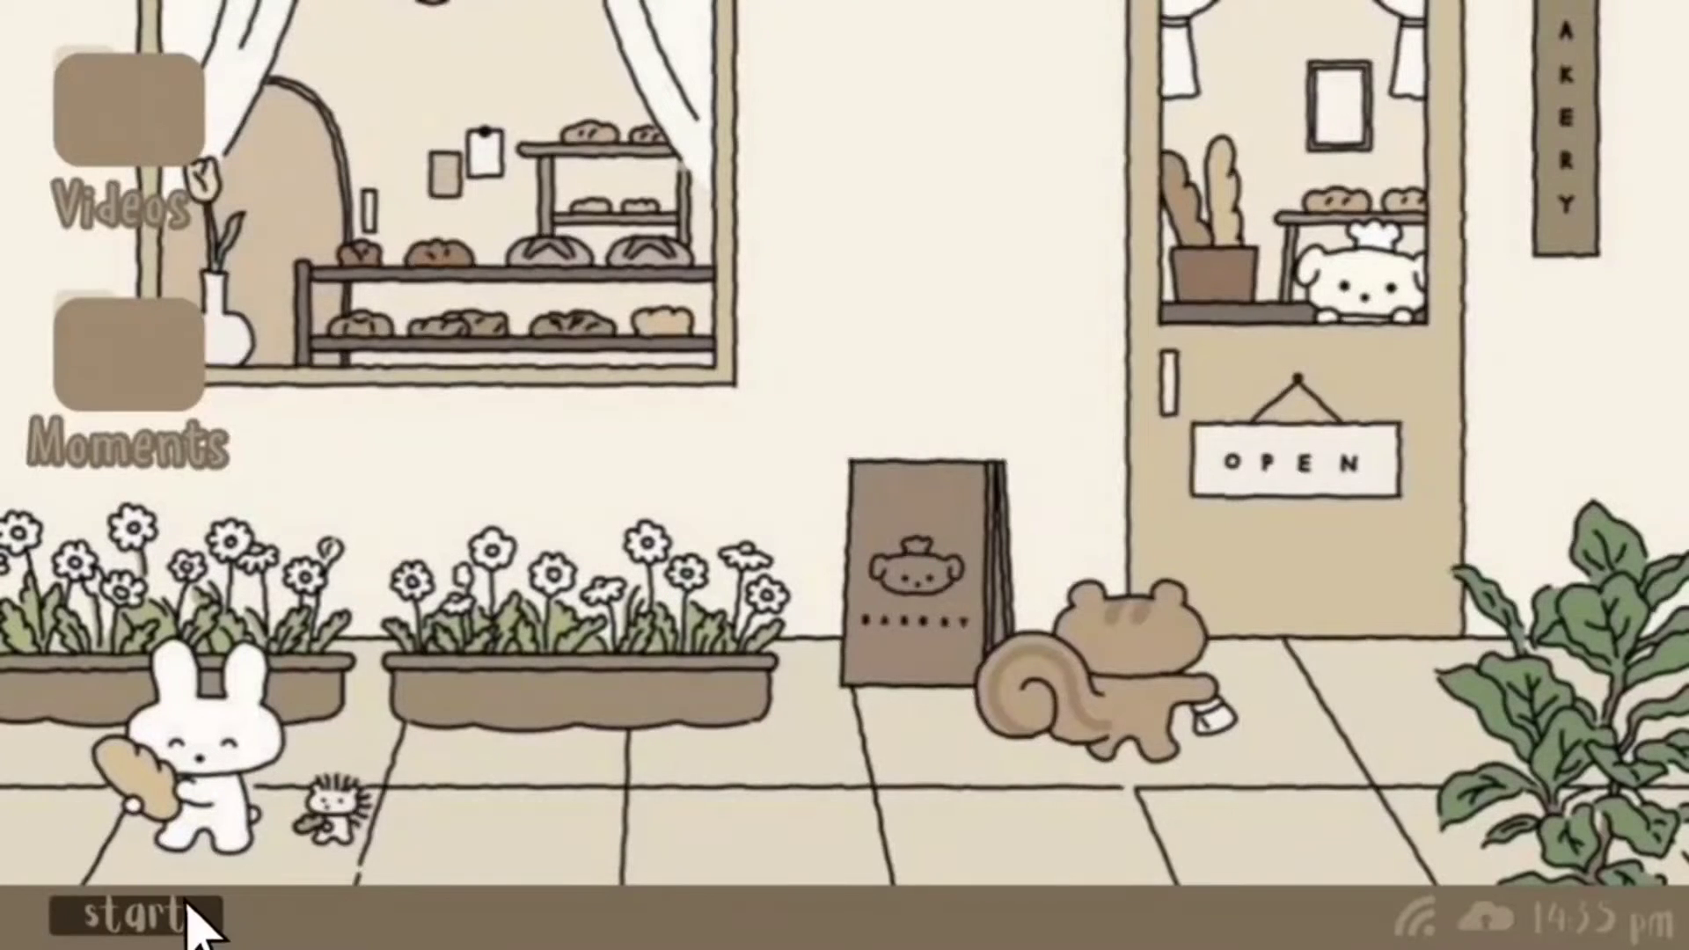
Step: Check the author details in Notepad, then open the slide listing the video's topics
left_click(188, 915)
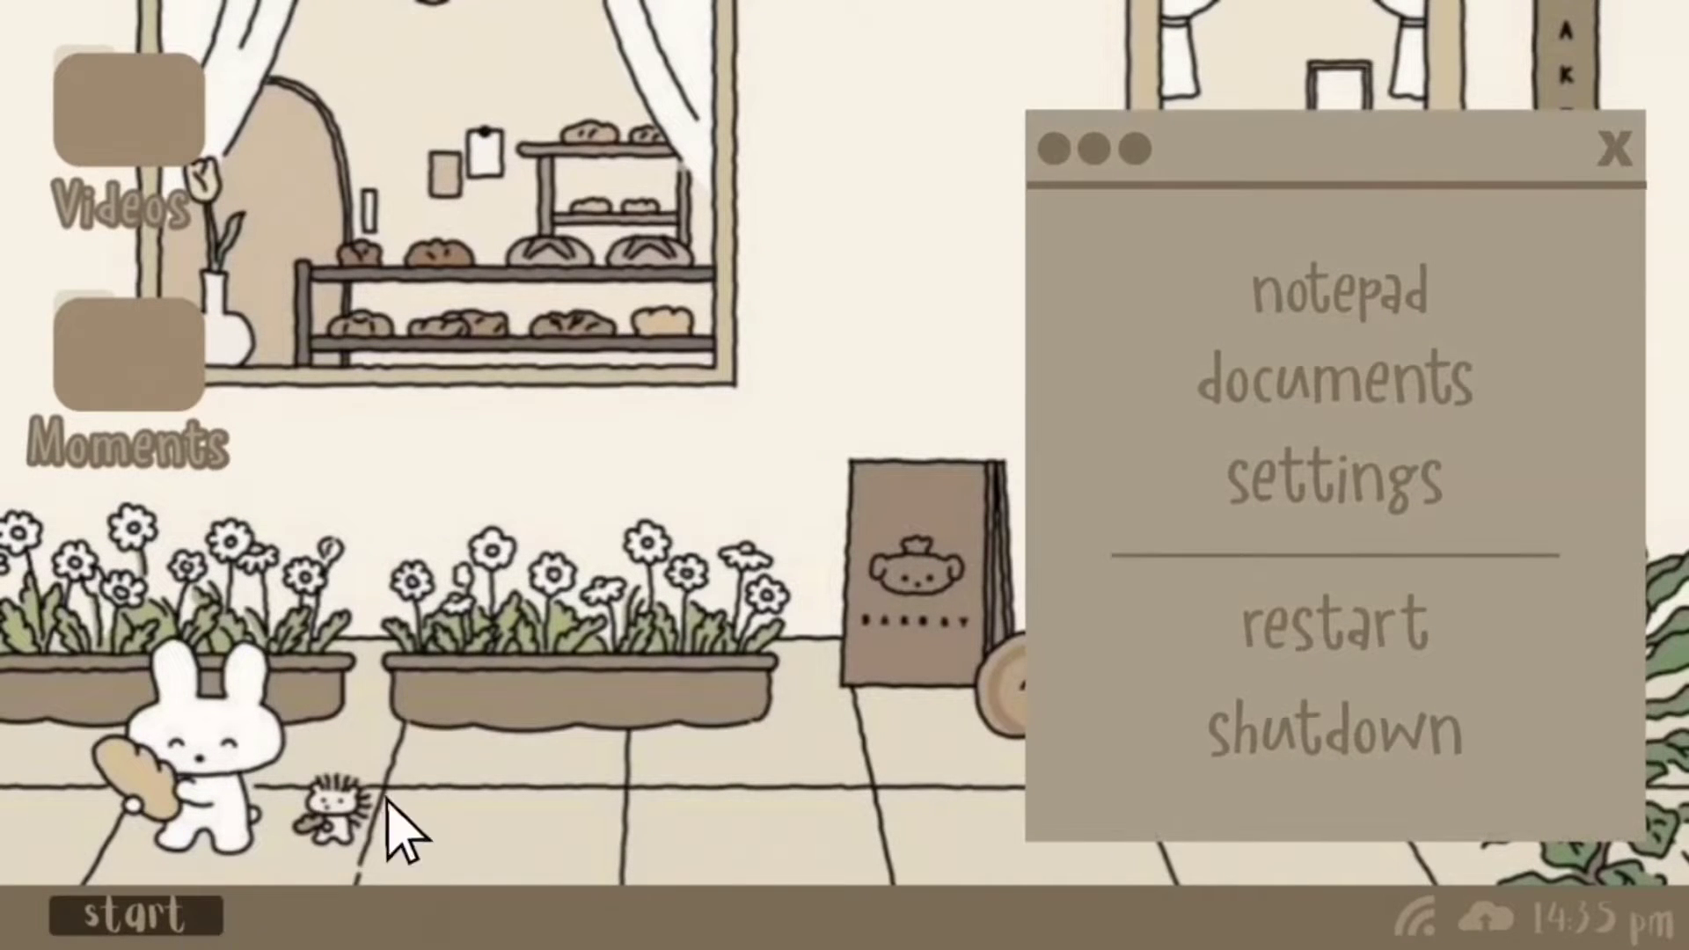
left_click(1422, 283)
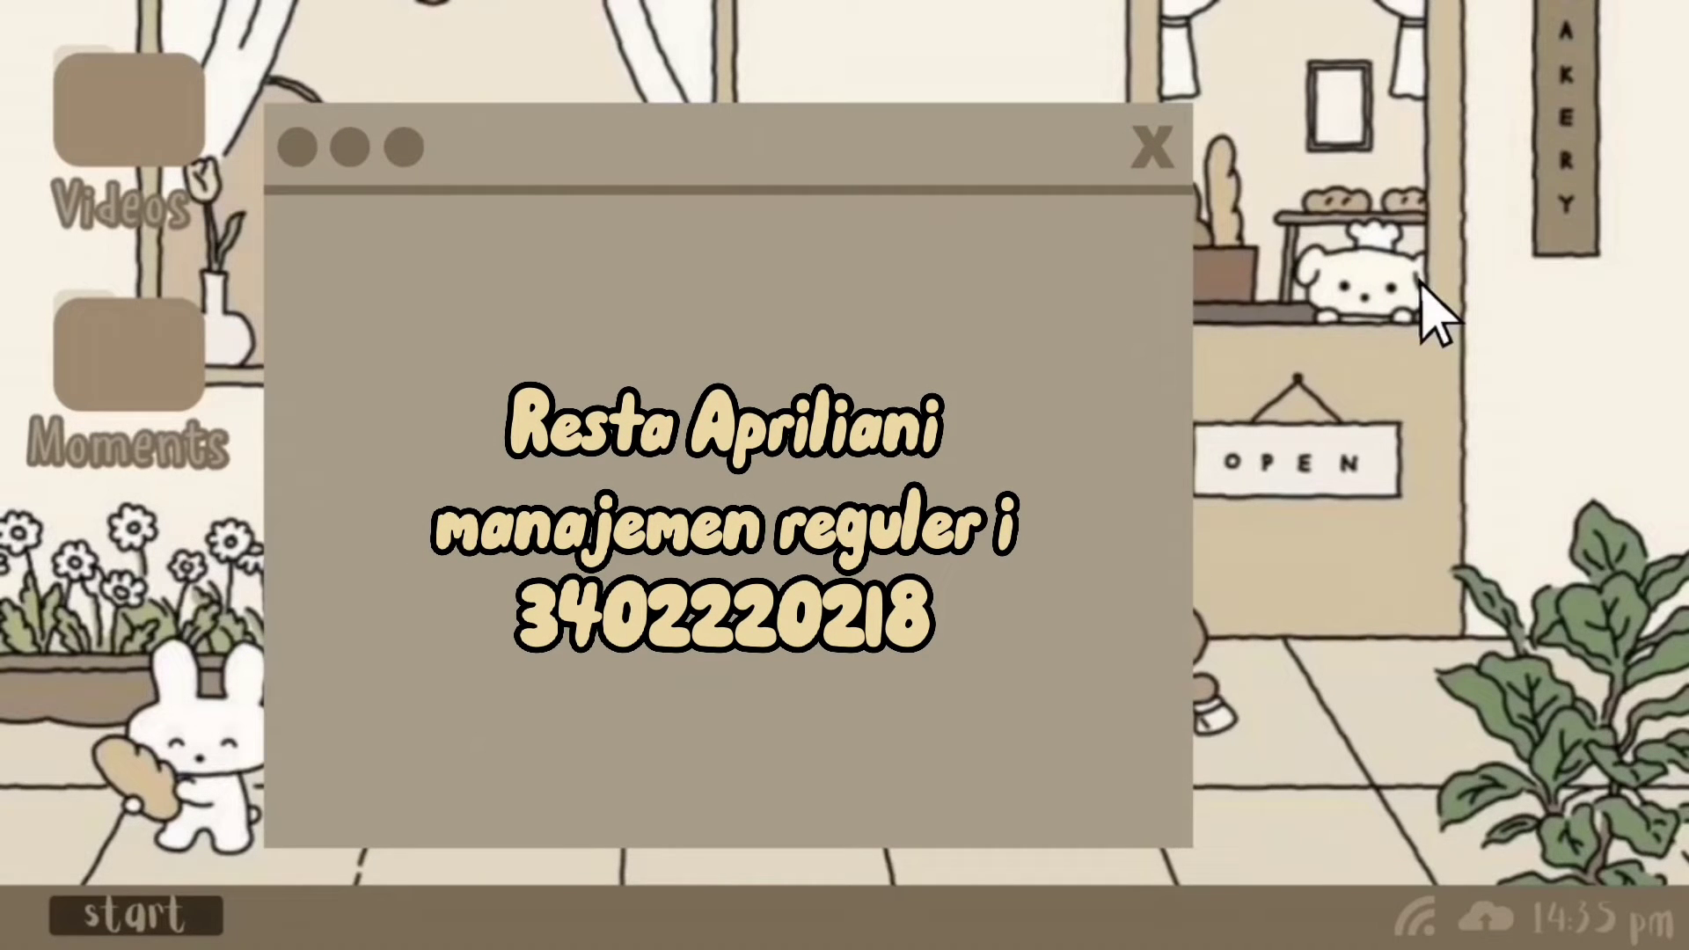
left_click(1152, 146)
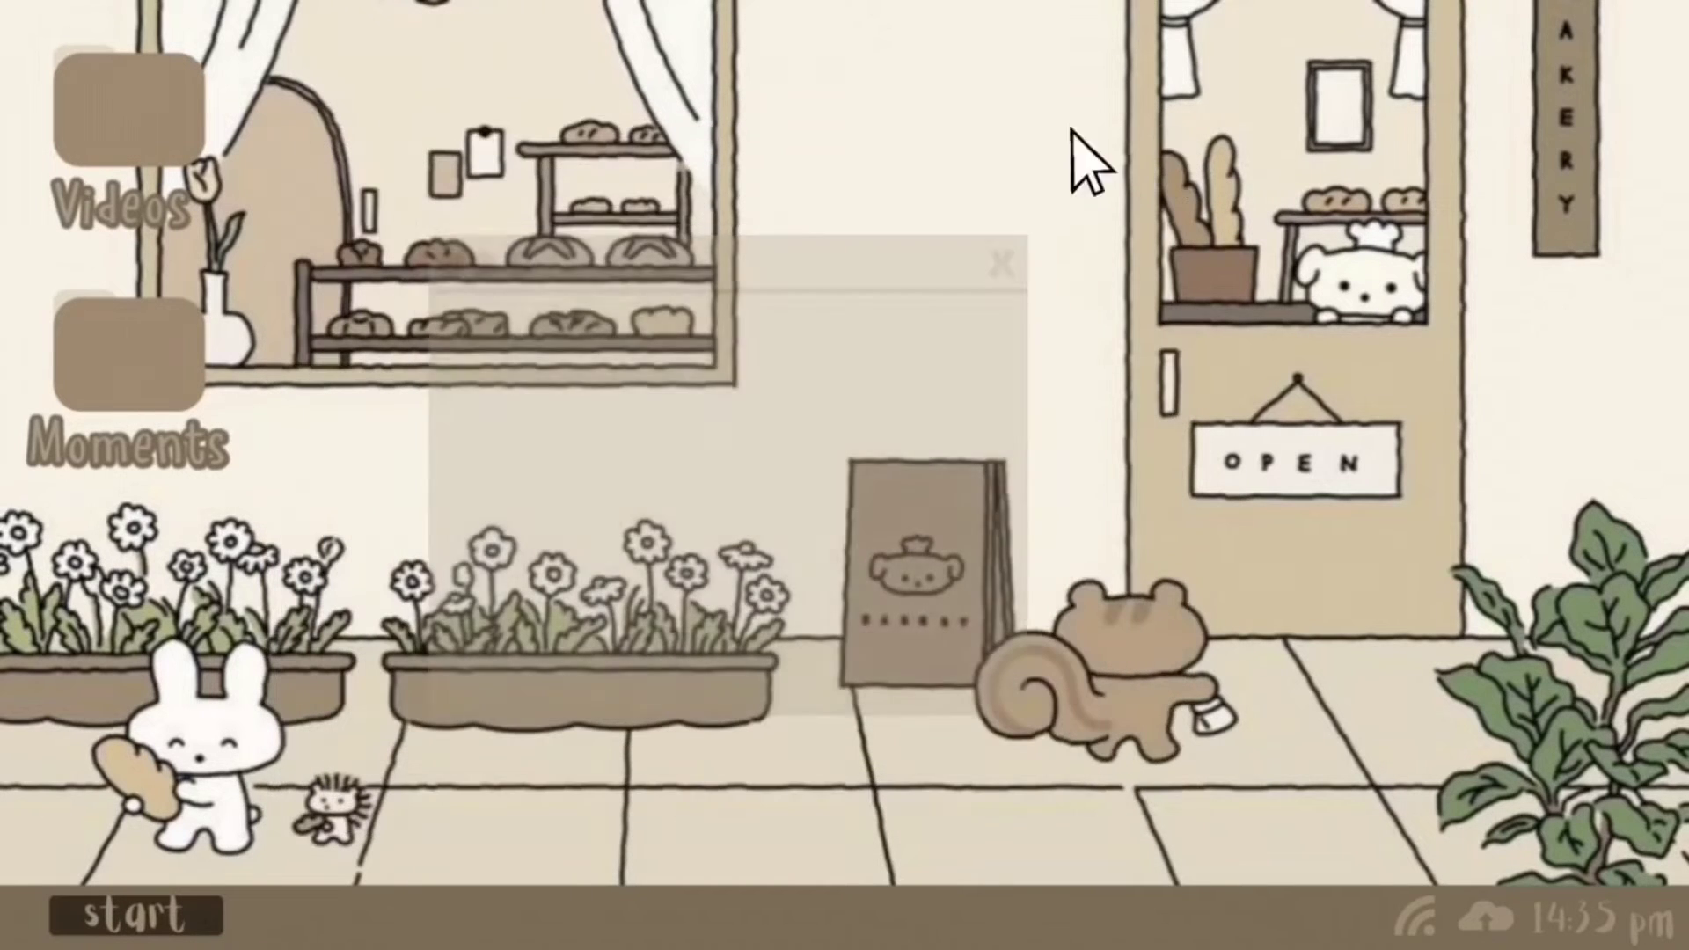
left_click(171, 130)
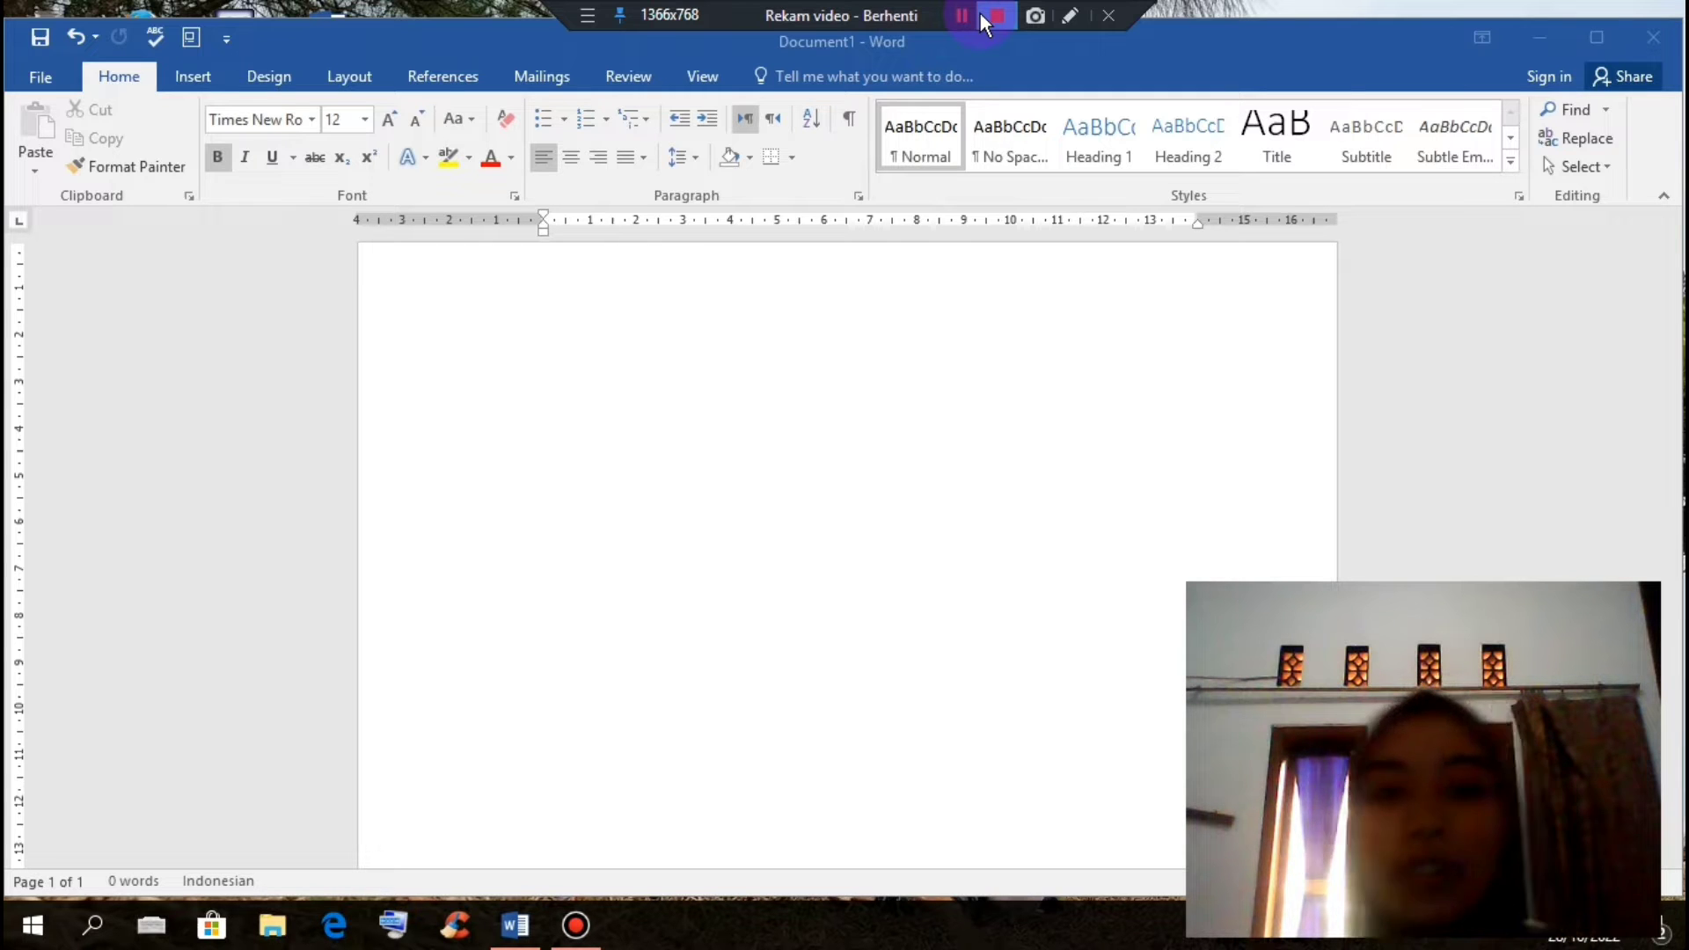
Step: Resume the recording with the blank Word Document1 on screen
left_click(980, 13)
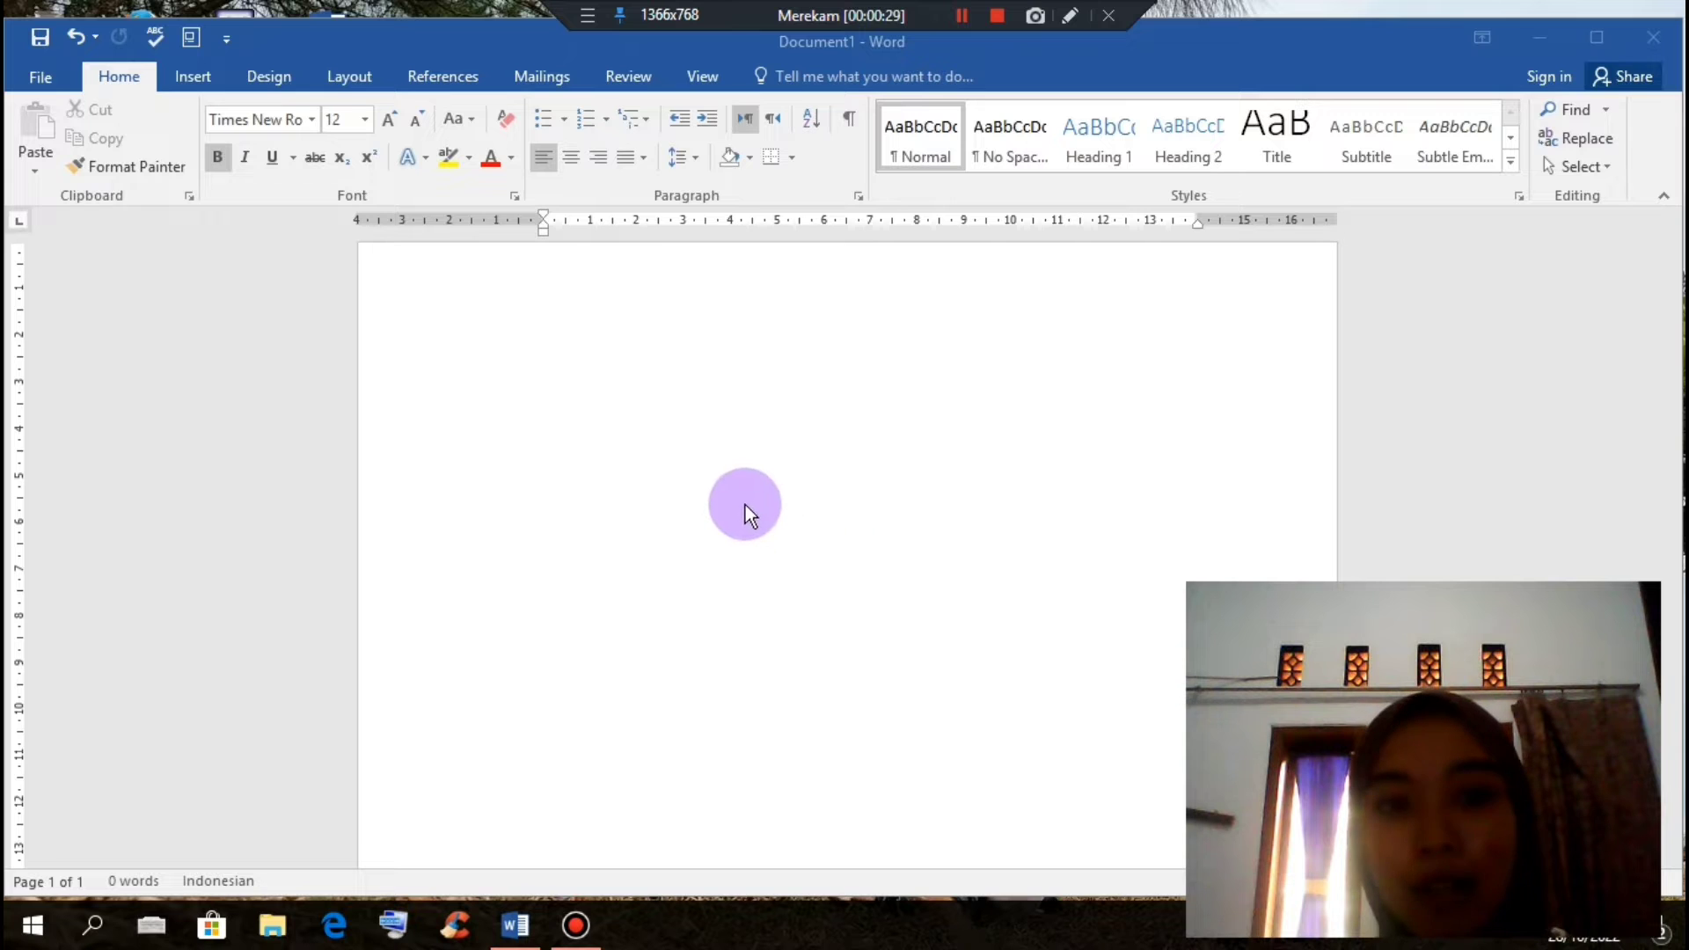
Step: Set custom margins of 4 cm top and left and 3 cm bottom and right
left_click(338, 78)
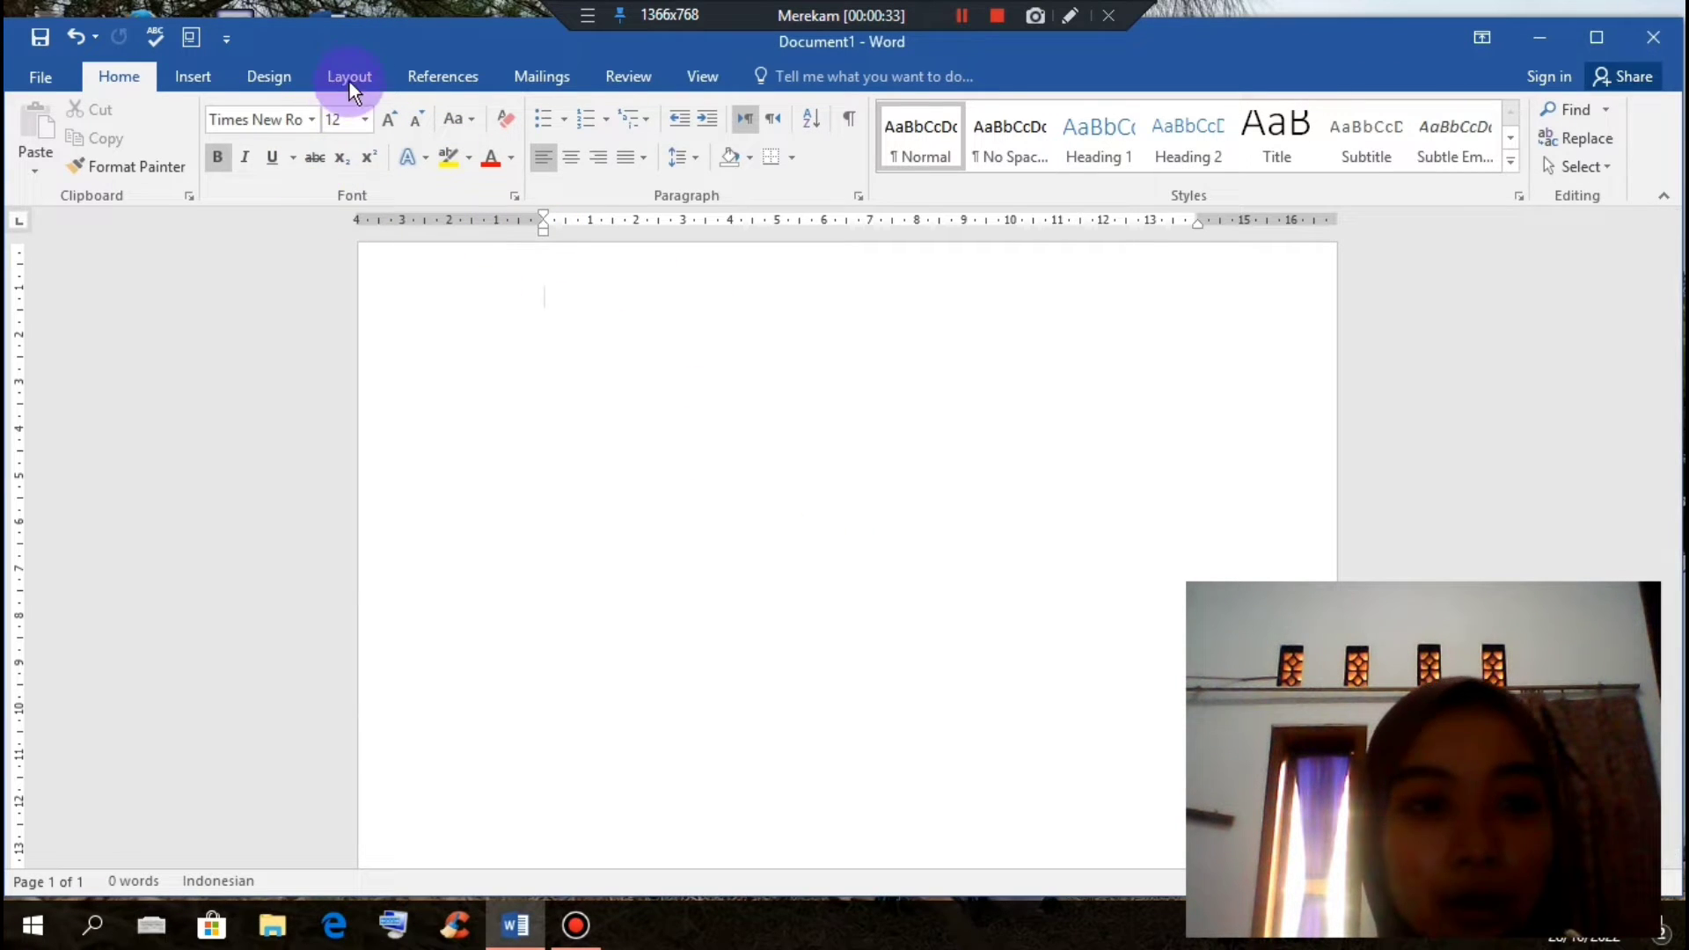
left_click(350, 80)
left_click(181, 162)
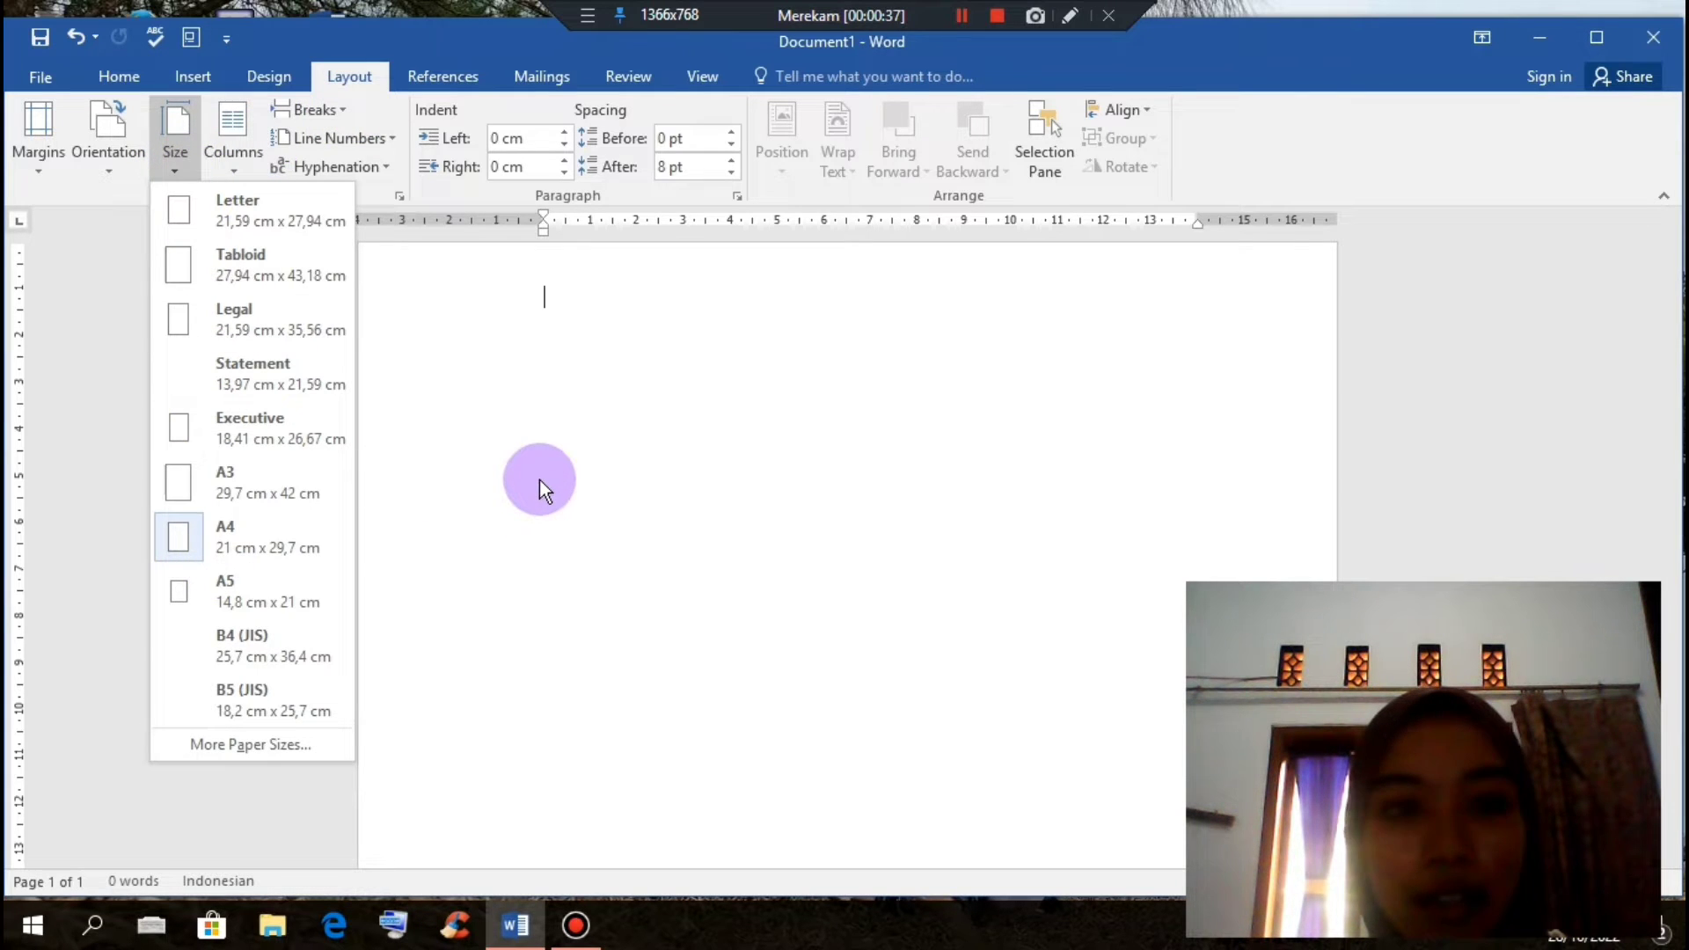
left_click(541, 479)
left_click(45, 175)
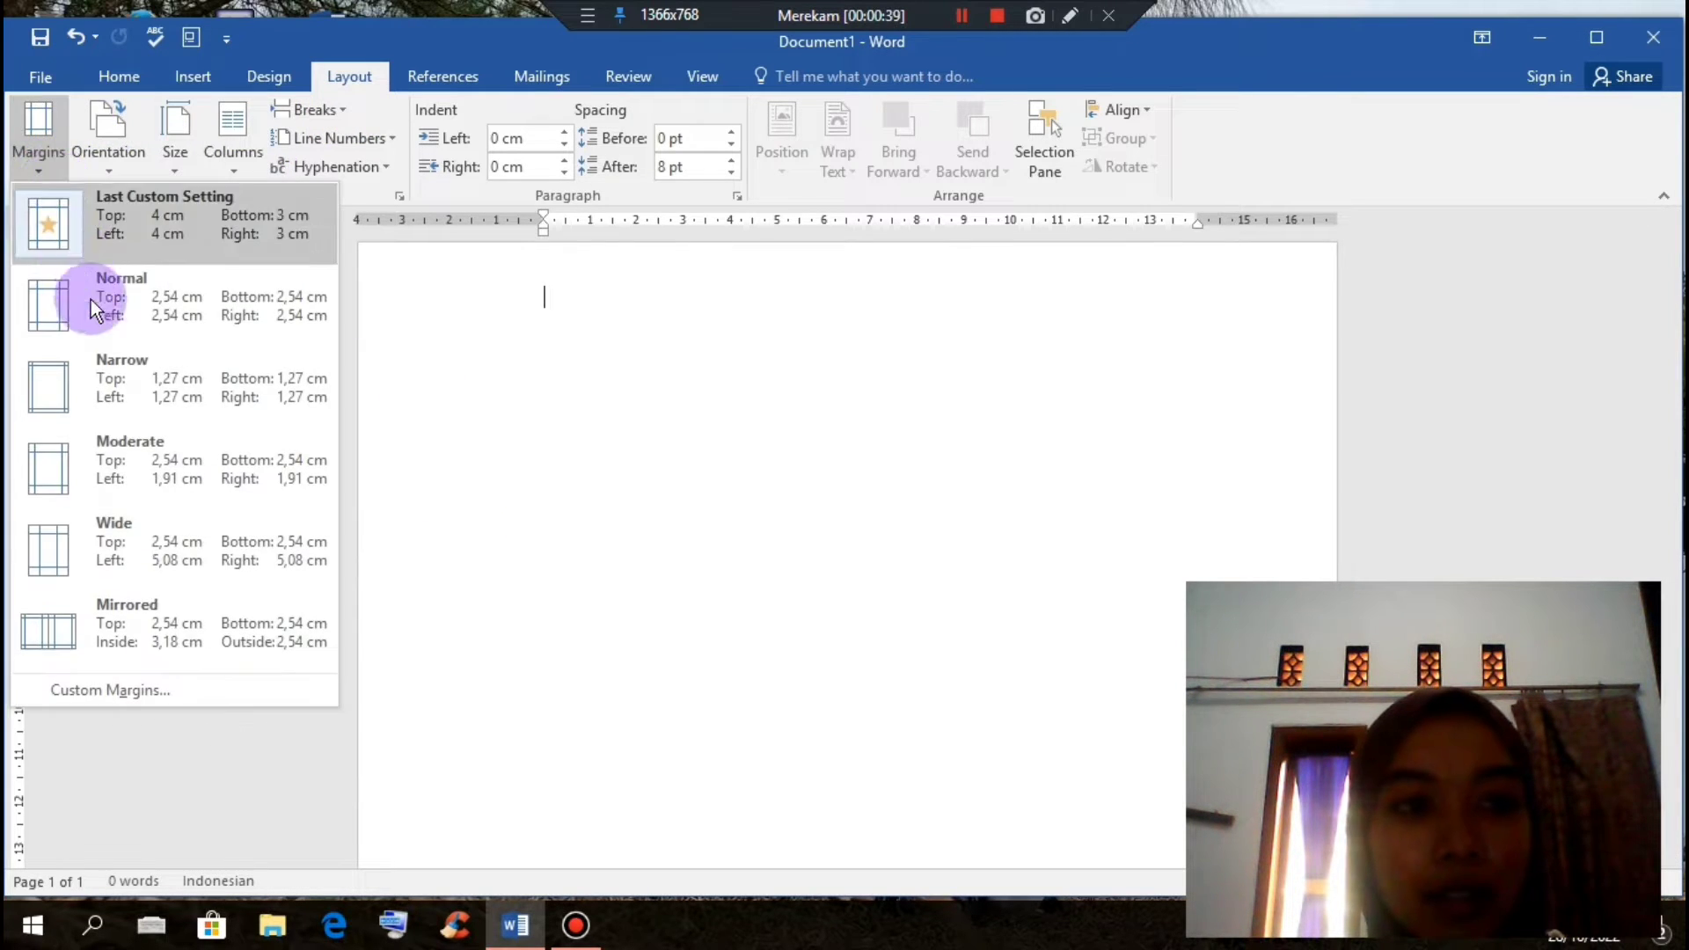
left_click(70, 686)
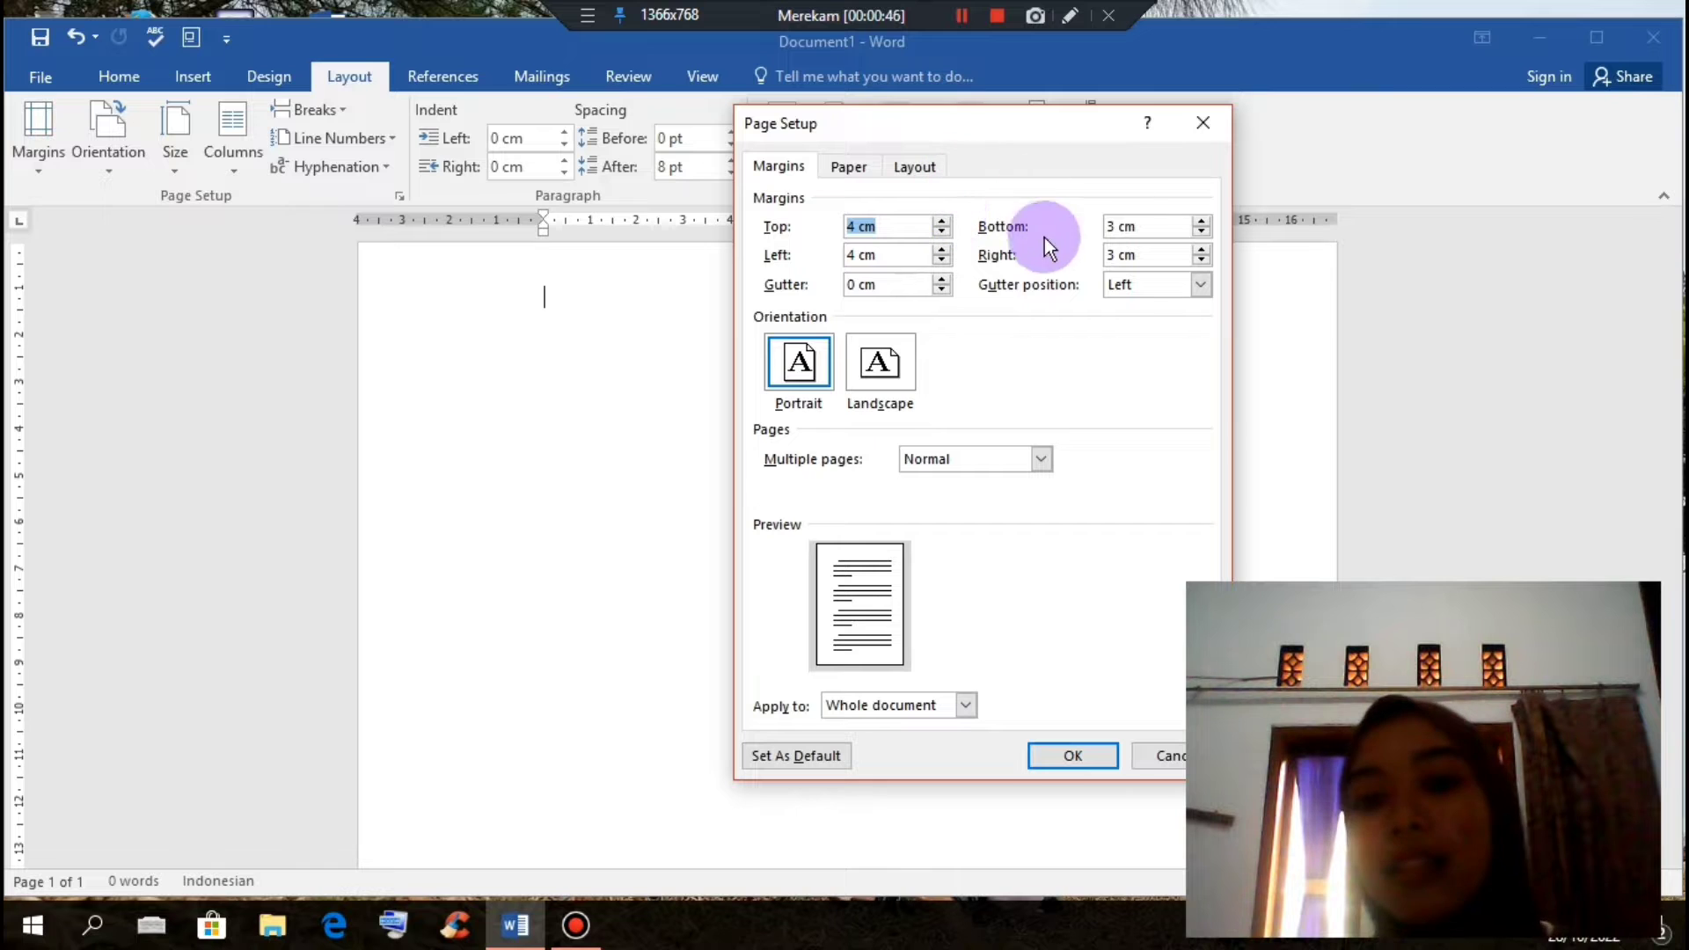
left_click(1070, 757)
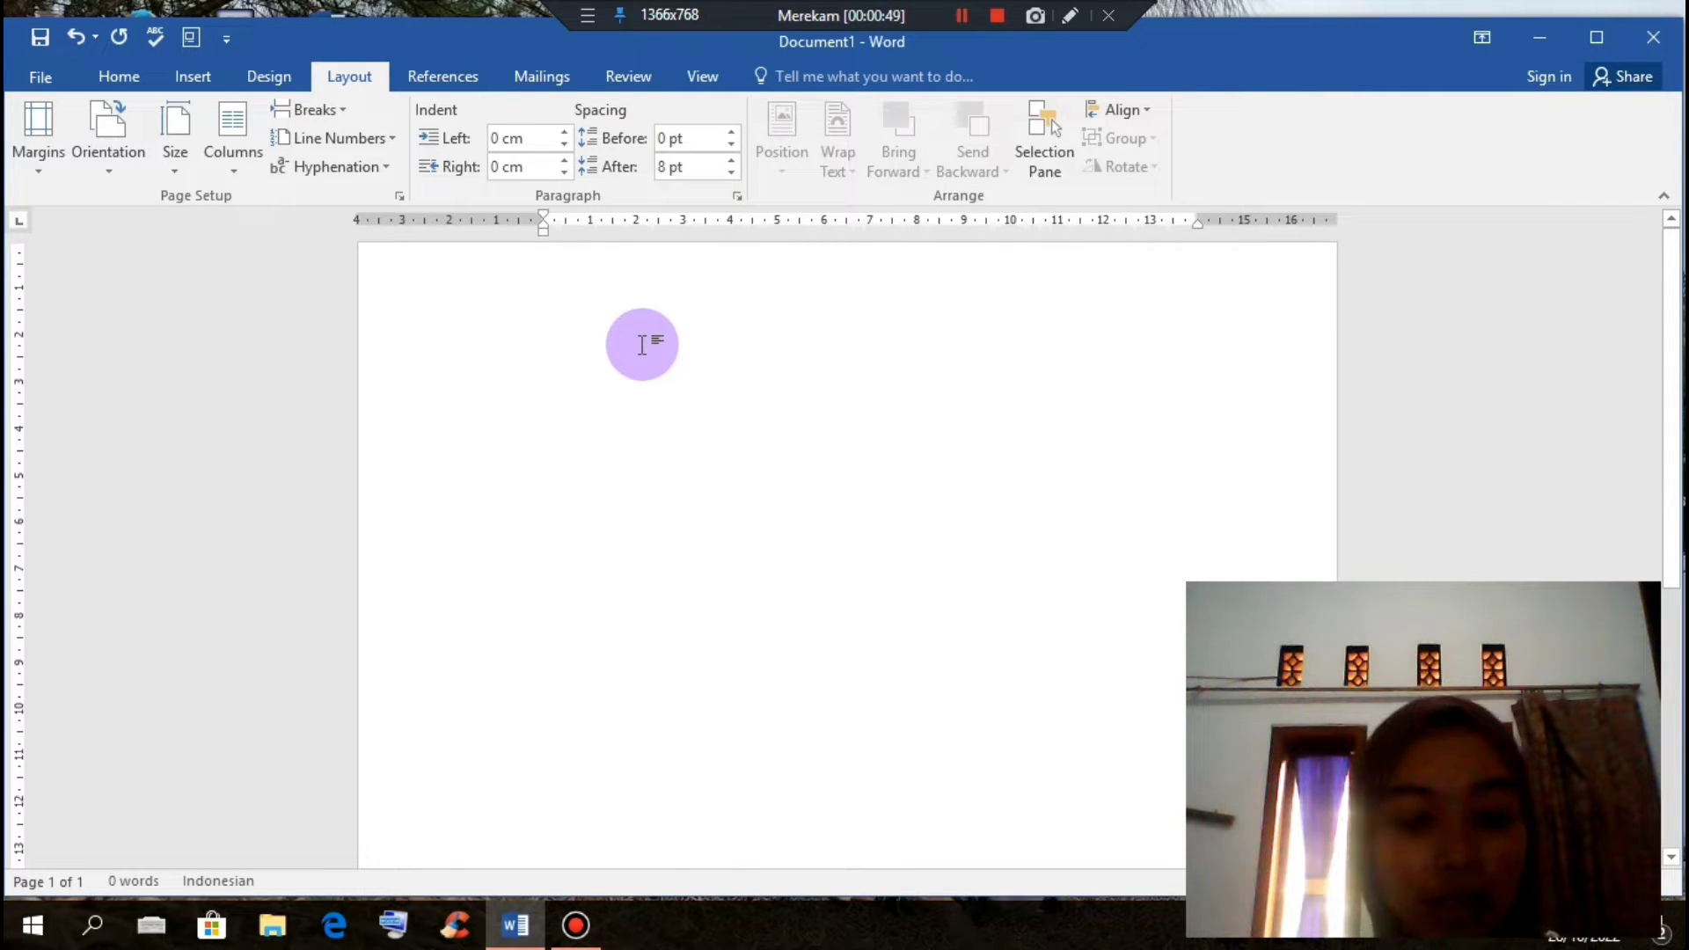
Step: Type the bold title 'LAPORAN' / 'PRAKTIK KERJA LAPANGAN' on two lines and centre it
type("LAPORAN")
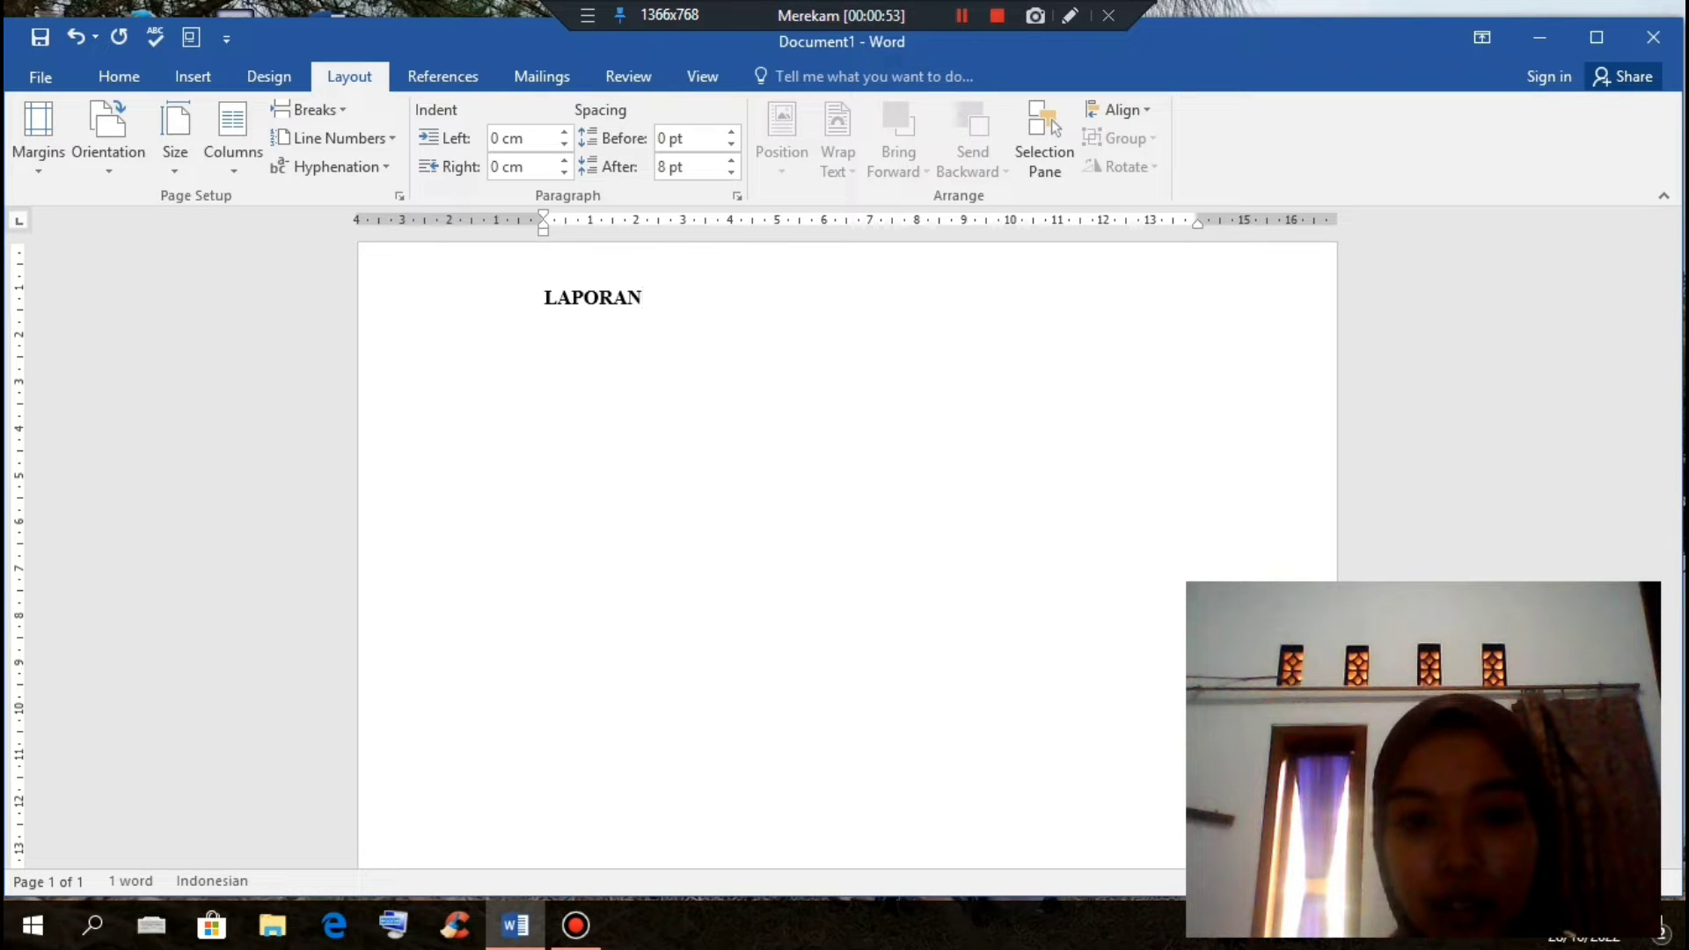
type(" PRAKTIK KERJ")
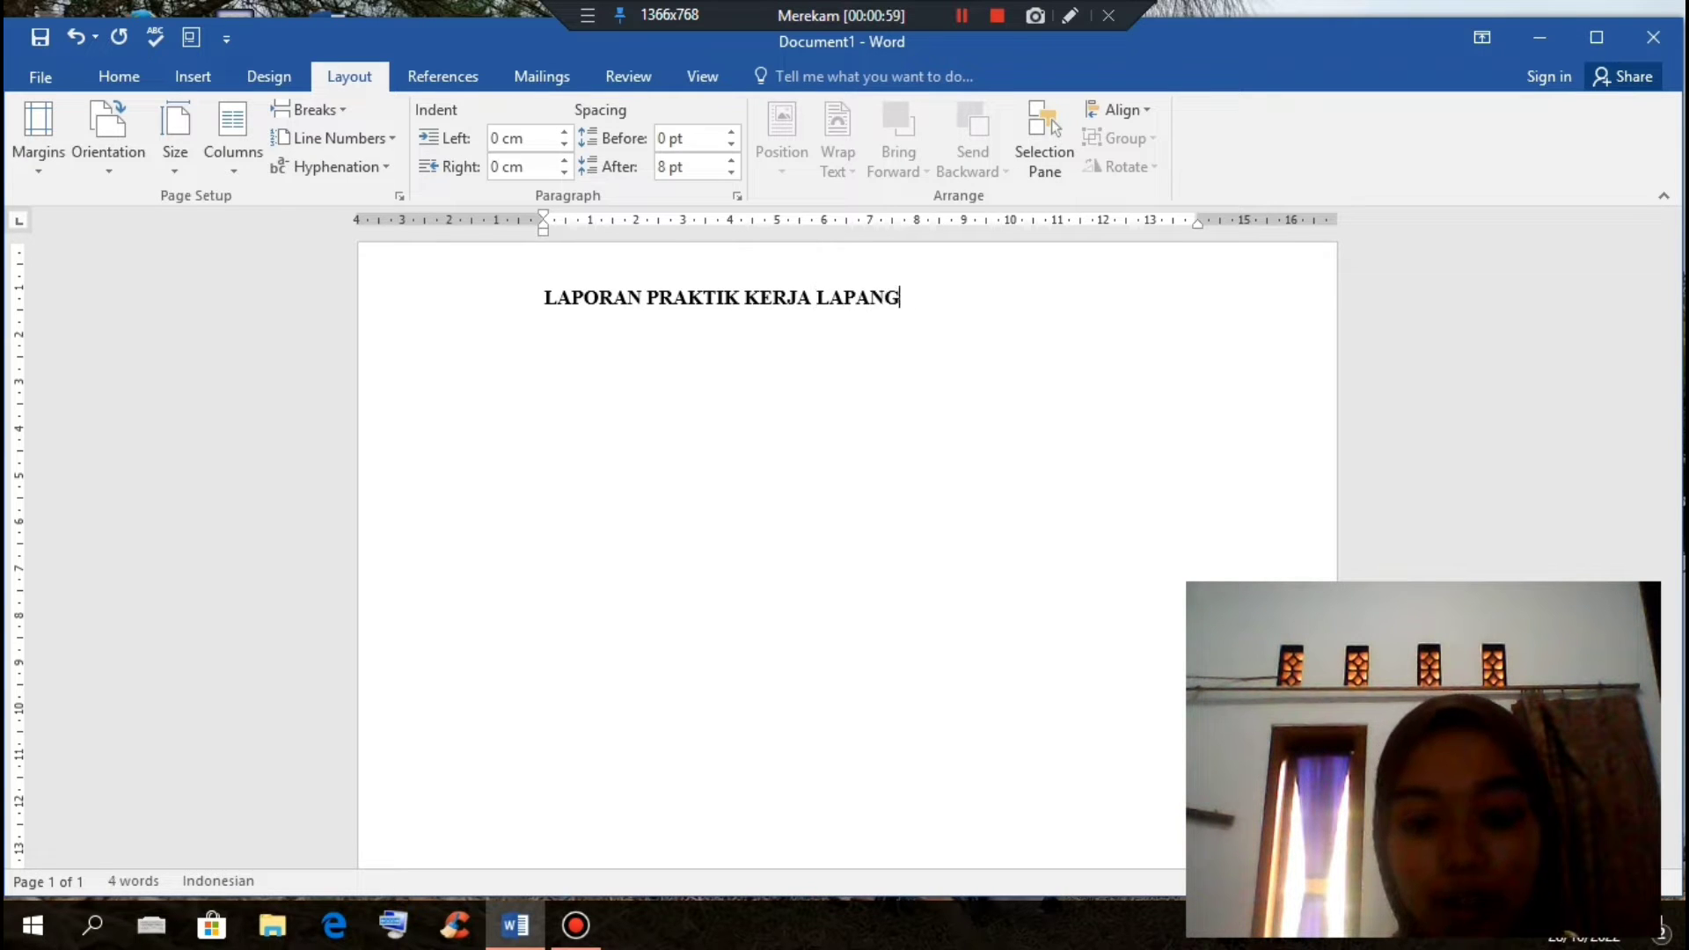
type("A LAPAN")
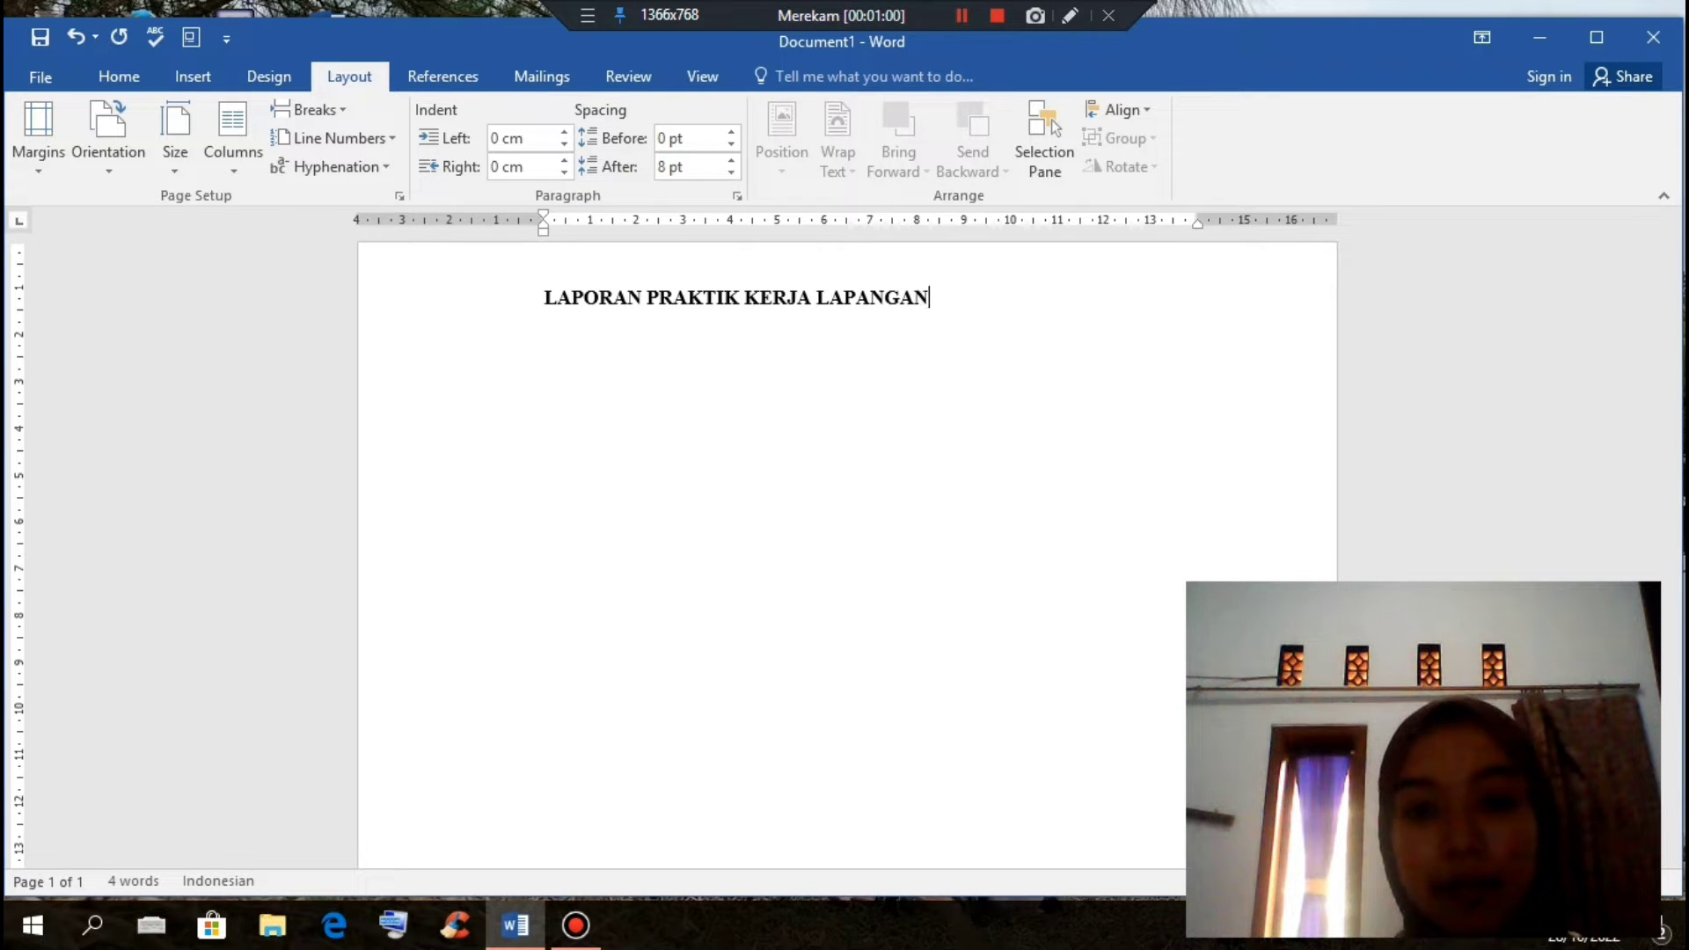
left_click(651, 299)
key("Return")
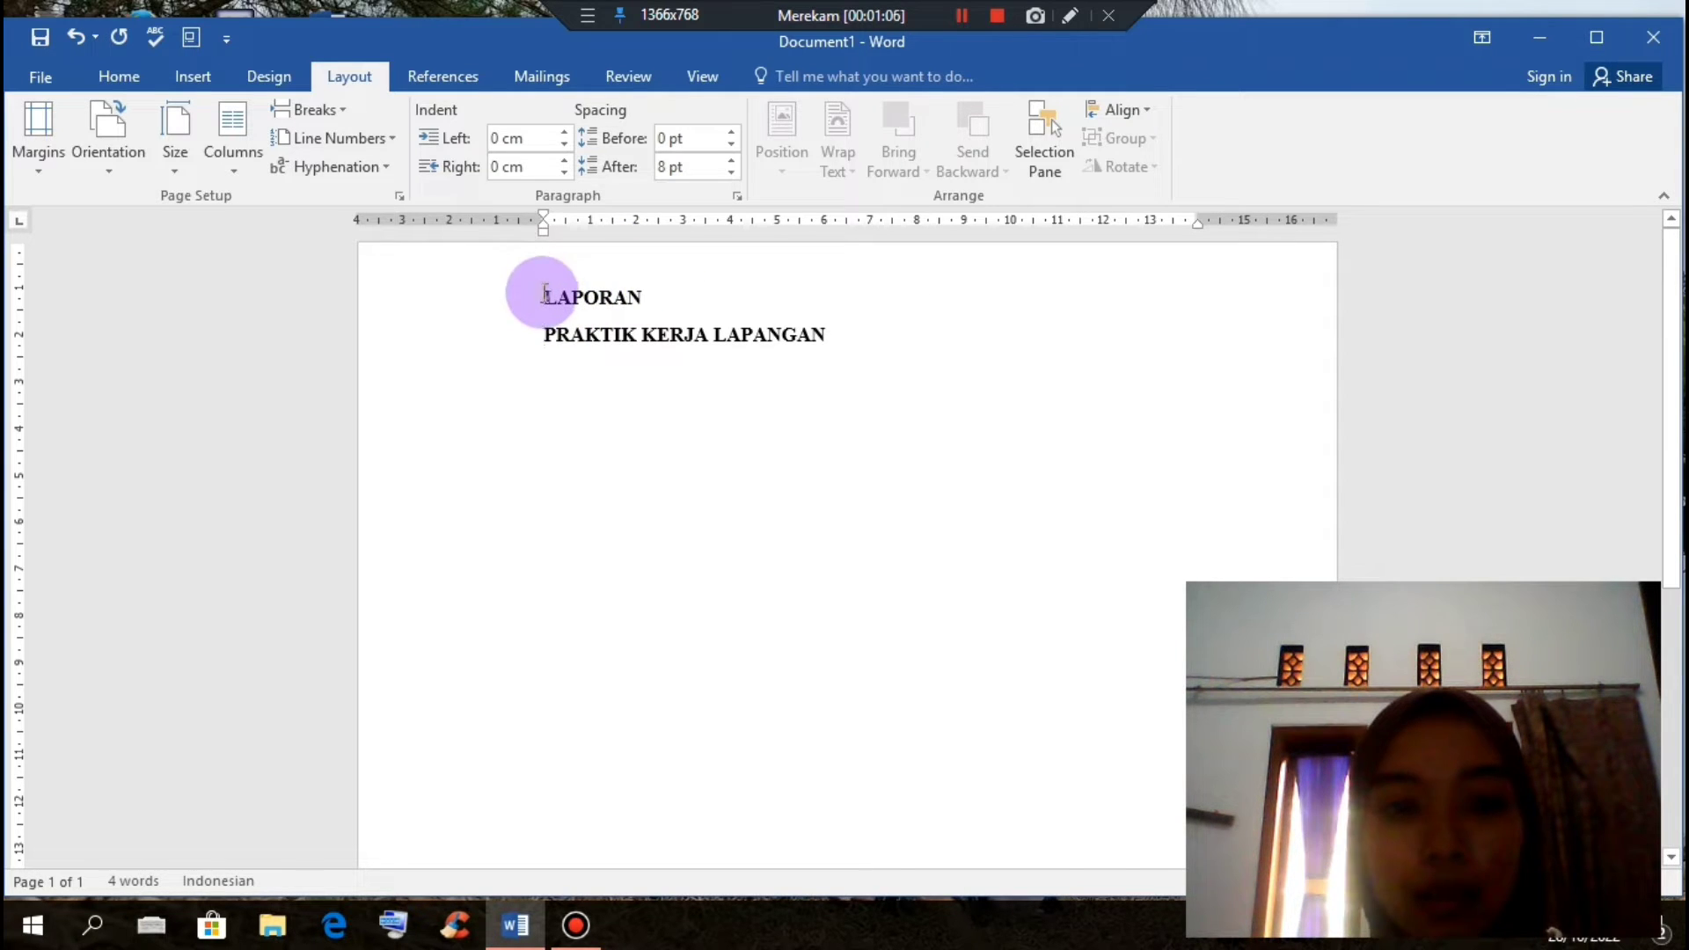
left_click_drag(548, 298, 827, 334)
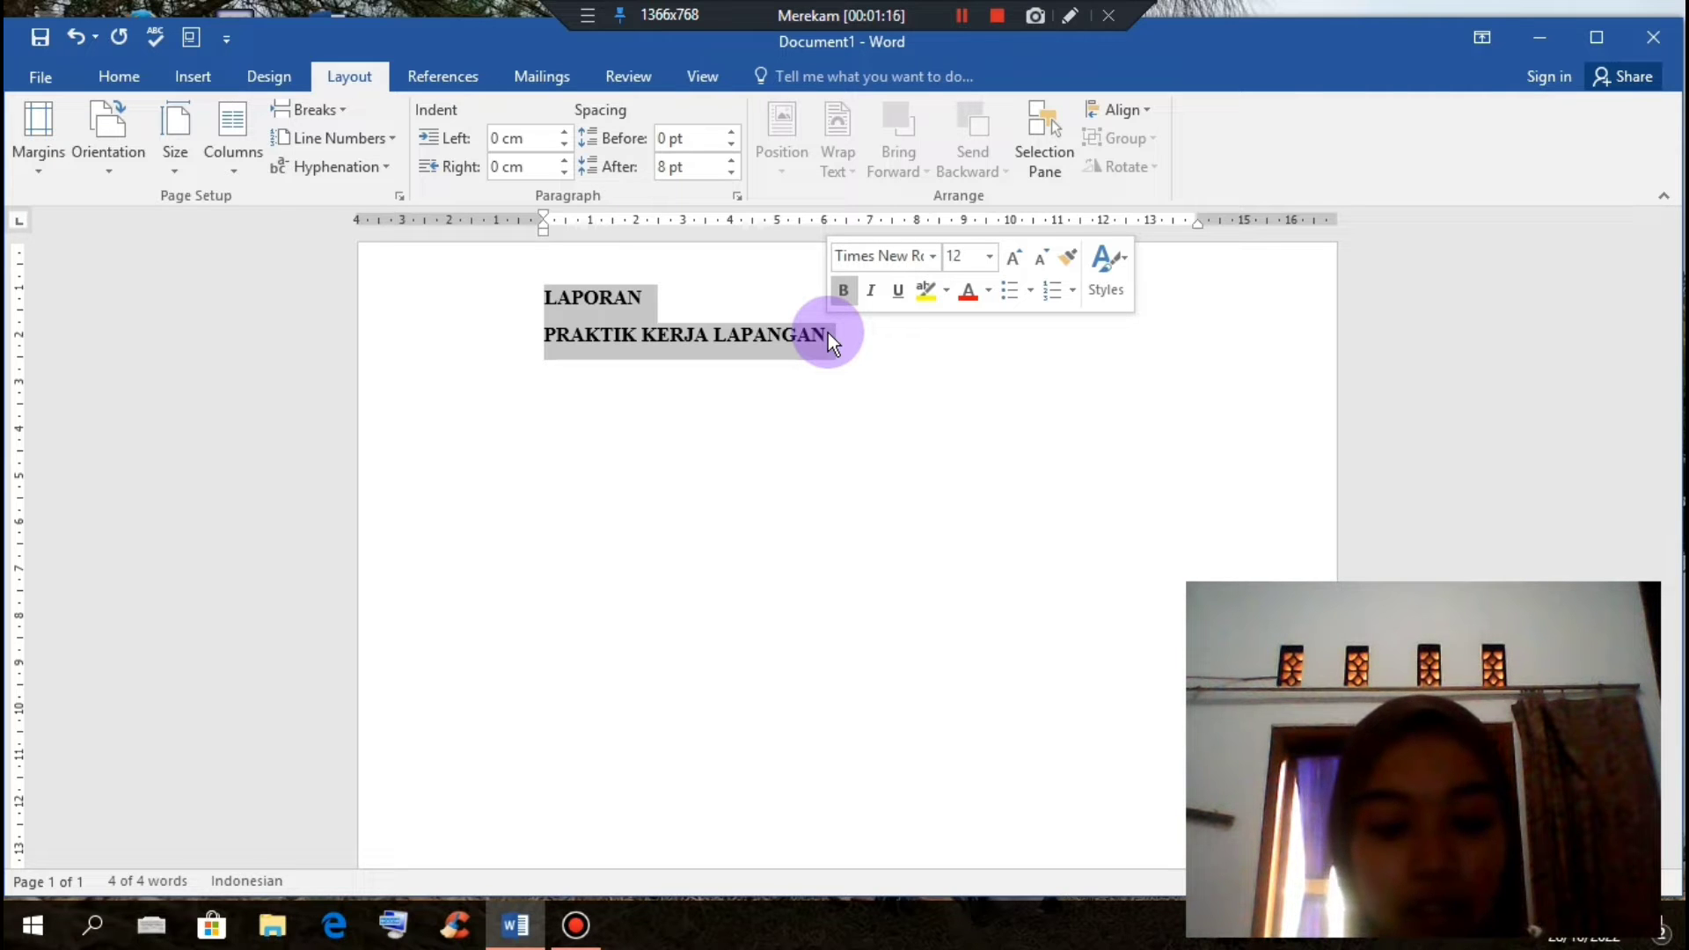
key("ctrl+e")
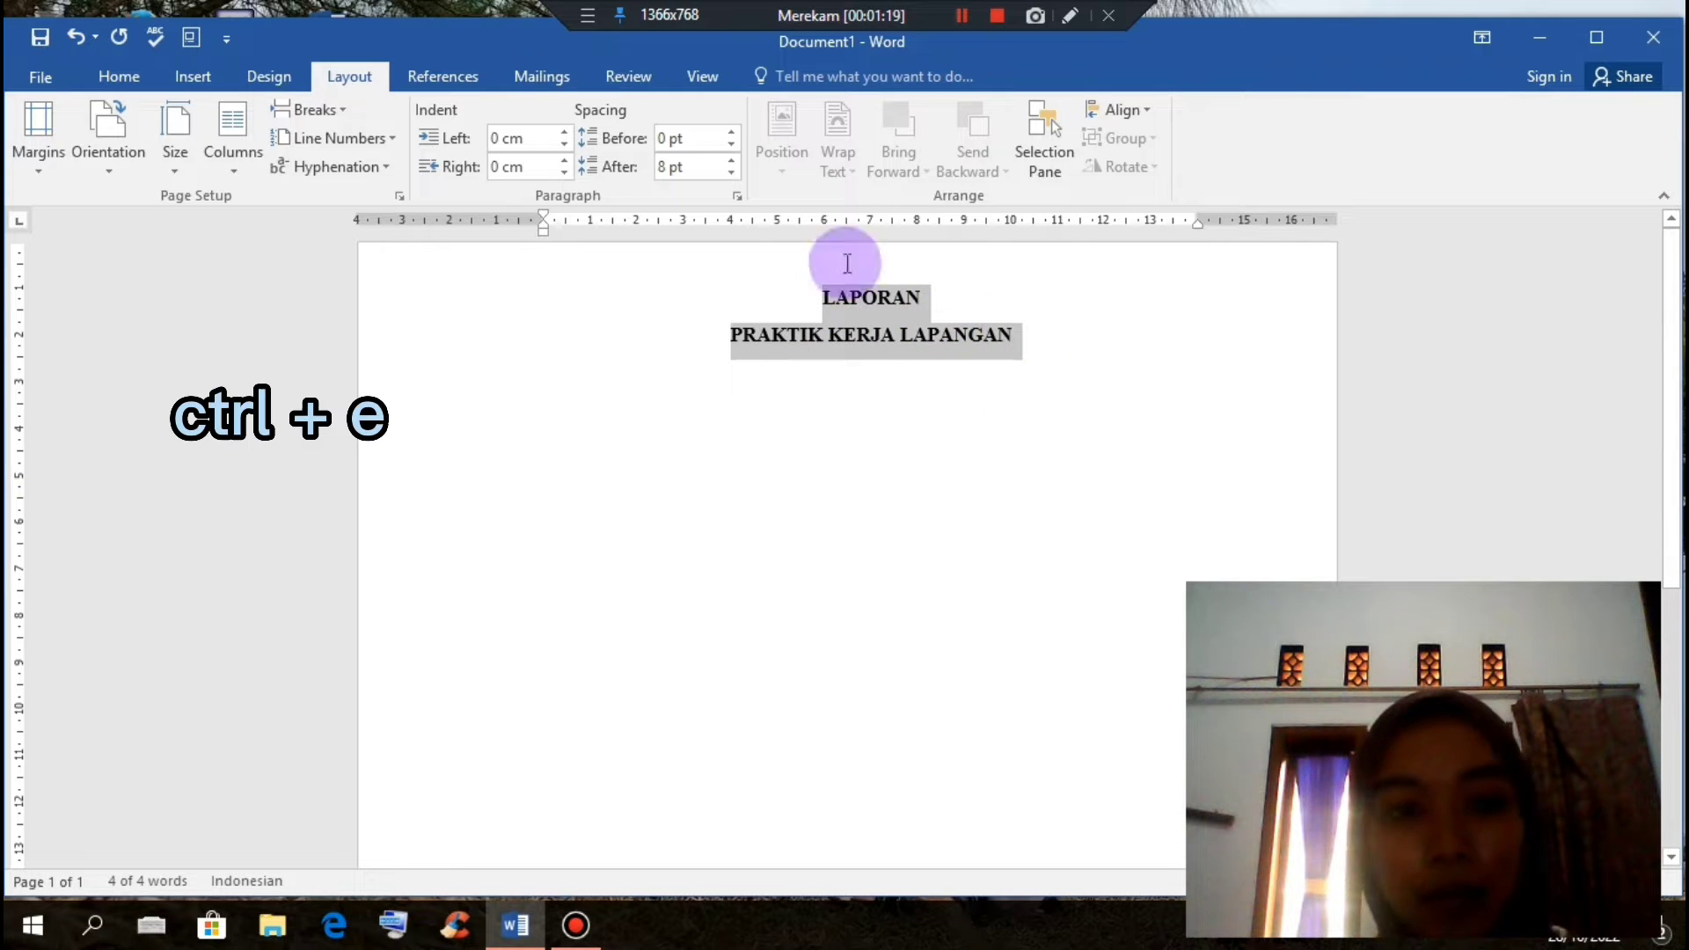
left_click(1020, 341)
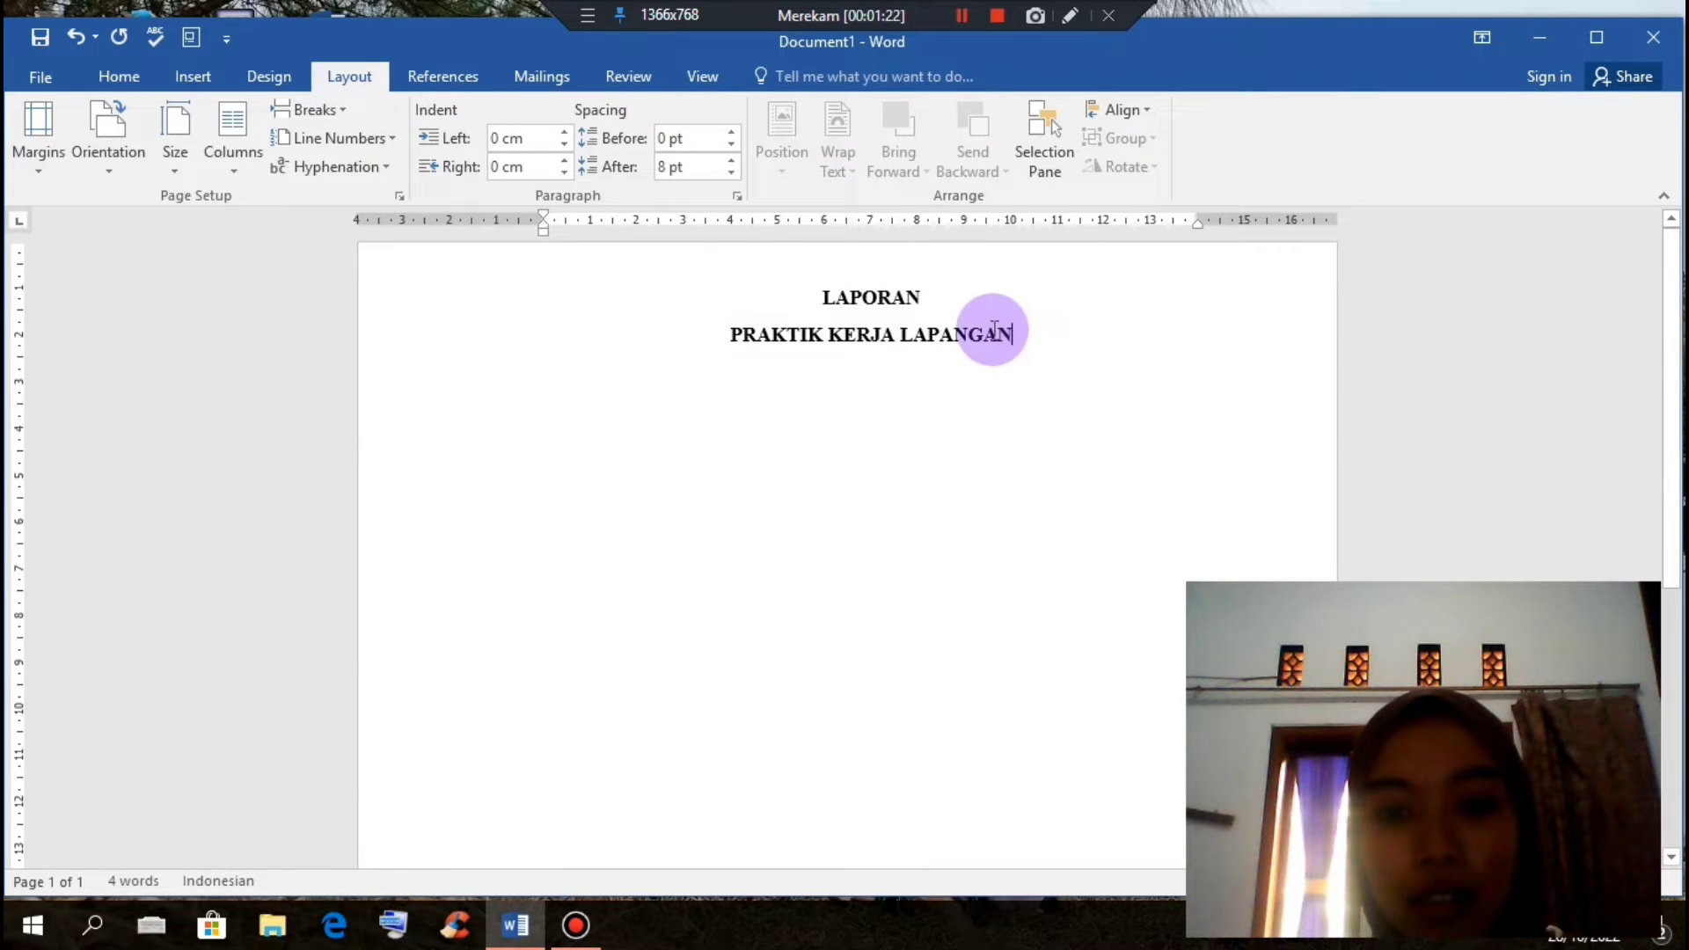
left_click(156, 81)
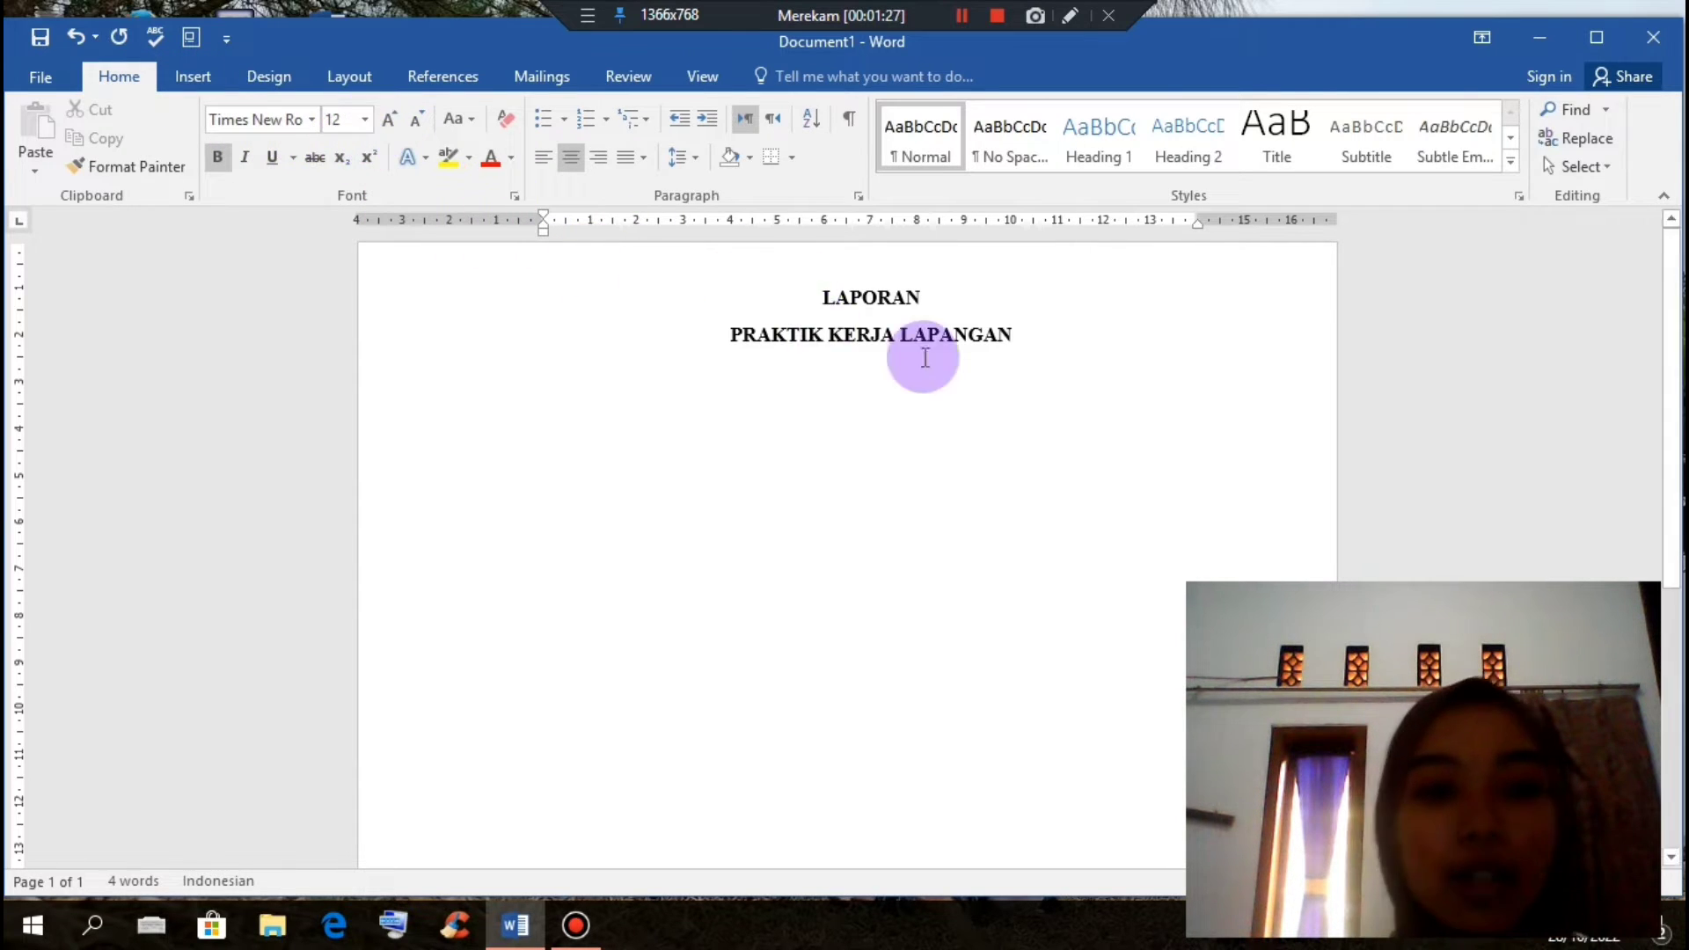
Step: Add bold title text 'PERANCANGAN JARINGAN LAN DI KANTOR DESA PANGANDARAN MENGGUNAKAN SIMULATOR CISCO PACKET TRACKER'
left_click(968, 360)
key("Return")
key("ctrl+b")
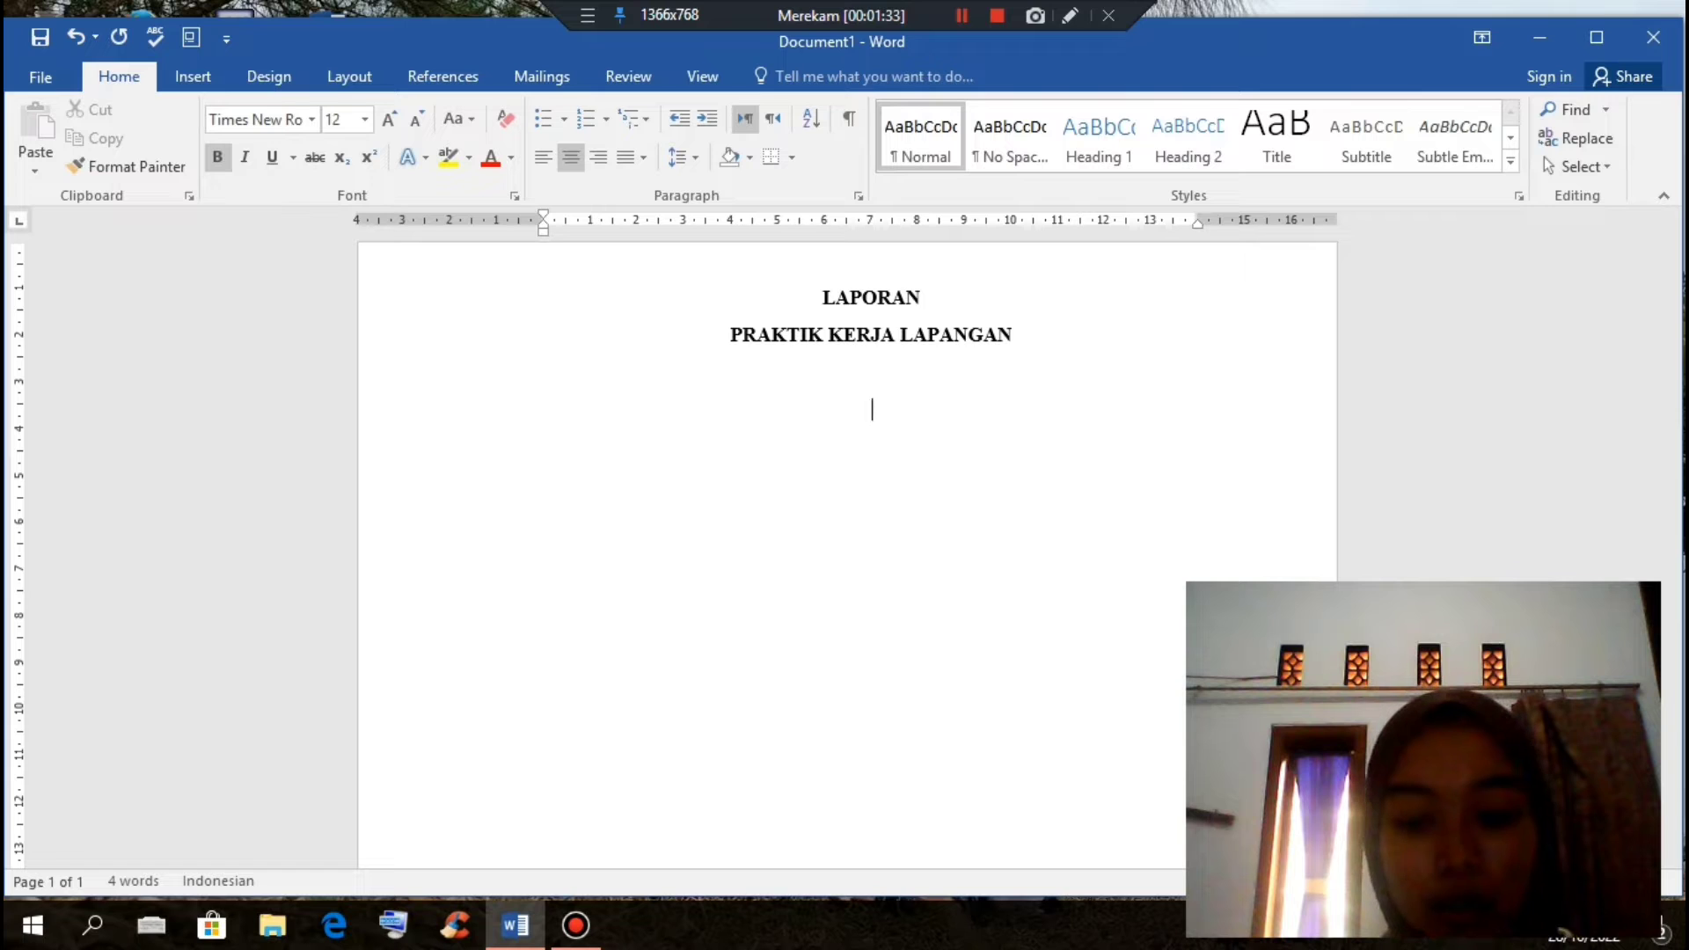
type("PE")
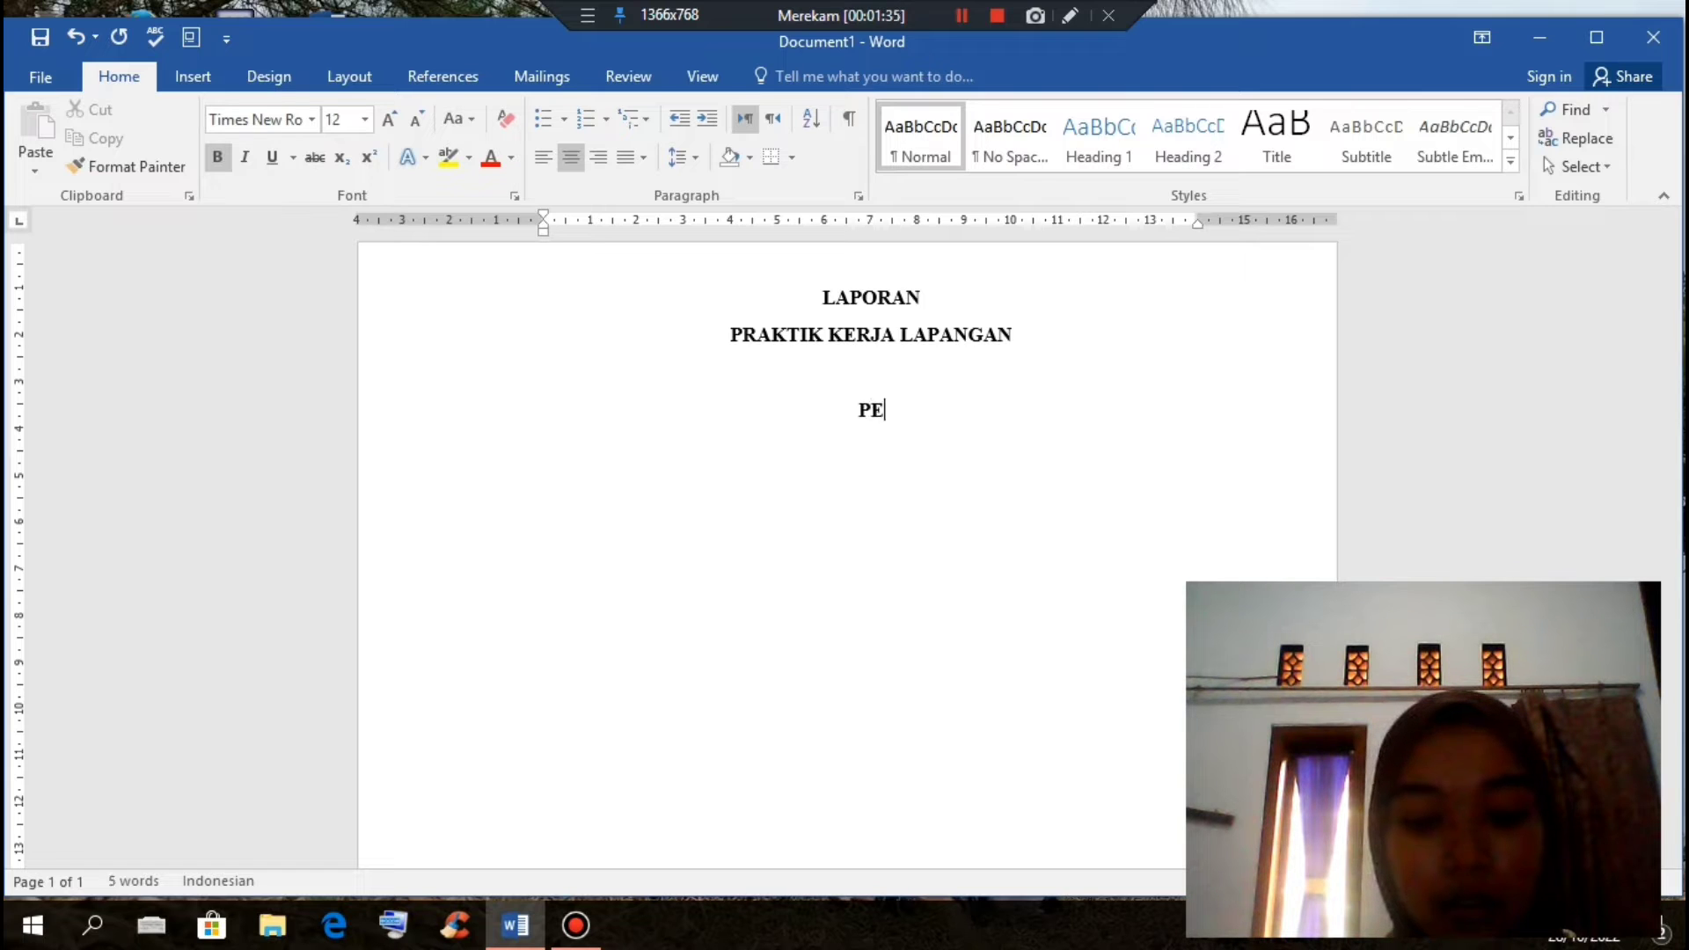
type("RANCA")
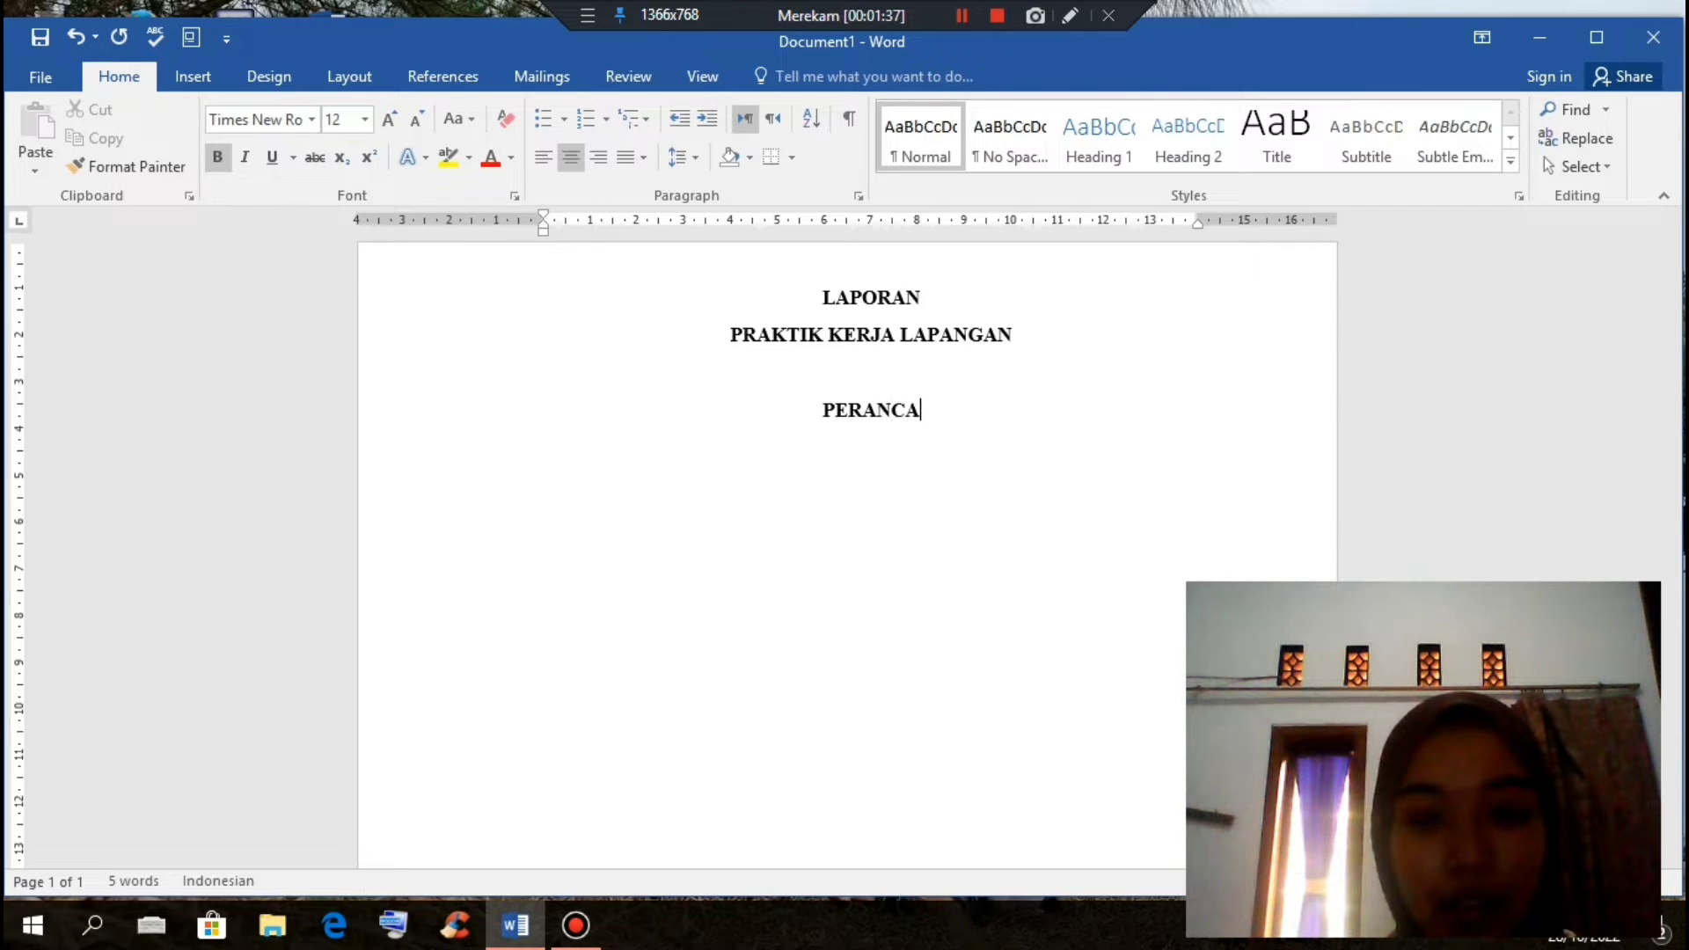
type("NGAN ")
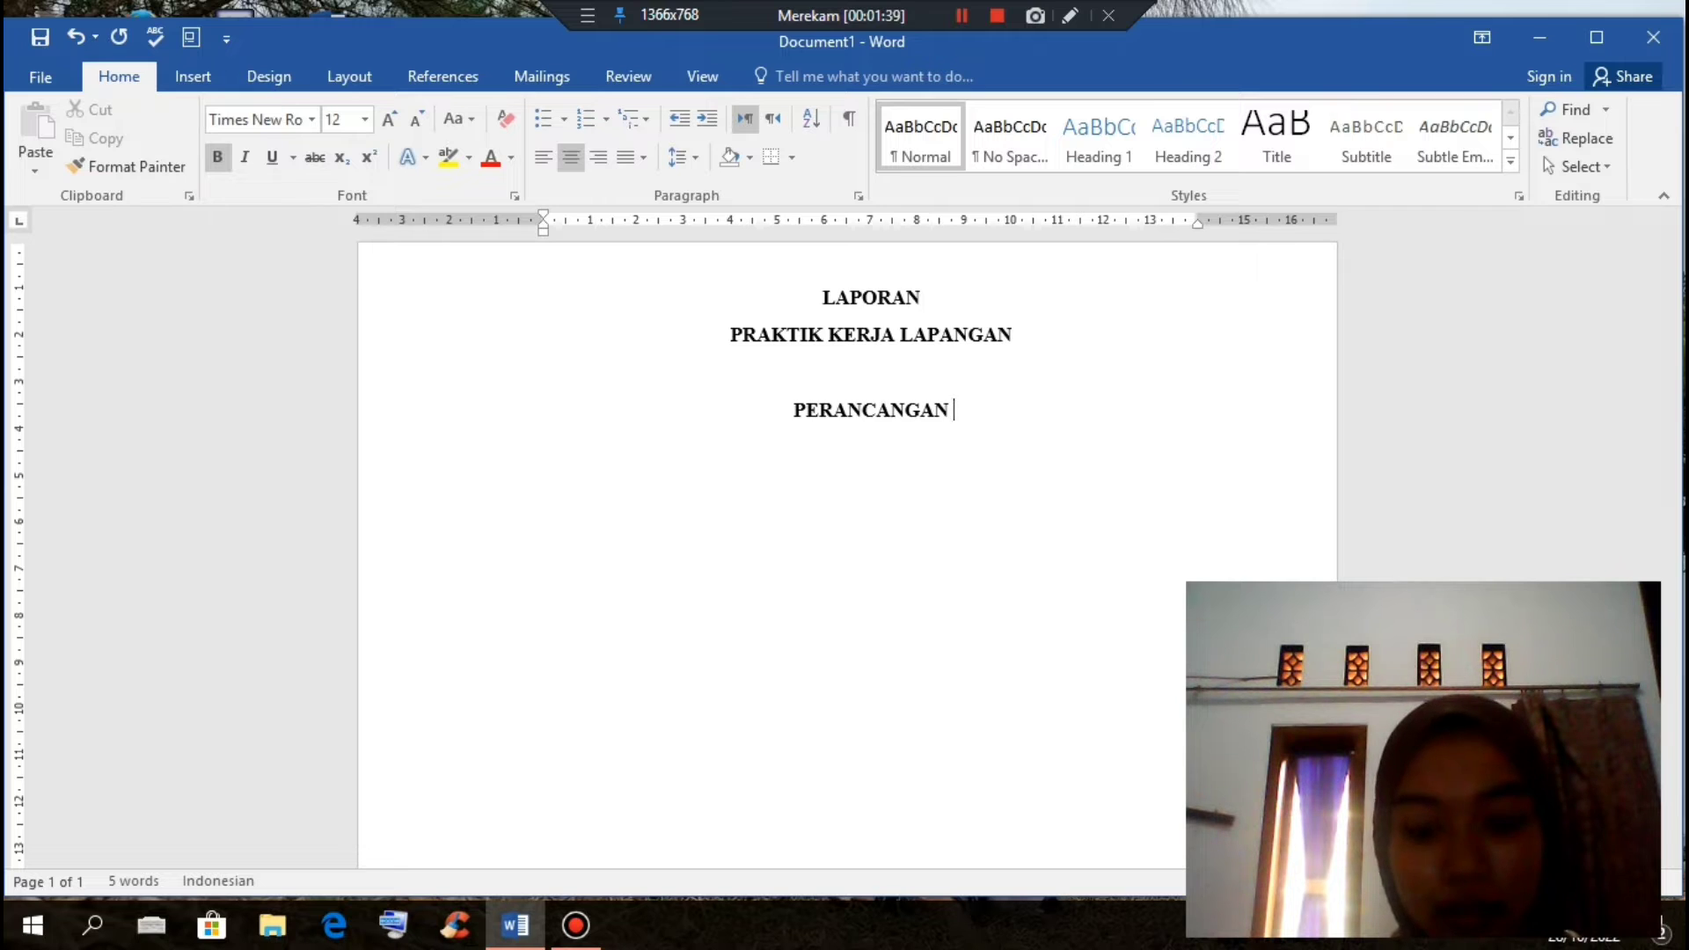
type("JARINGAN ")
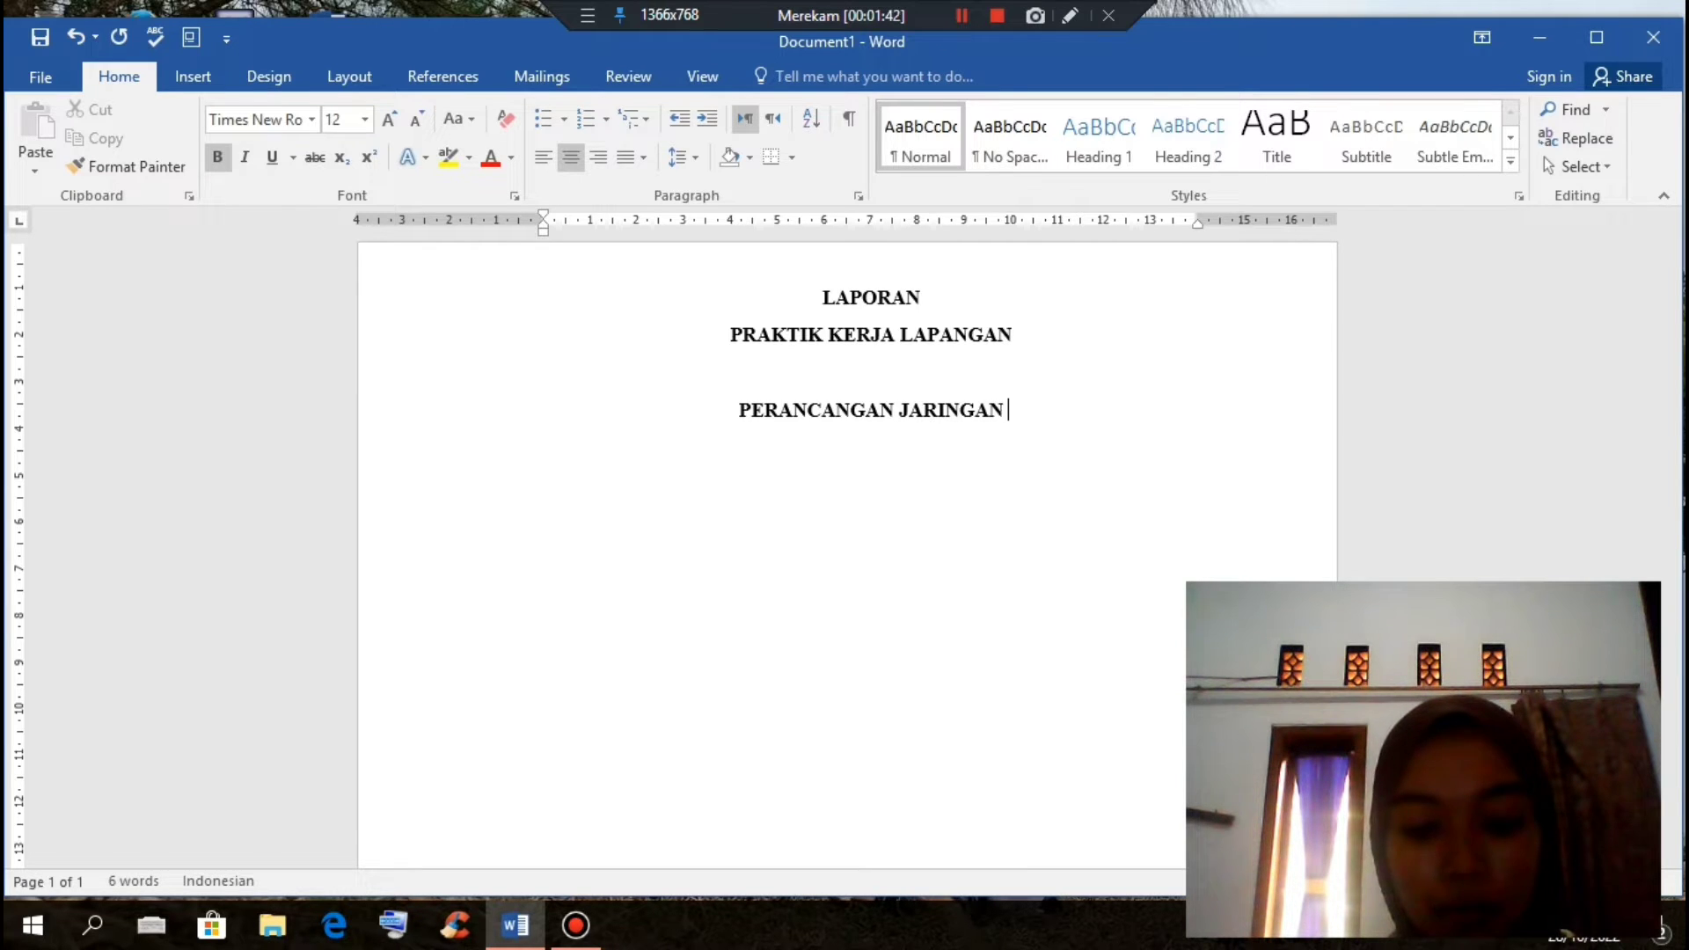
type("LAN DI")
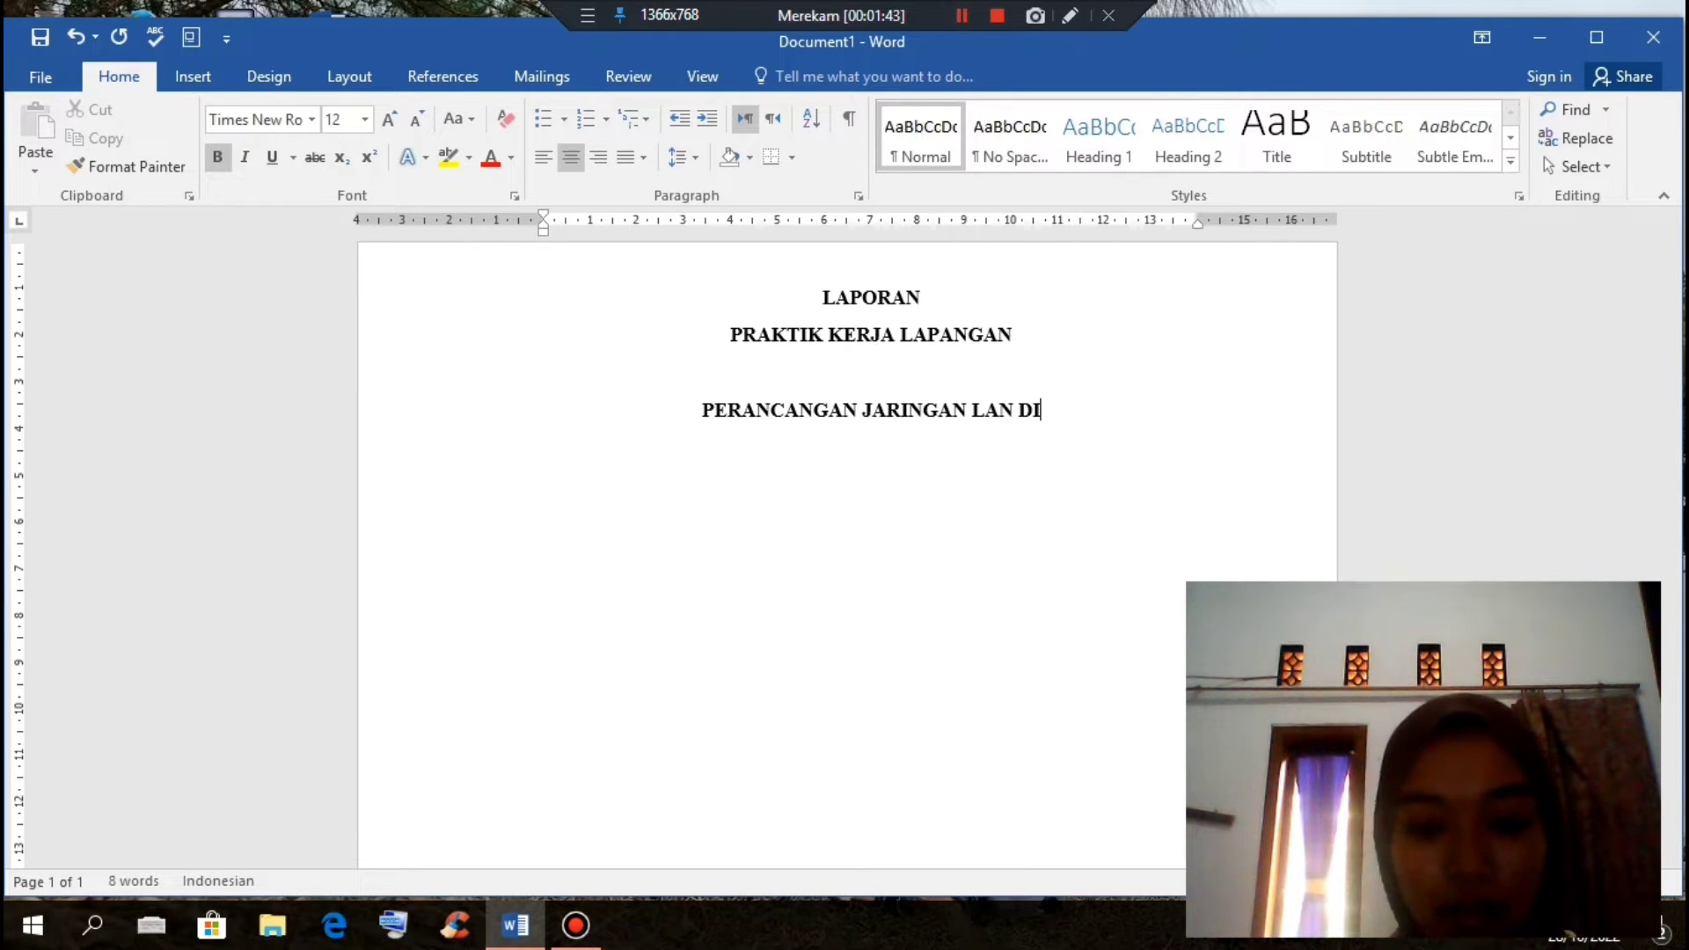
type(" KANTOR ")
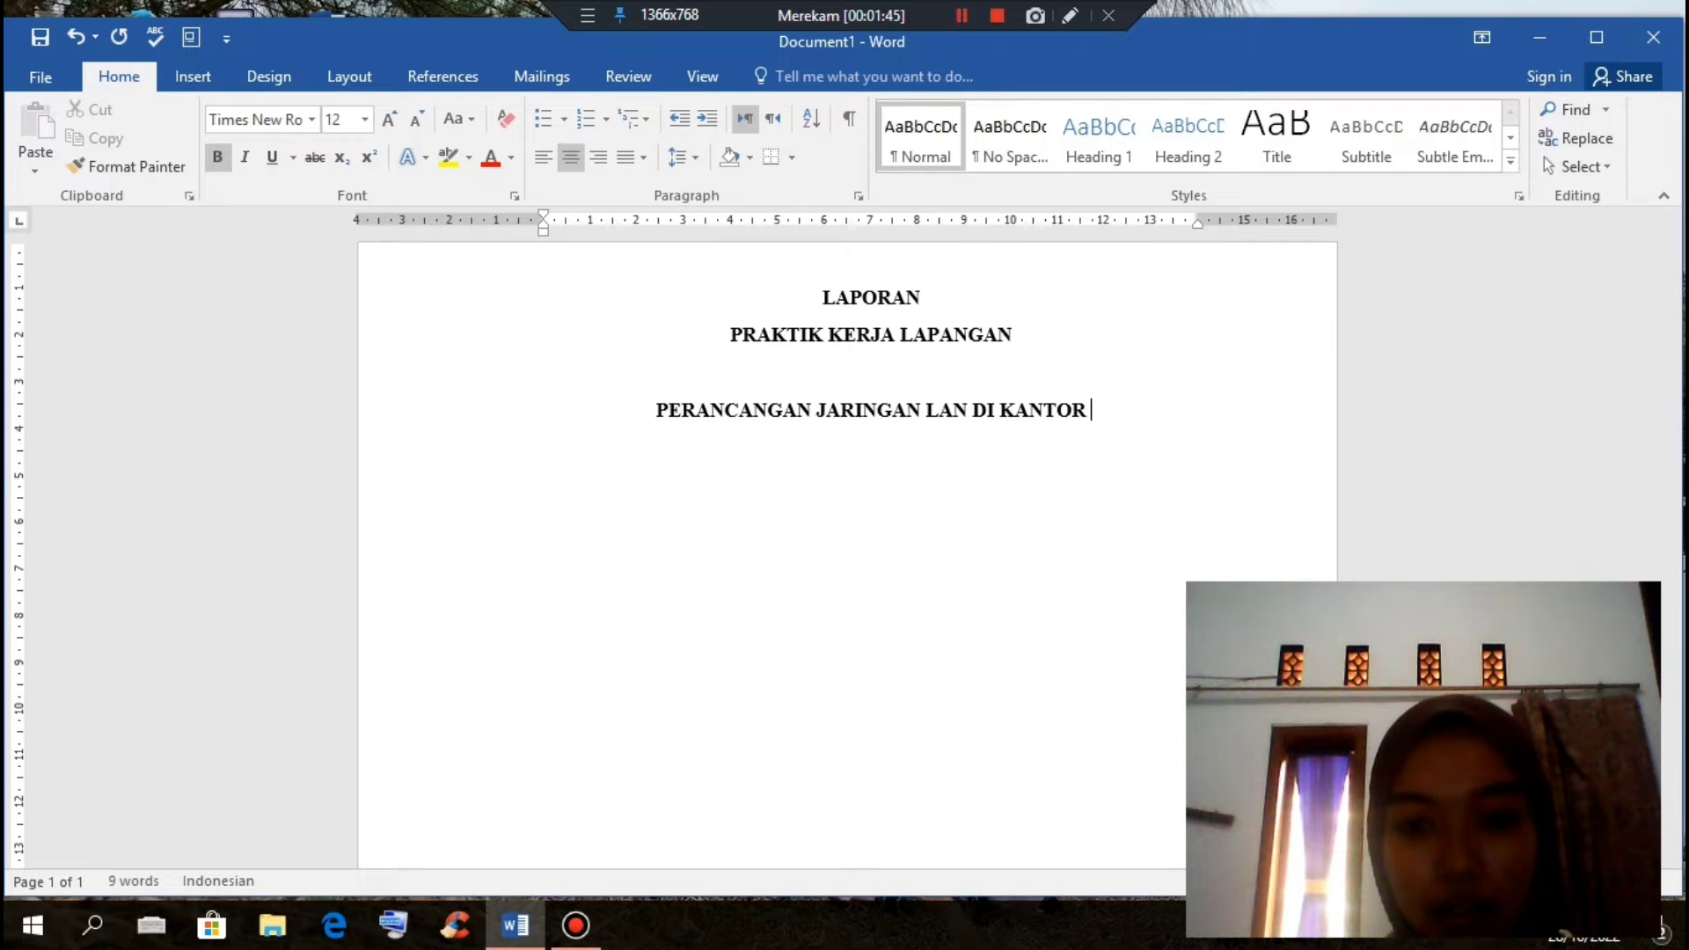
type("DESA ")
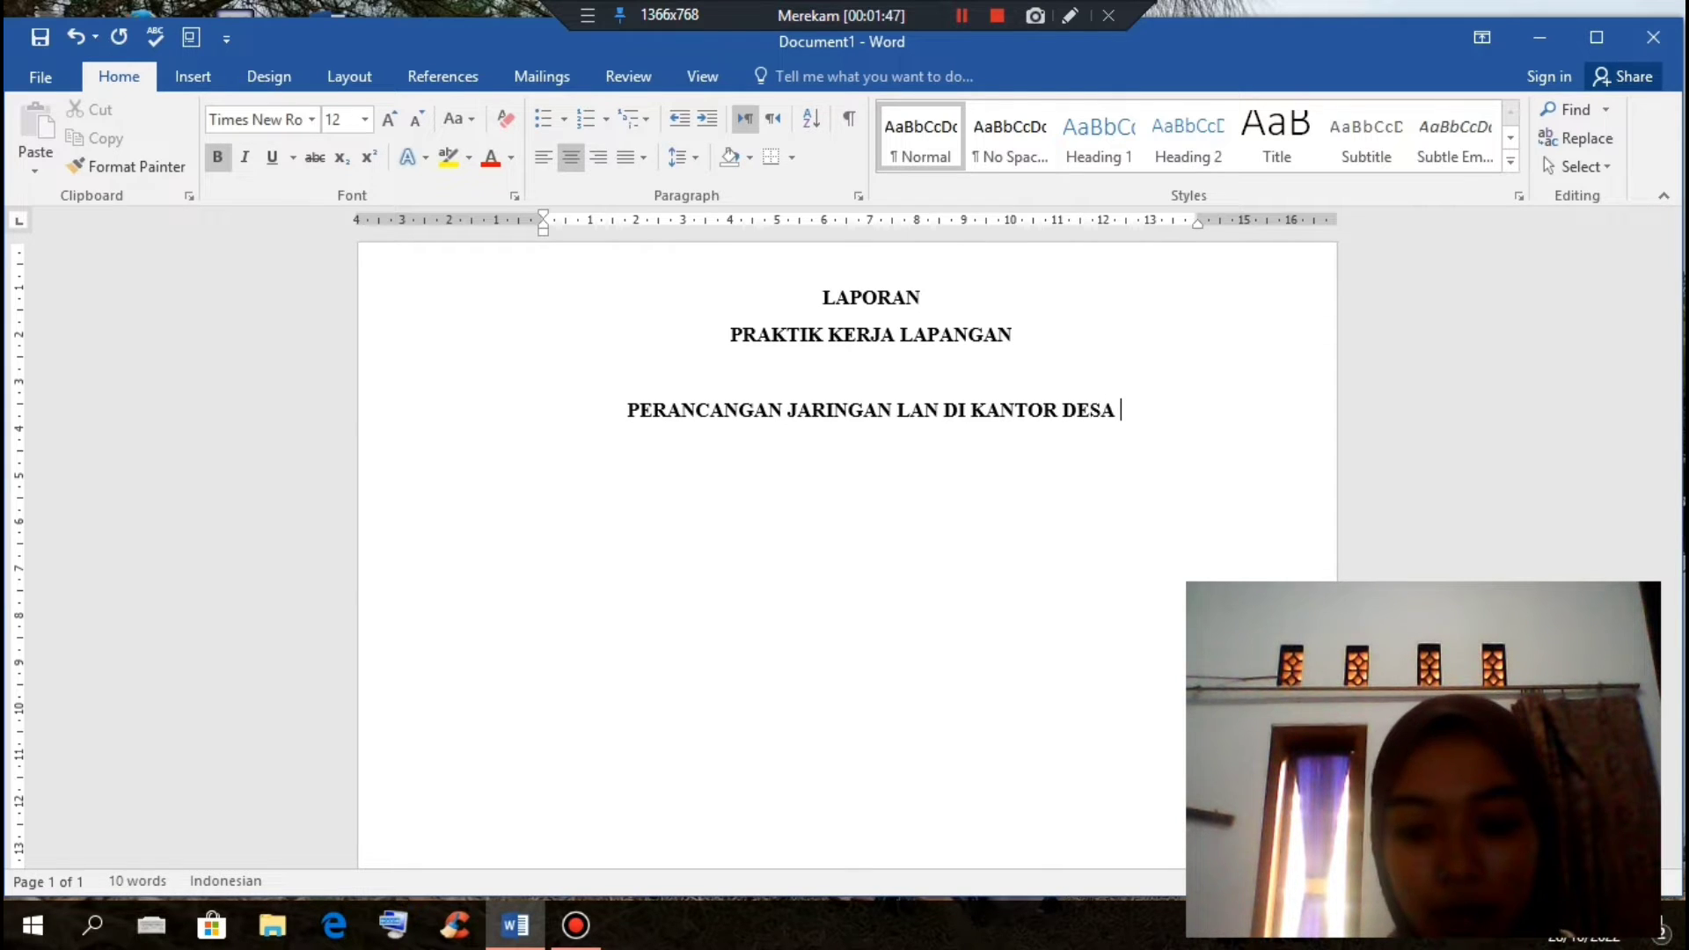
type("PANGANDARAN")
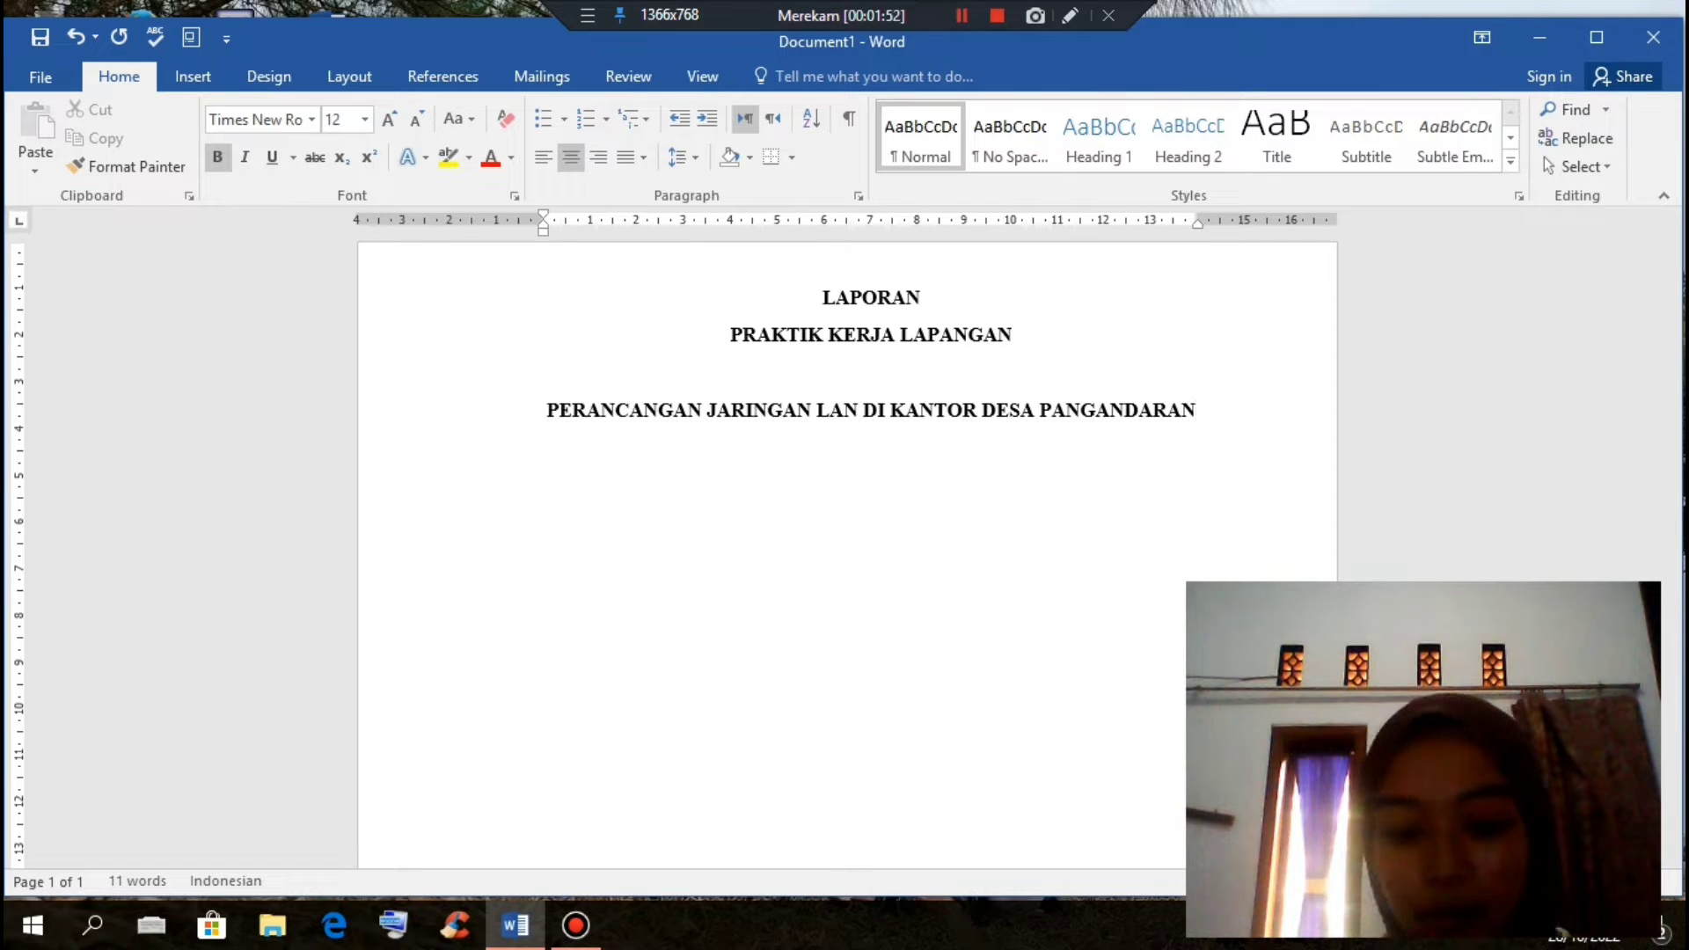
type("ME")
key("BackSpace")
key("BackSpace")
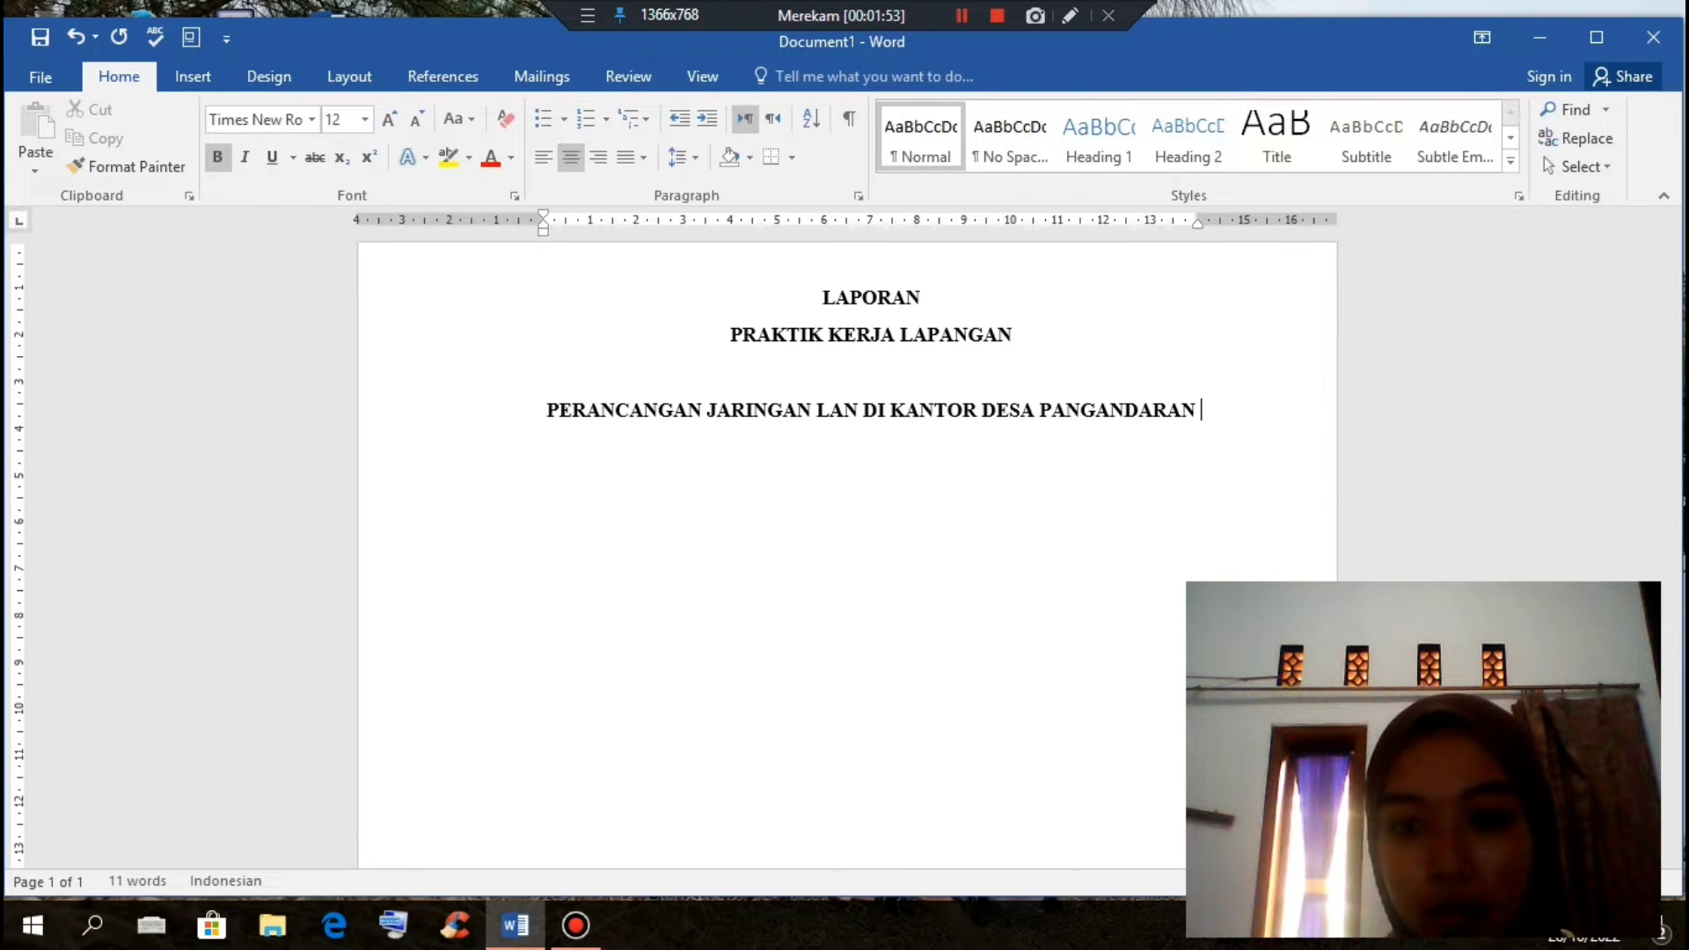
type("MENGGUNA")
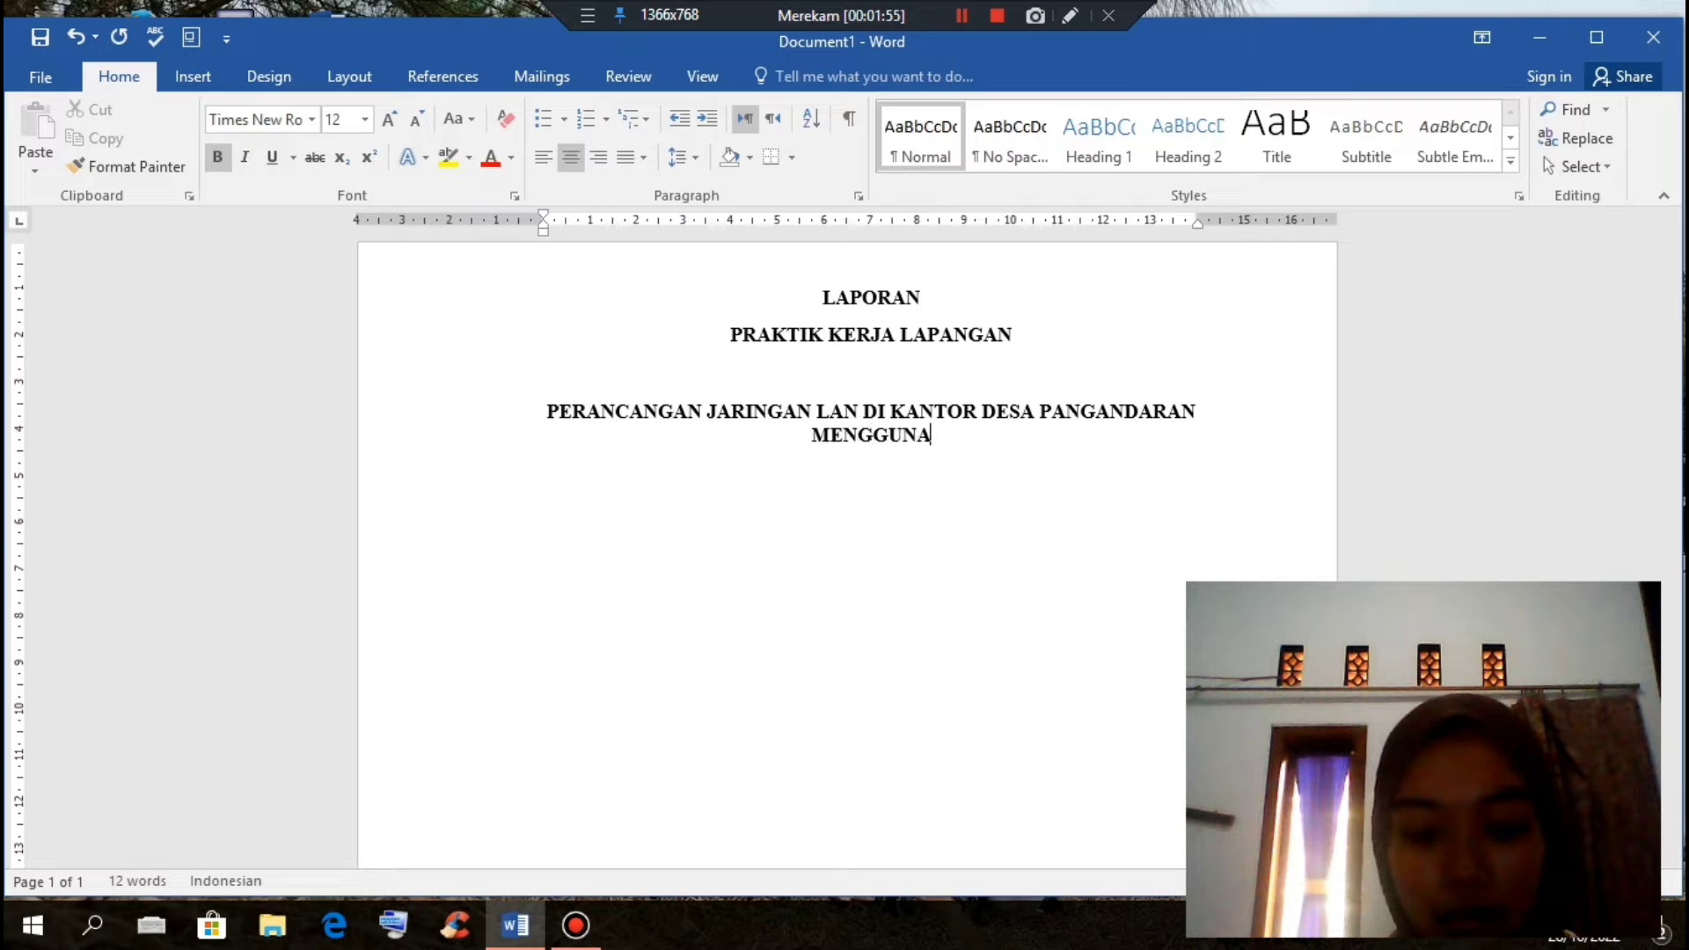
type("KAN SM")
key("BackSpace")
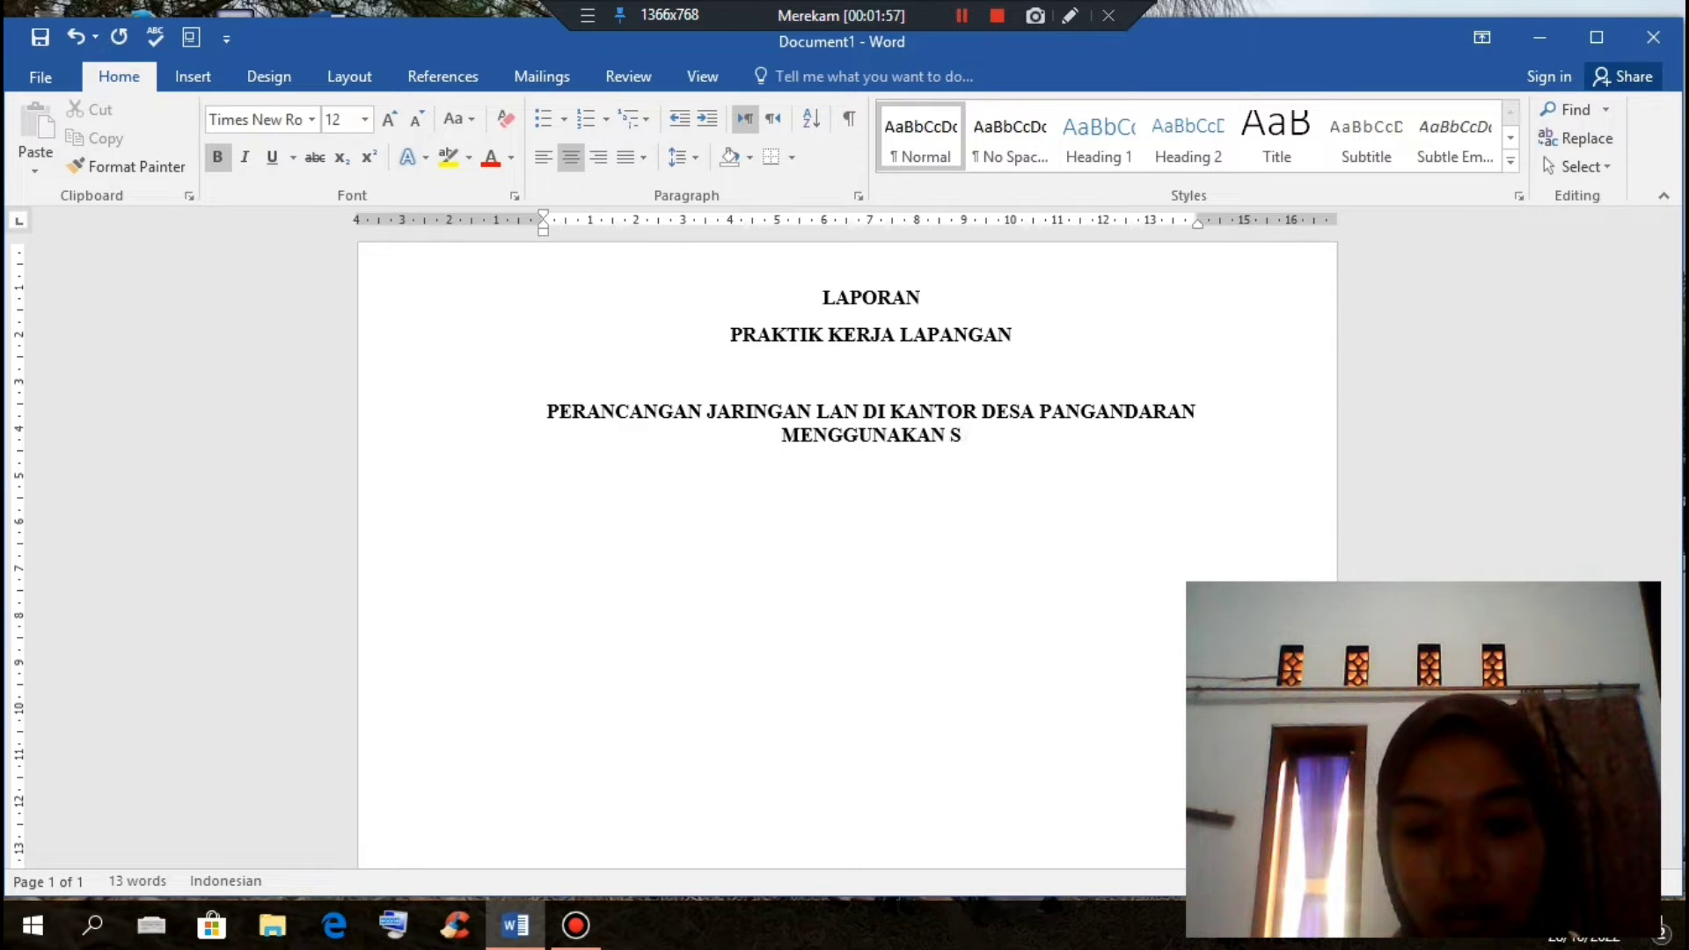
type("IMULAT")
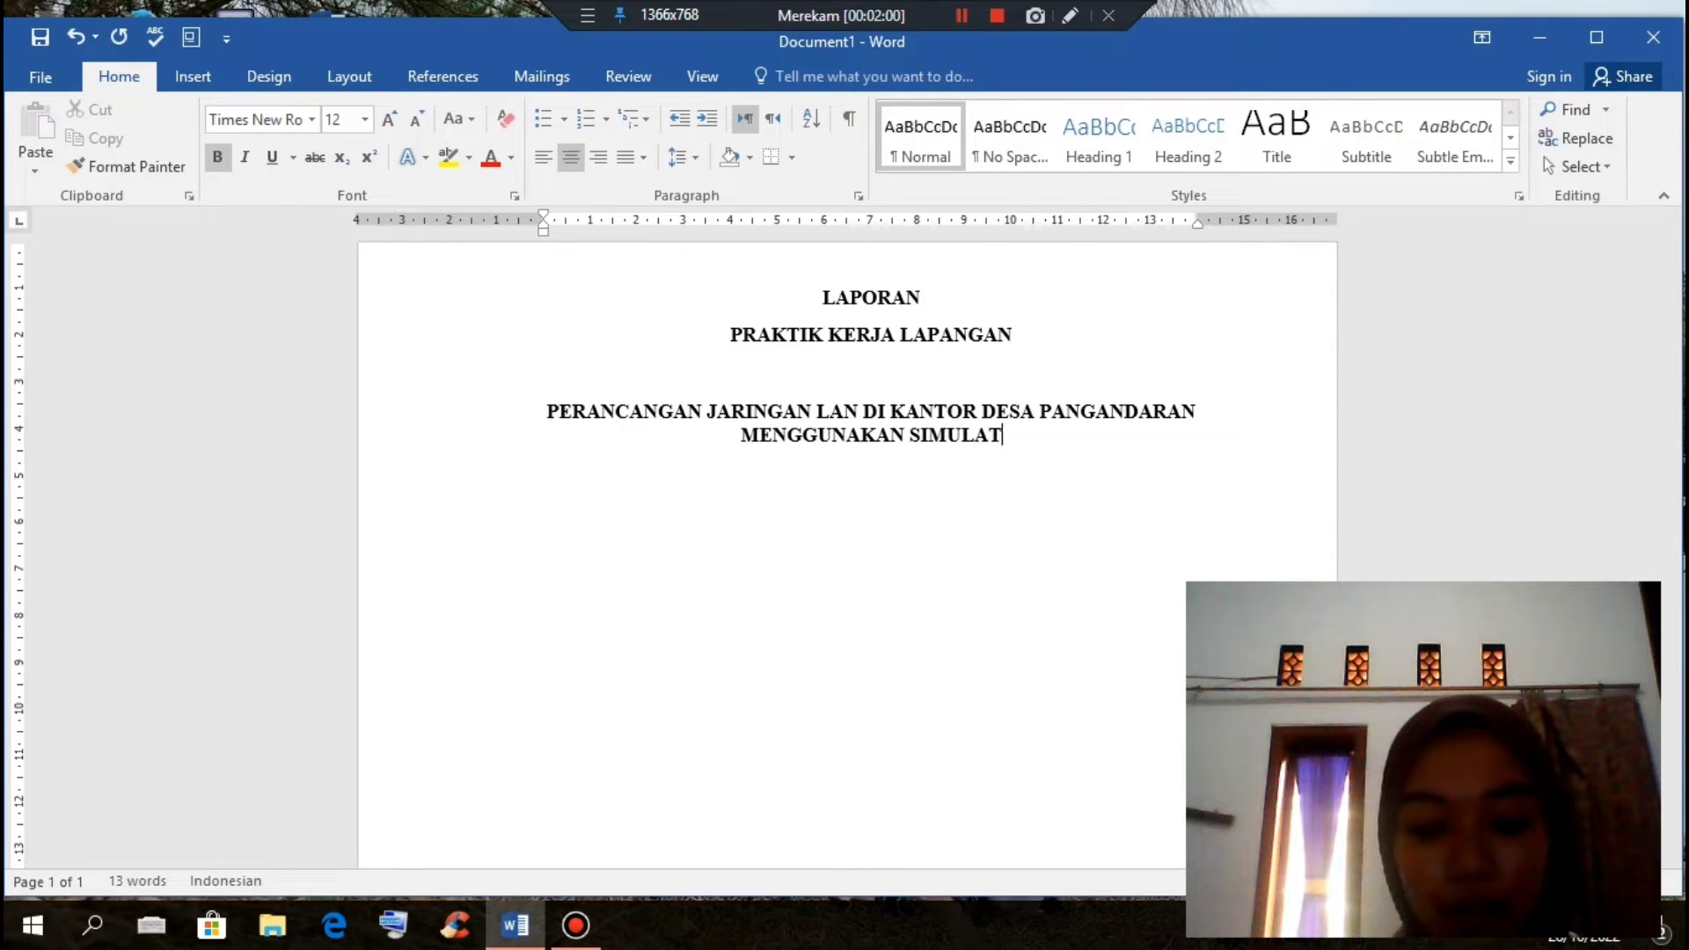
type("OR CISC")
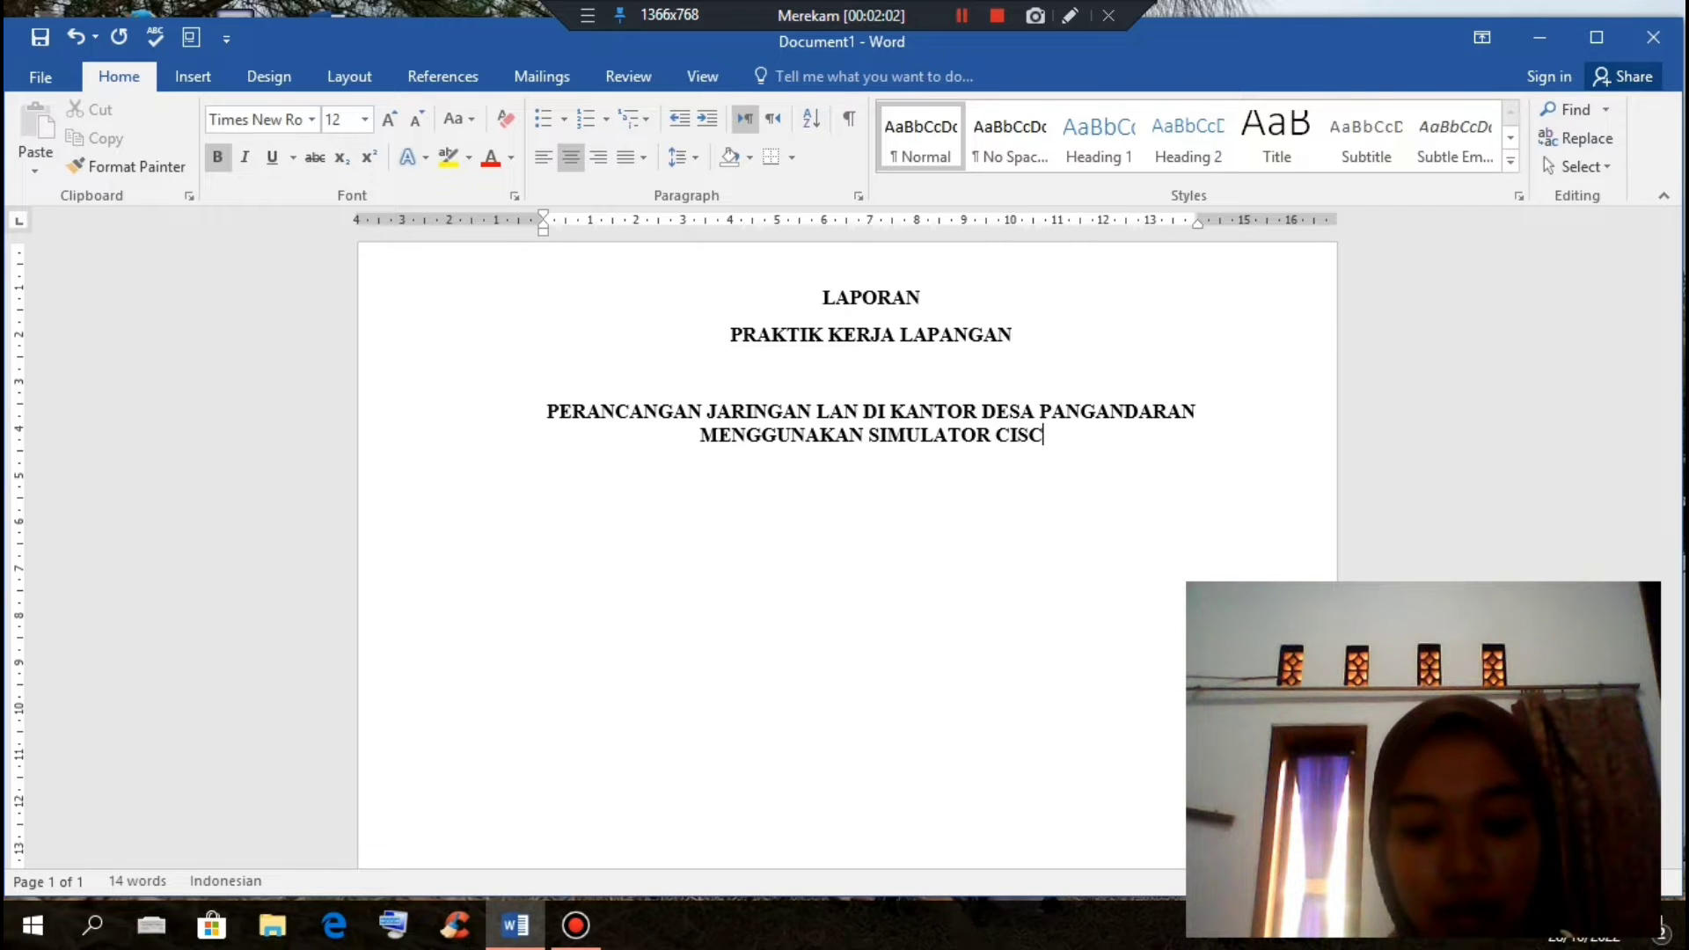
type("O PACKER")
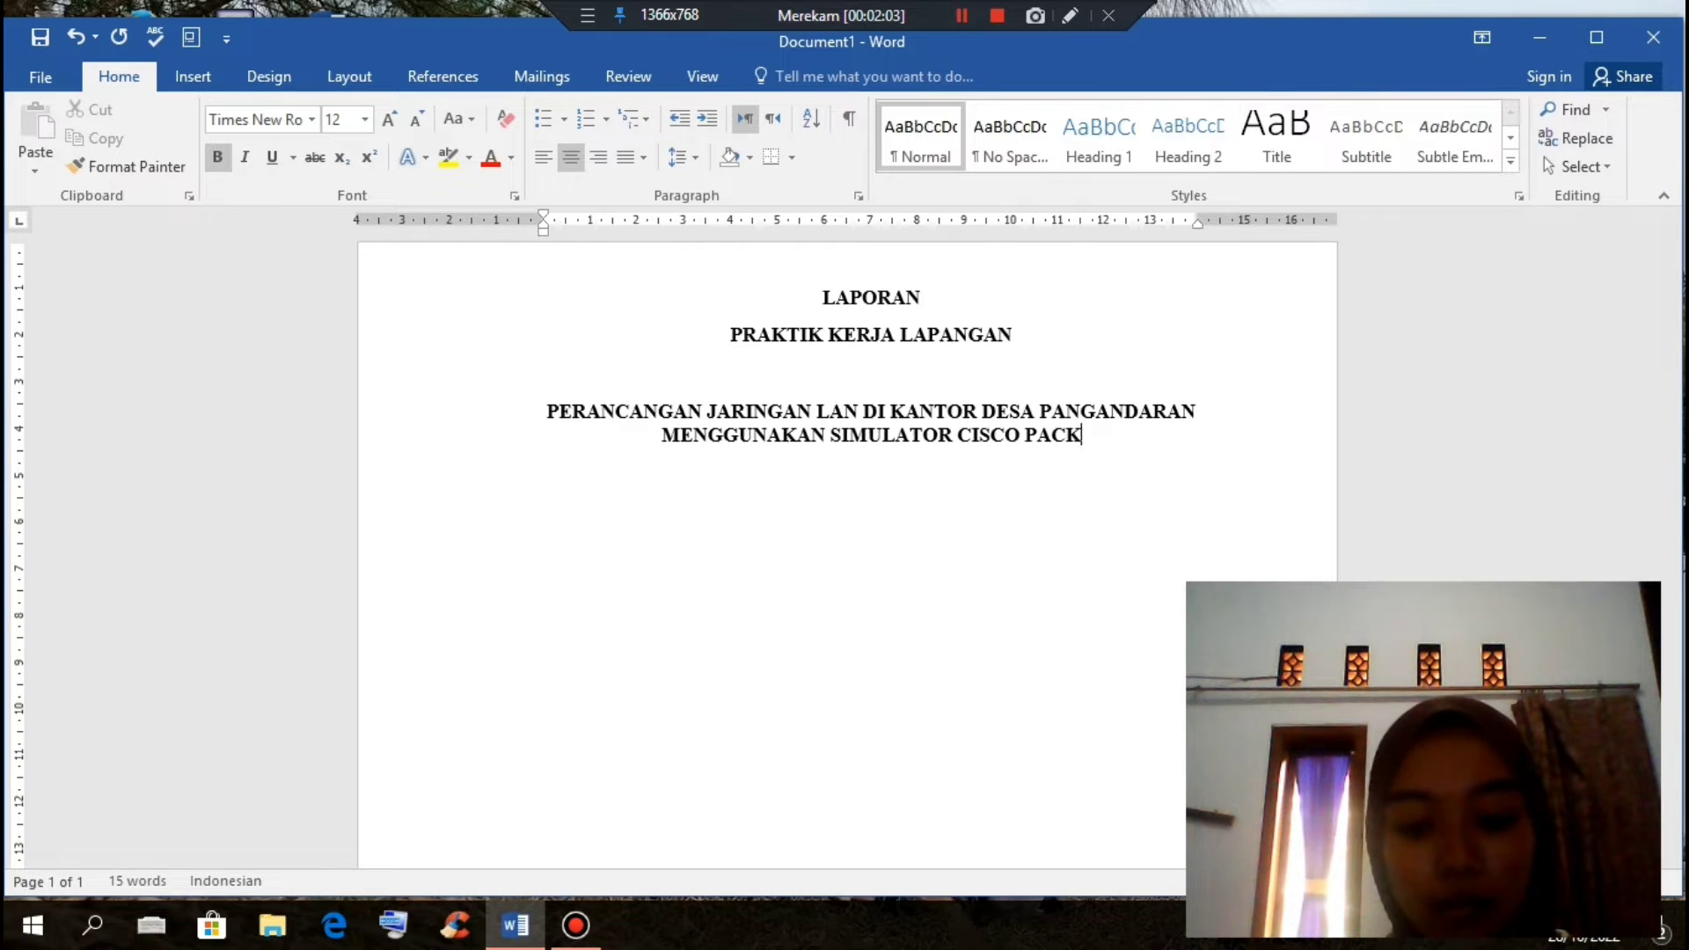
key("BackSpace")
key("BackSpace")
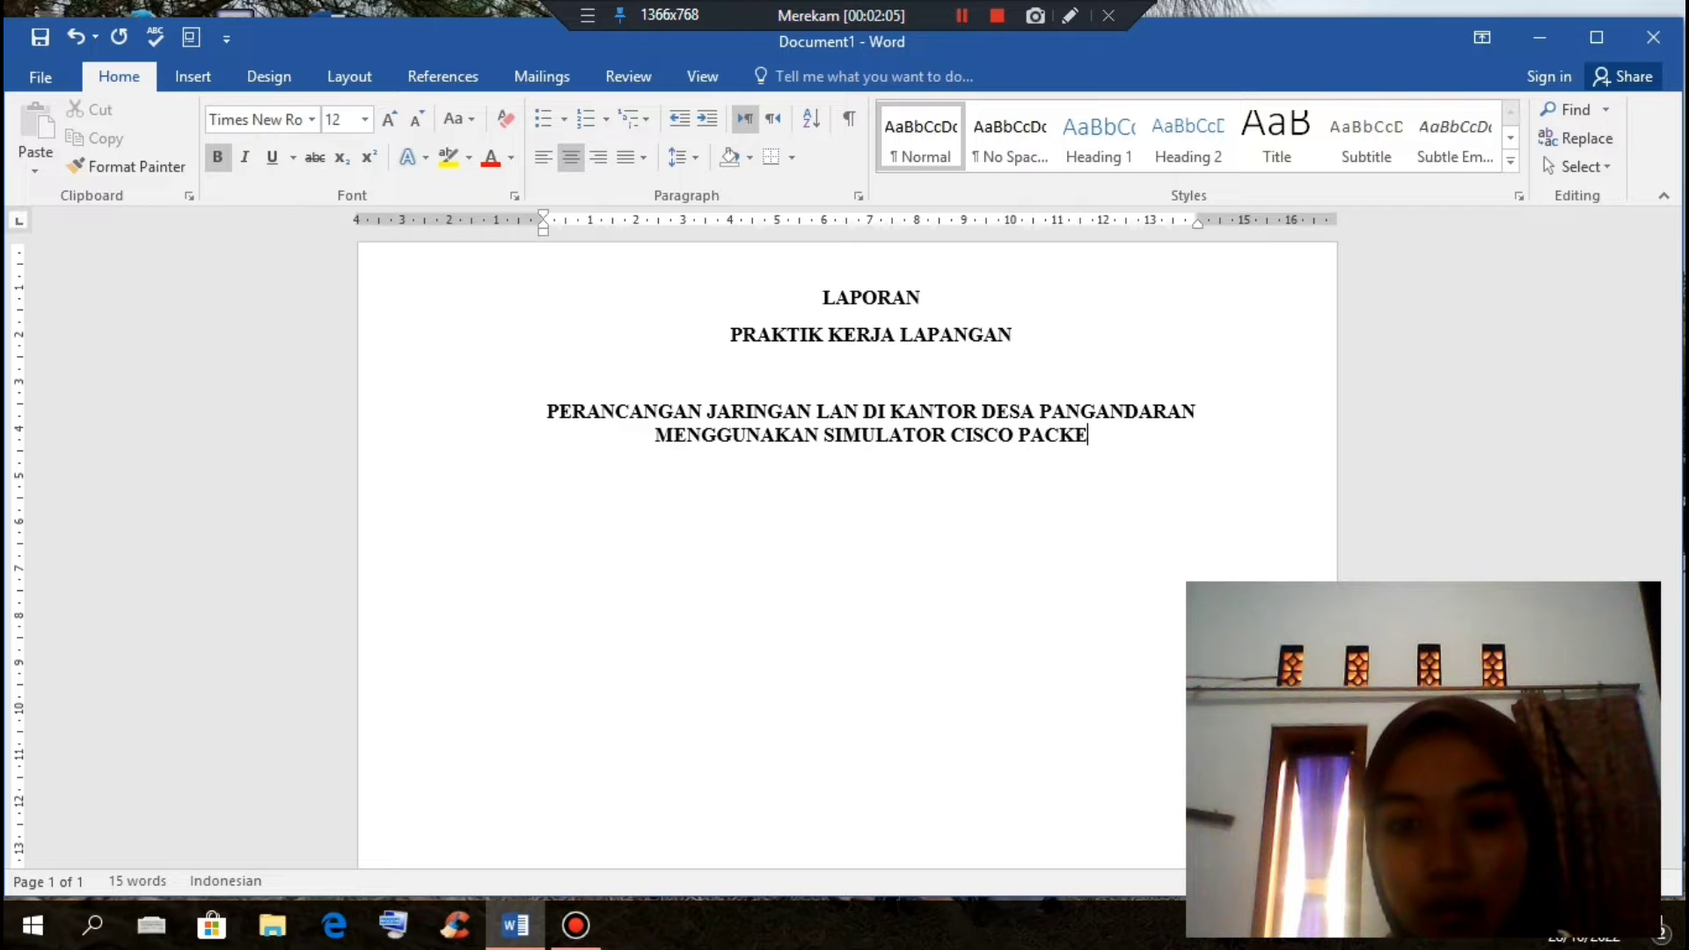
type("T TRACKER")
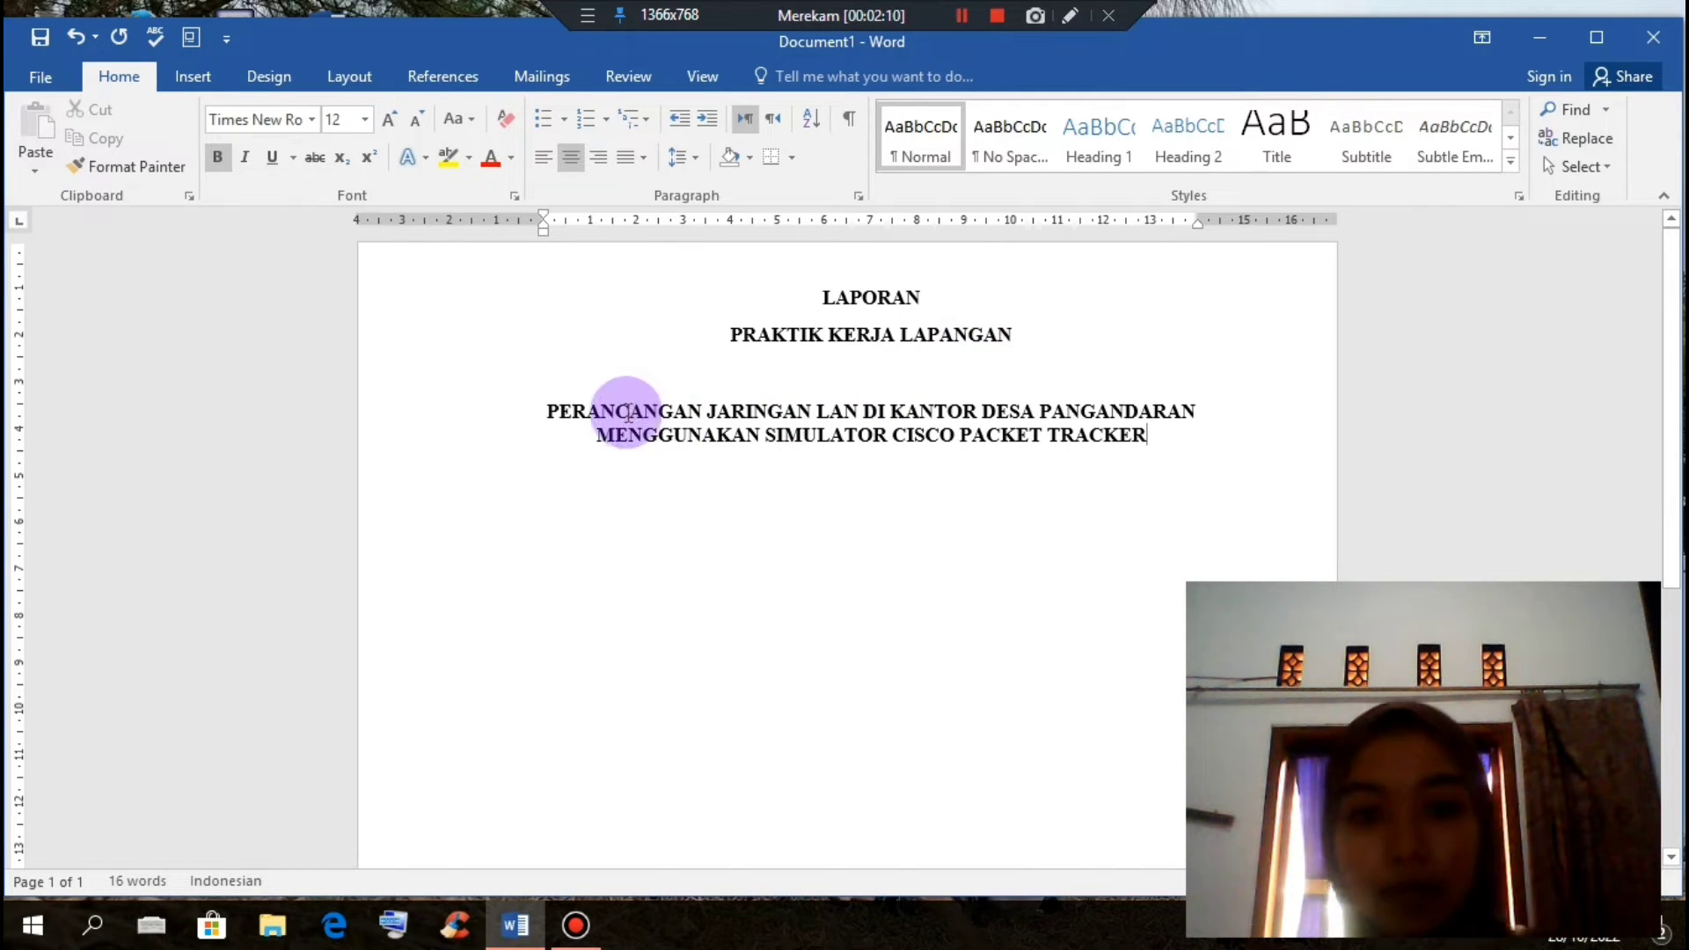
Step: Give the two-line cover title 1.5 line spacing
left_click_drag(552, 407, 1144, 471)
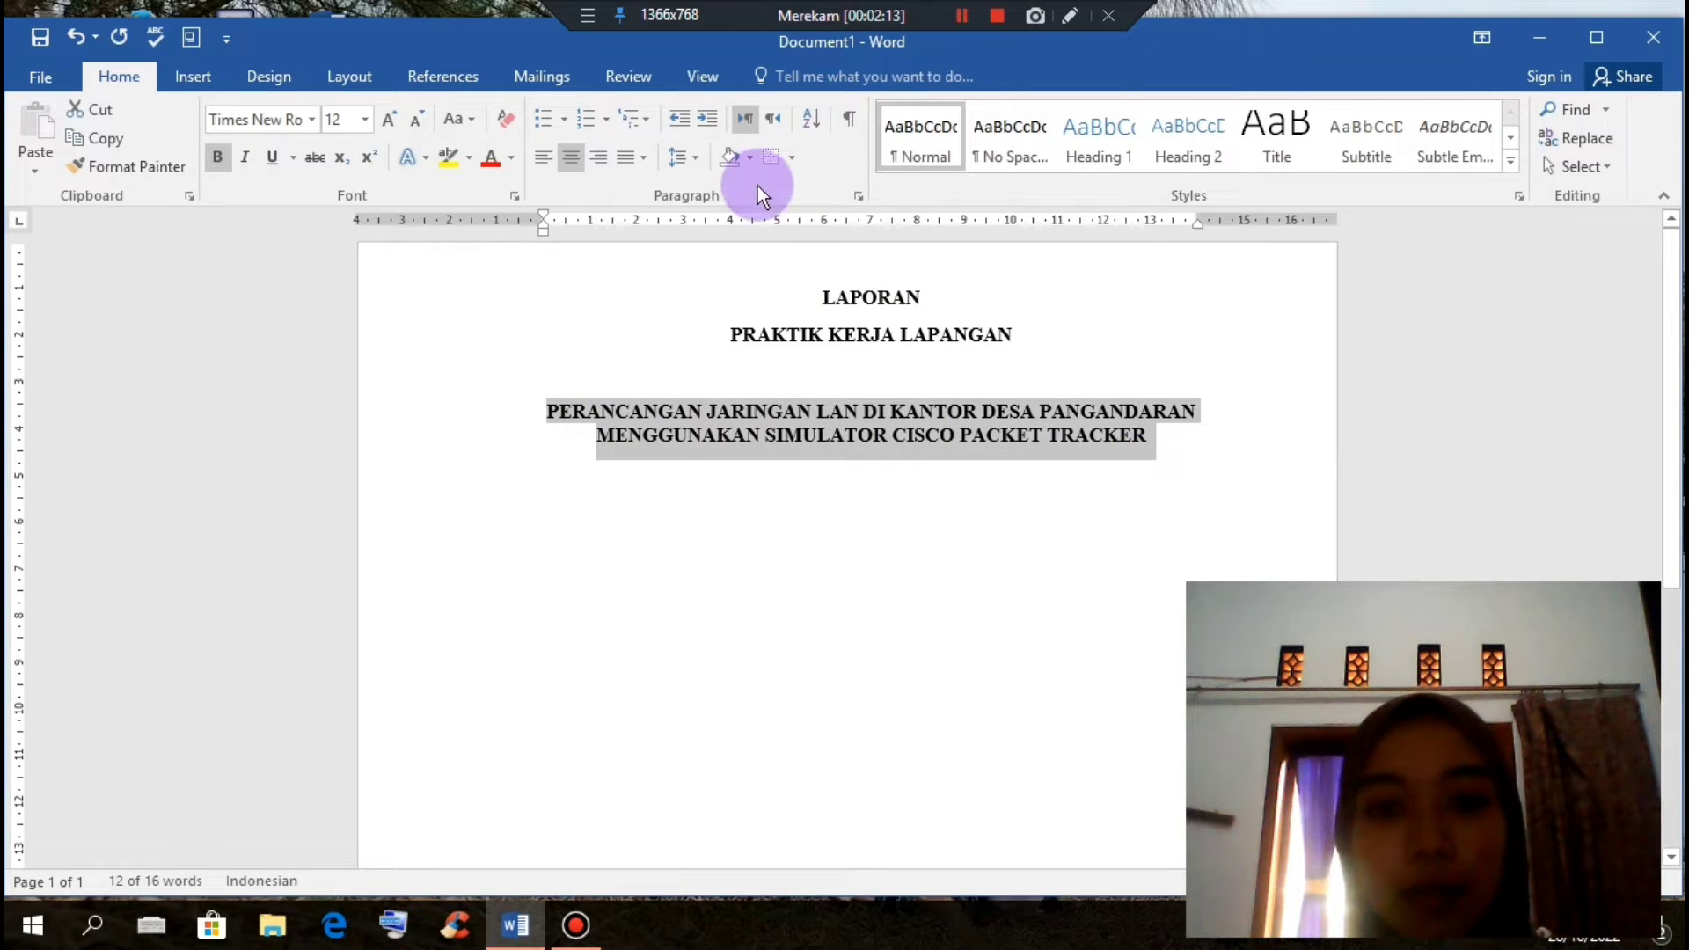
left_click(683, 158)
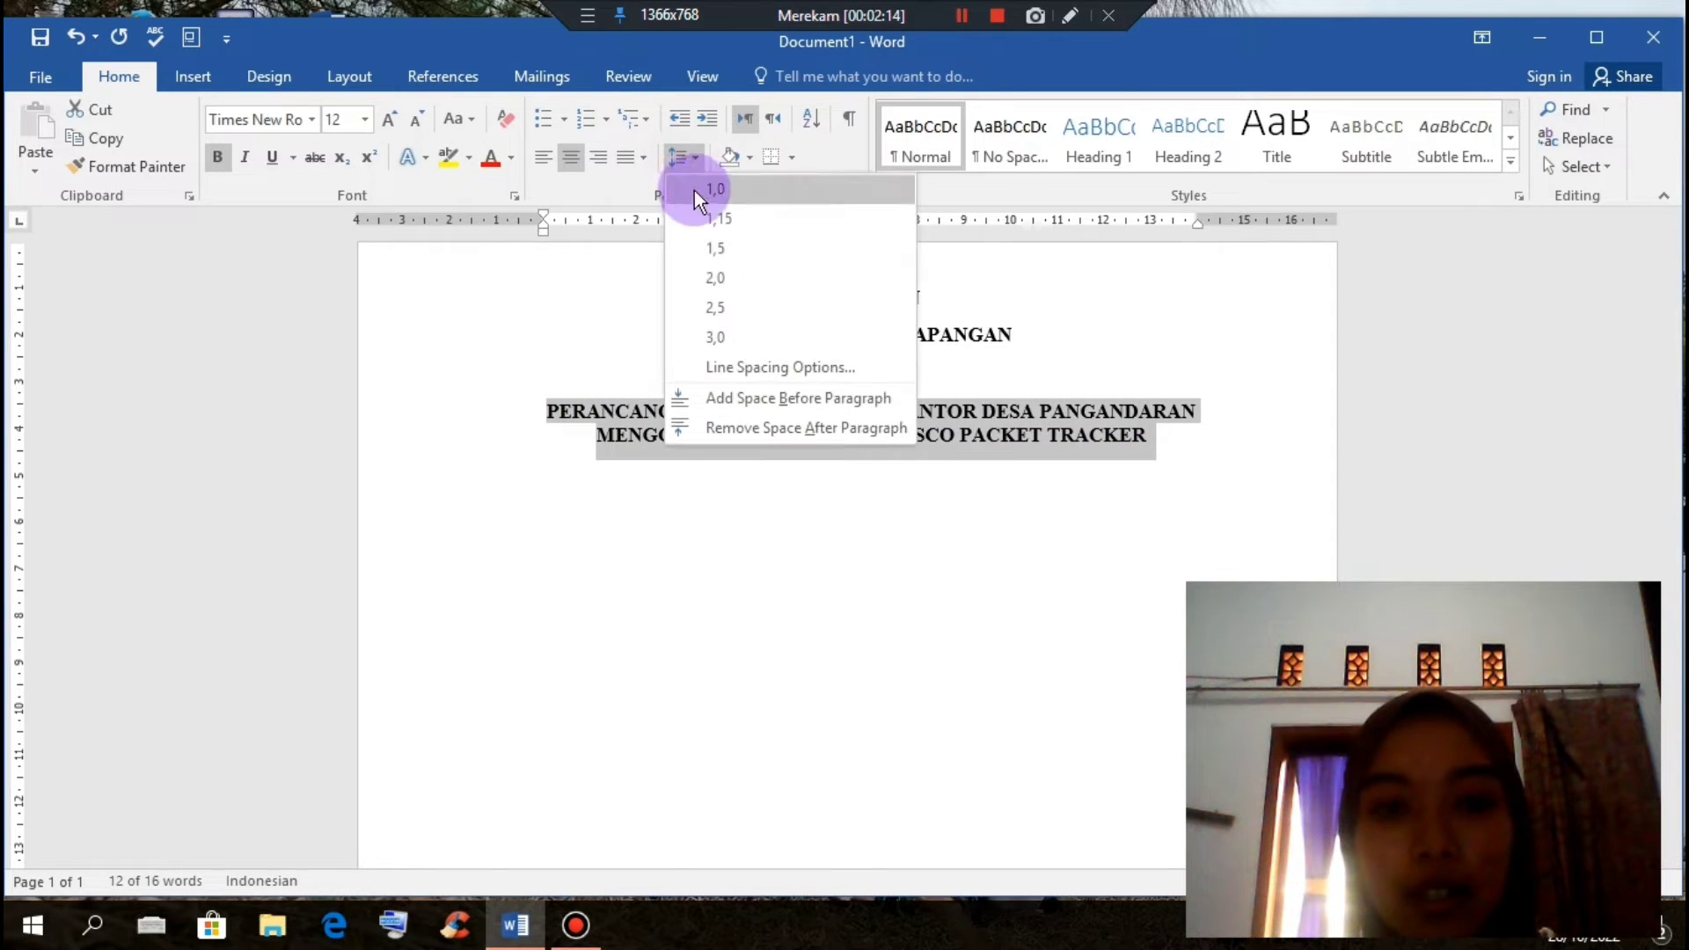
left_click(709, 248)
Step: Add the line 'Disusun untuk memenuhi nilai akhir praktik kerja lapangan' below the title
left_click(1166, 450)
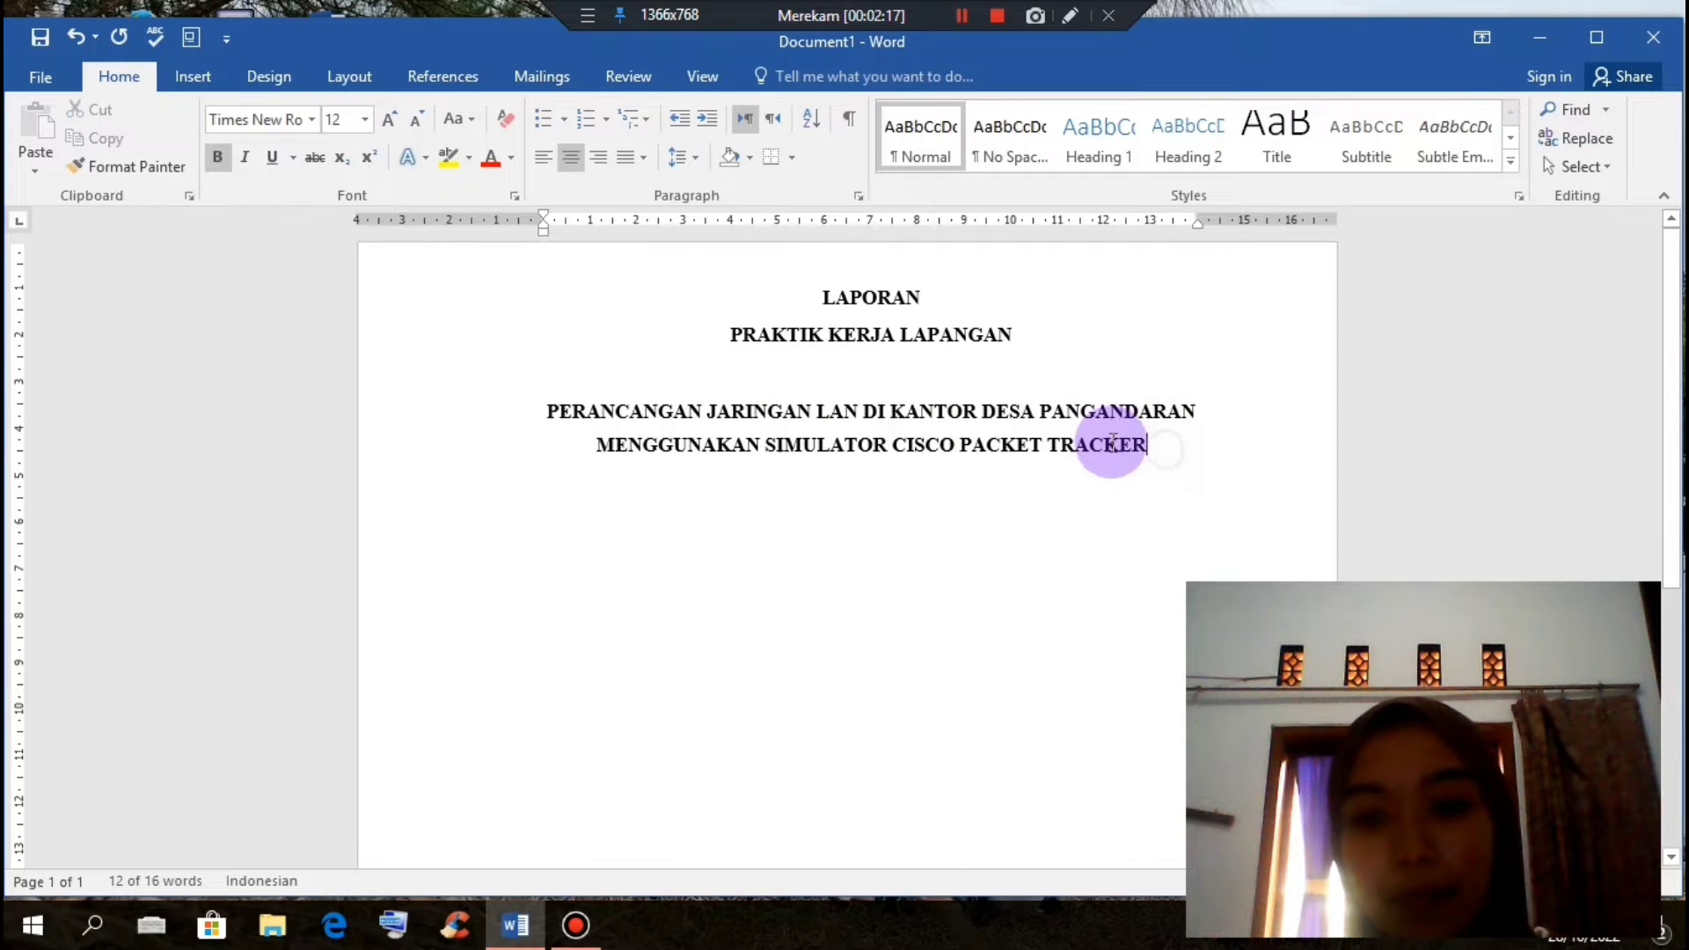
key("Return")
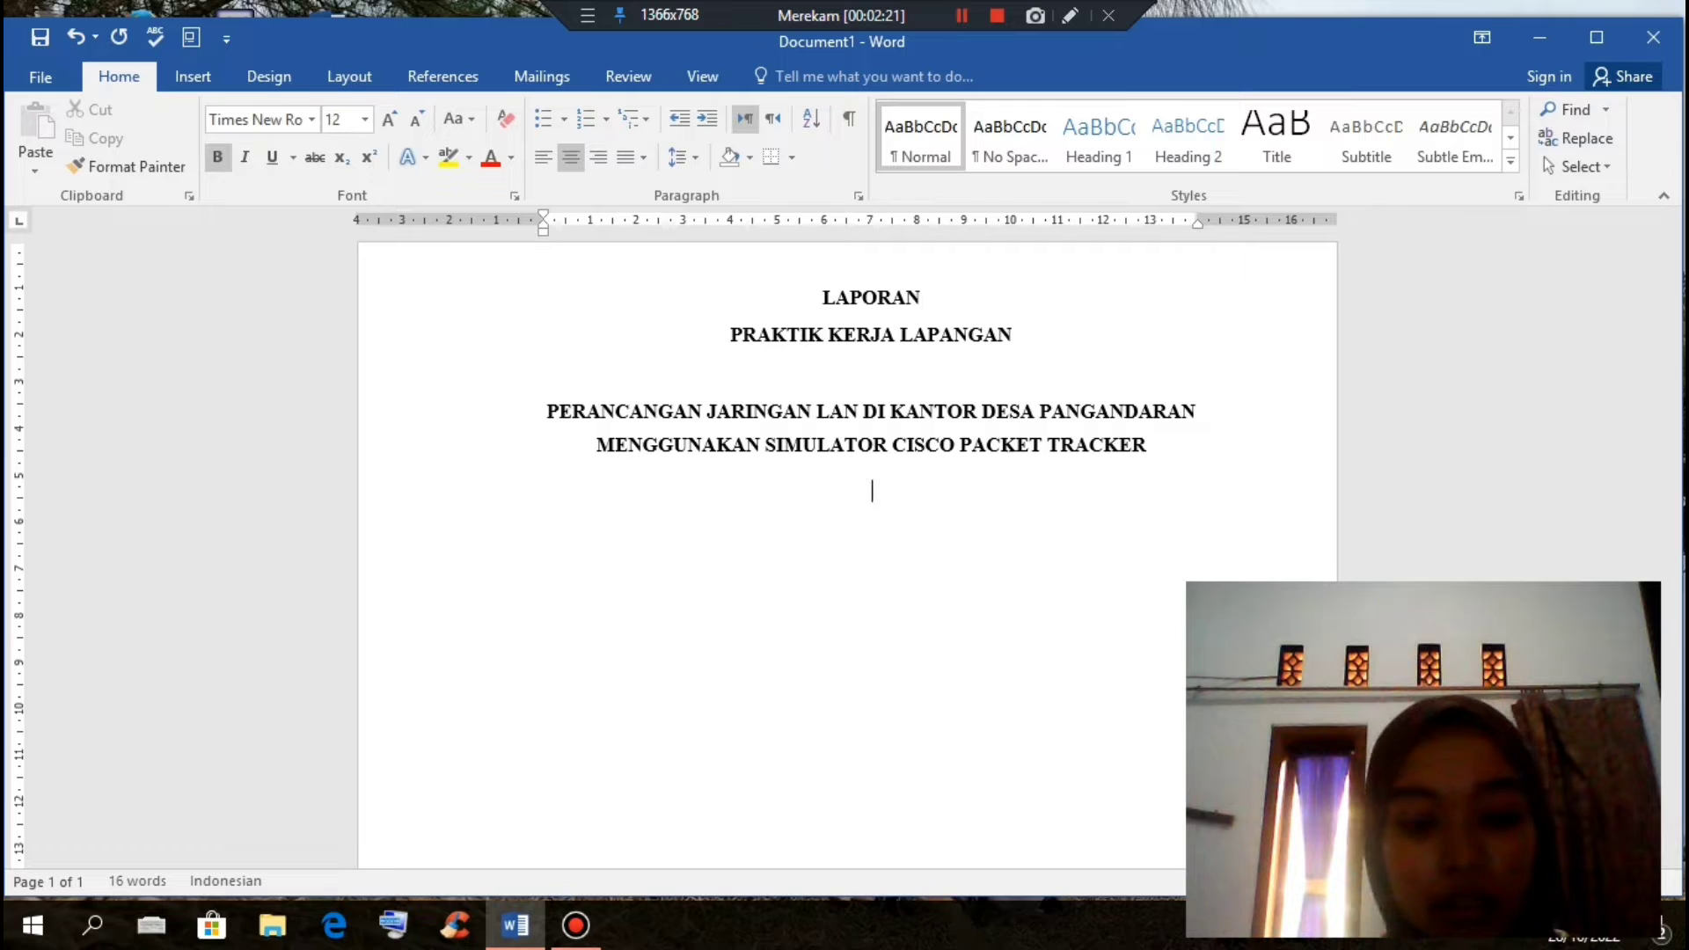
type("d")
key("BackSpace")
type("D")
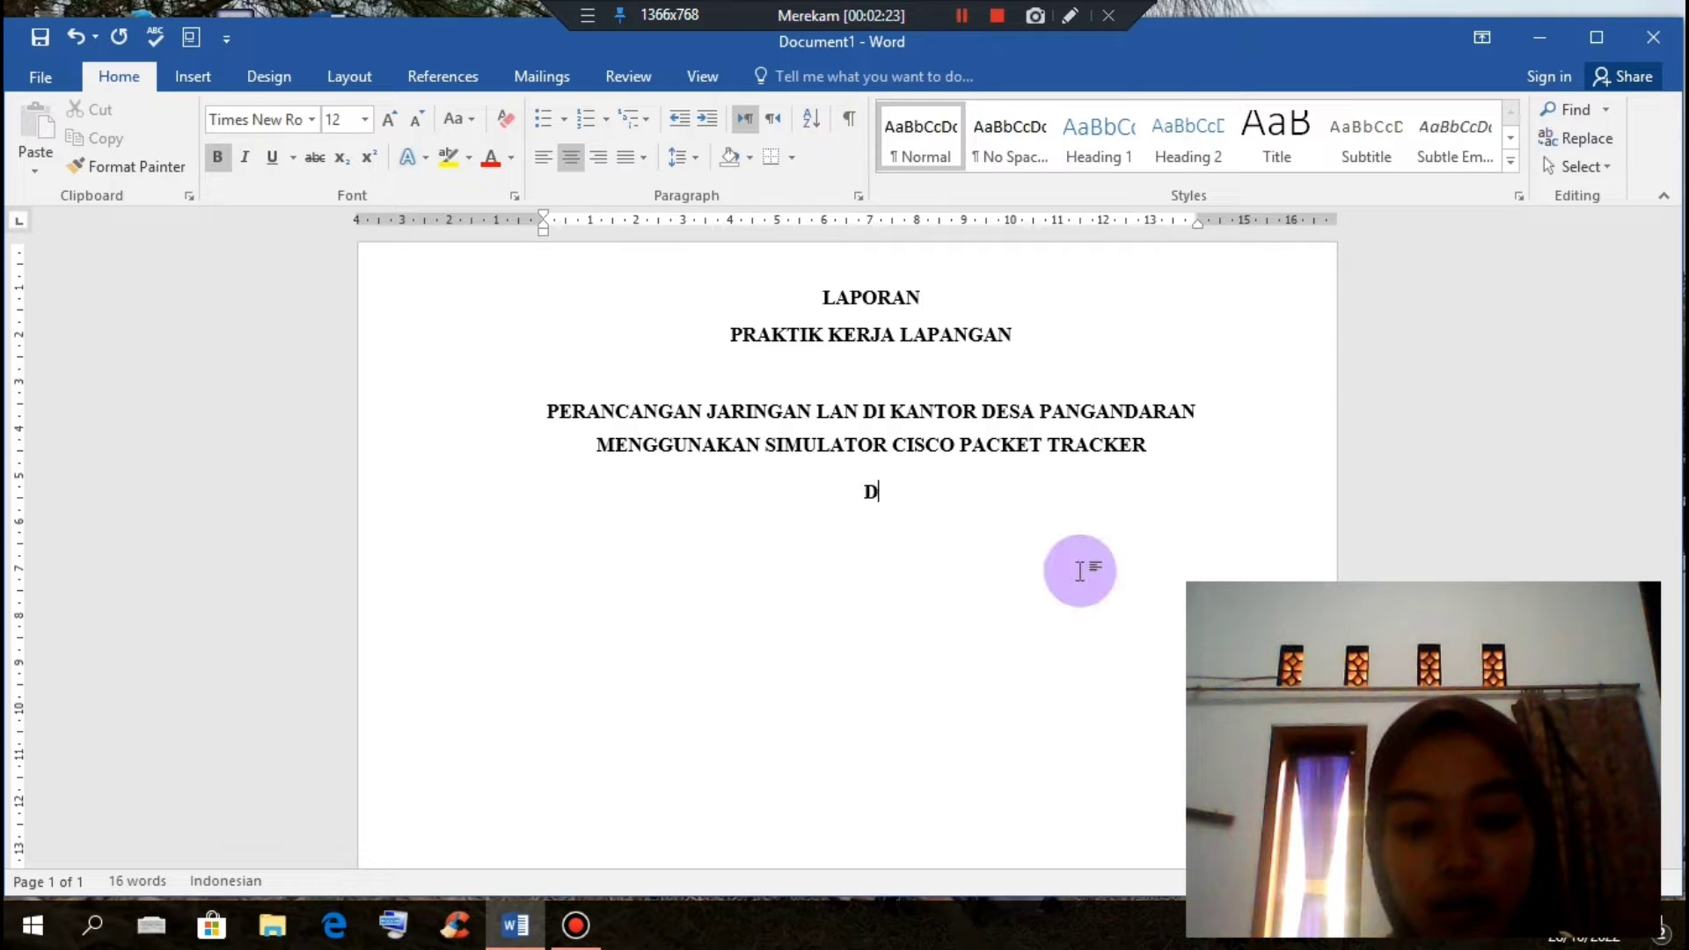
type("isusun ")
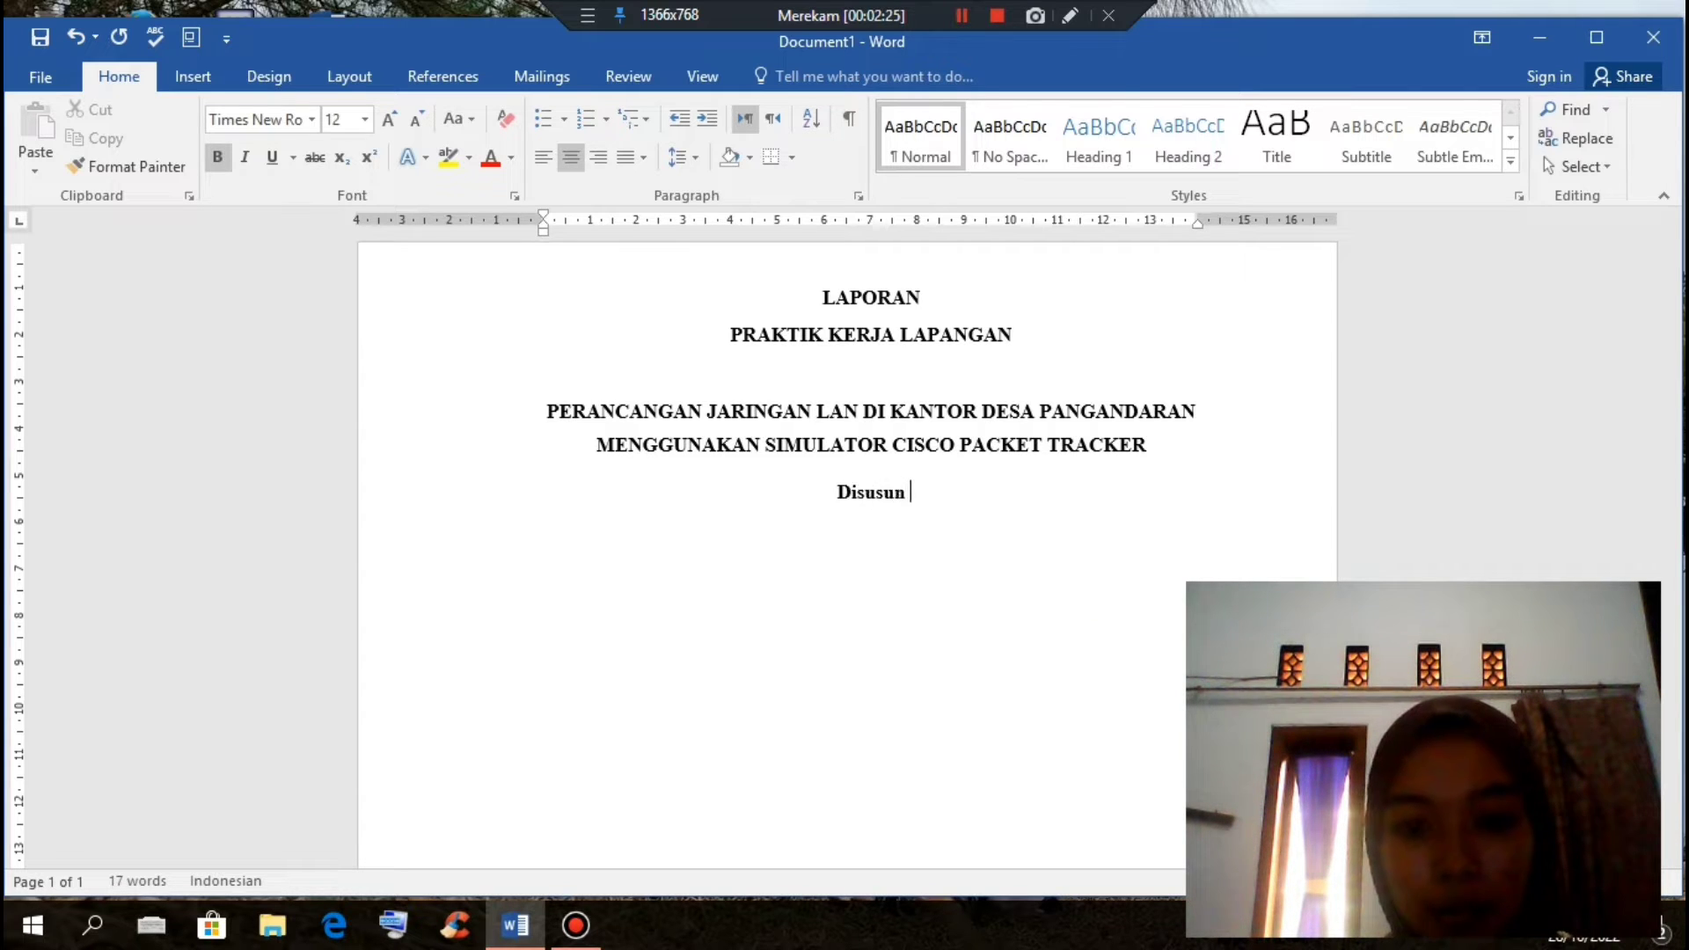
type("o")
key("BackSpace")
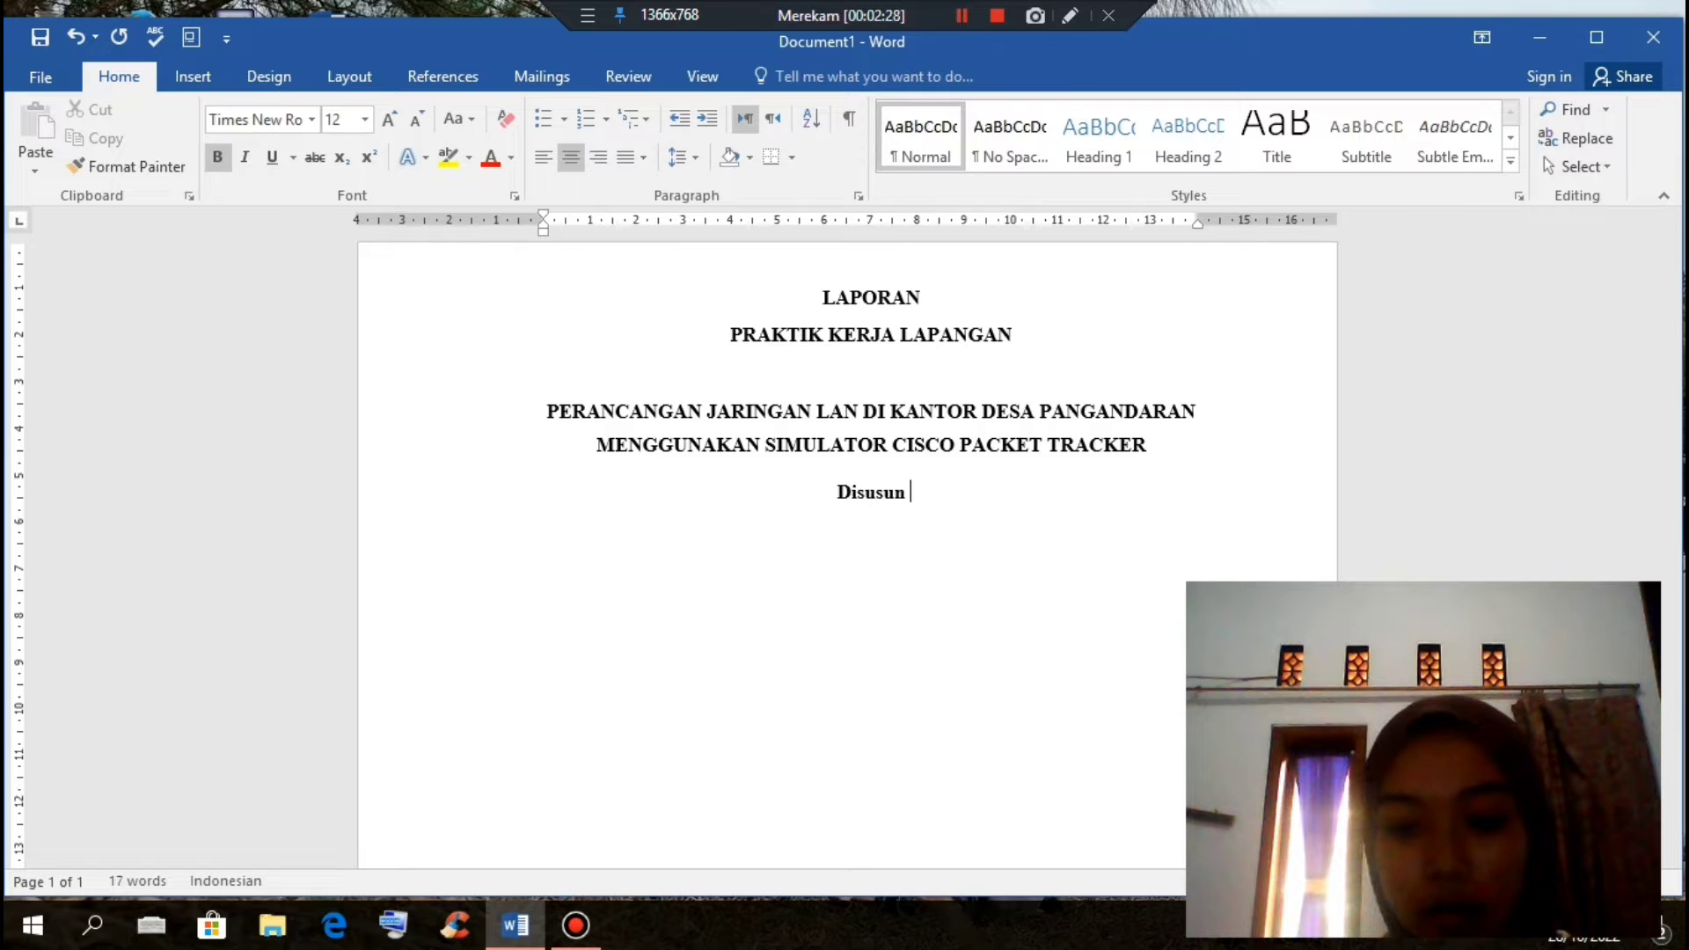
type("untuk memenuhi")
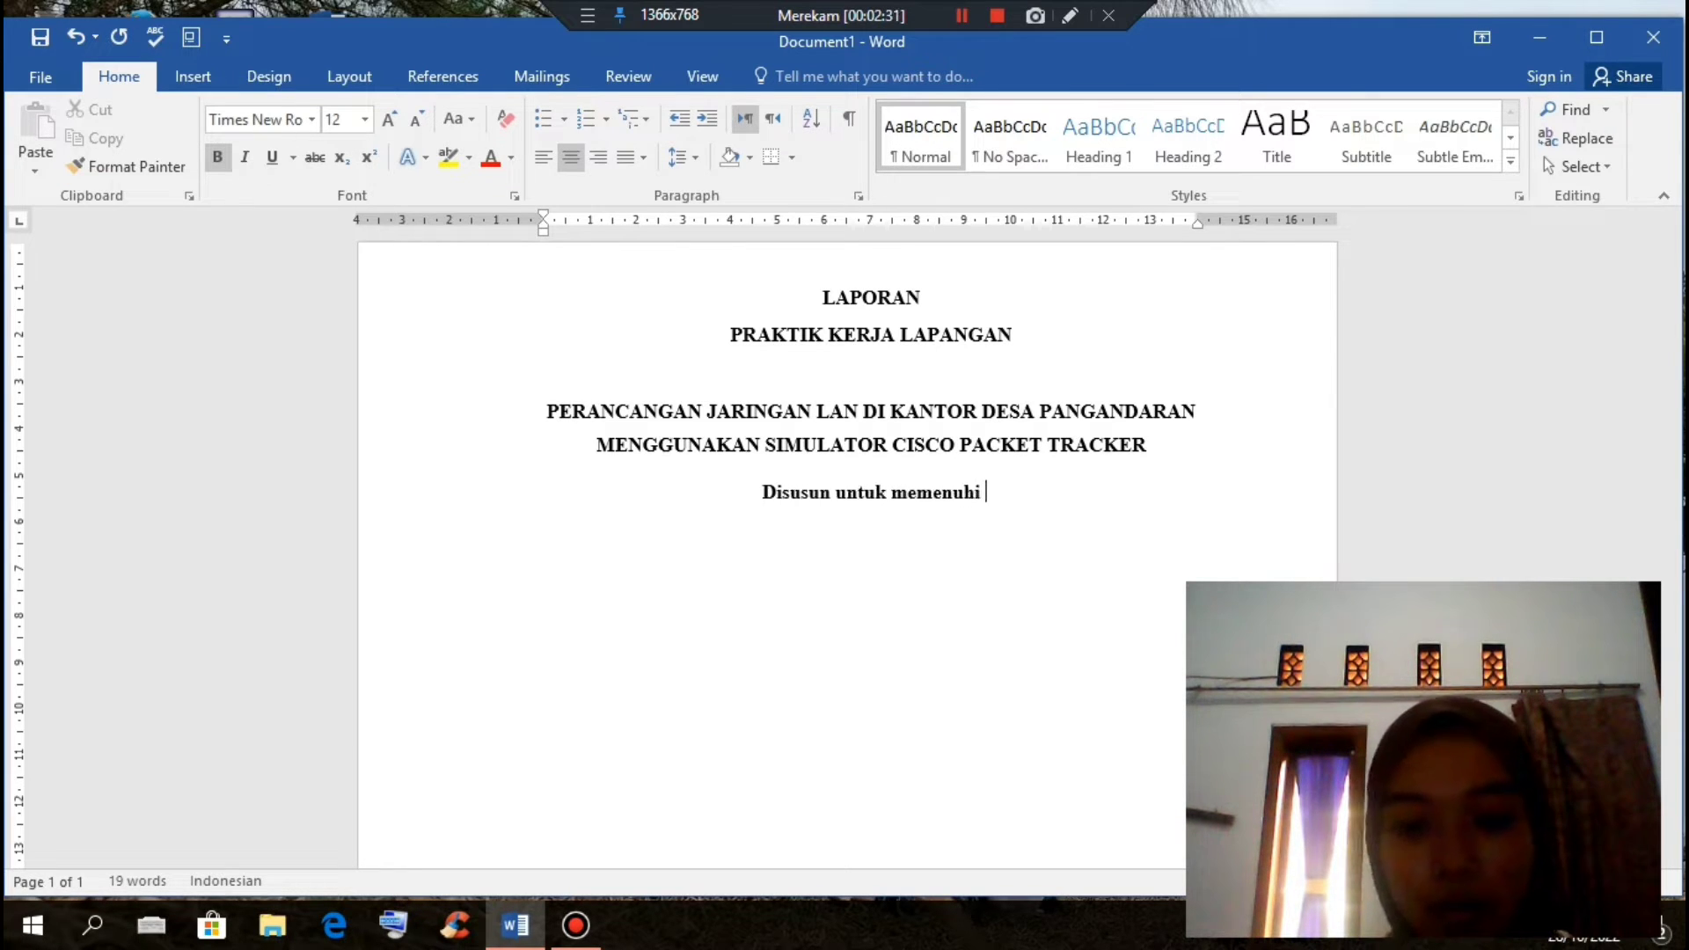
type(" nilai a")
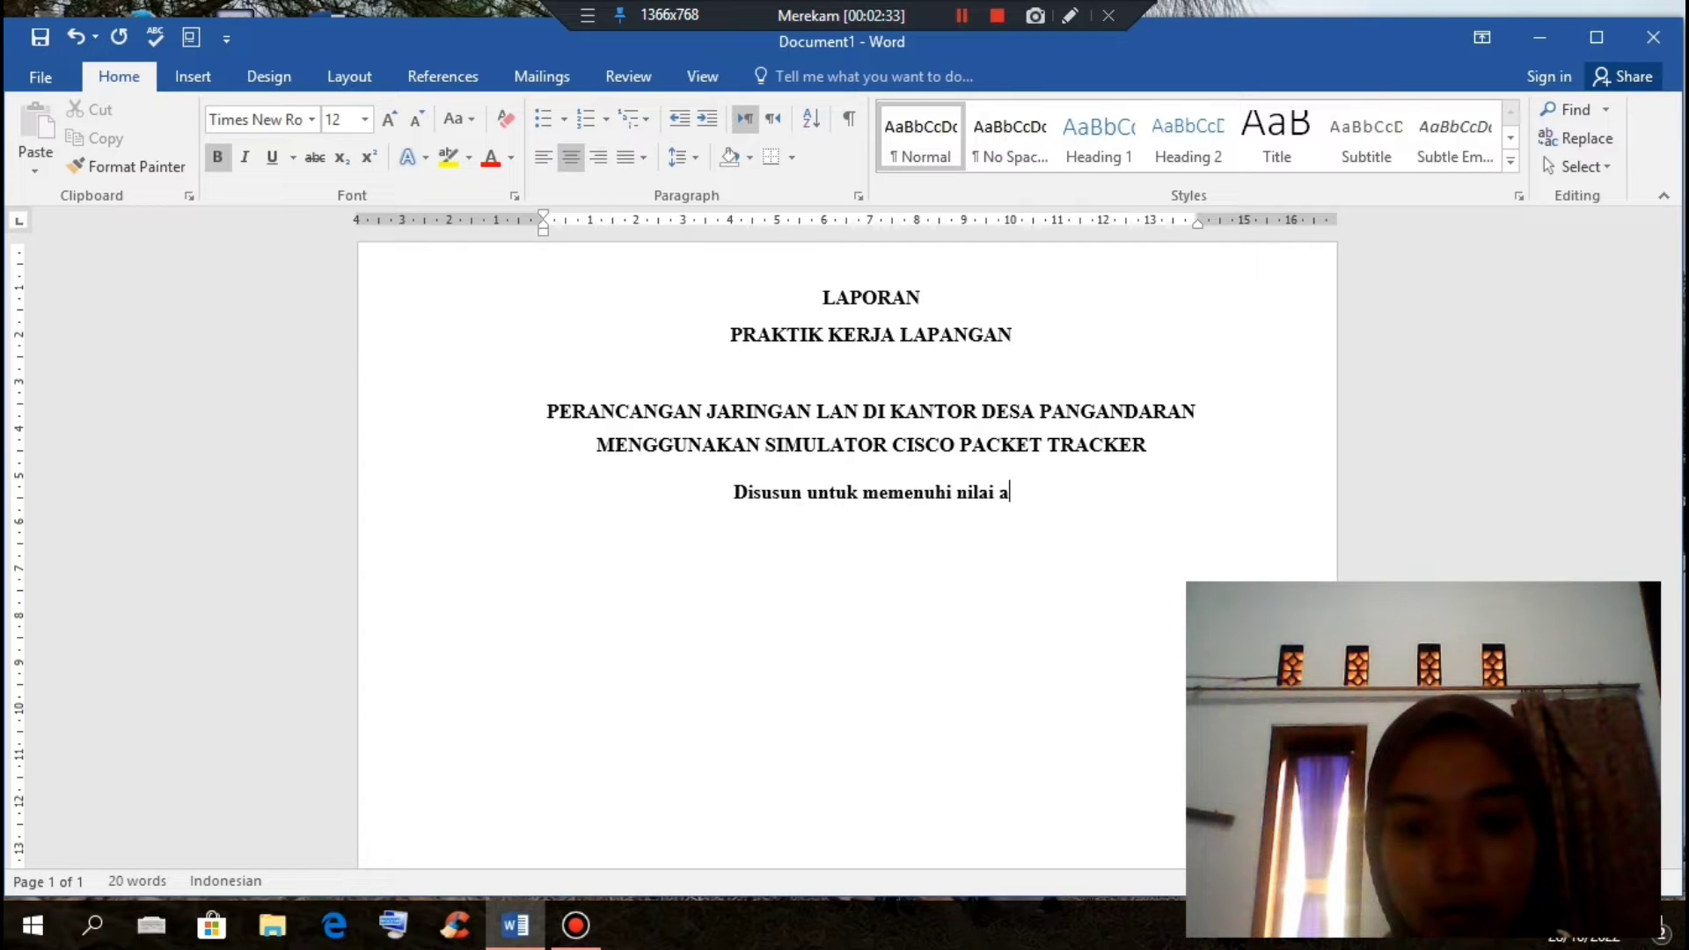
type("khir")
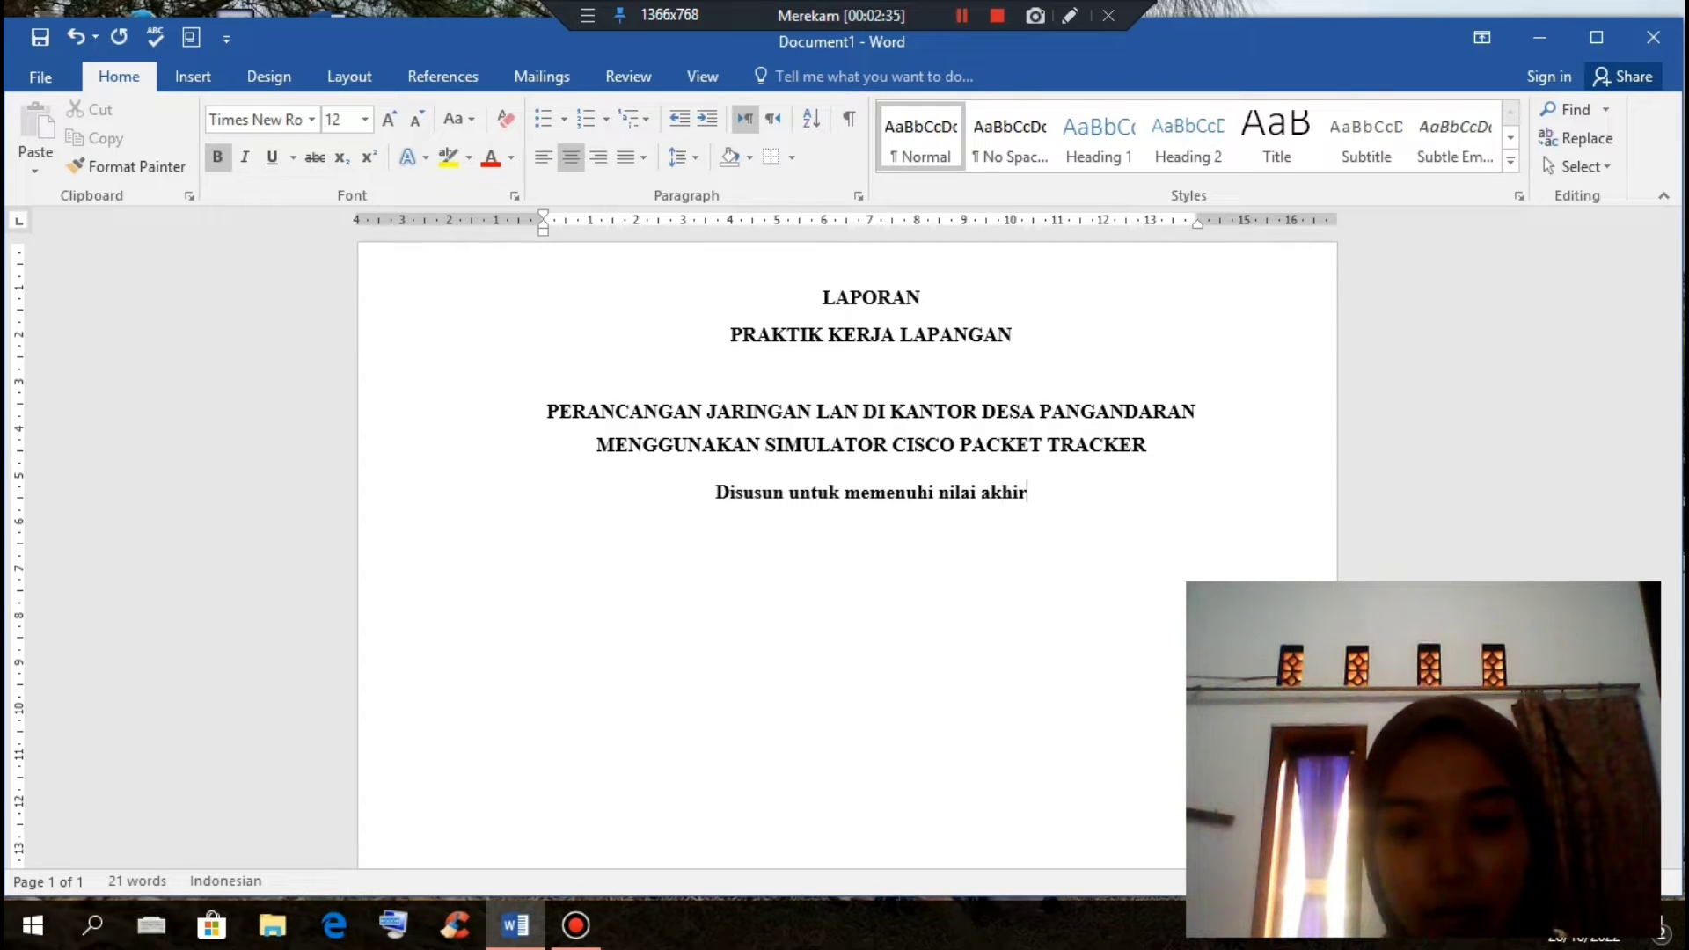
type(" prak")
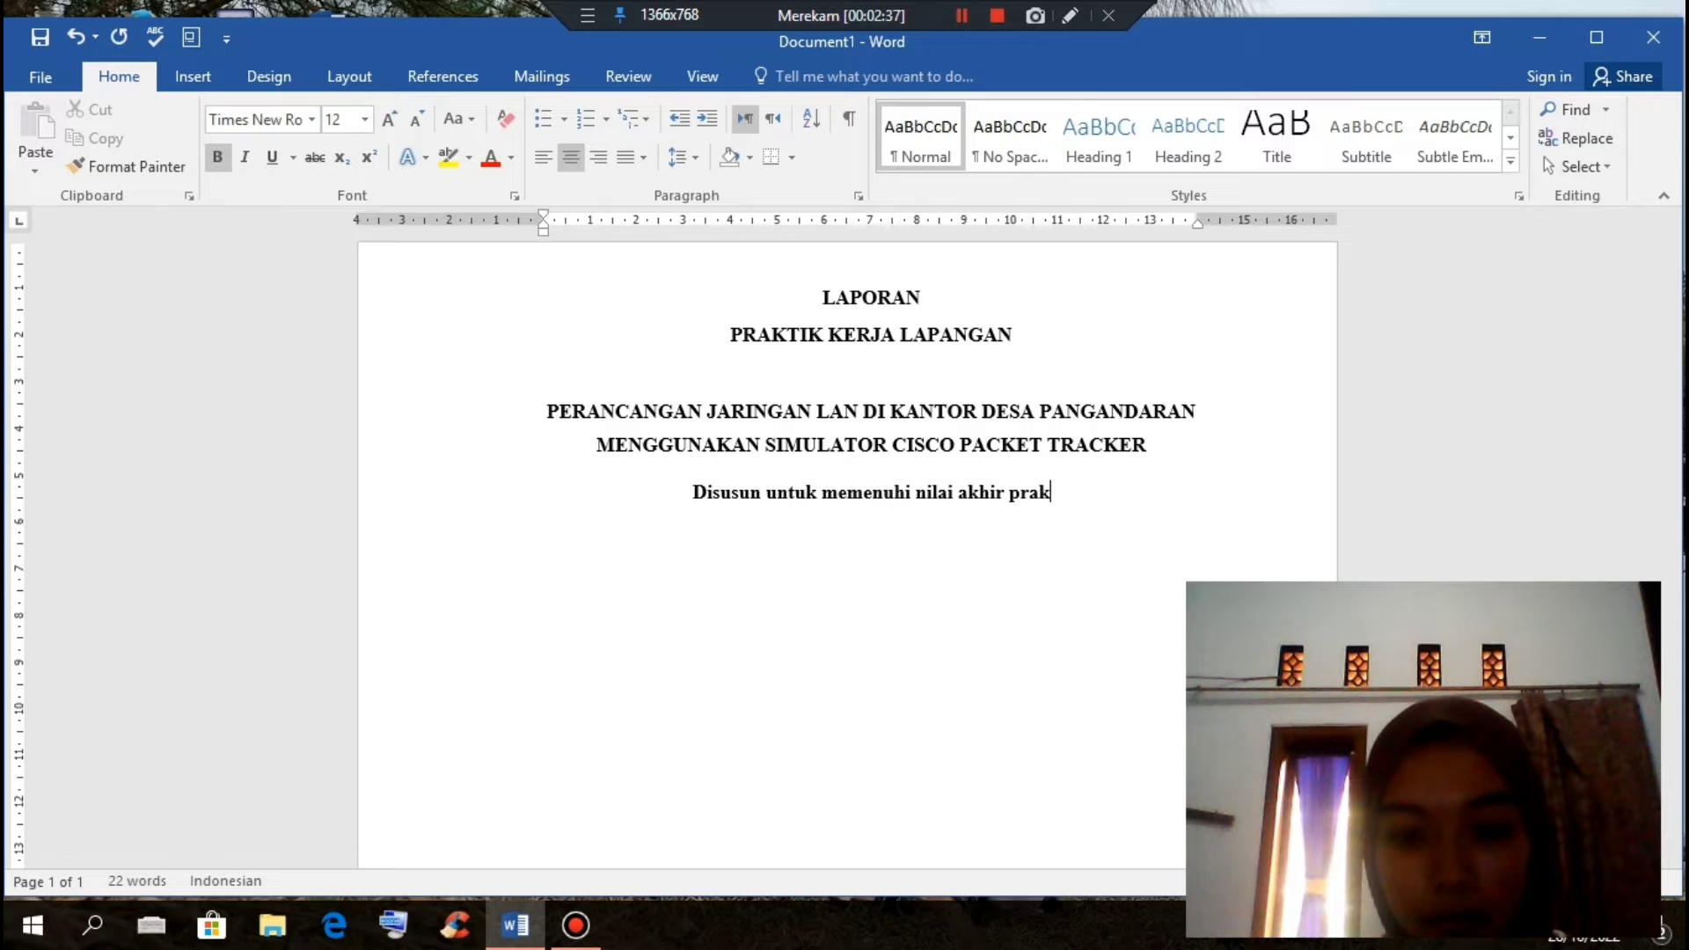
type("tik kerja ")
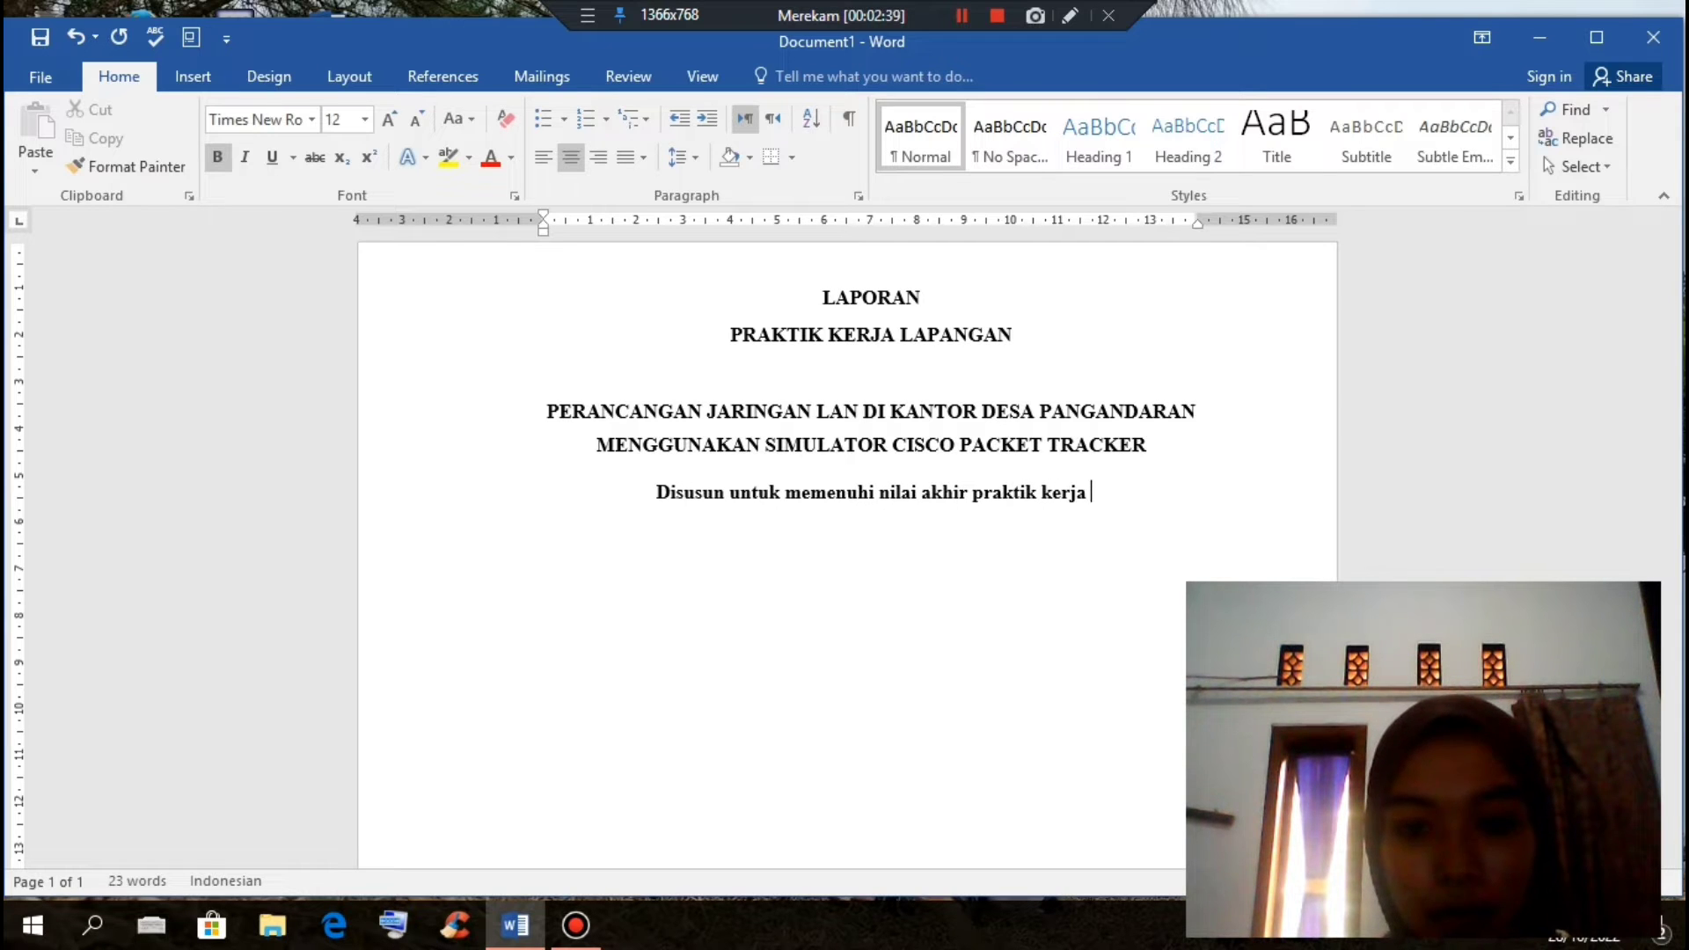
type("lapangan")
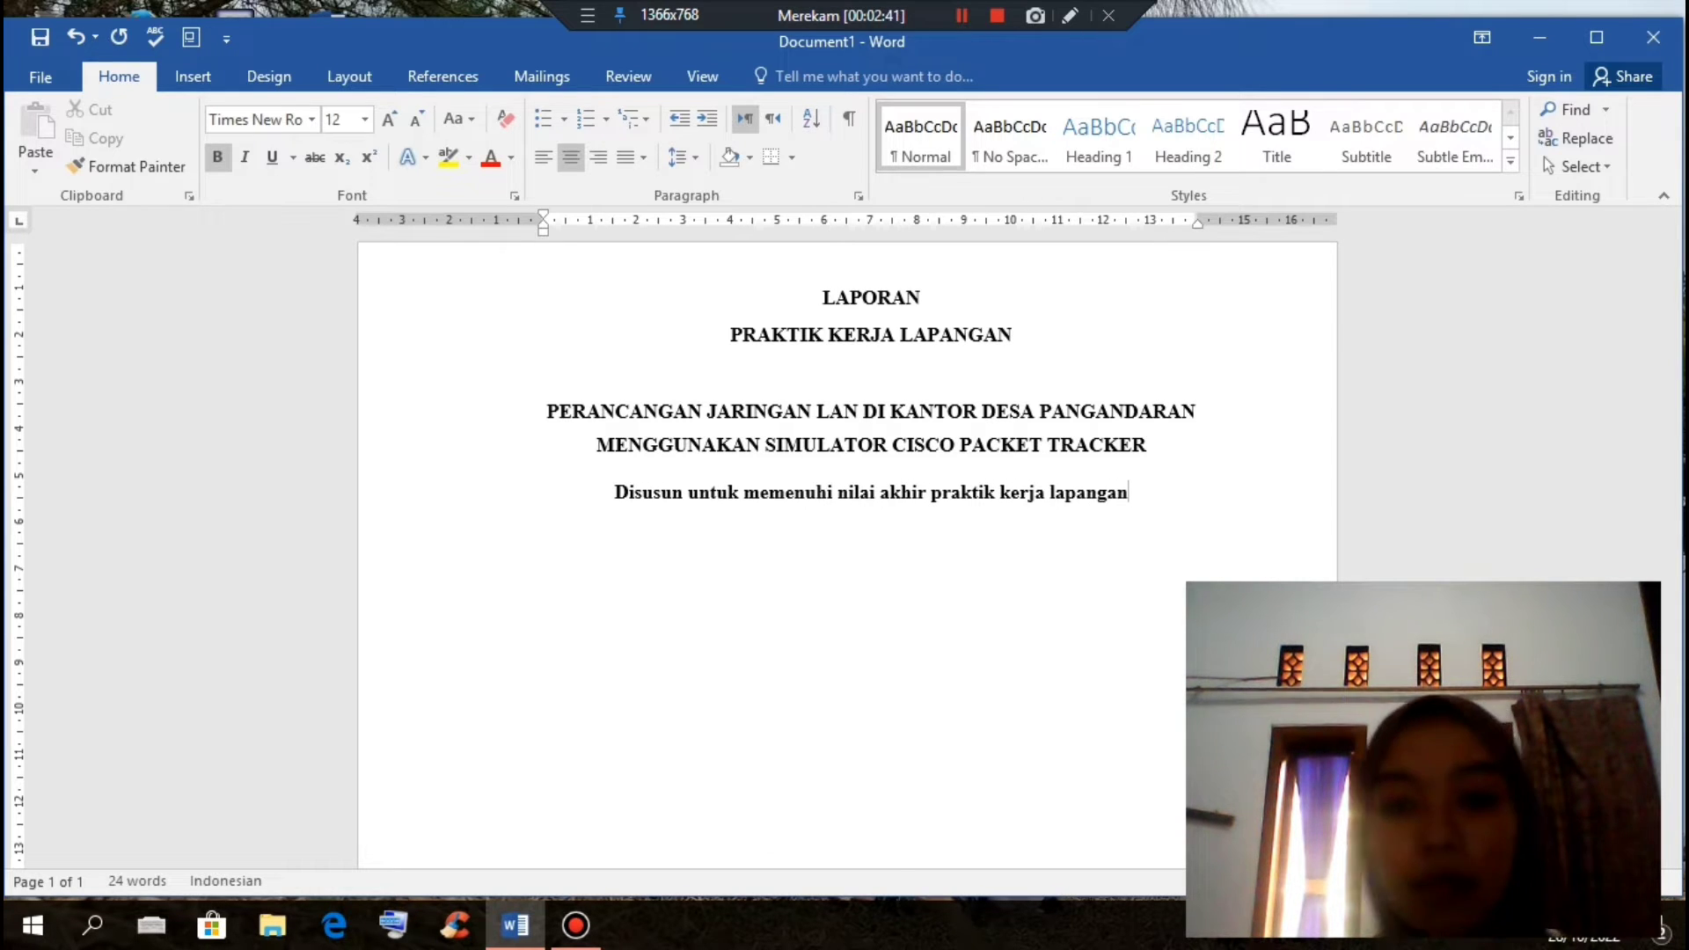
left_click_drag(602, 495, 1068, 503)
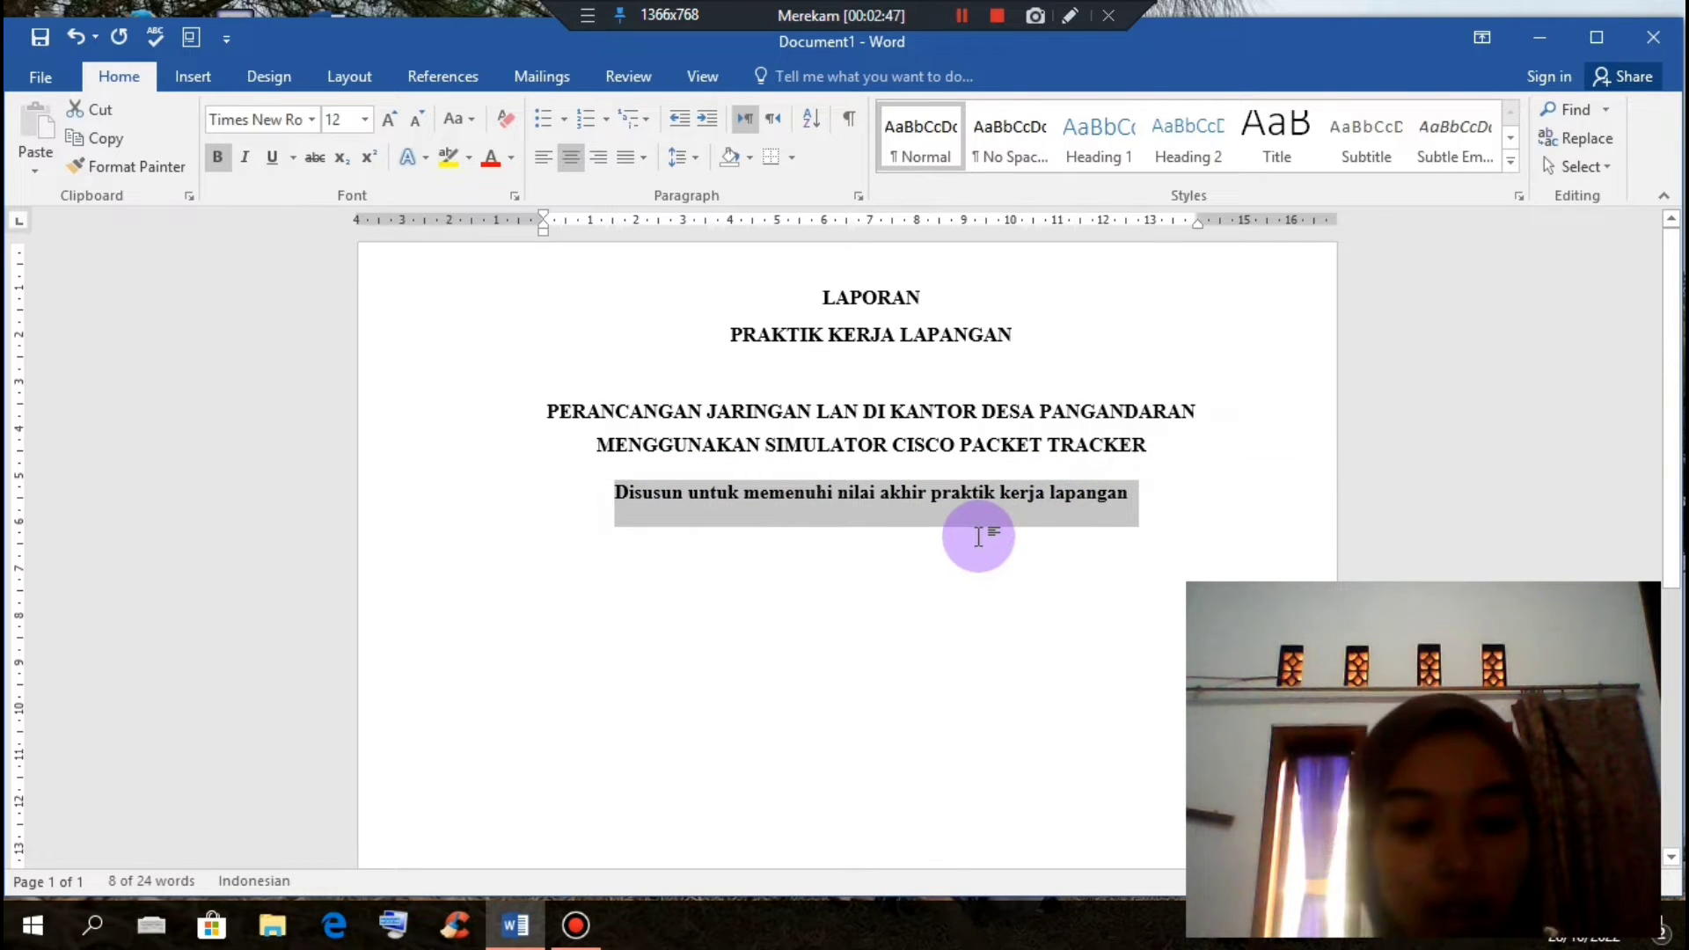
Step: Remove bold from the Disusun line and break it after 'akhir' into two lines
key("ctrl+b")
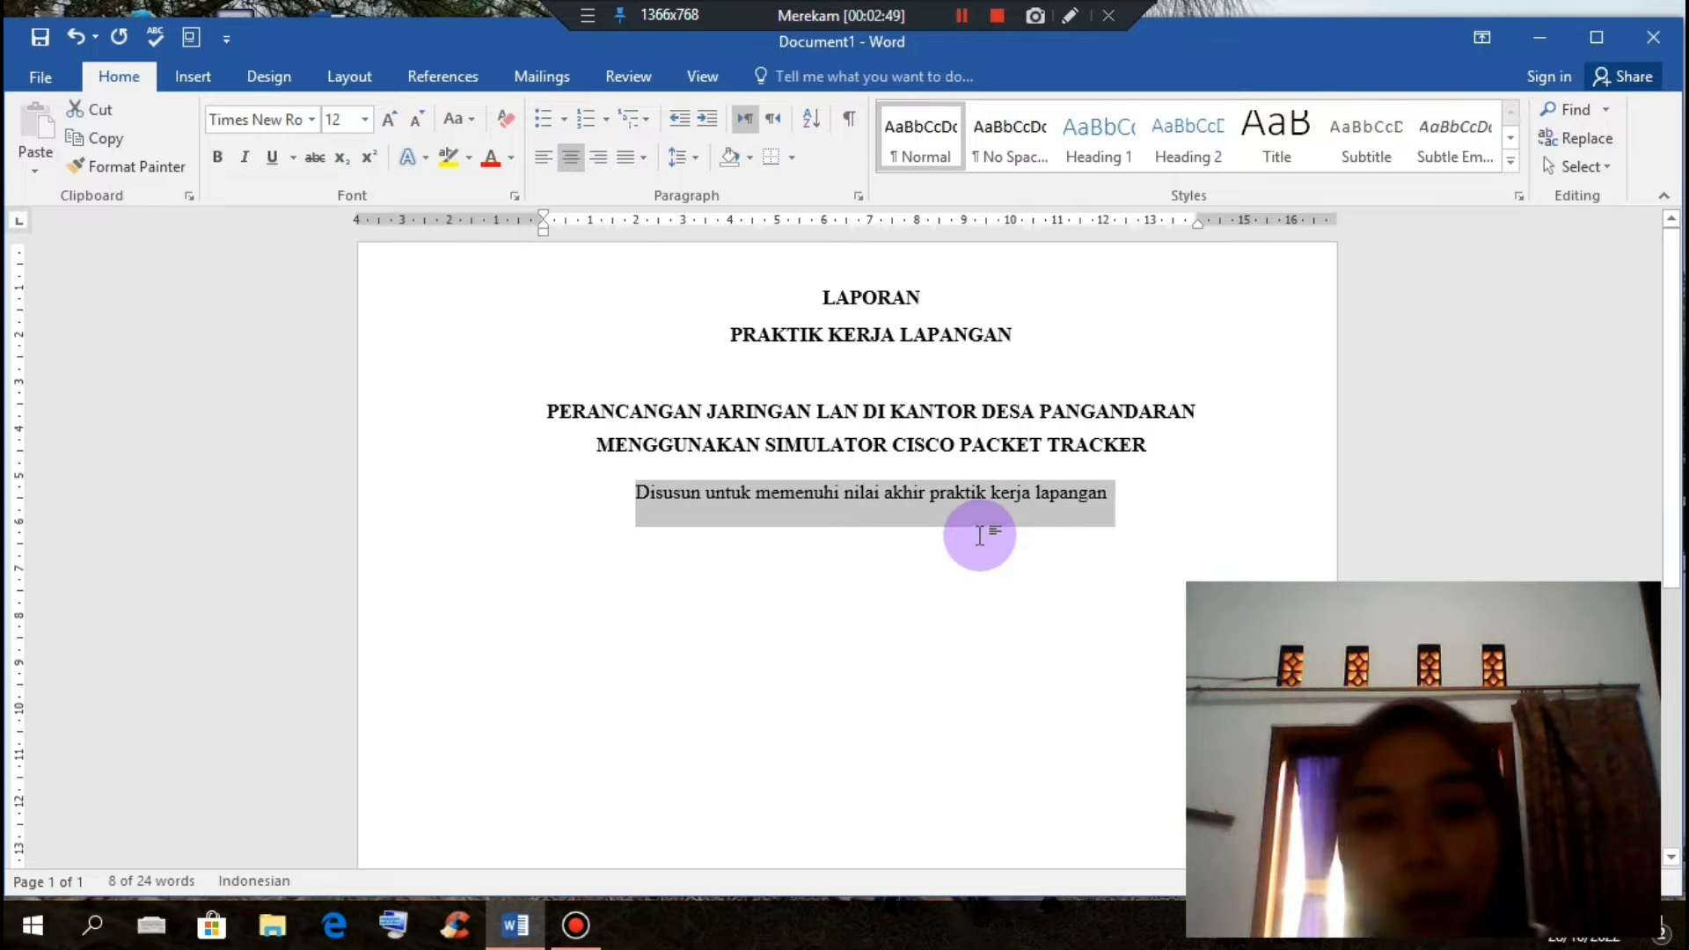
left_click(974, 493)
left_click(926, 497)
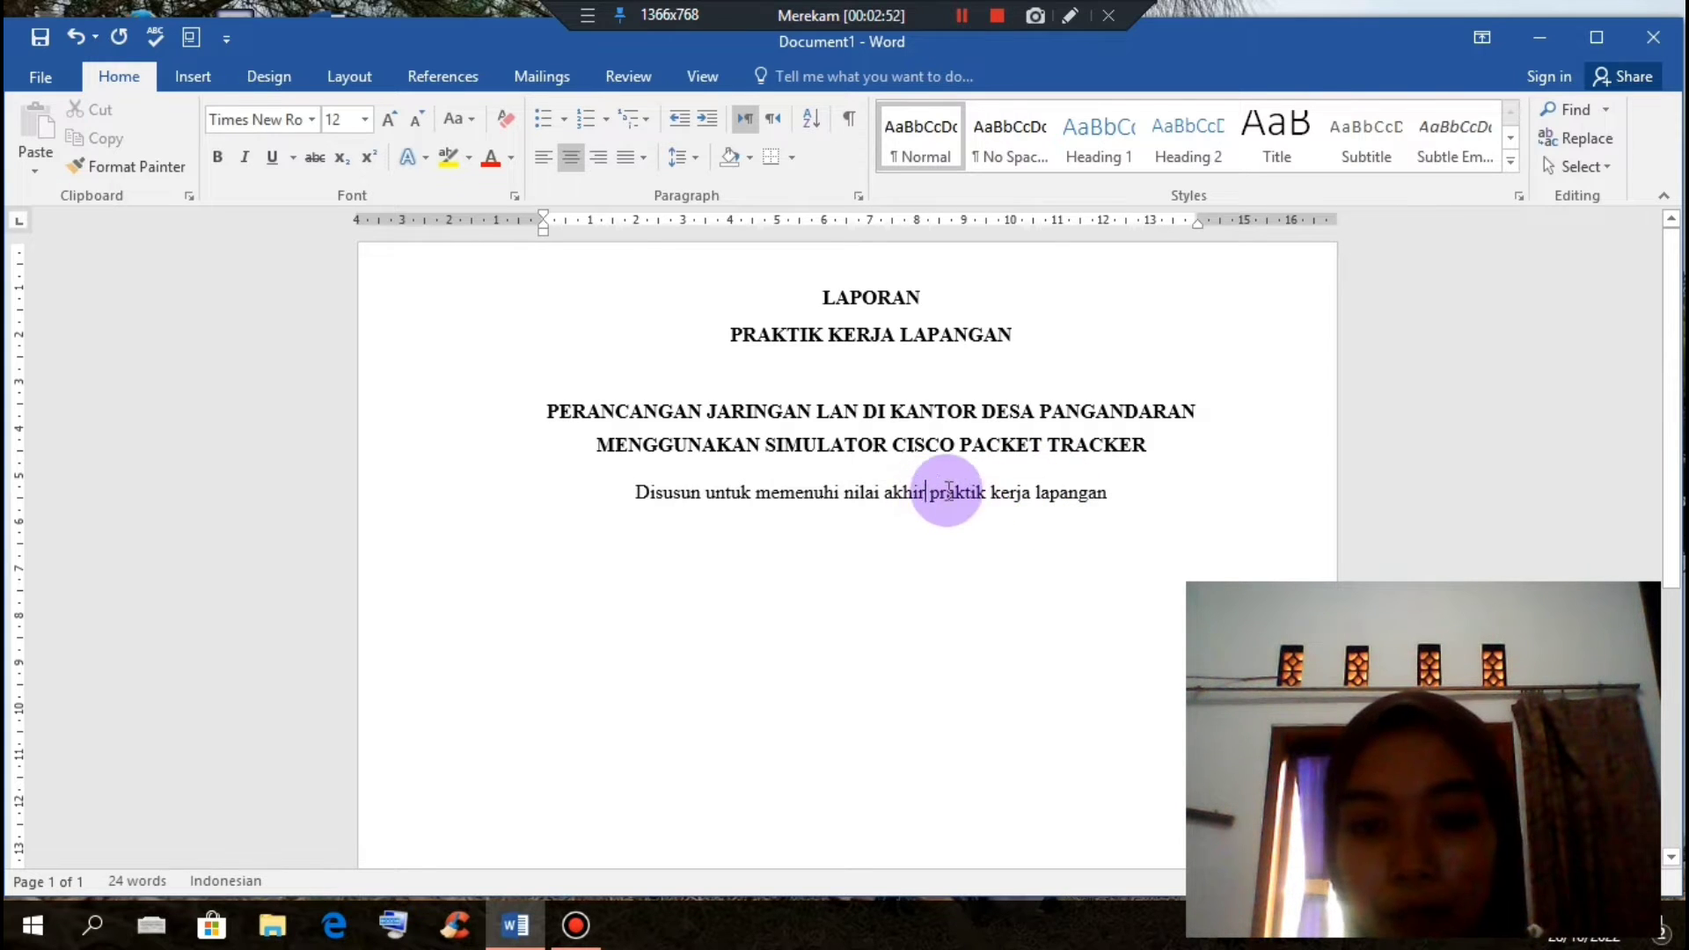
key("Return")
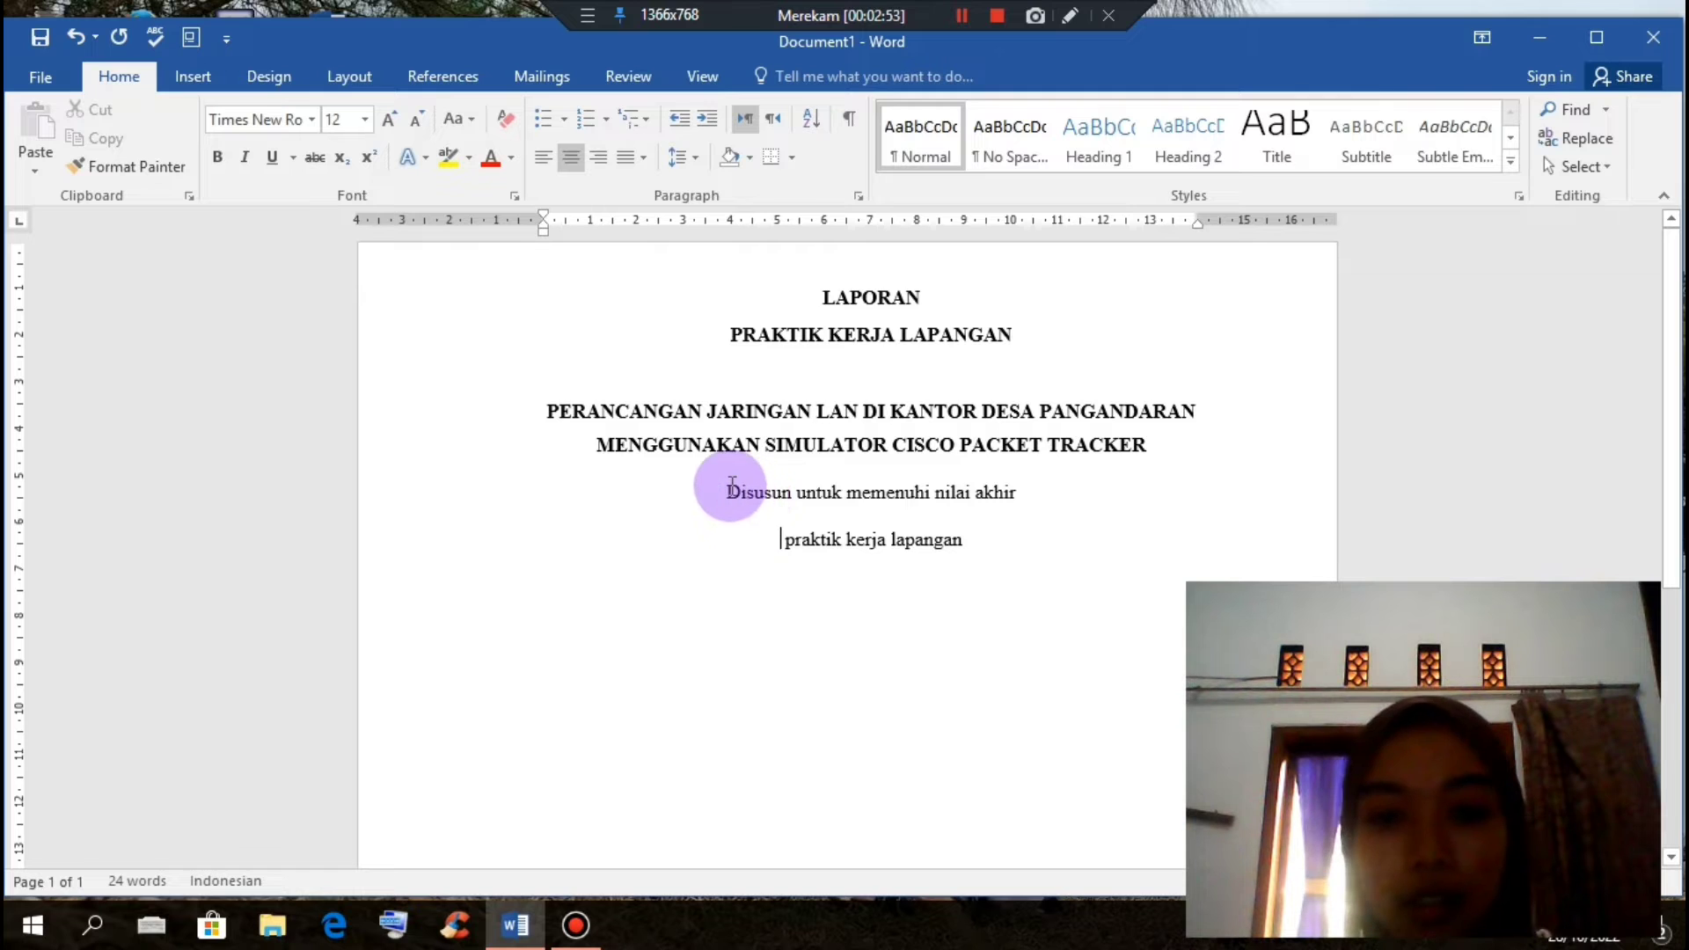
Step: Give the subtitle single spacing with no space after, and add a blank line above it
left_click_drag(915, 538, 968, 538)
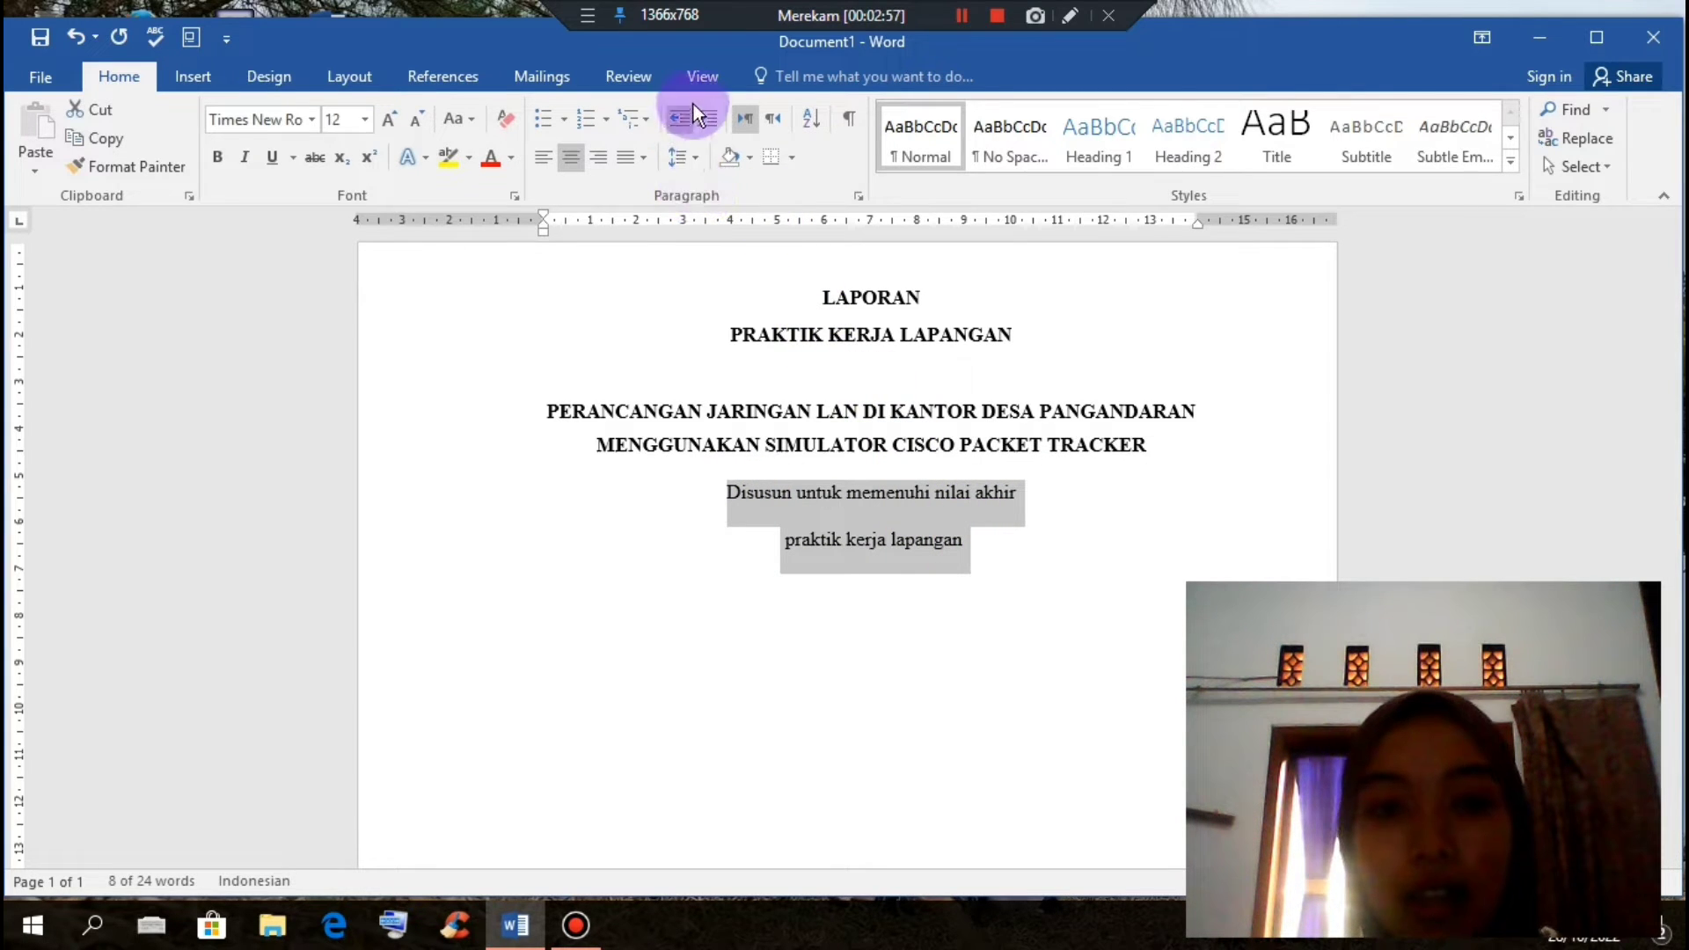
left_click(695, 155)
left_click(701, 188)
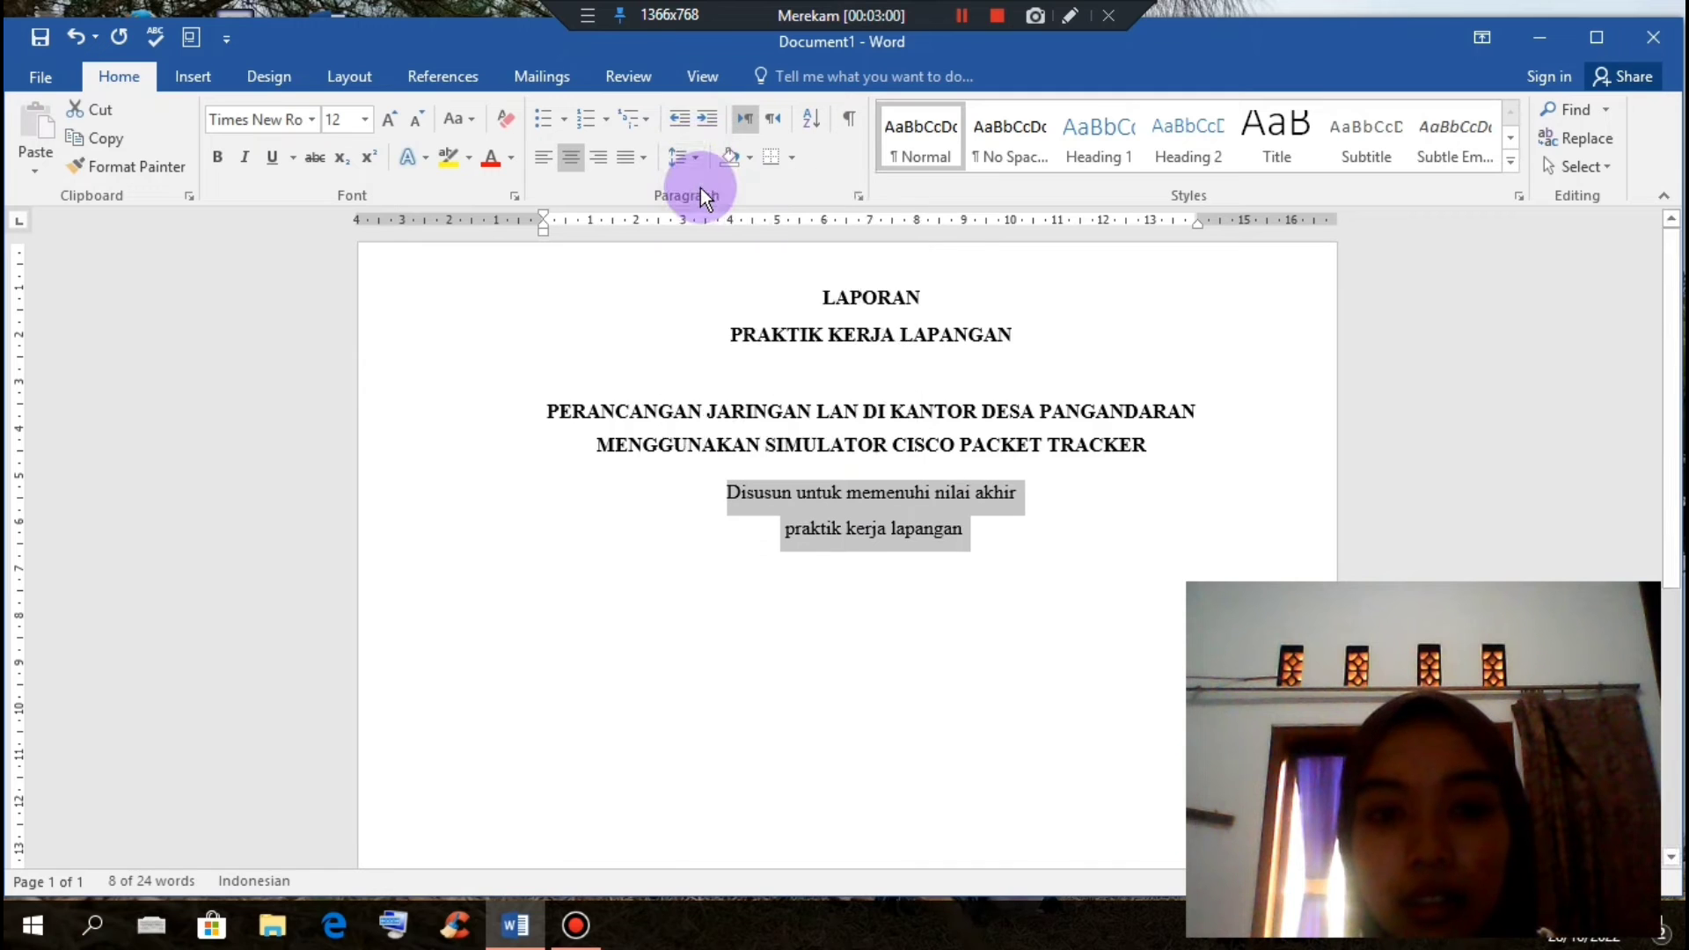
left_click(695, 155)
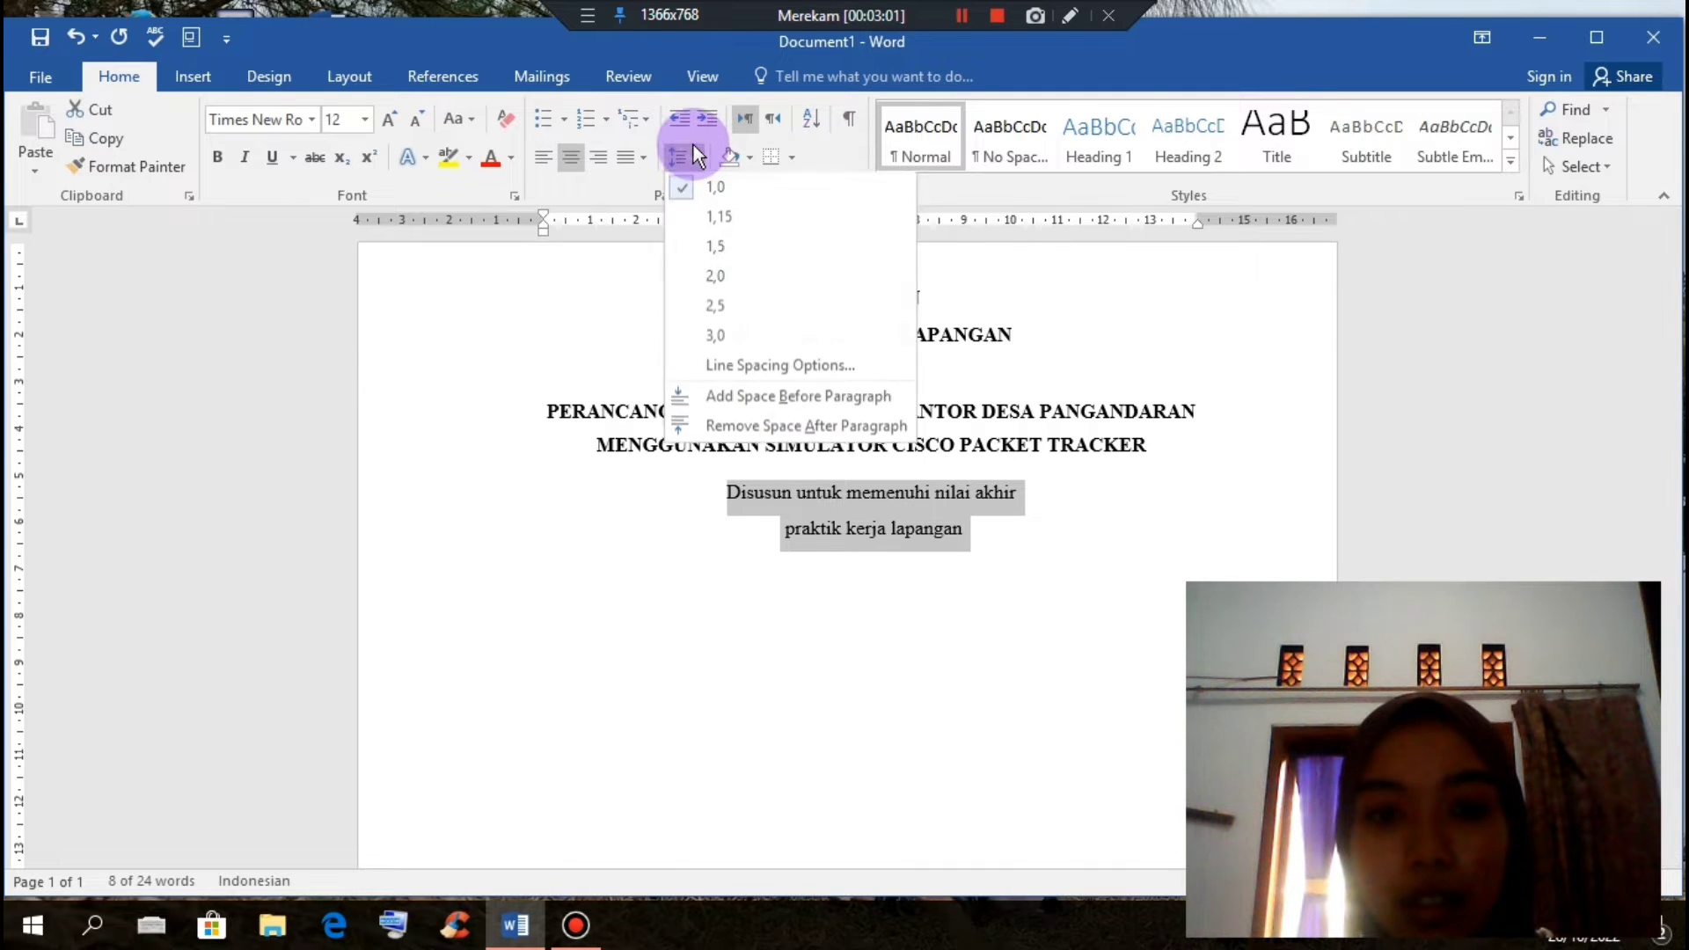
left_click(732, 429)
left_click(808, 546)
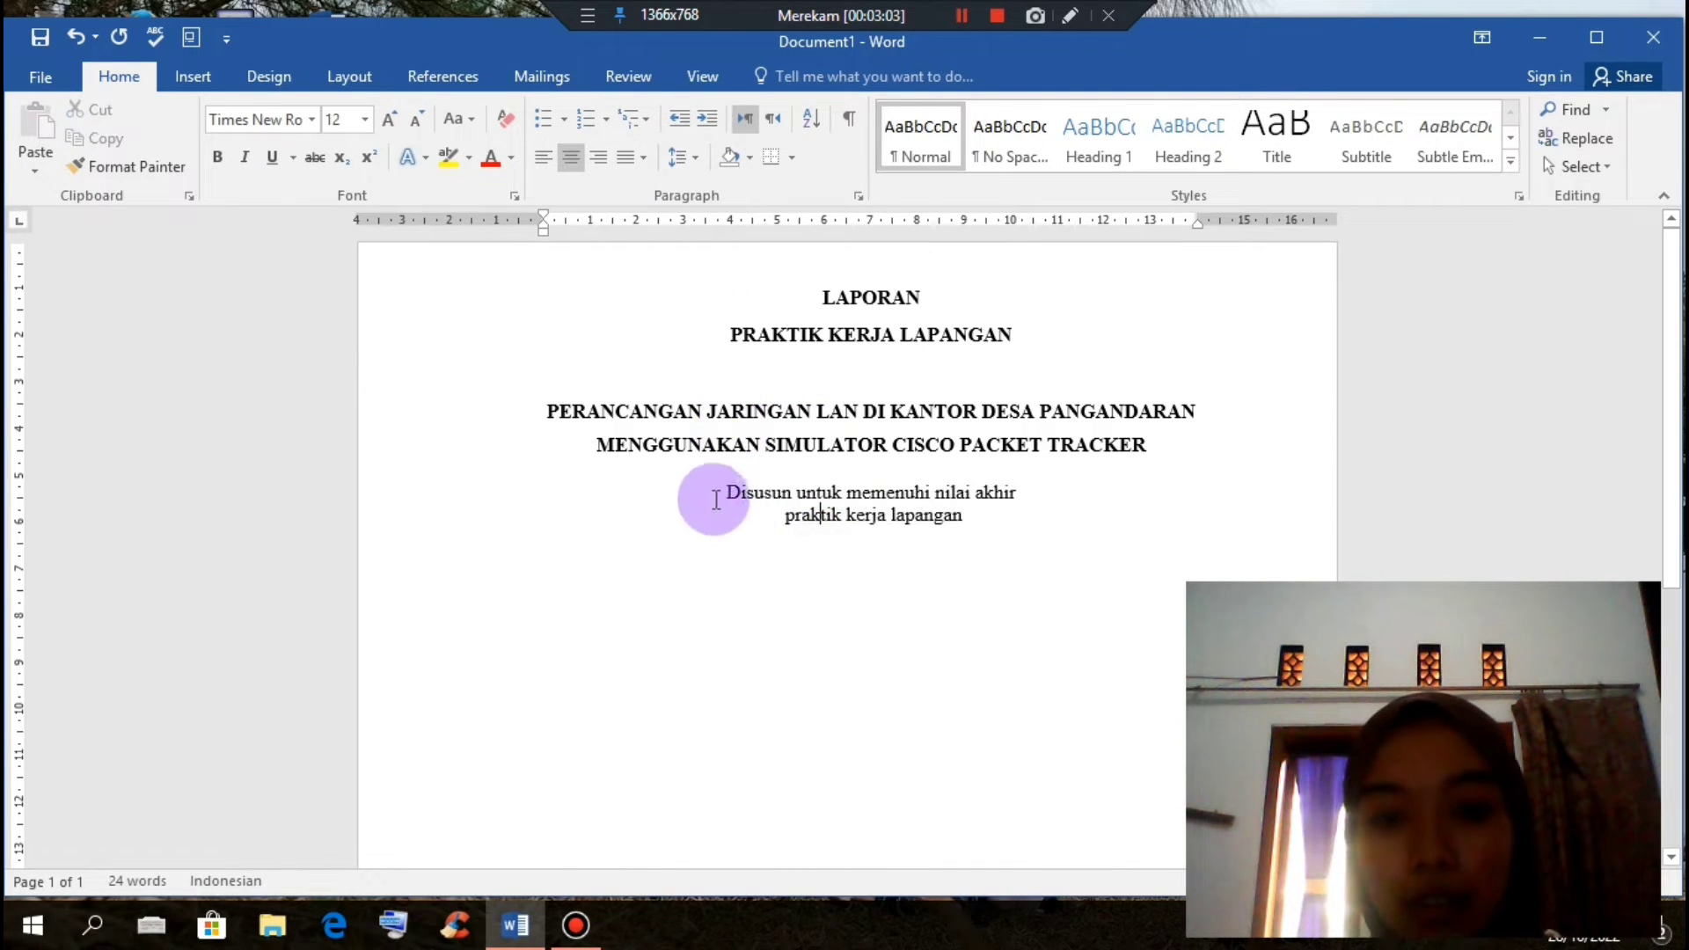
left_click(734, 491)
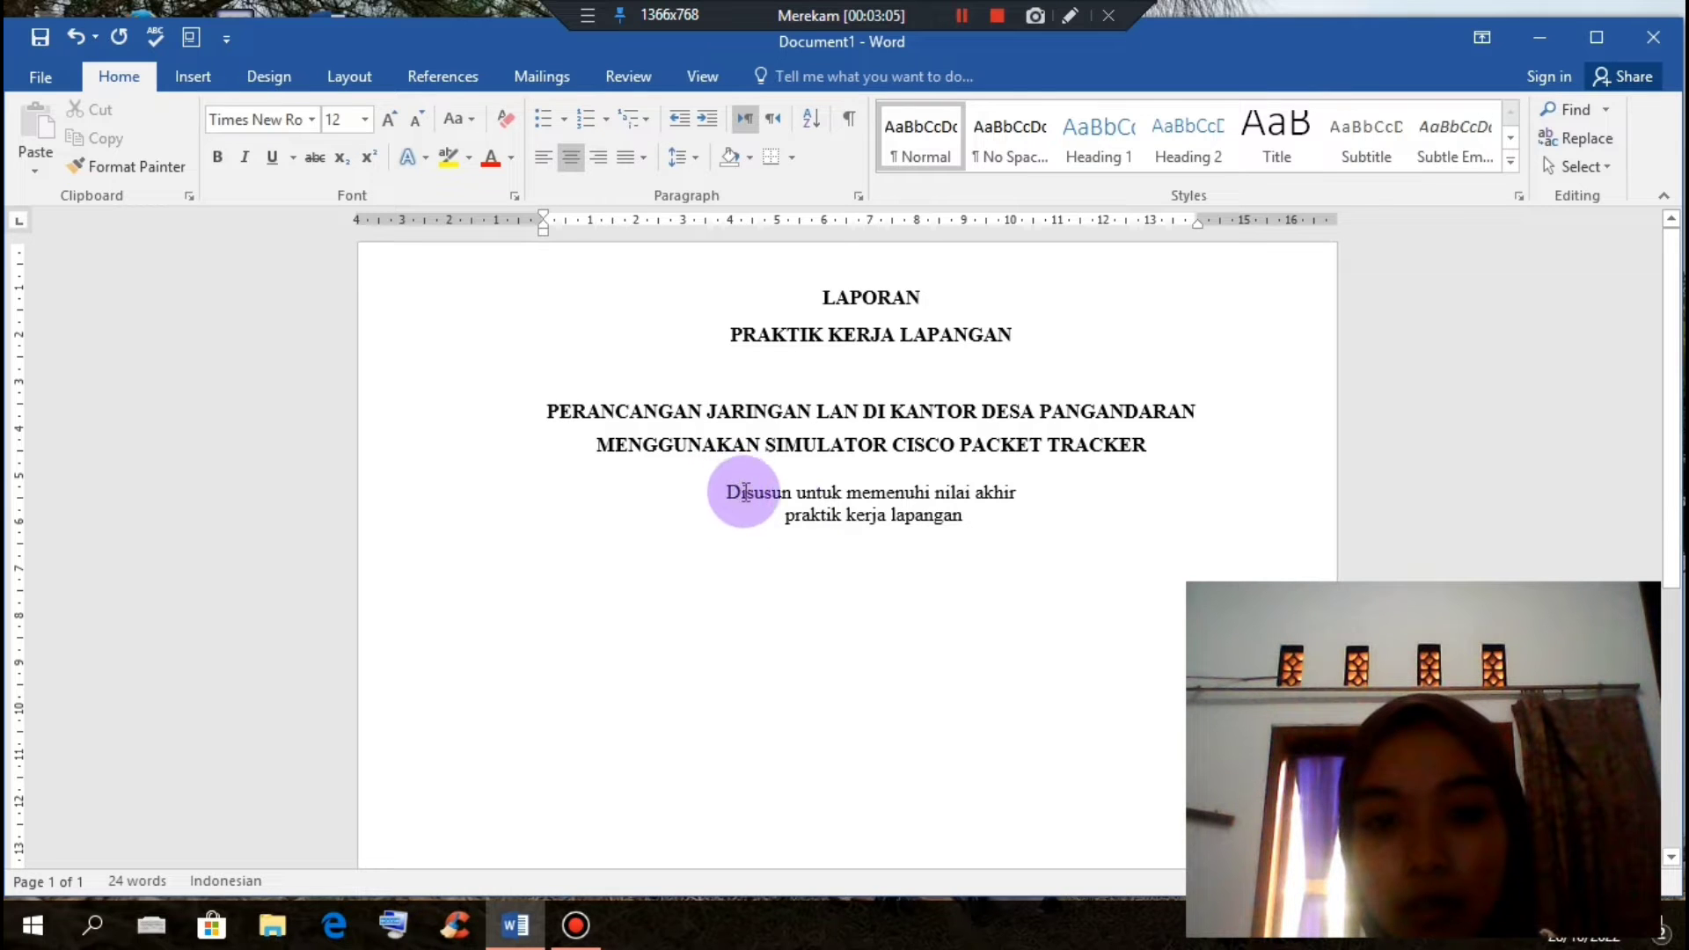
key("Return")
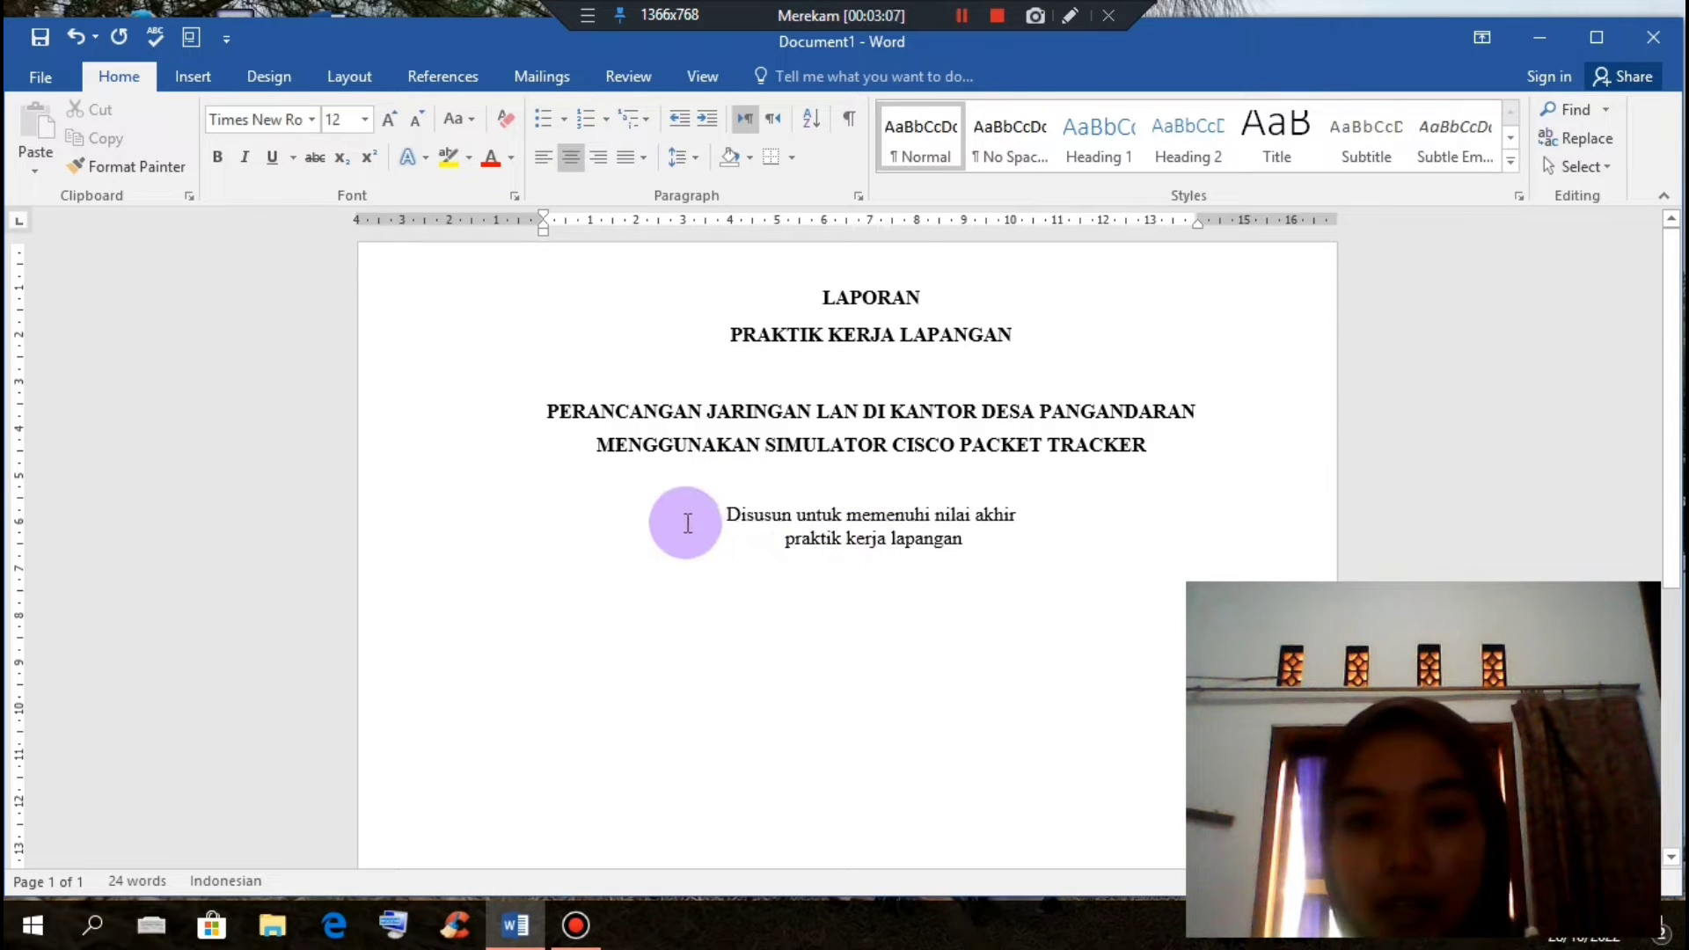
Step: Italicise both subtitle lines and add two blank lines below them
double_click(731, 514)
left_click_drag(732, 514, 937, 547)
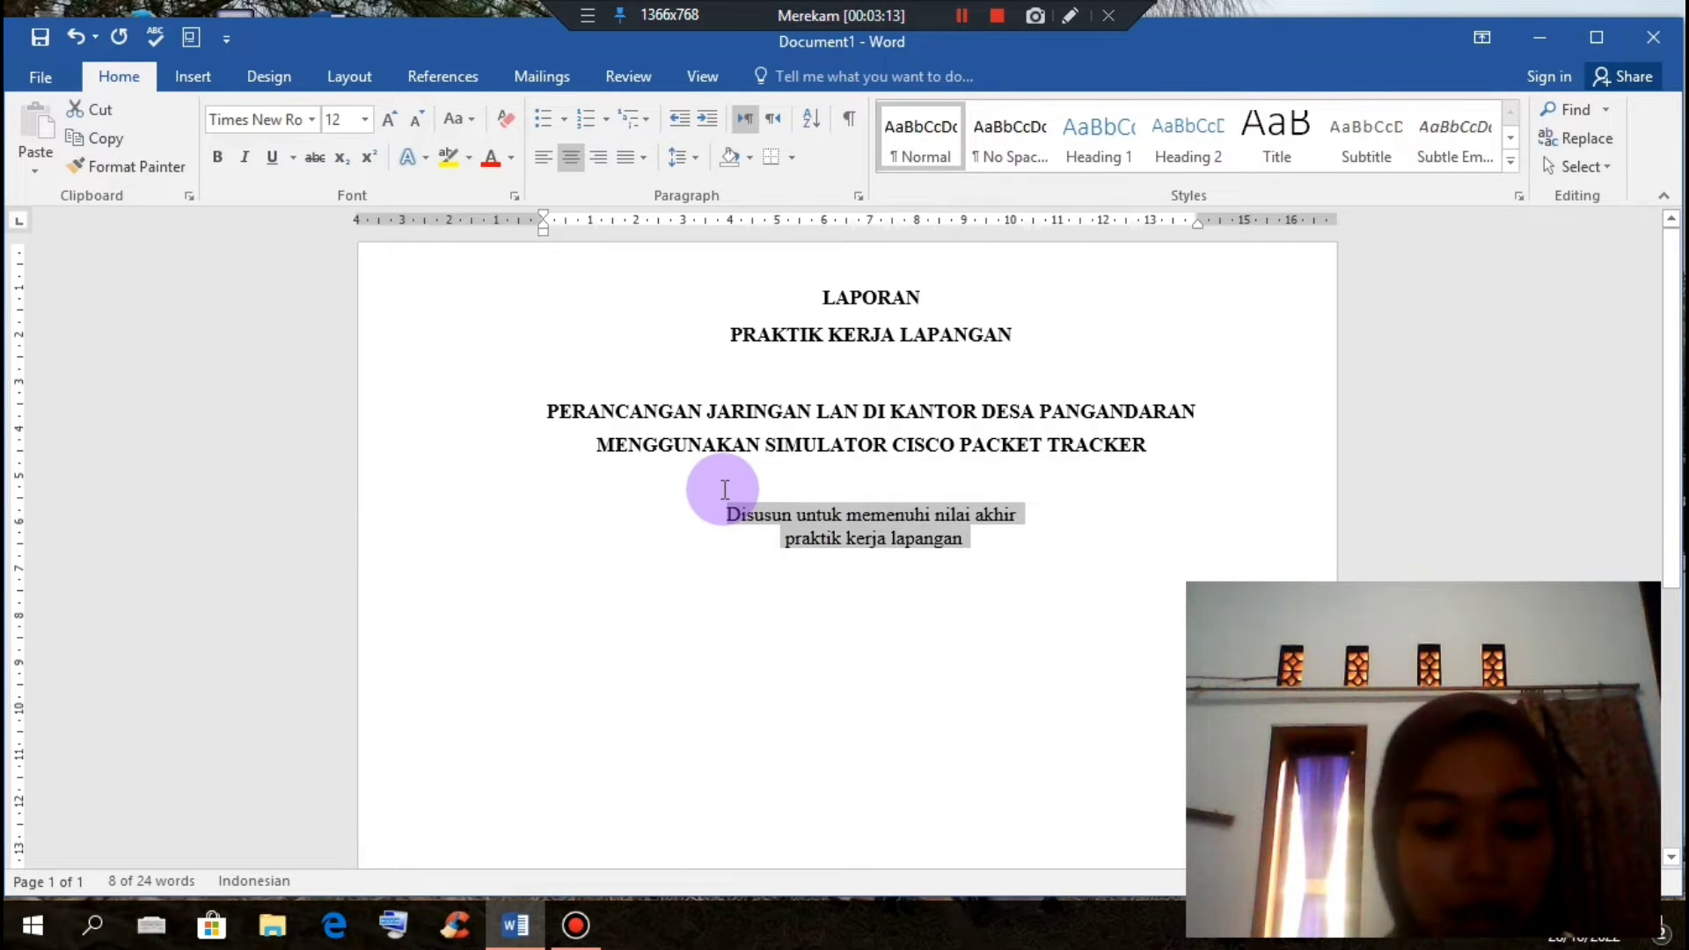
key("ctrl+i")
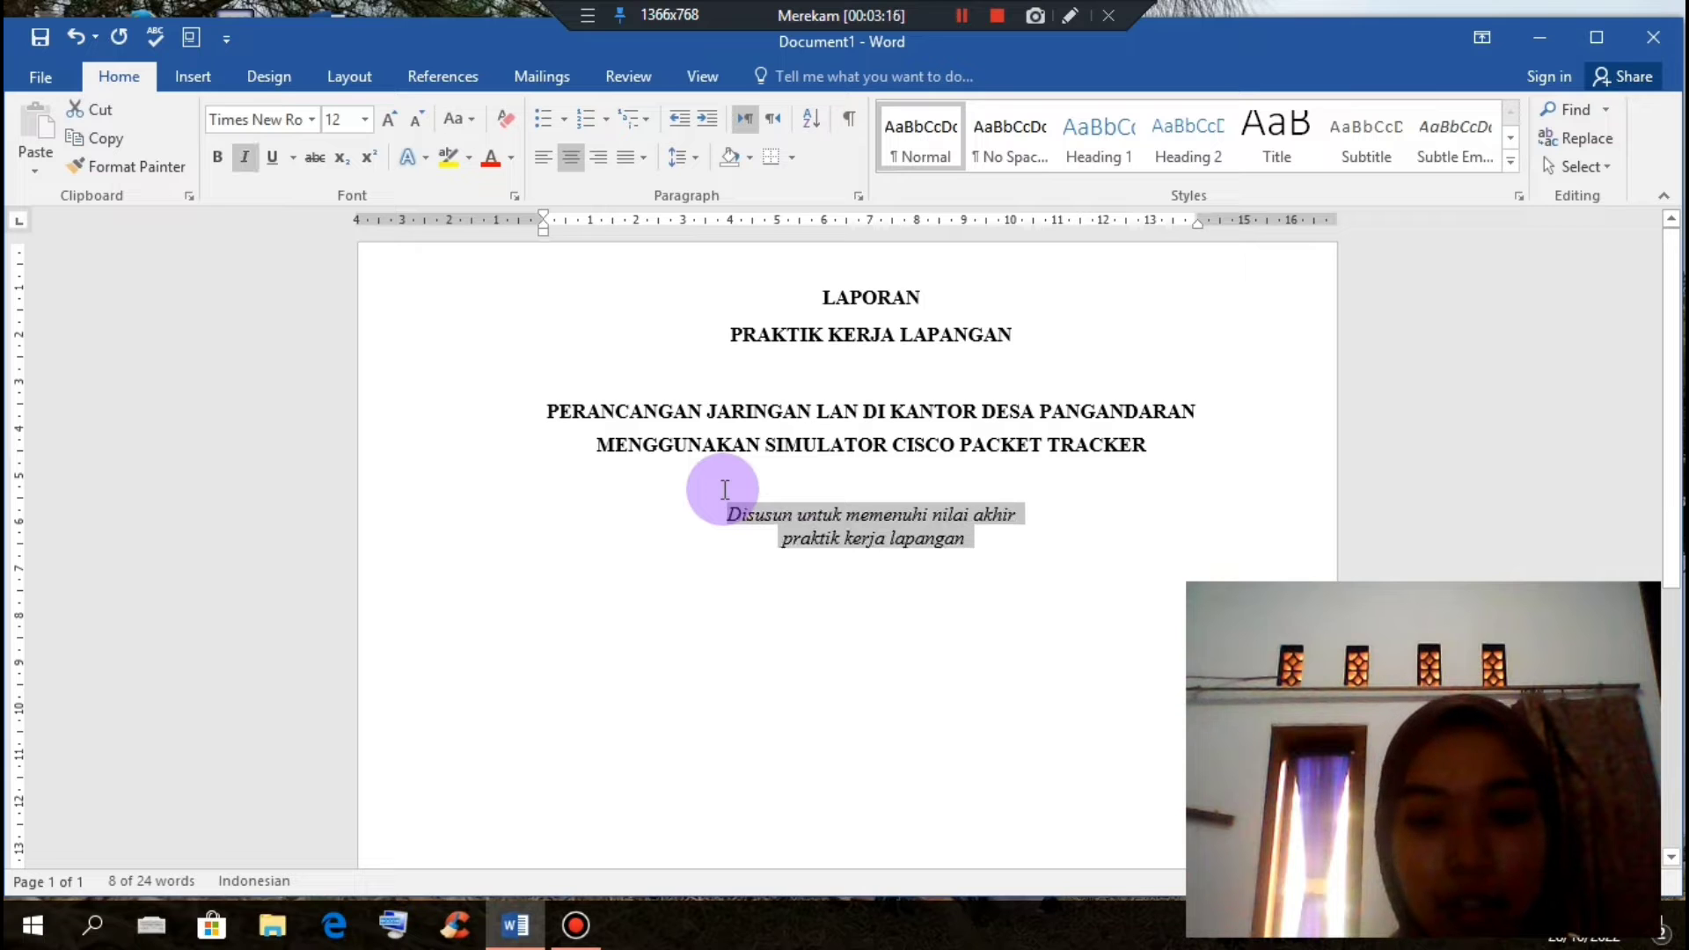
left_click(1005, 547)
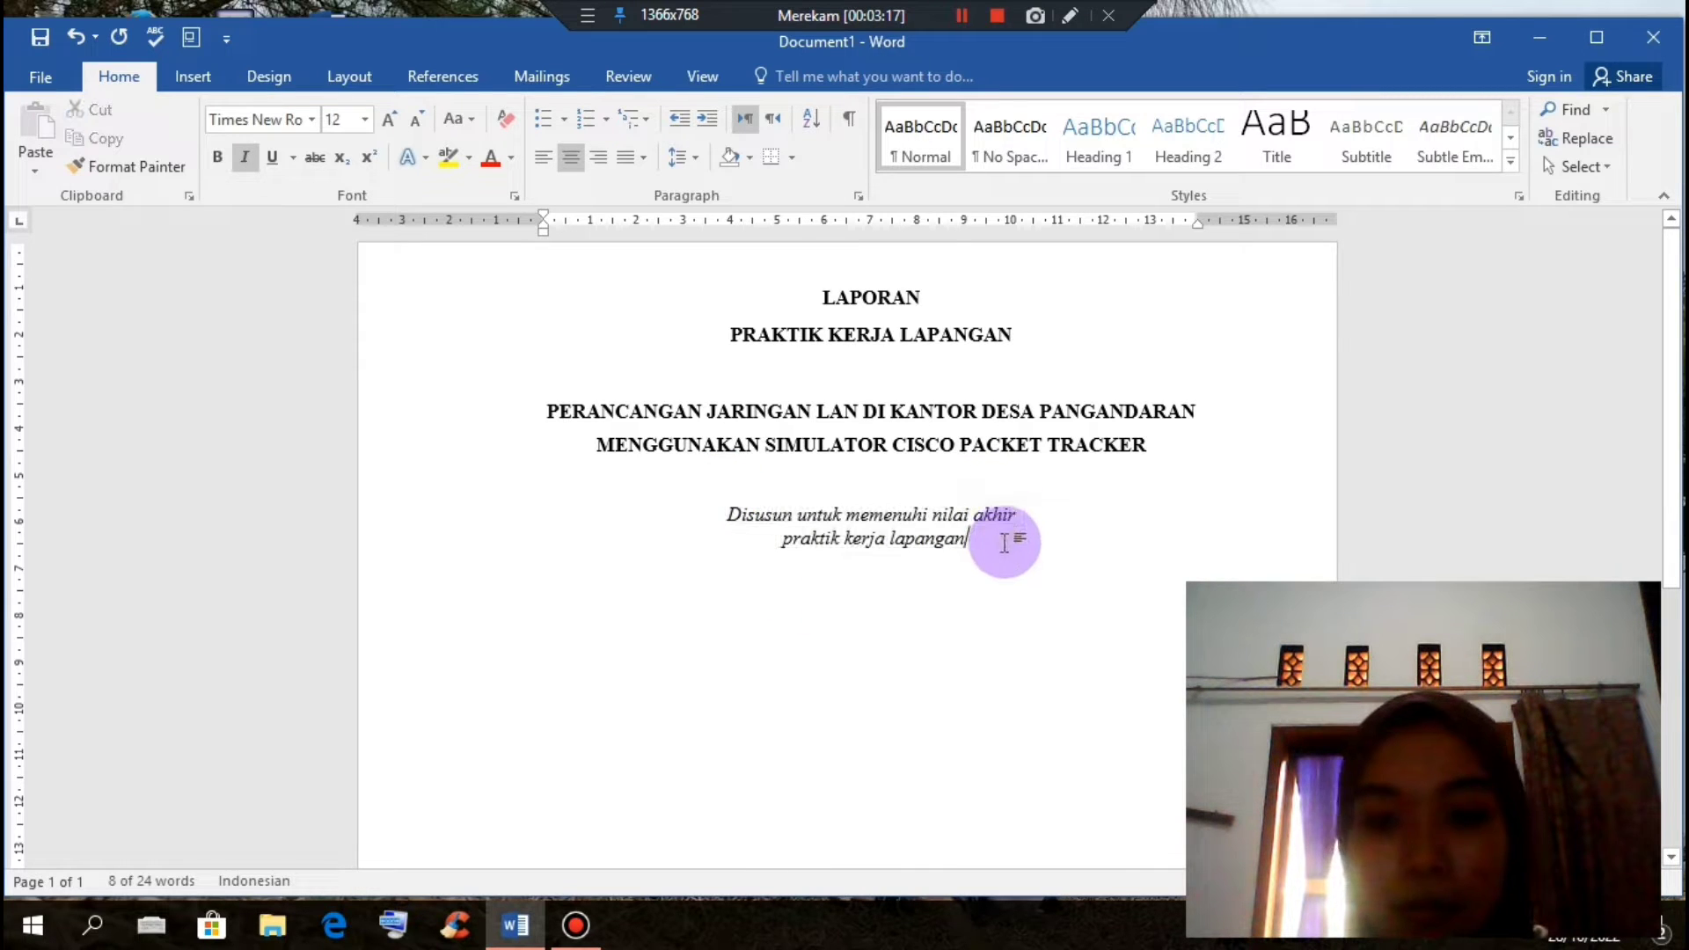
key("Return")
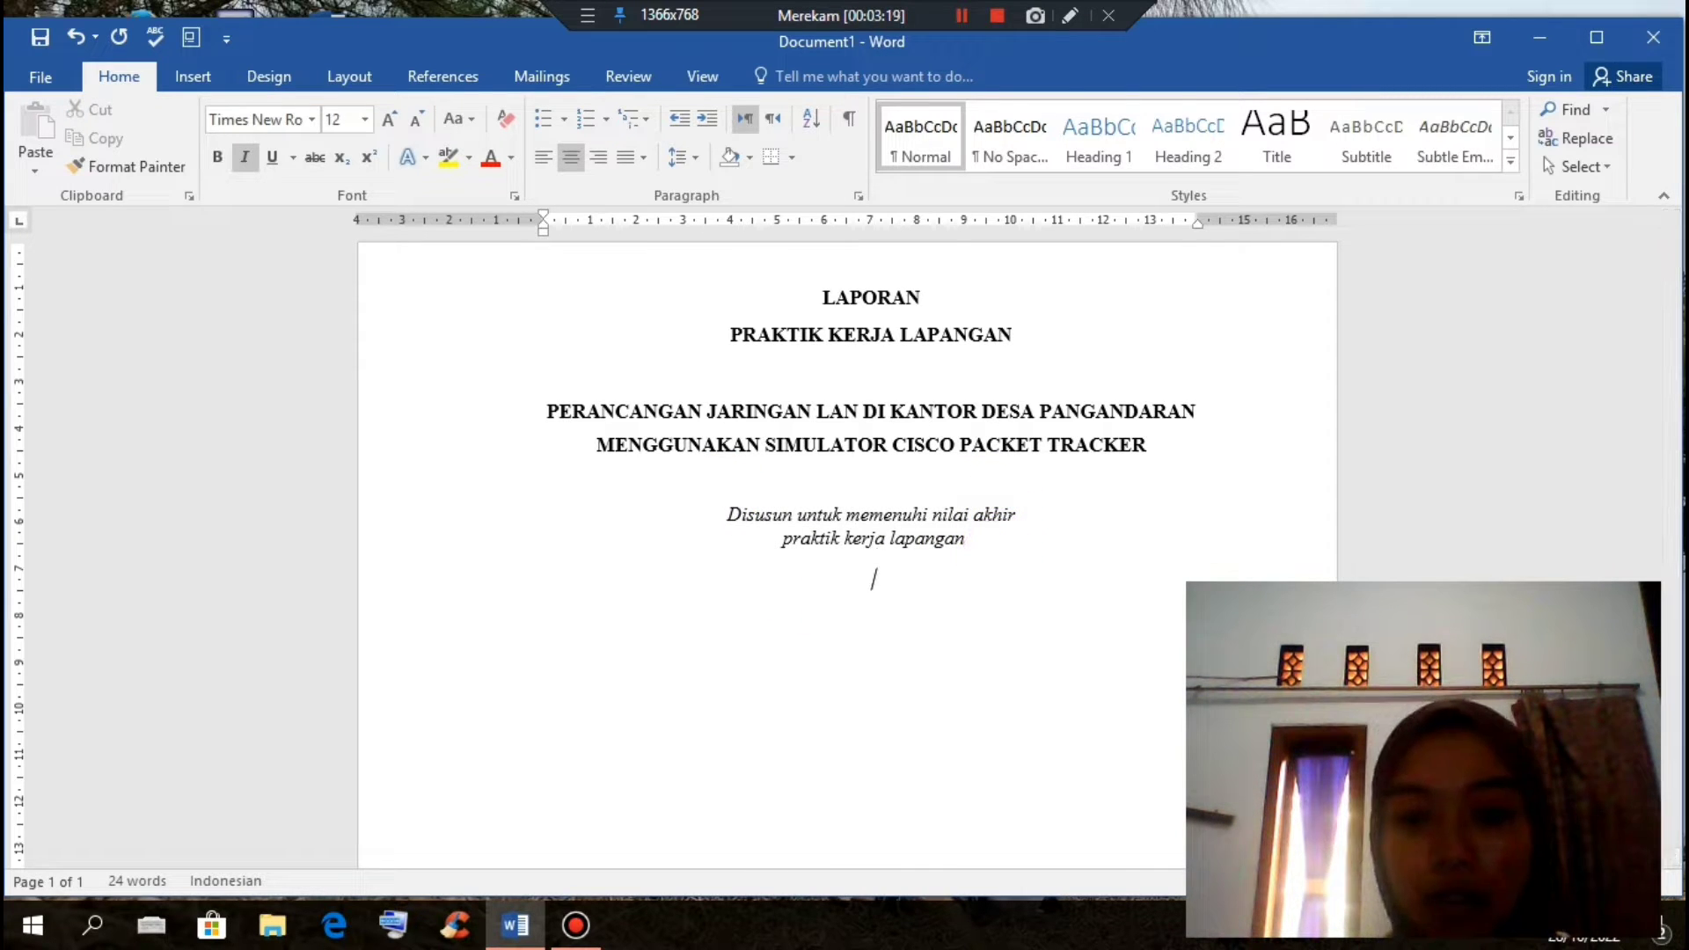
left_click(995, 556)
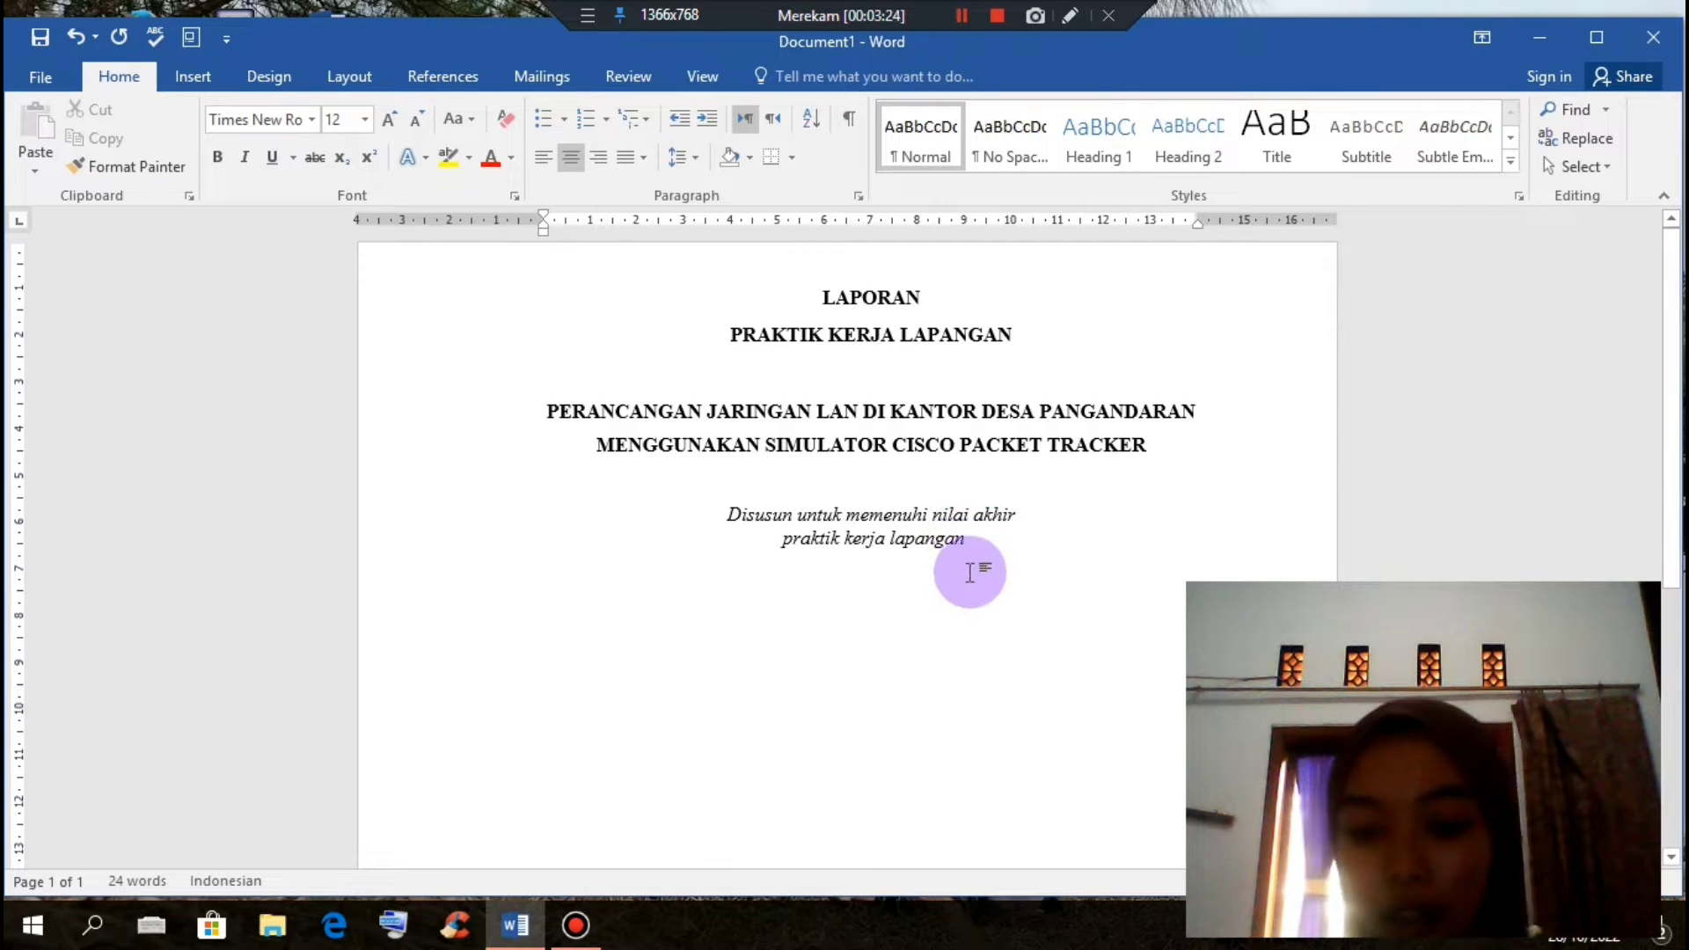
key("Return")
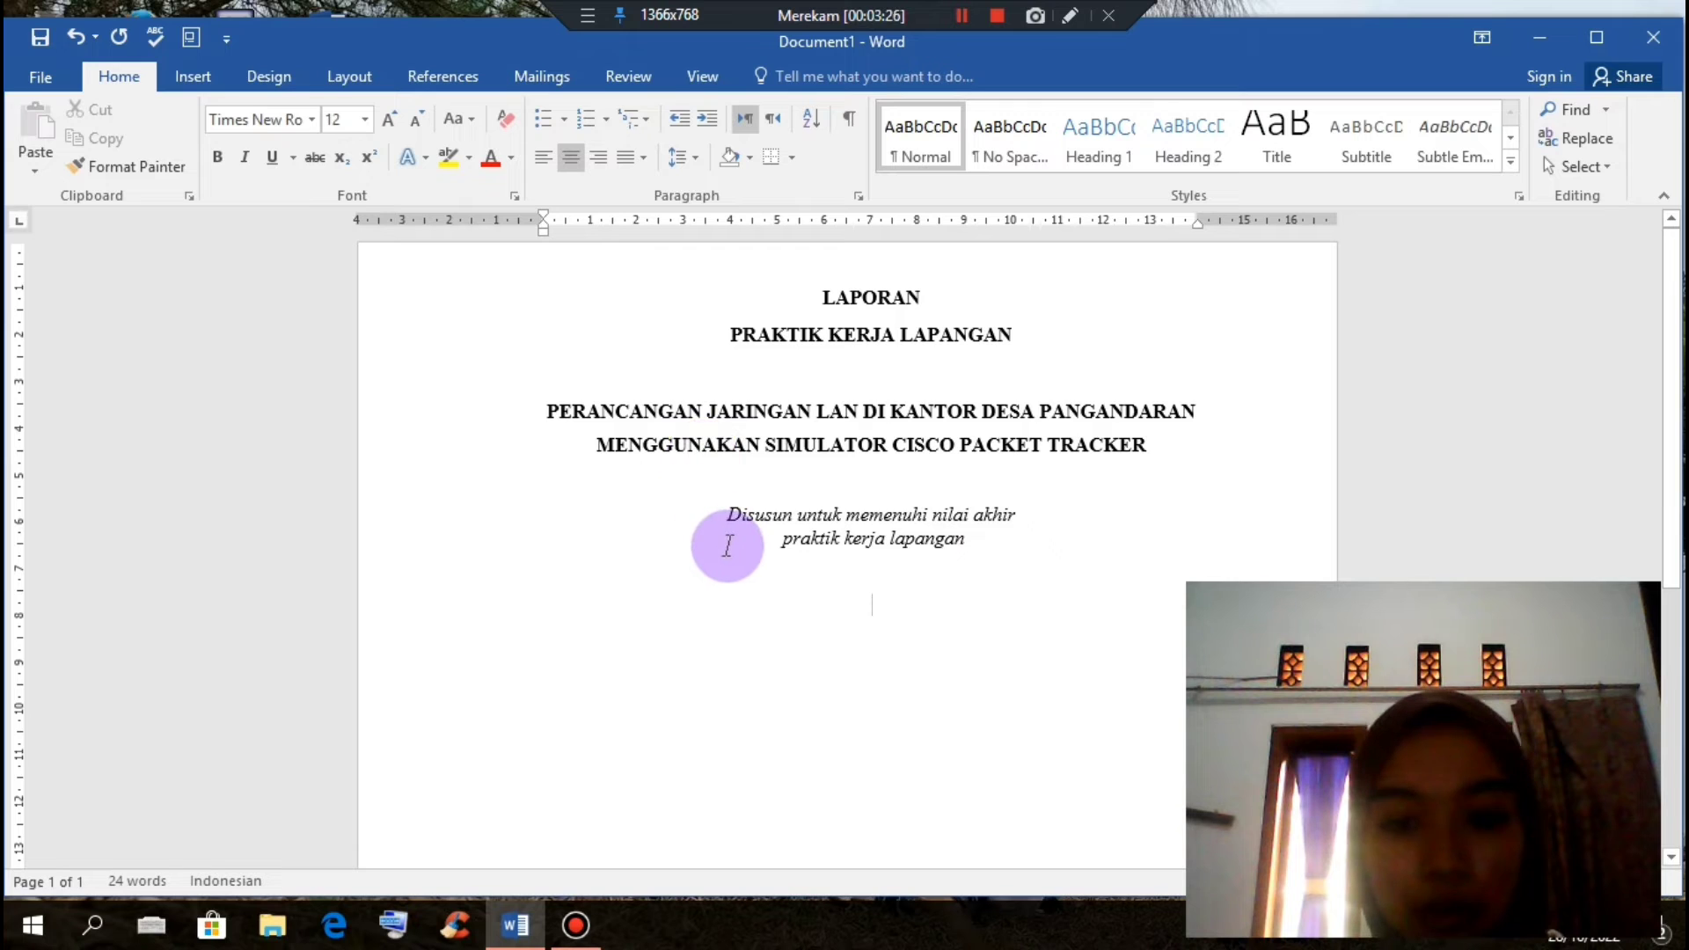
Step: Copy the school logo from LAPORAN PKL RESTA 2 and paste it into Document1
key("ctrl+o")
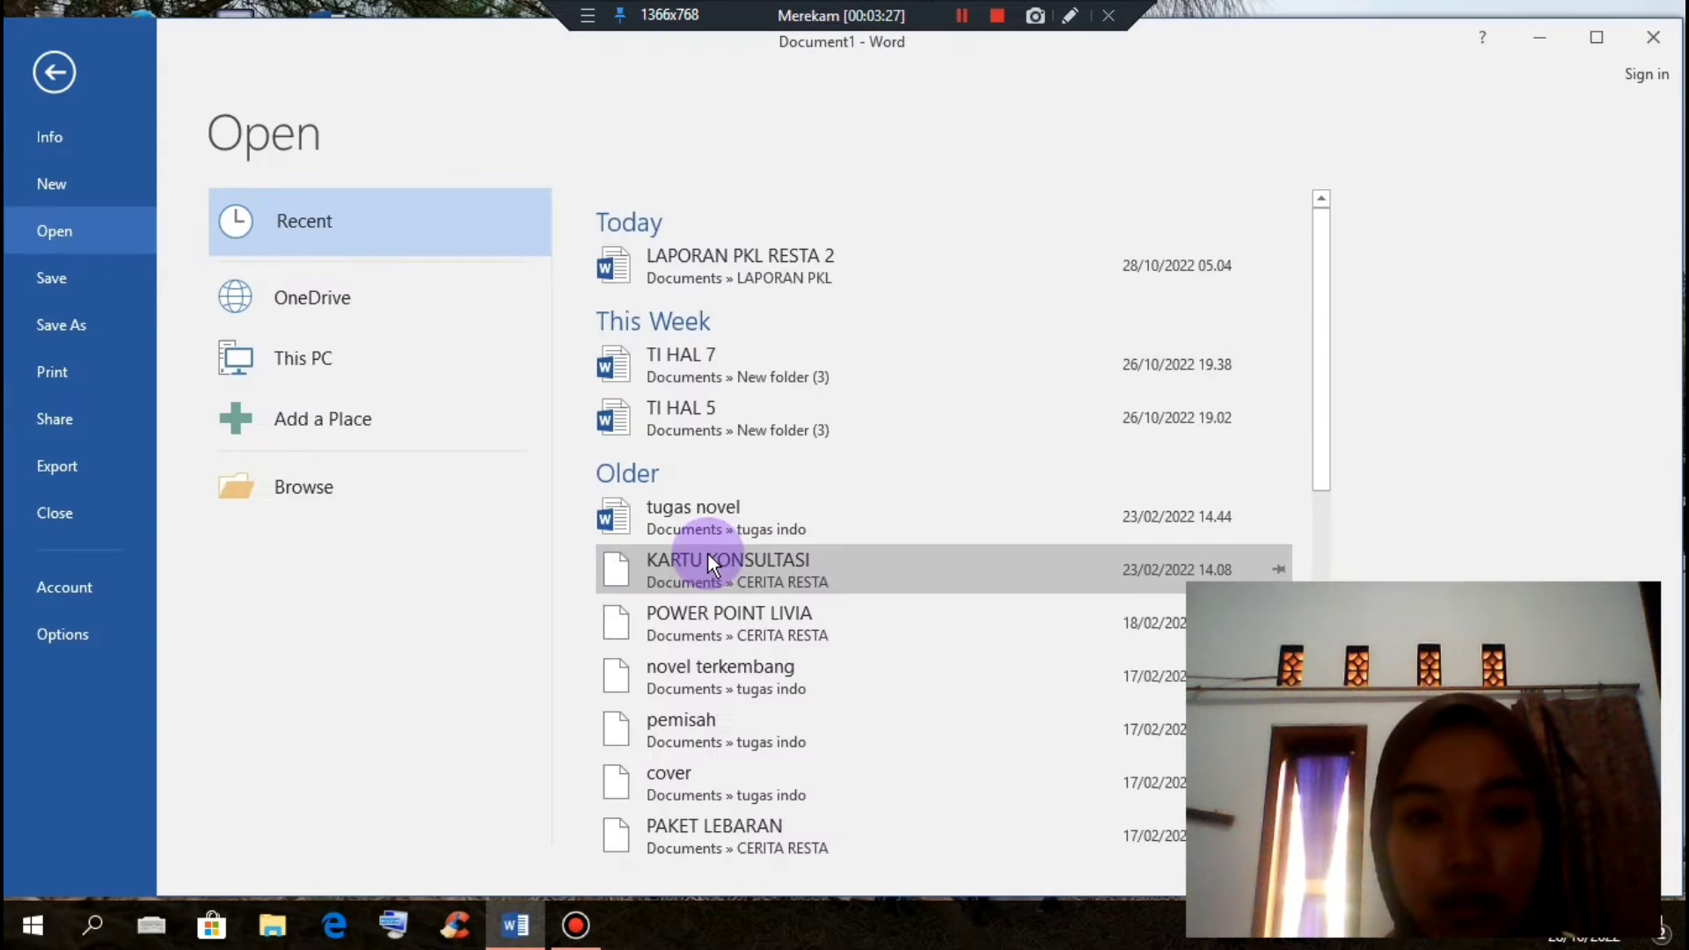
left_click(776, 278)
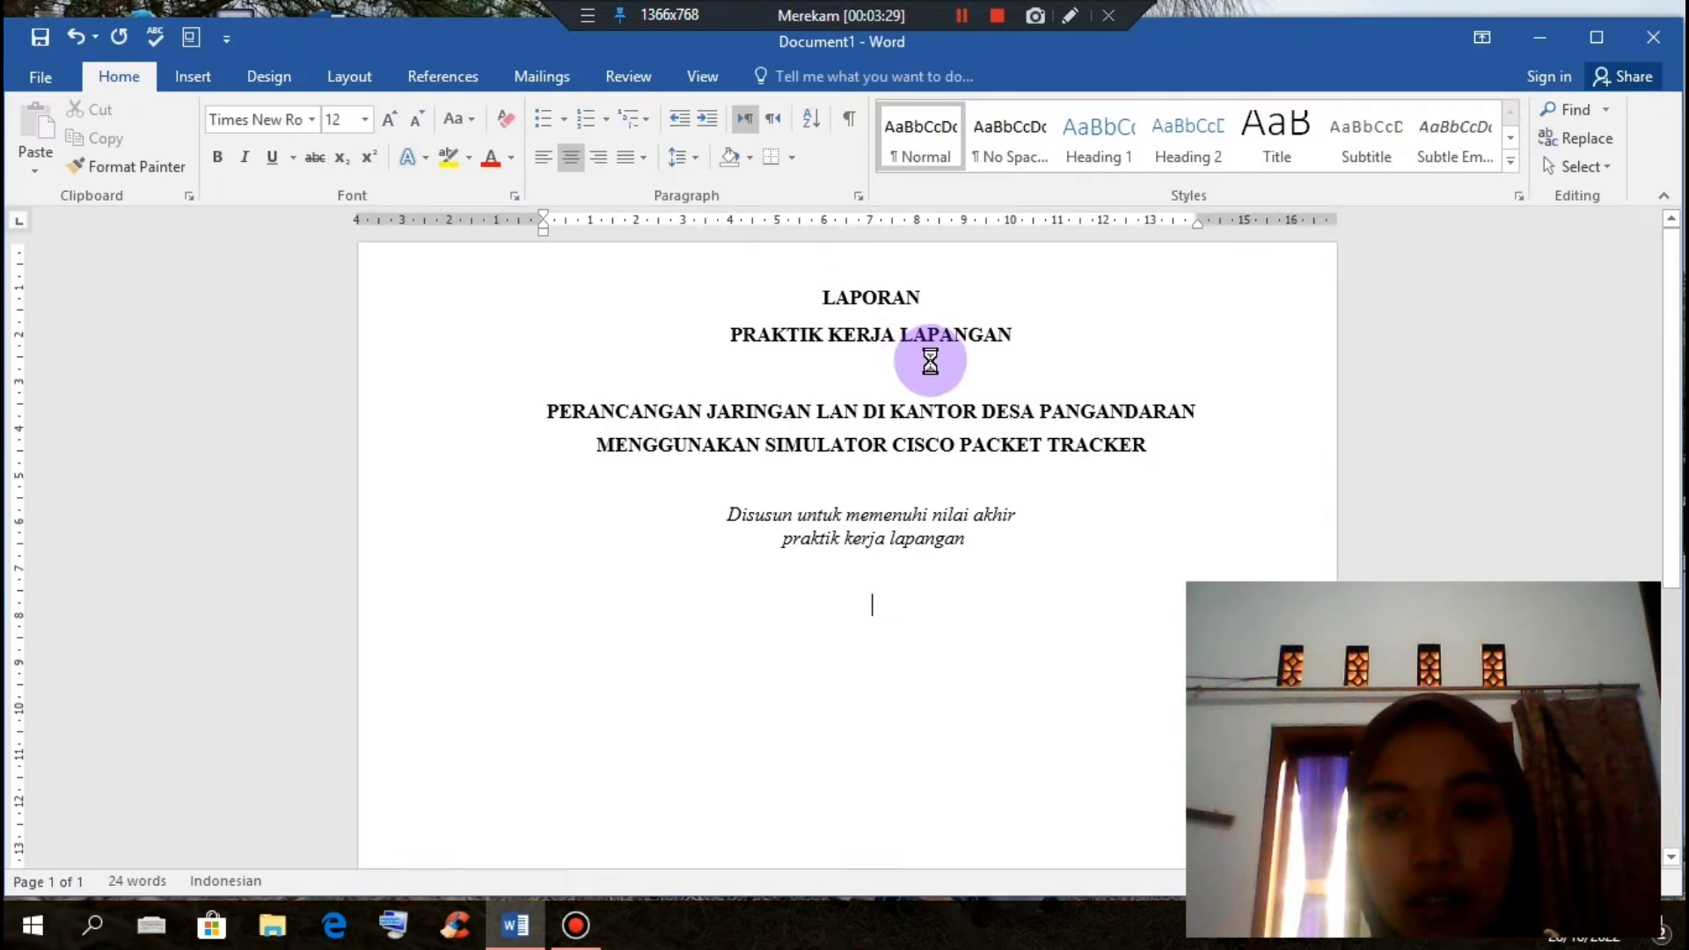
scroll(929, 449, "down", 3)
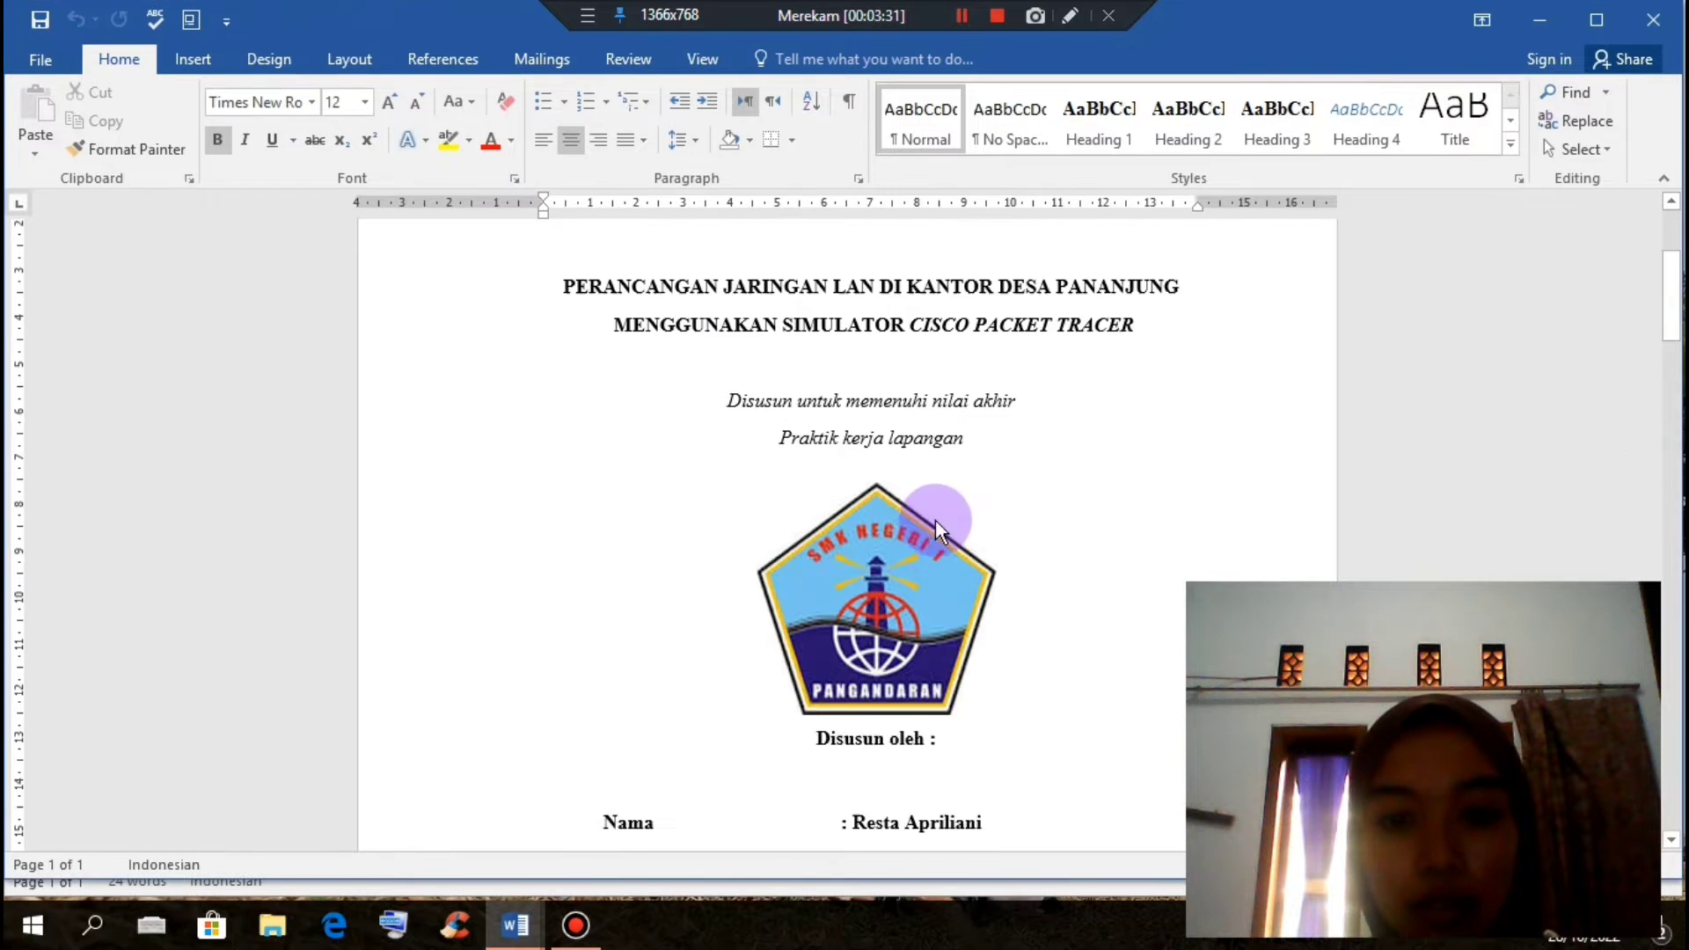
left_click(932, 544)
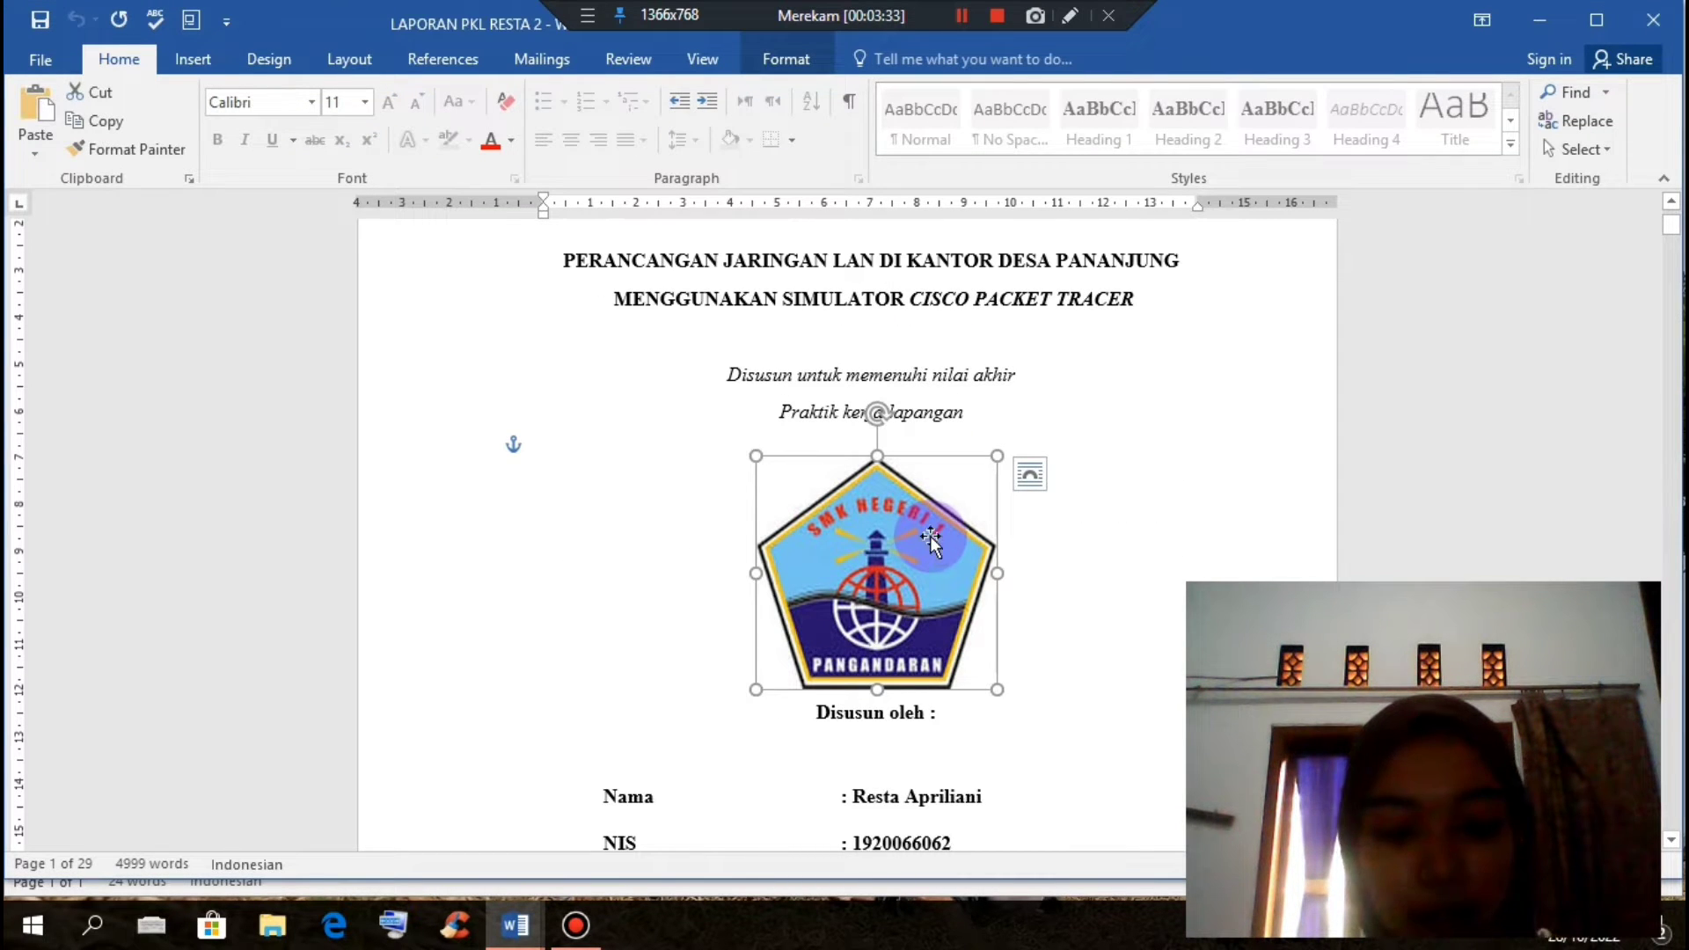
mouse_move(519, 926)
left_click(461, 842)
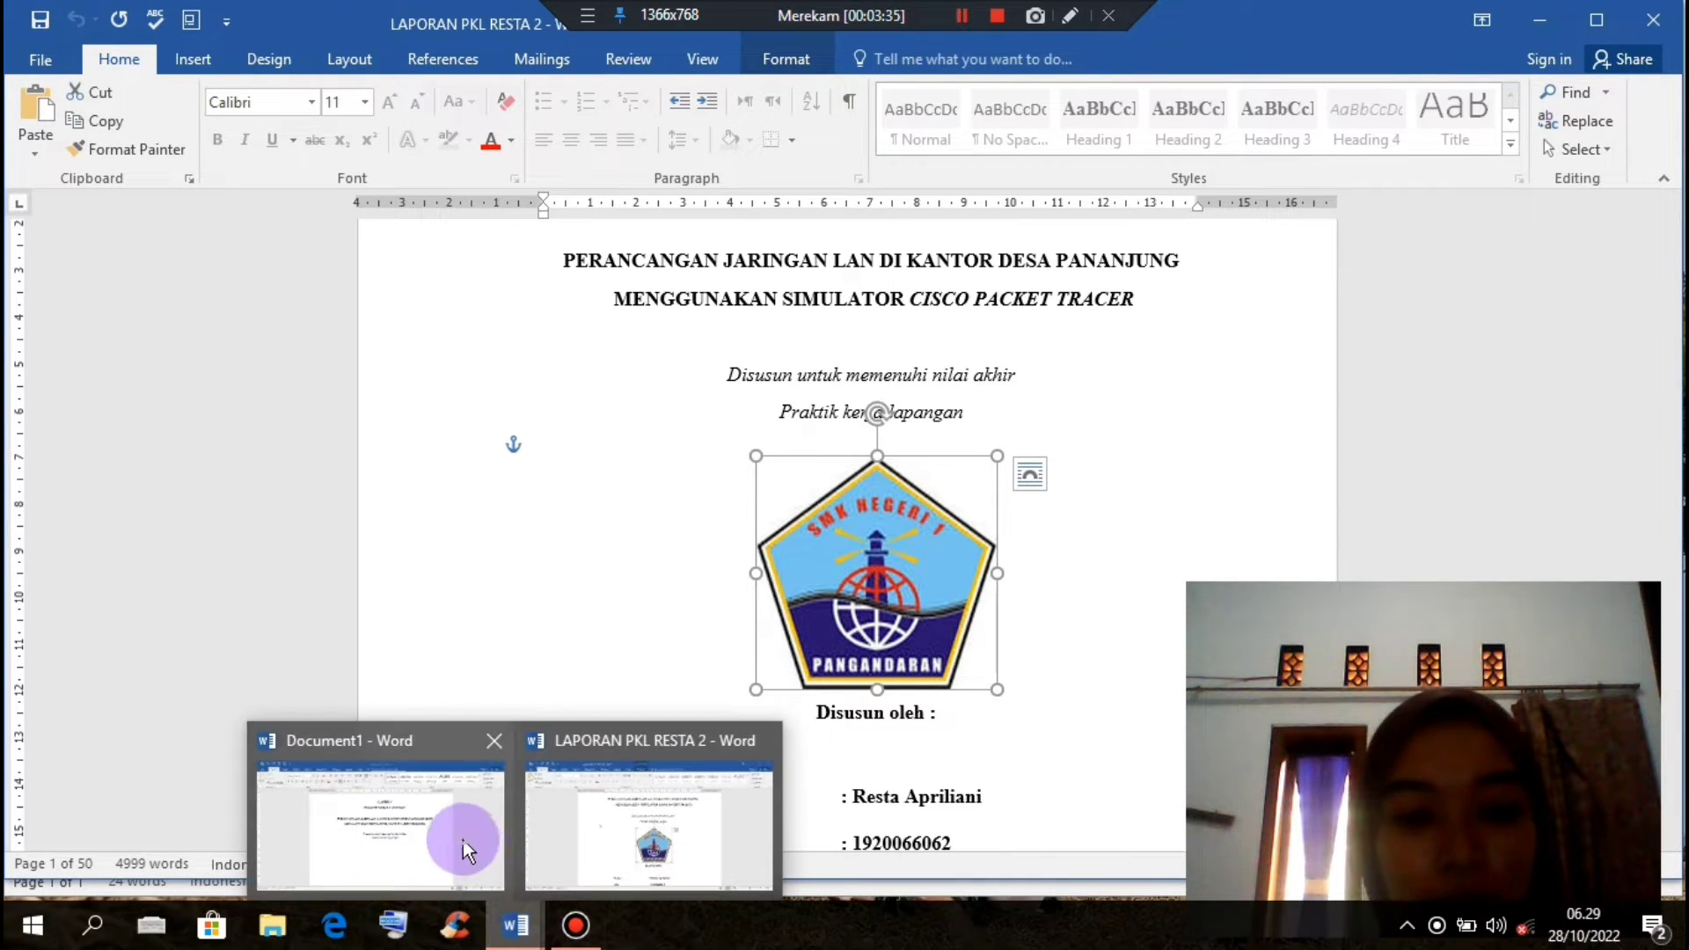
key("ctrl+v")
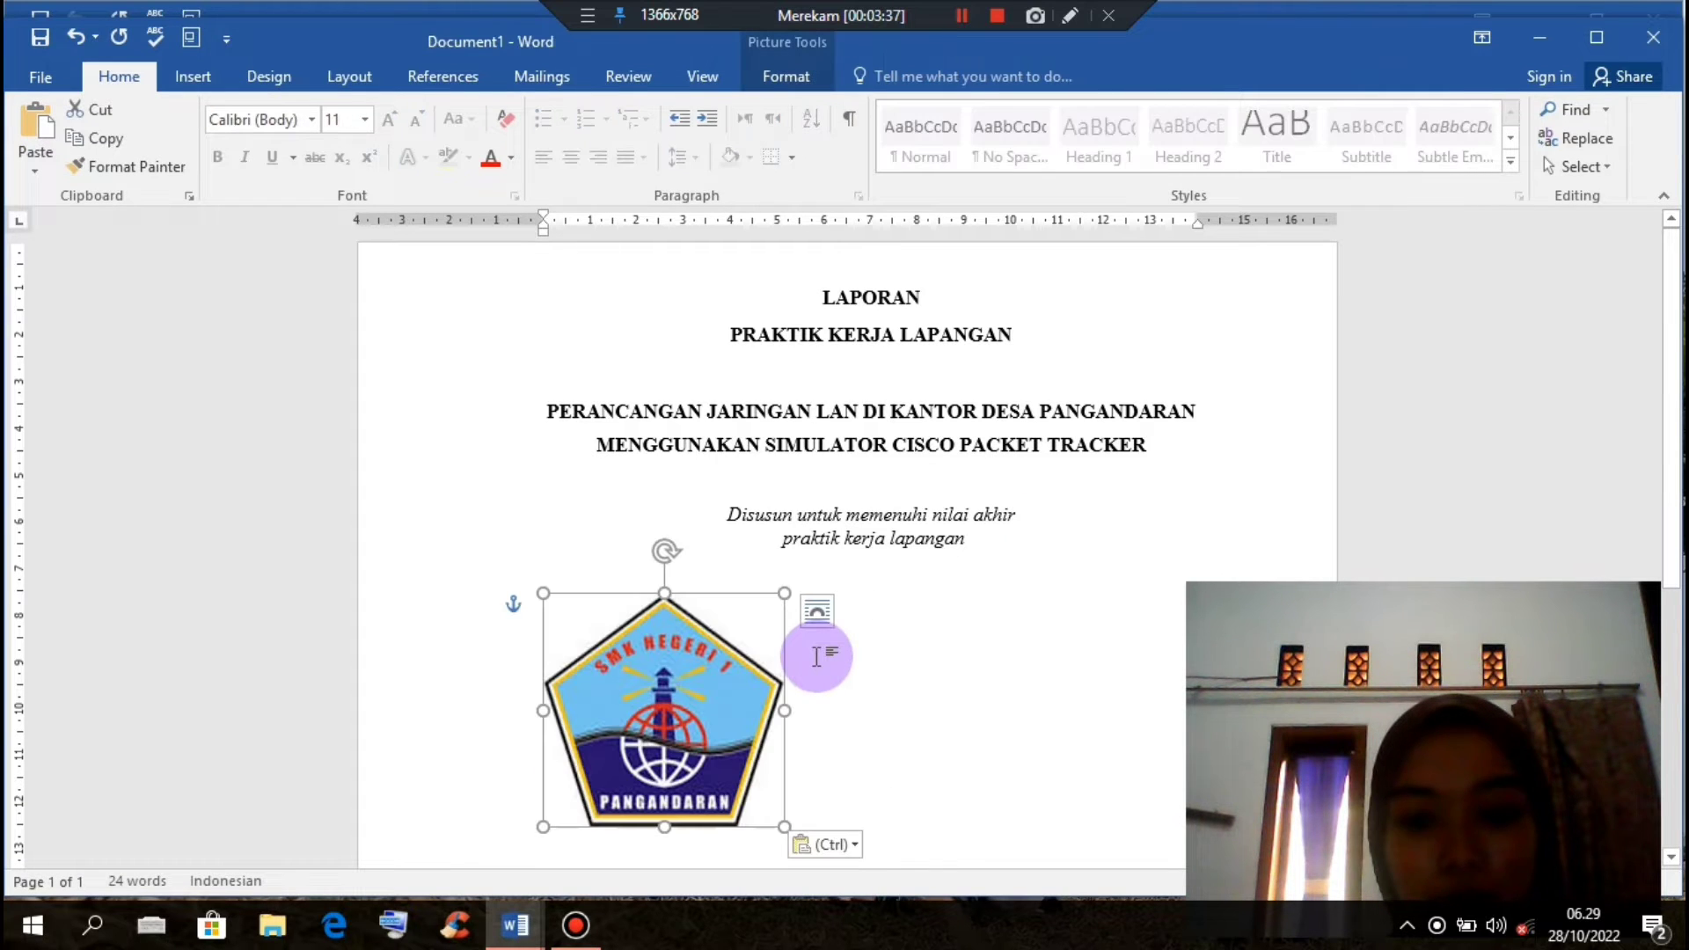
key("ctrl+c")
left_click_drag(662, 697, 883, 688)
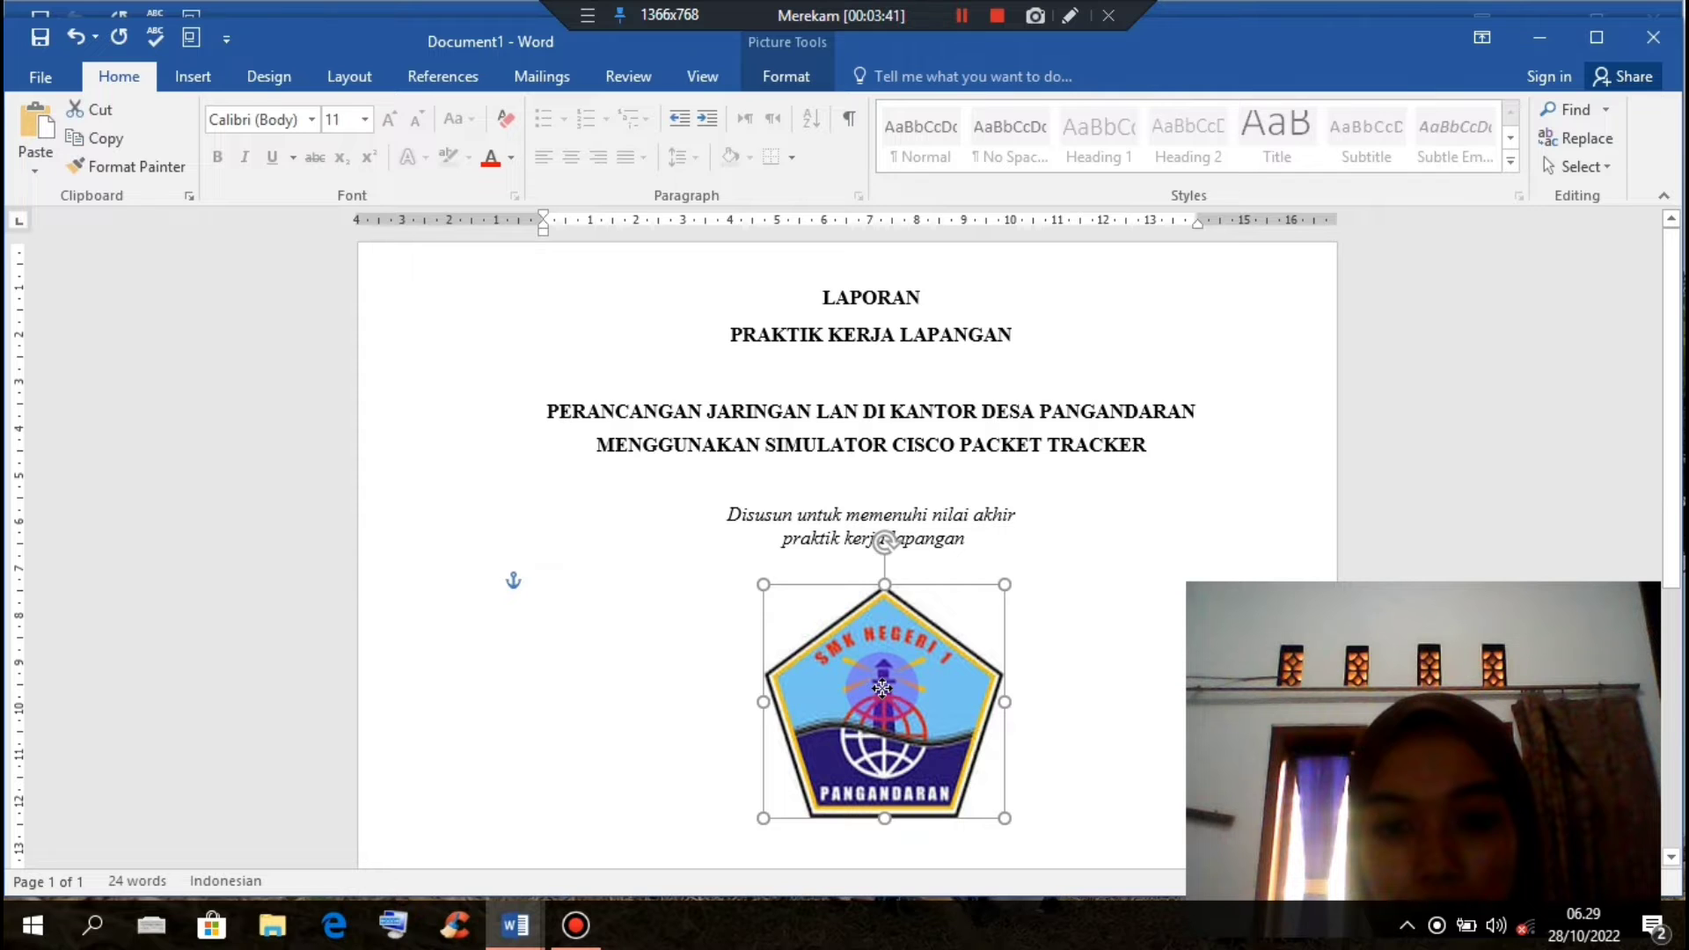
key("ctrl+v")
Step: Set the pasted logo's text wrapping to In Line with Text
scroll(1082, 604, "down", 2)
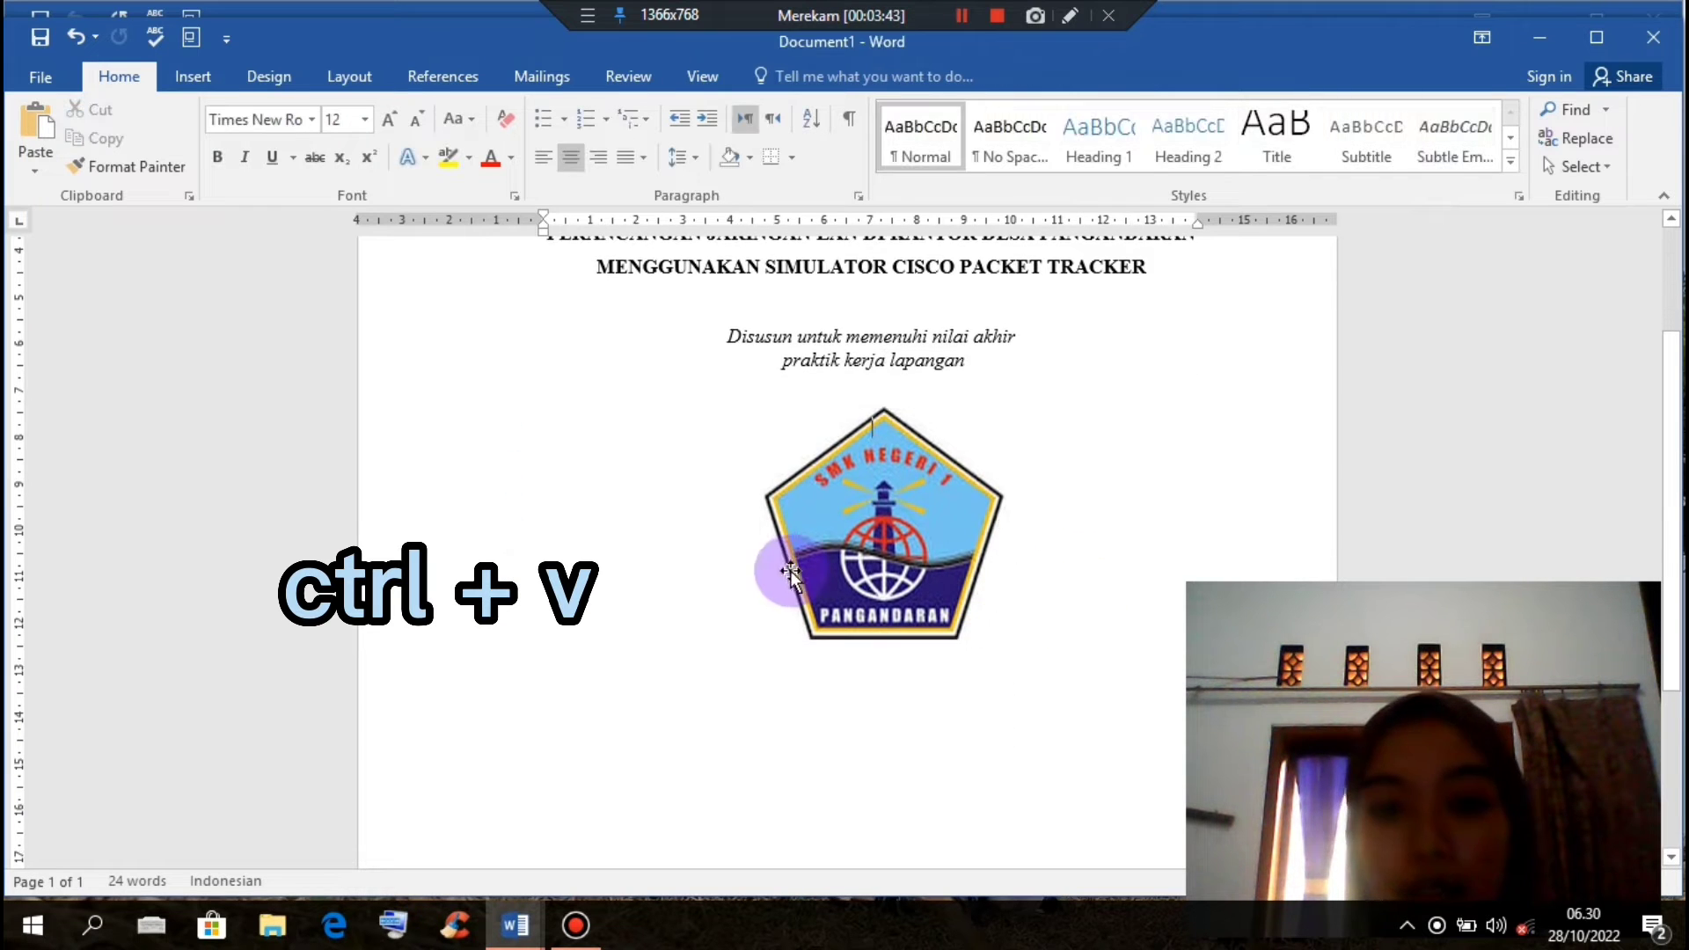
left_click(871, 542)
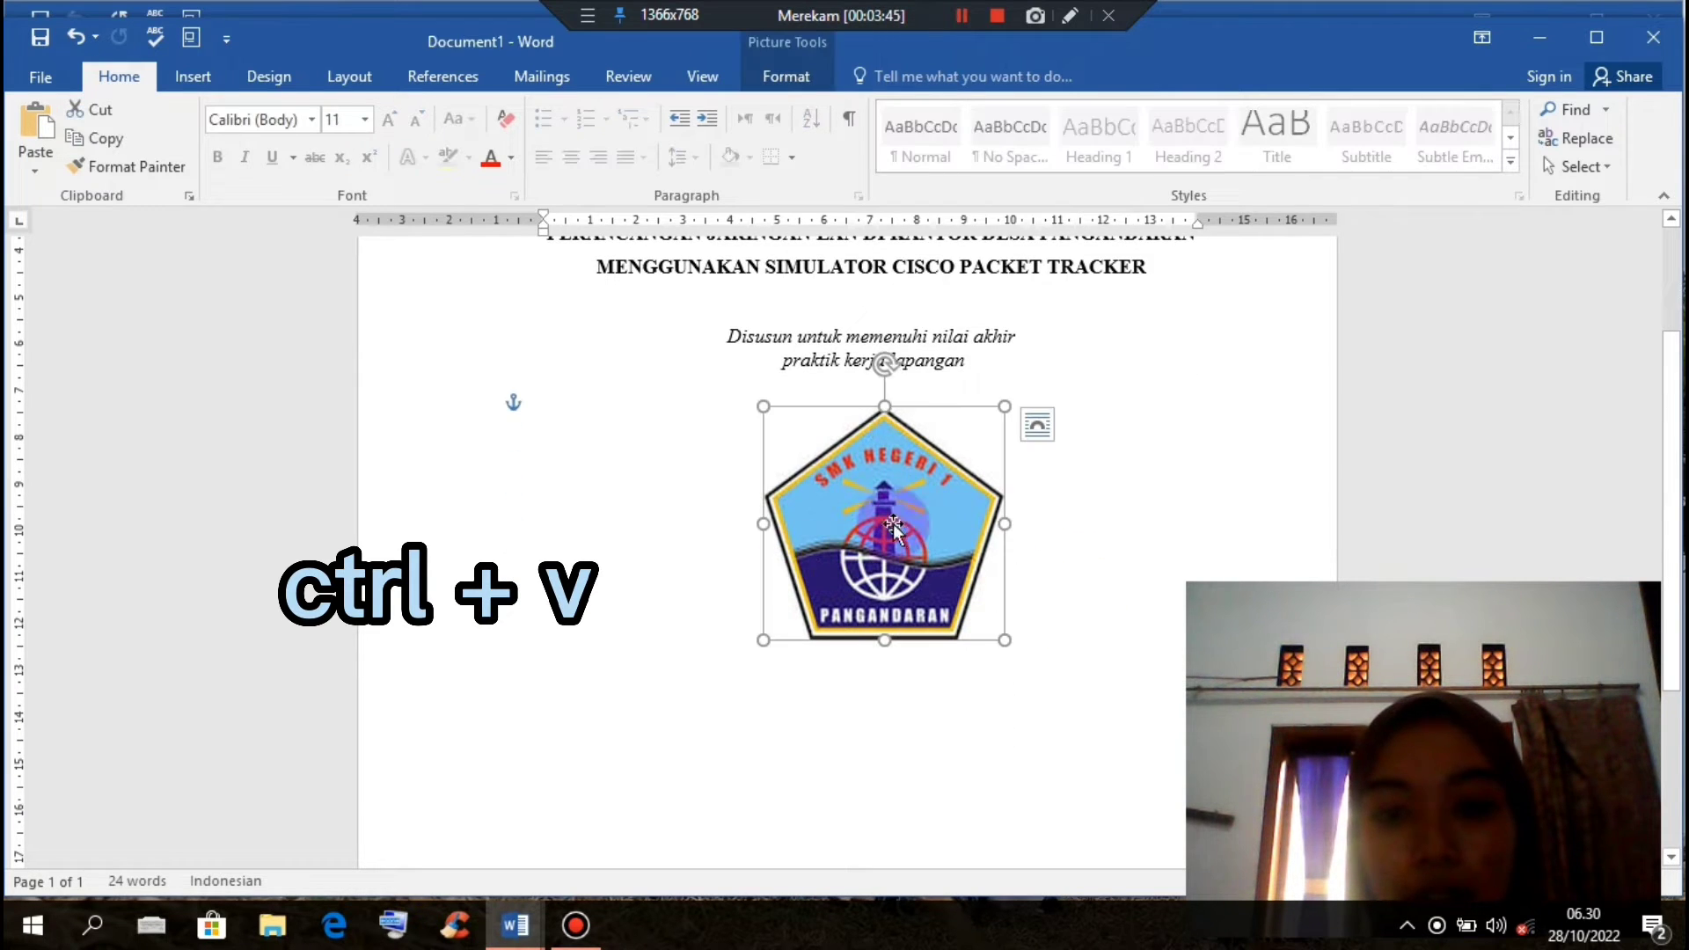
left_click(1038, 436)
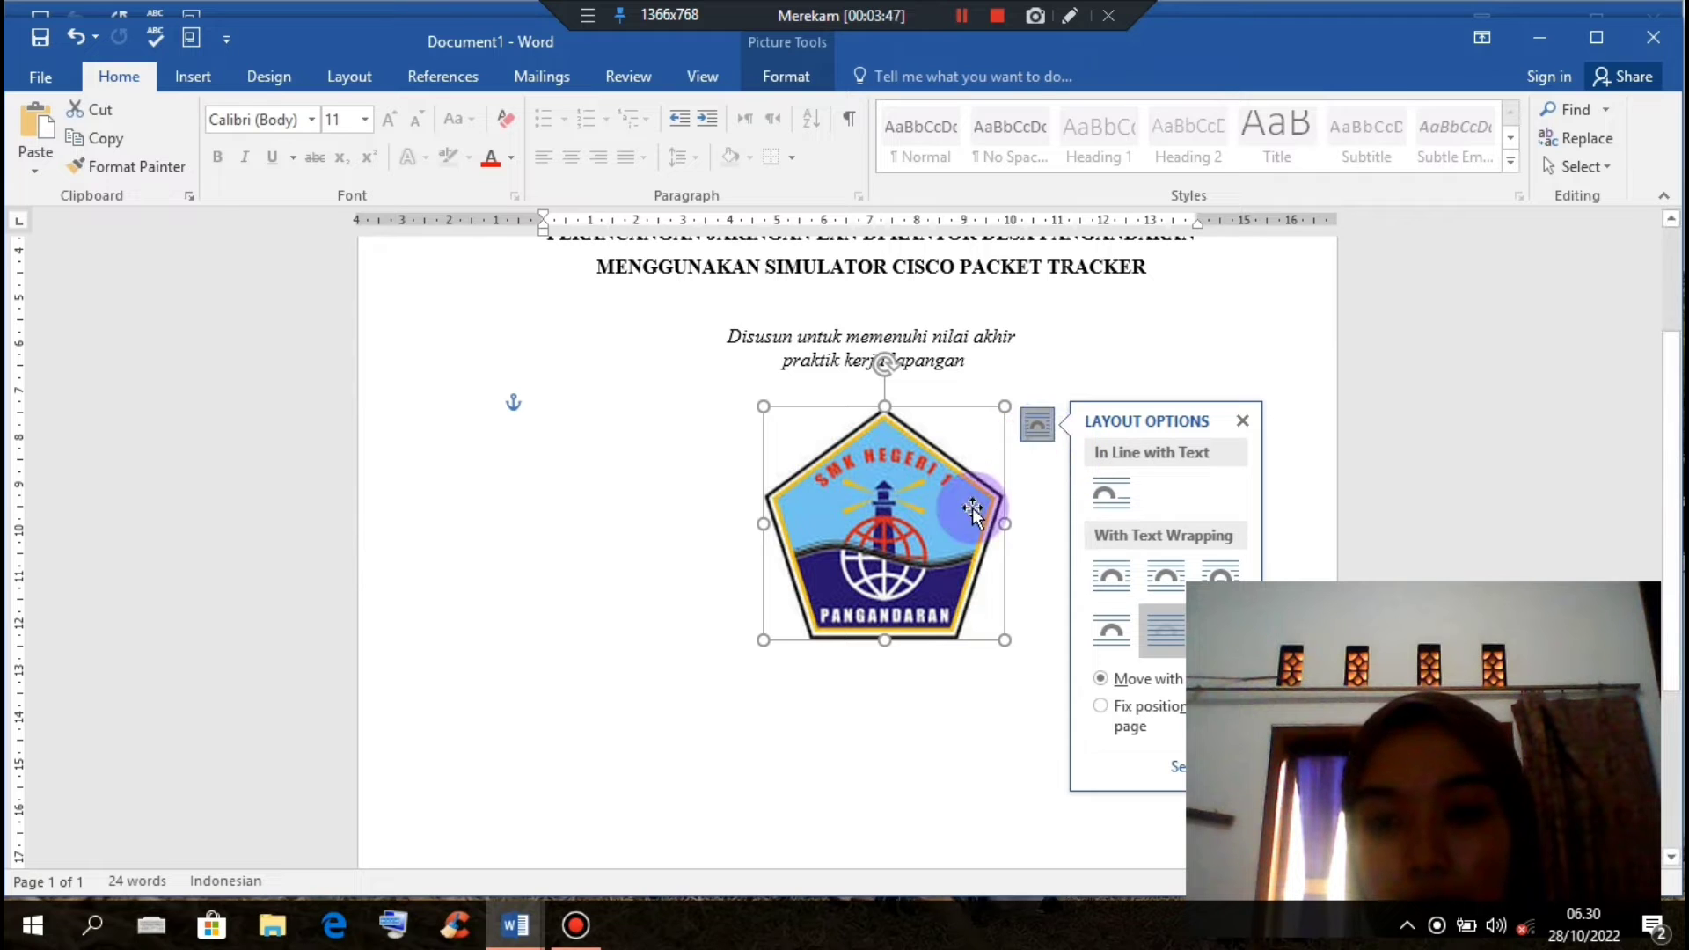
left_click(778, 77)
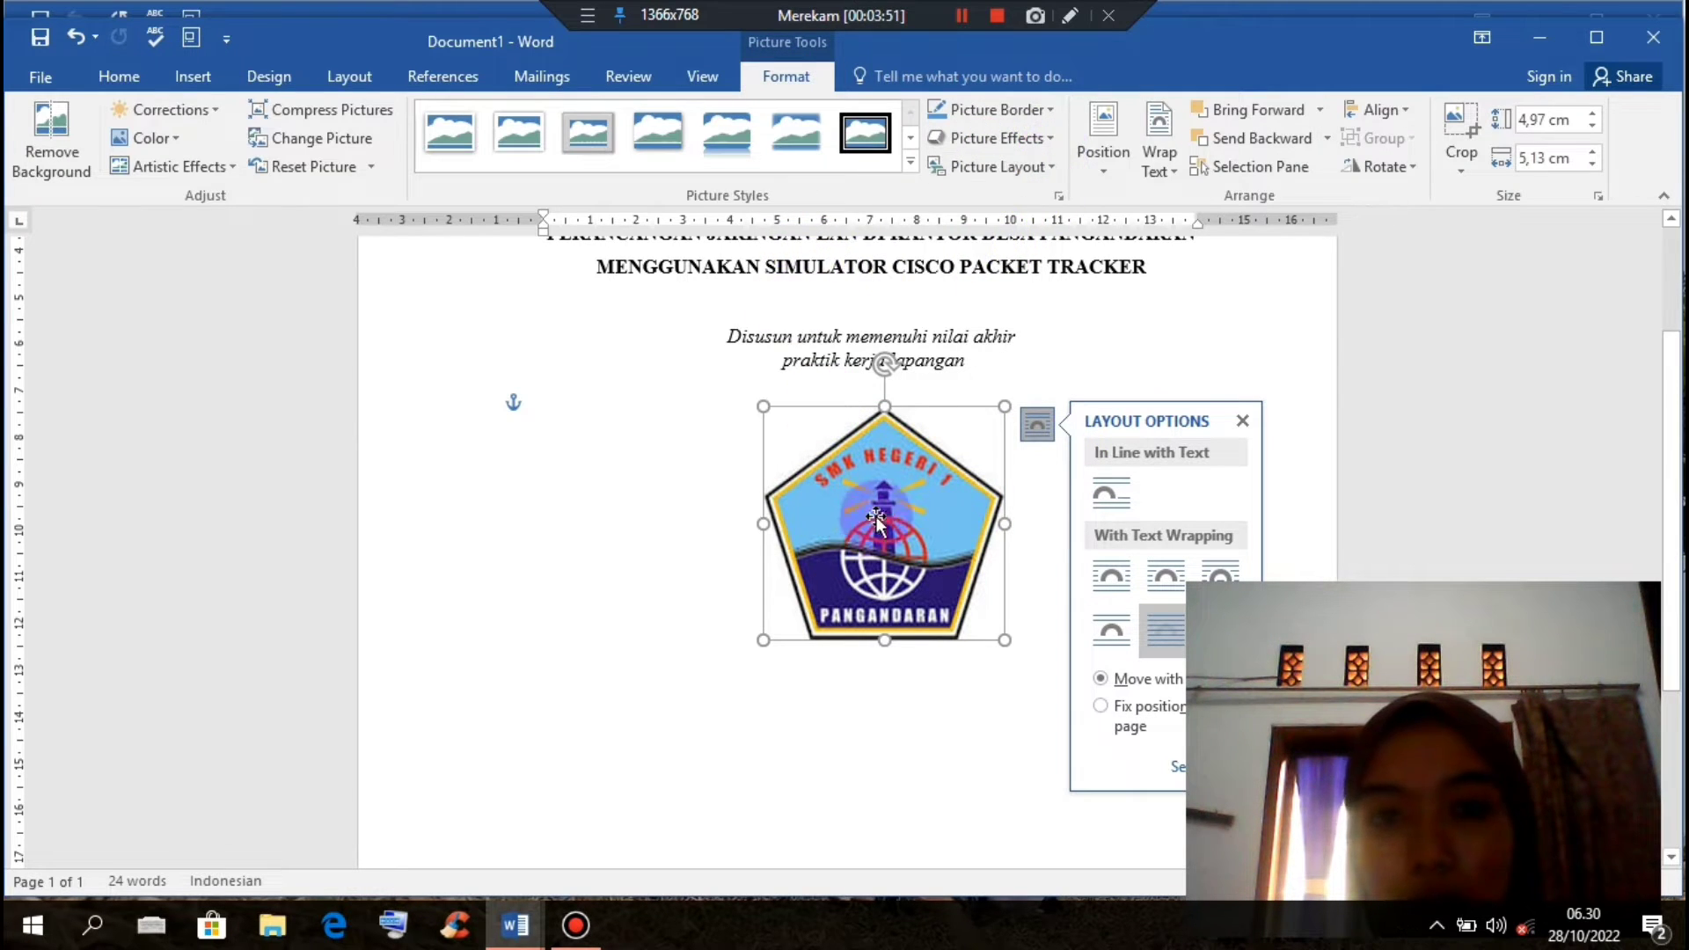
left_click(1138, 322)
left_click(894, 495)
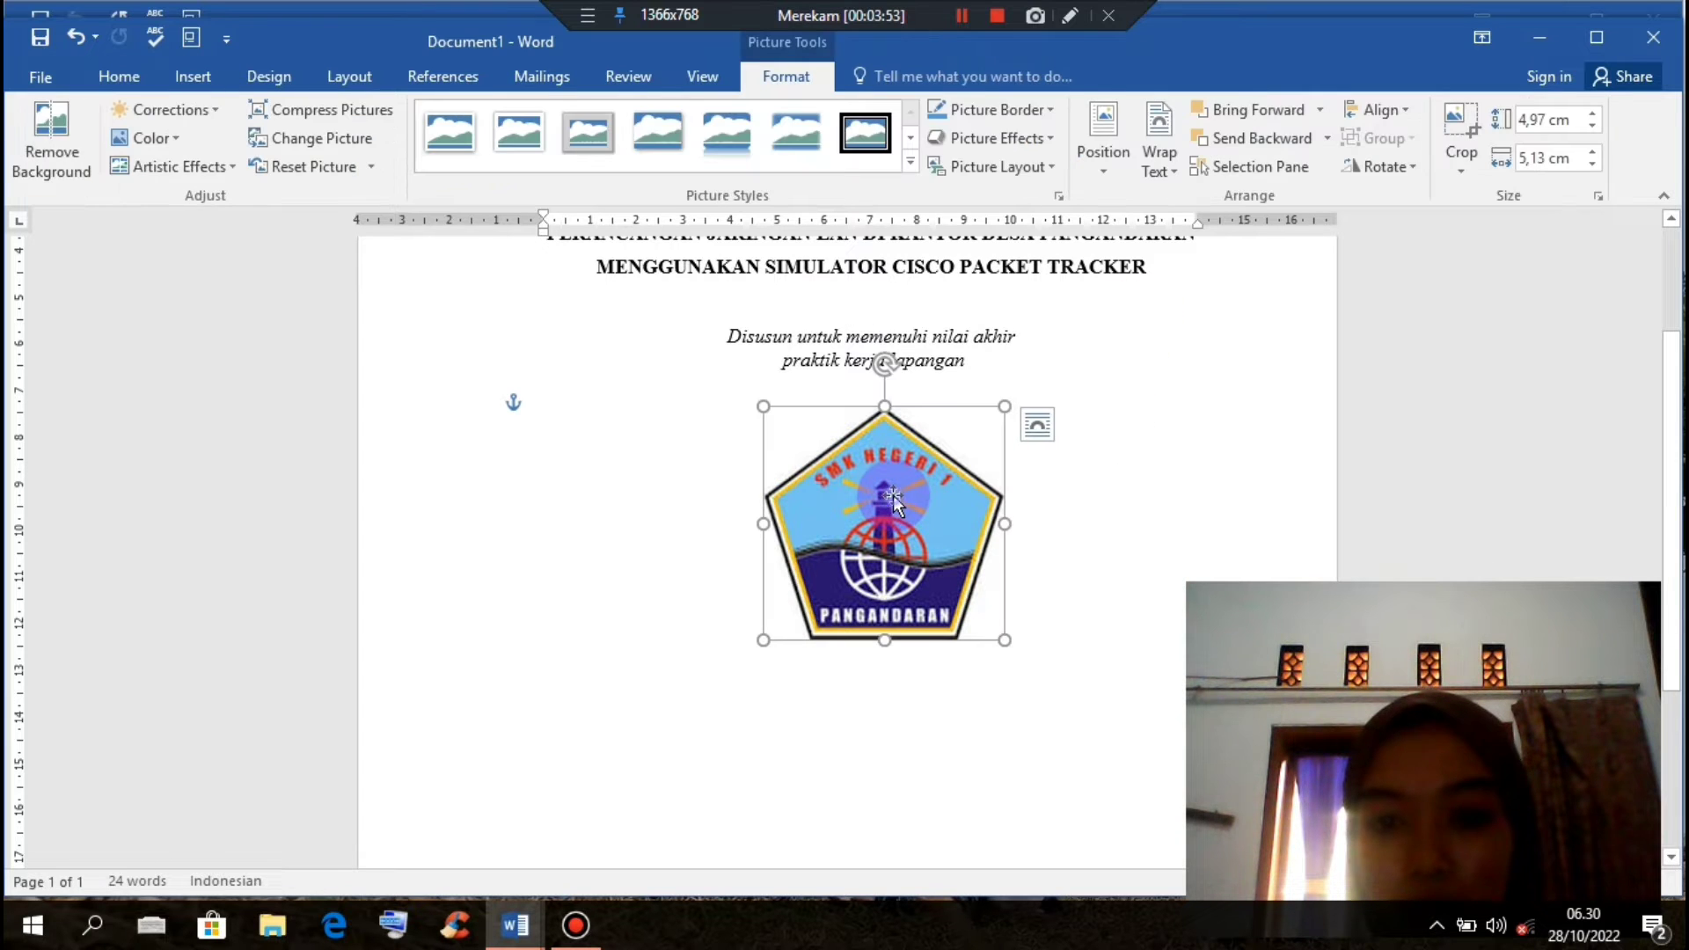
right_click(894, 494)
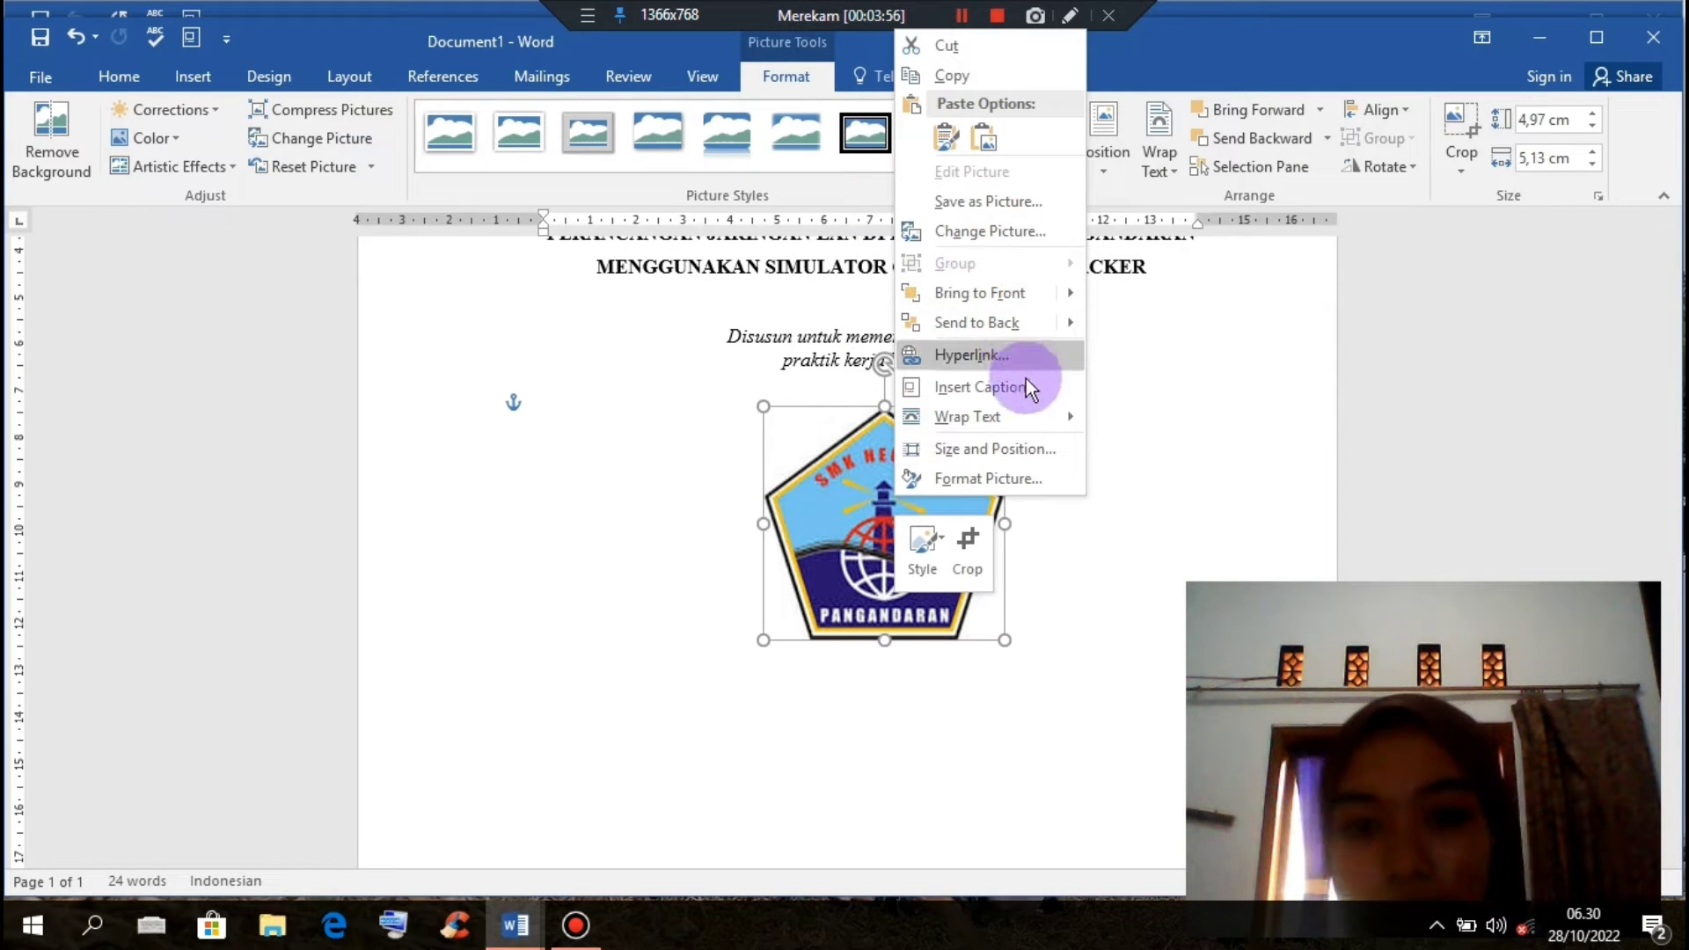
mouse_move(1035, 413)
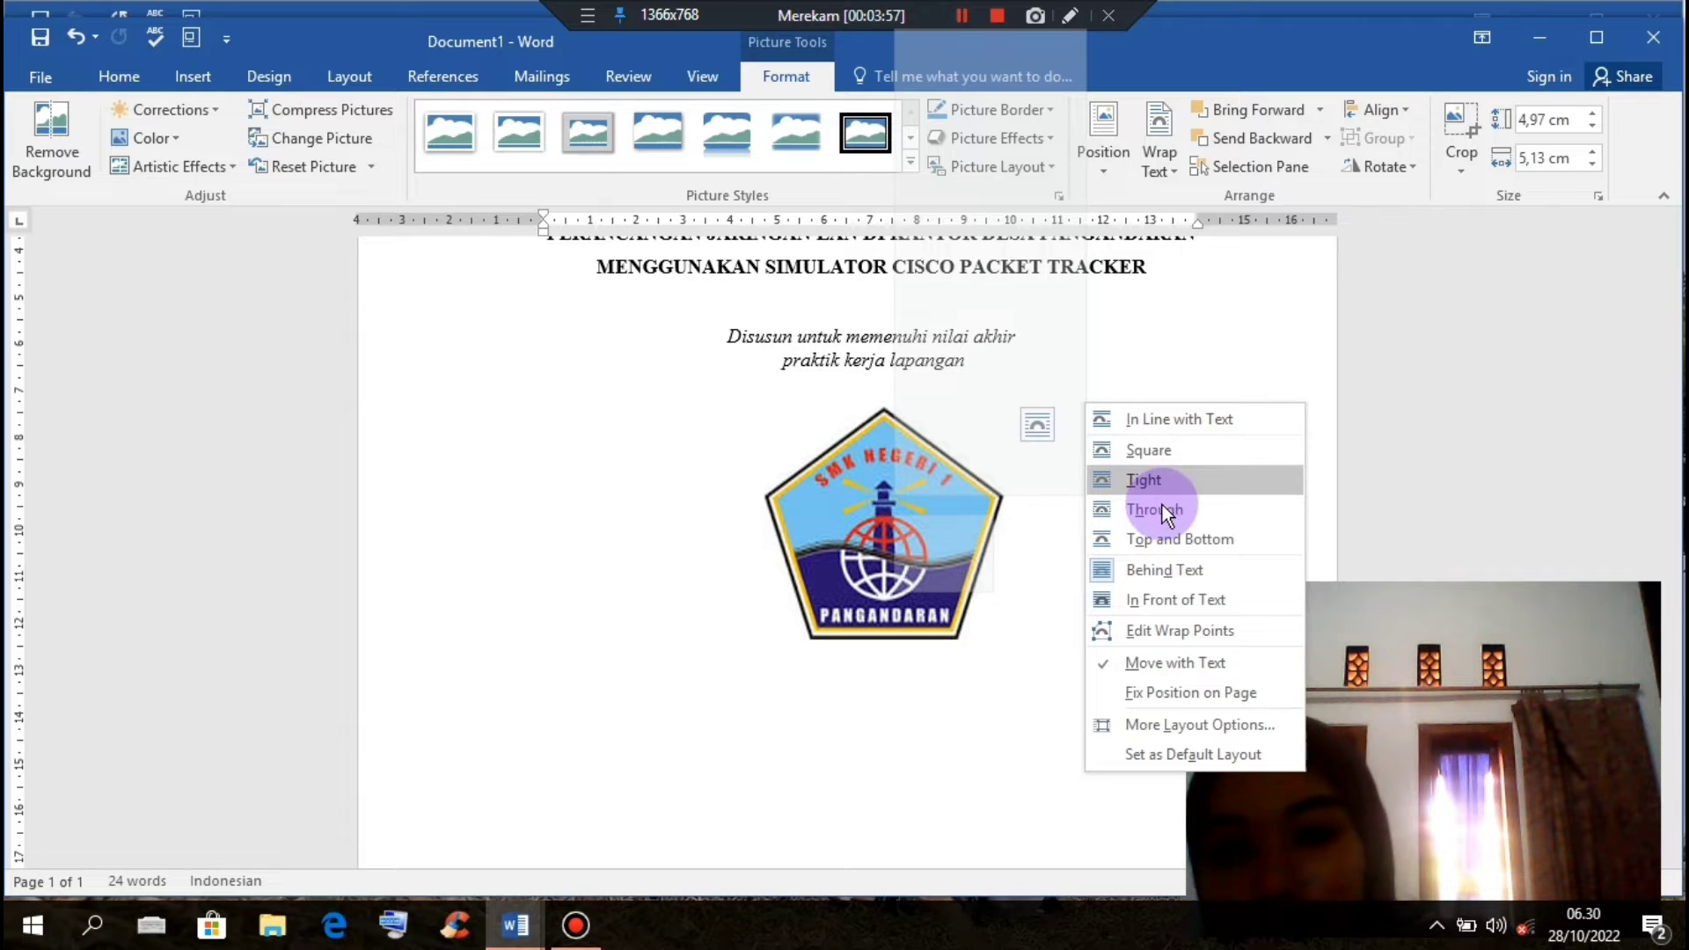
left_click(1154, 419)
left_click(963, 612)
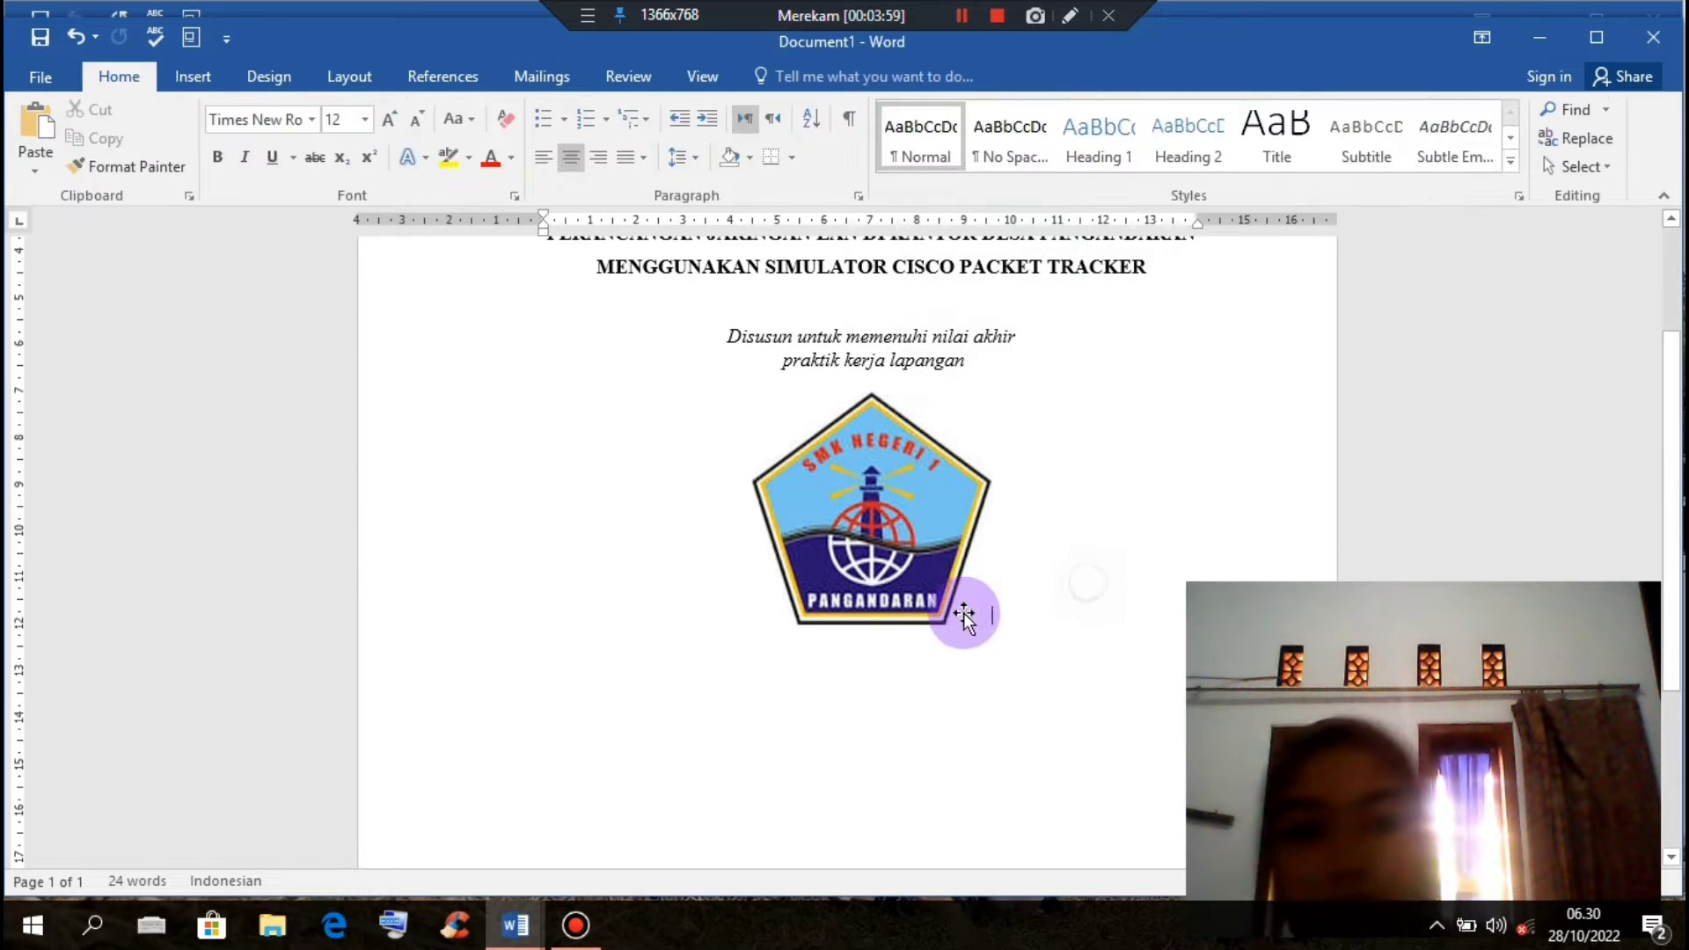
Step: Add the centred line 'Disusun oleh :' below the logo
key("Return")
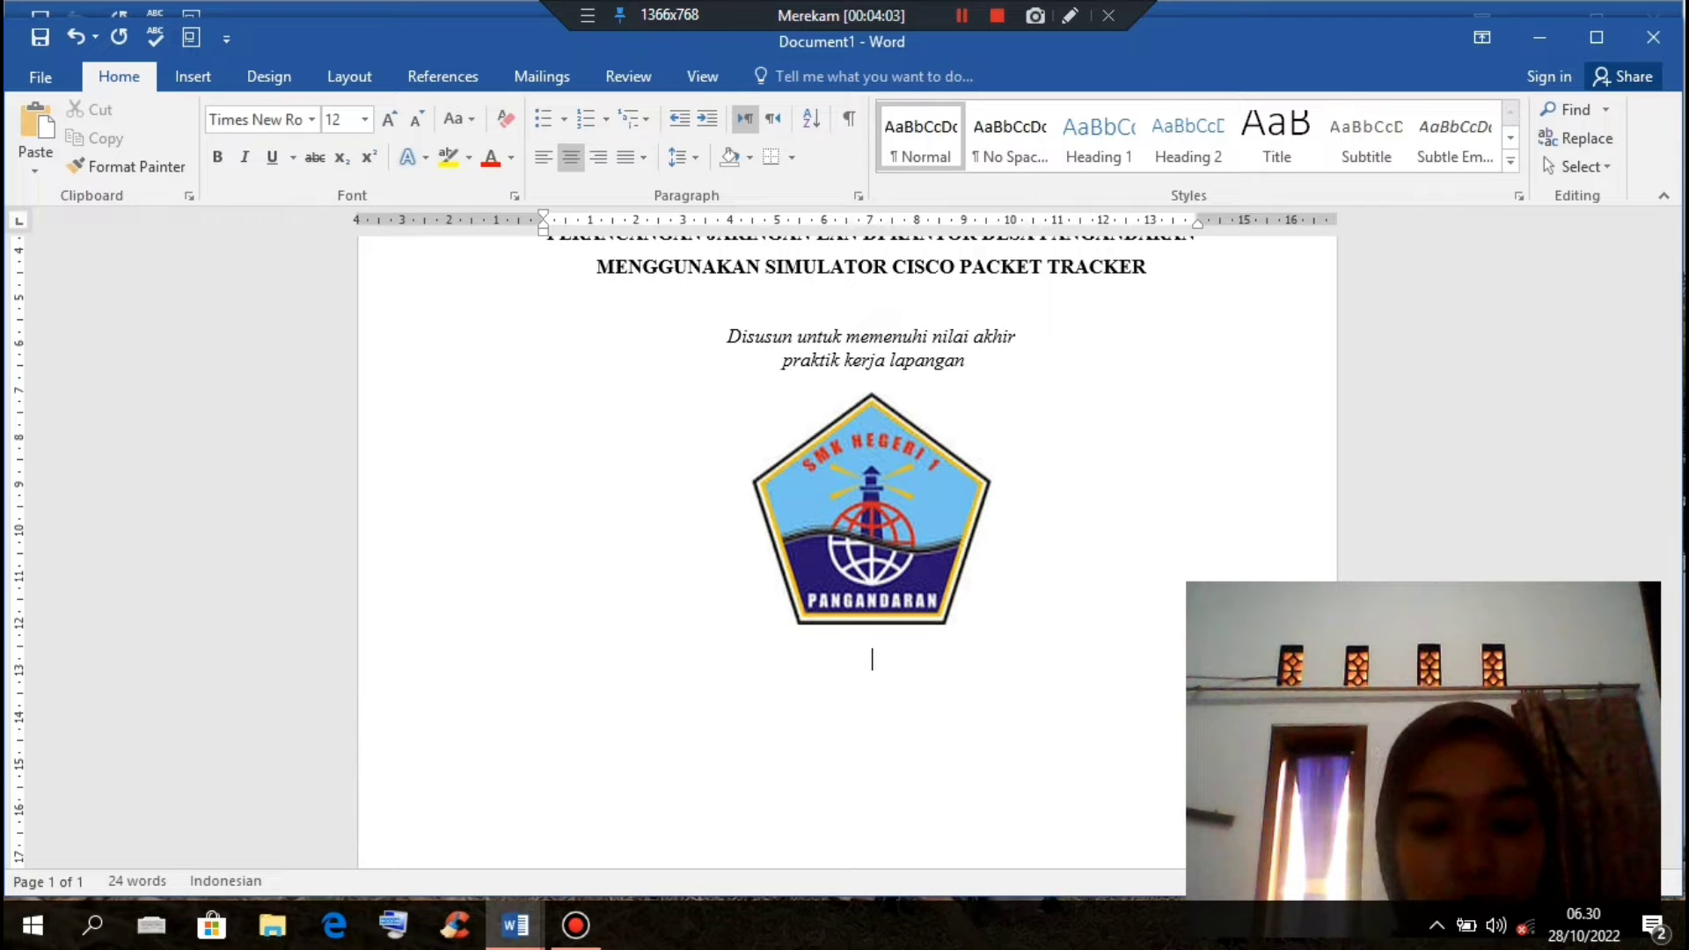
type("d")
key("BackSpace")
type("Disusun")
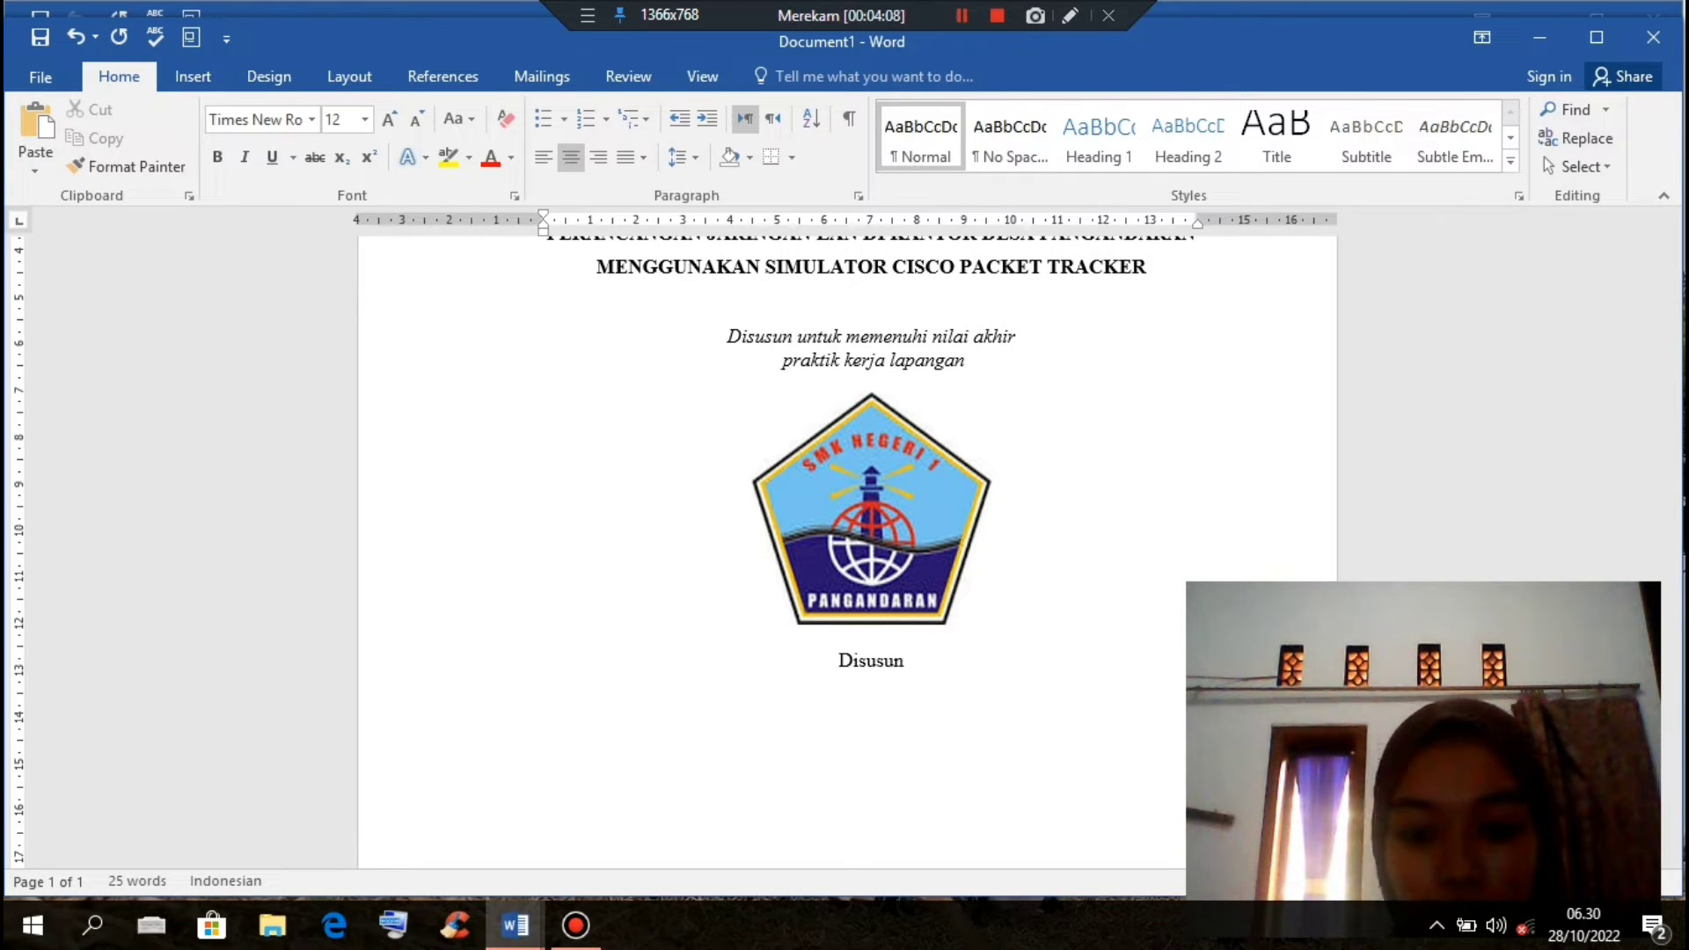
type(" oleh ")
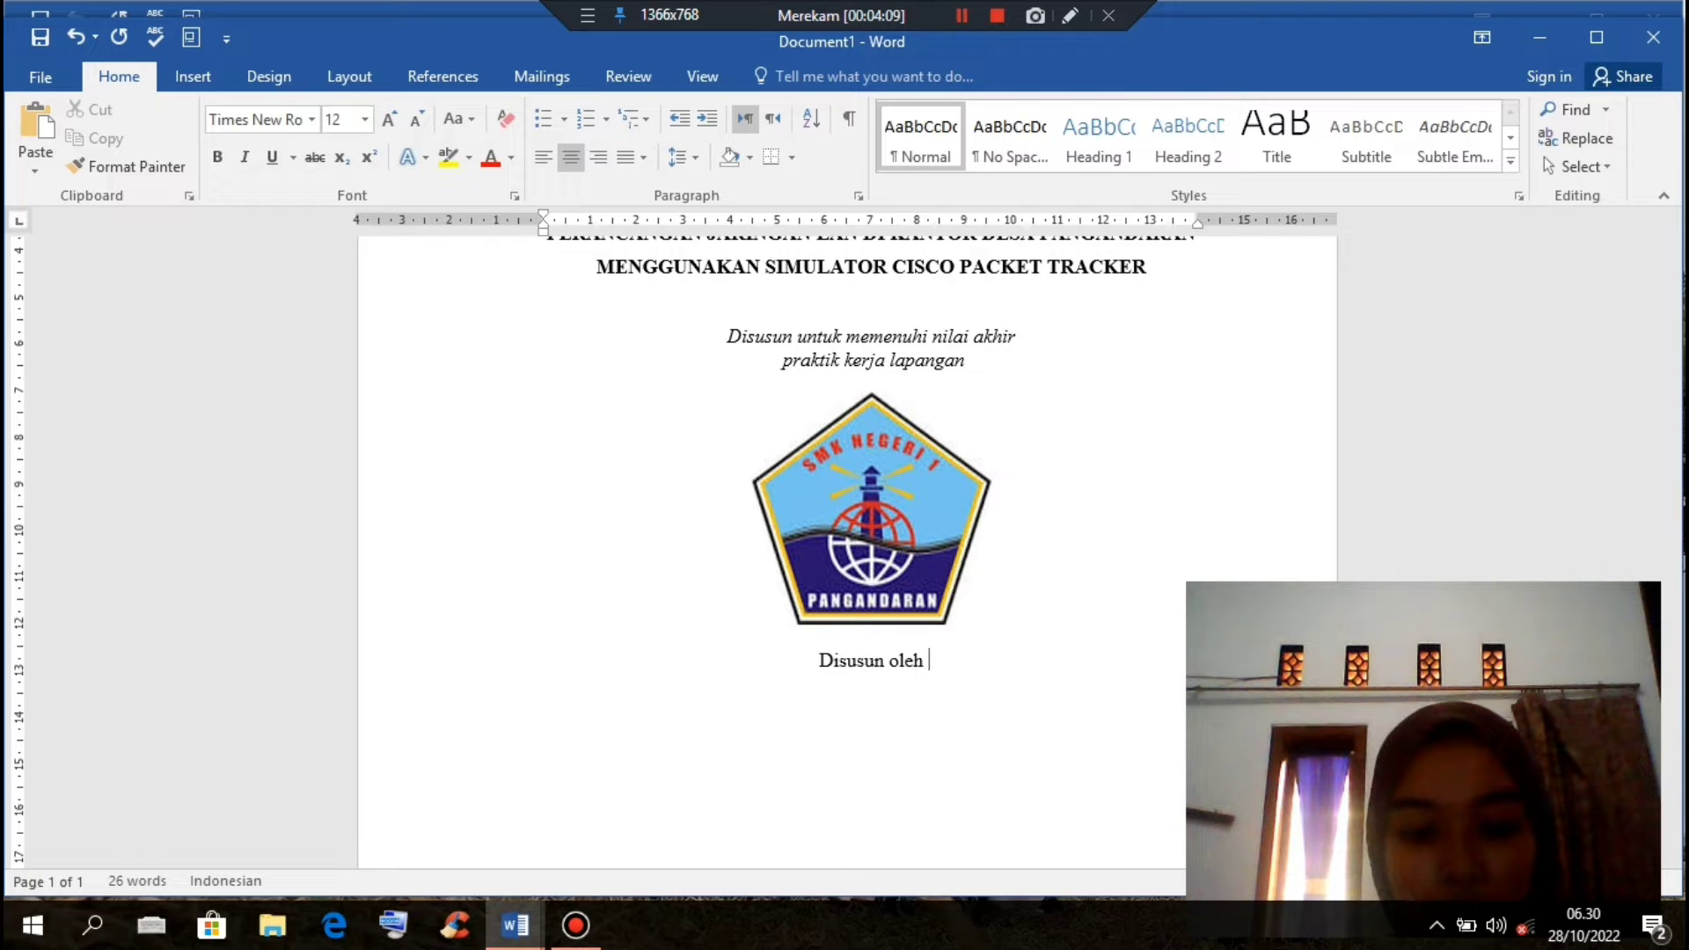
type(":")
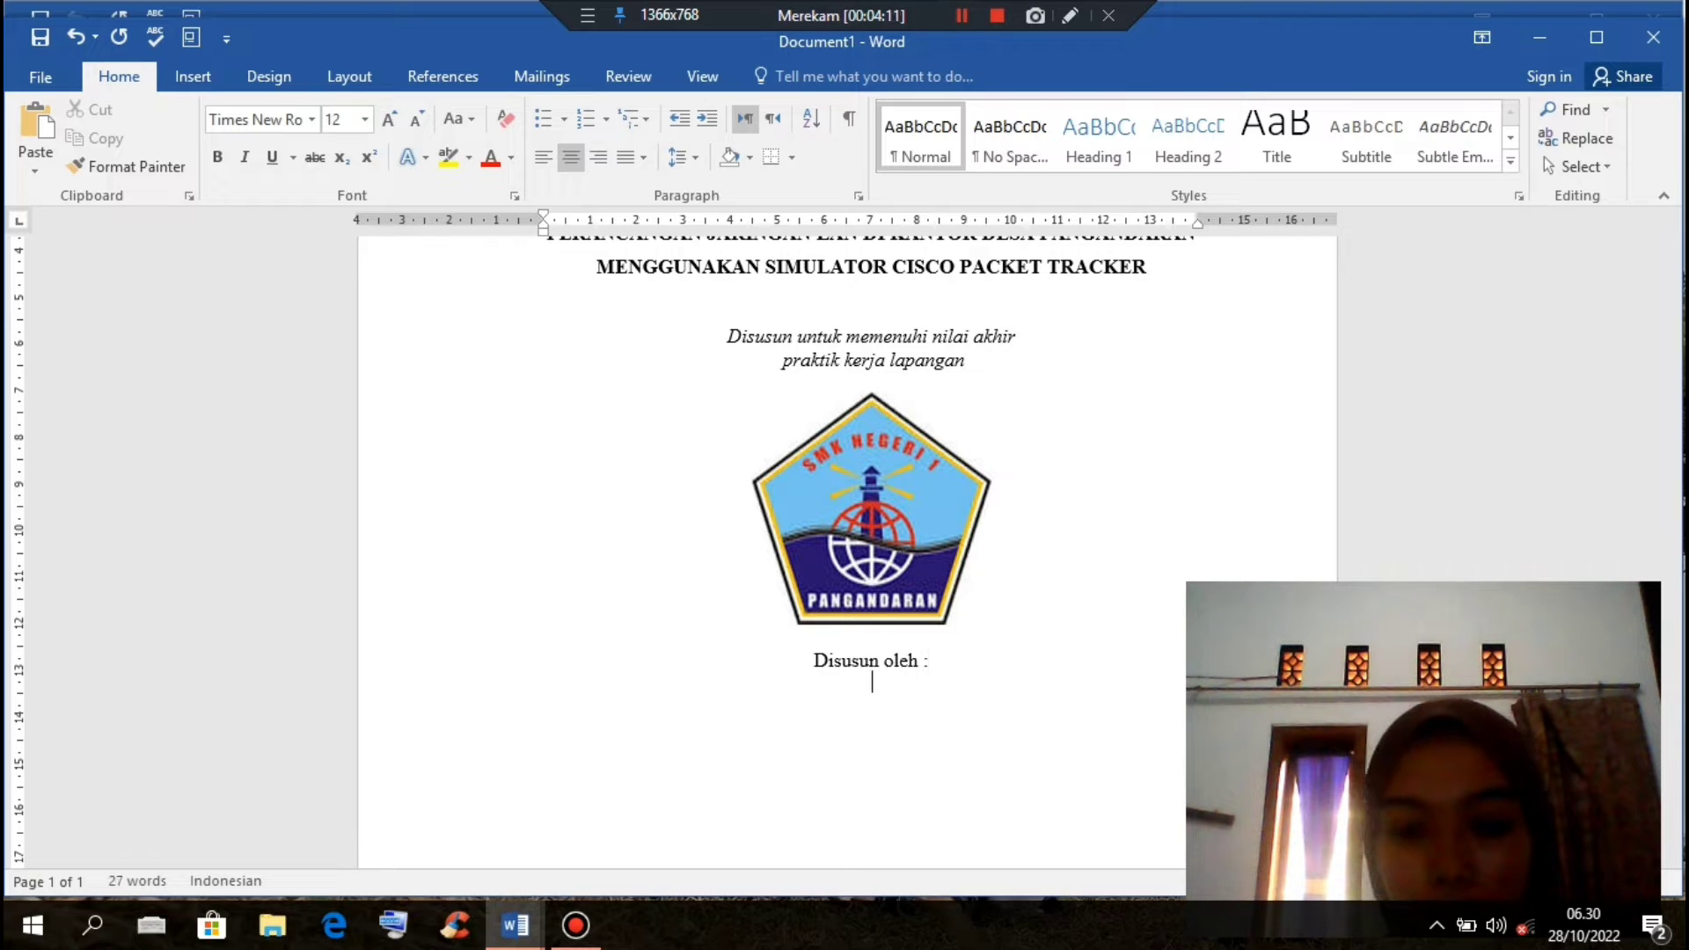
Step: Add the lines Nama, NIM and Kompetensi Keahlian beneath 'Disusun oleh :'
left_click(966, 662)
key("Return")
type("Nama")
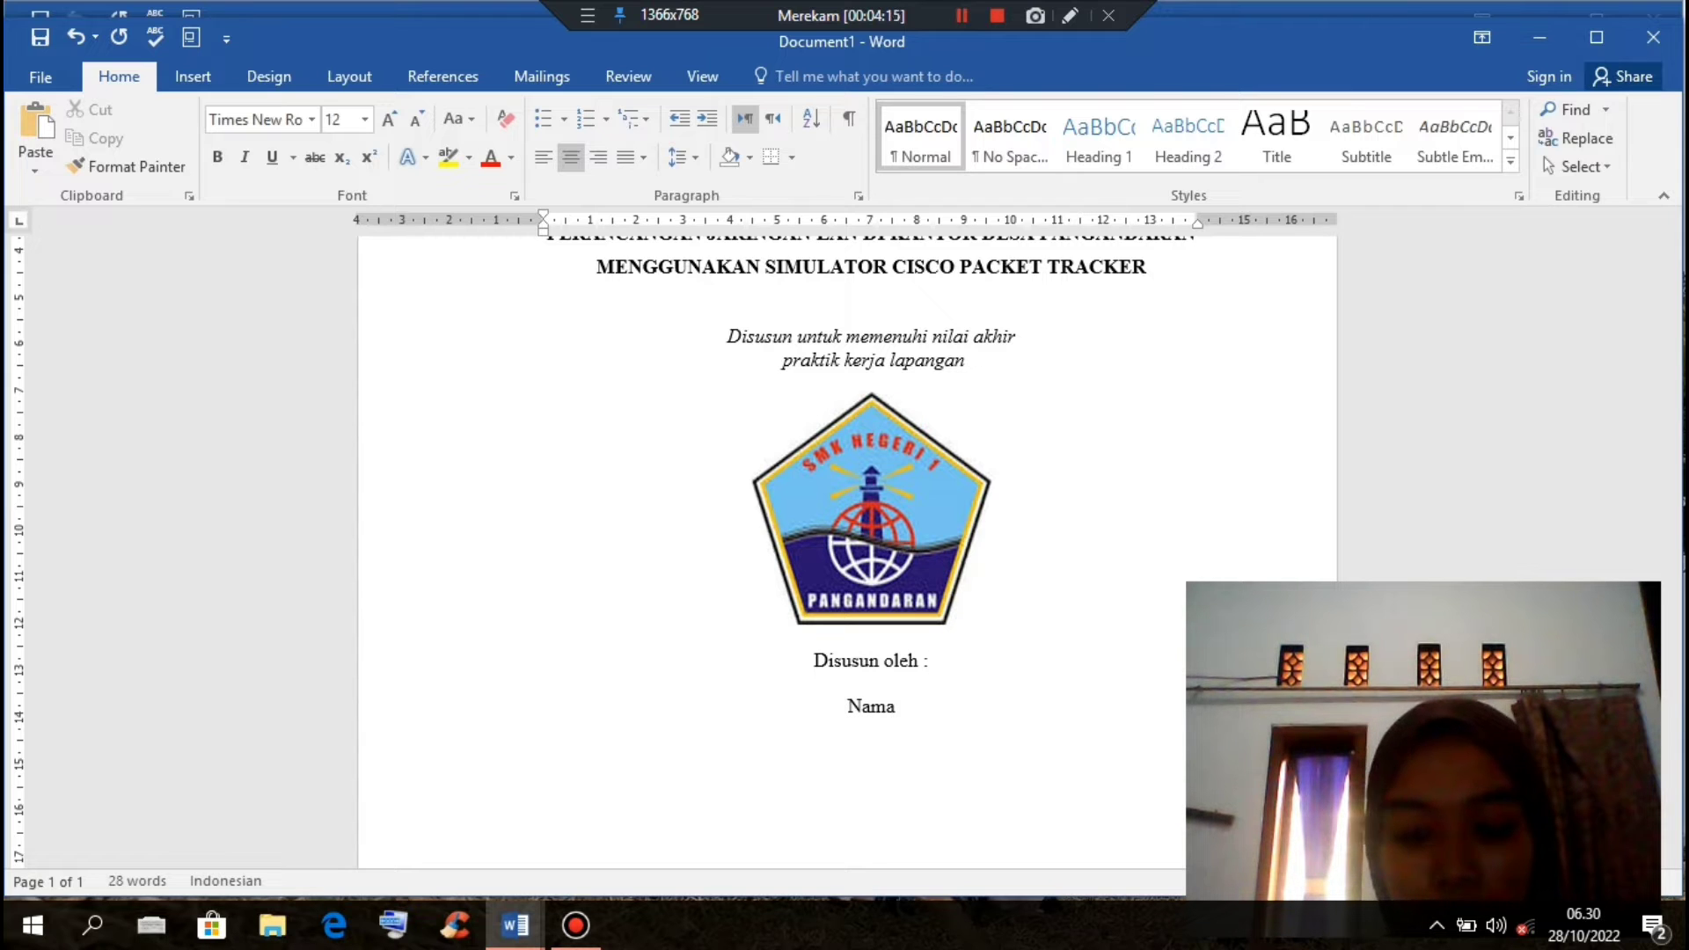
key("BackSpace")
type("NIM")
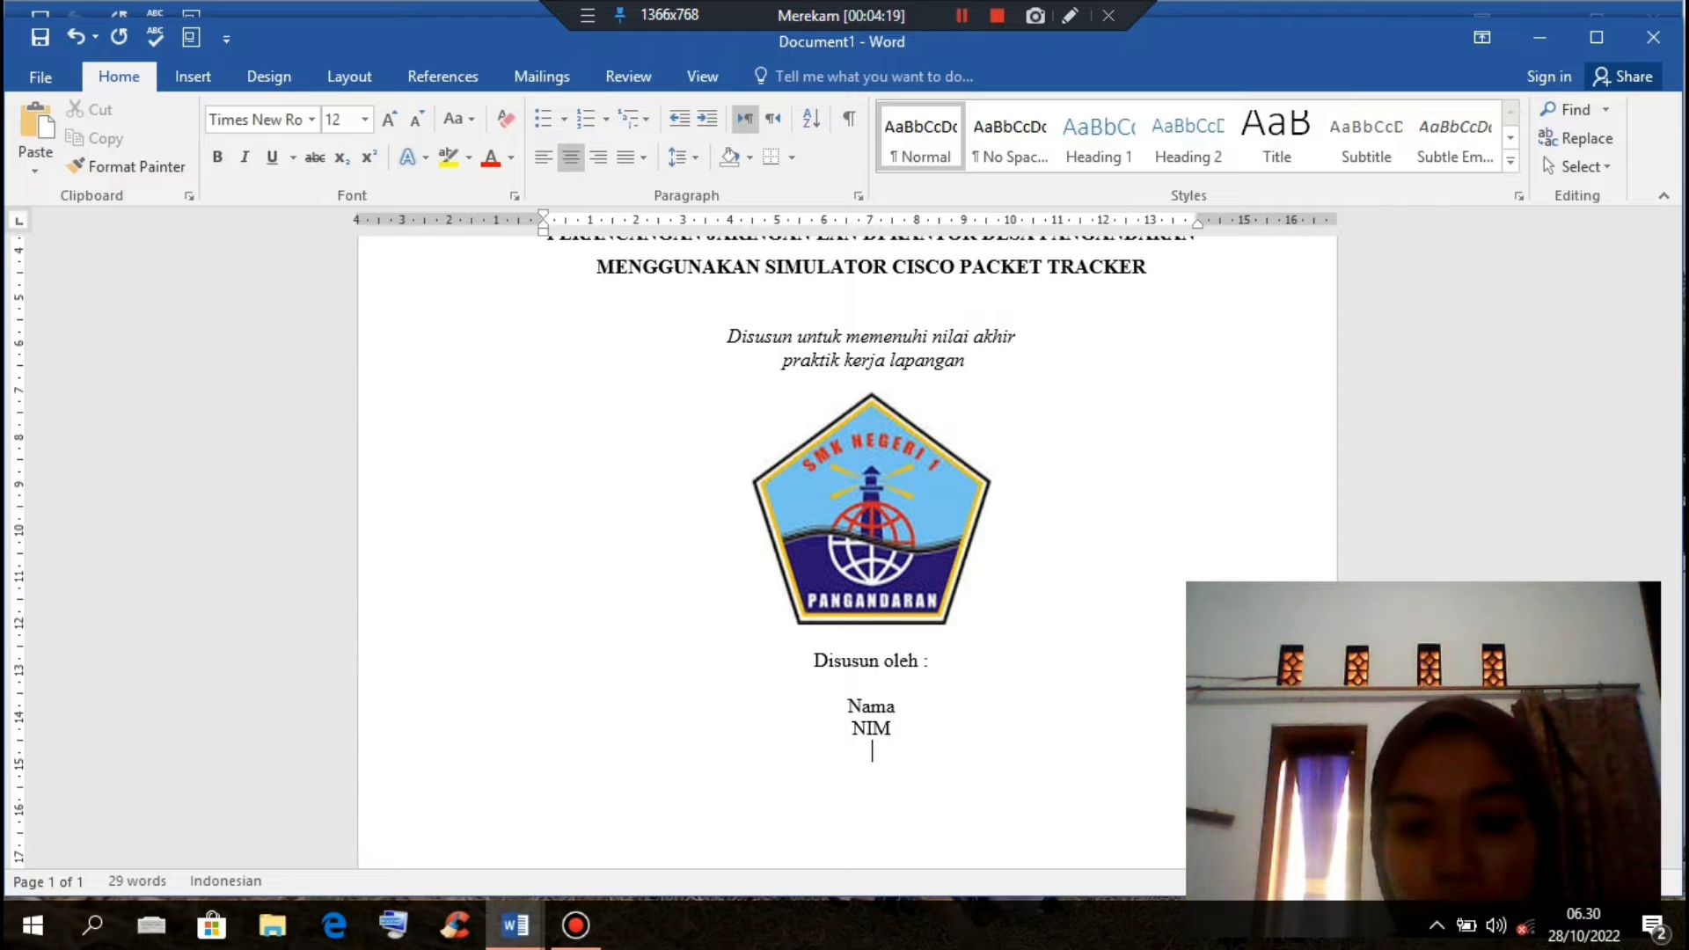
type("Kompete")
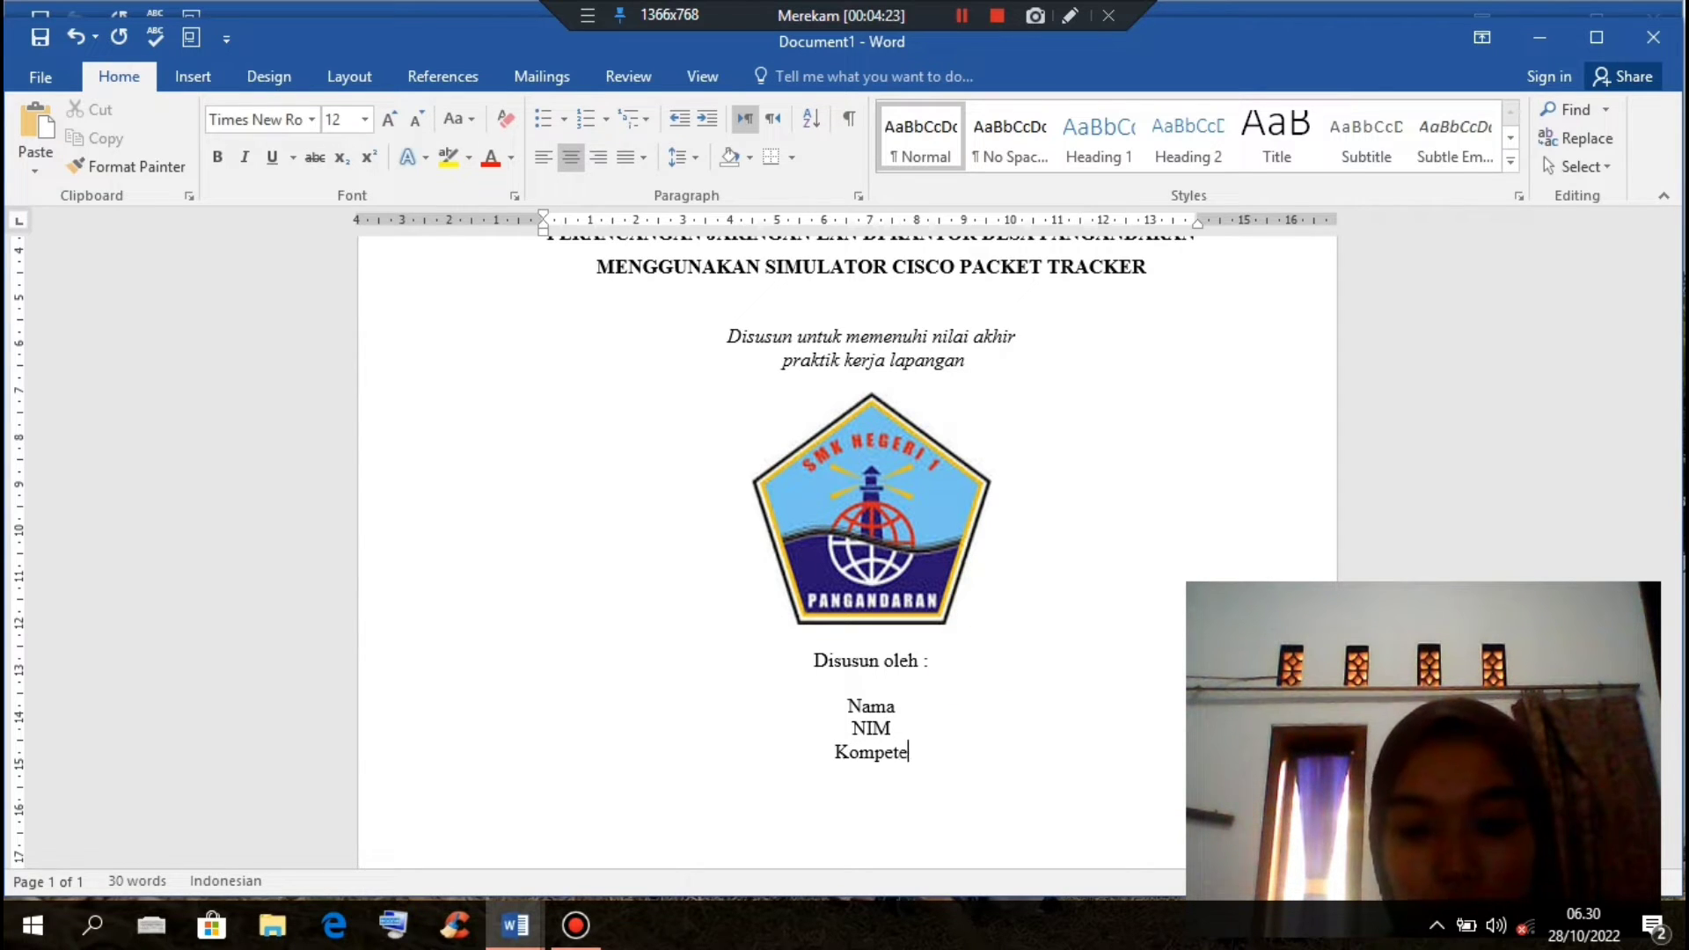
type("nsi Ke")
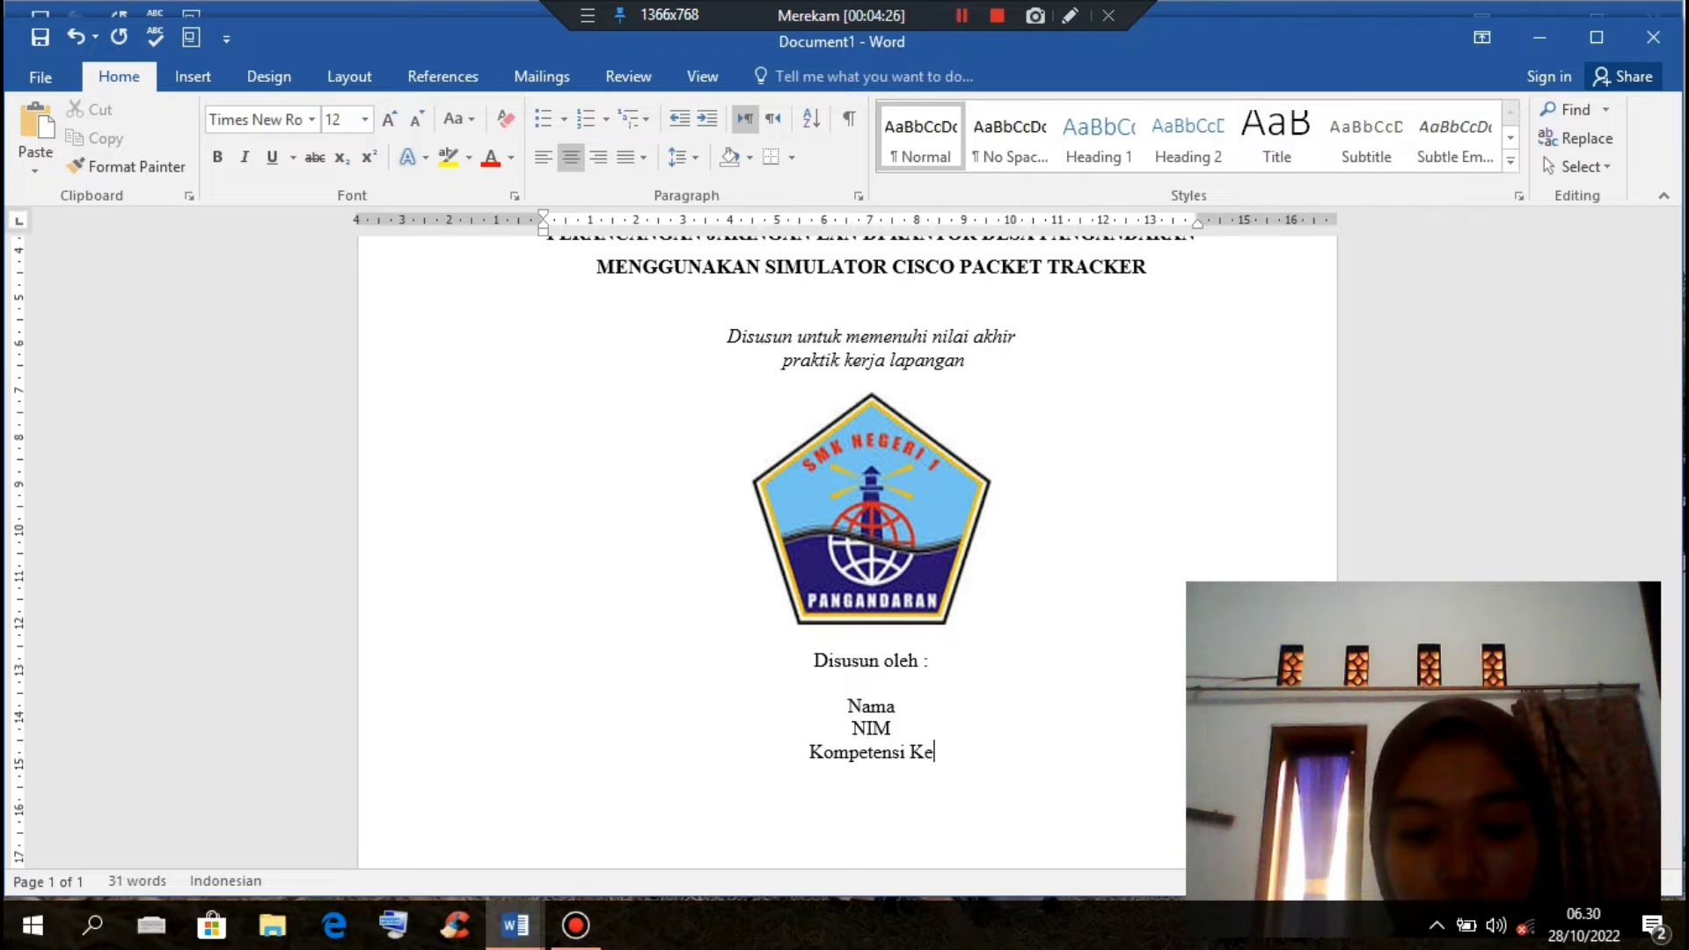
type("ah")
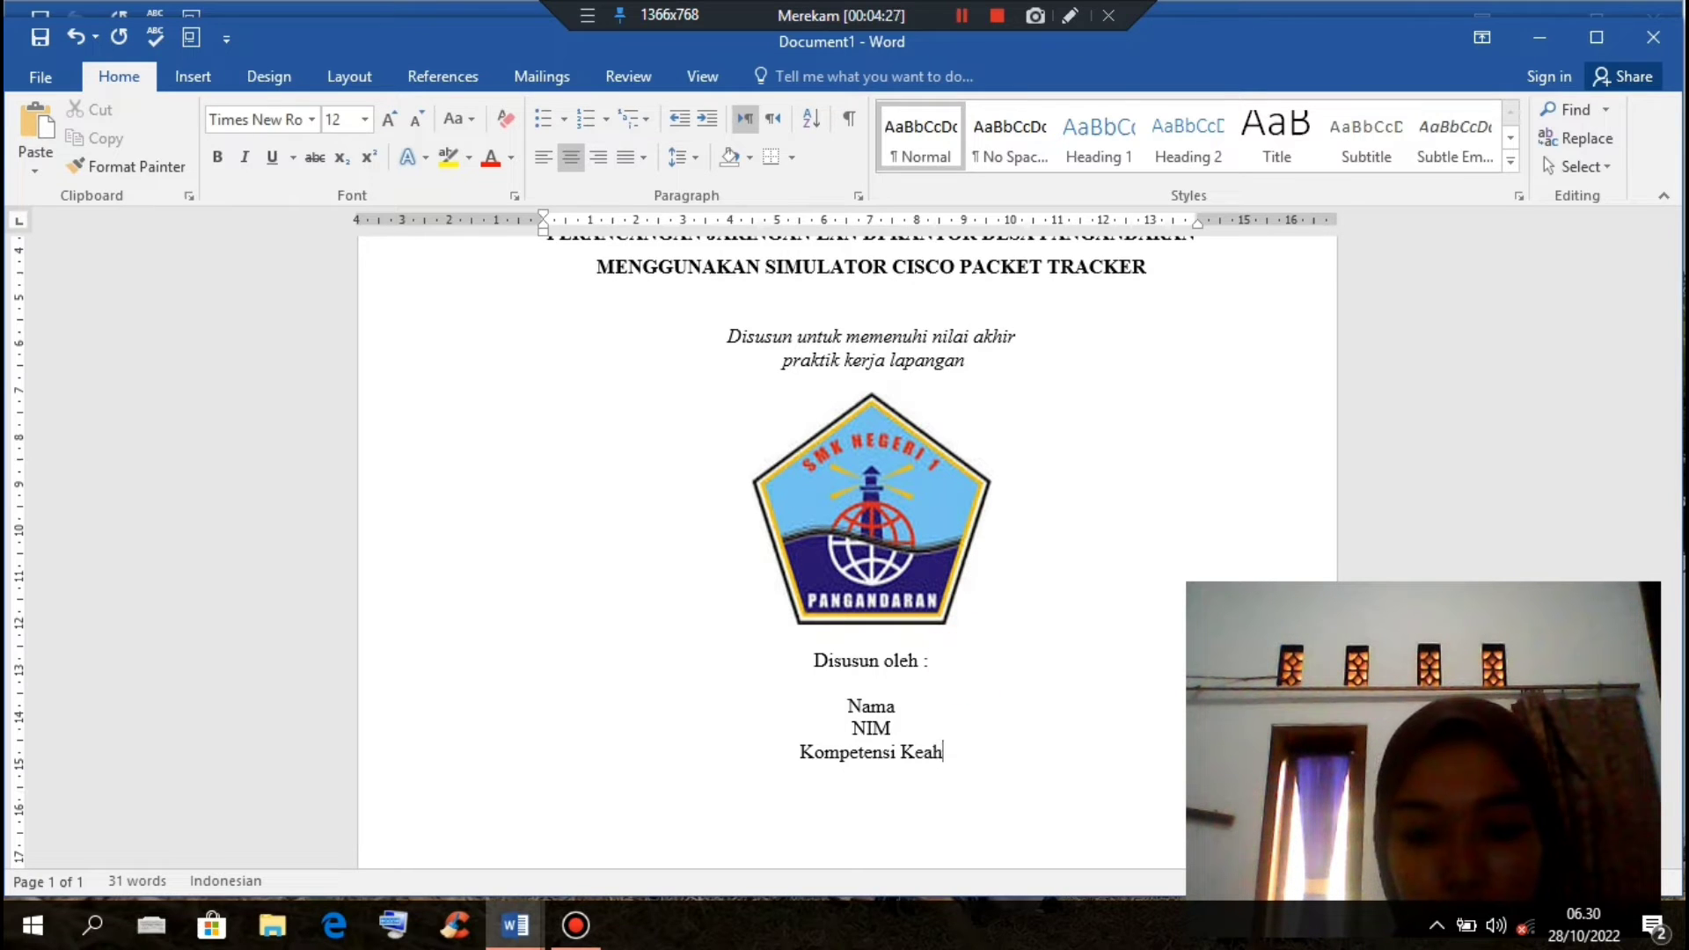
type("lian")
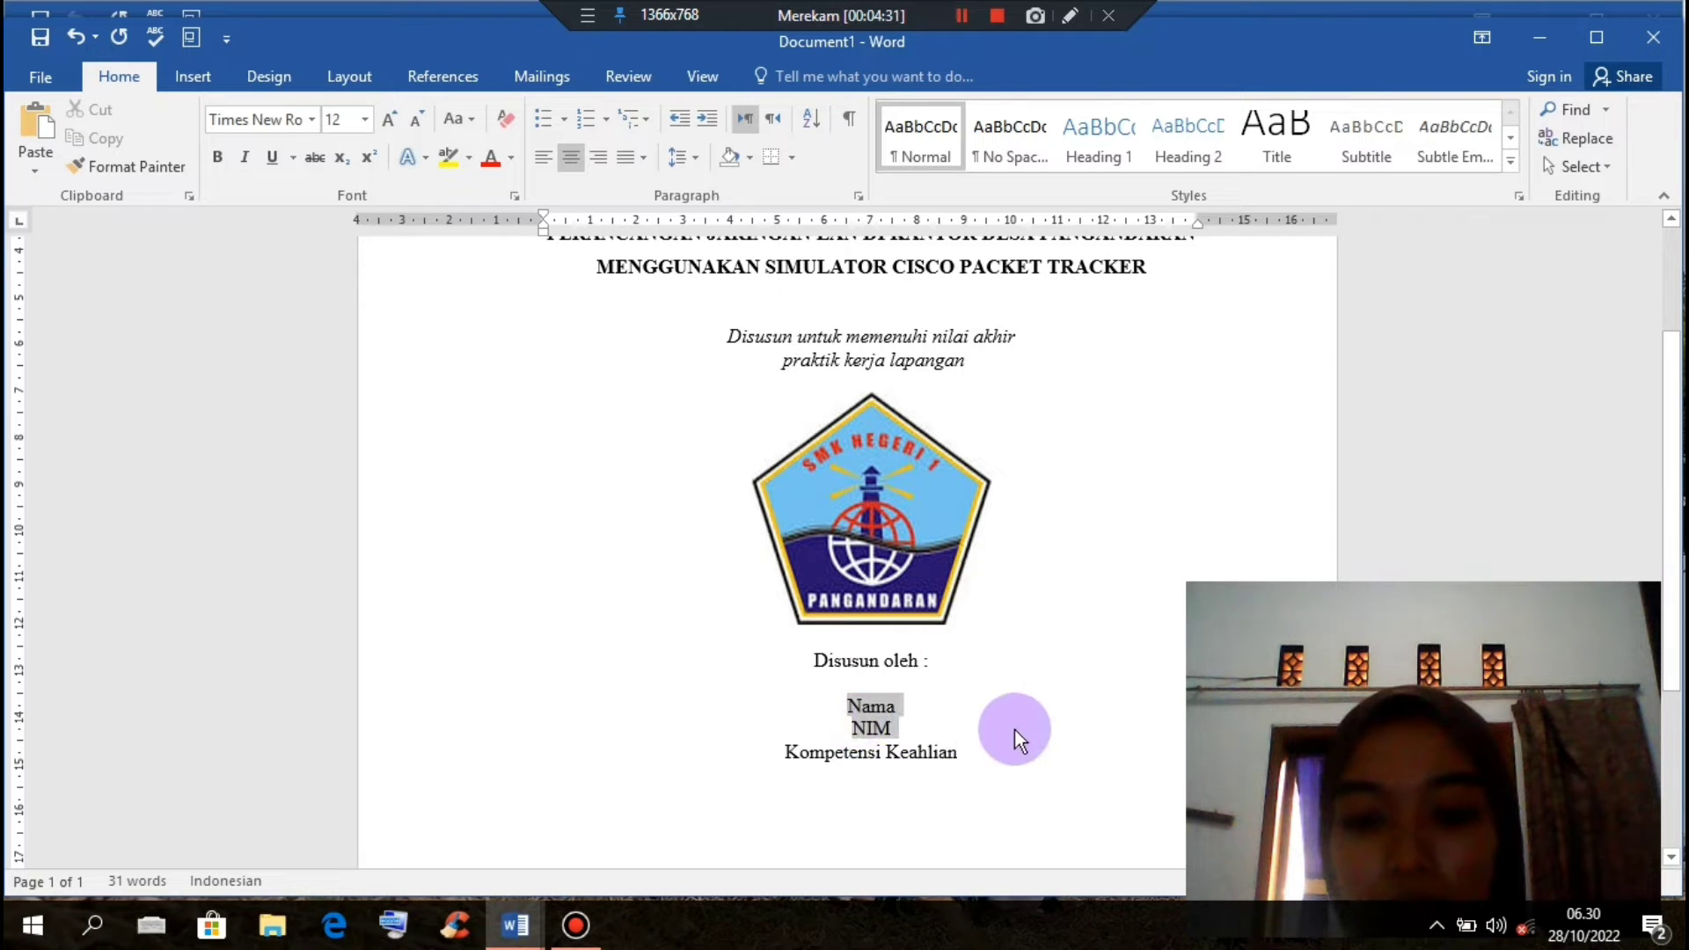
left_click_drag(1016, 730, 1037, 761)
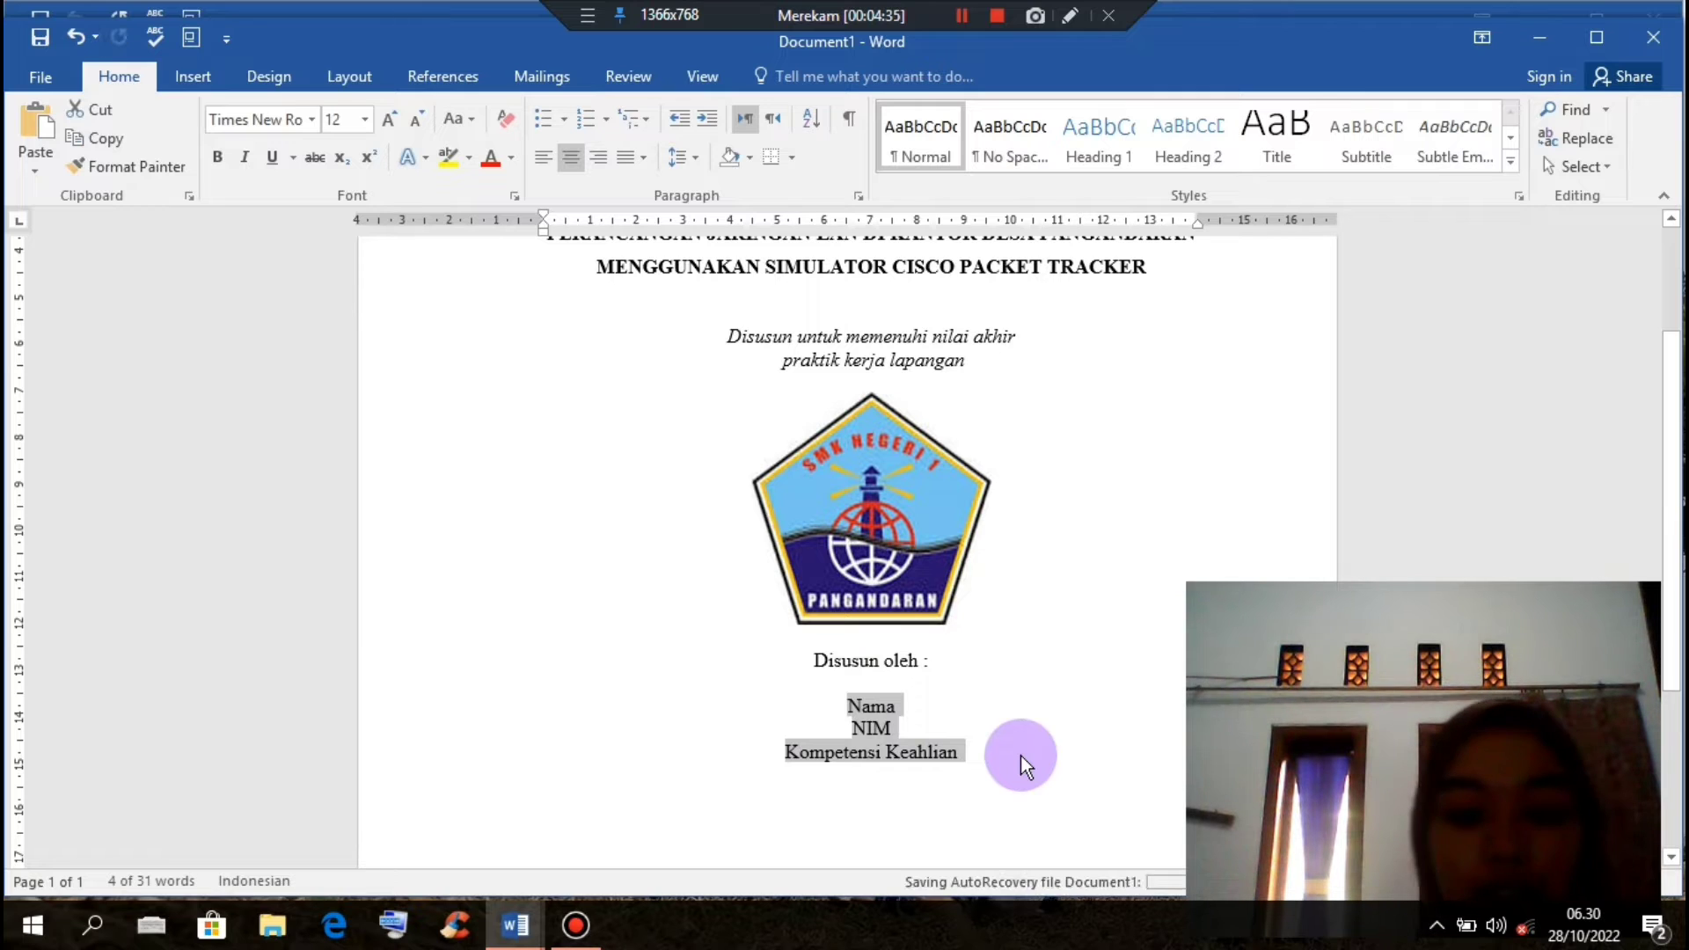
Step: Left-align the identity lines and add tab-spaced colons after Nama and NIM
key("ctrl+l")
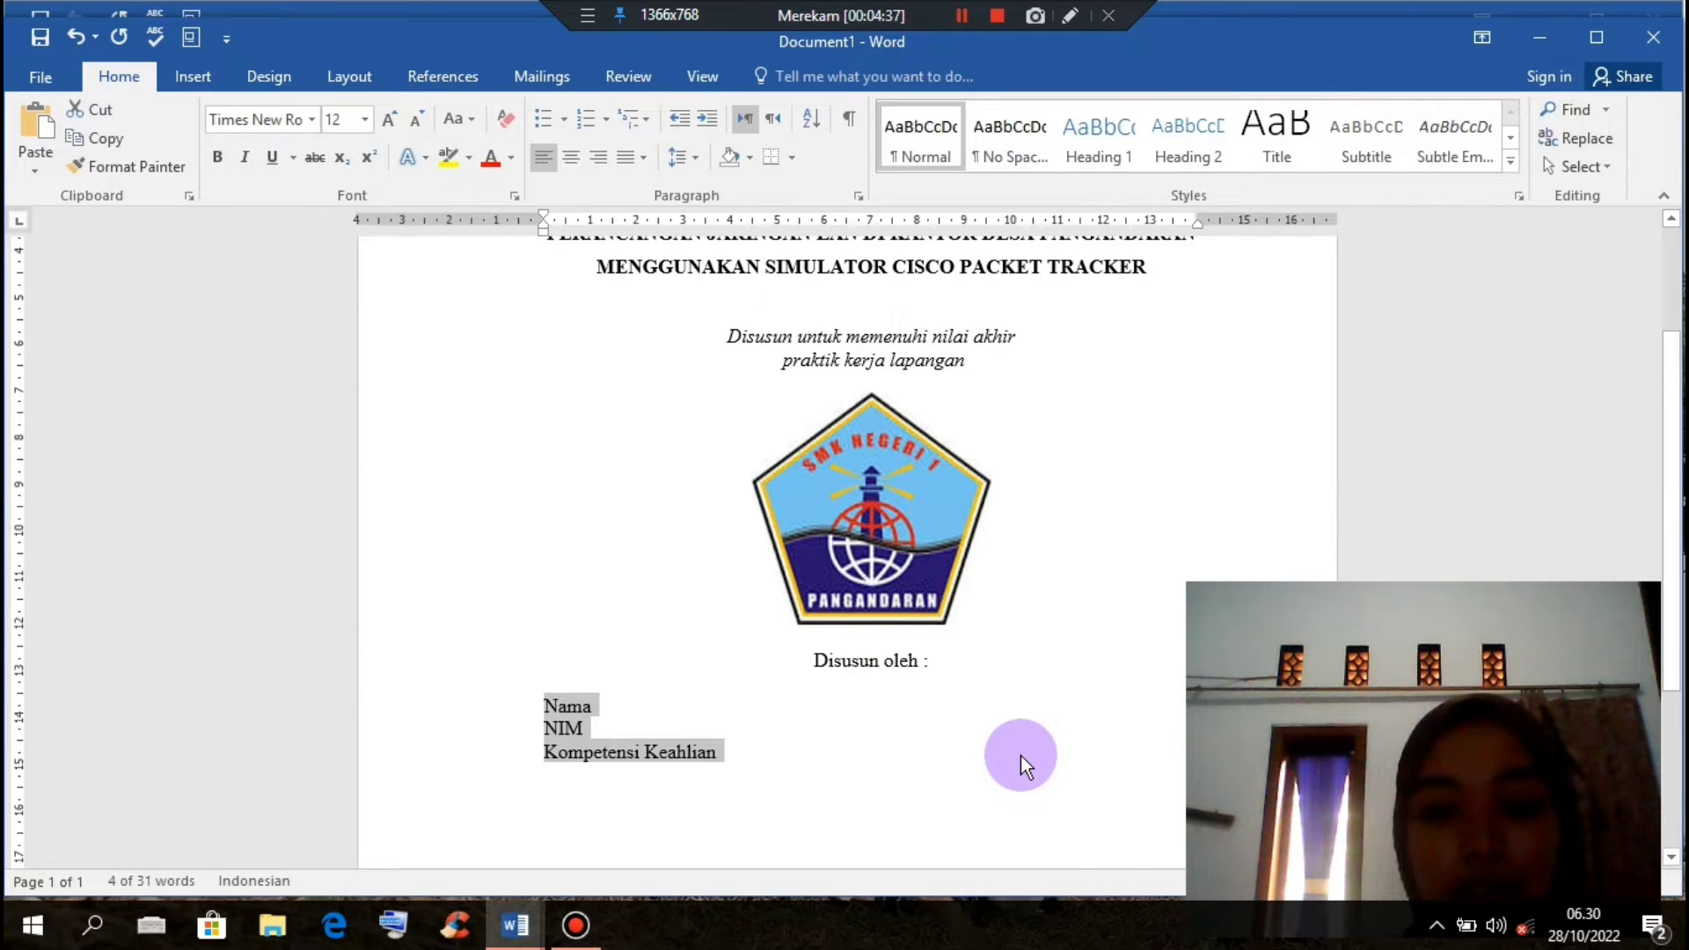
left_click(614, 708)
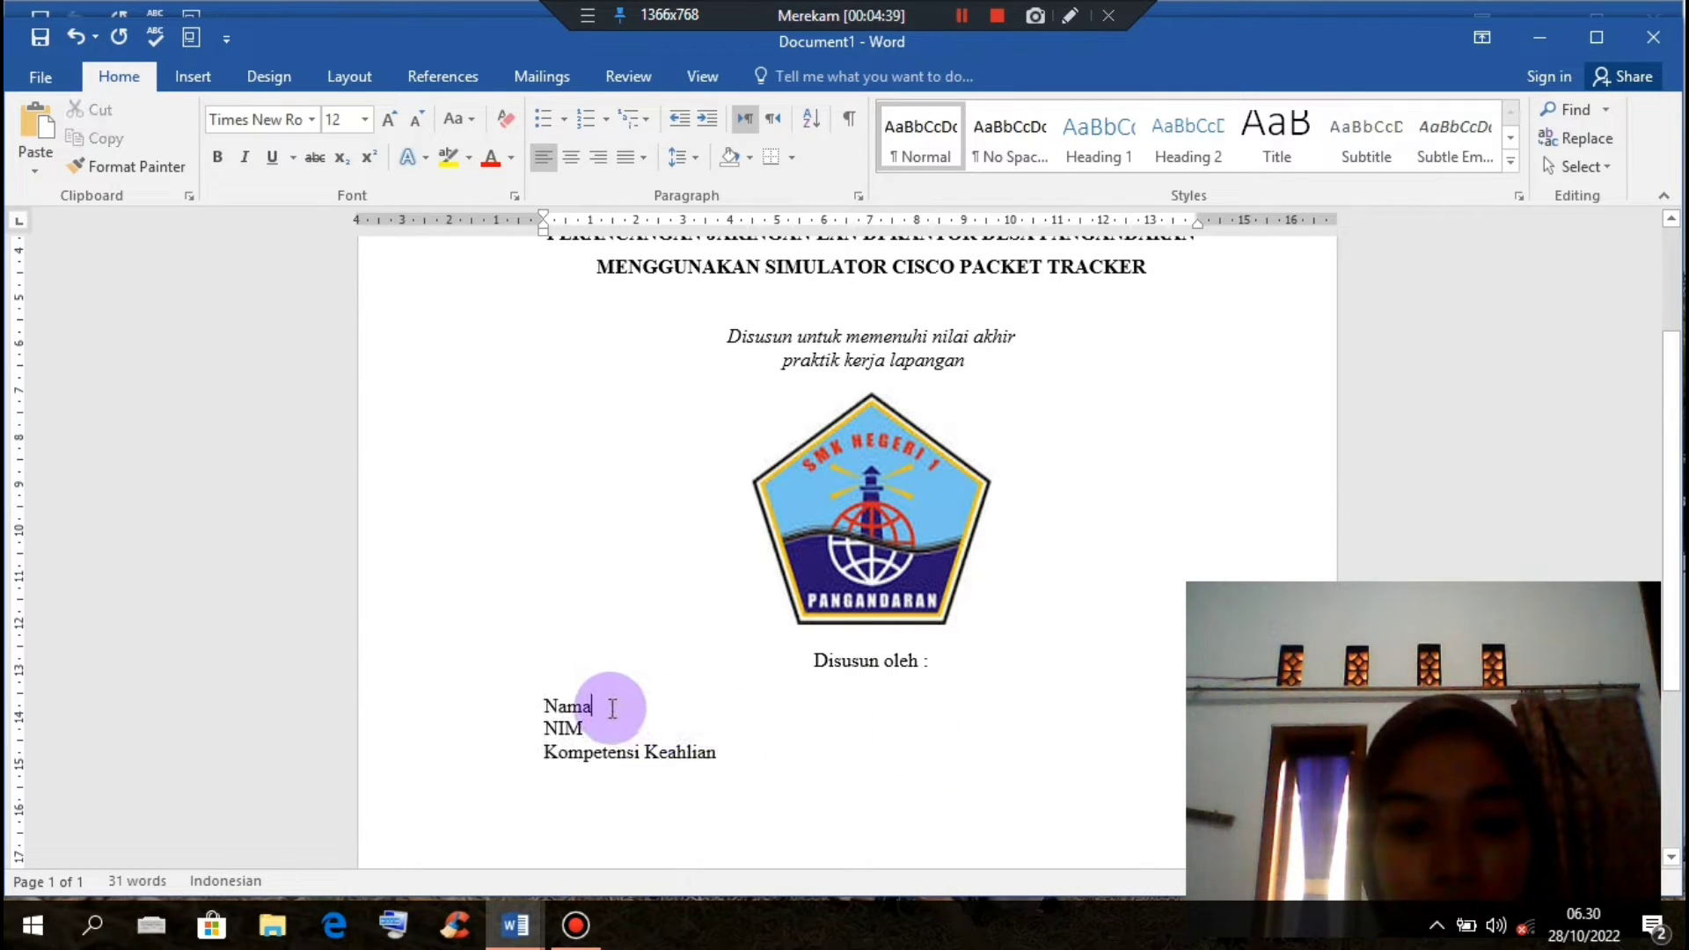
key("Tab")
key("Tab")
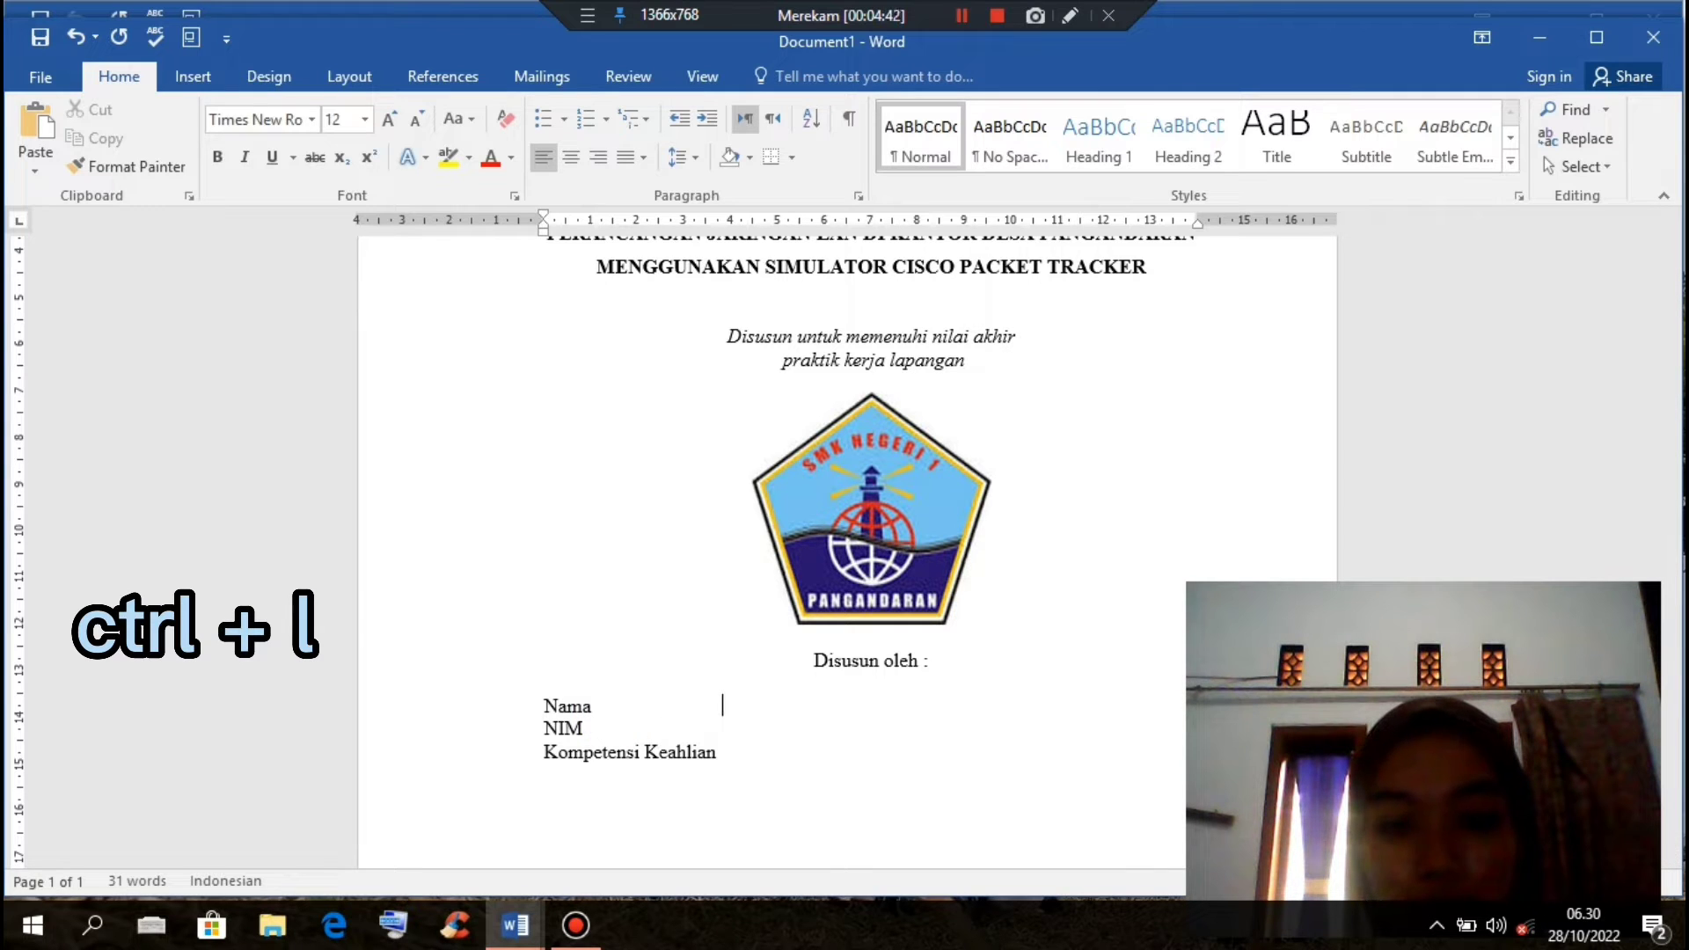
key("Tab")
type(":")
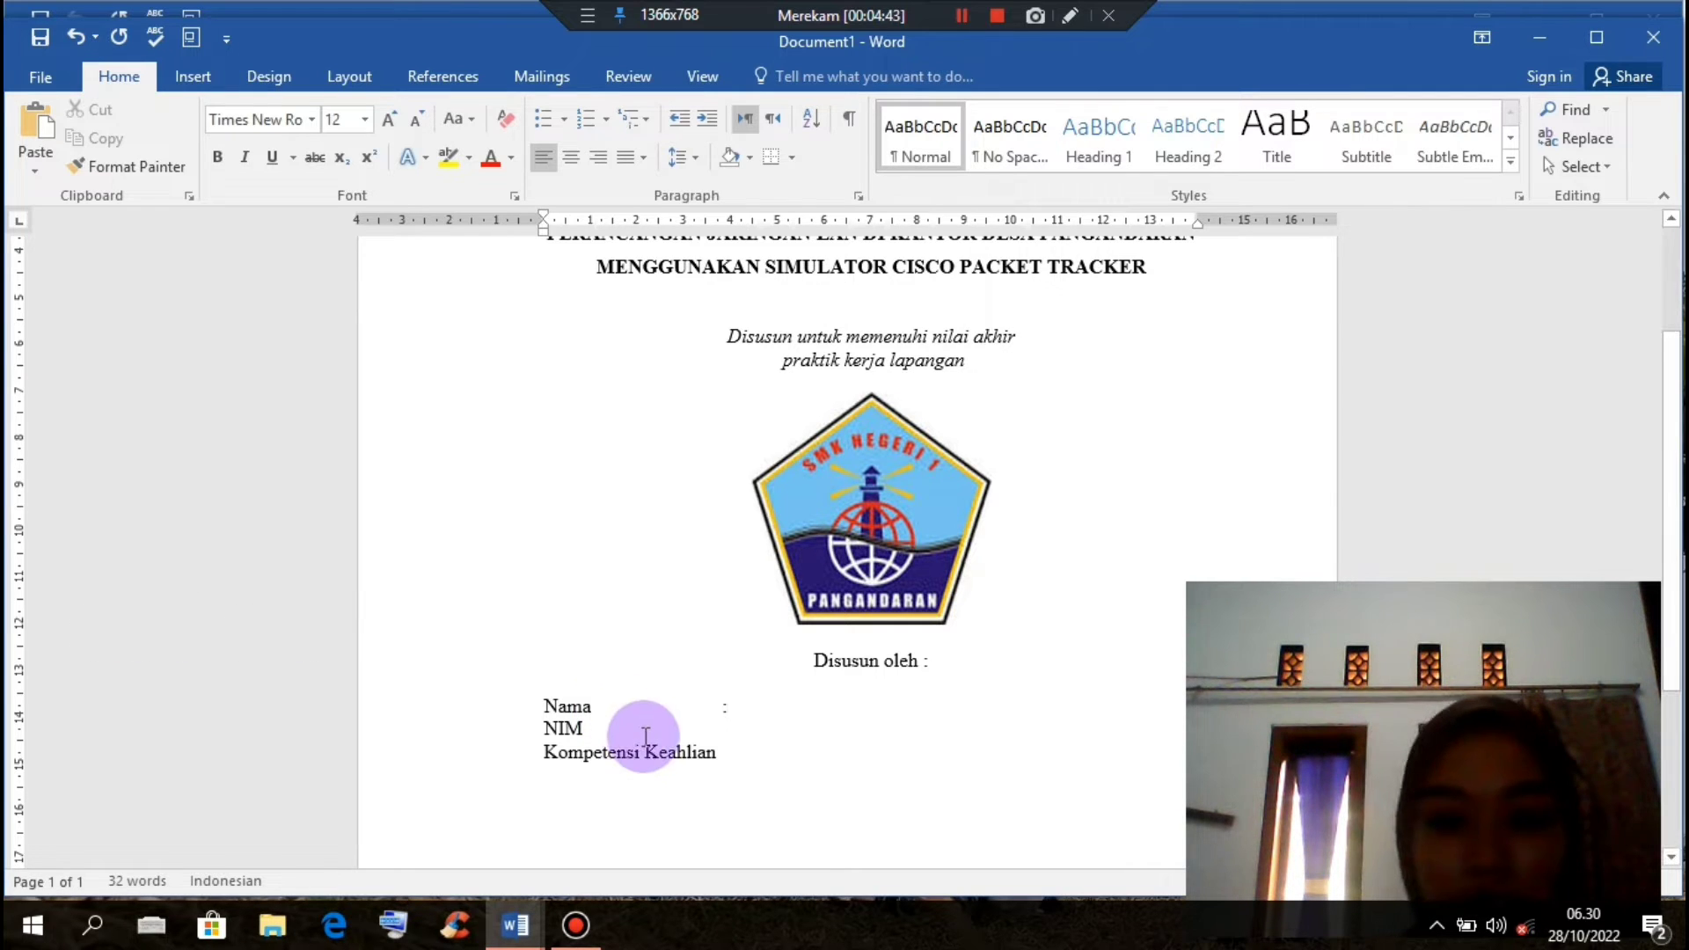
key("Tab")
key("Tab")
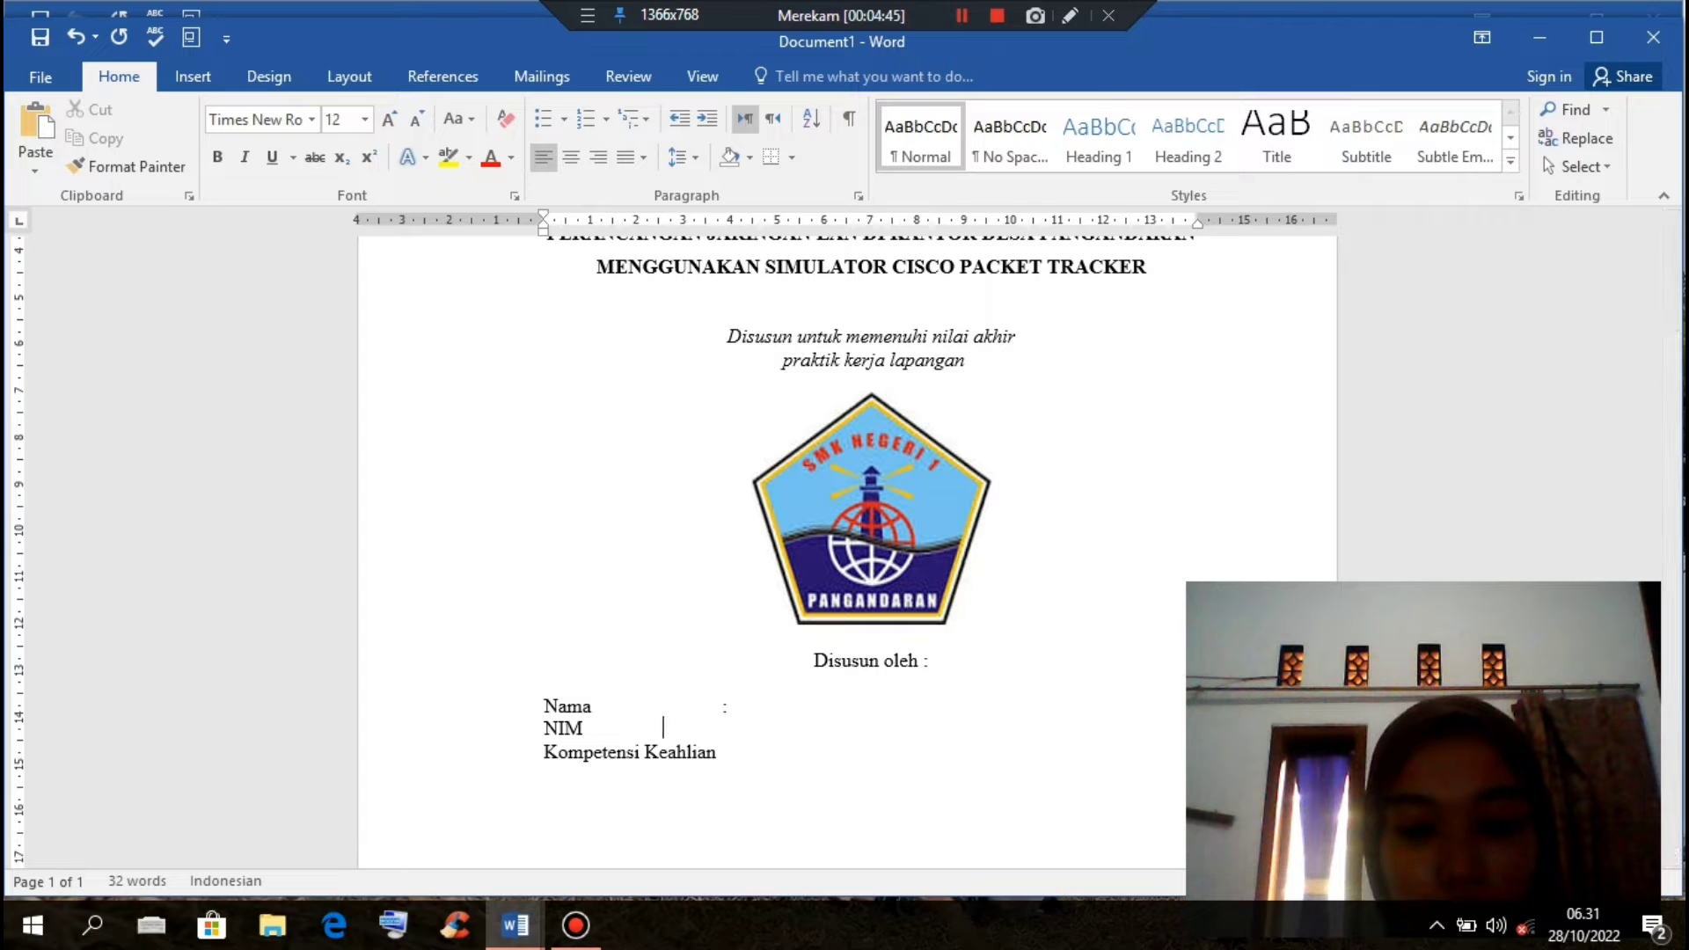
key("Tab")
type(":")
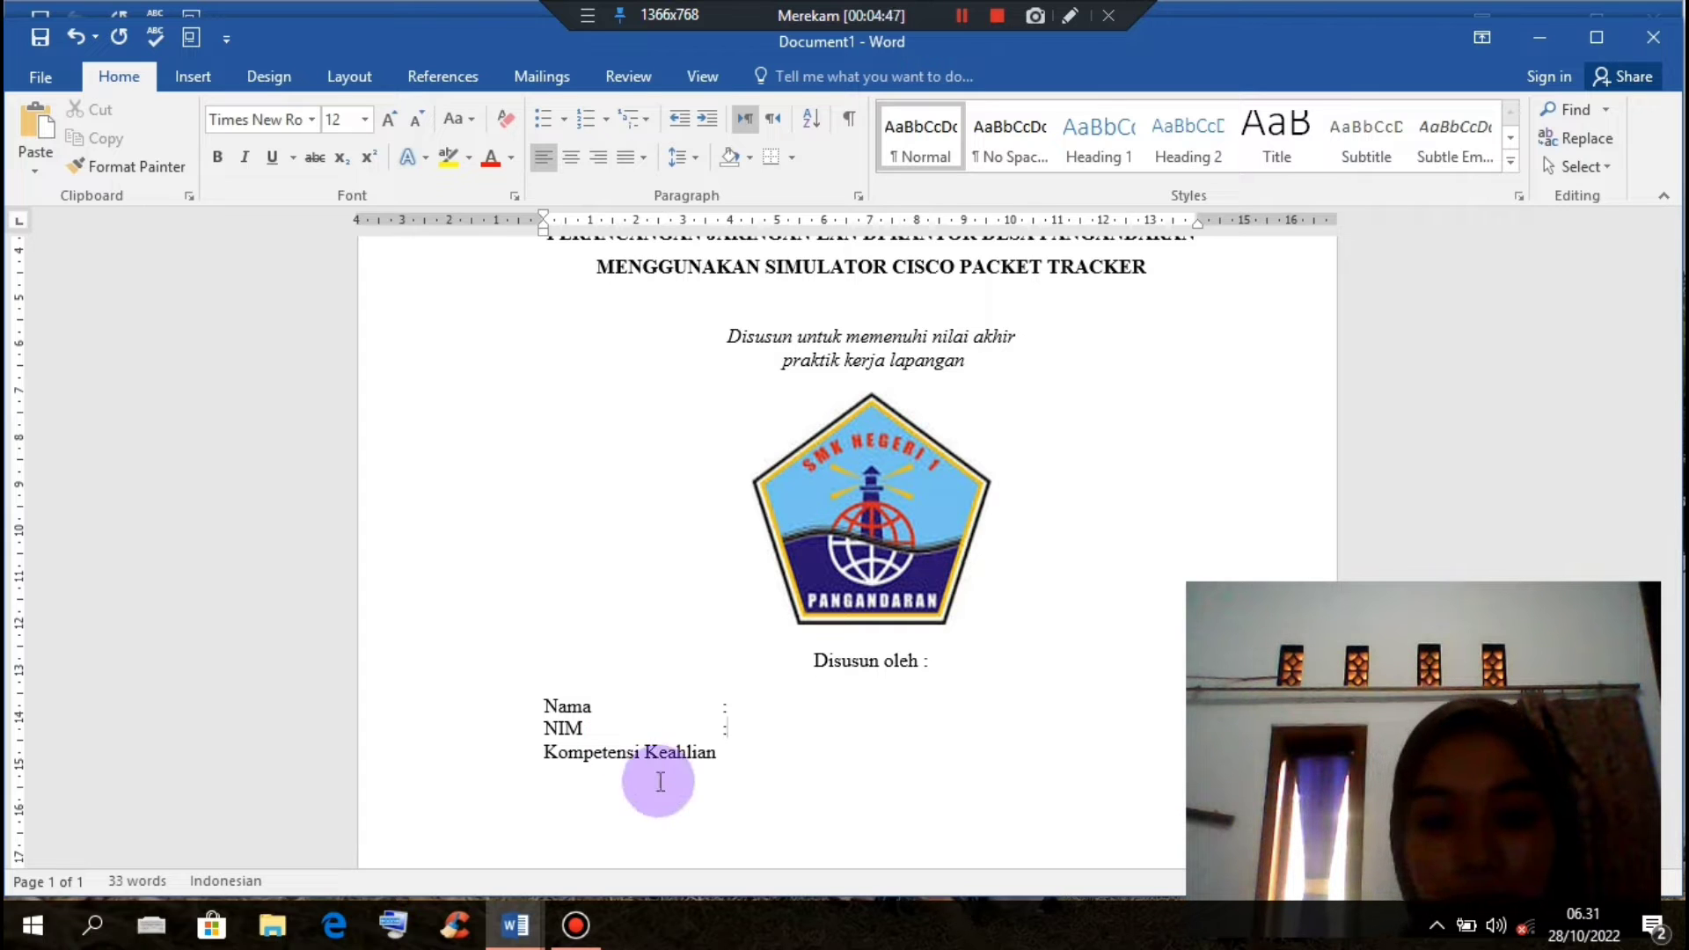
Step: Add a tab-spaced colon after Kompetensi Keahlian
left_click(716, 761)
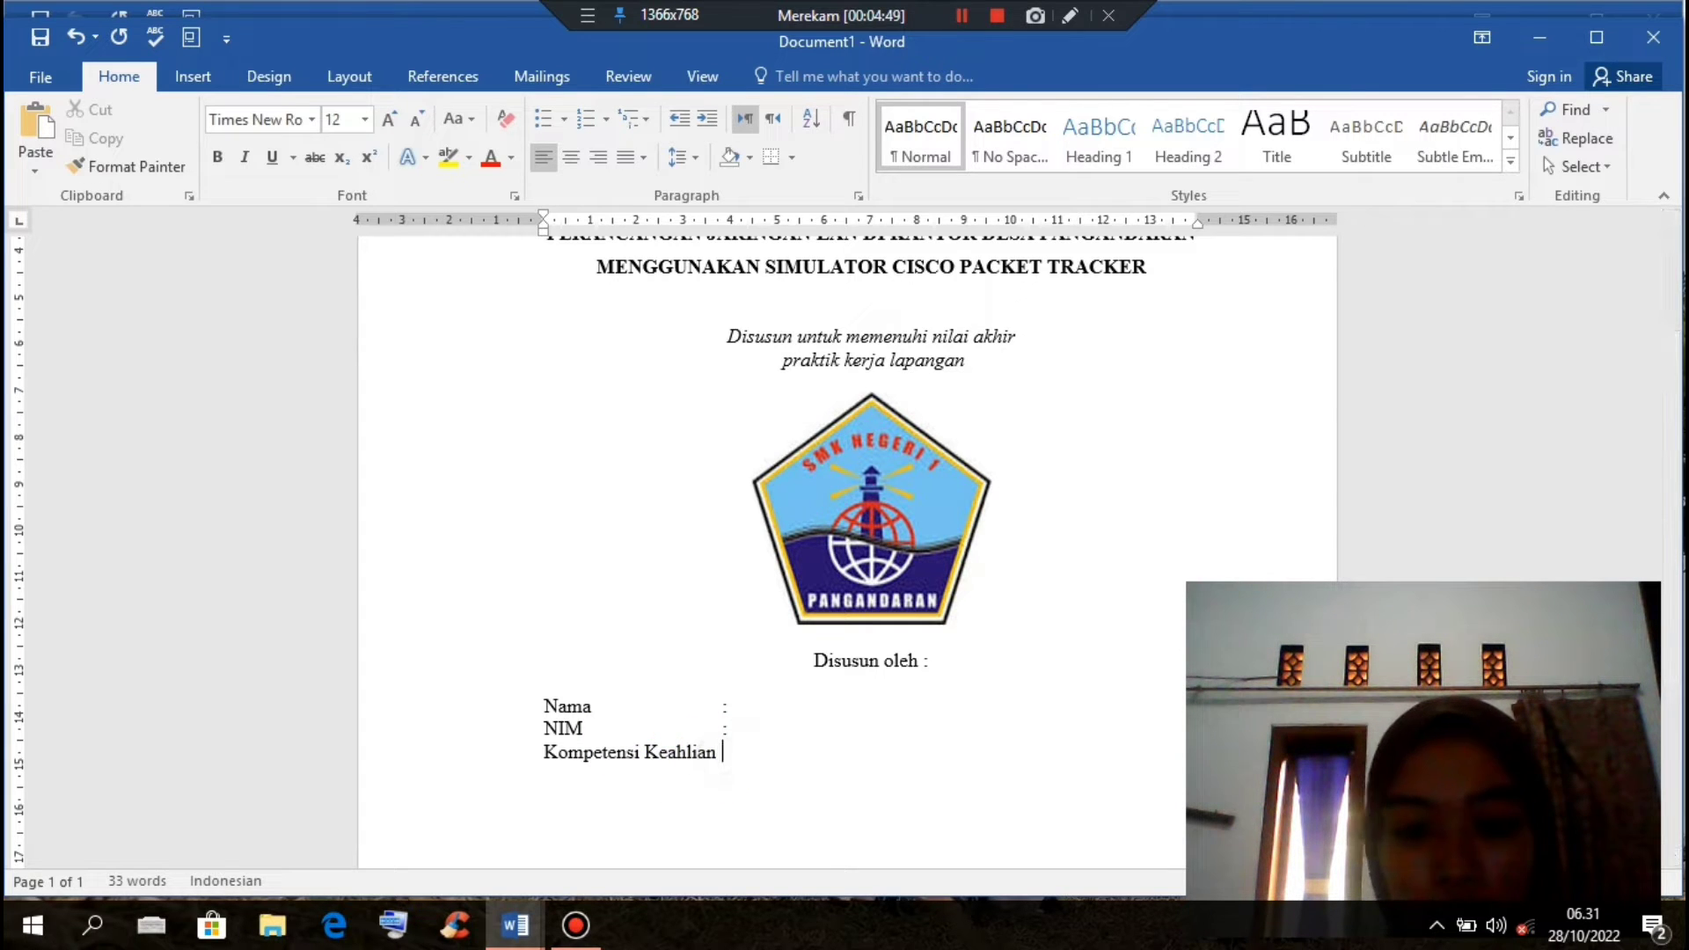
left_click(712, 753)
key("Tab")
type(":")
left_click(733, 706)
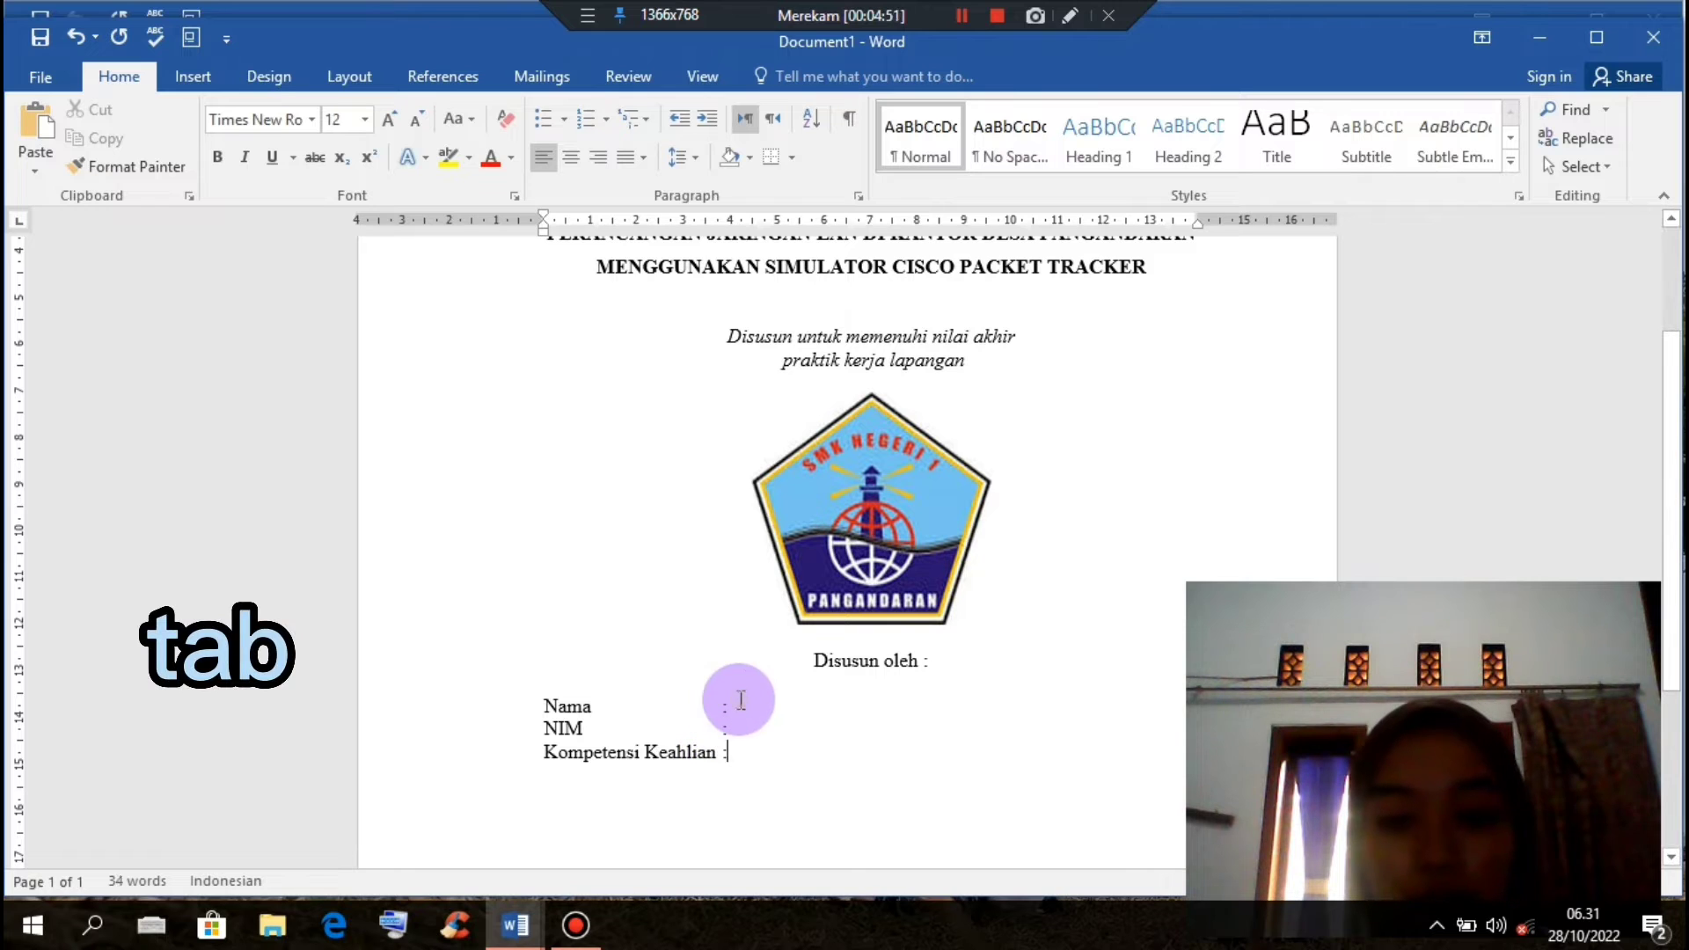
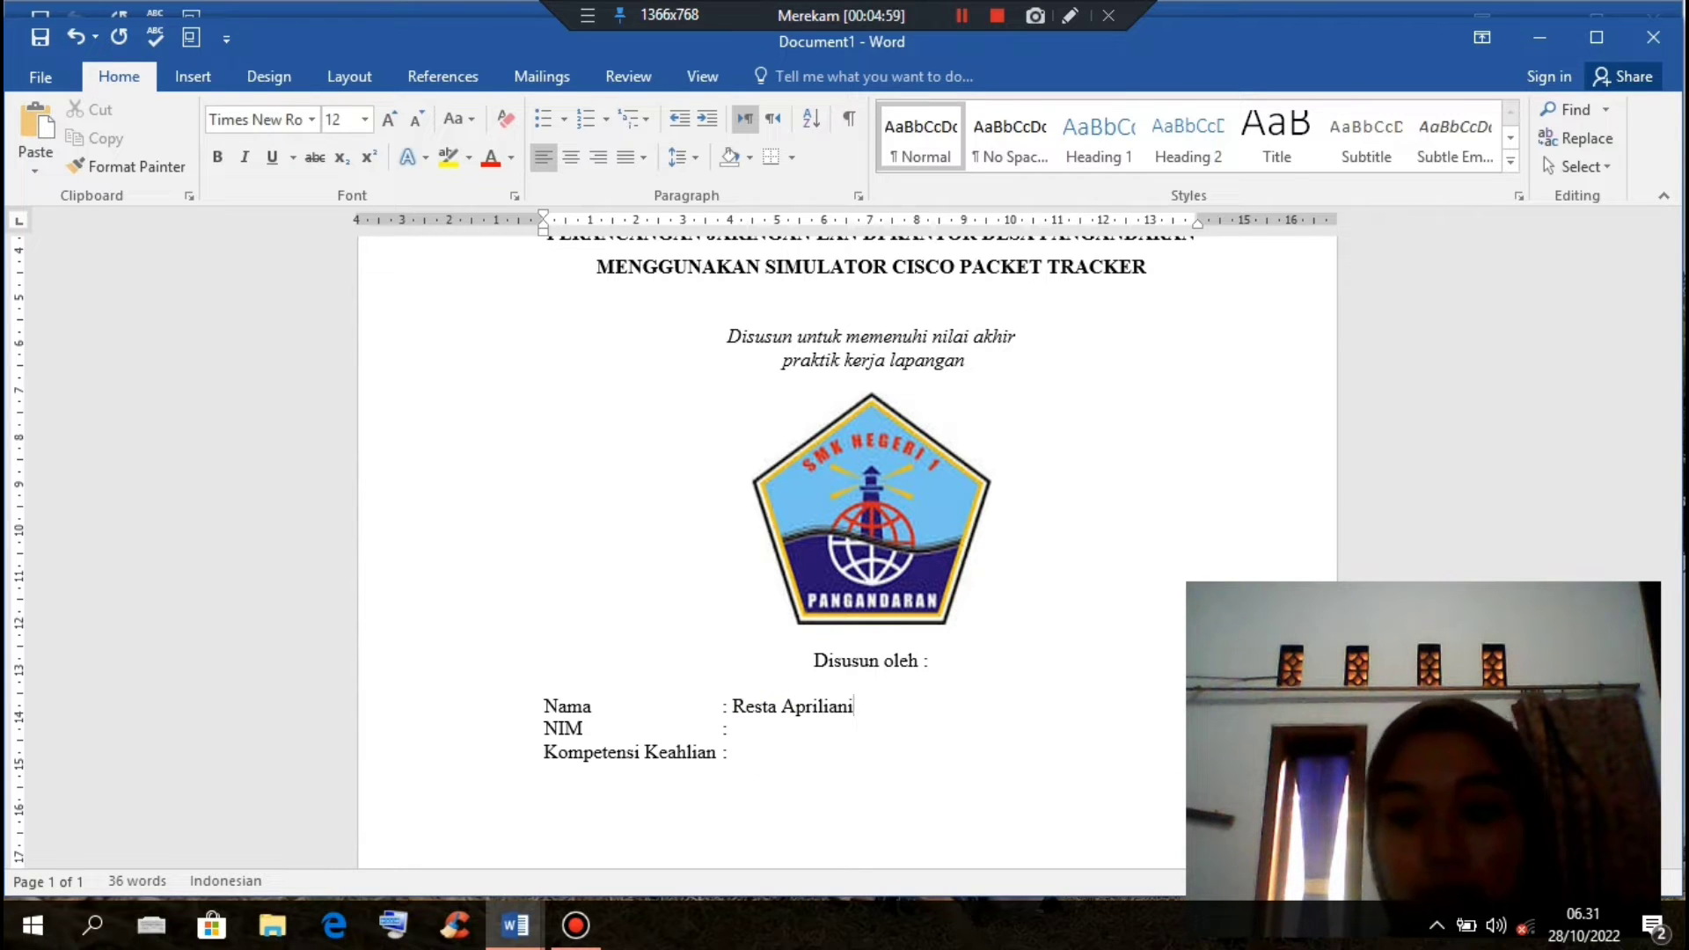
Step: Enter the student's name, the student number and 'Teknik Komputer dan Jaringan' after the Nama, NIM and Kompetensi Keahlian colons
left_click(738, 737)
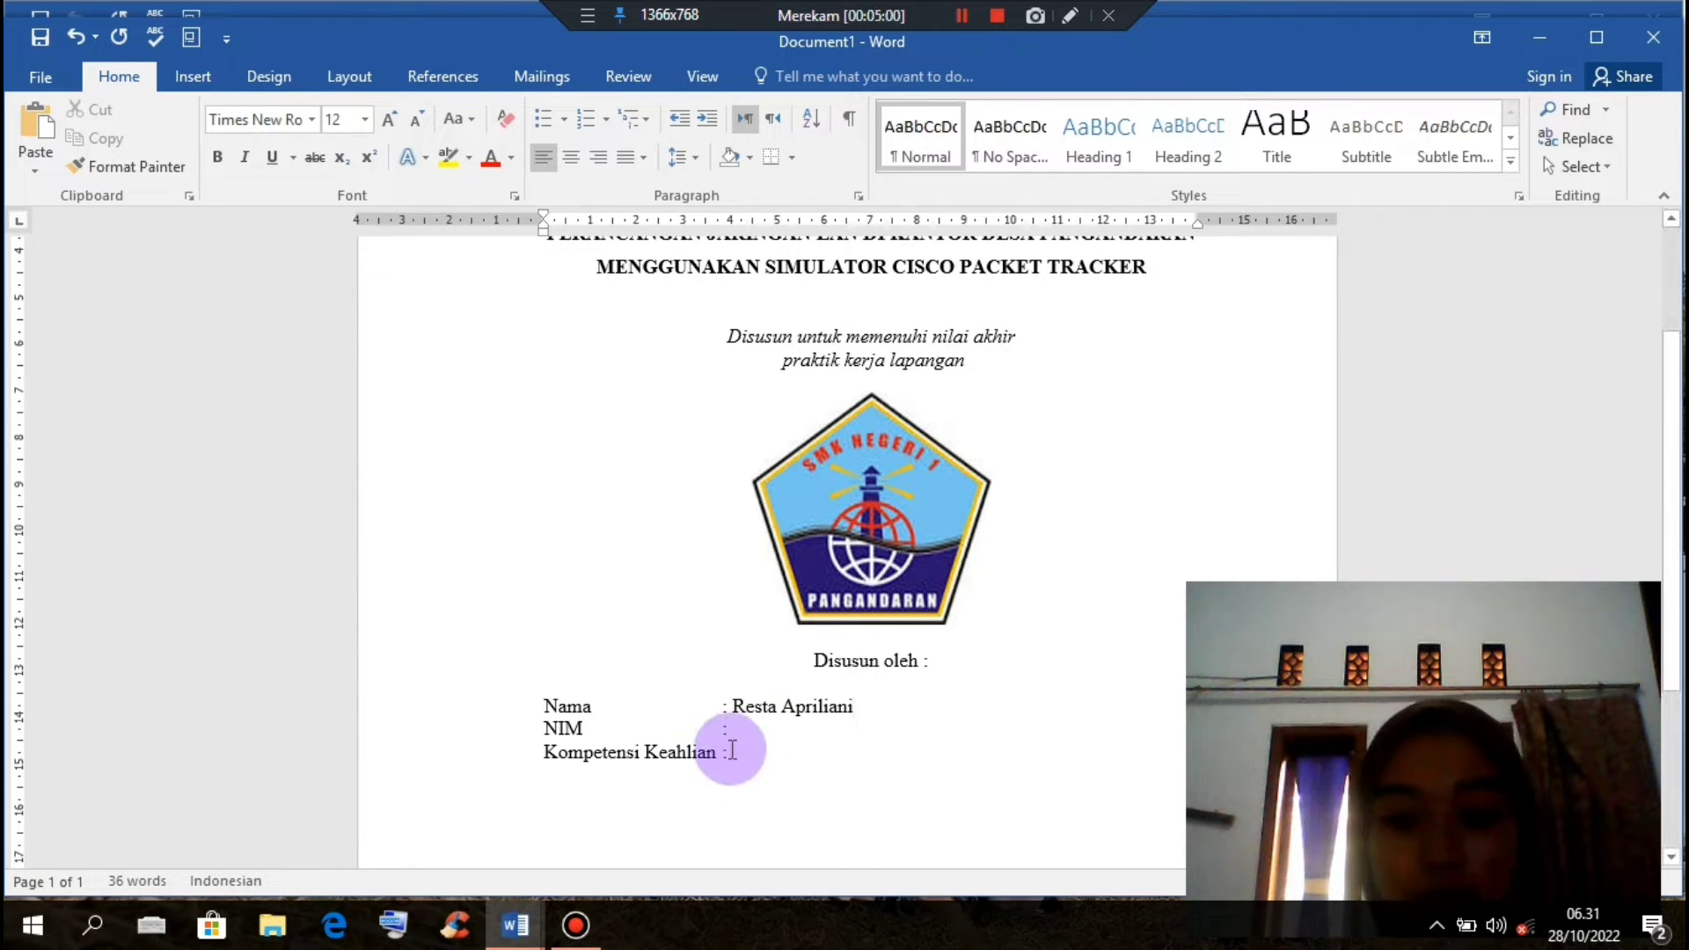
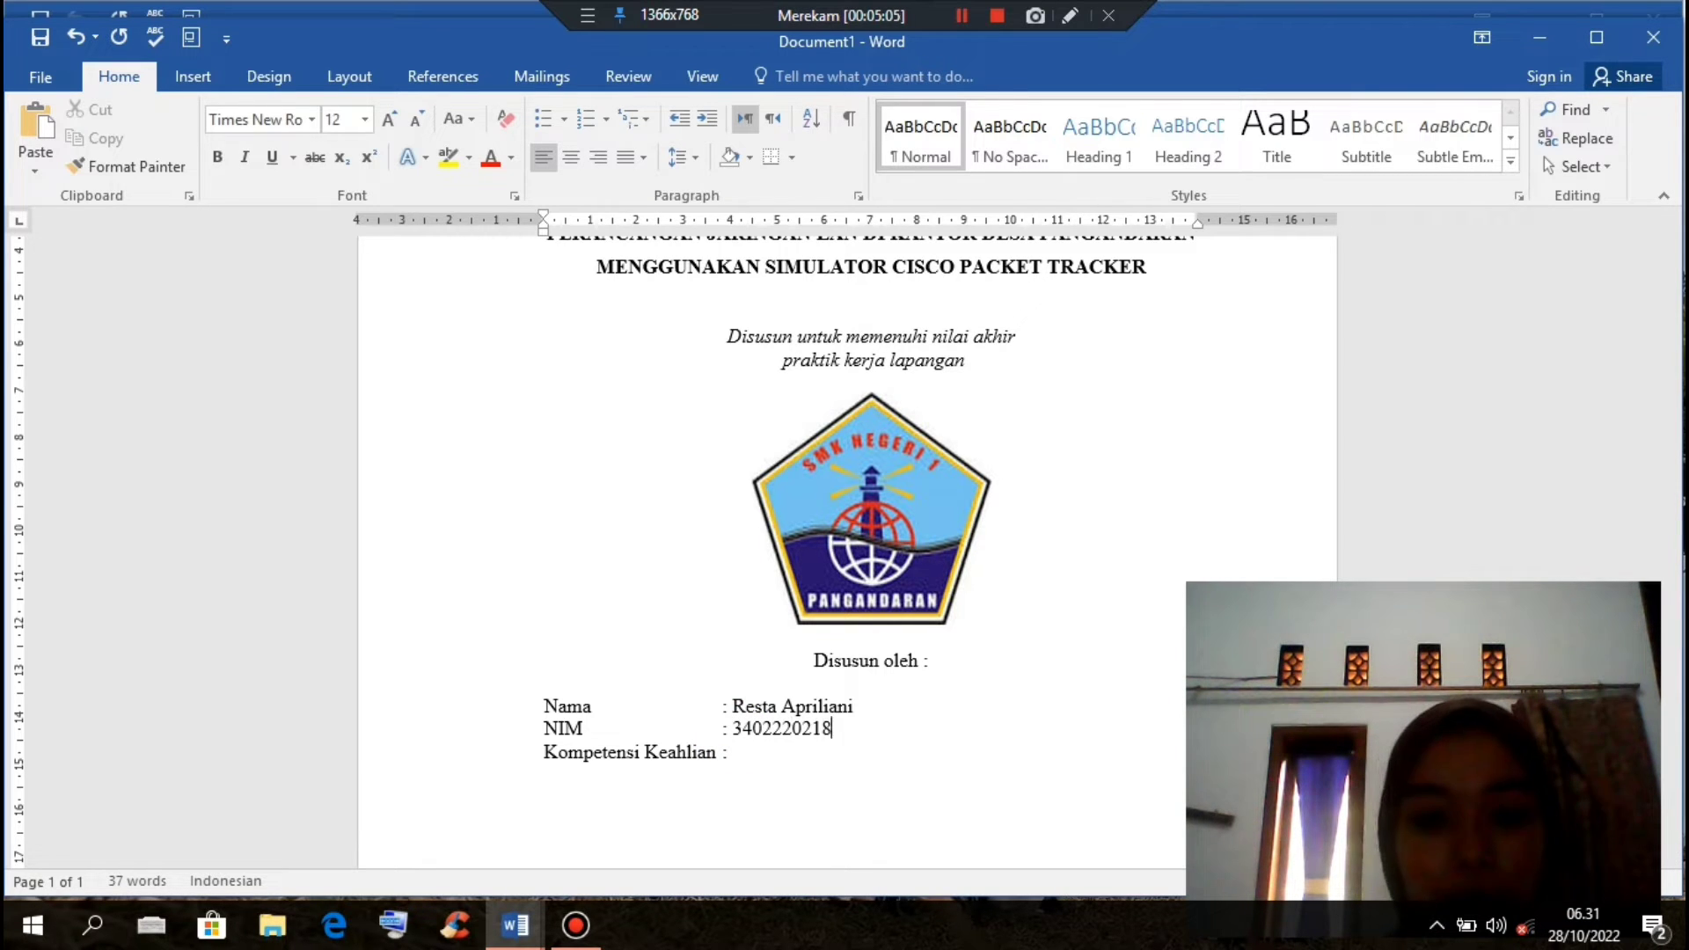
left_click(729, 754)
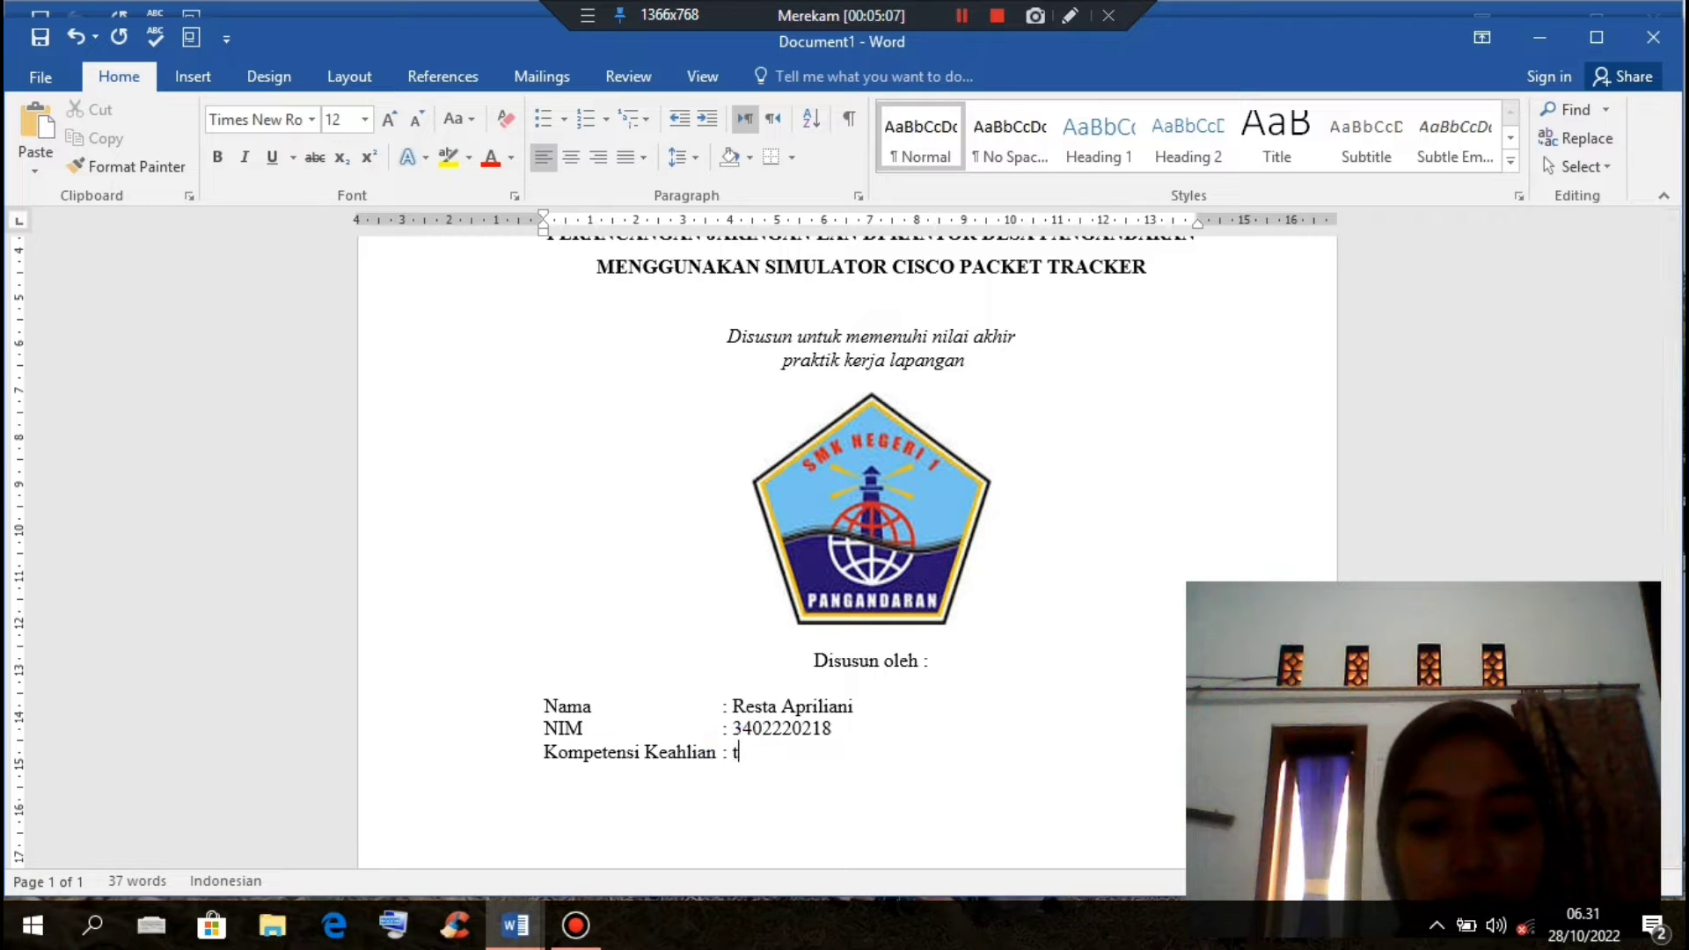
type("t")
key("BackSpace")
type("Te")
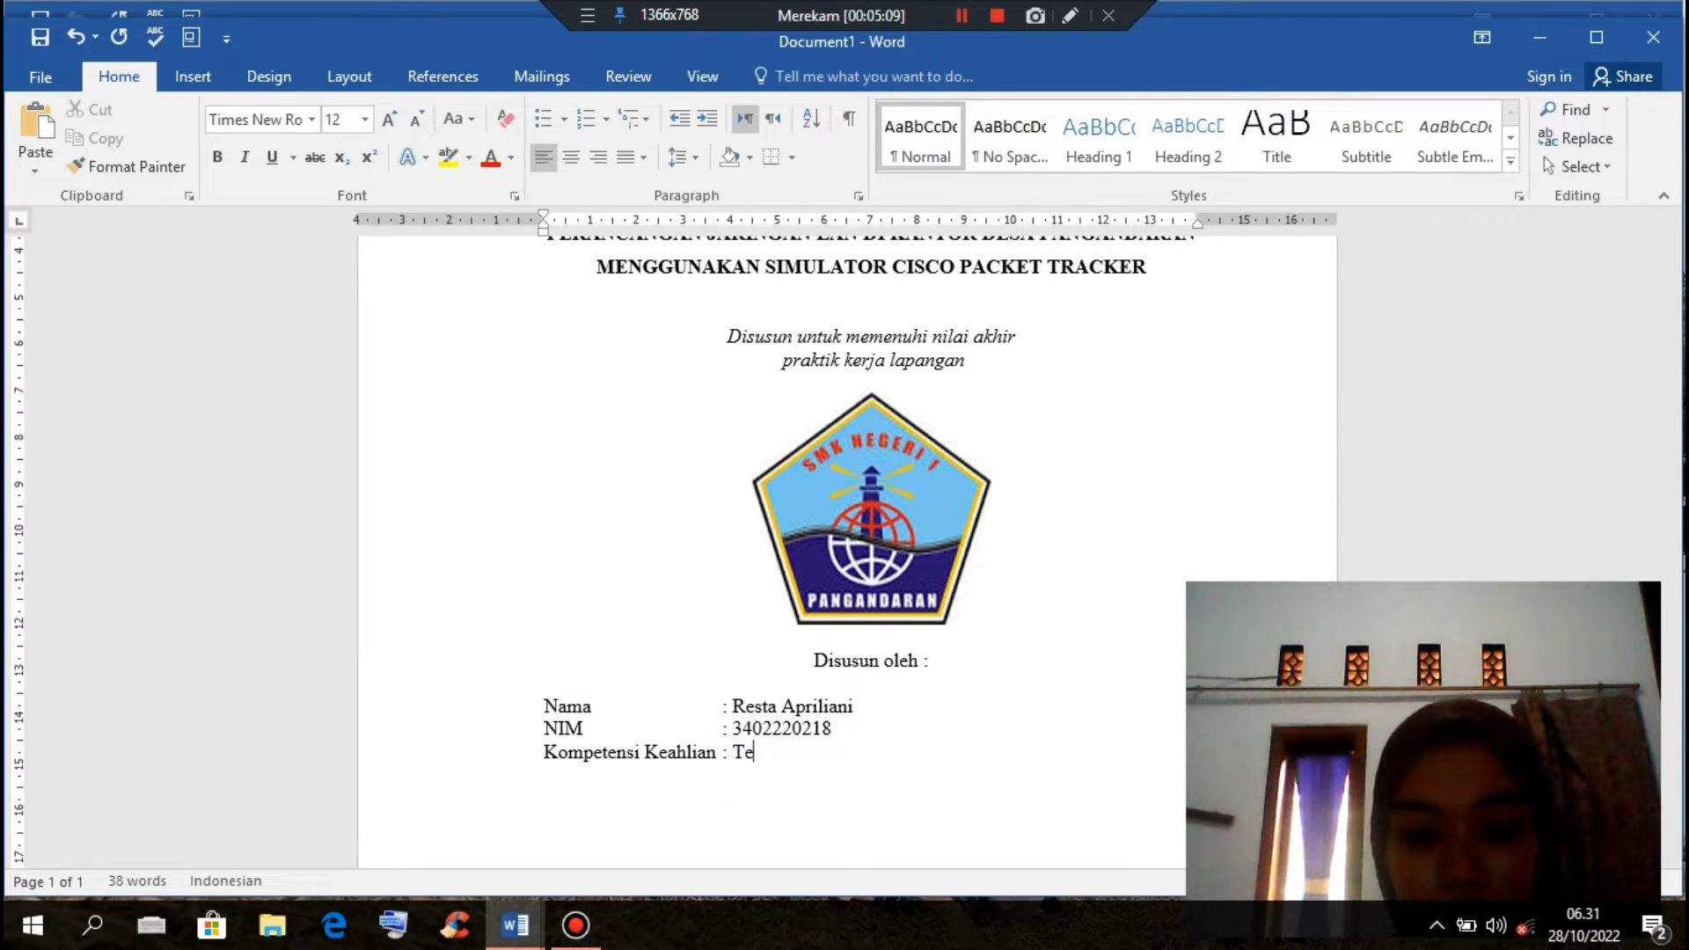
type("knik Kom")
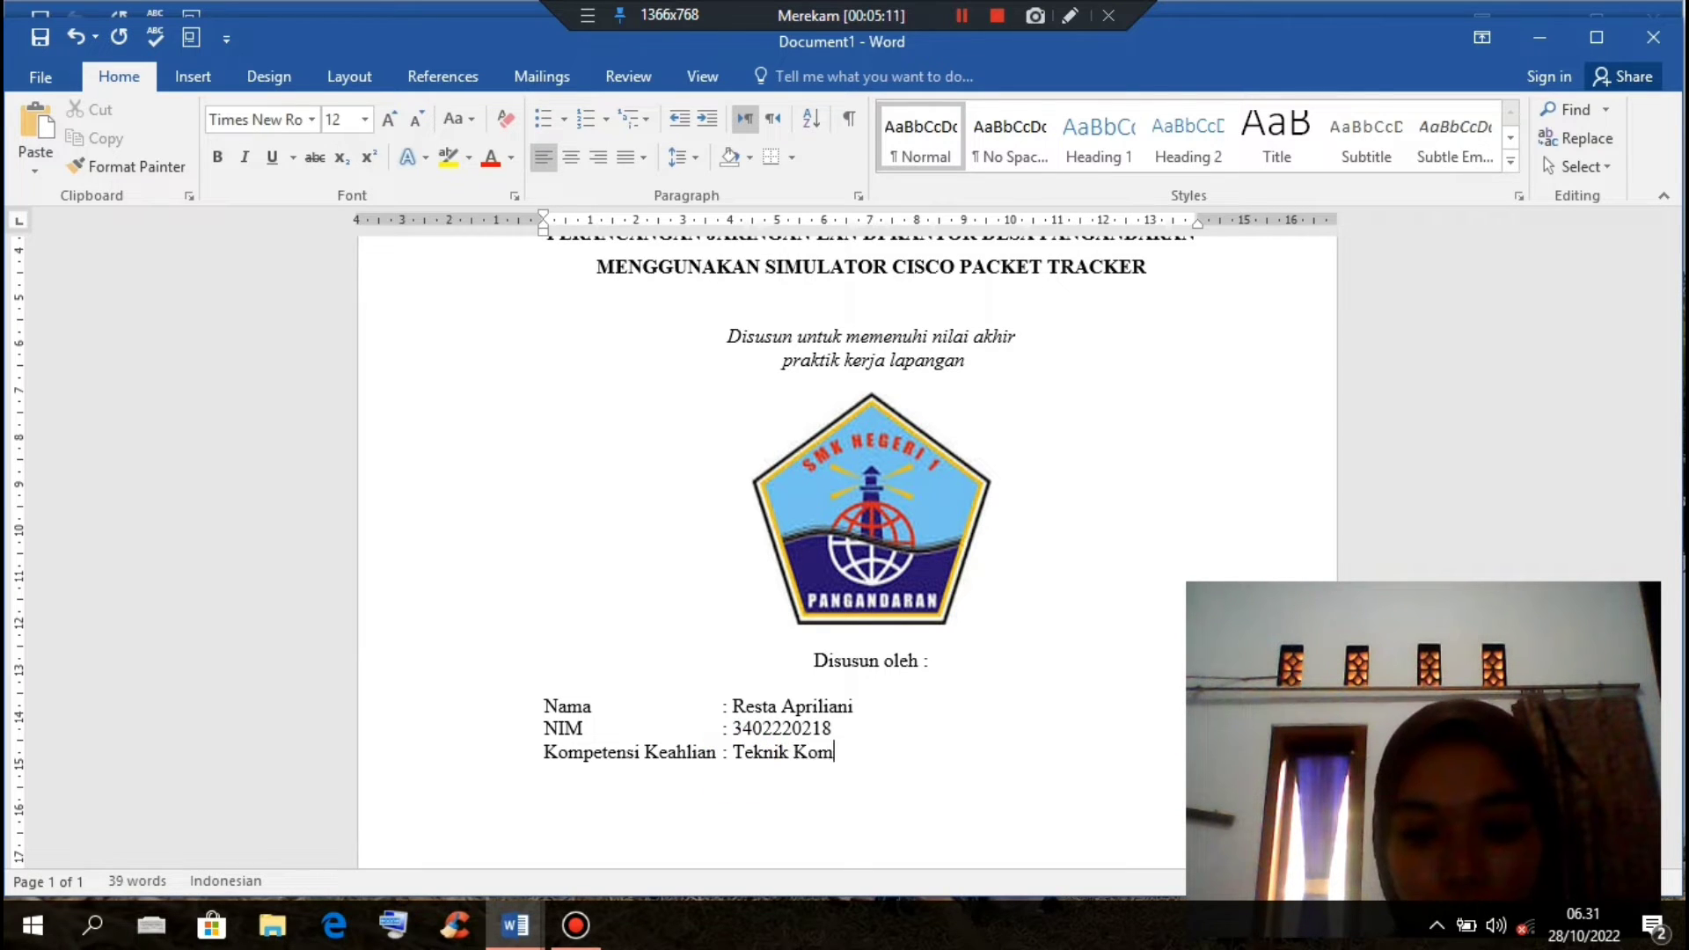
type("puter da")
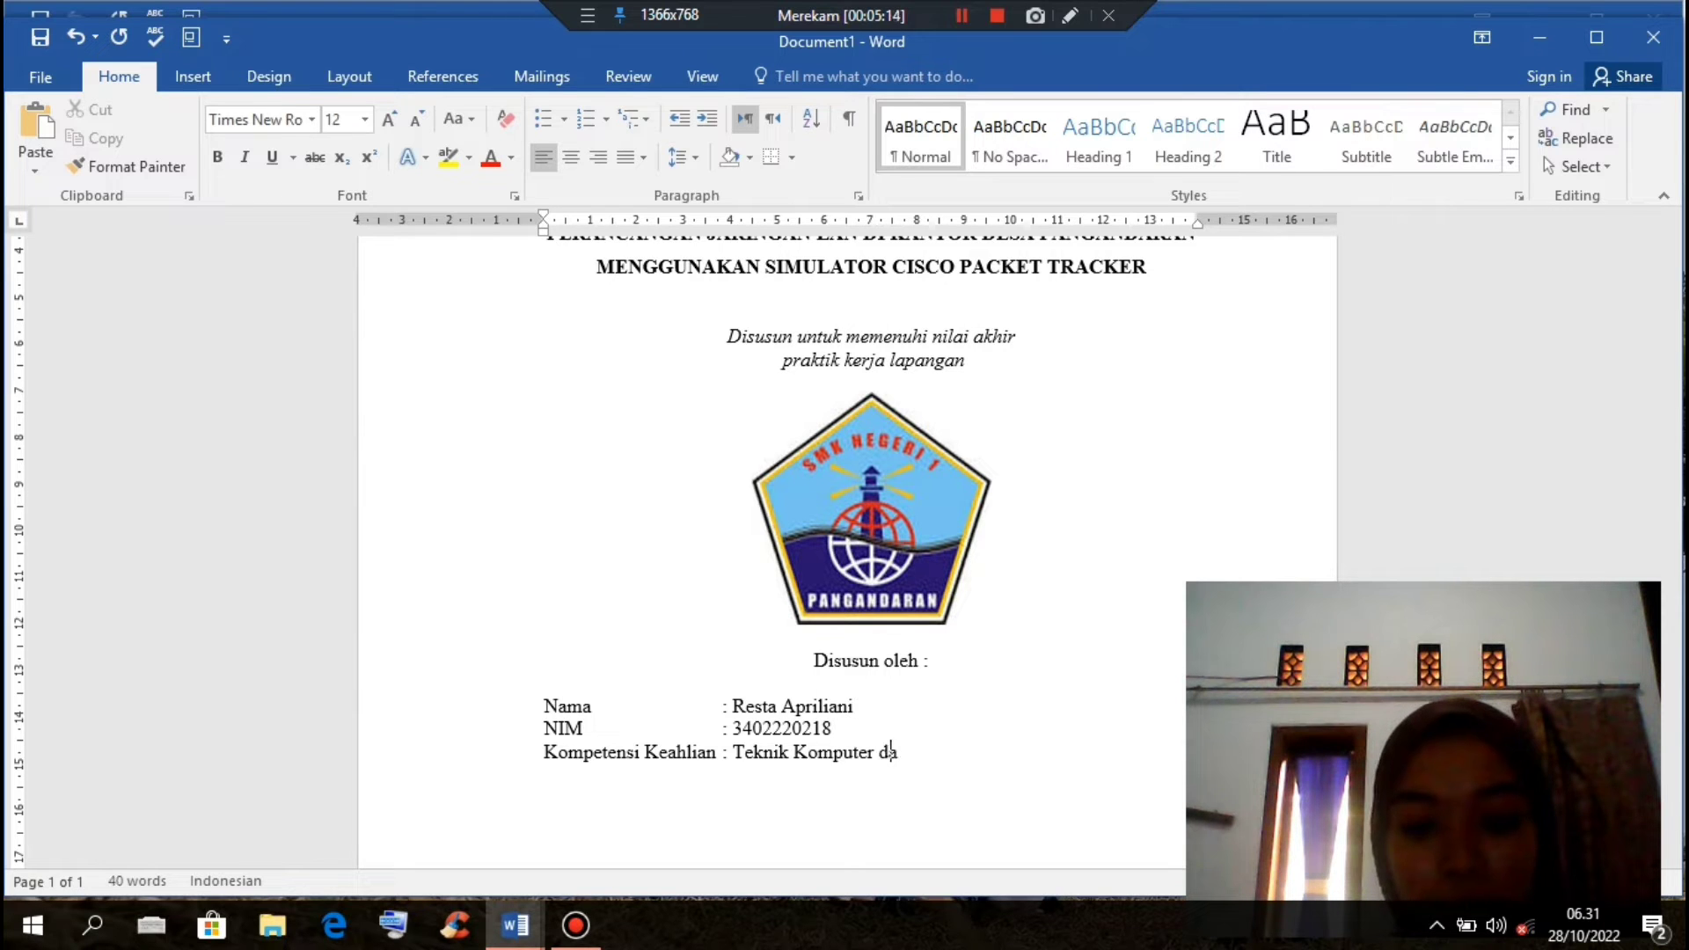
type("n Jari")
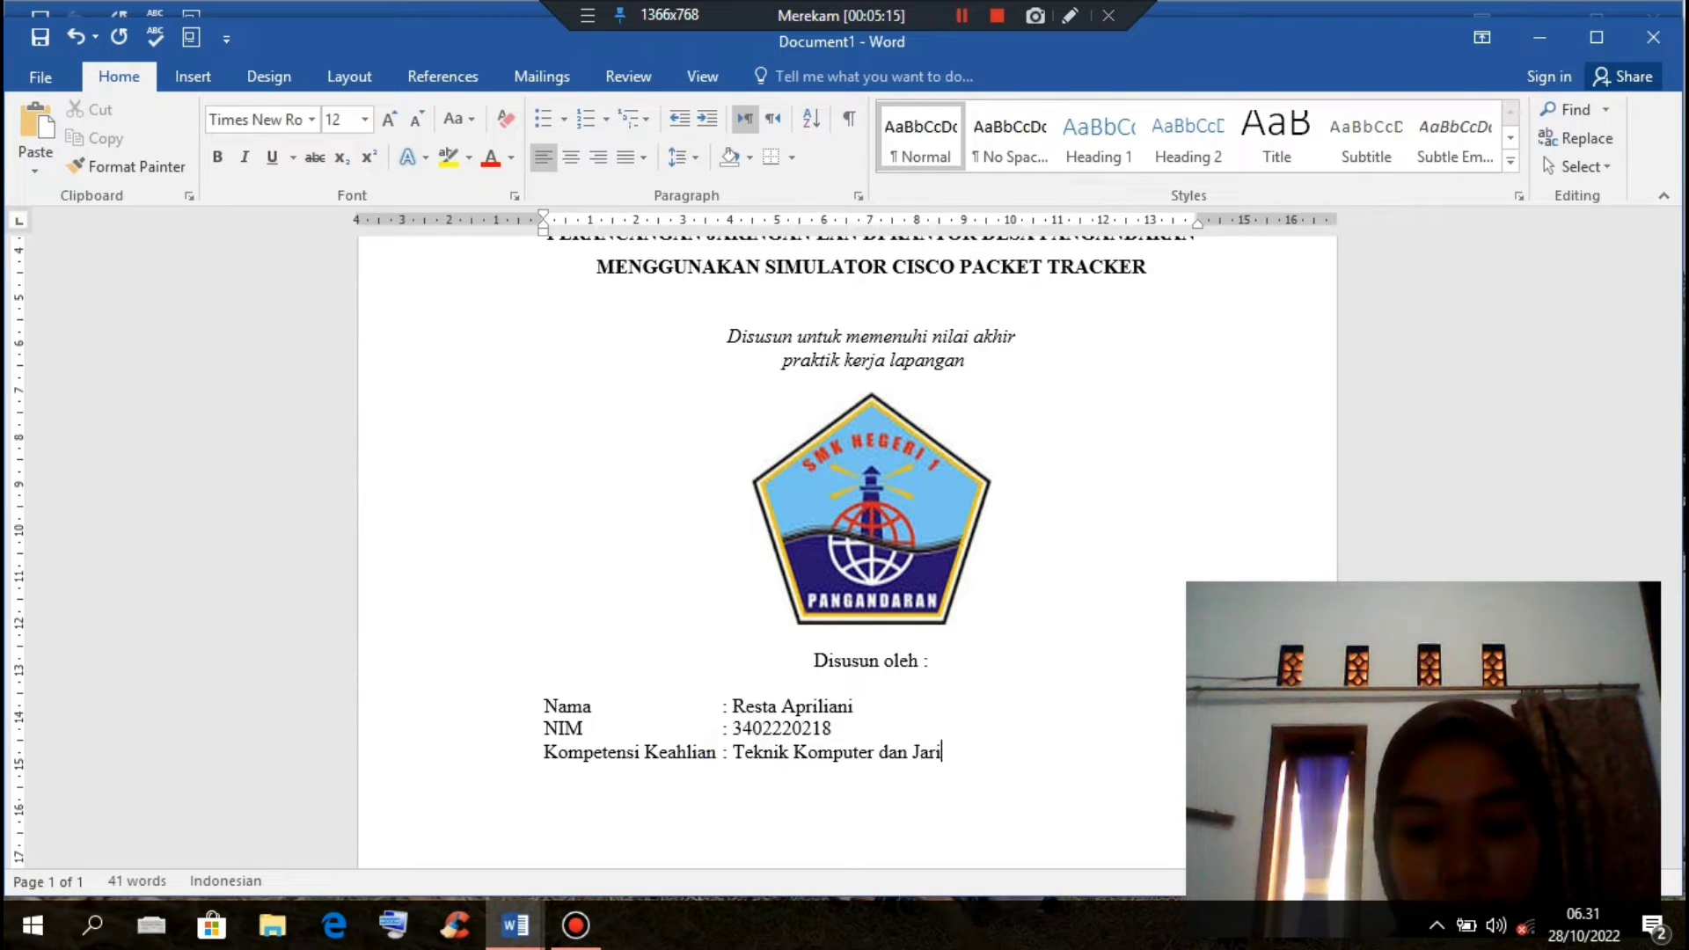
type("ngan")
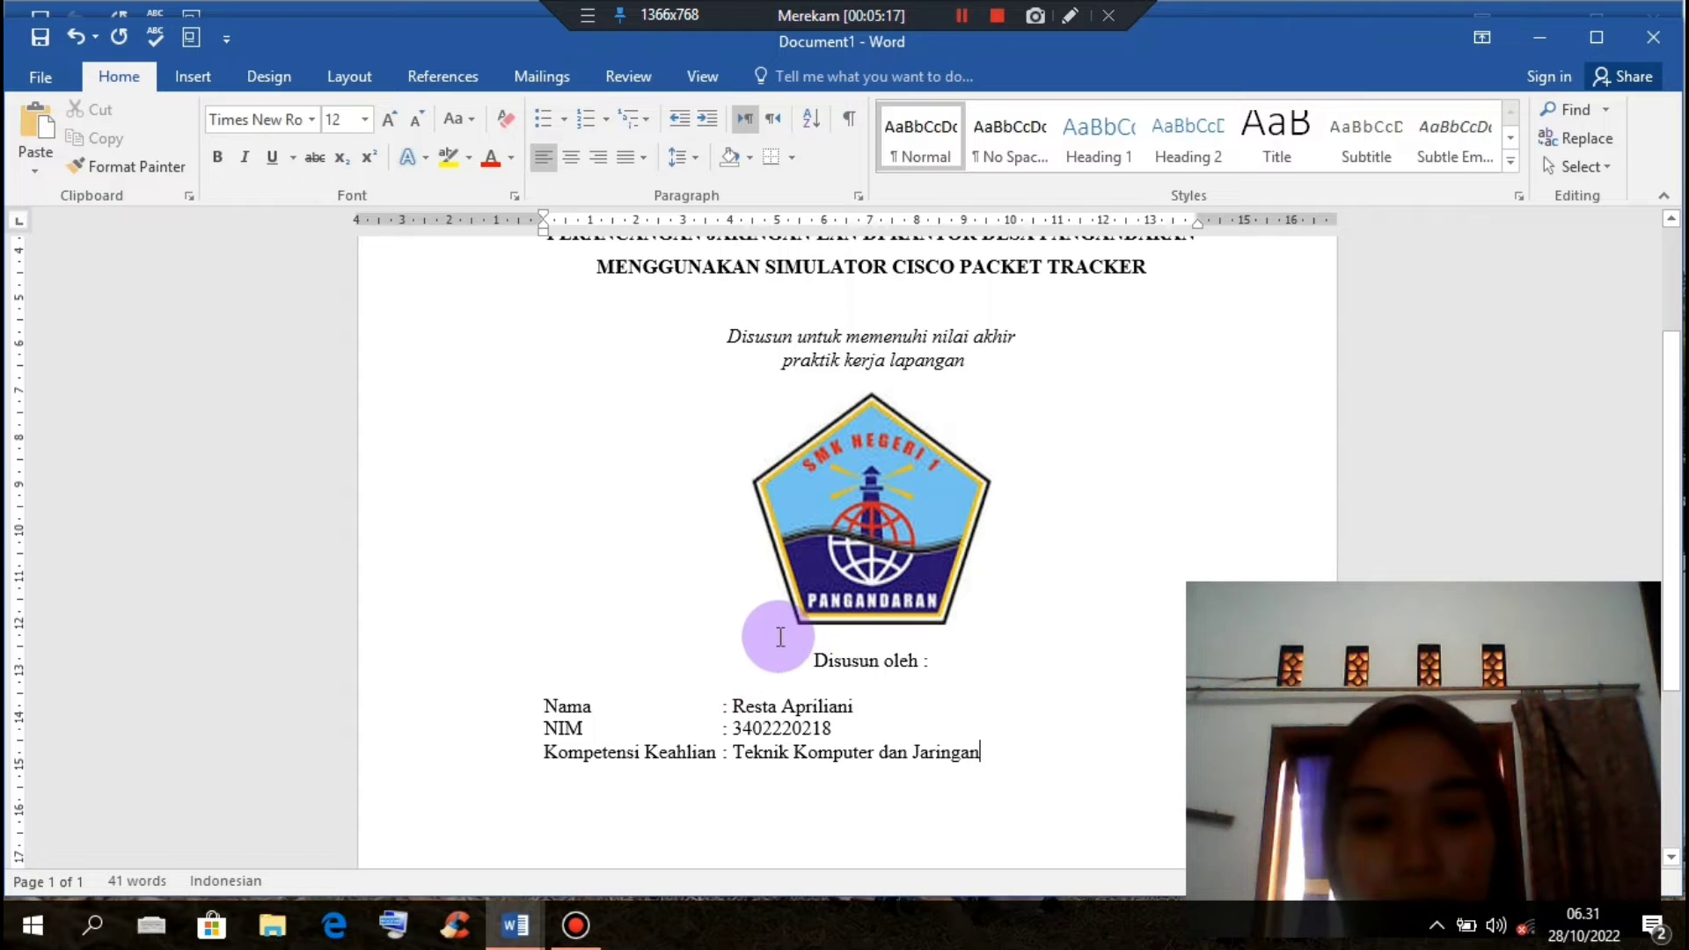
scroll(774, 642, "up", 3)
scroll(778, 636, "down", 5)
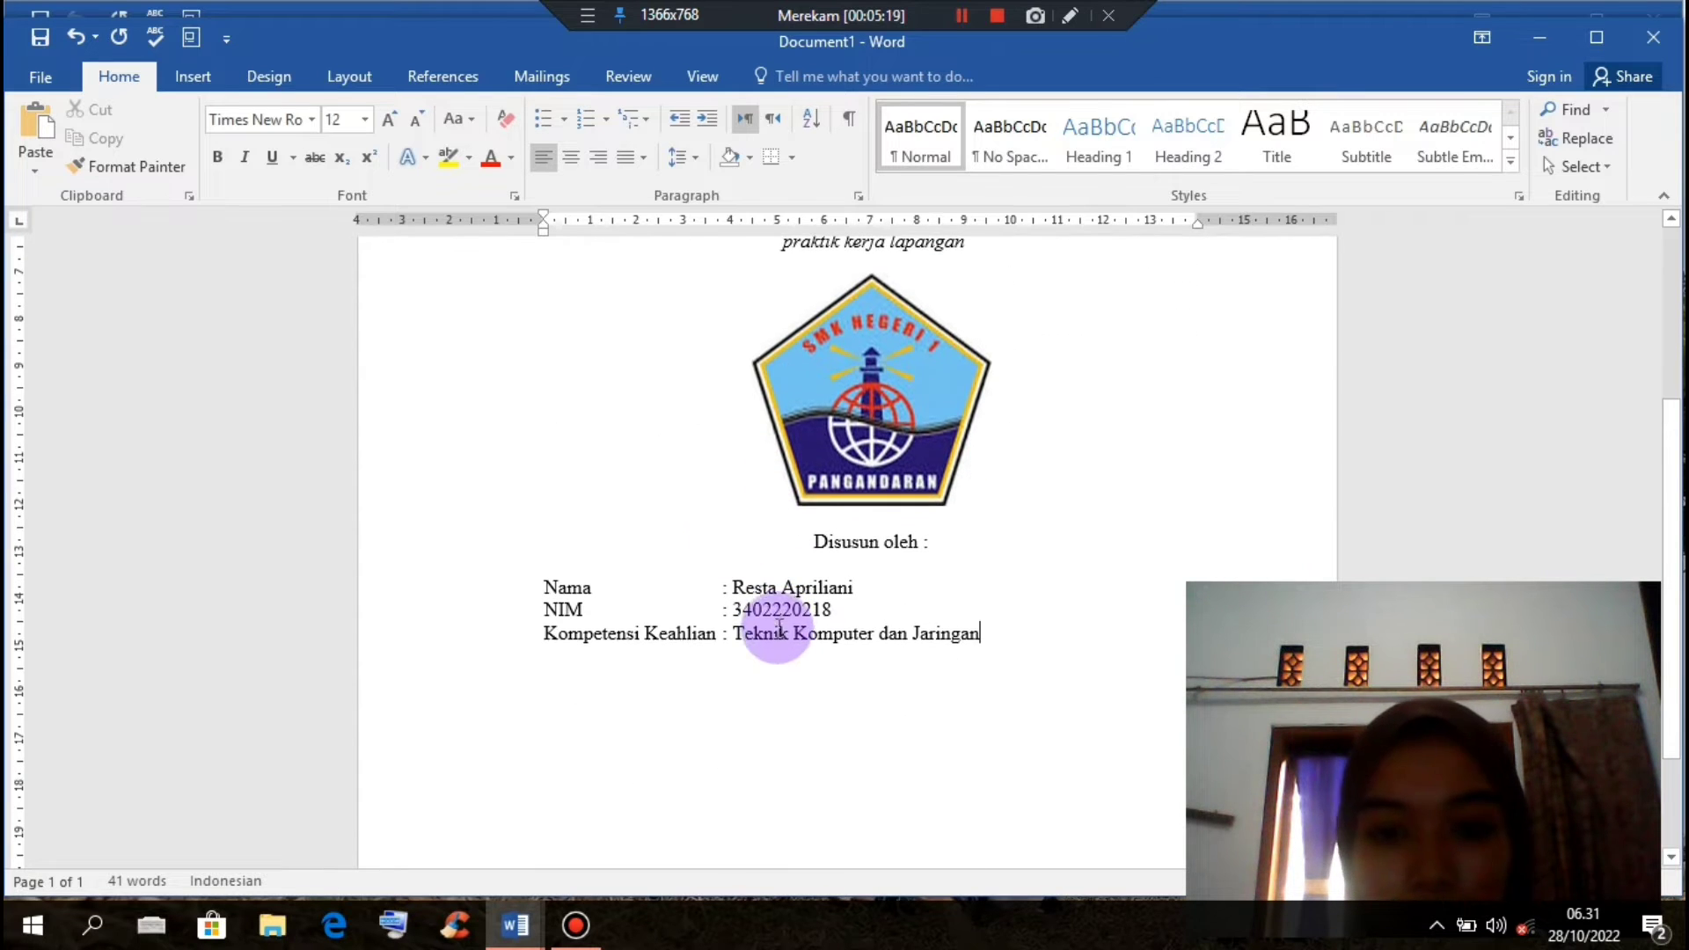
Step: Bold the Disusun oleh block, tab the Nama and NIM colons into line, and add a blank line after 'Disusun oleh :'
left_click_drag(806, 530, 1065, 656)
key("ctrl+b")
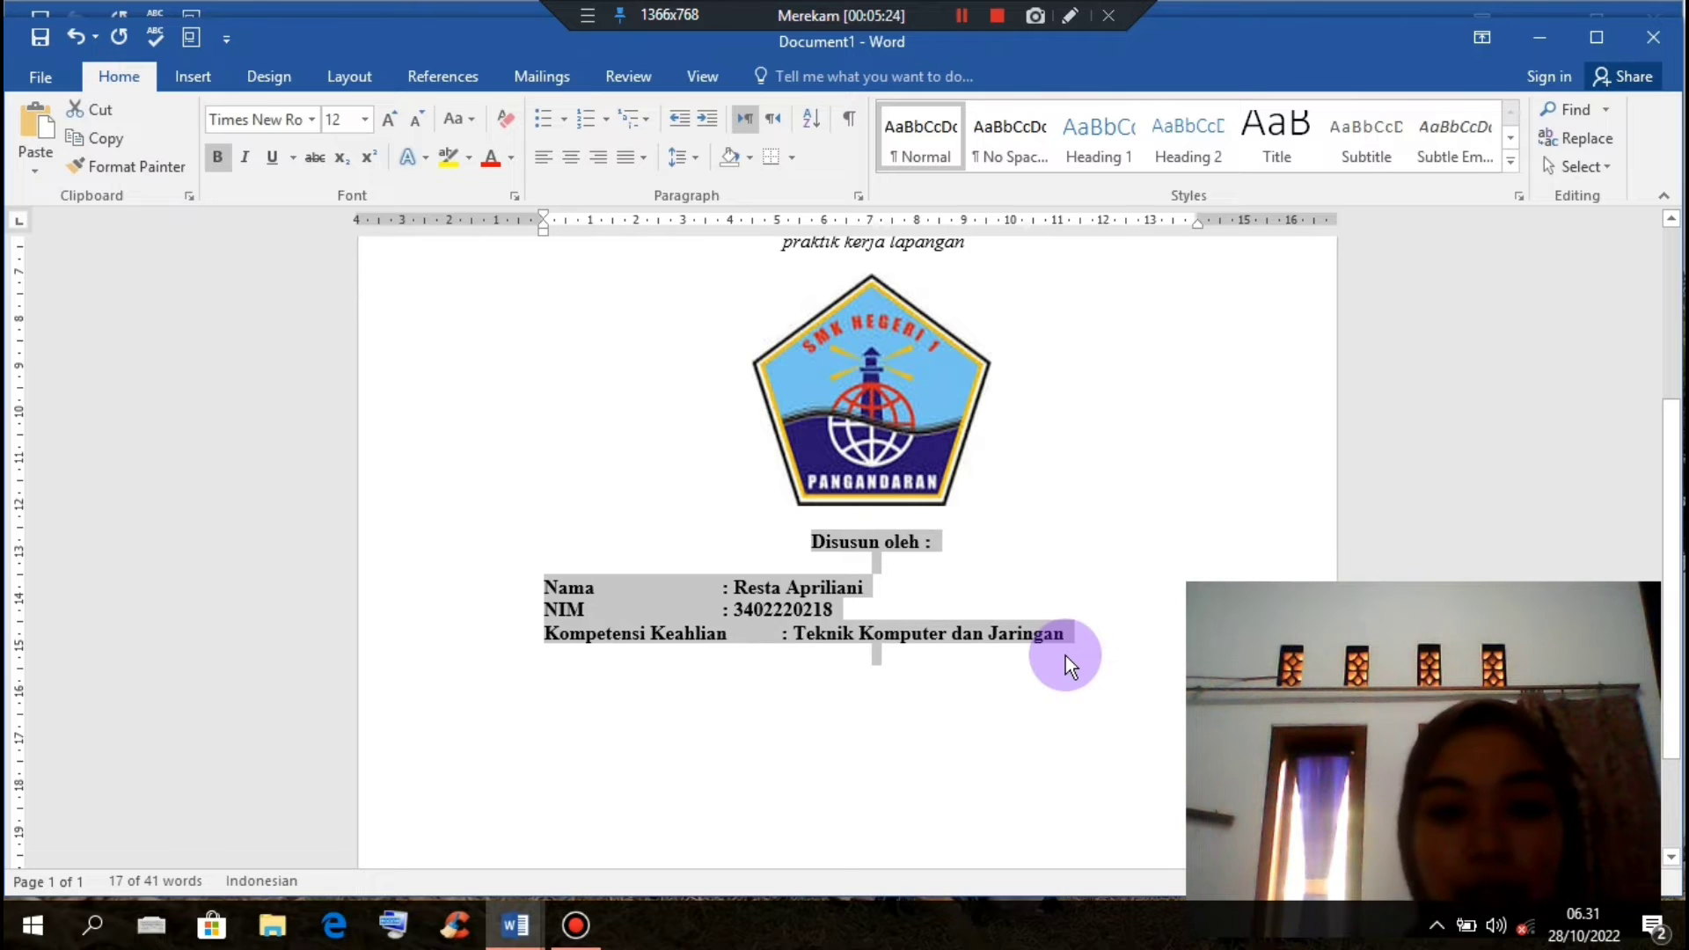
left_click(723, 609)
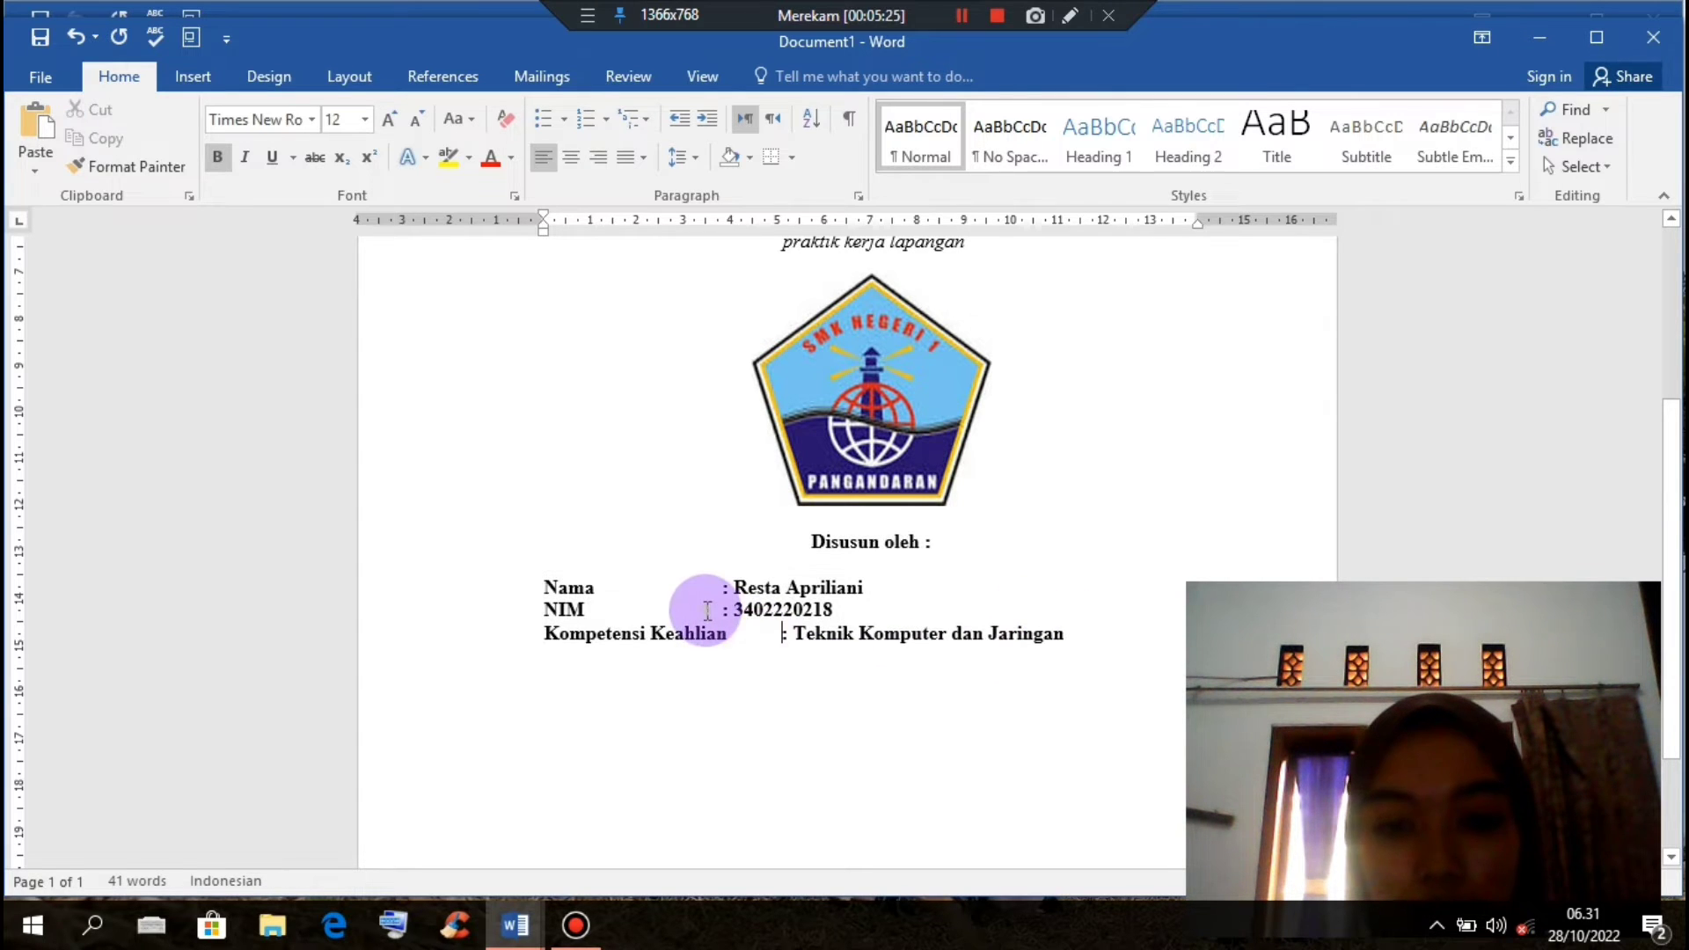
key("Tab")
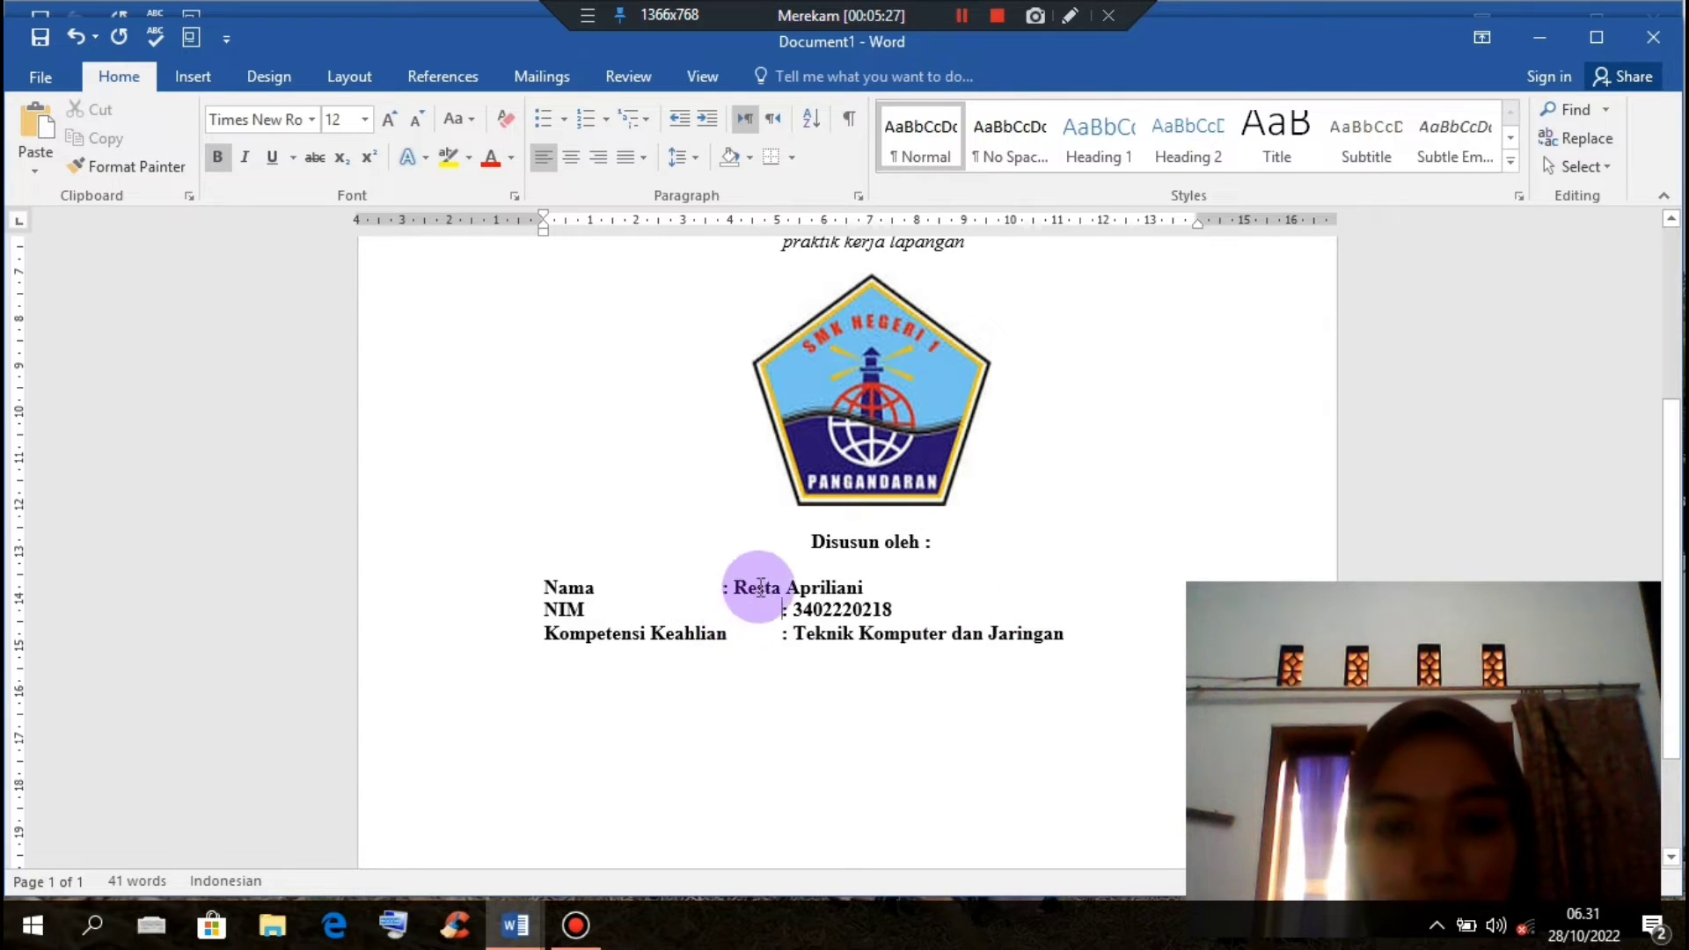
left_click(713, 585)
key("Tab")
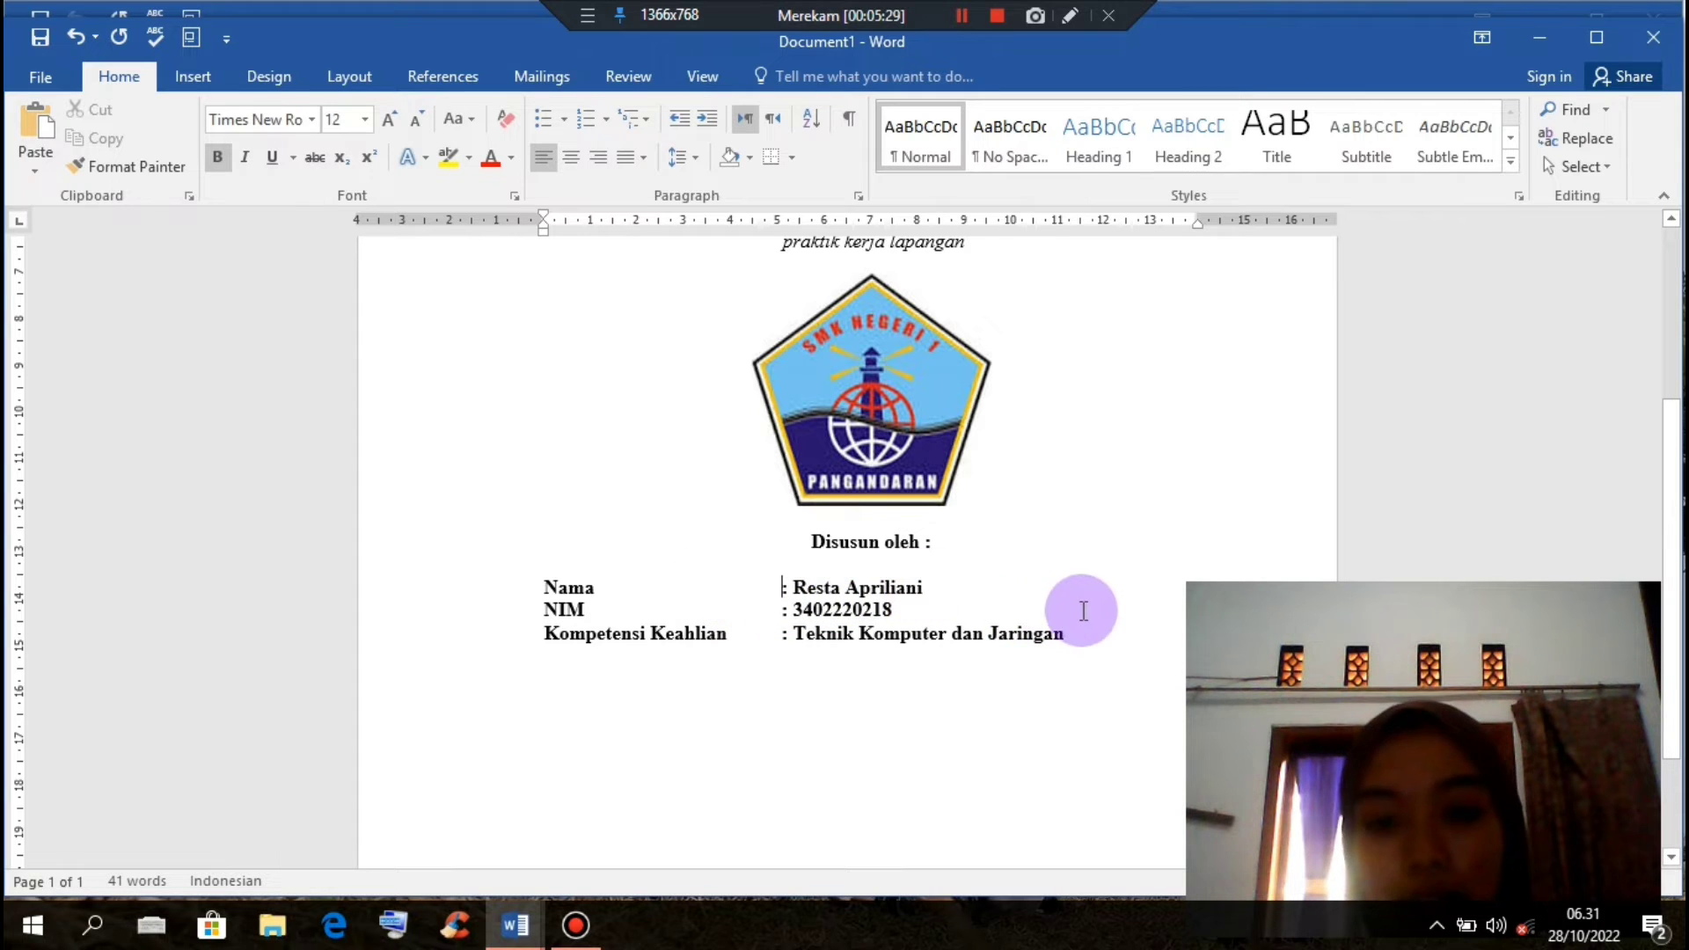
left_click(1016, 552)
key("Return")
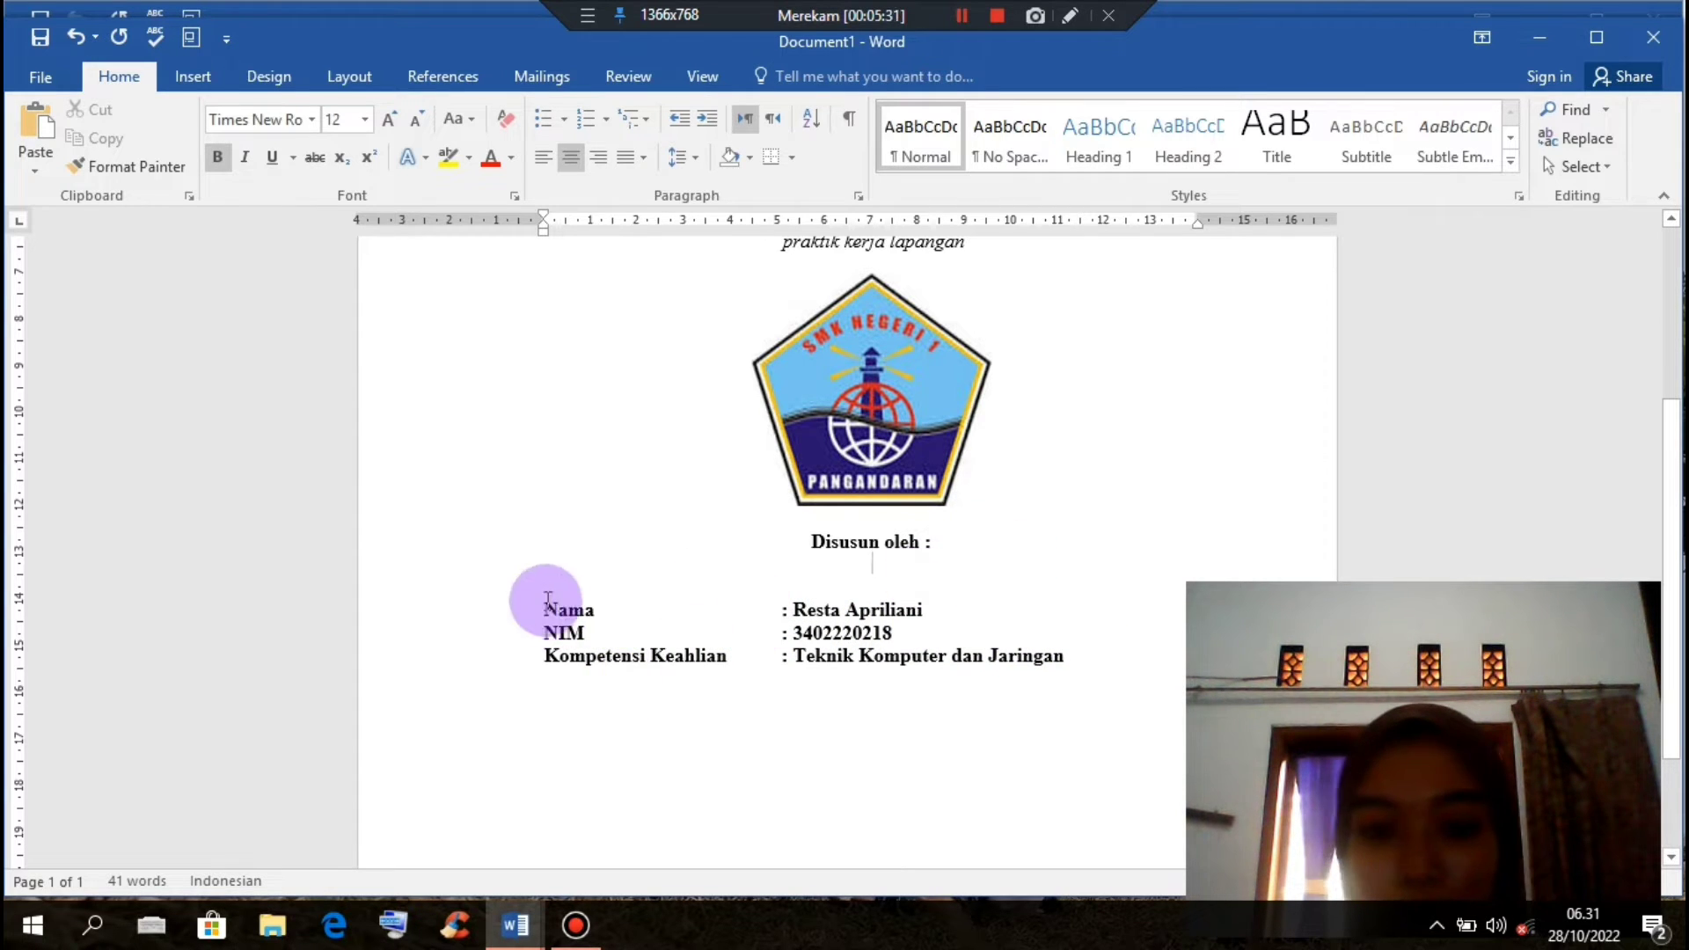
Step: Set the Nama, NIM and Kompetensi Keahlian rows to 1.5 line spacing
left_click_drag(550, 607, 1082, 660)
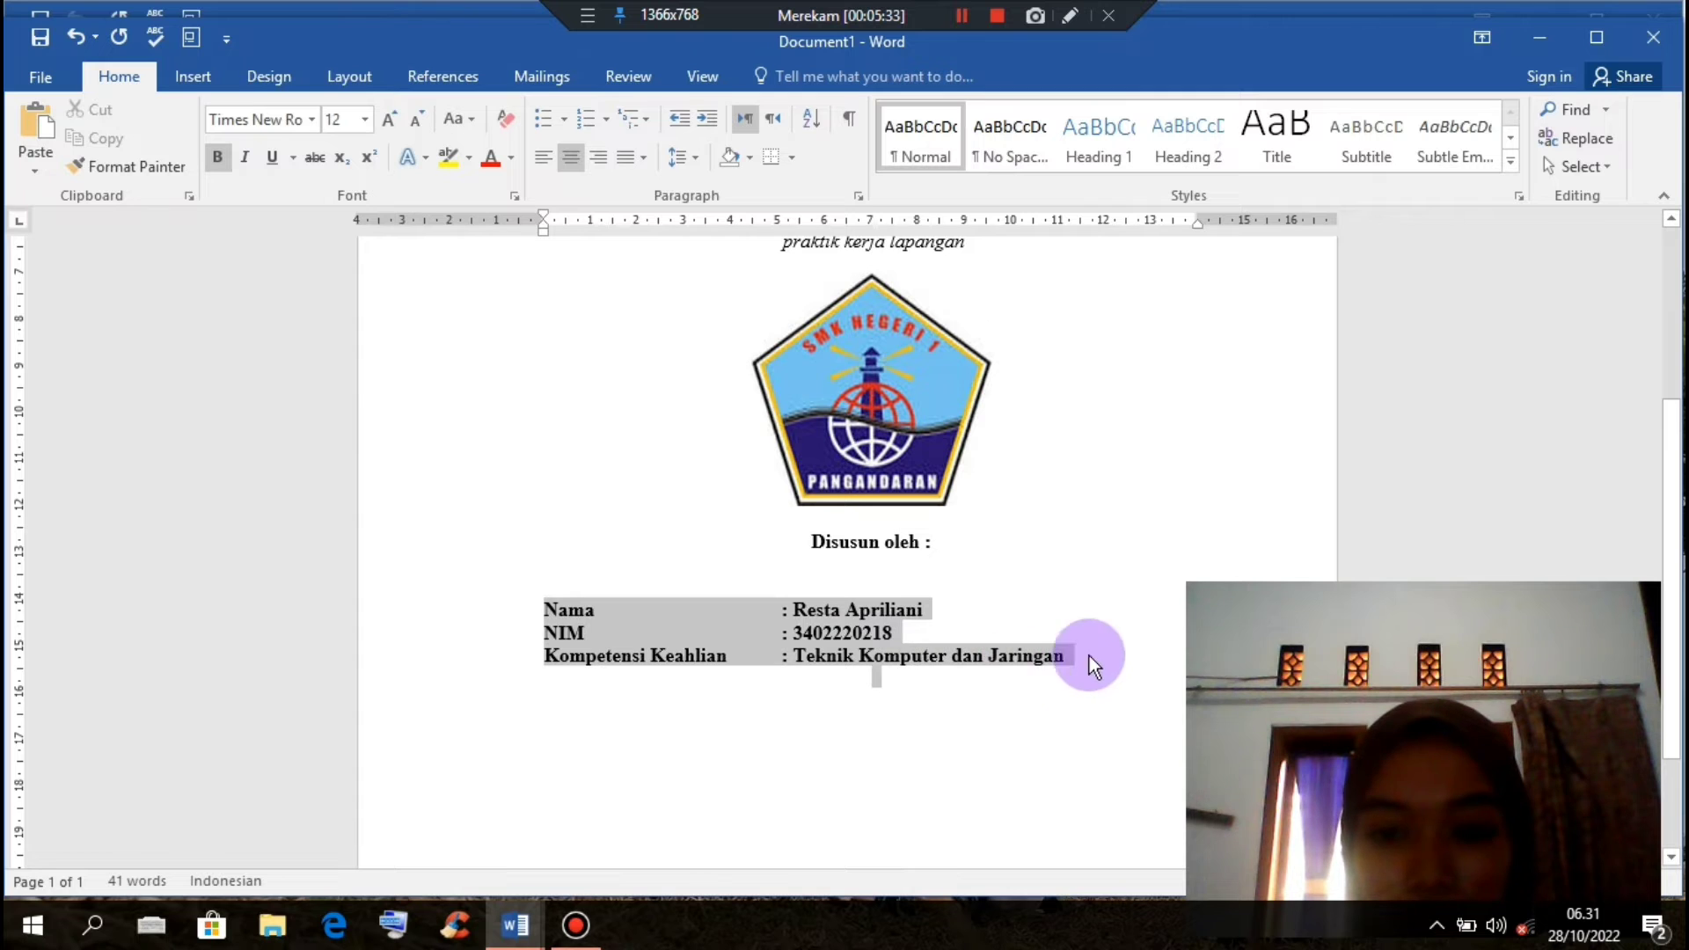
left_click(699, 156)
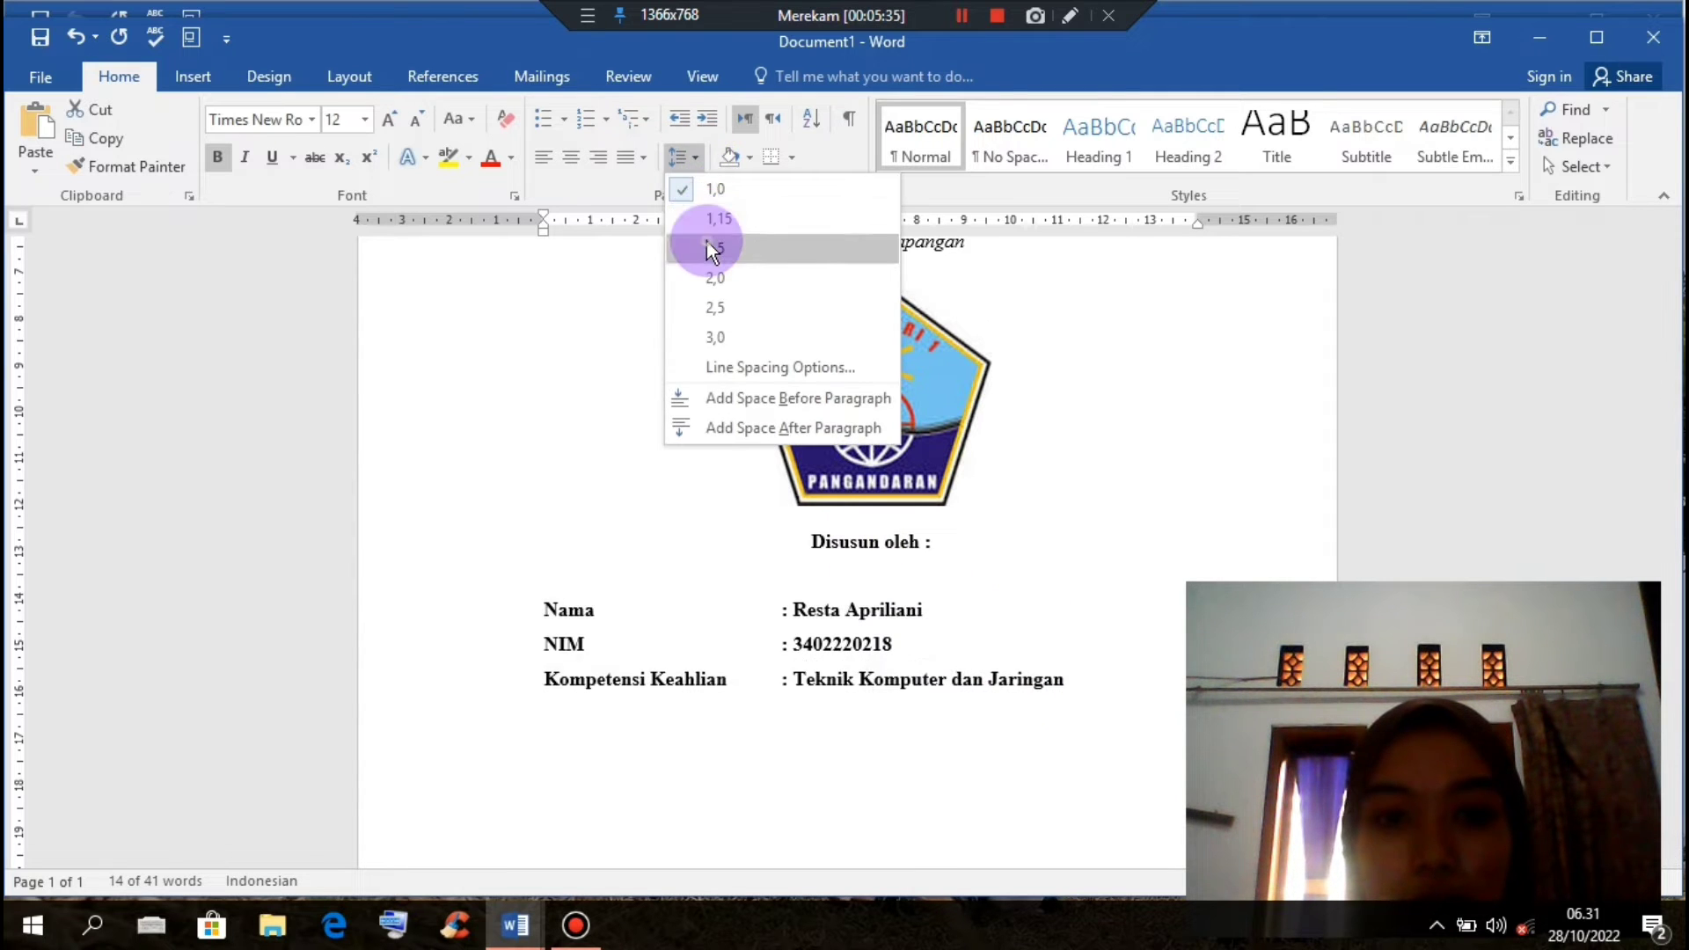
left_click(700, 234)
left_click(1064, 603)
scroll(1055, 590, "up", 5)
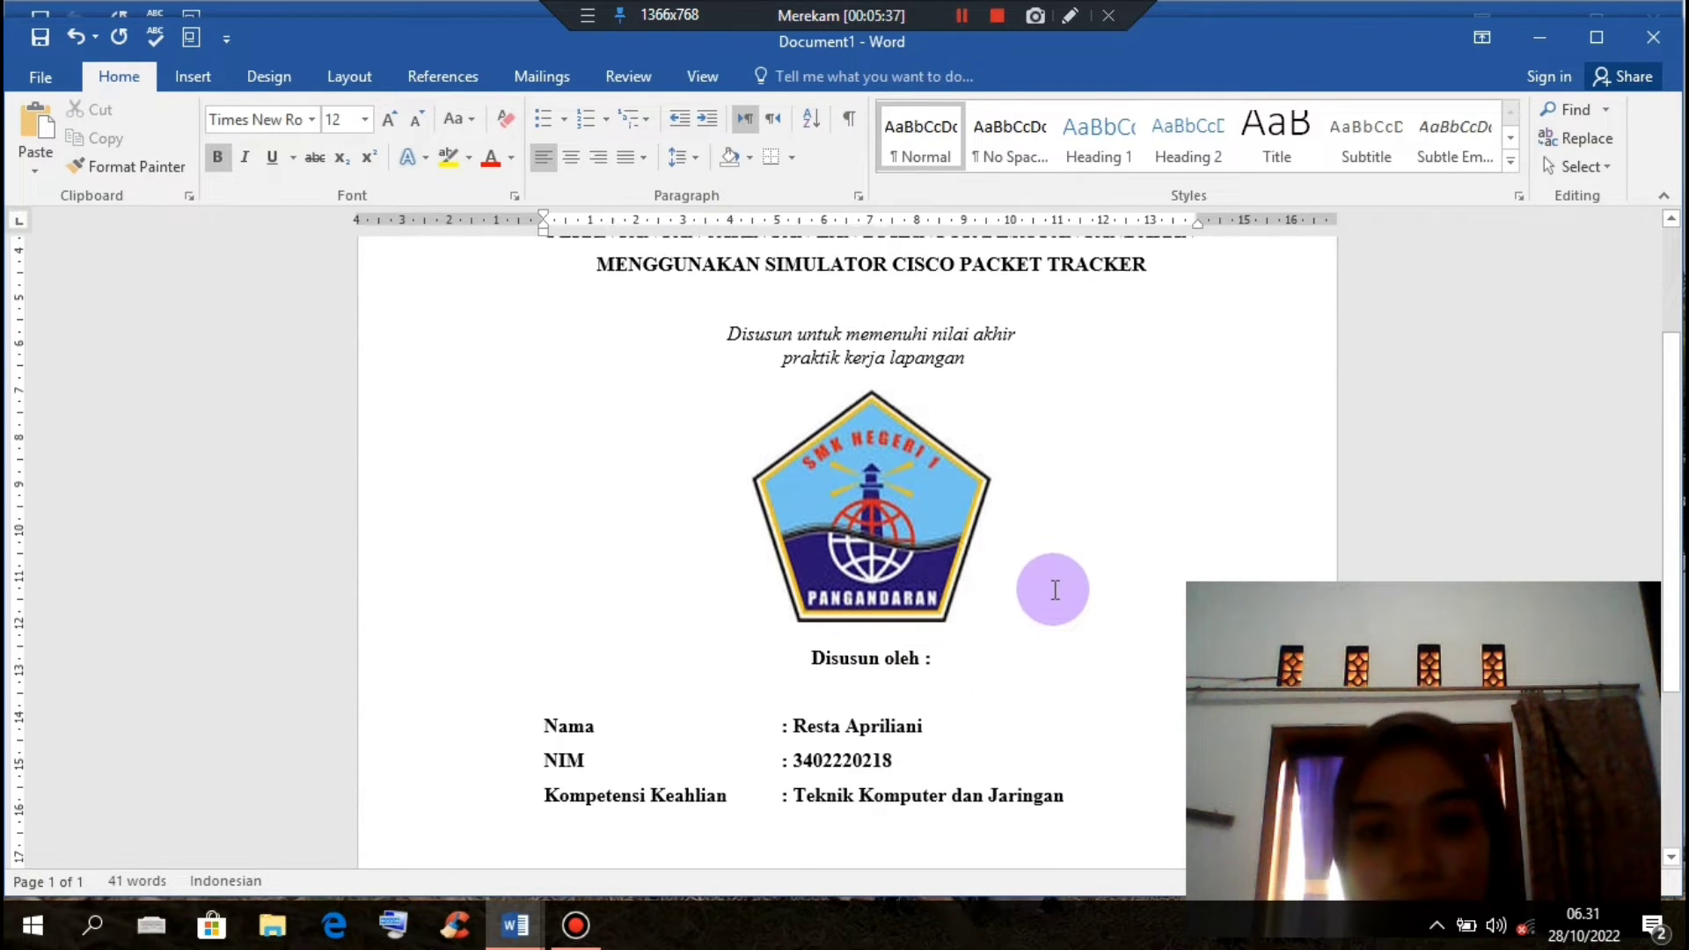
scroll(1055, 590, "down", 2)
scroll(1055, 591, "down", 3)
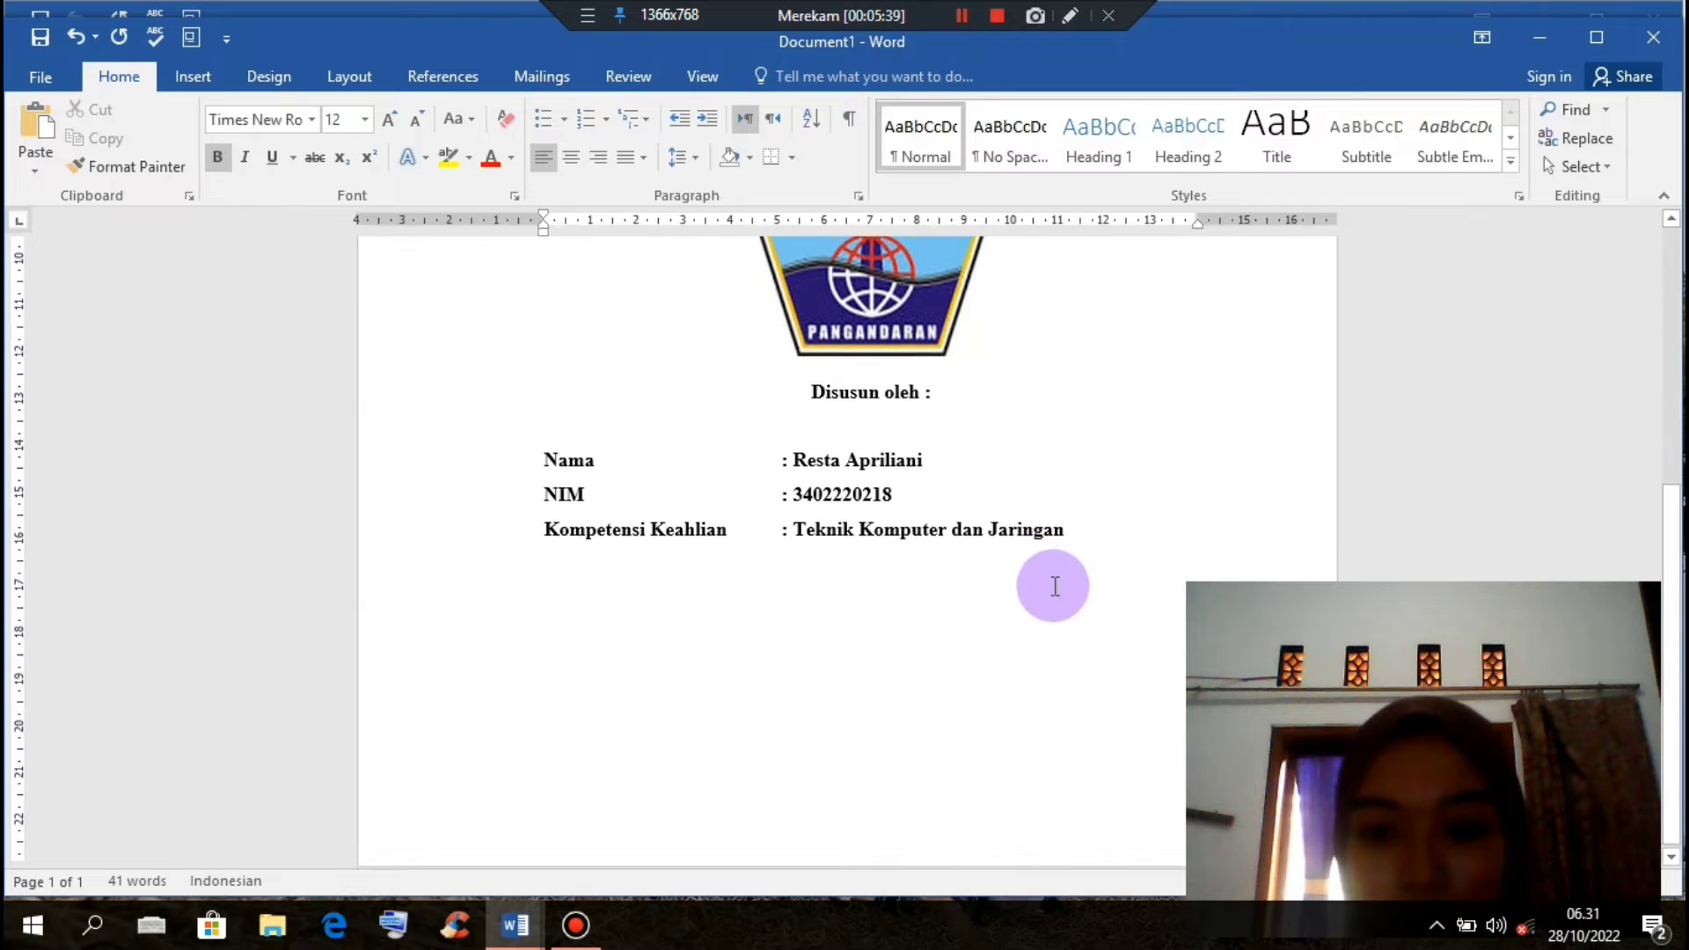
left_click(1089, 535)
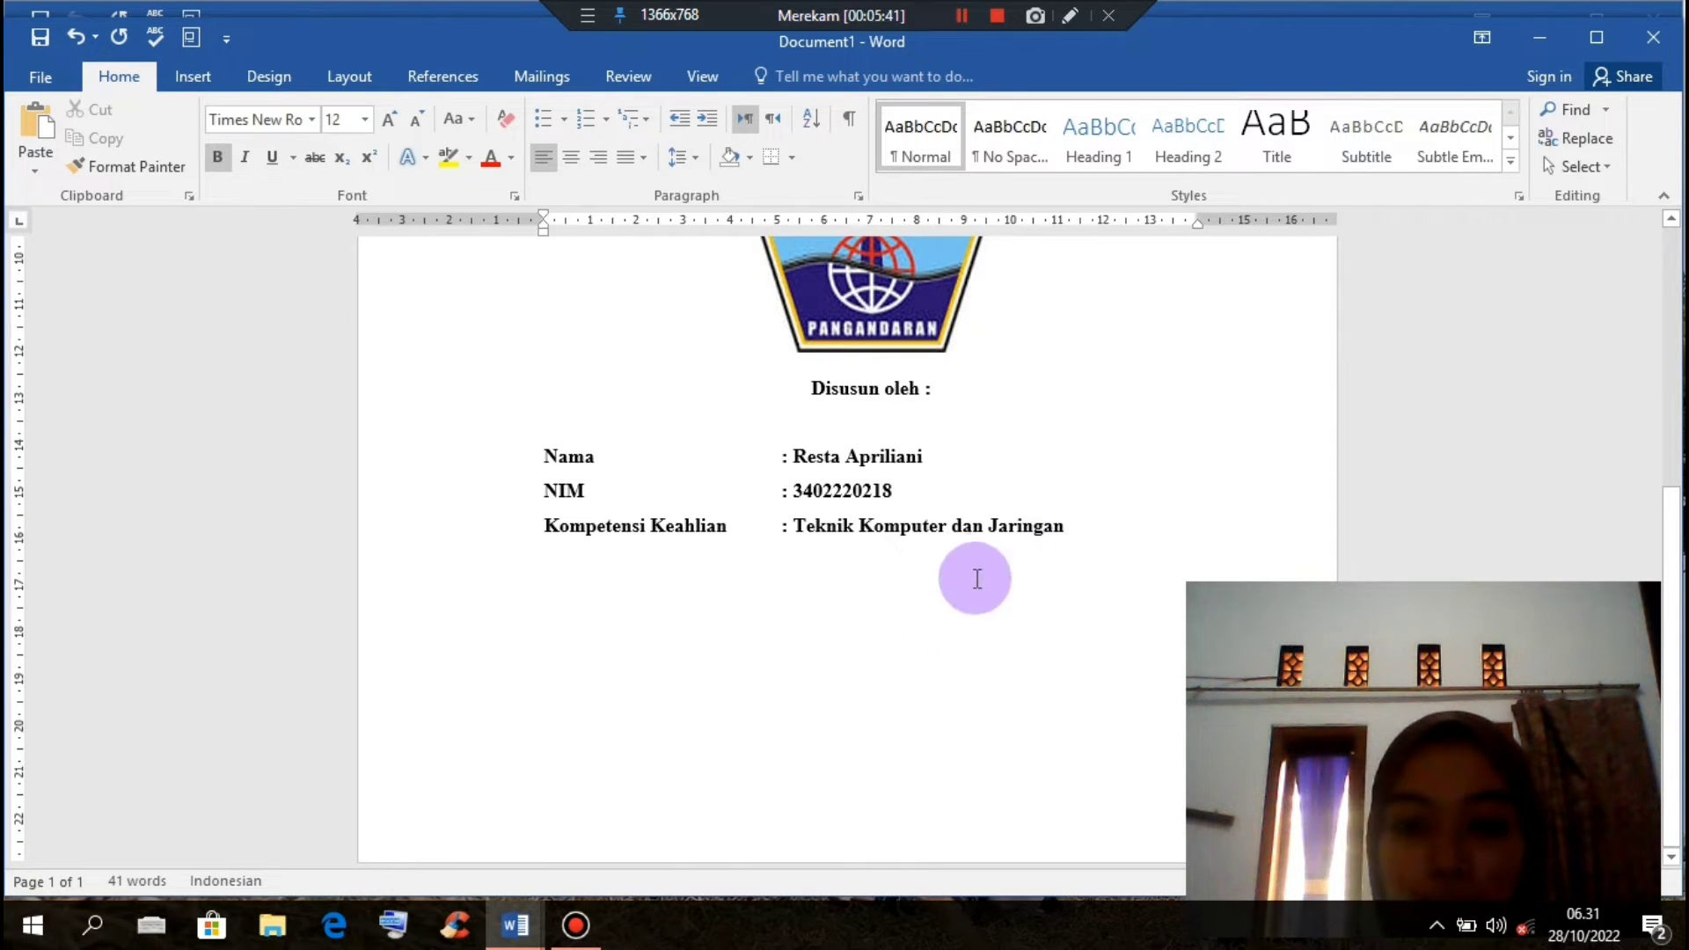
Step: Add two blank lines, then copy the four institution lines from the old LAPORAN PKL cover and return to Document1
key("Return")
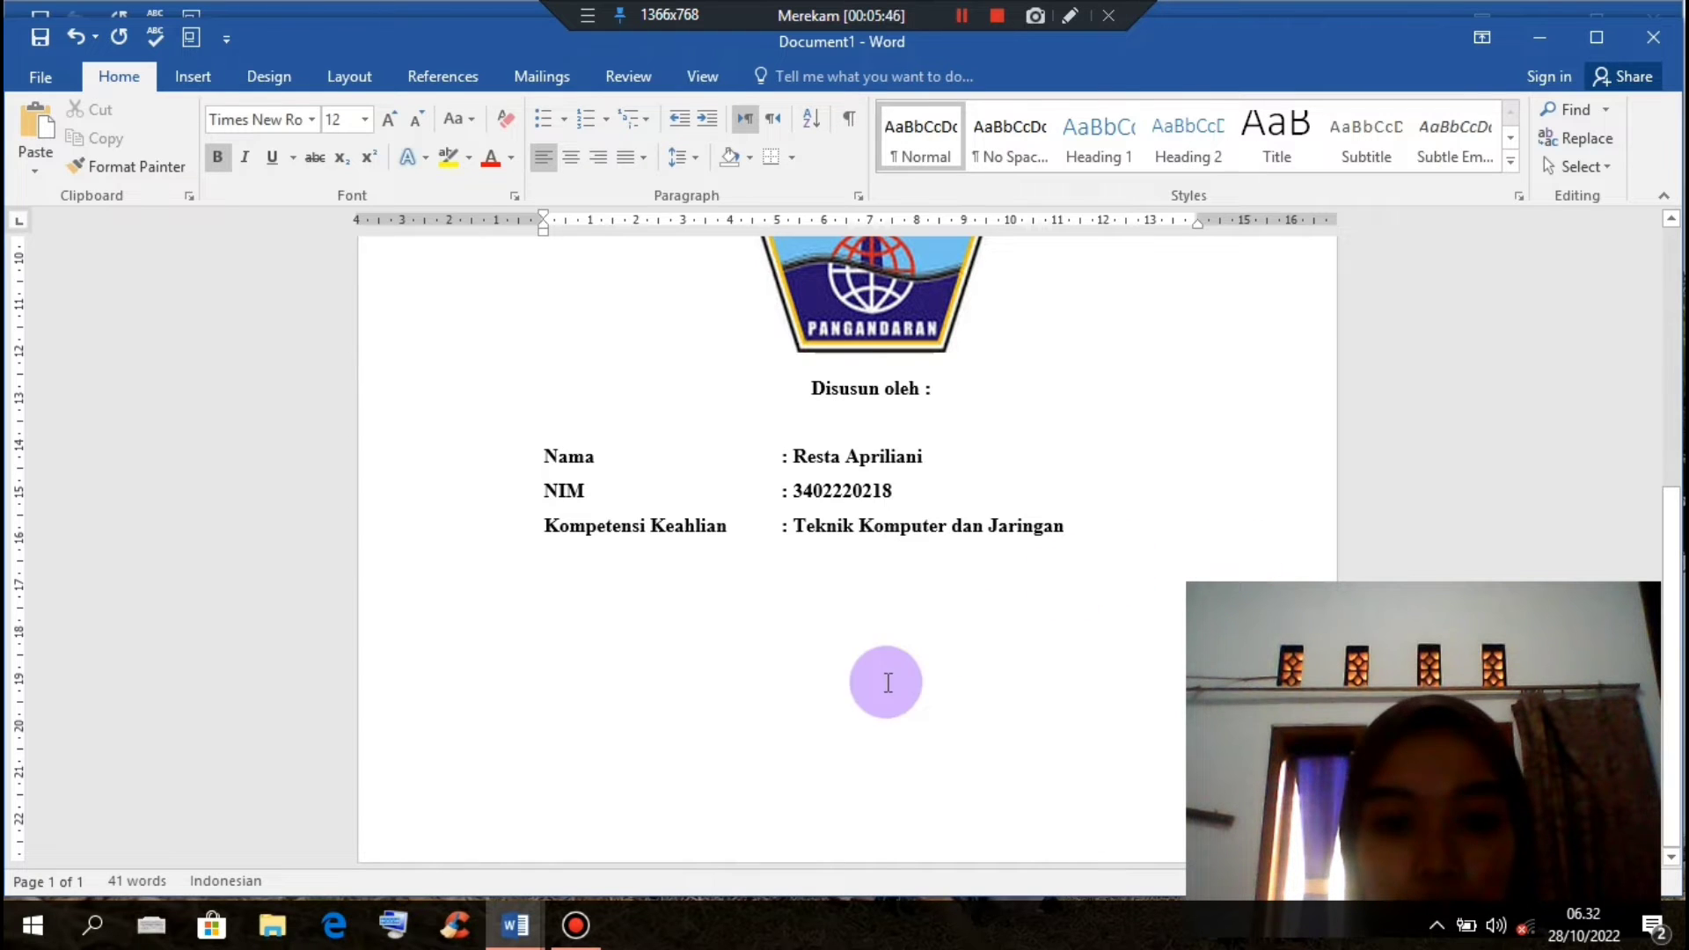
key("Return")
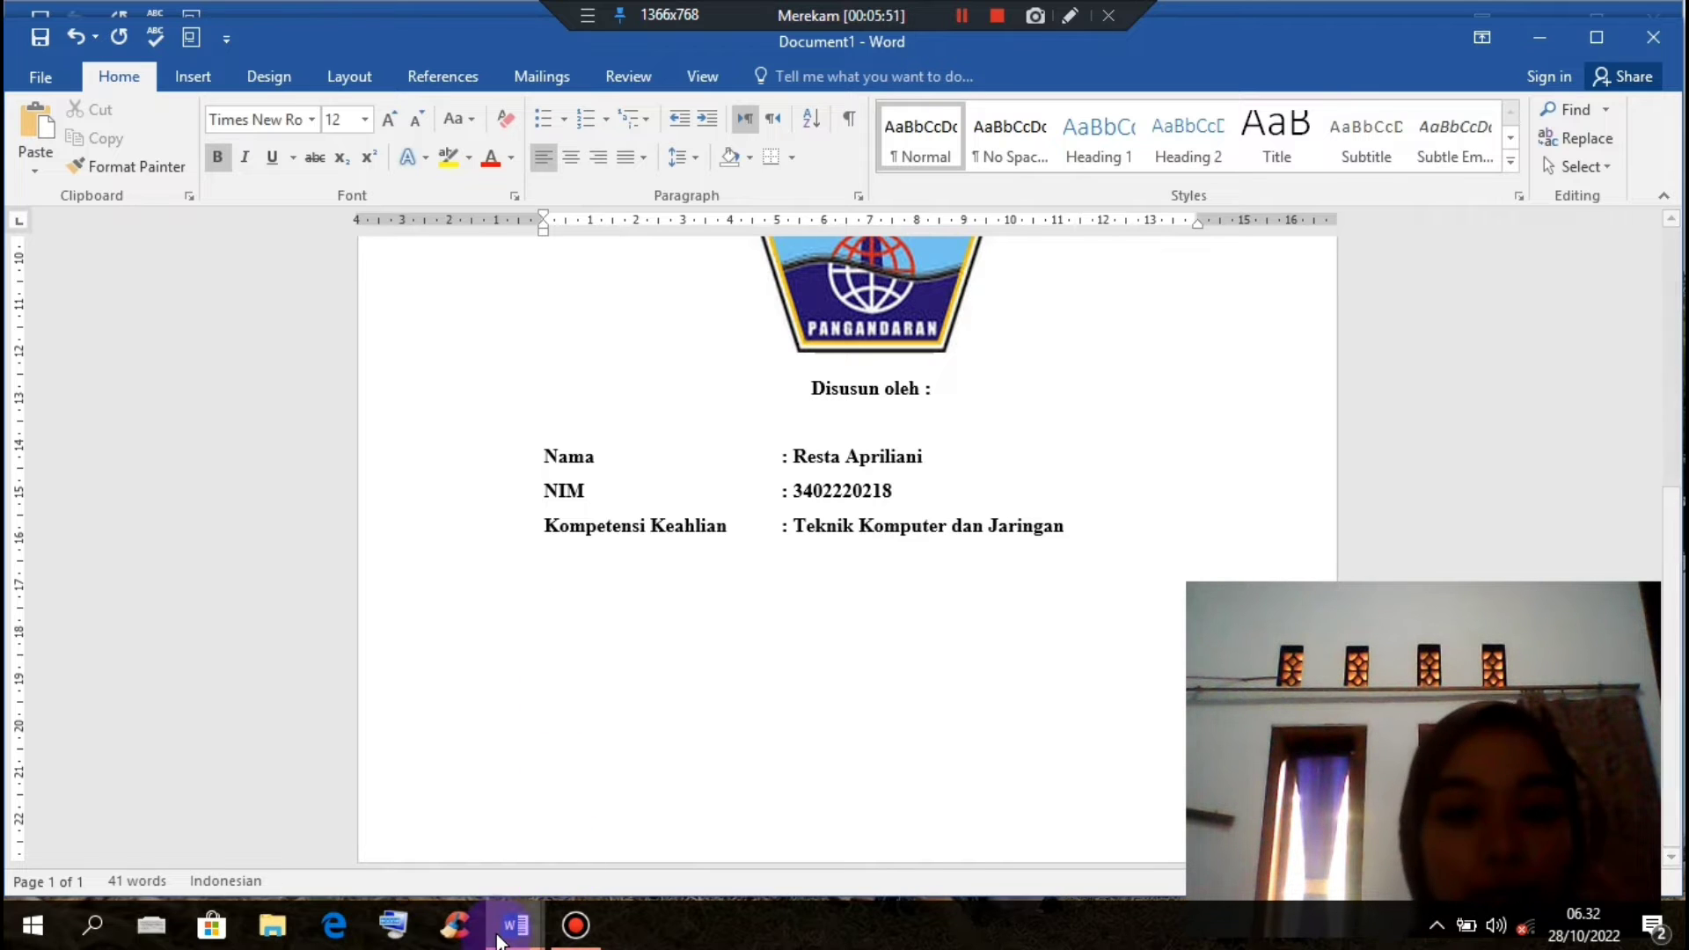
left_click(584, 875)
scroll(664, 642, "down", 5)
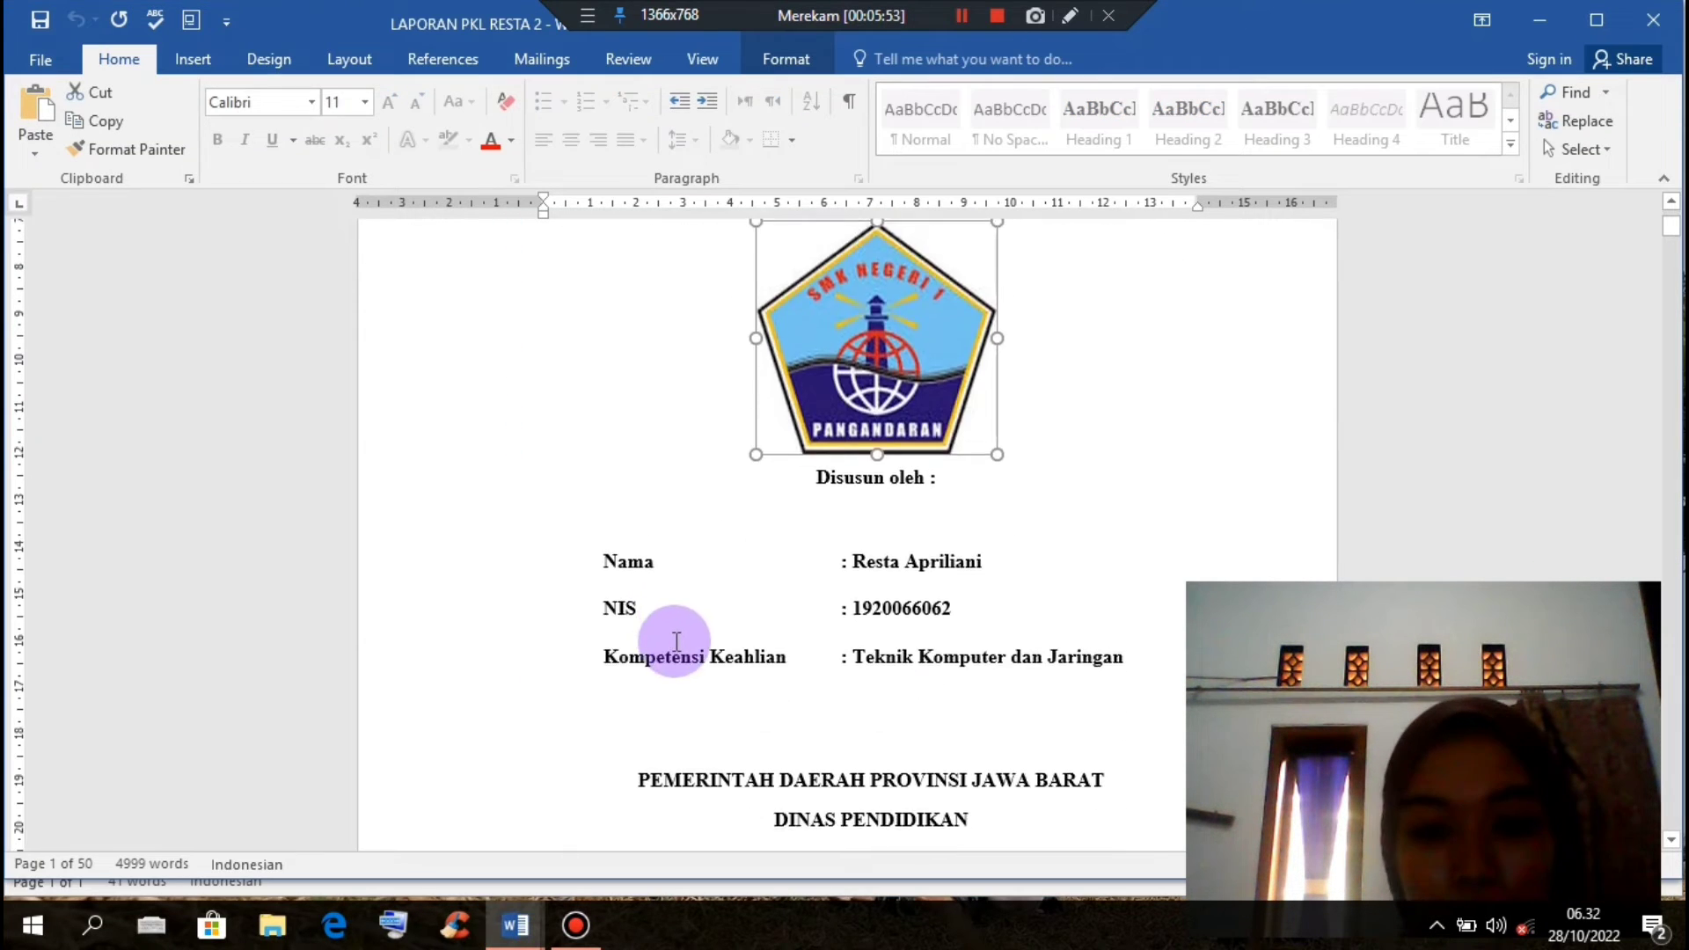
left_click_drag(645, 599, 1077, 747)
key("ctrl+c")
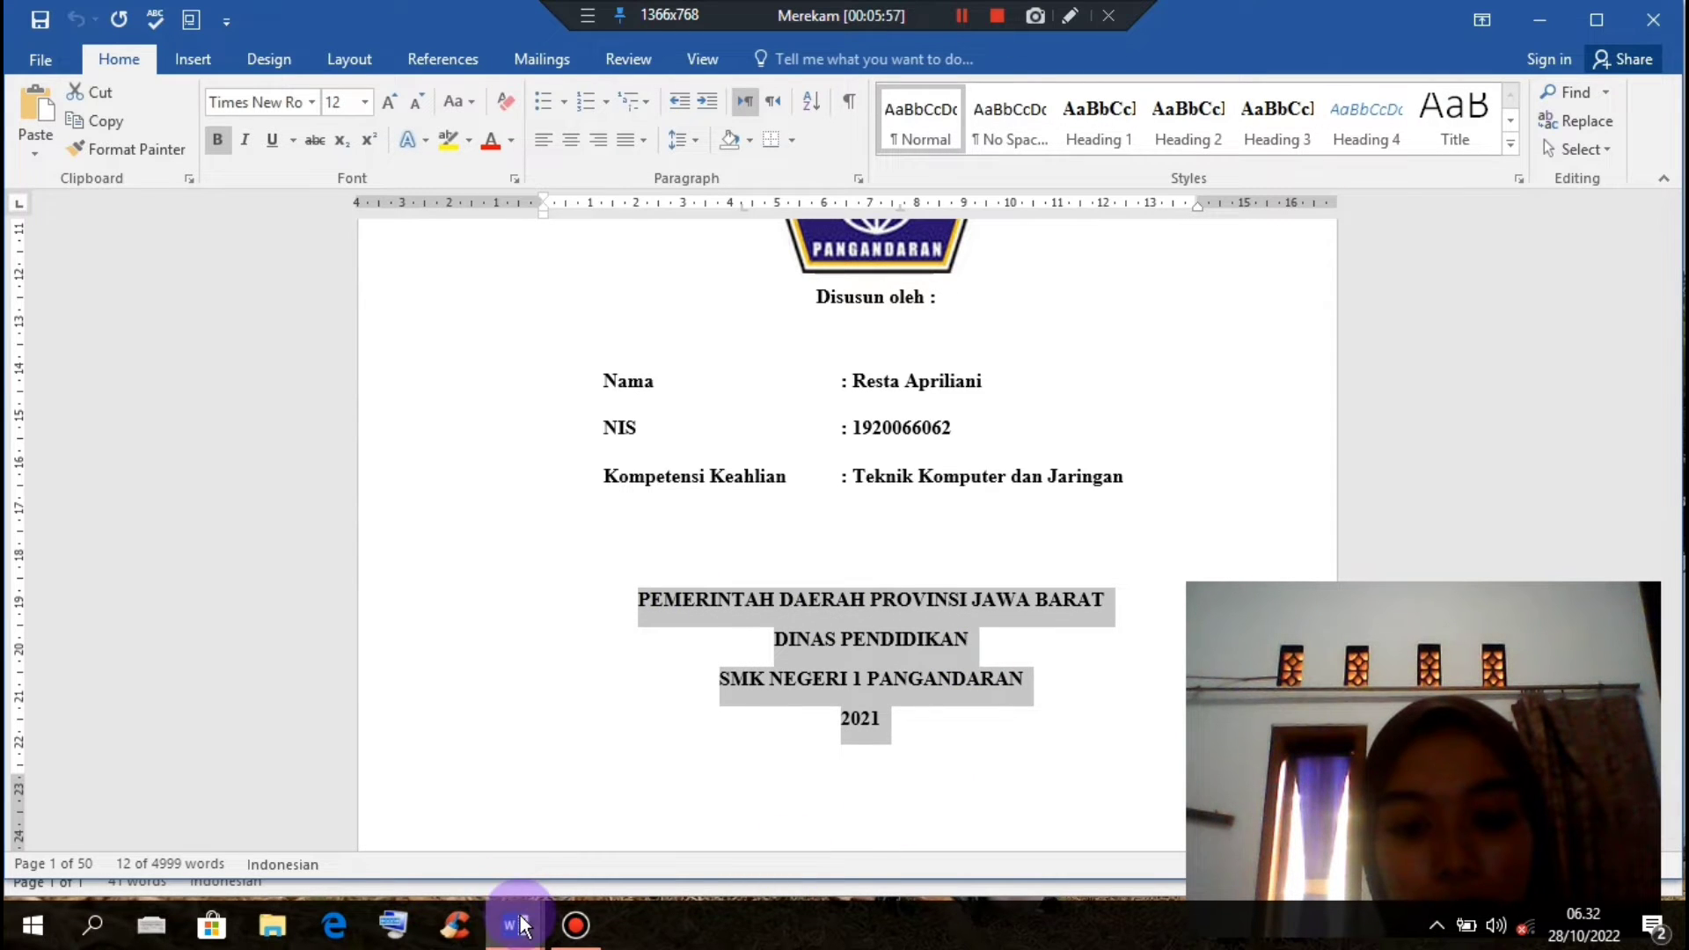
mouse_move(507, 911)
left_click(428, 821)
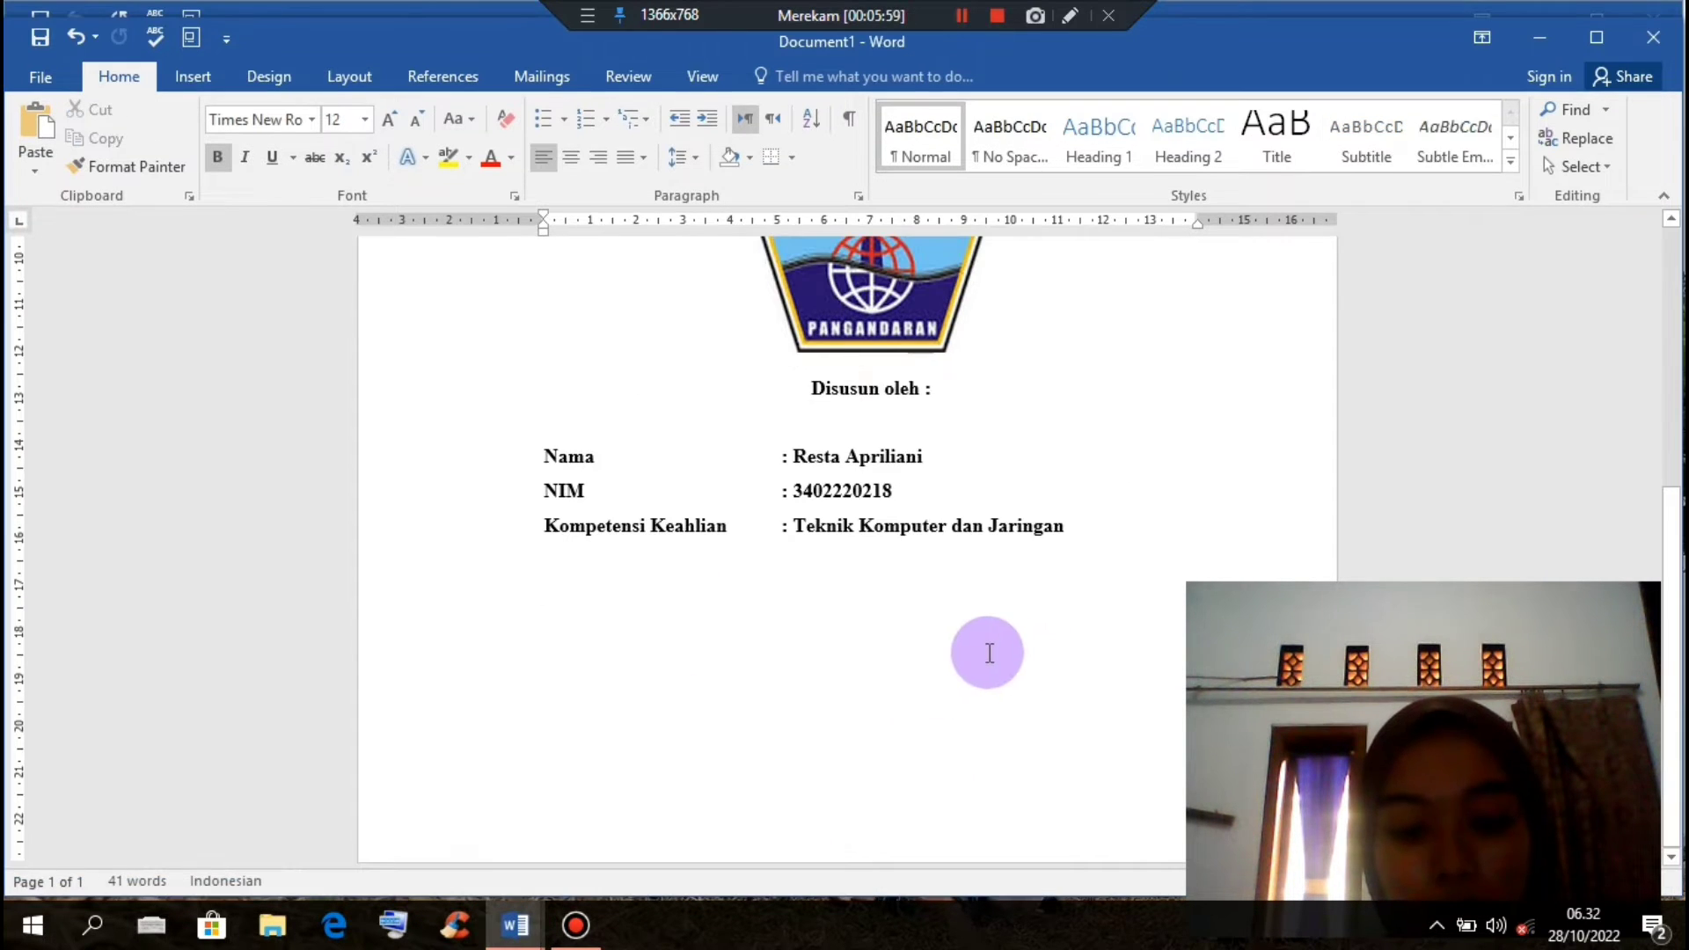
Step: Paste the PEMERINTAH DAERAH PROVINSI JAWA BARAT through 2021 lines below the student details, then start a new page
key("ctrl+v")
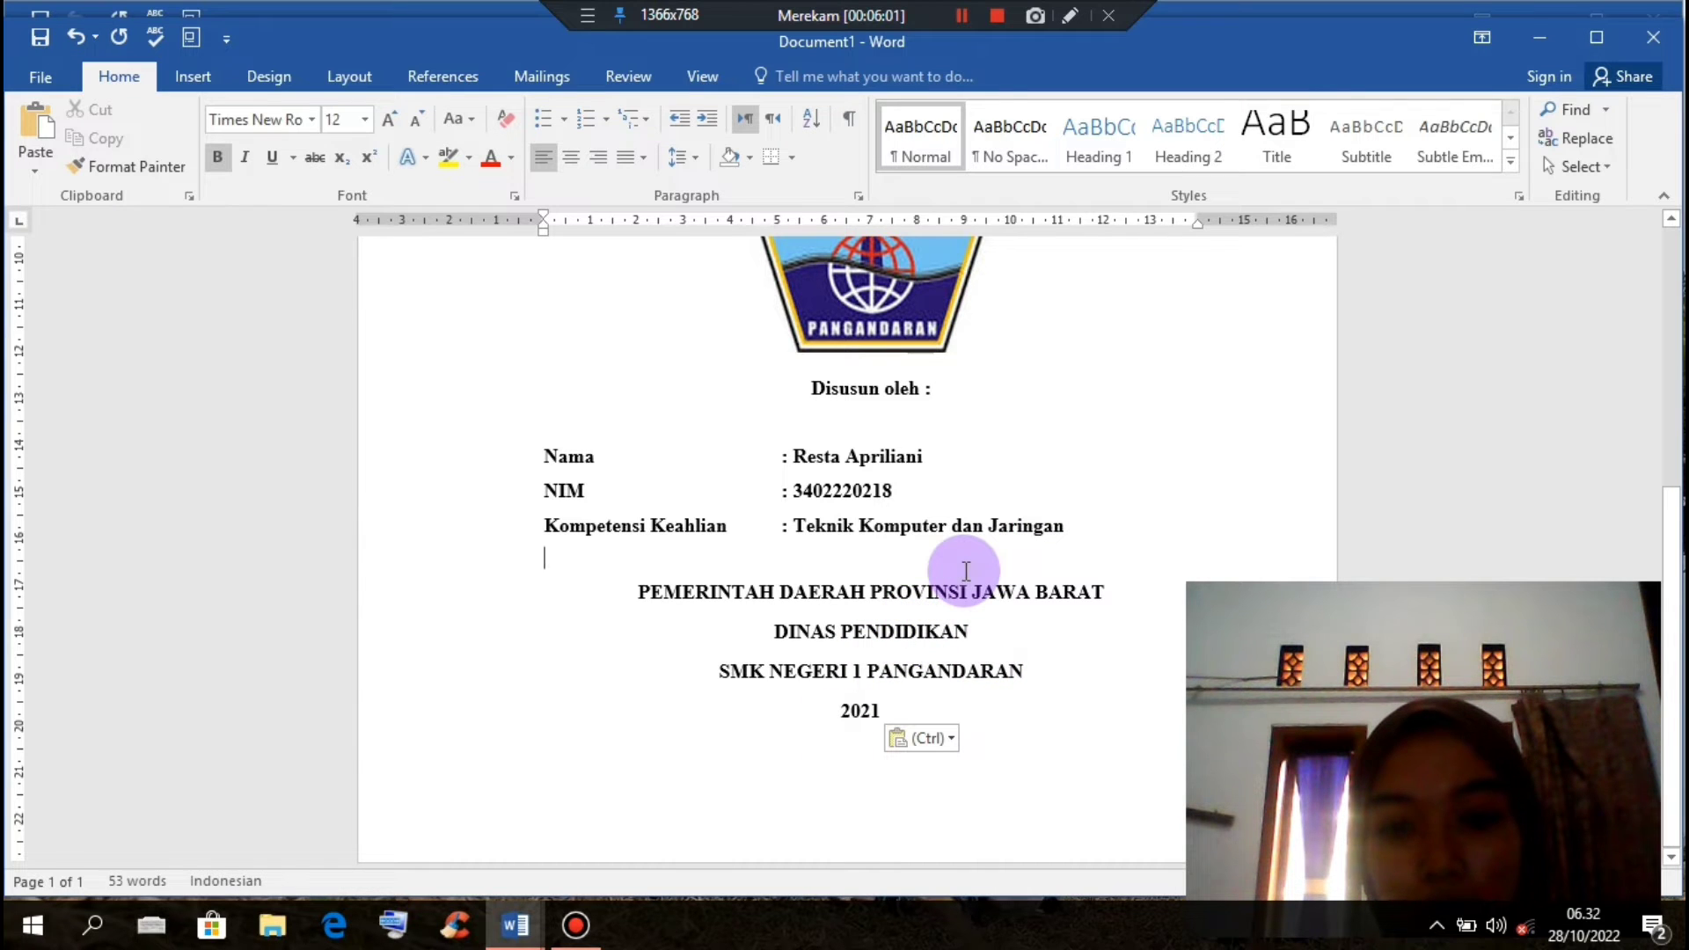
key("Return")
scroll(1086, 519, "up", 2)
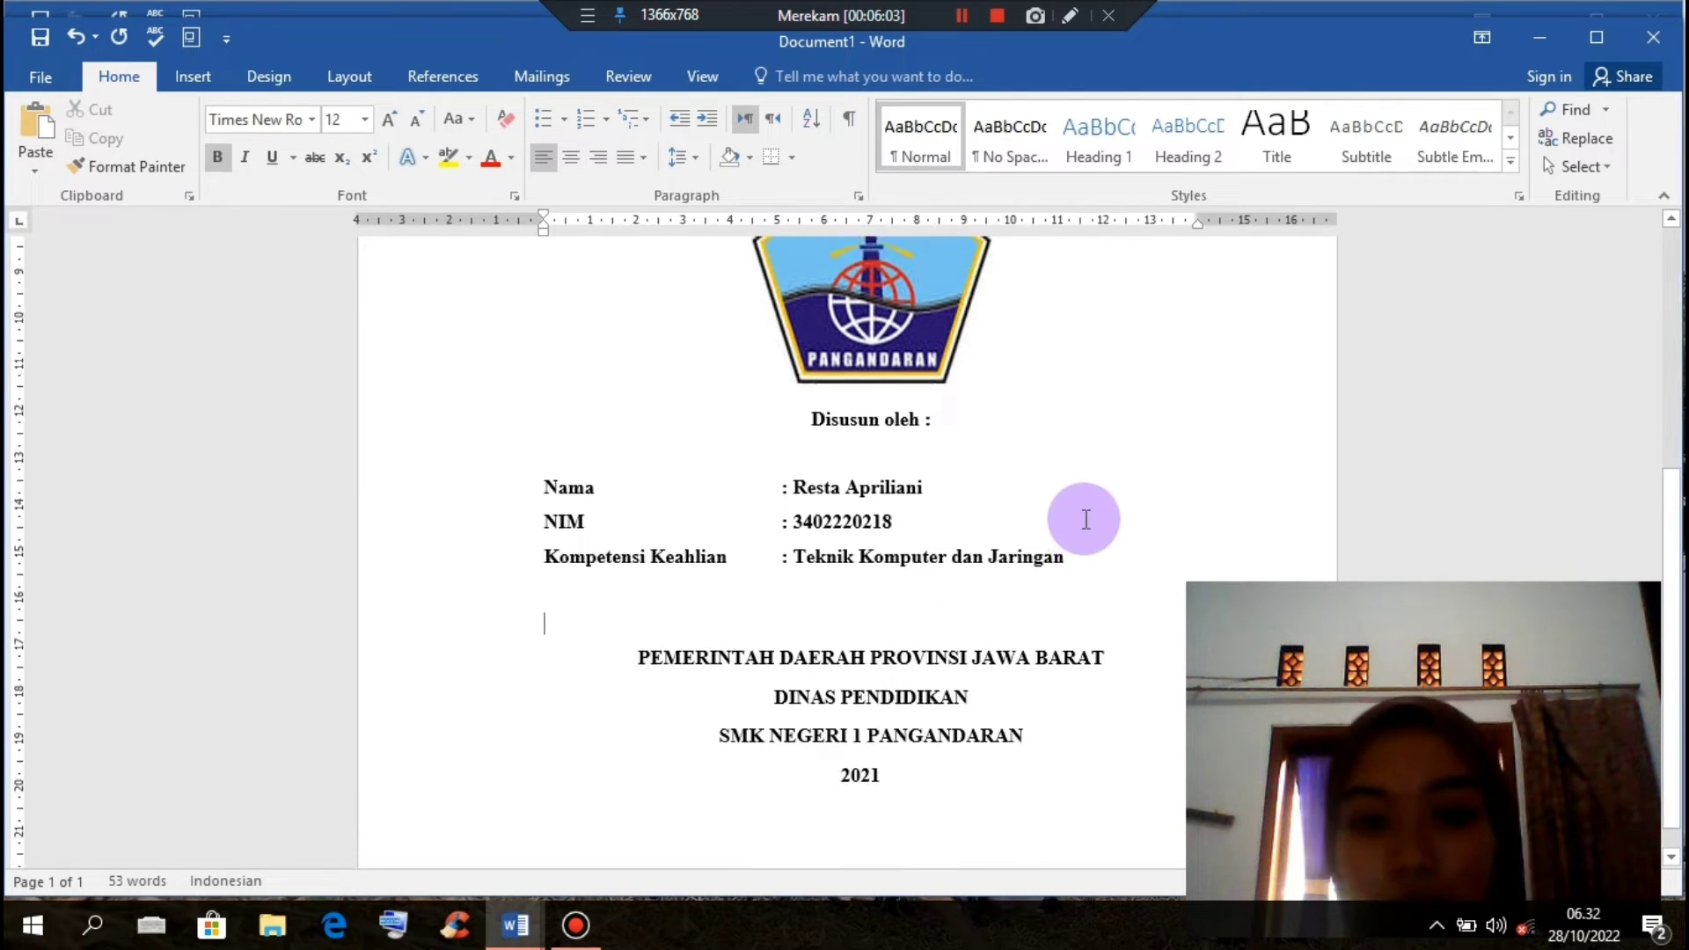
scroll(1086, 519, "up", 3)
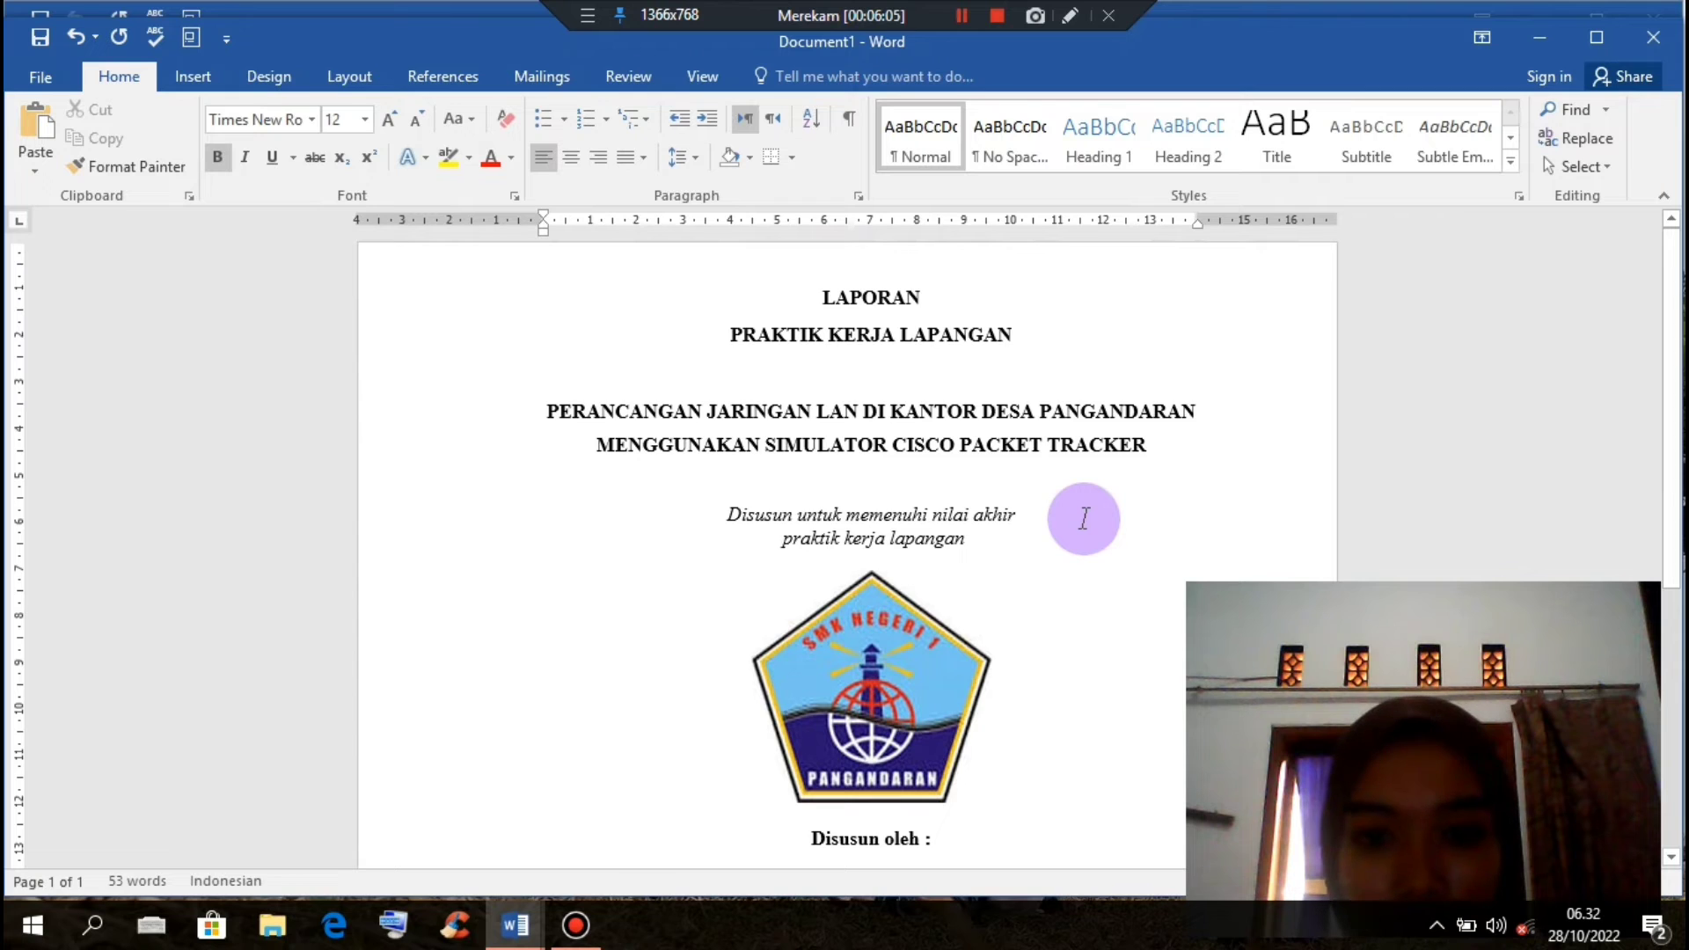
scroll(1084, 519, "down", 5)
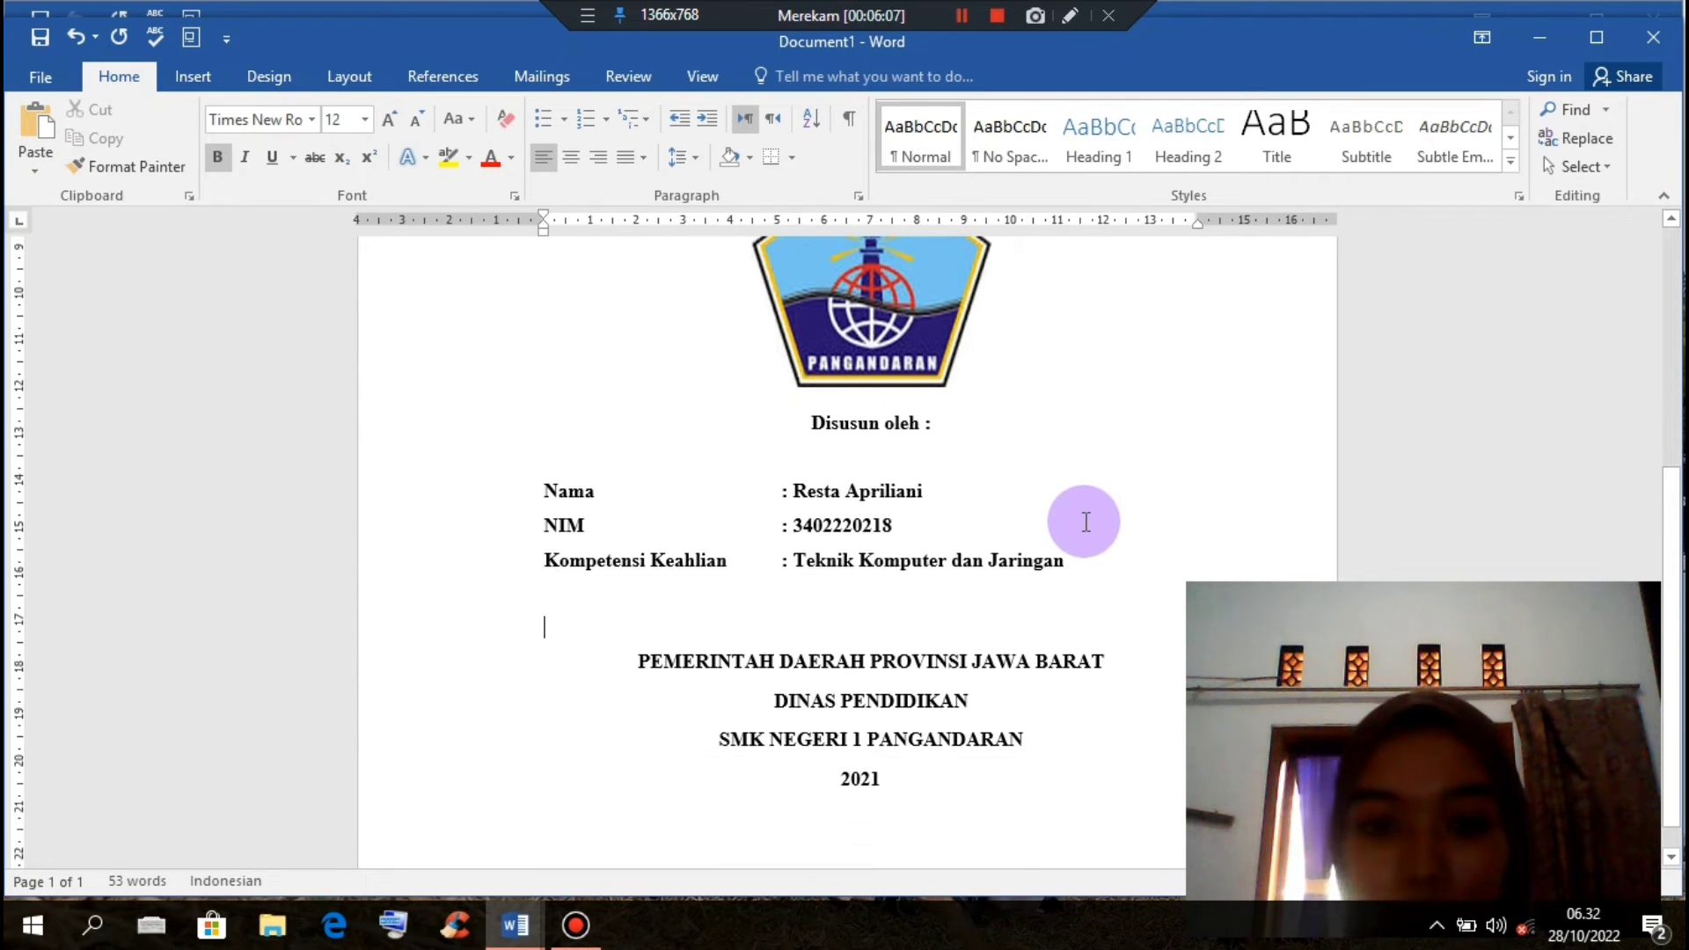
scroll(1085, 521, "up", 2)
scroll(1087, 528, "down", 2)
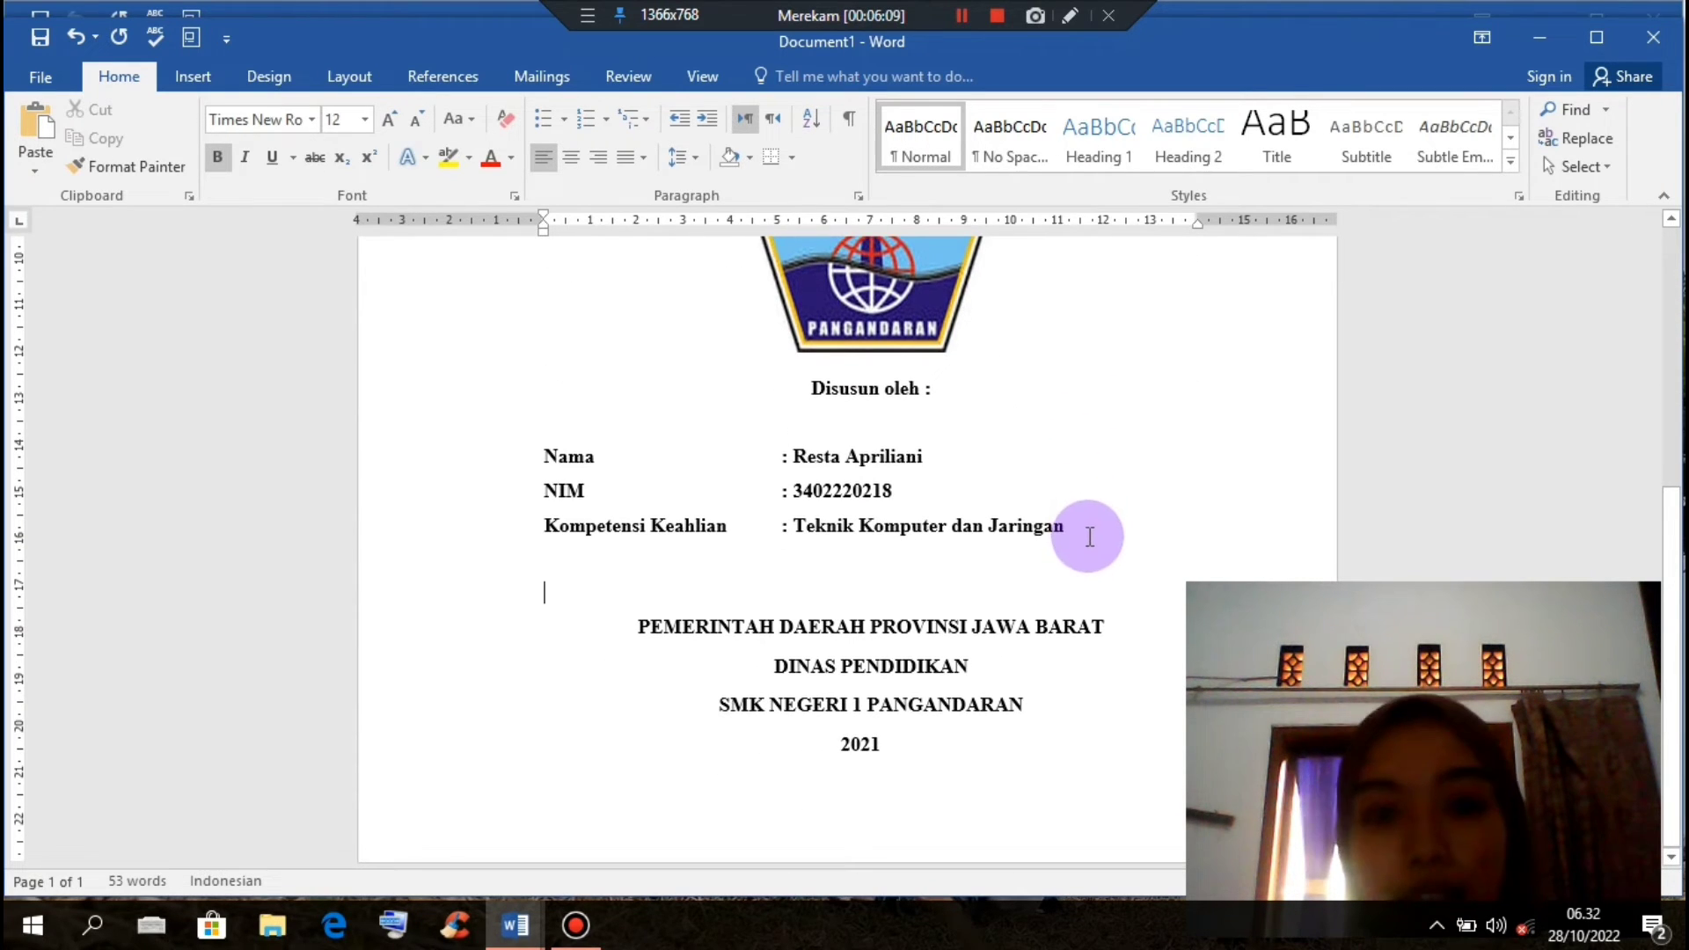
left_click(966, 785)
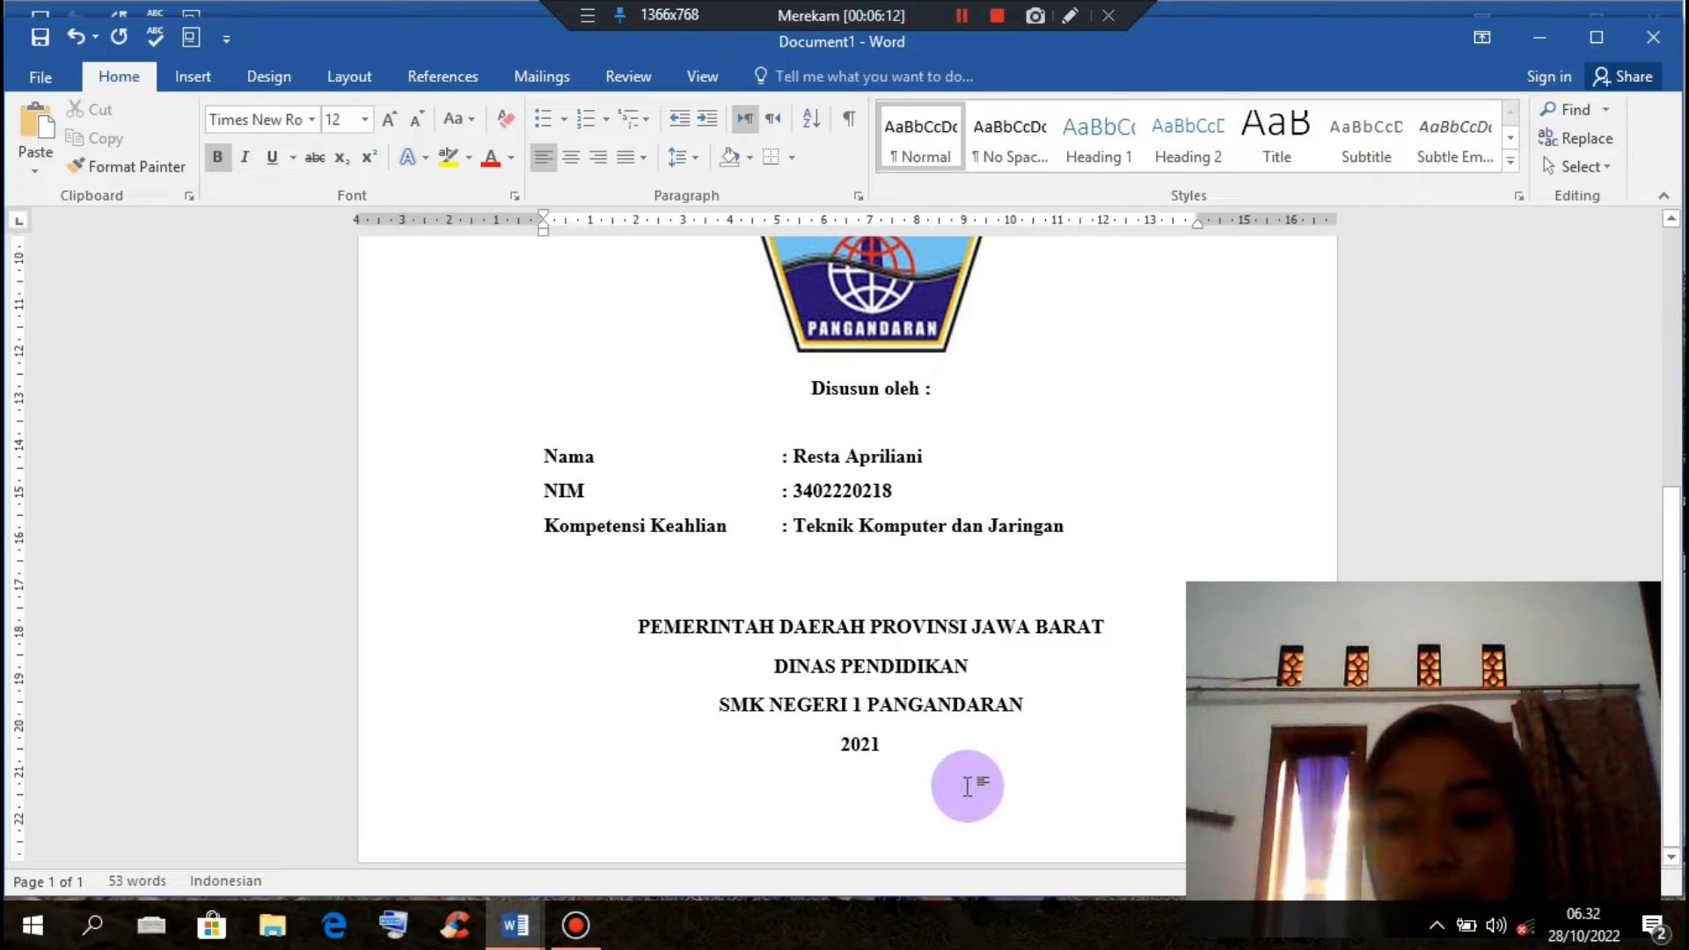
key("Return")
key("Return")
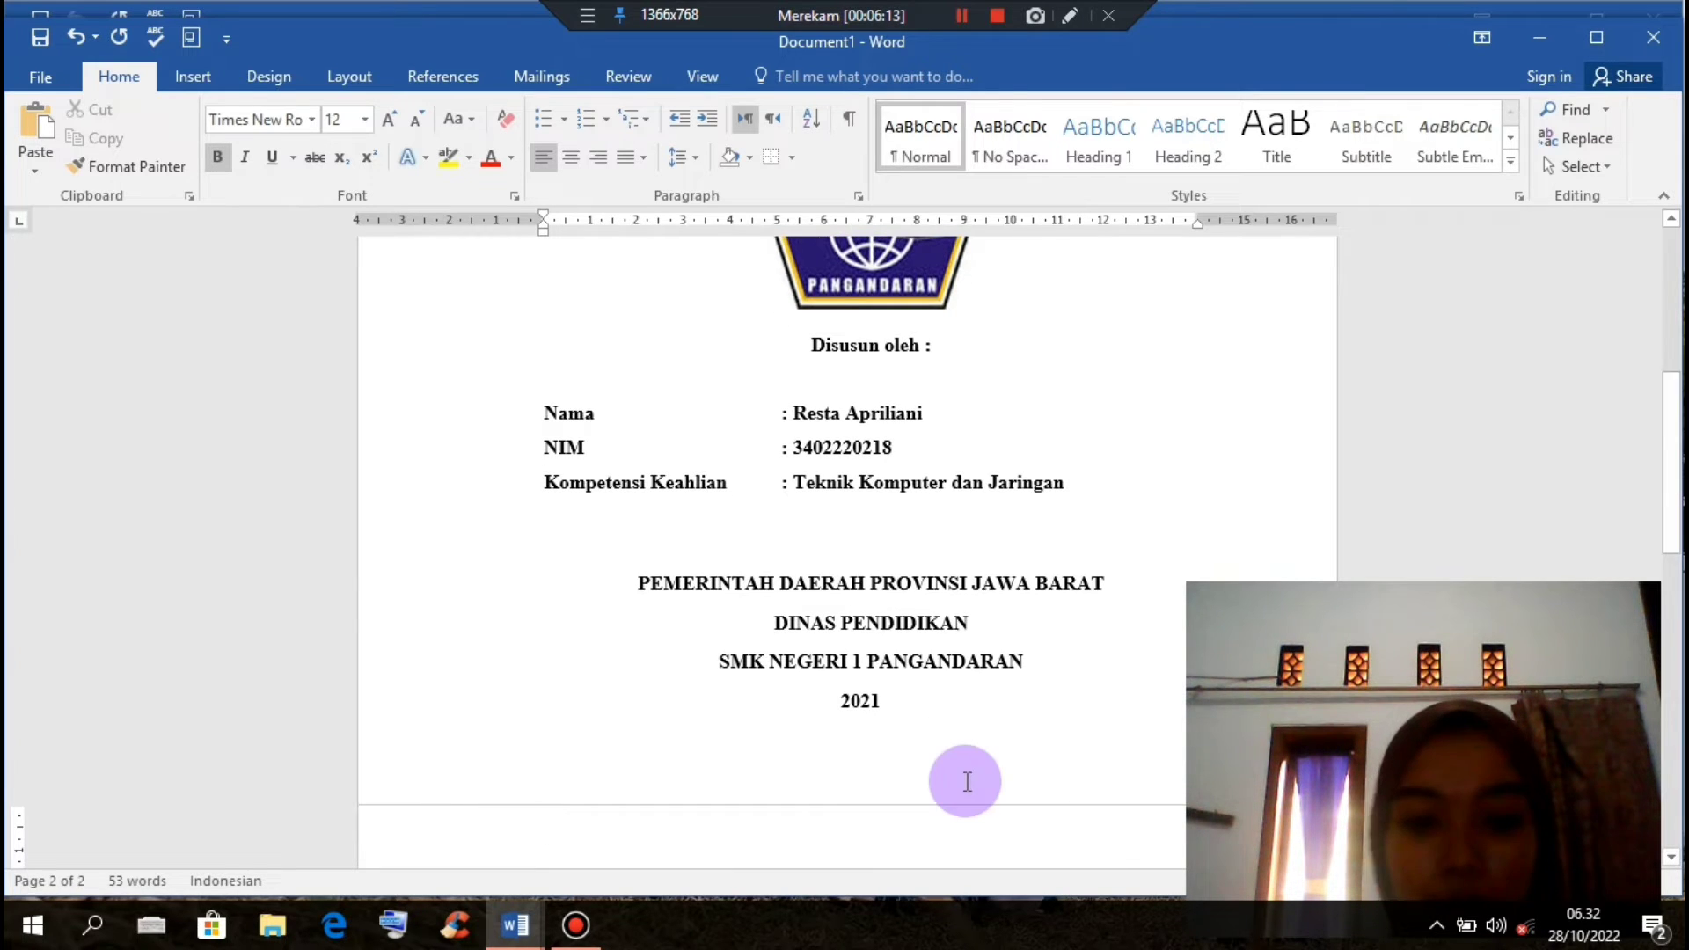
Step: Type LEMBAR PERSETUJUAN on page 2, centre it, and add a blank line beneath it
scroll(967, 782, "down", 3)
key("Return")
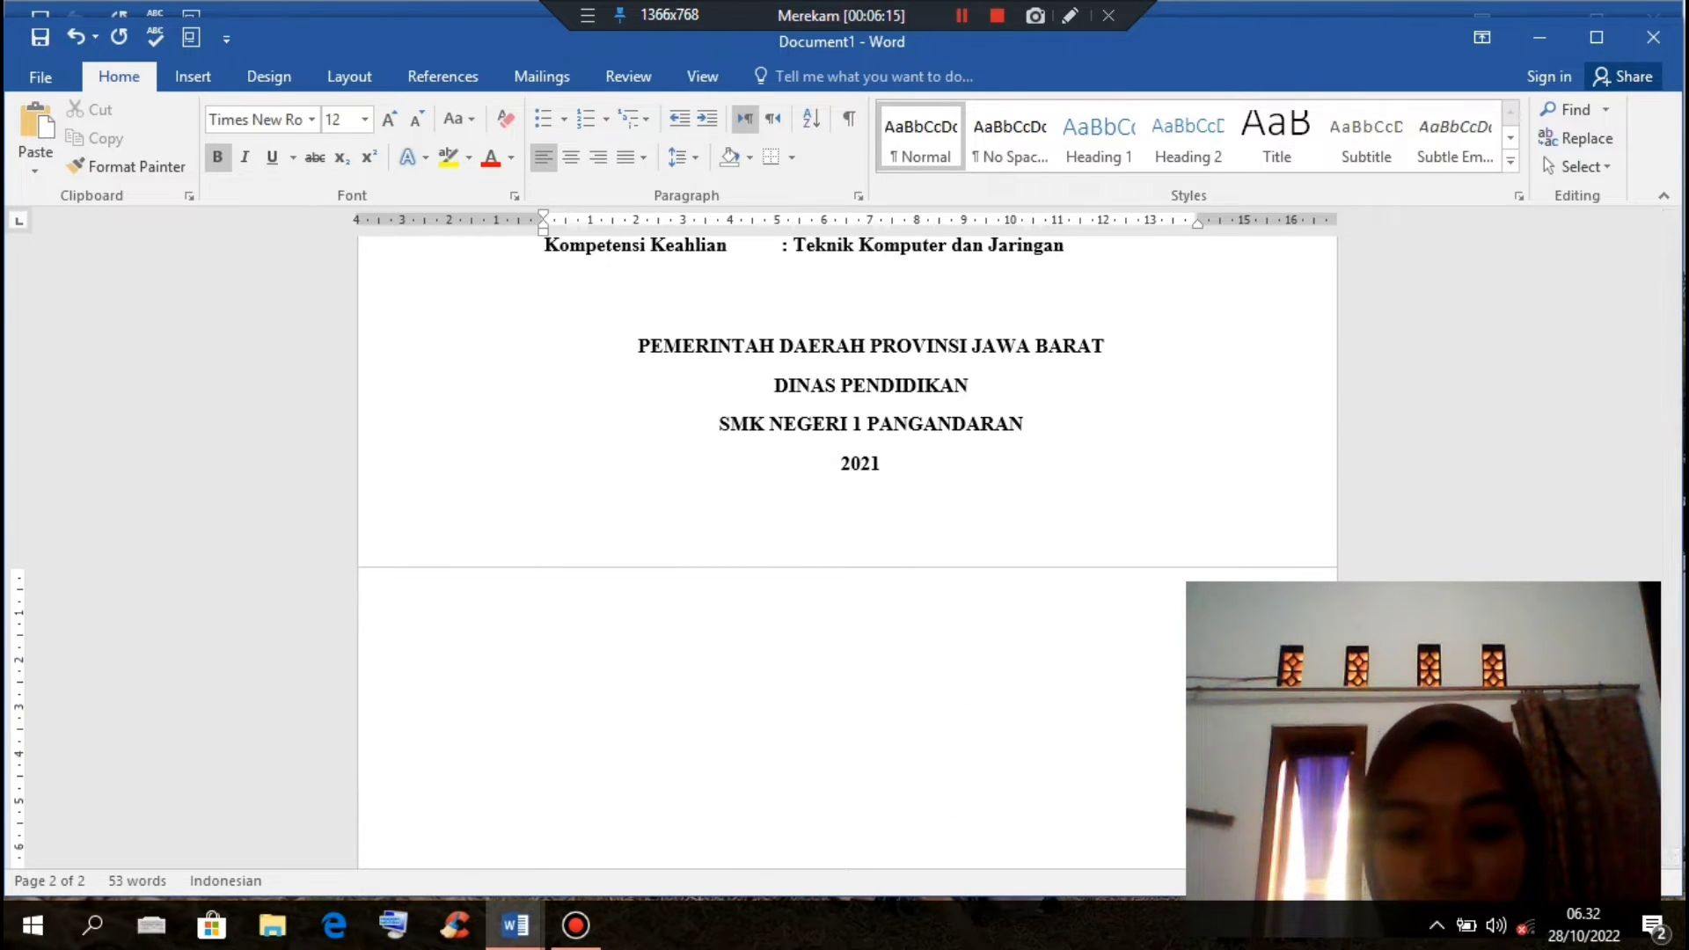
type("L")
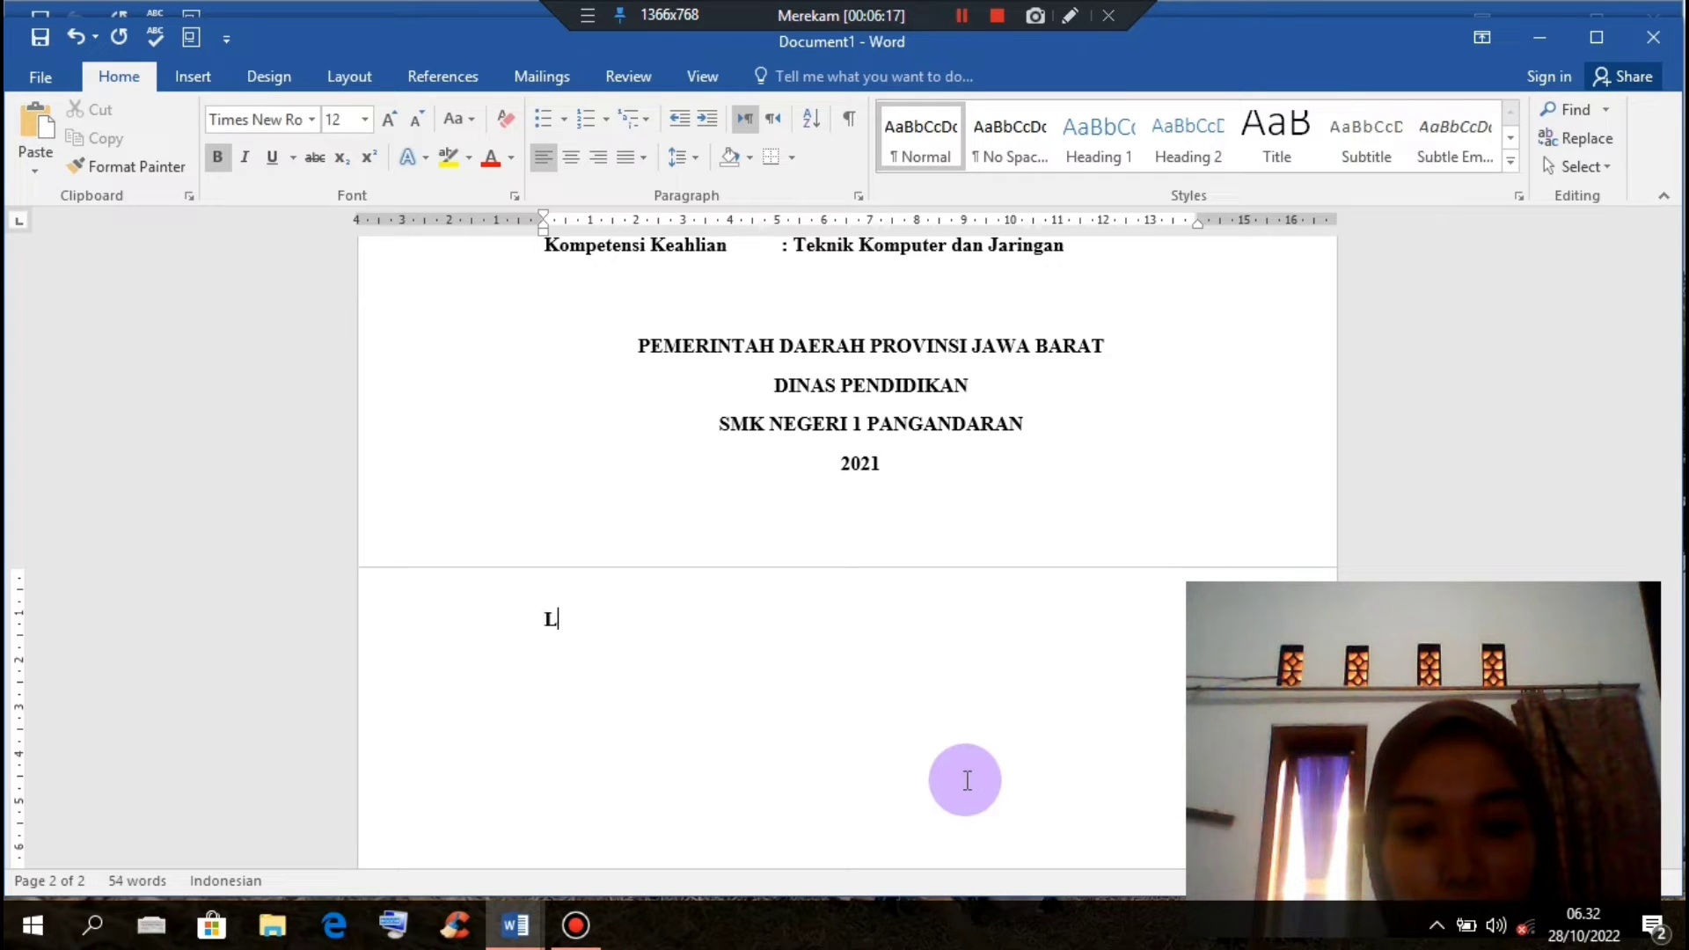
type("EMBAR PERSETUJUAN")
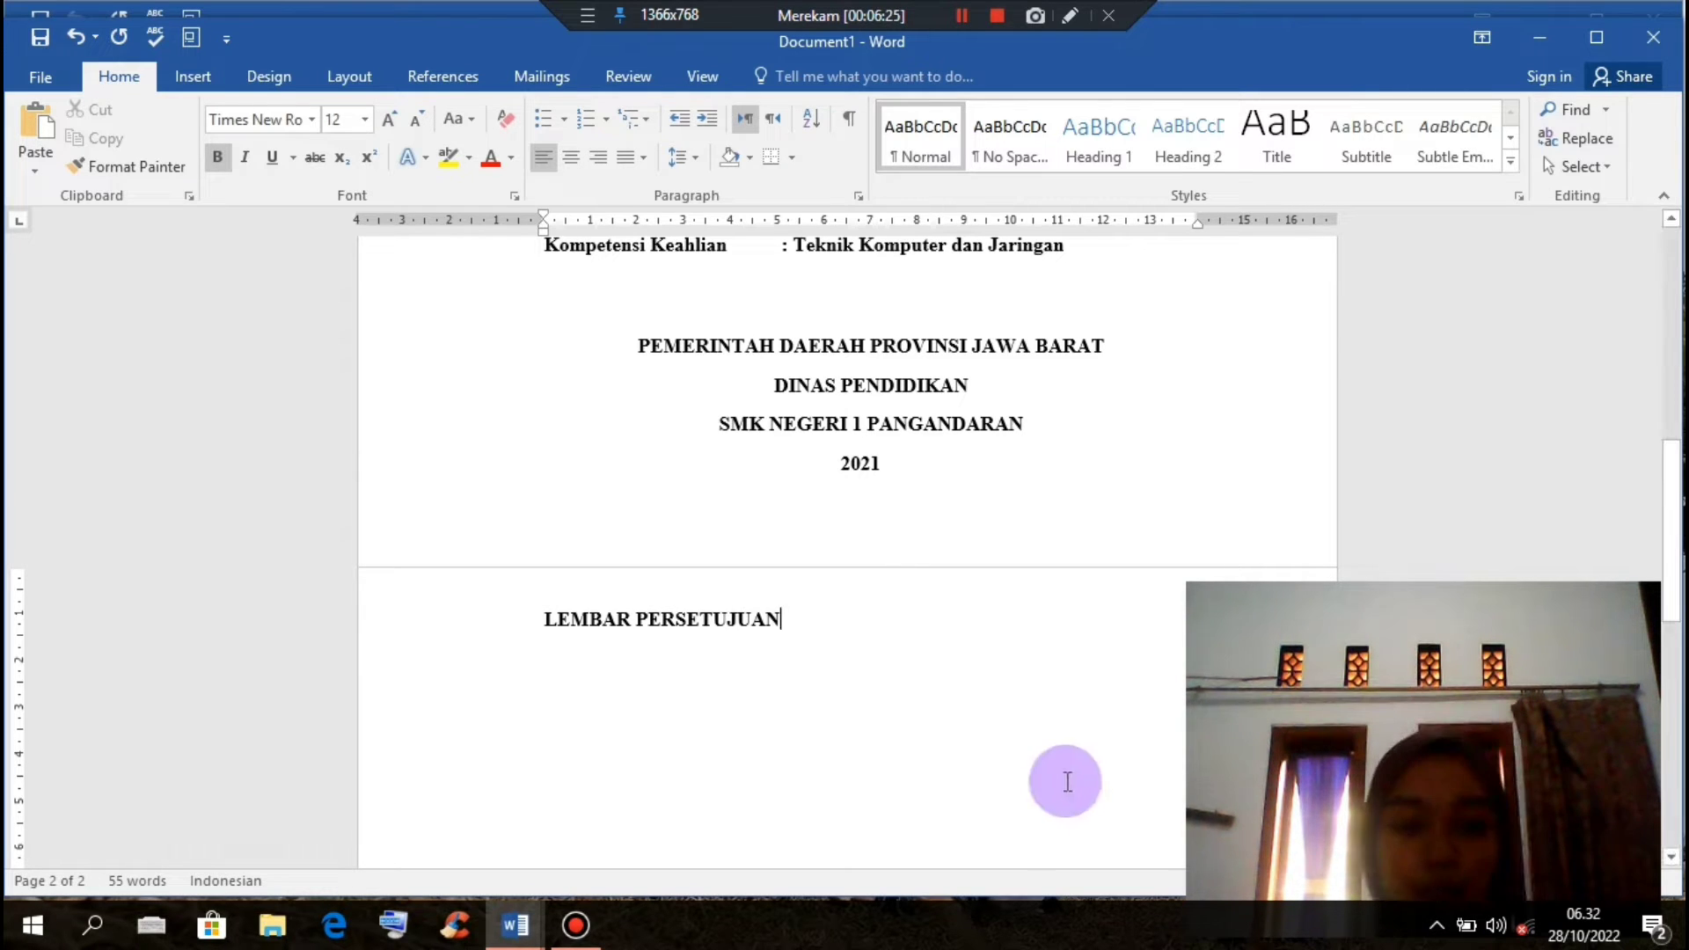
scroll(943, 755, "up", 3)
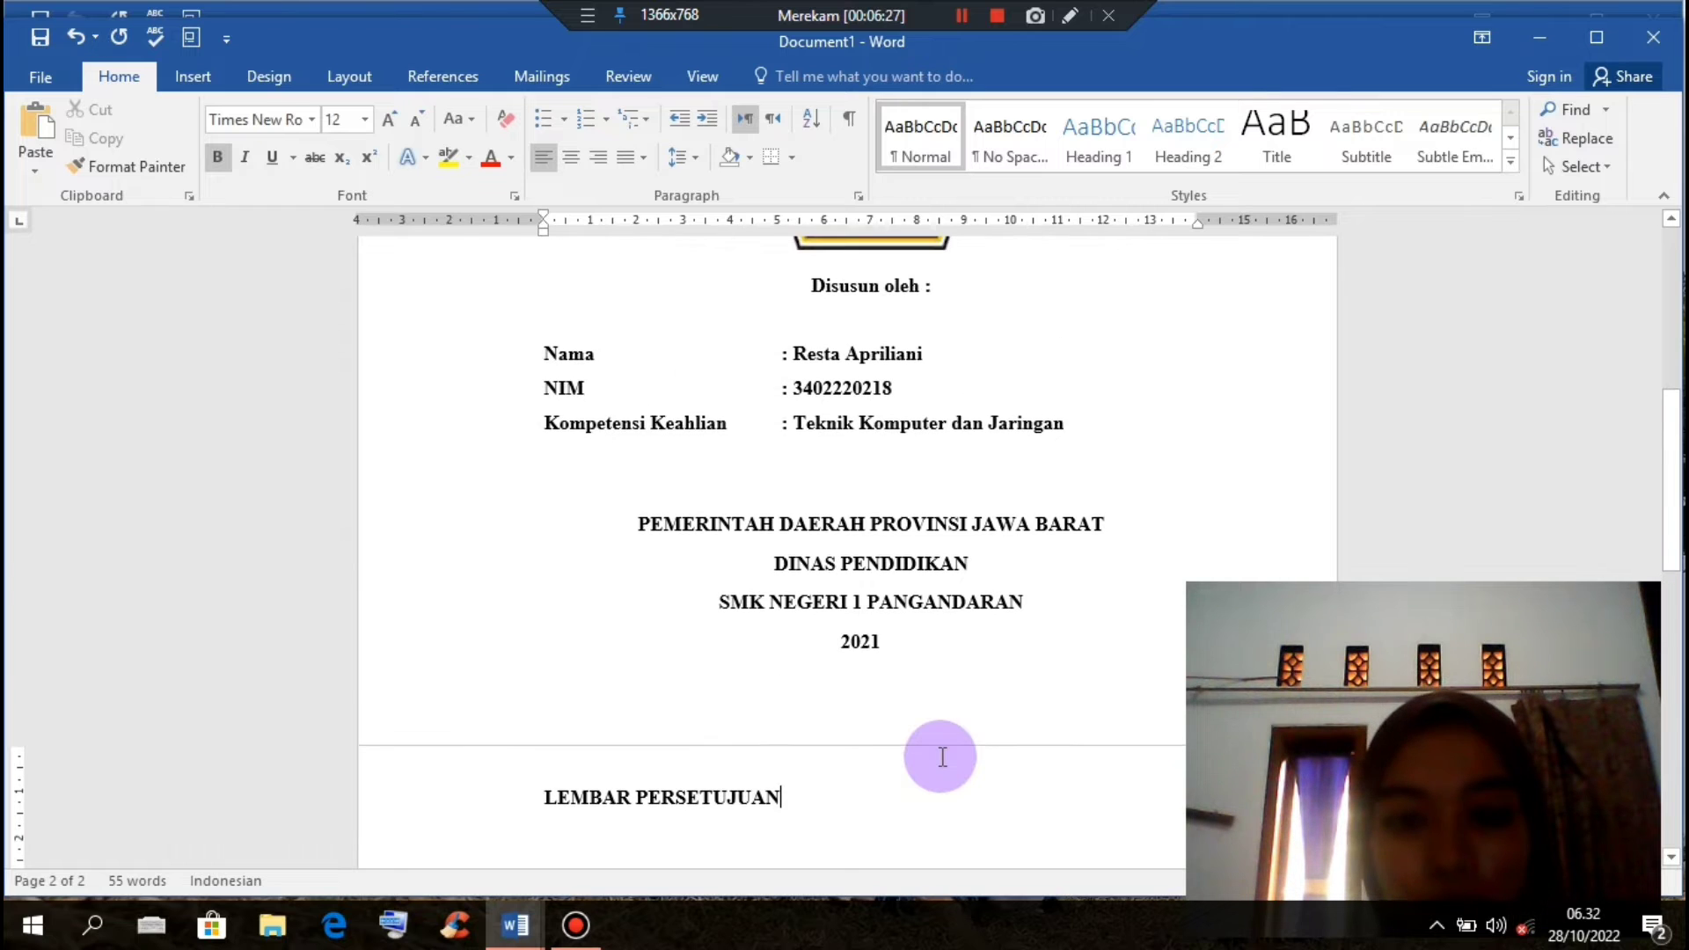
scroll(942, 755, "down", 2)
scroll(674, 669, "down", 4)
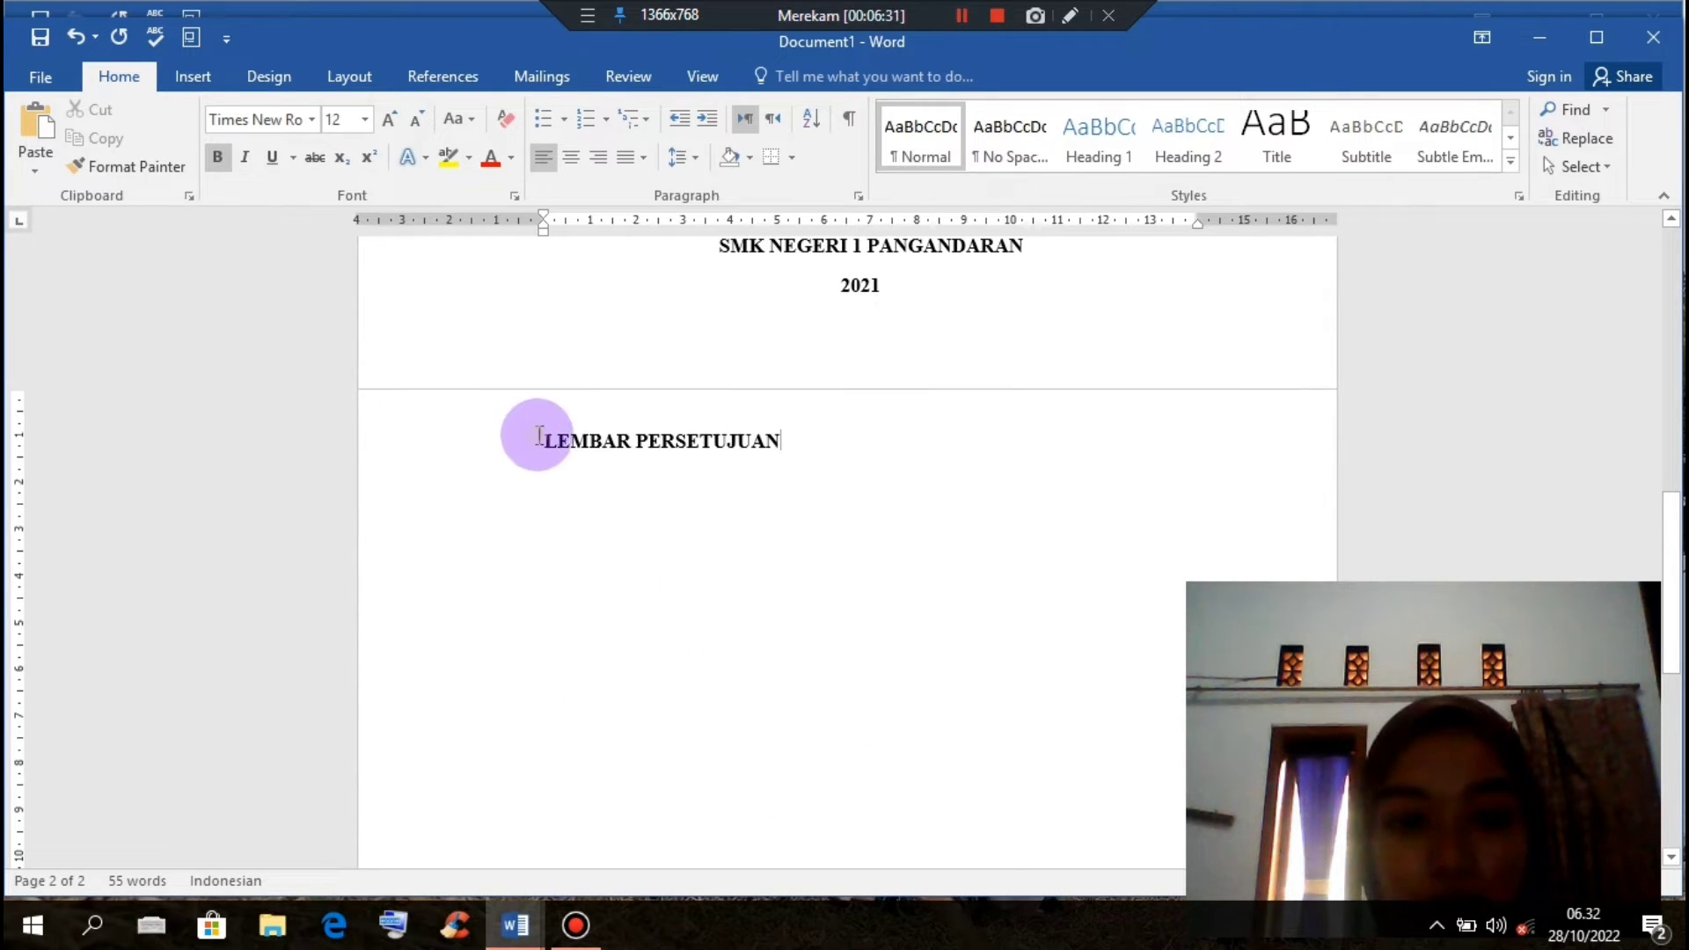
left_click_drag(538, 436, 838, 440)
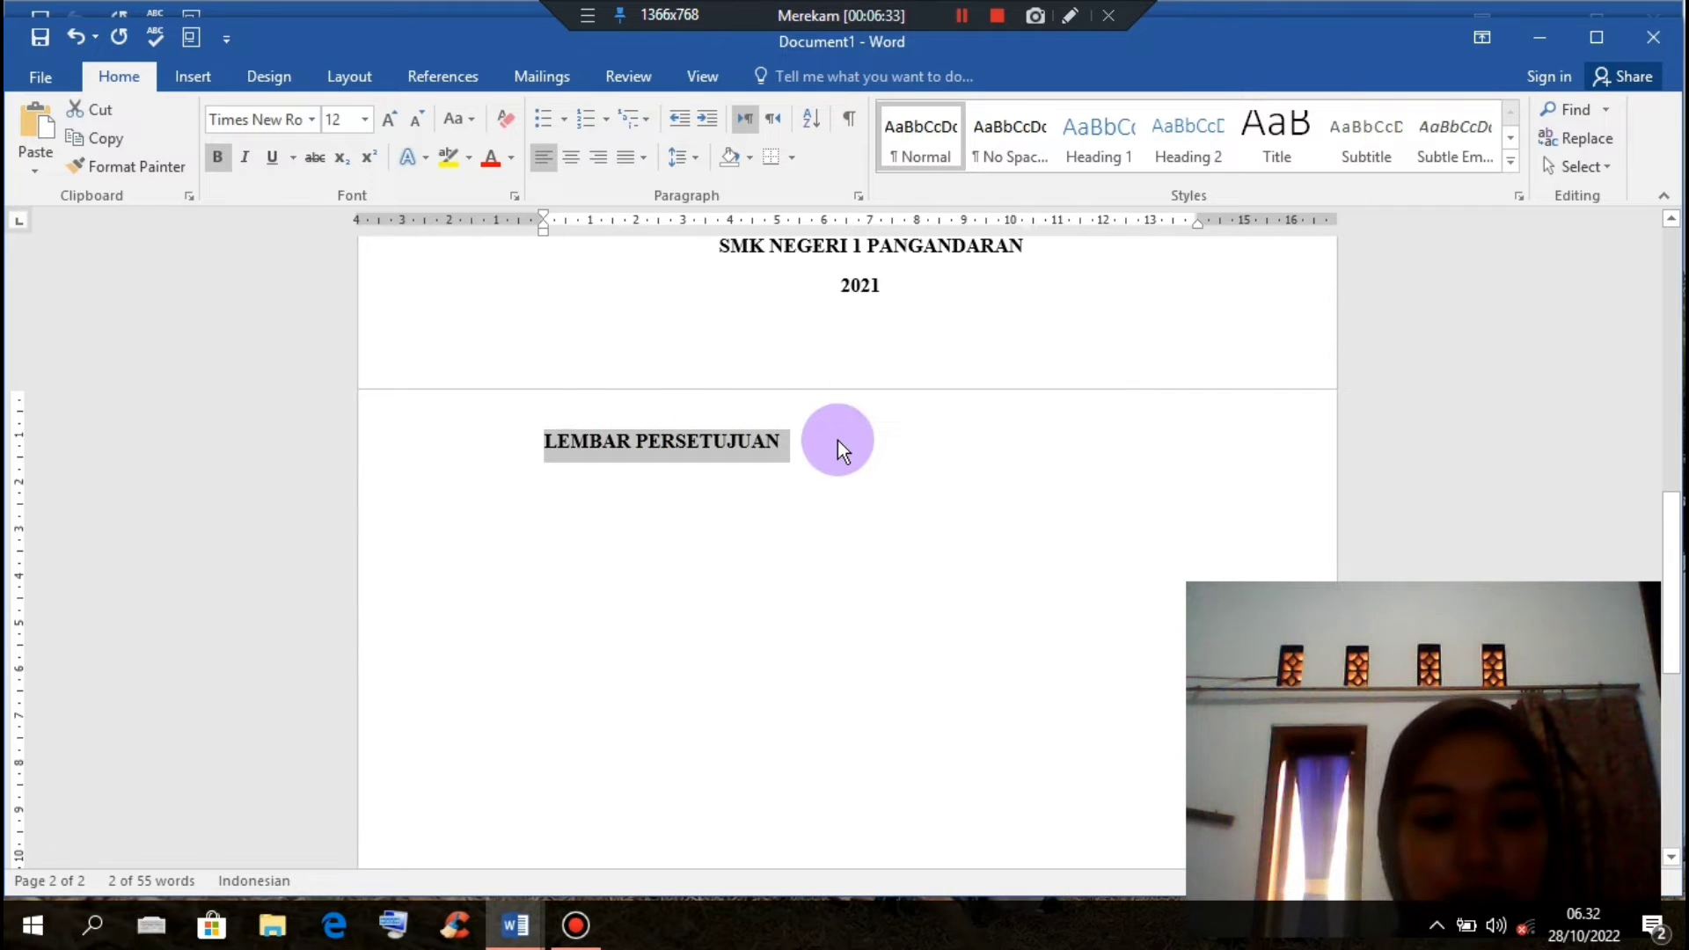
key("ctrl+e")
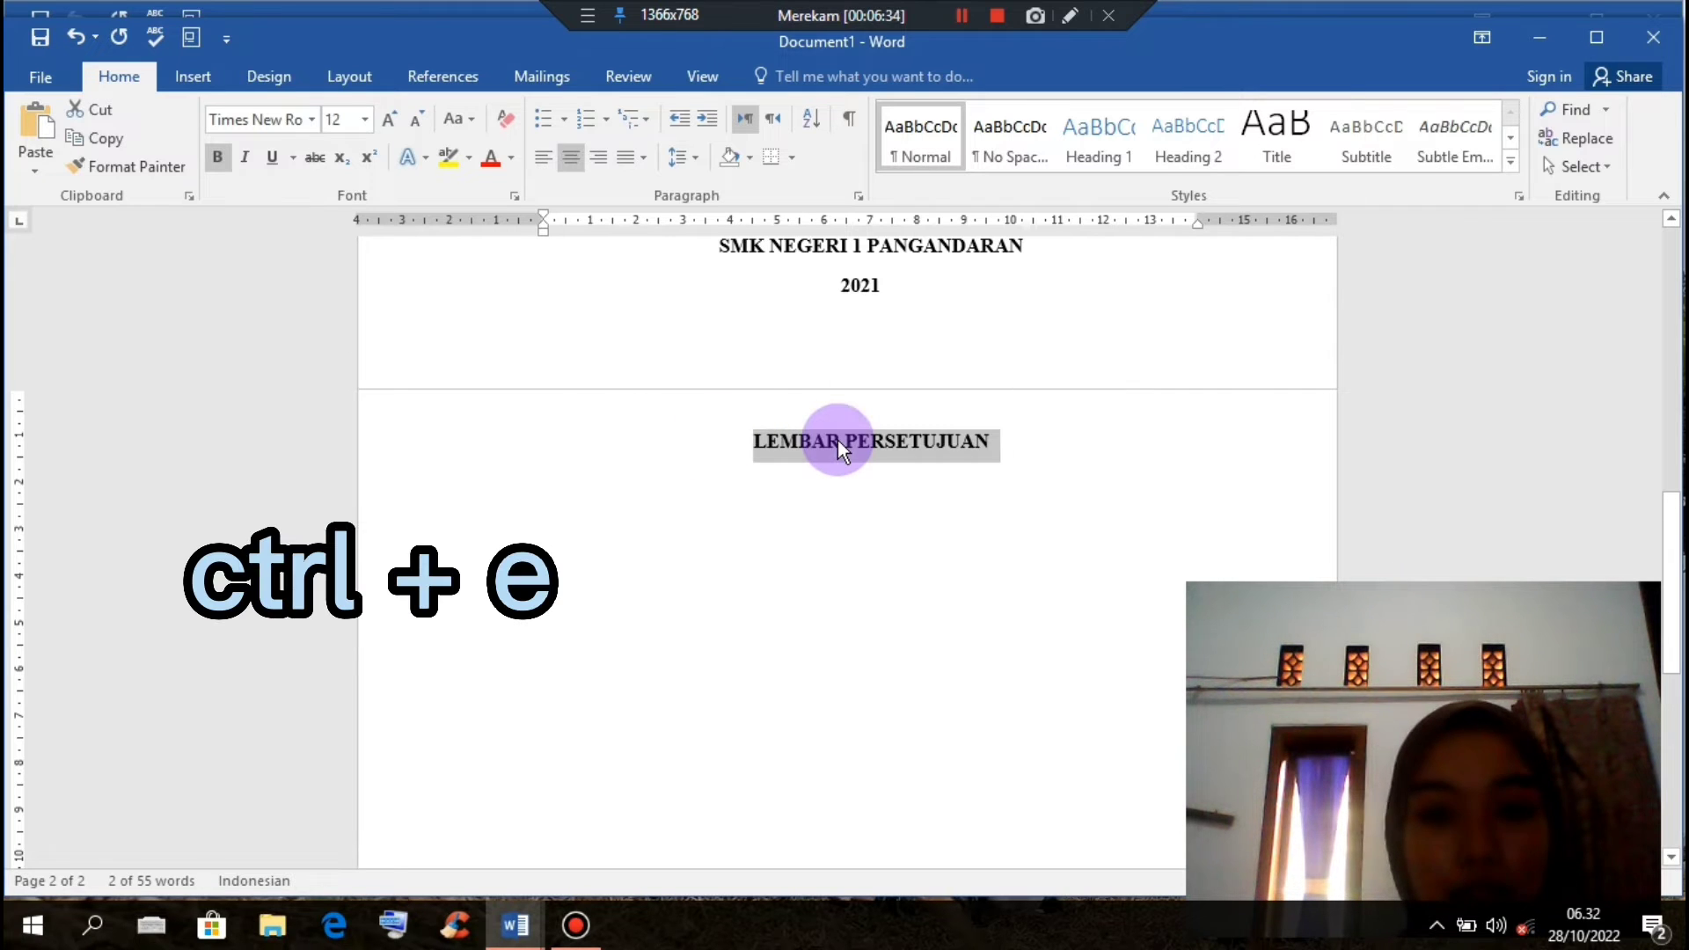
left_click(1039, 468)
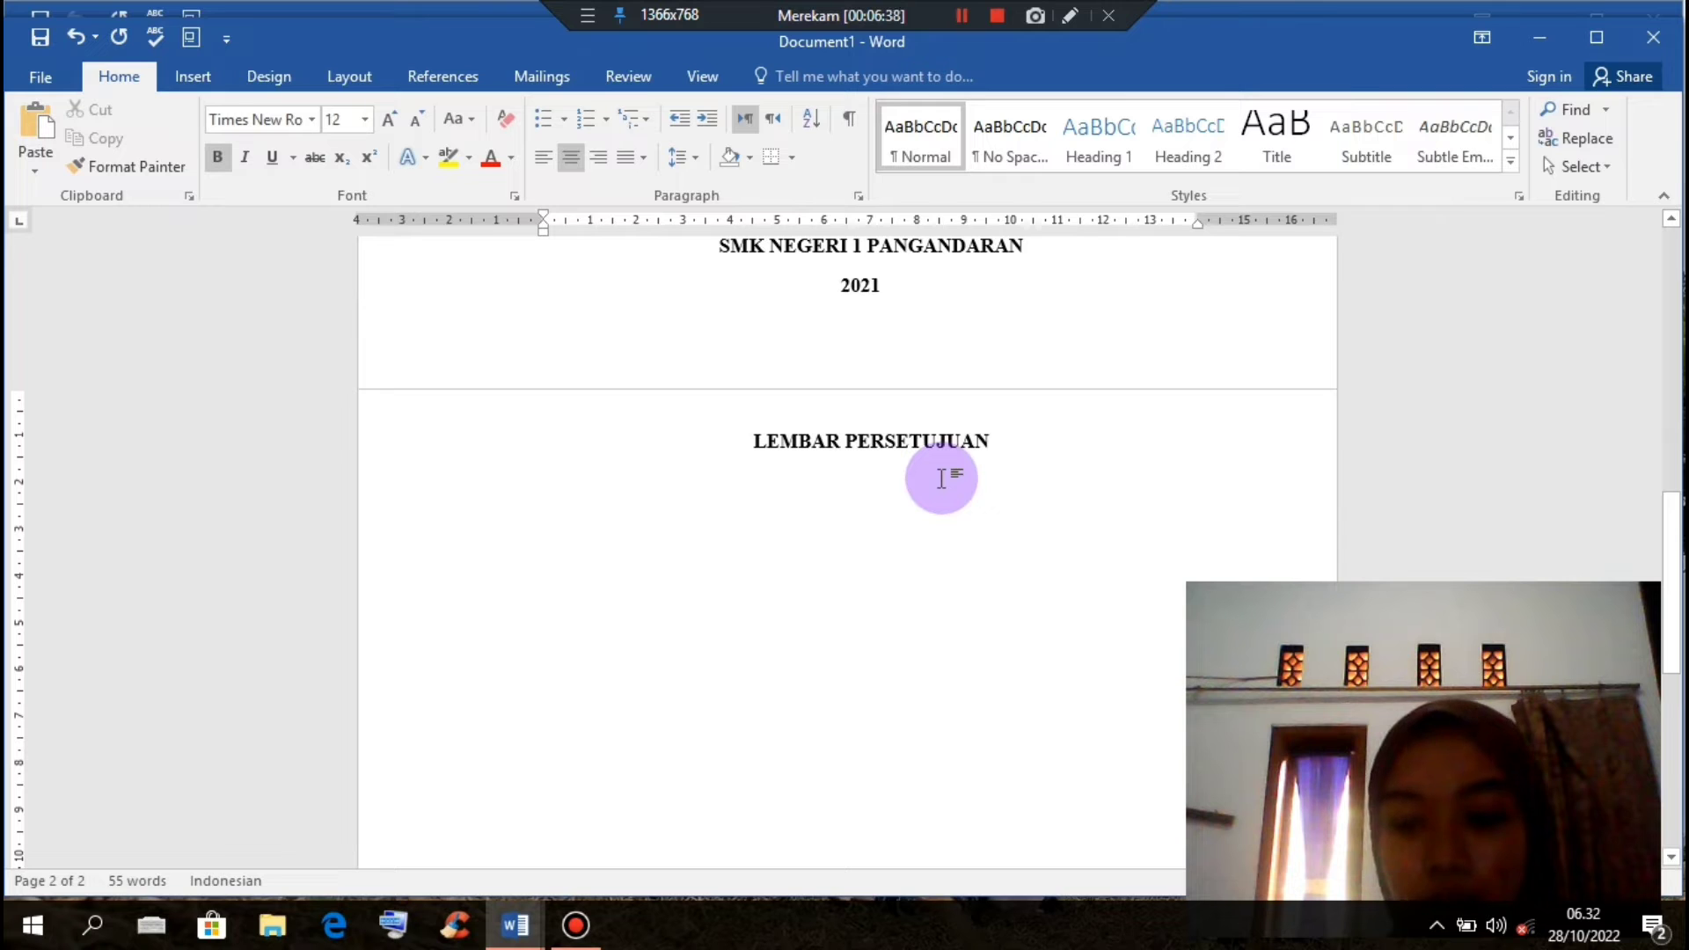
key("Return")
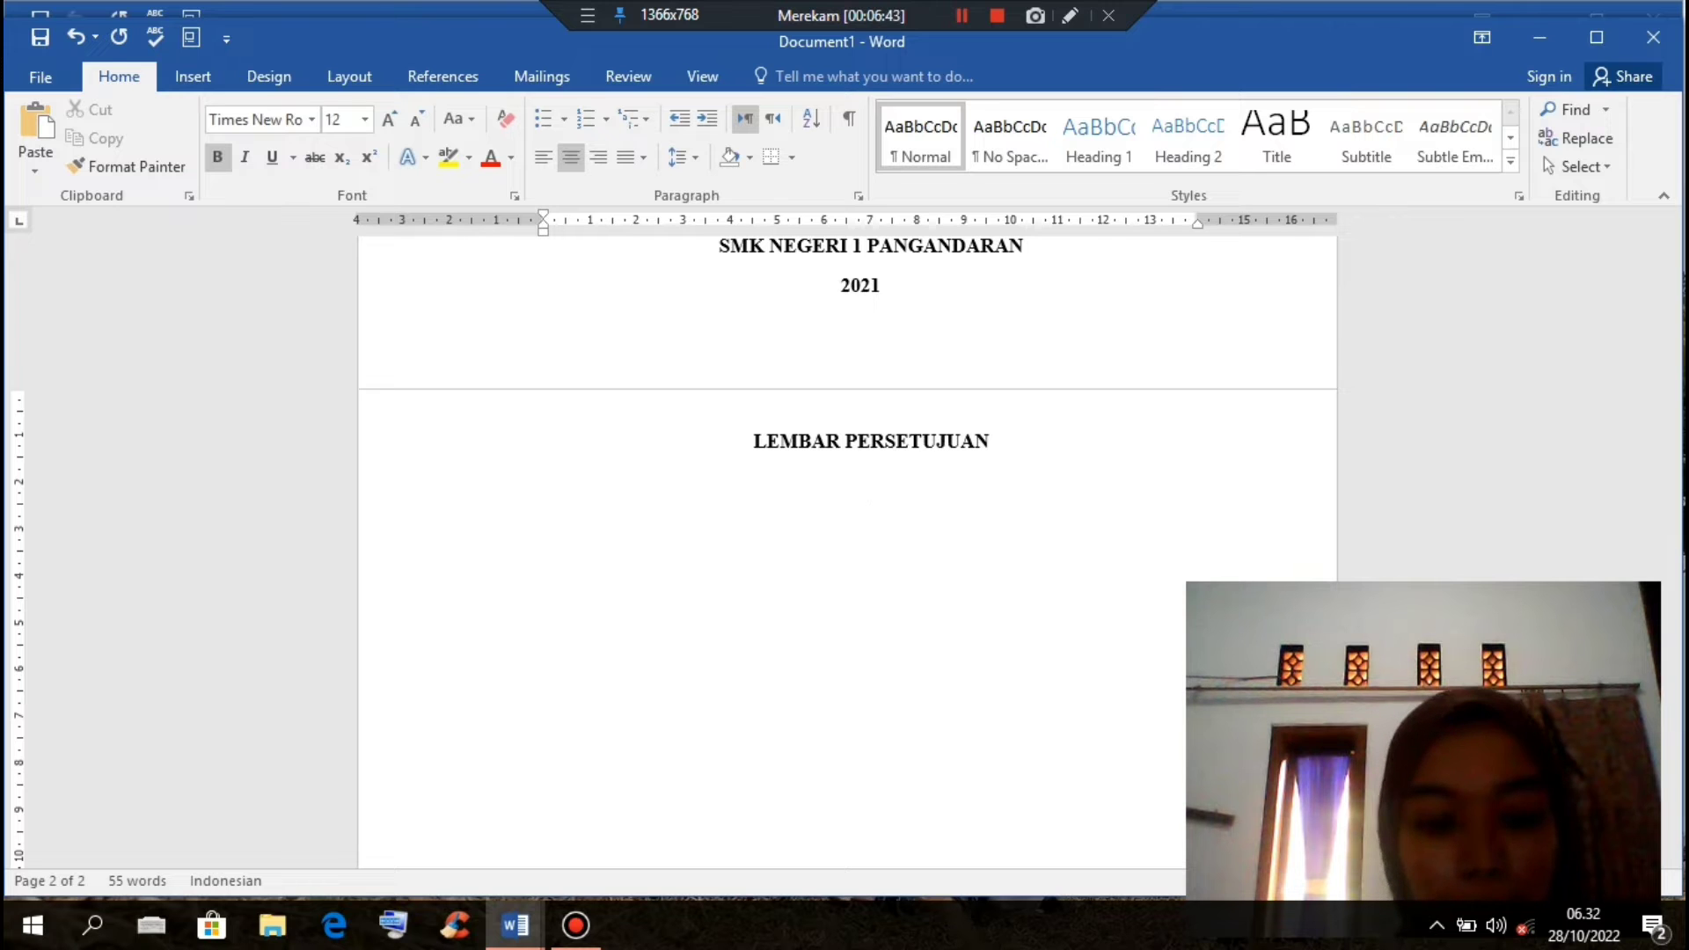
Step: Copy the PERANCANGAN JARINGAN LAN … CISCO PACKET TRACKER title from the cover and paste it under LEMBAR PERSETUJUAN
scroll(1008, 695, "up", 3)
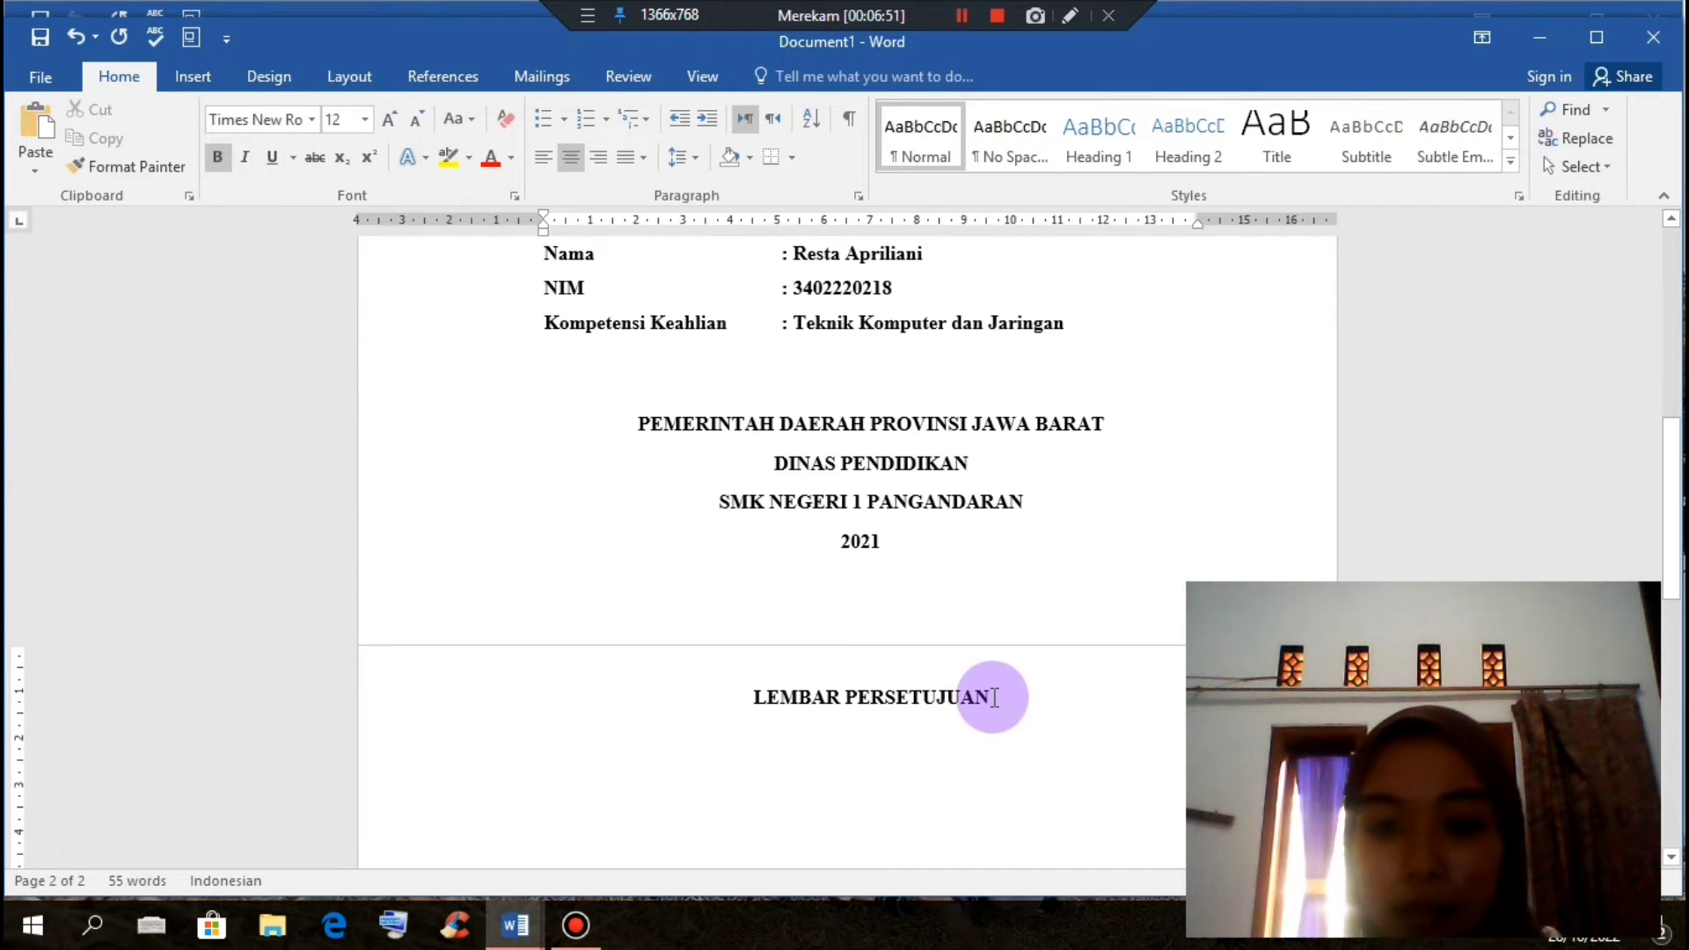
scroll(993, 695, "up", 7)
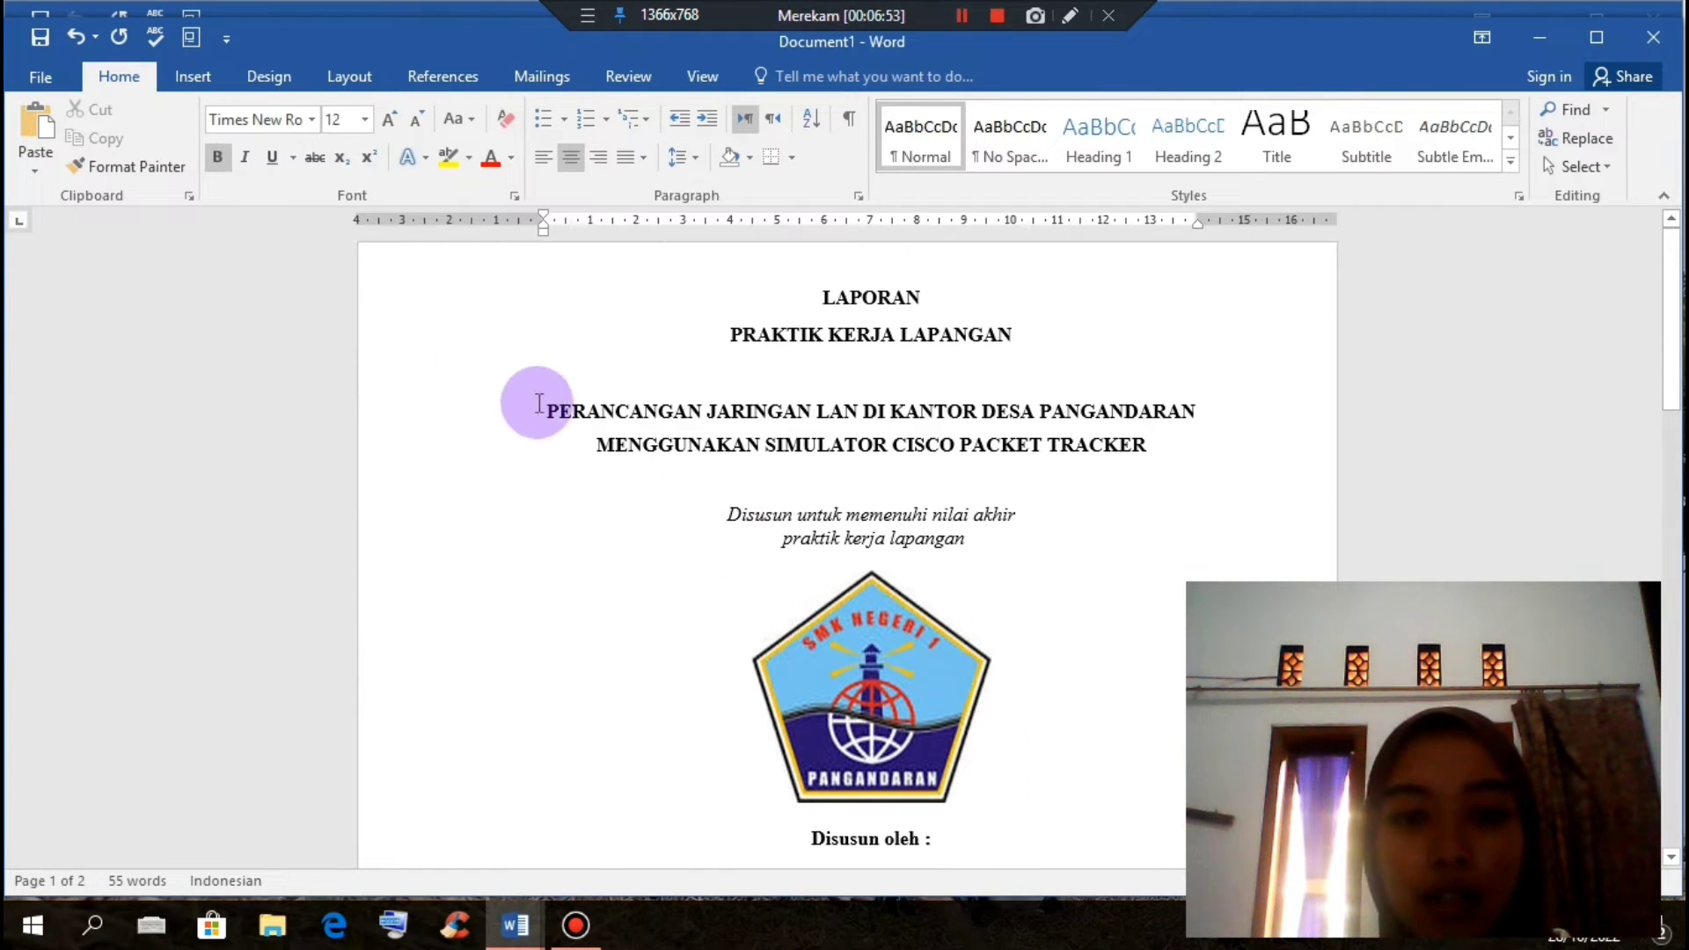
left_click_drag(539, 403, 1135, 445)
key("ctrl+c")
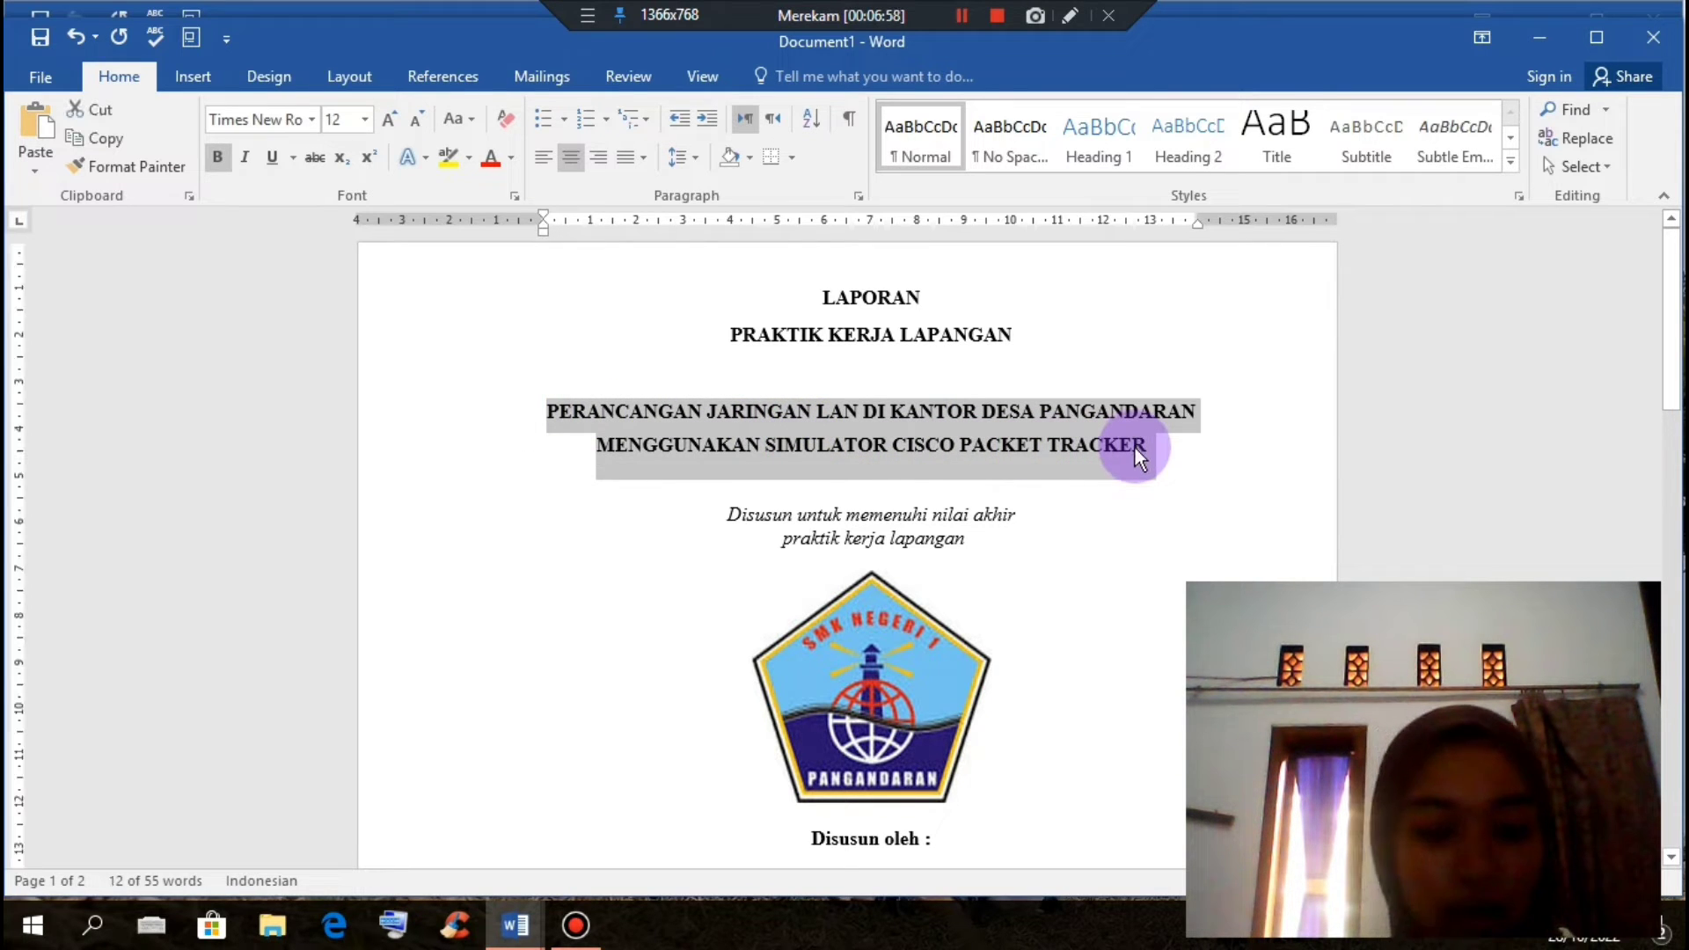
scroll(1131, 492, "down", 8)
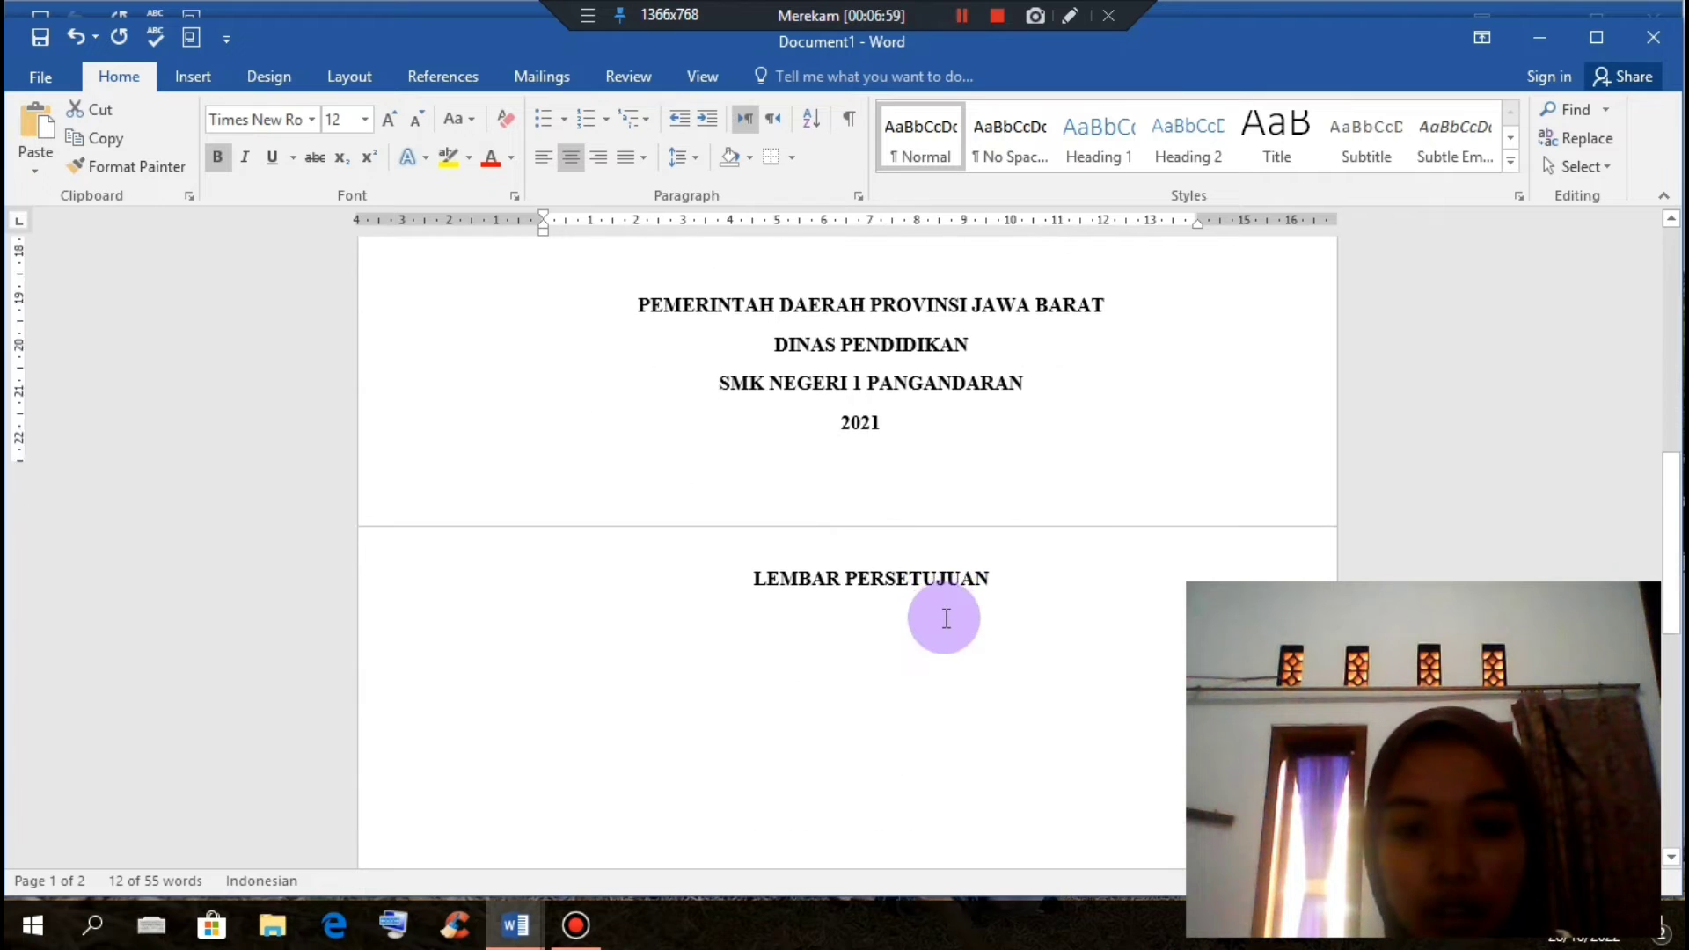
scroll(880, 545, "down", 3)
left_click(795, 467)
key("ctrl+v")
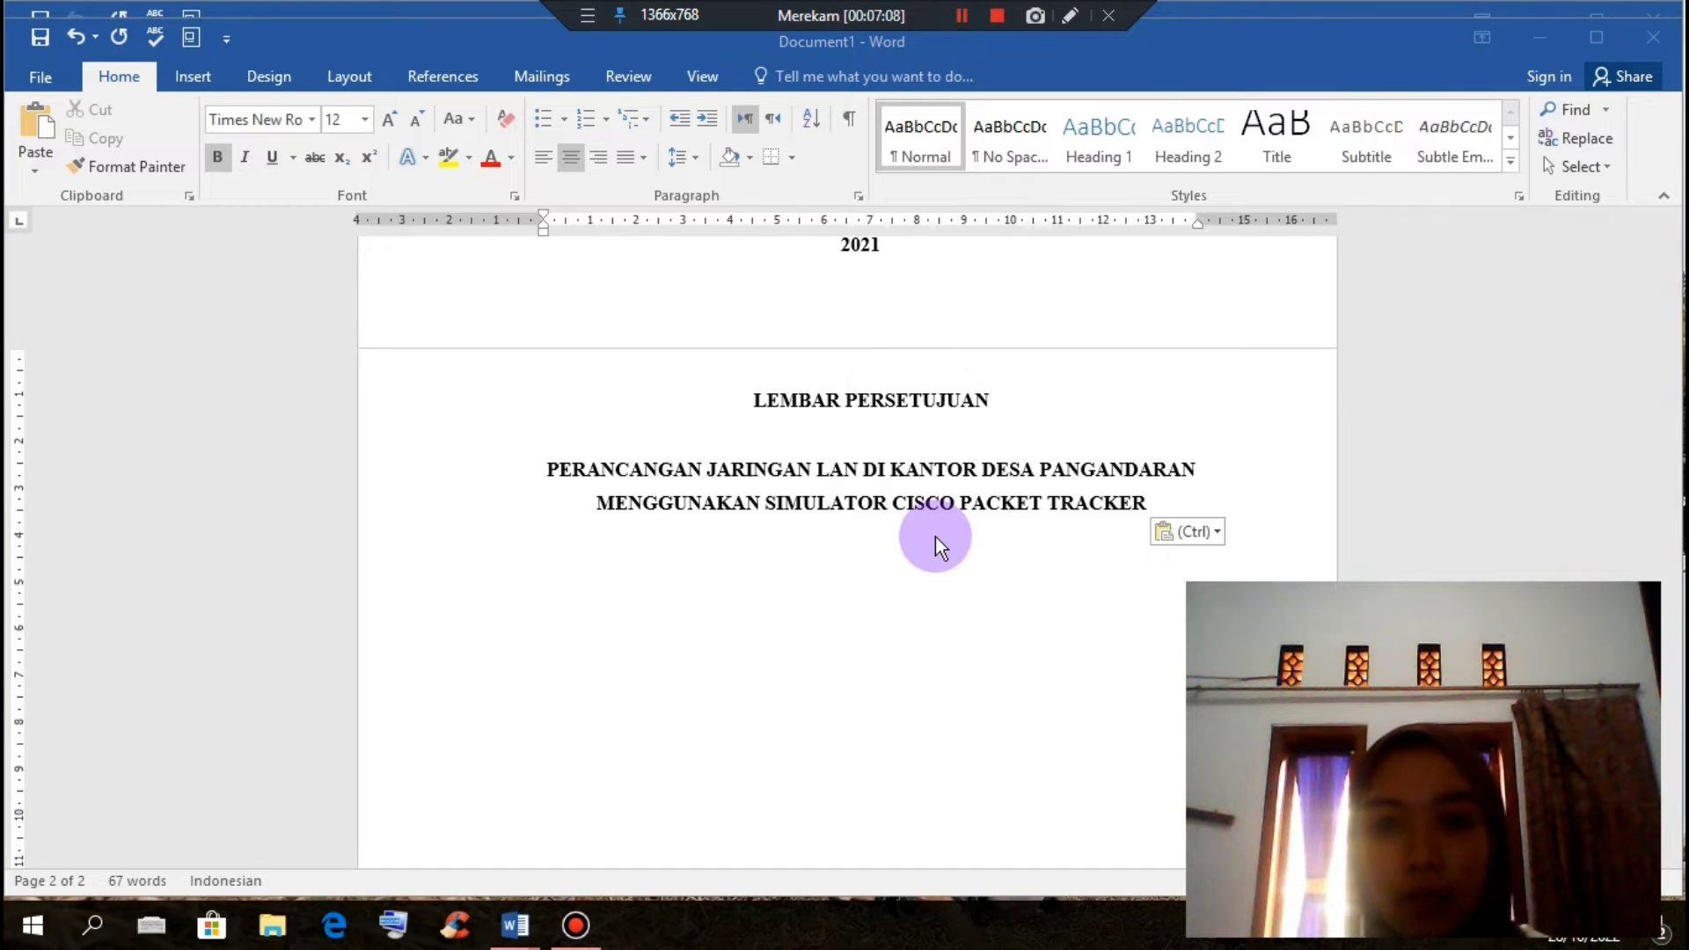
left_click(880, 588)
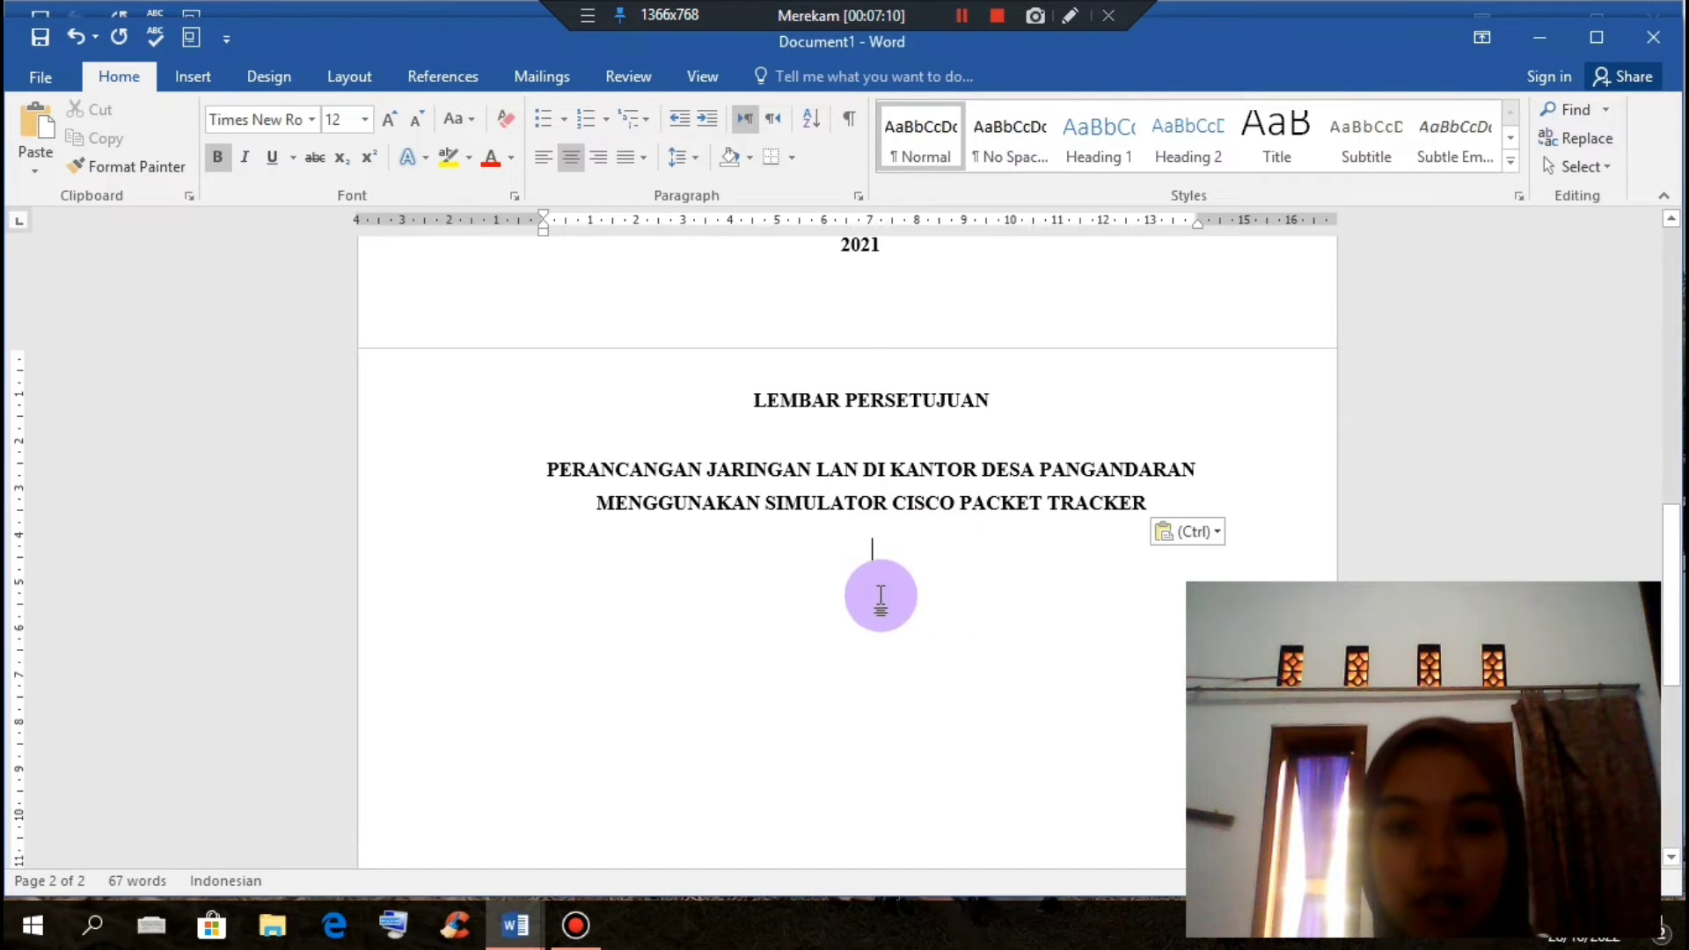
Step: Type a non-bold 'Disusun oleh :' line, then the student's full name on a new centred line below
type("dis")
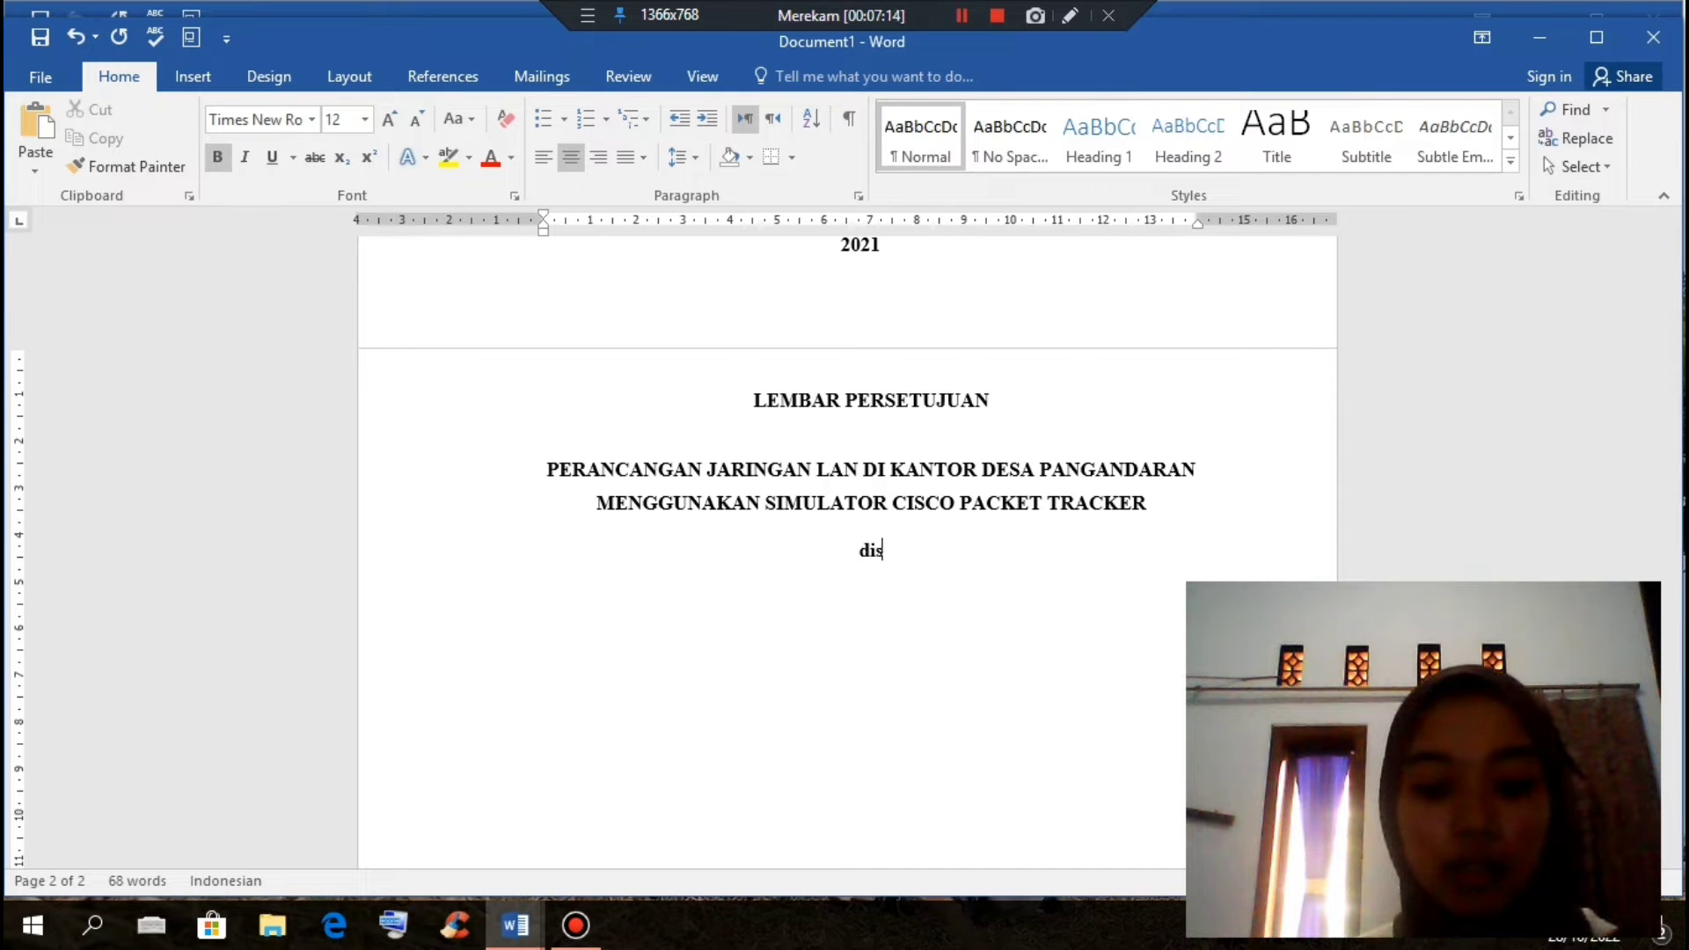
type("usun ole")
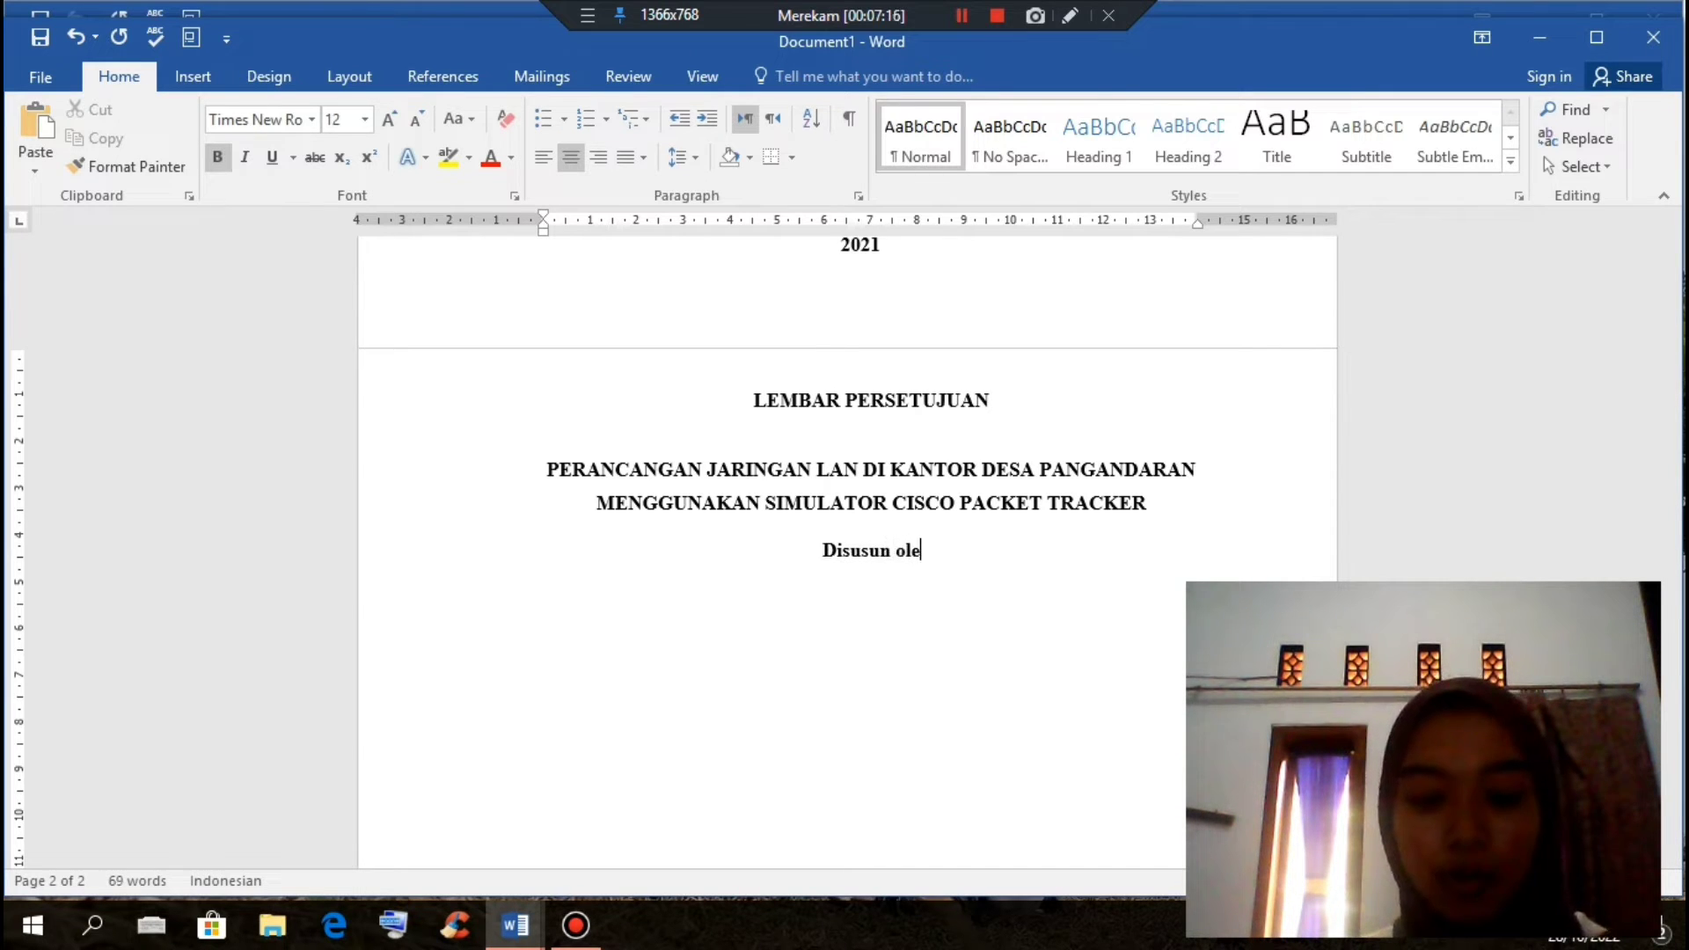
type("h:")
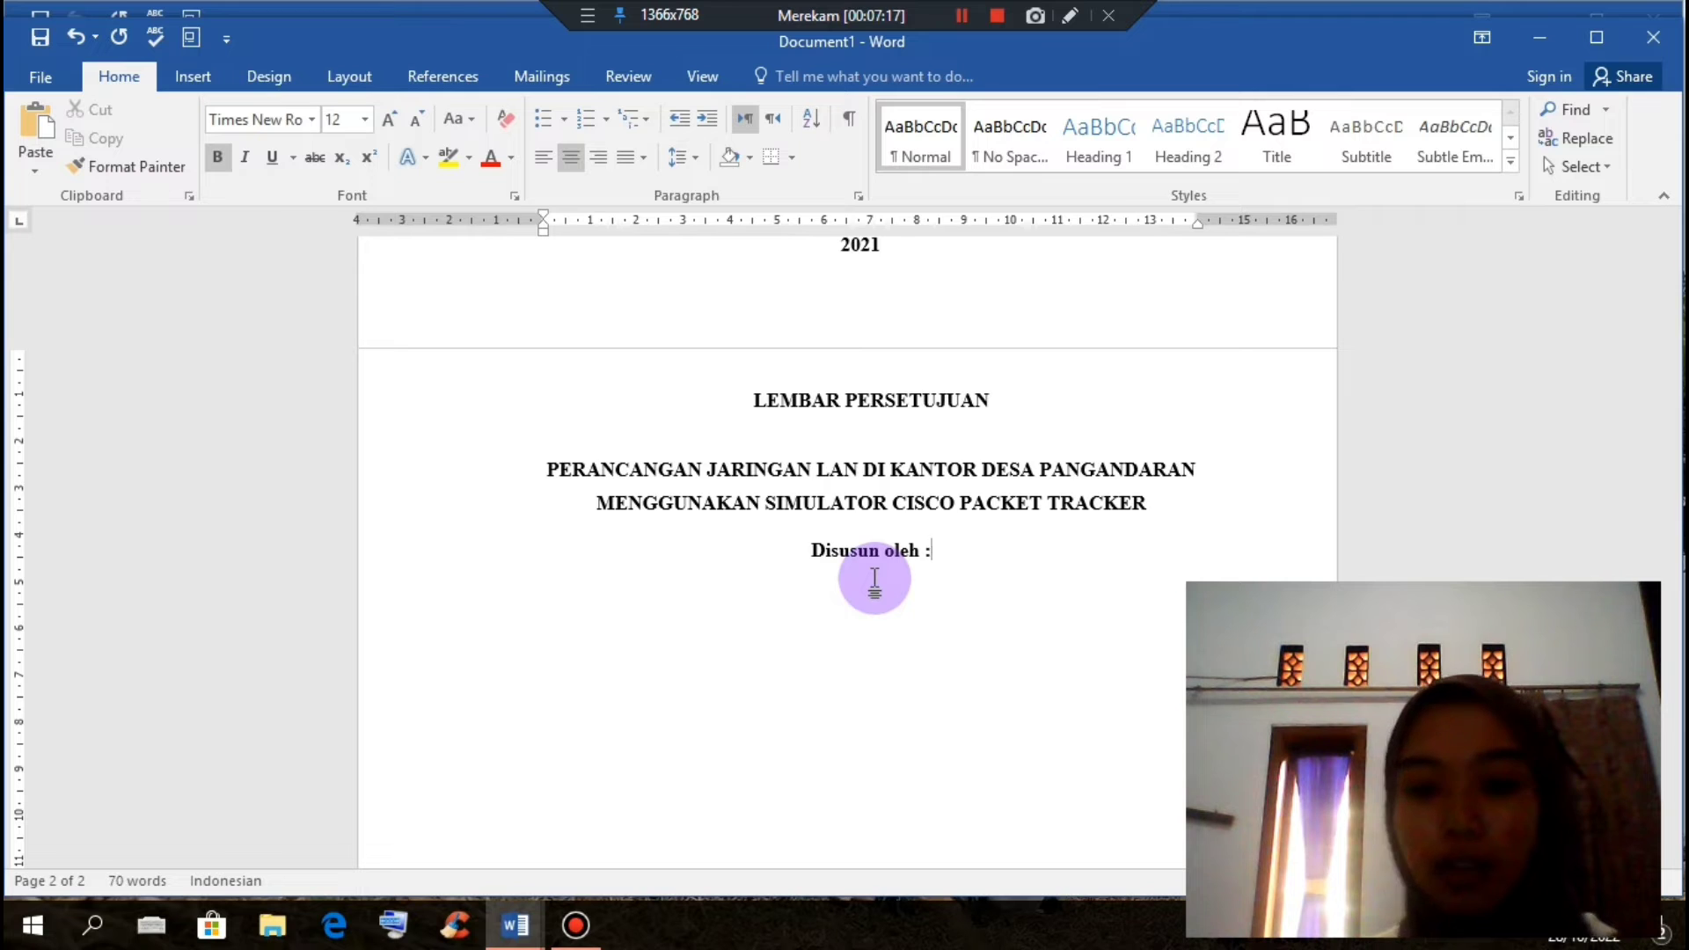
left_click_drag(812, 552, 985, 562)
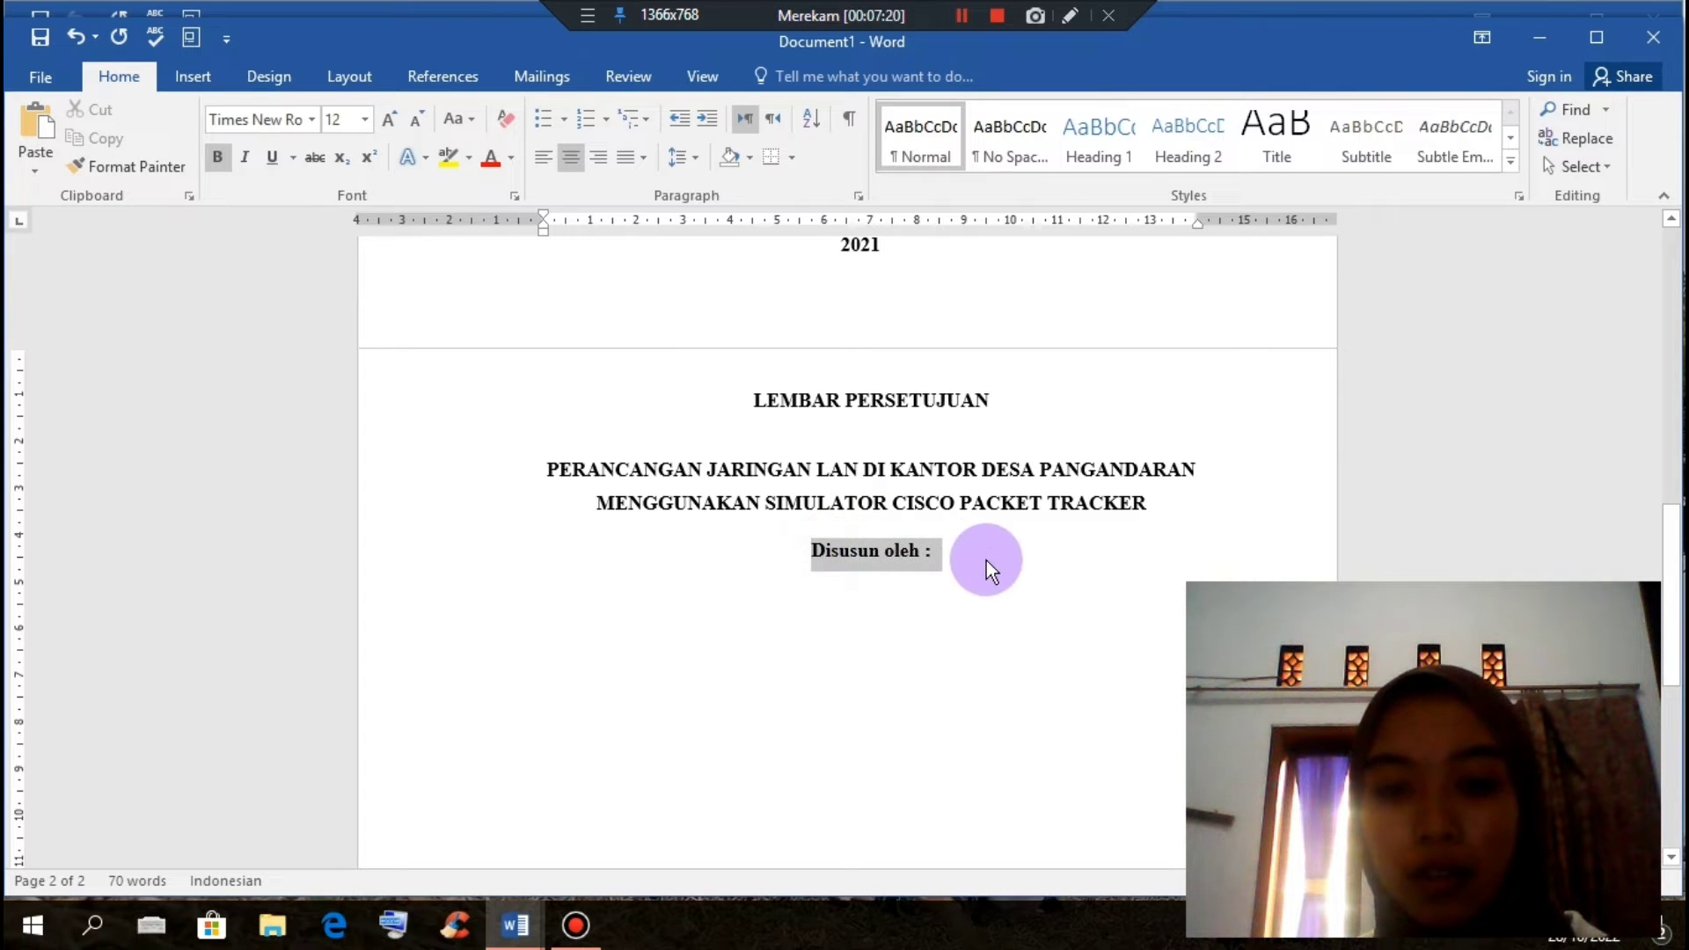
key("ctrl+b")
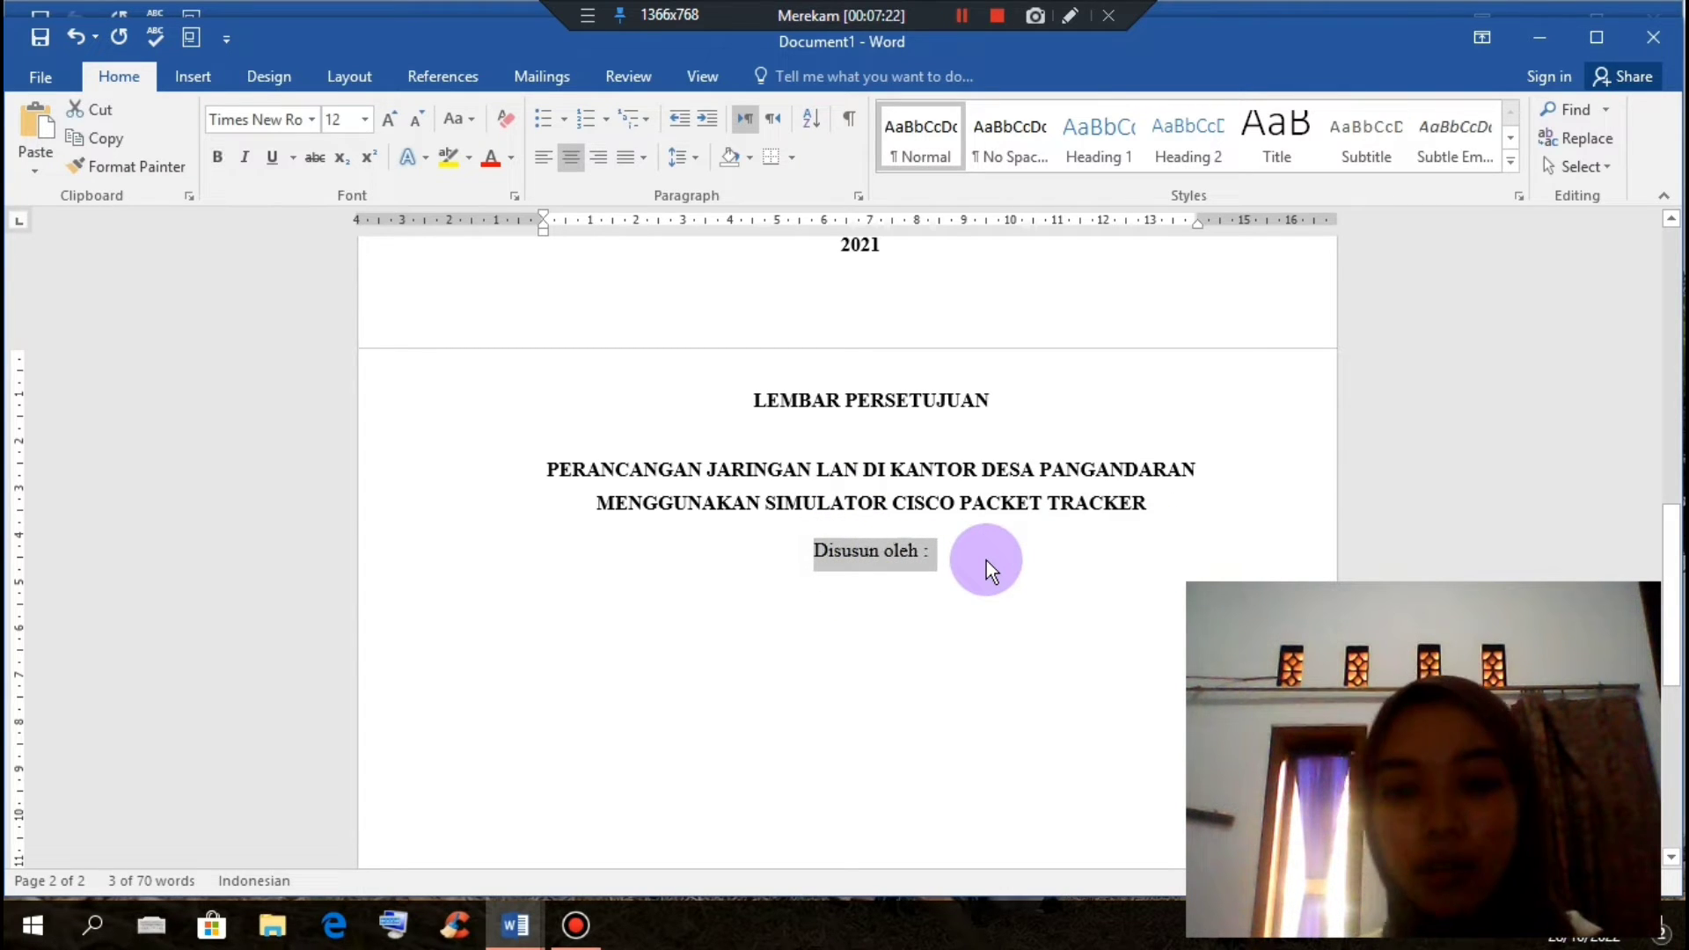
left_click(964, 568)
key("Return")
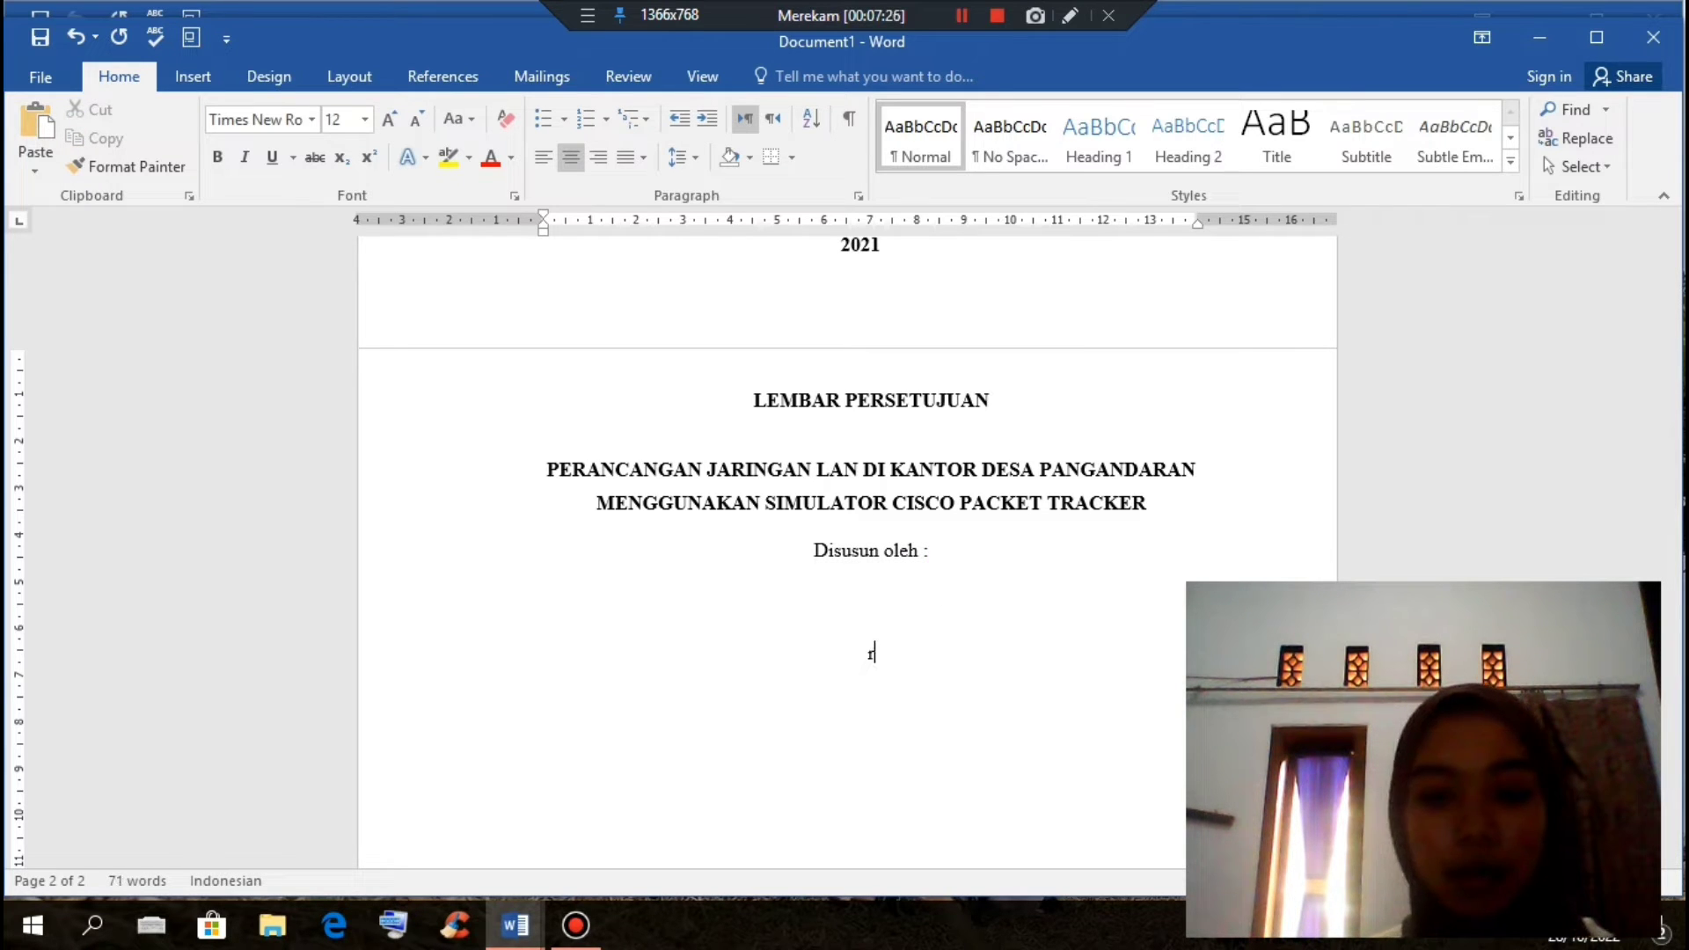
key("BackSpace")
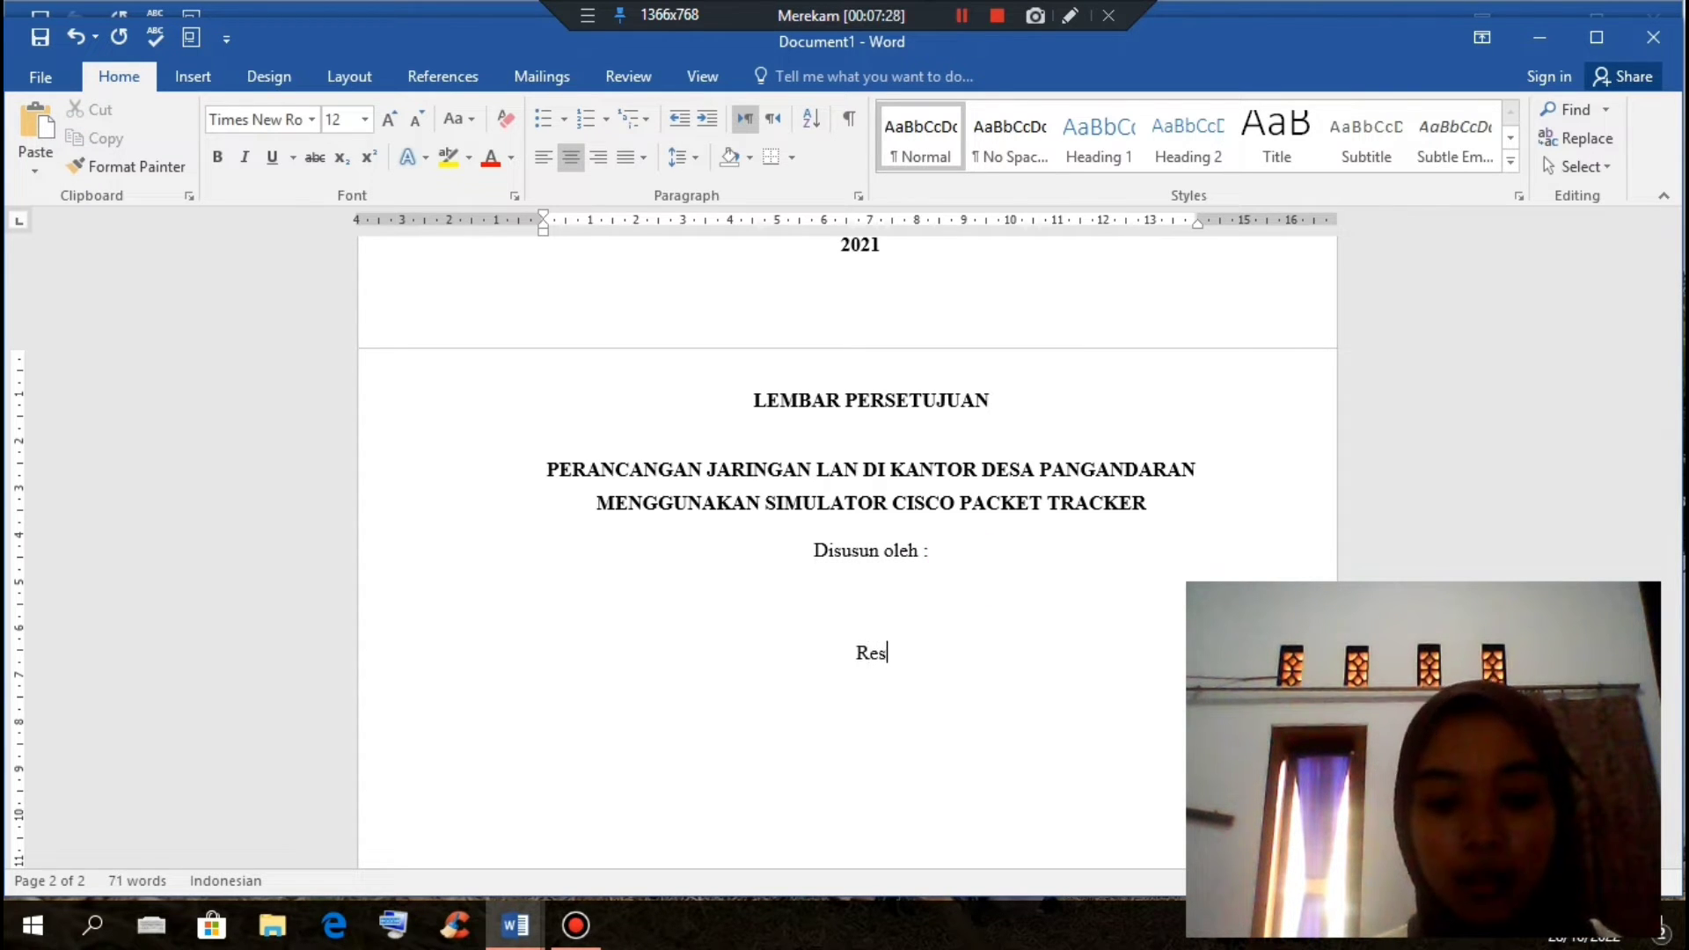
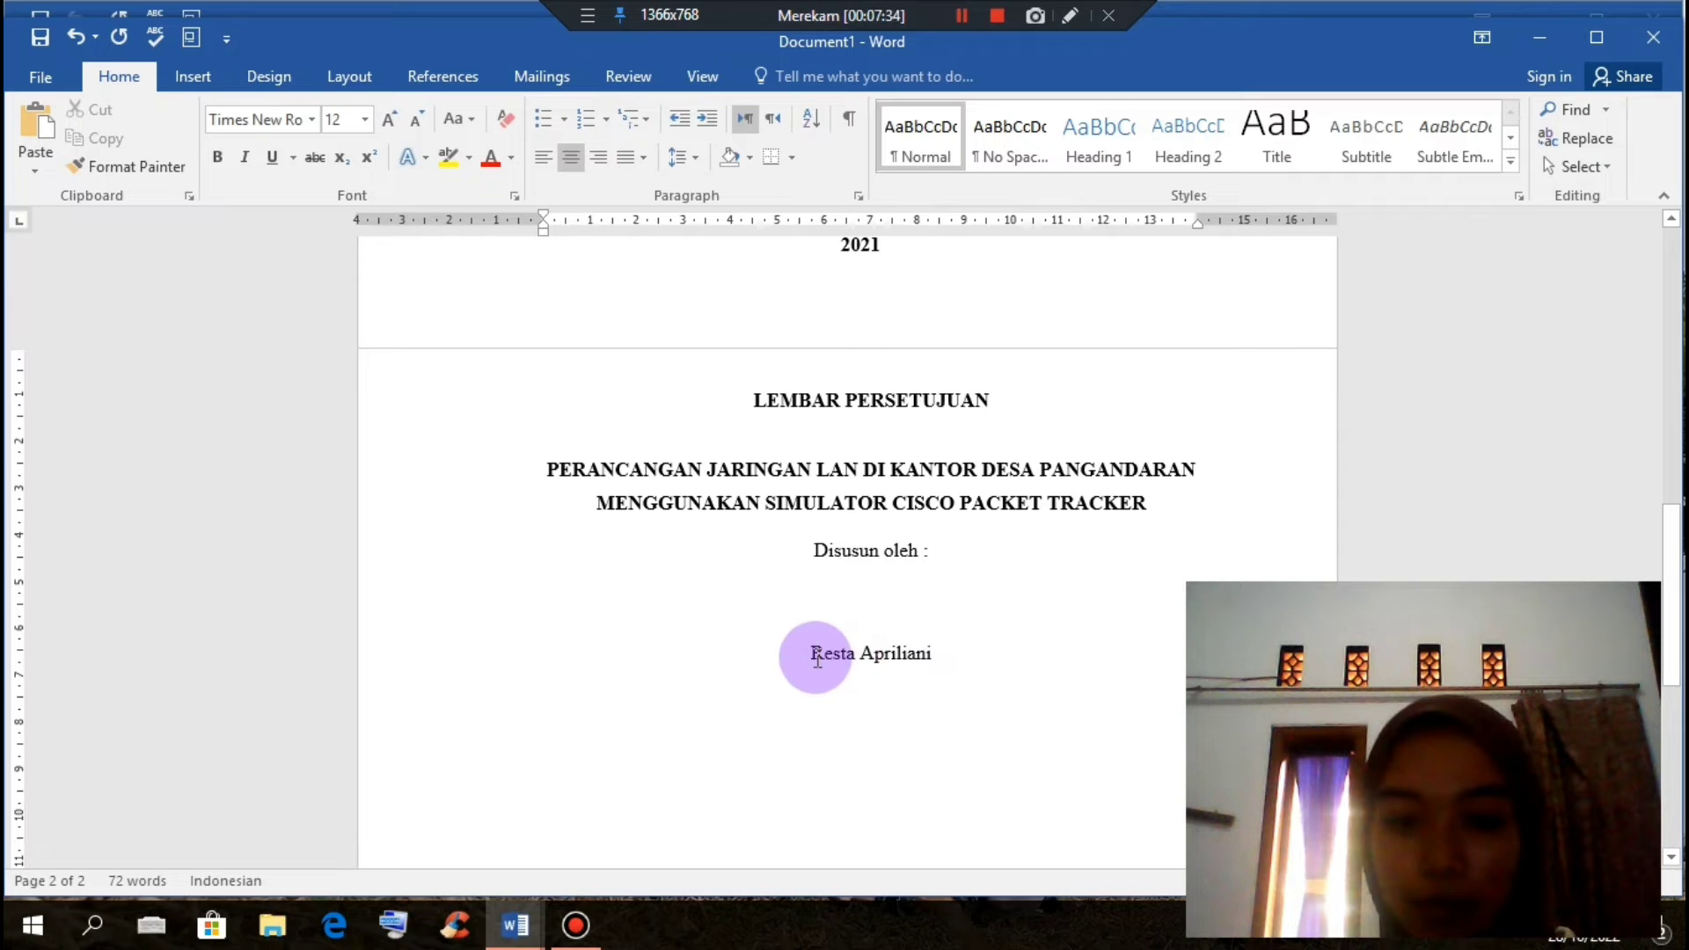
Step: Bold and underline the student's name, and add a bold, non-underlined NIM line with the student number below it
left_click_drag(812, 656, 980, 662)
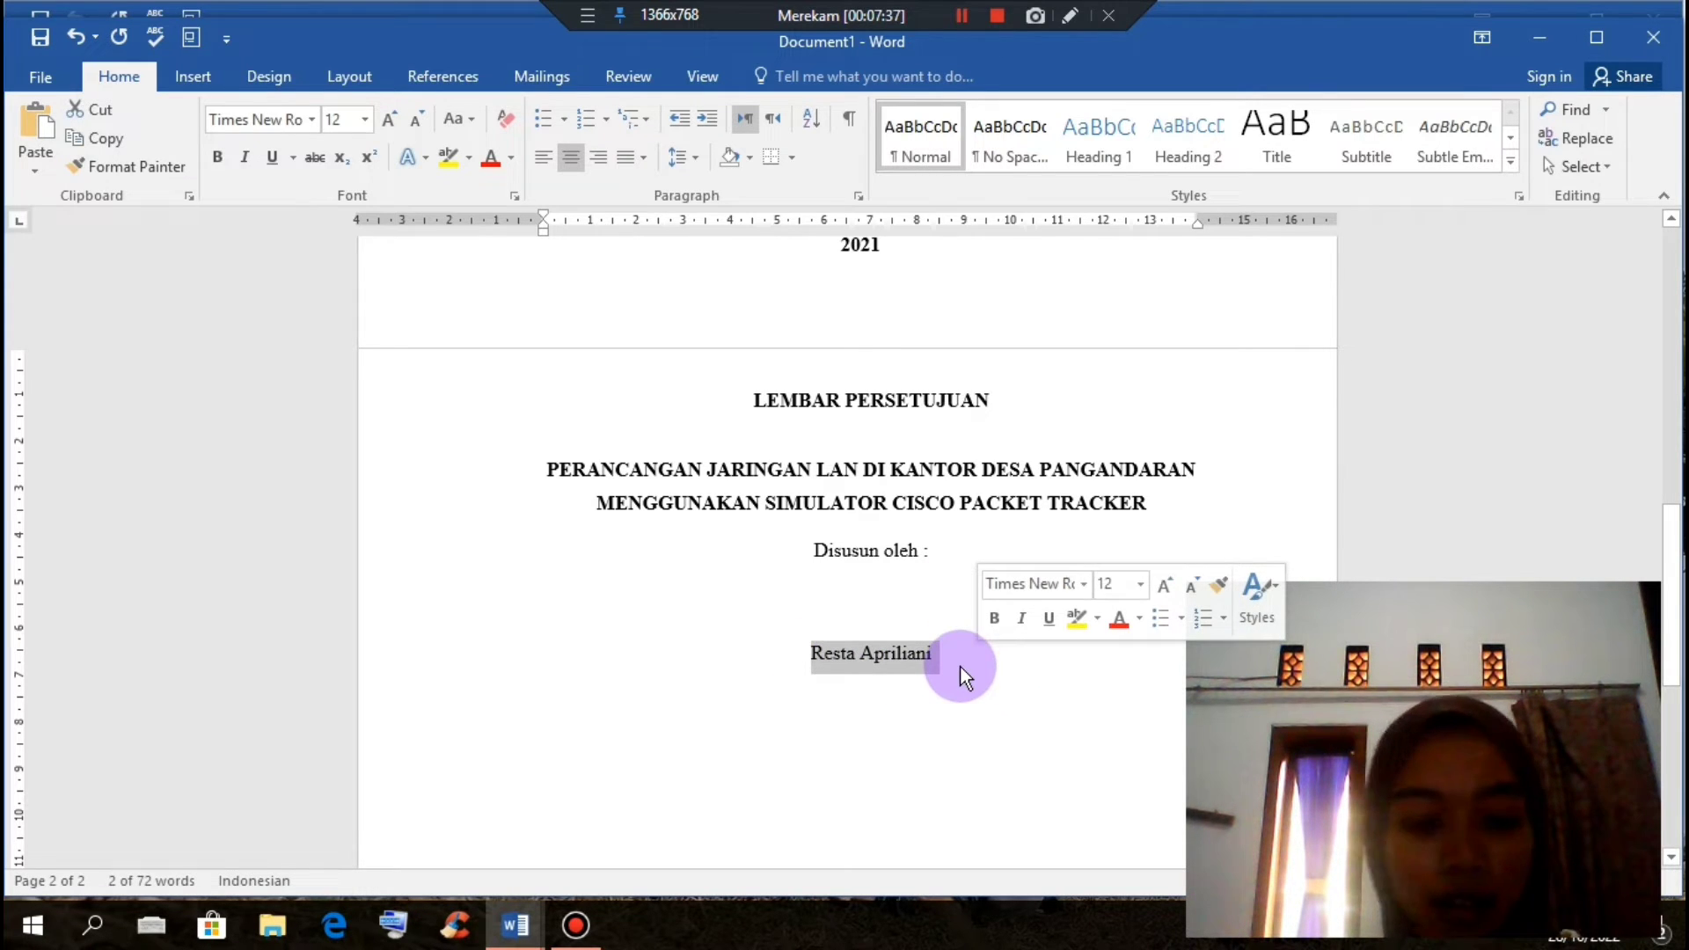
key("ctrl+u")
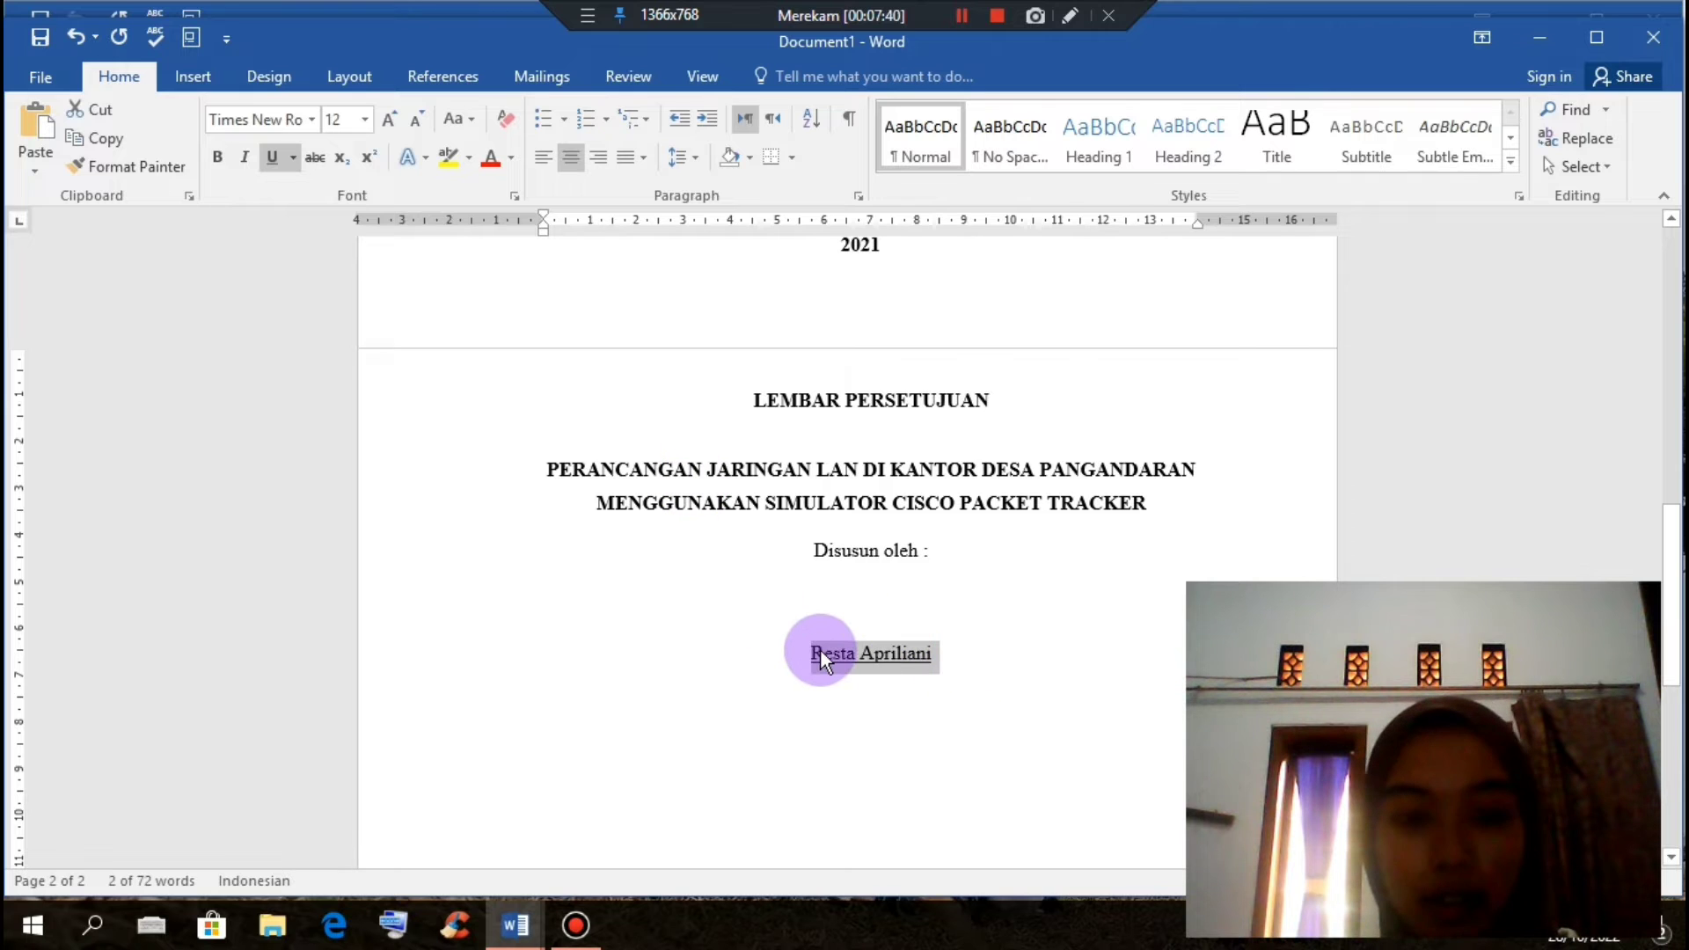
key("ctrl+b")
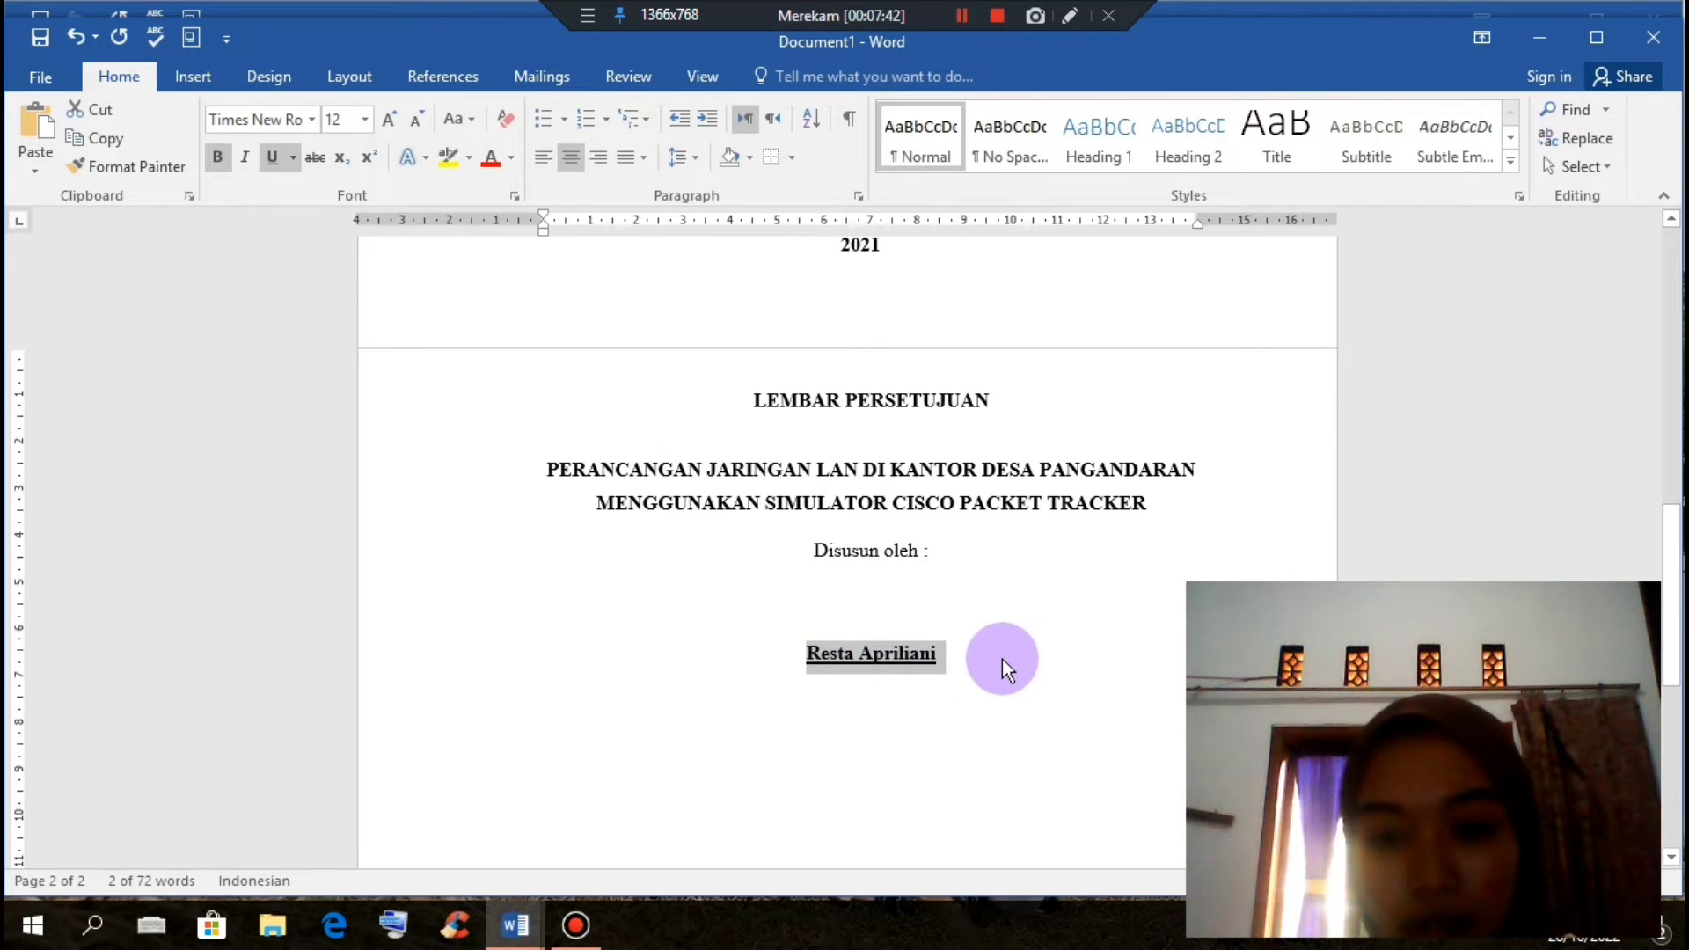
left_click(950, 678)
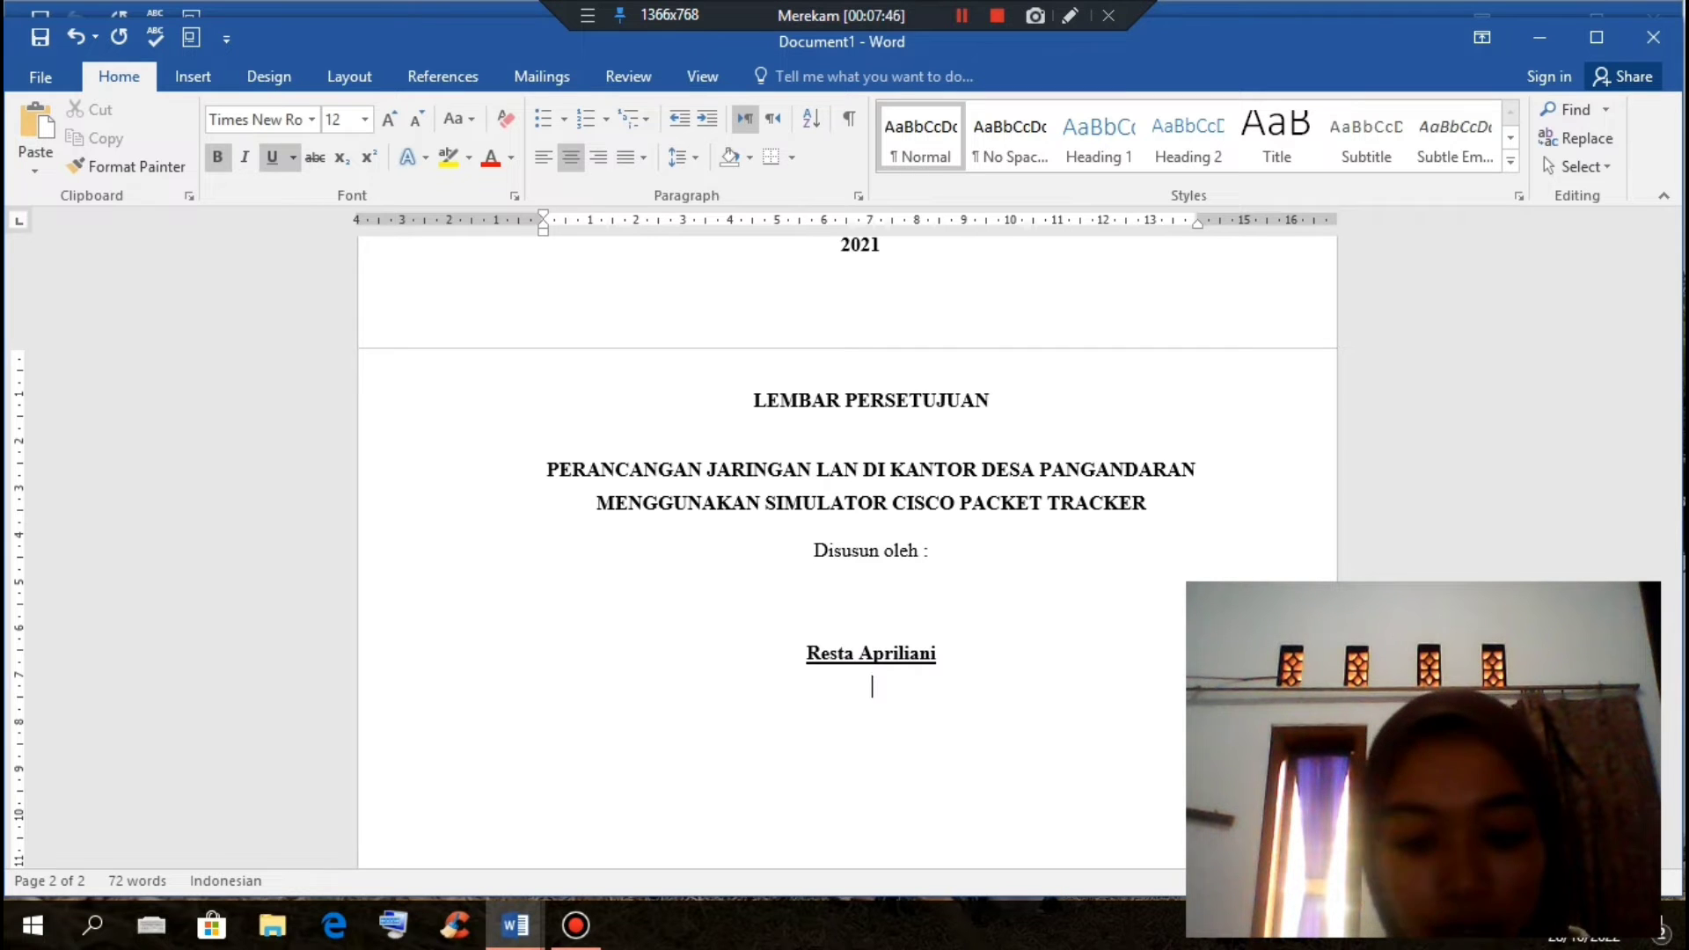
type("n")
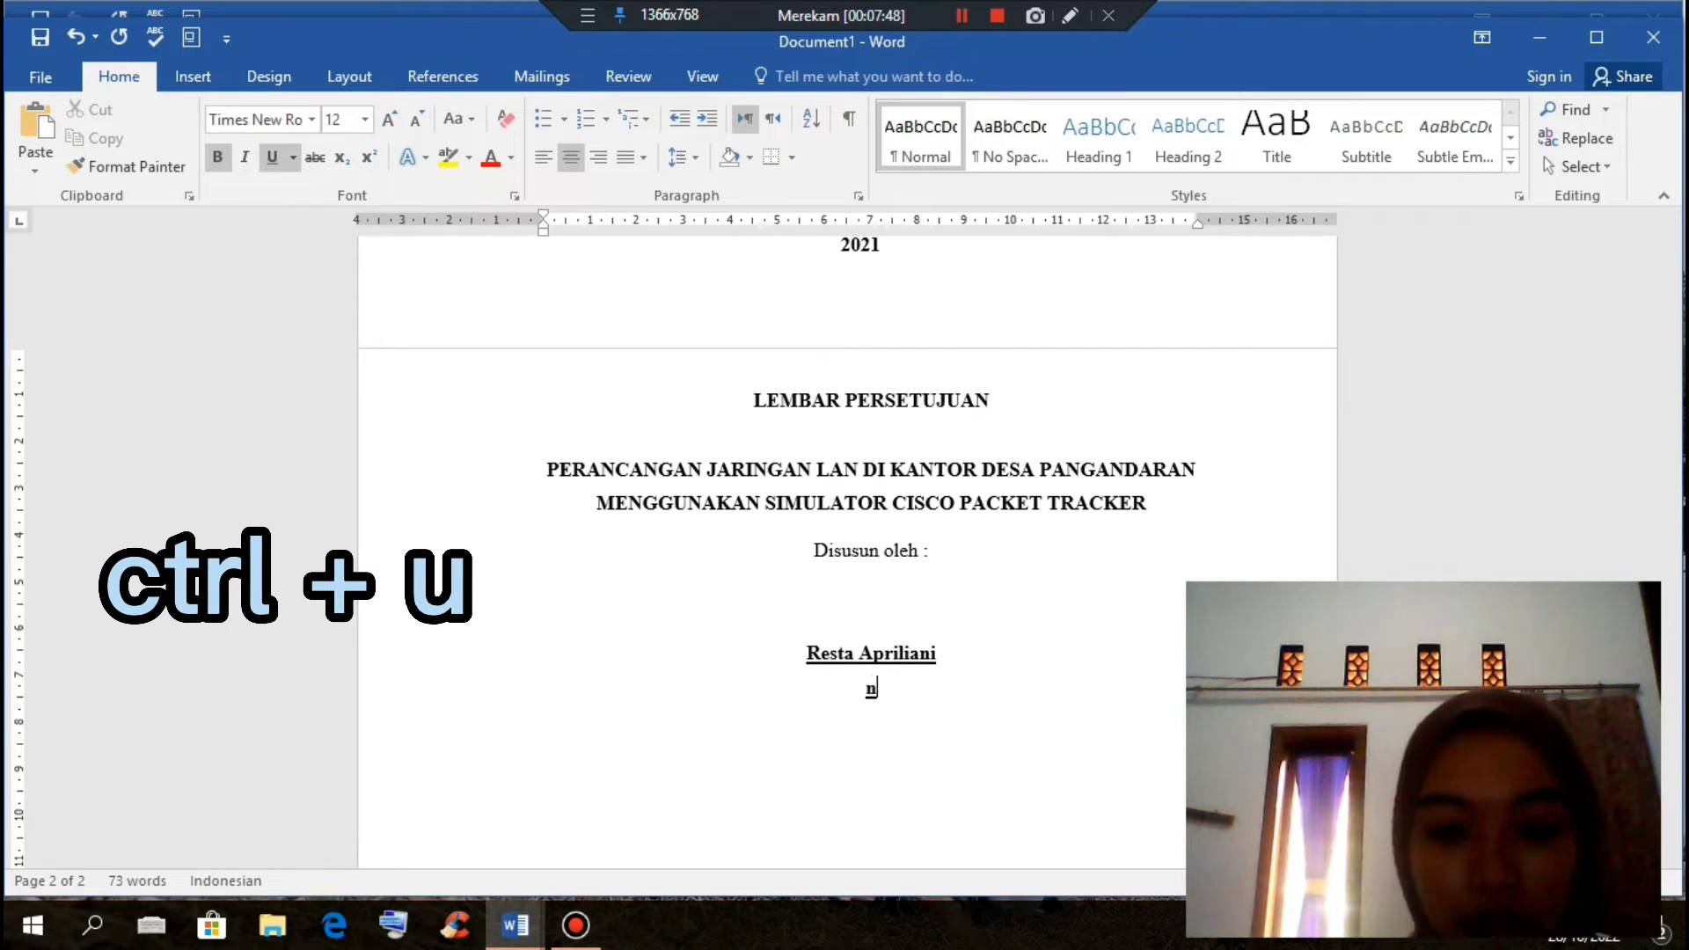
type("NI")
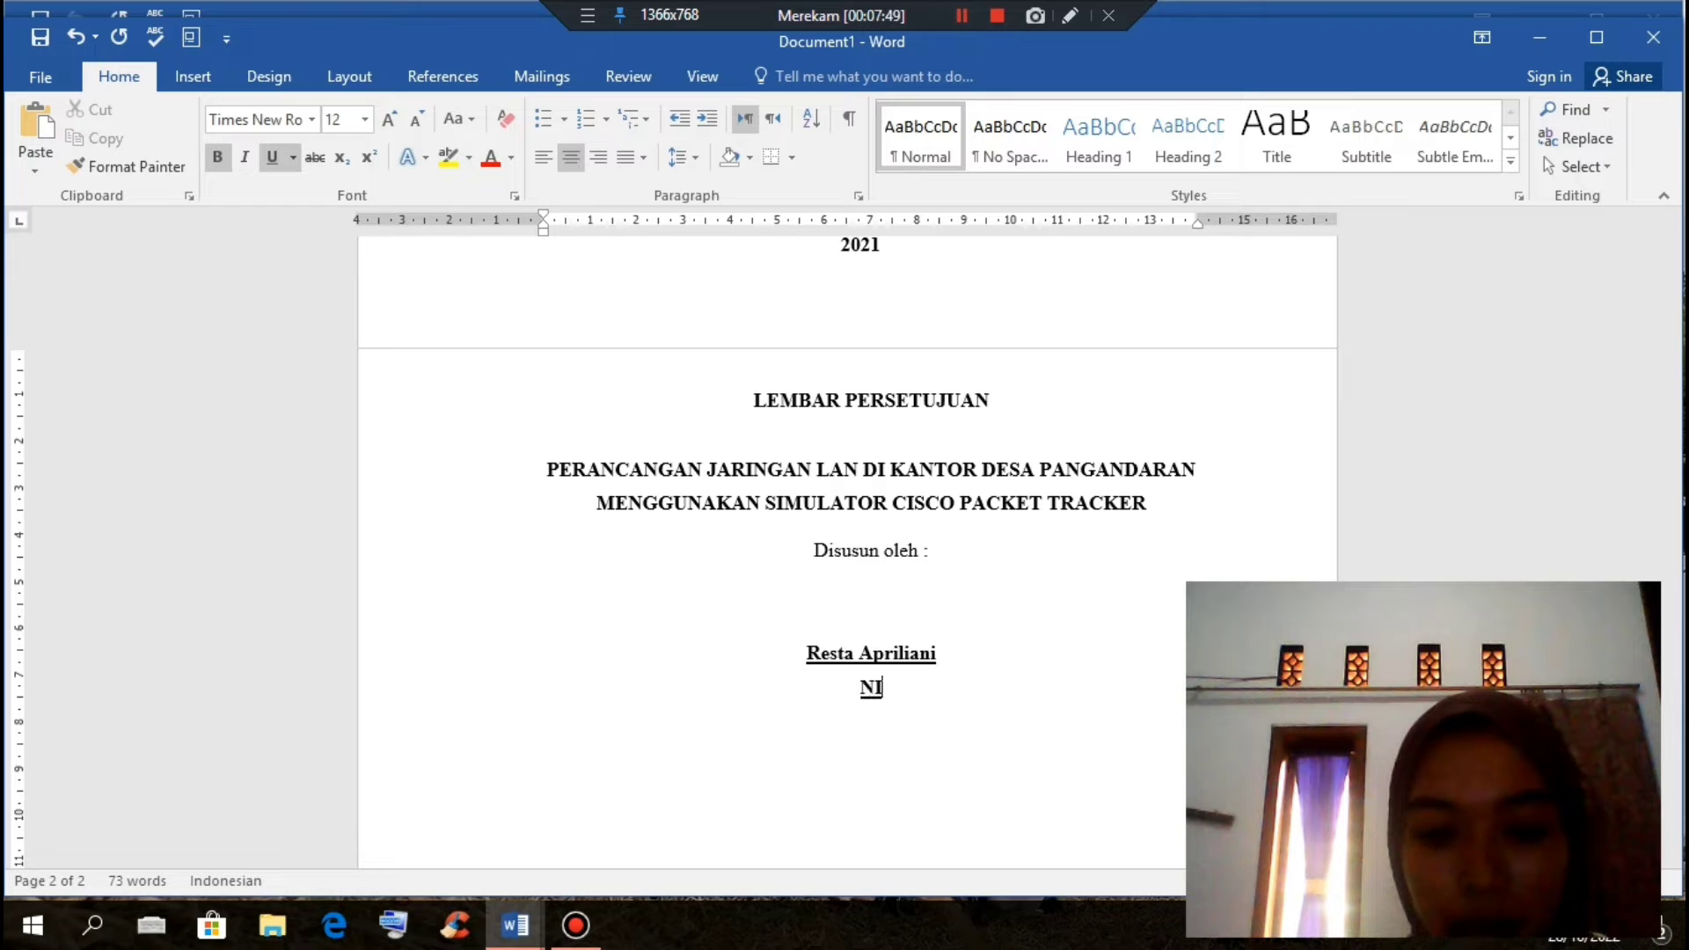
type("M")
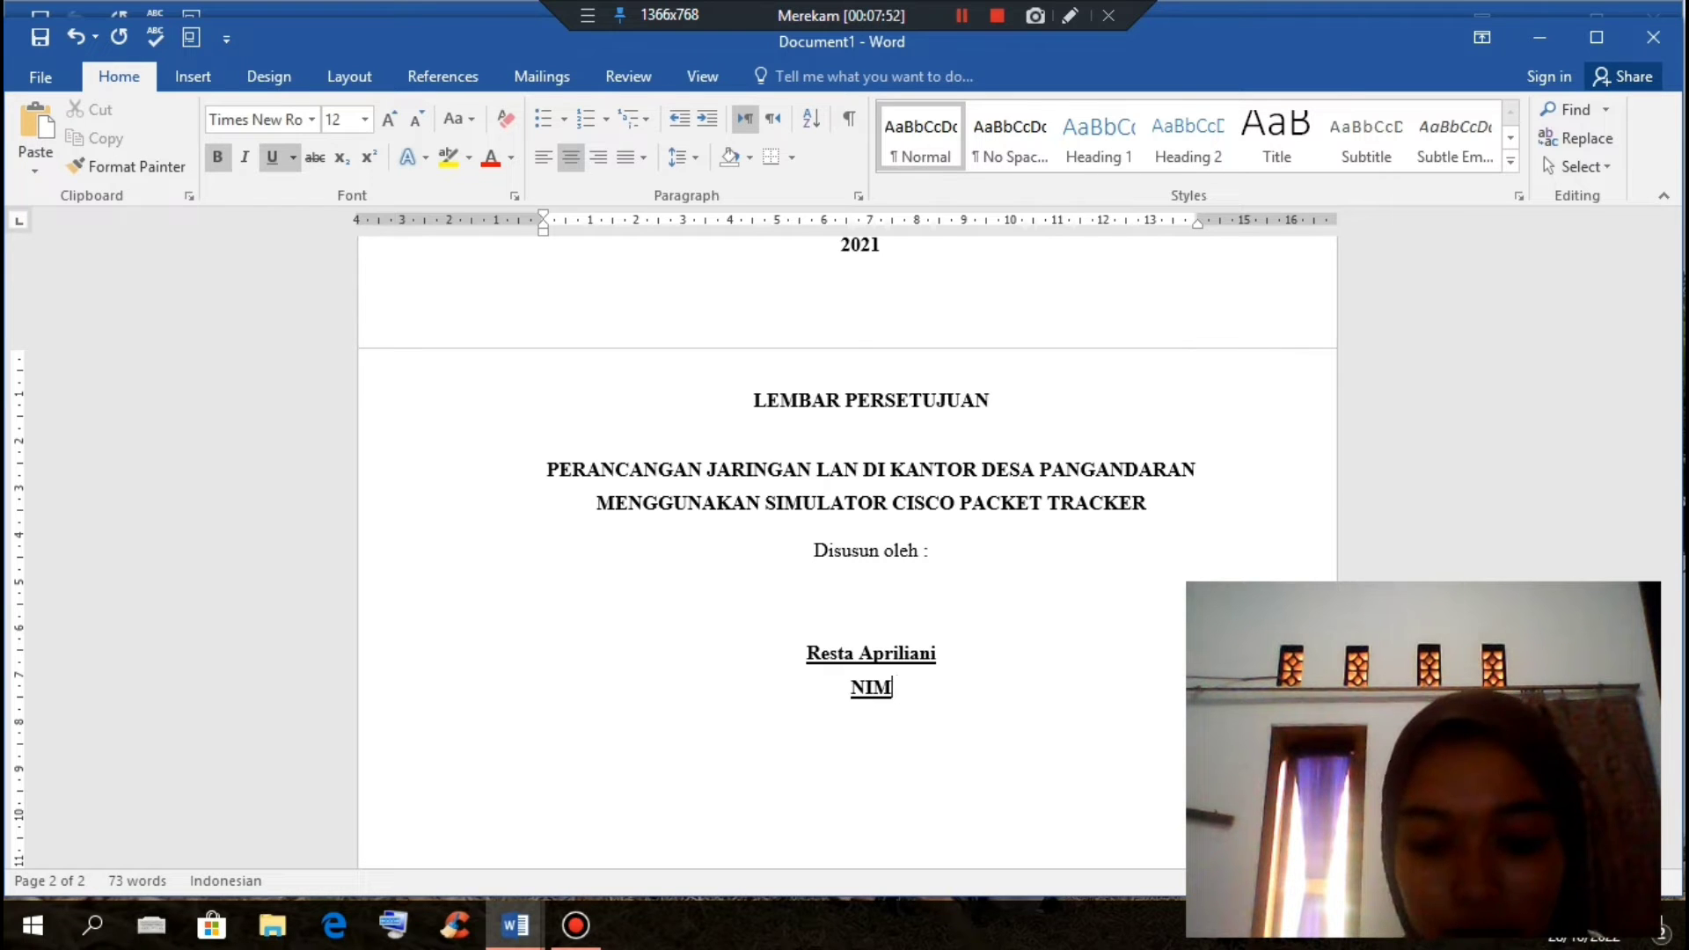
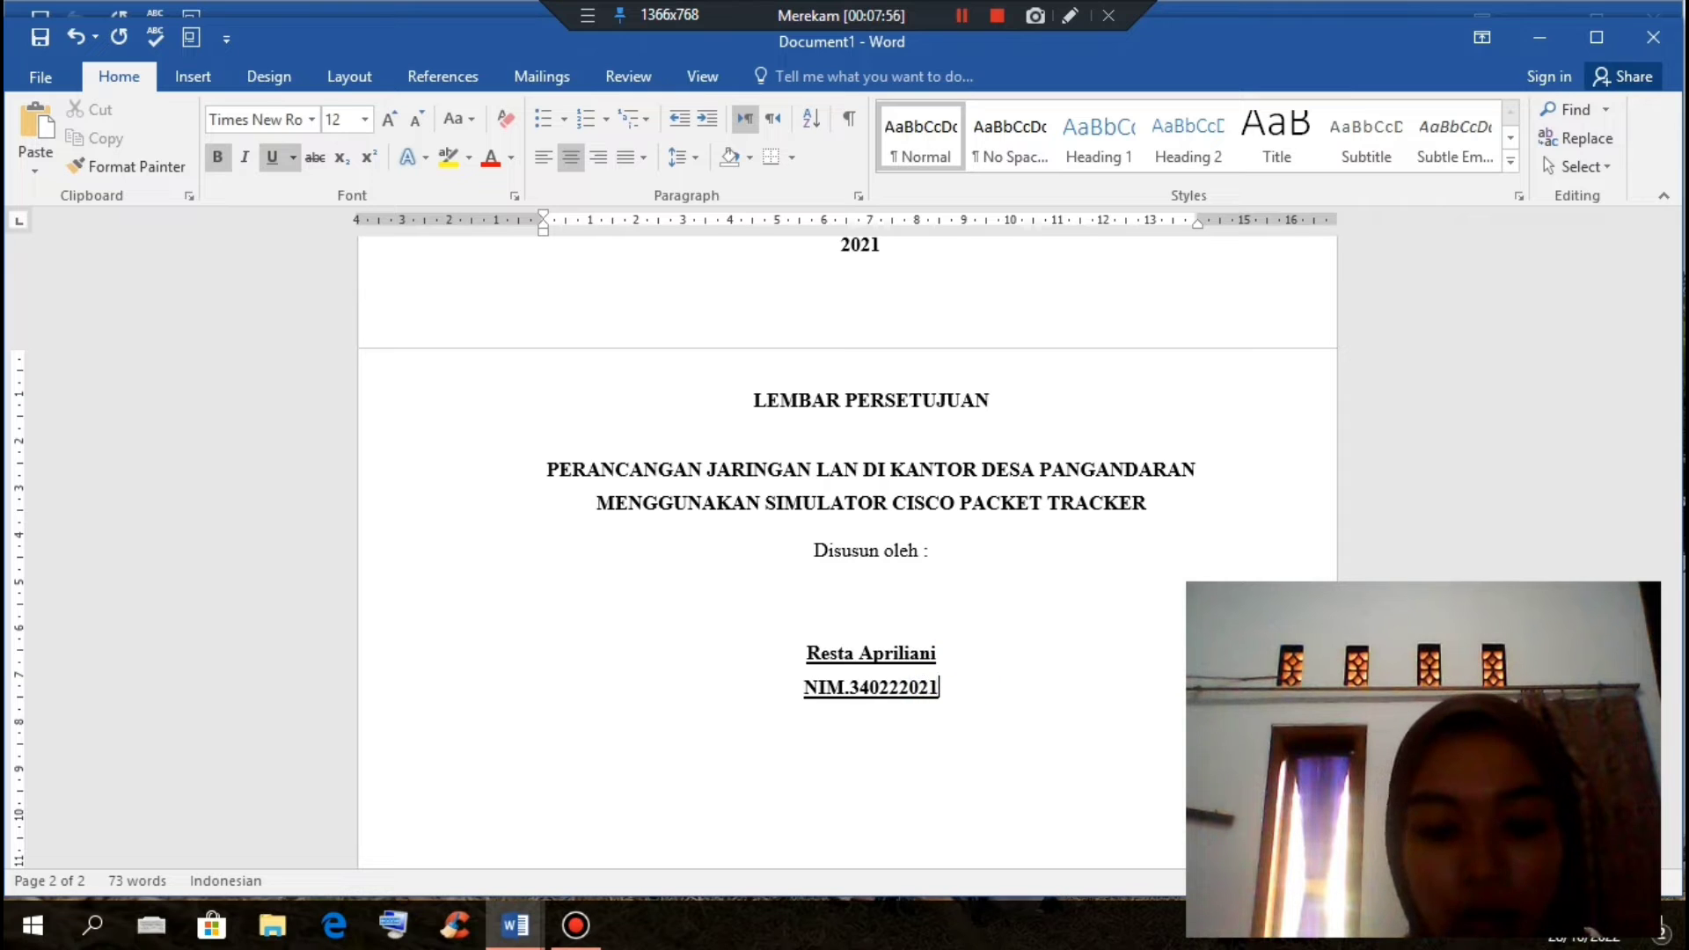
left_click(811, 677)
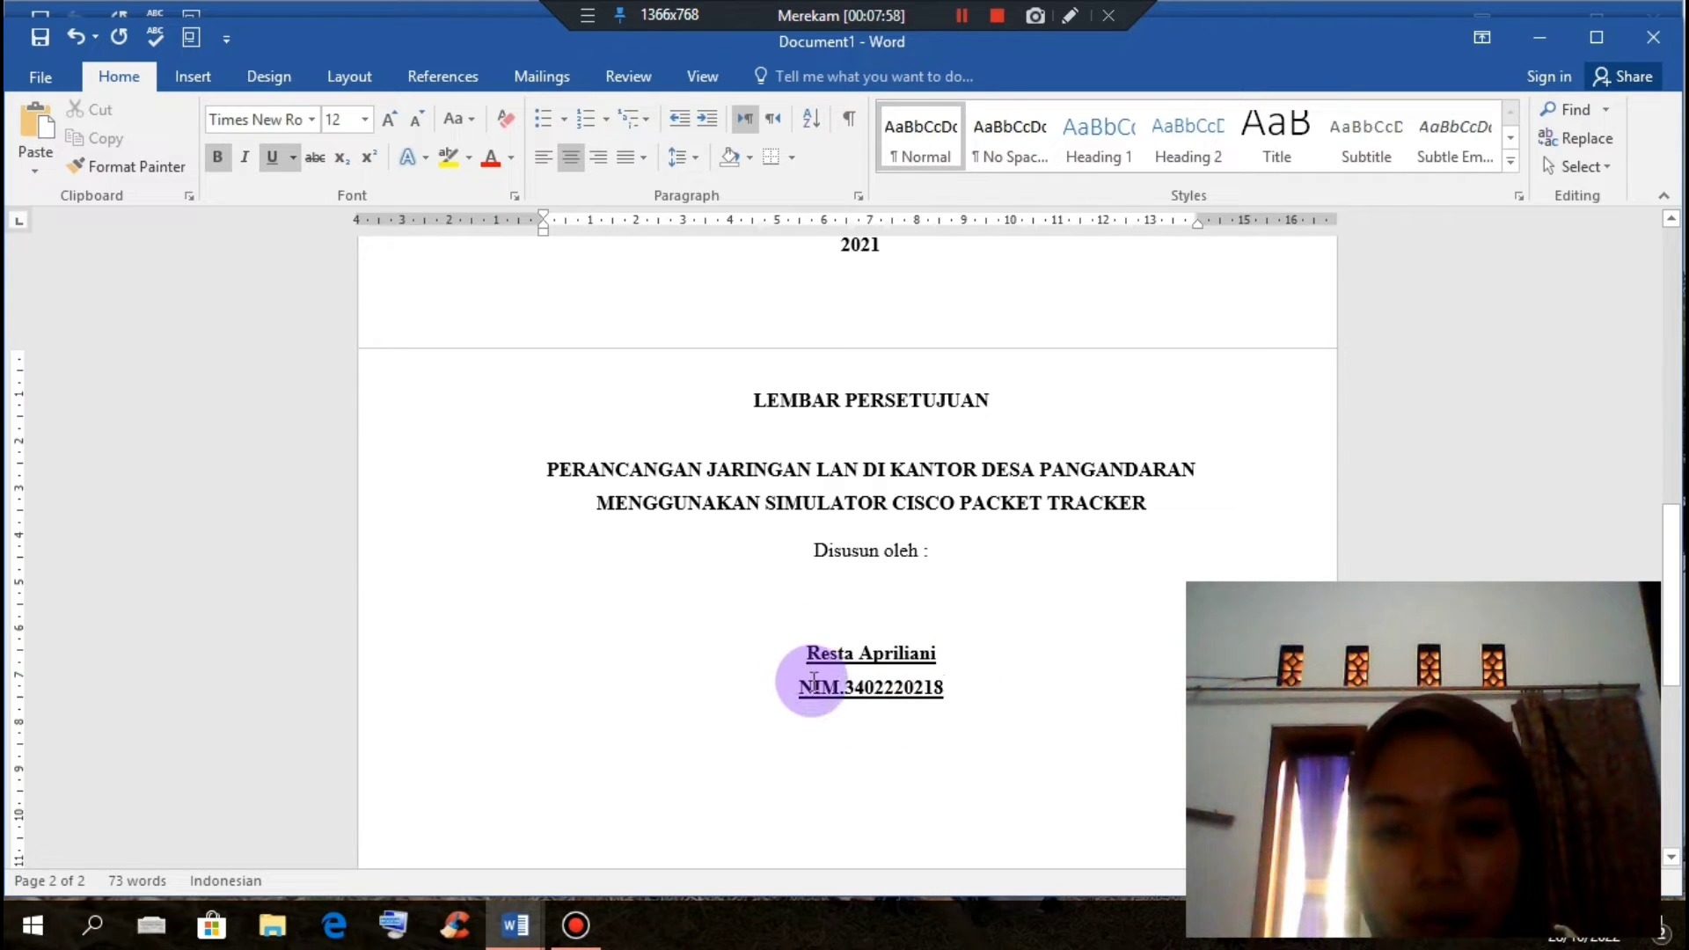
left_click_drag(885, 683, 931, 679)
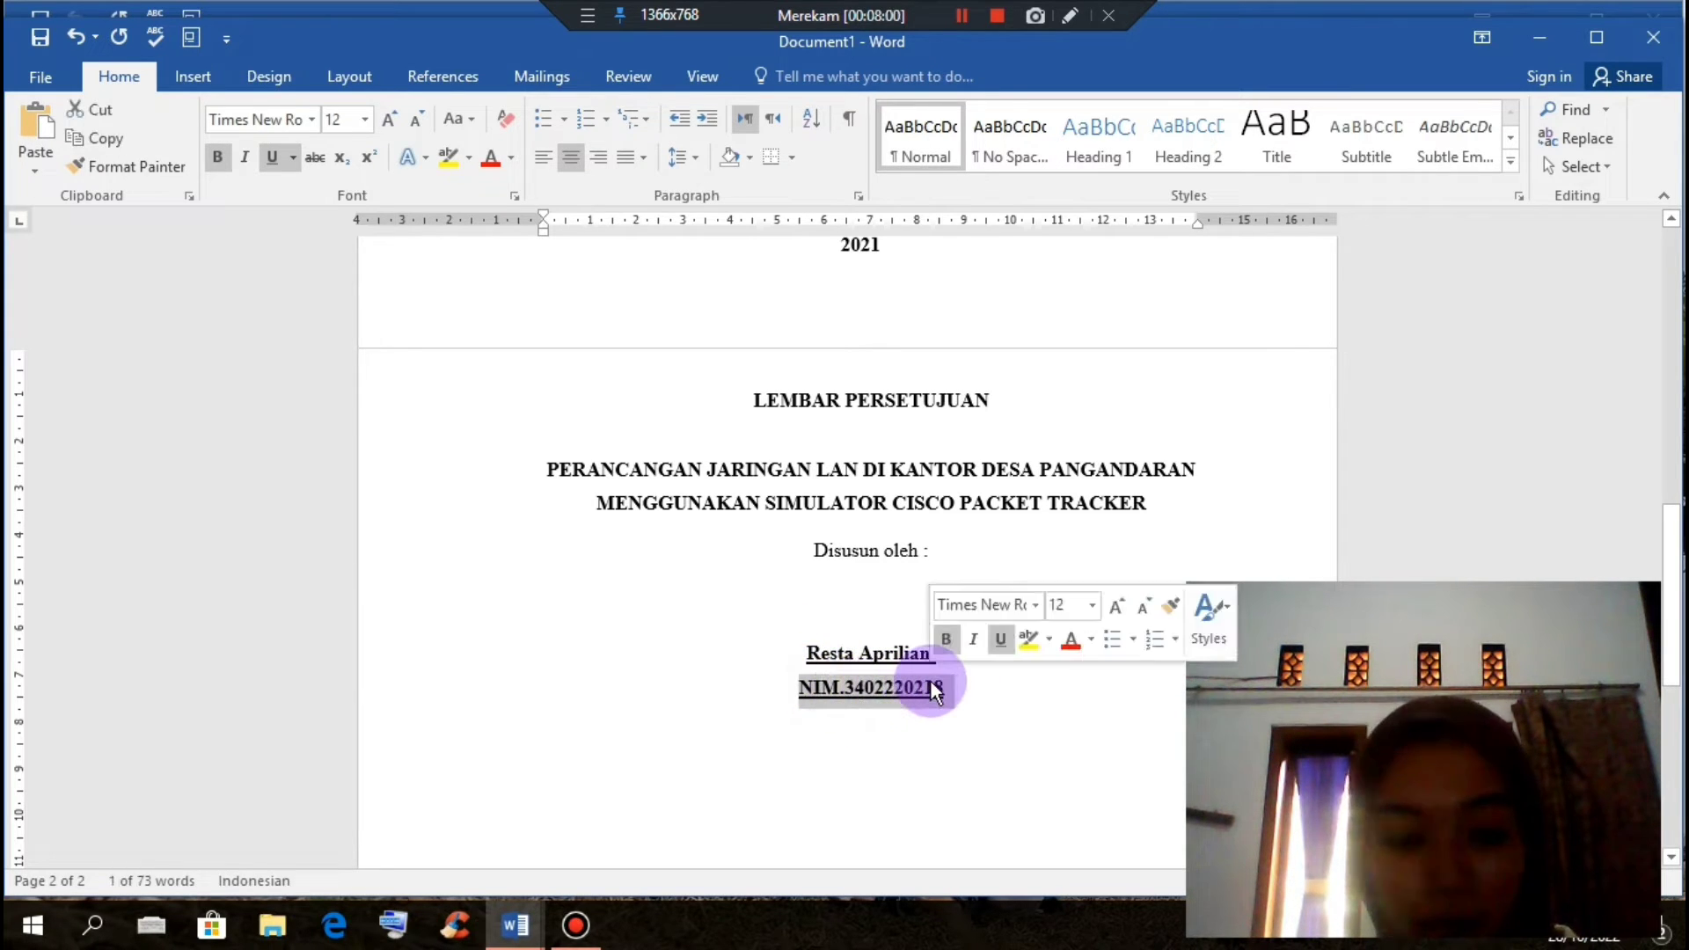
key("ctrl+u")
key("ctrl+b")
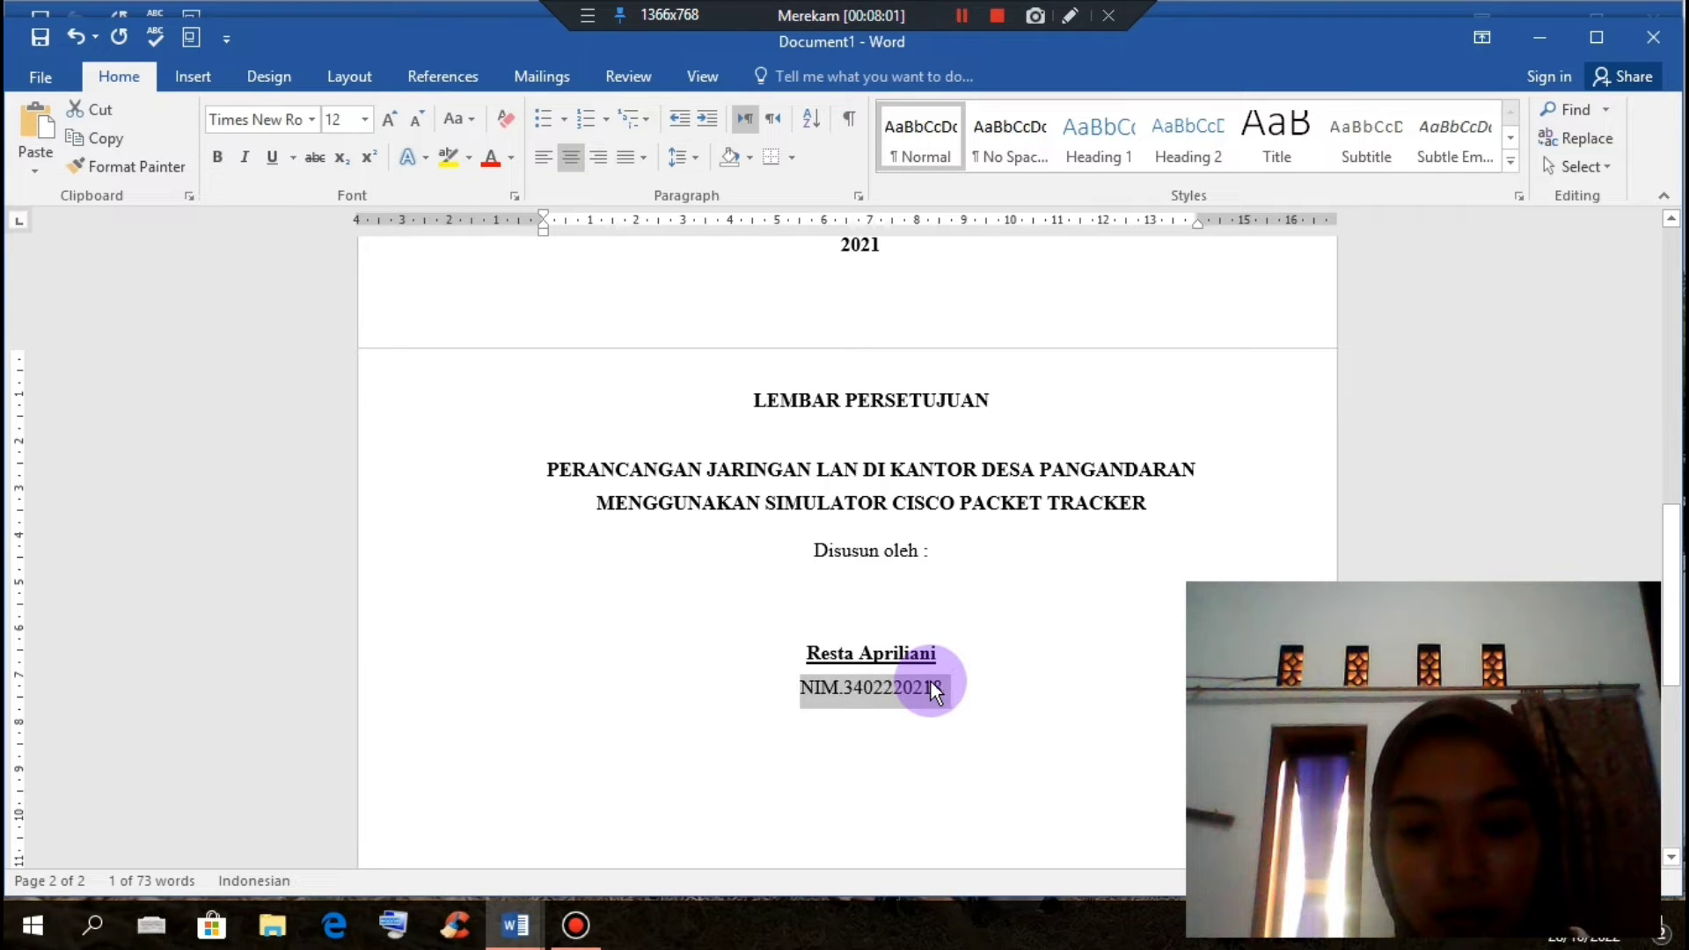
key("ctrl+b")
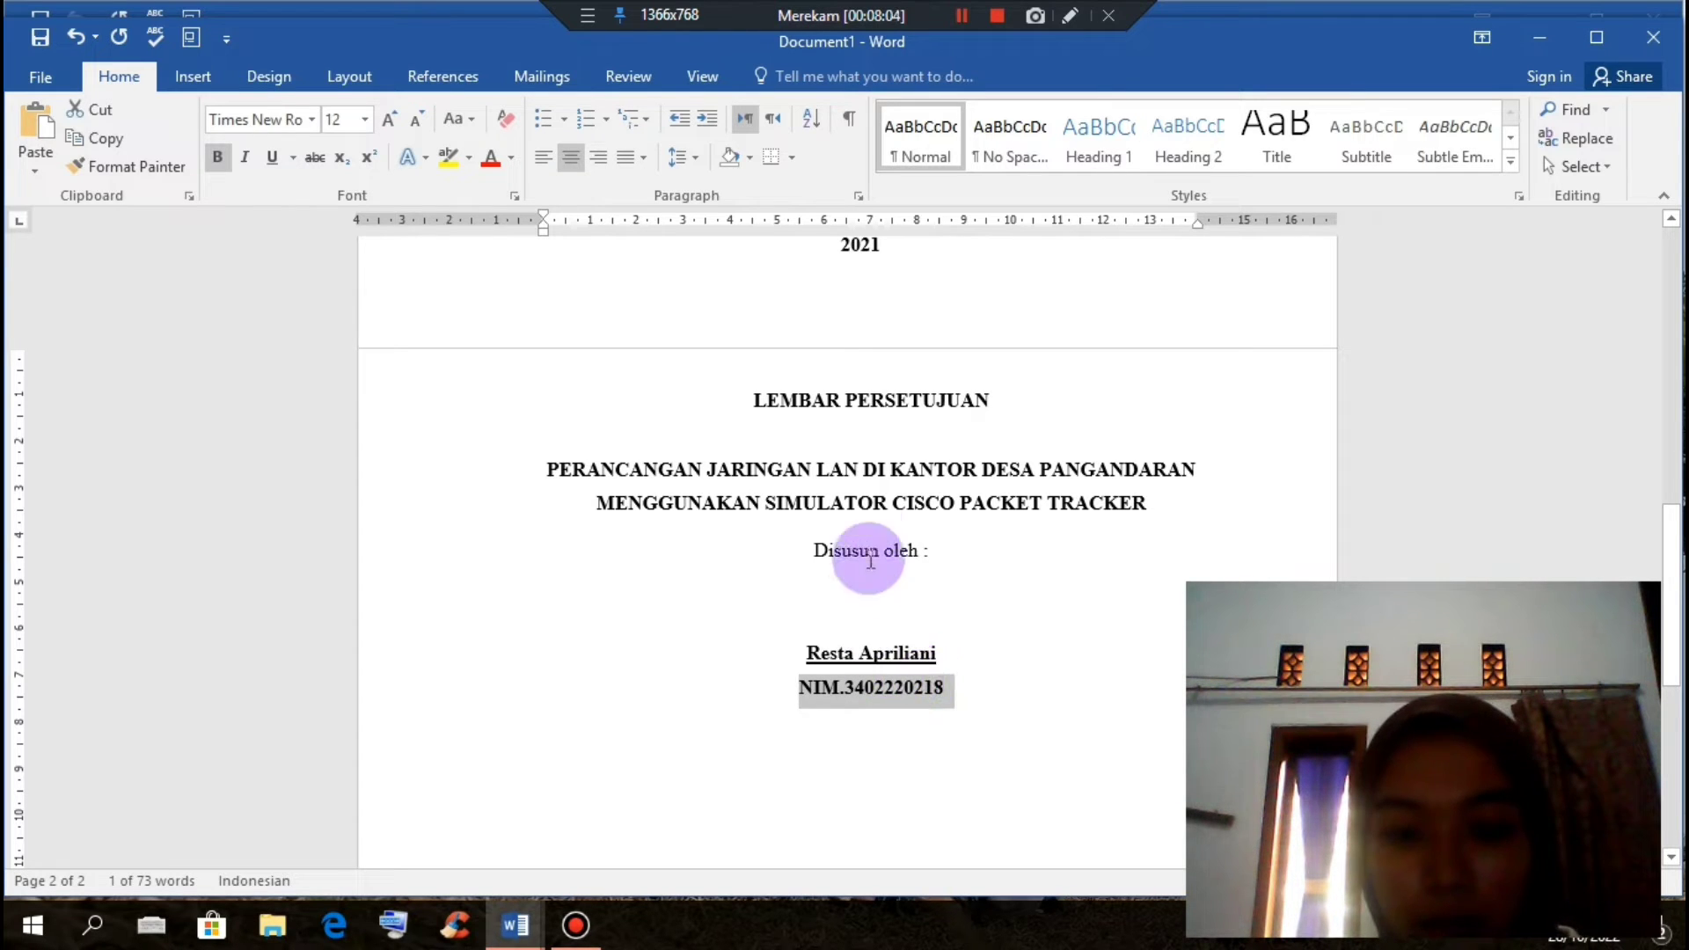
Step: Set single 1.0 line spacing for the name and NIM lines
left_click_drag(796, 651, 917, 709)
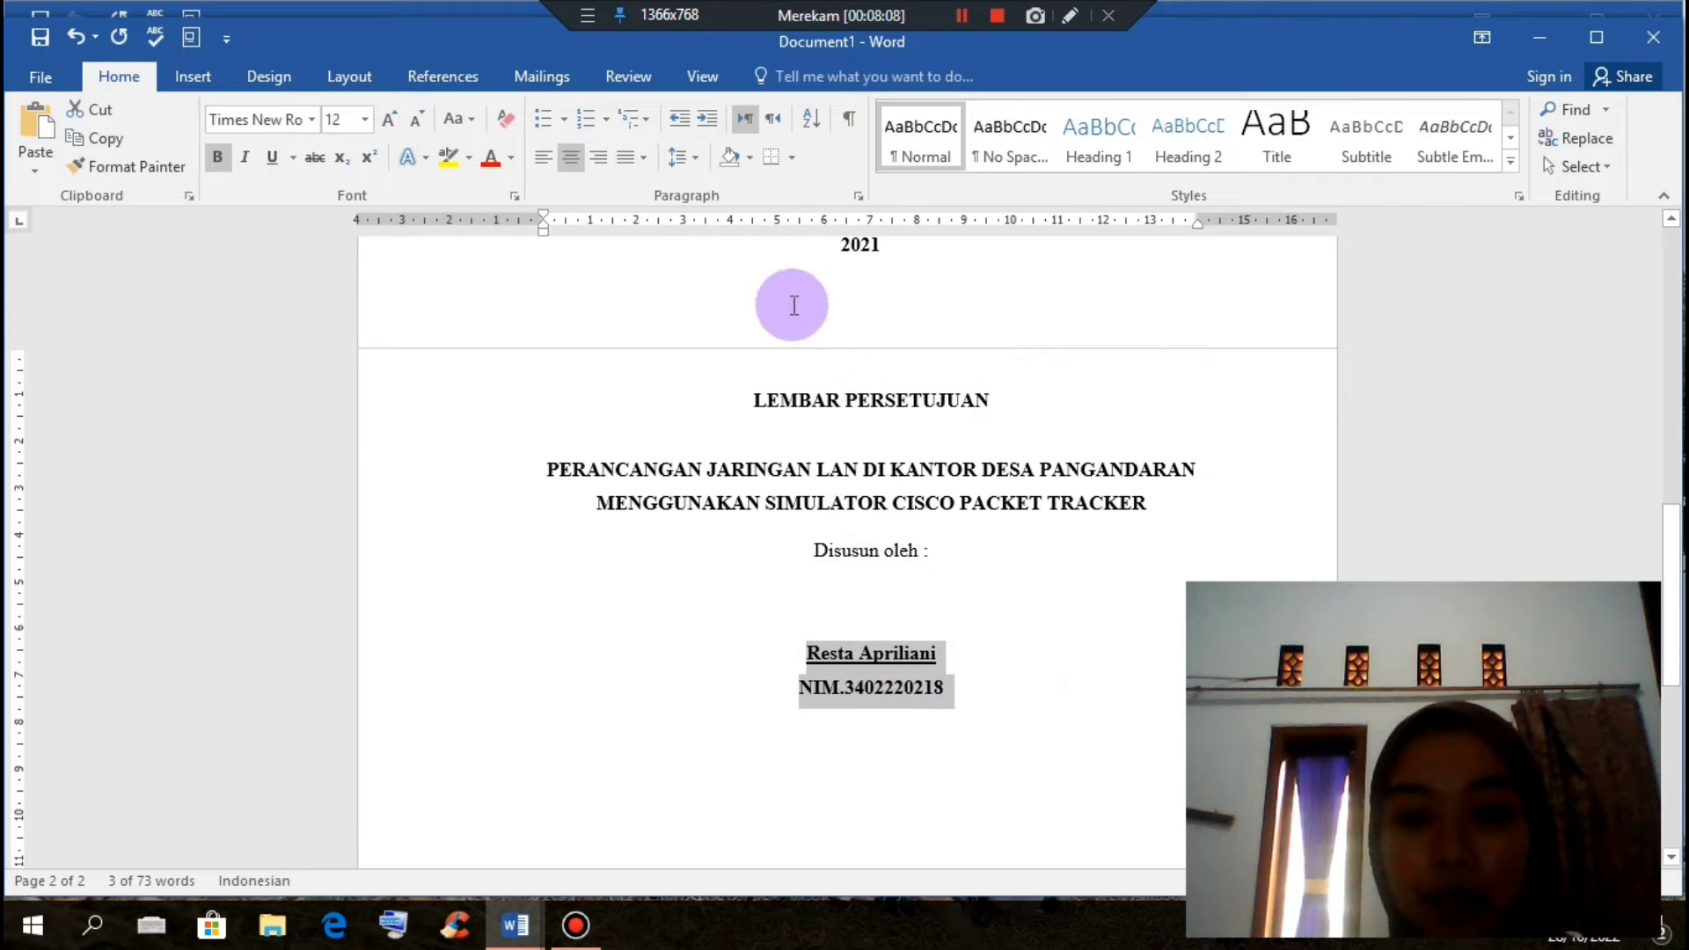
left_click(698, 163)
left_click(707, 183)
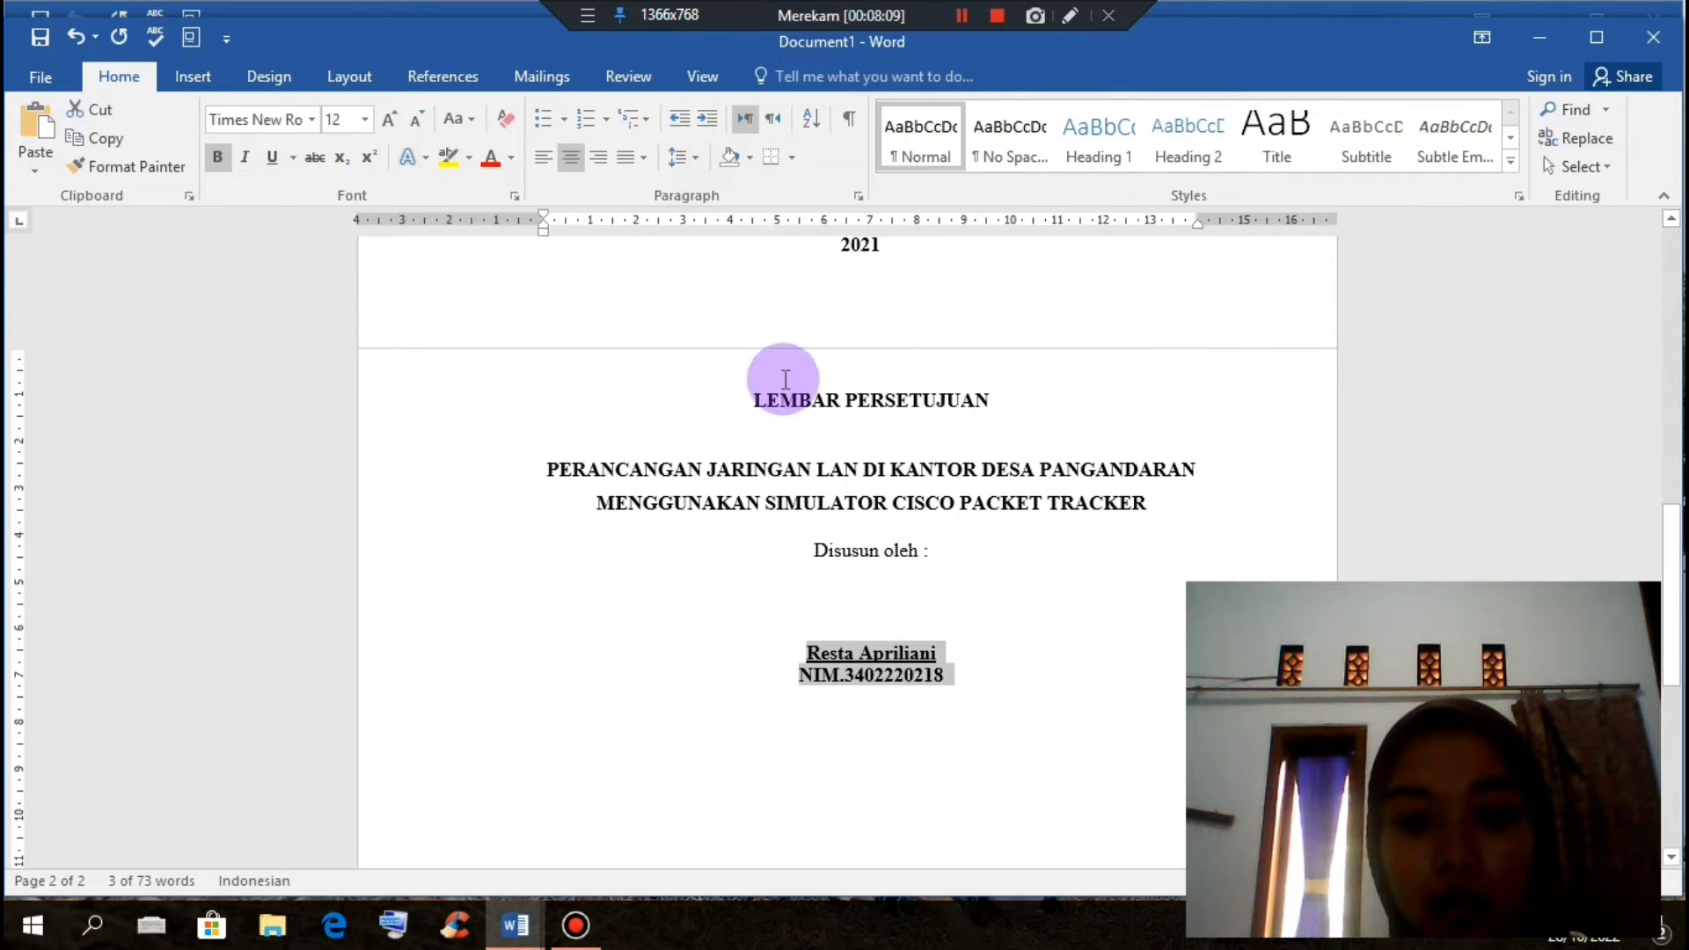
left_click(811, 653)
Step: Enlarge the student's name from 12 to 14 pt
triple_click(816, 653)
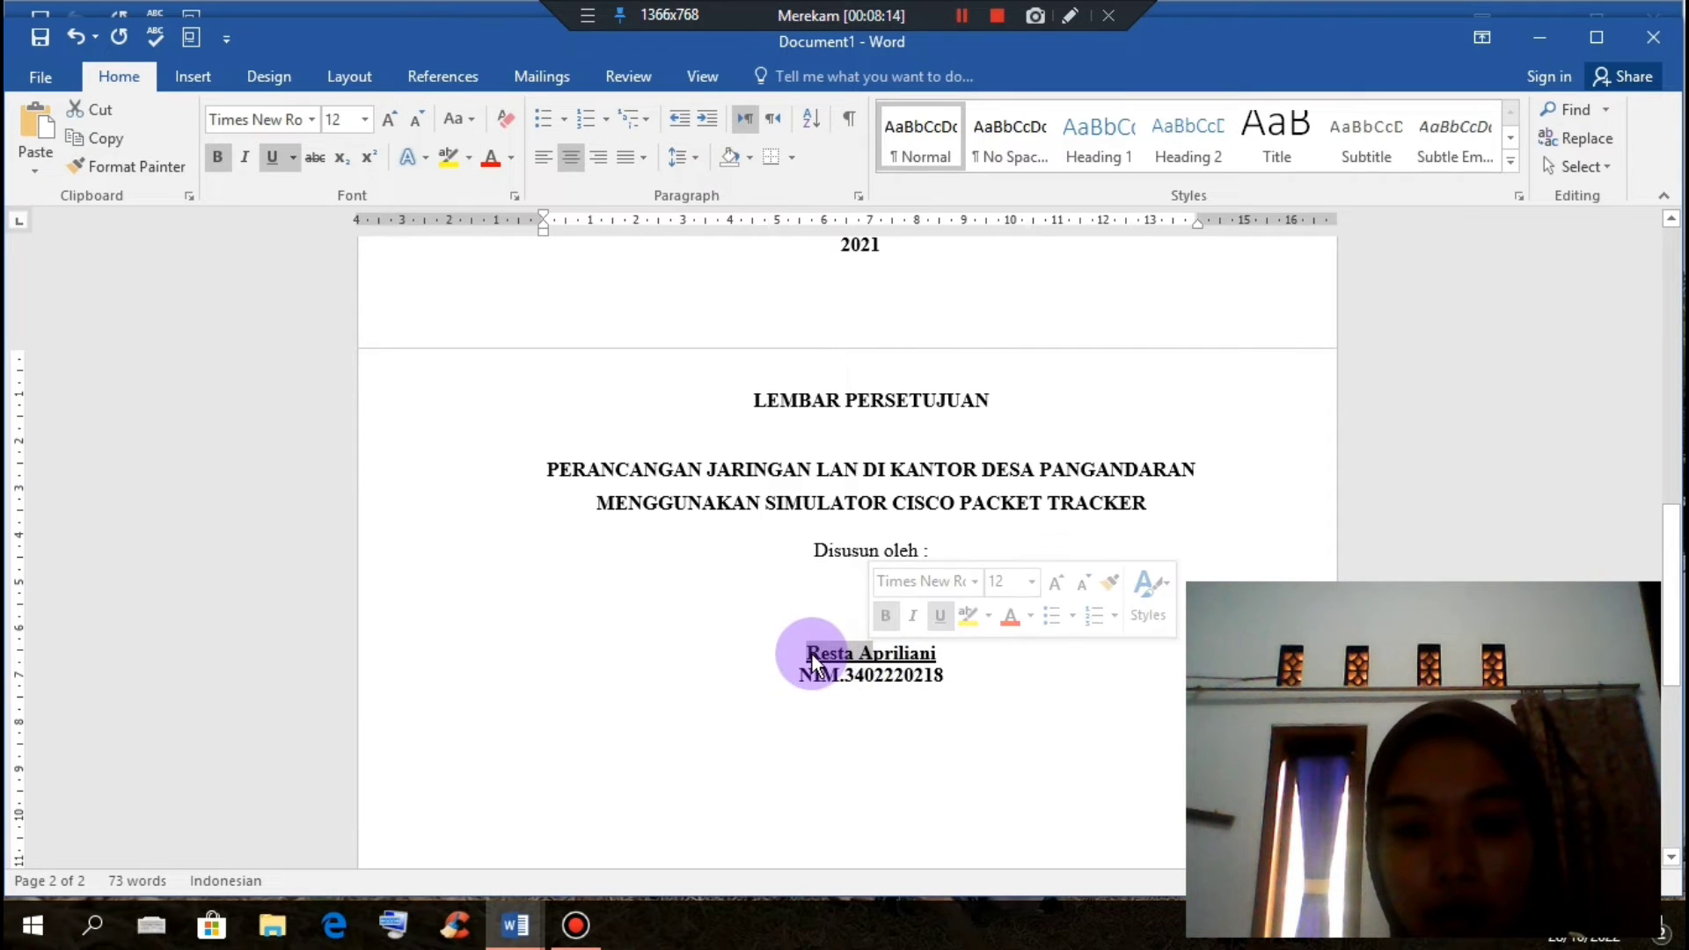
left_click_drag(802, 653, 945, 656)
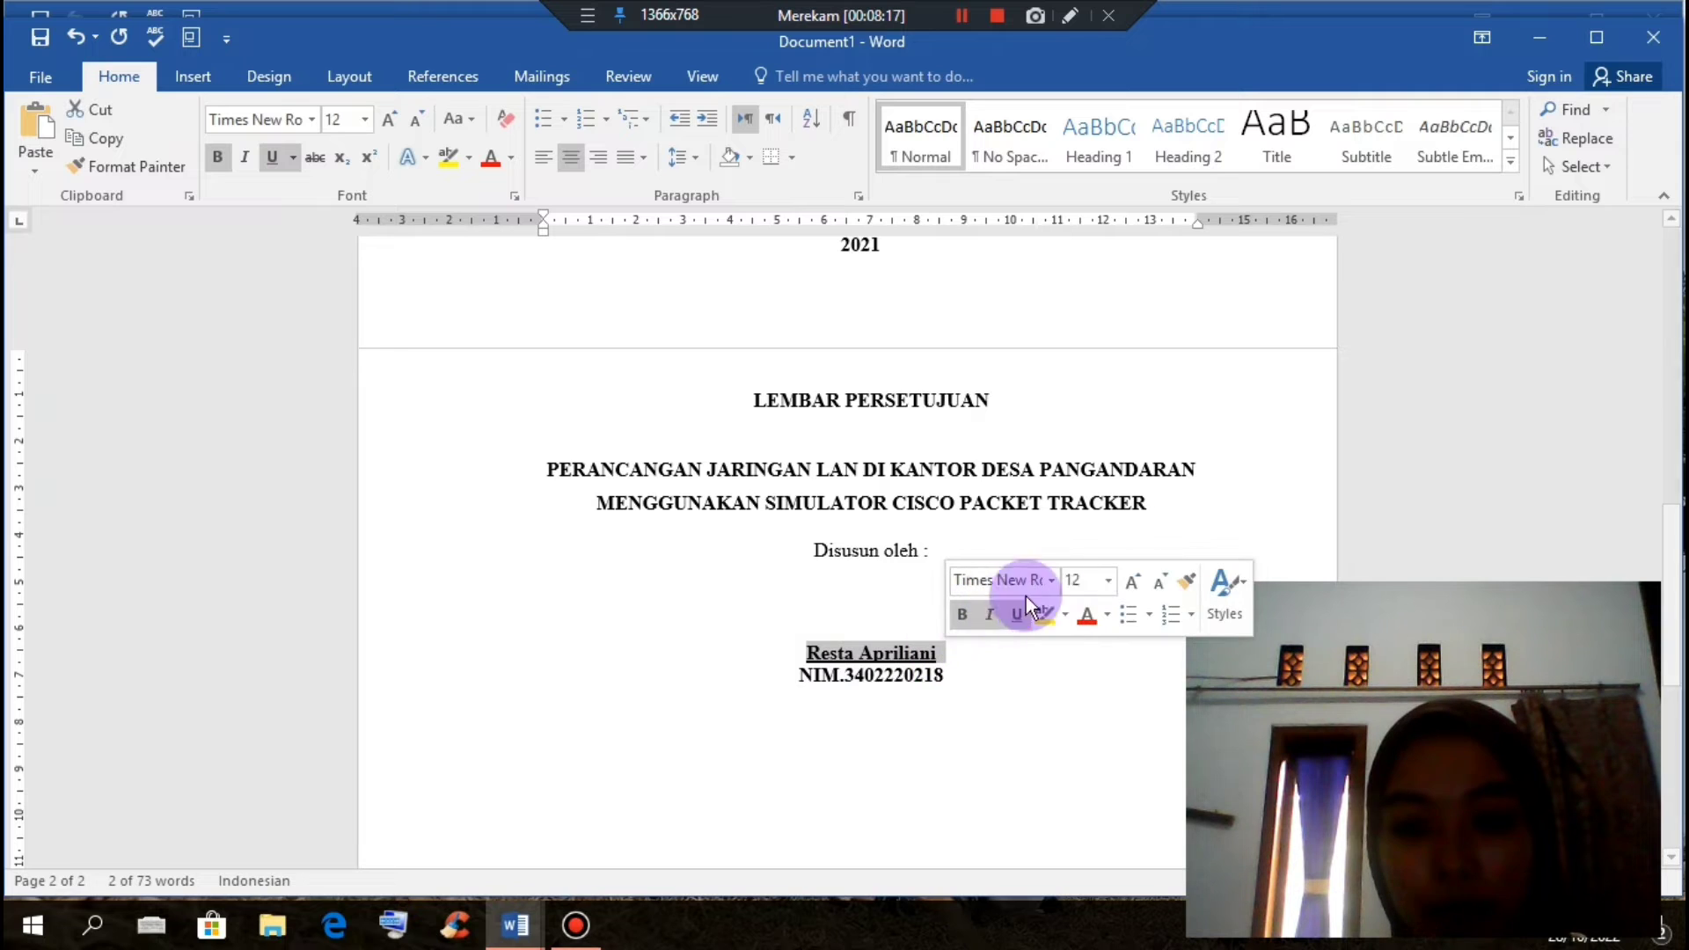
left_click(1132, 581)
left_click(997, 677)
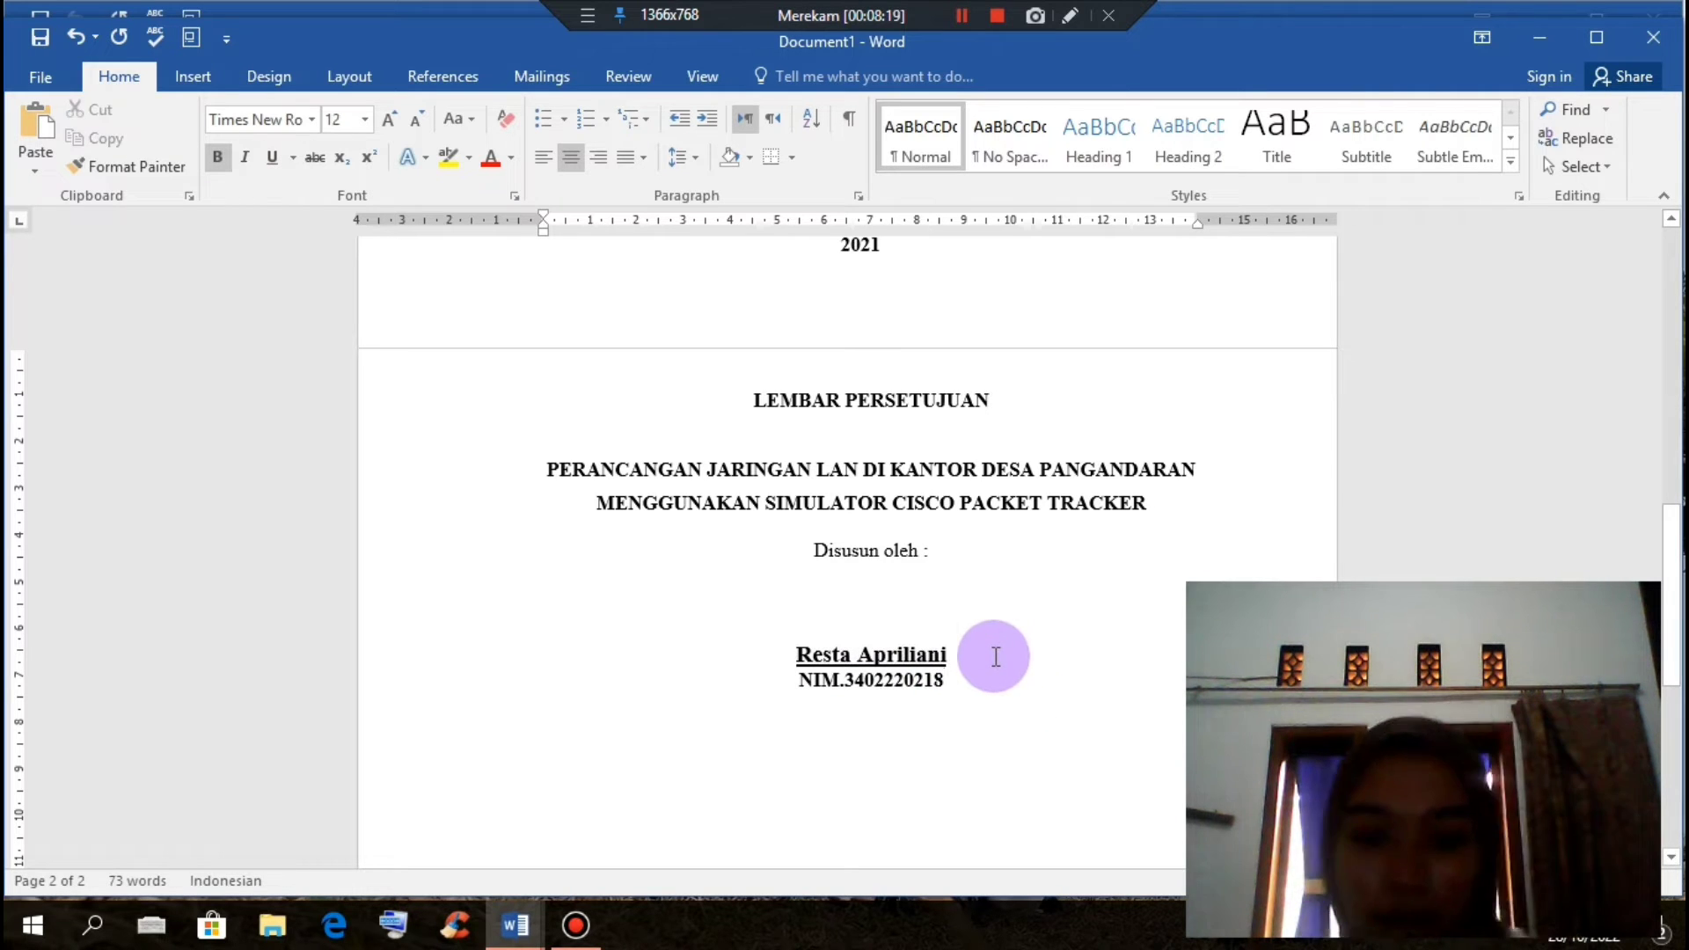
scroll(995, 656, "down", 3)
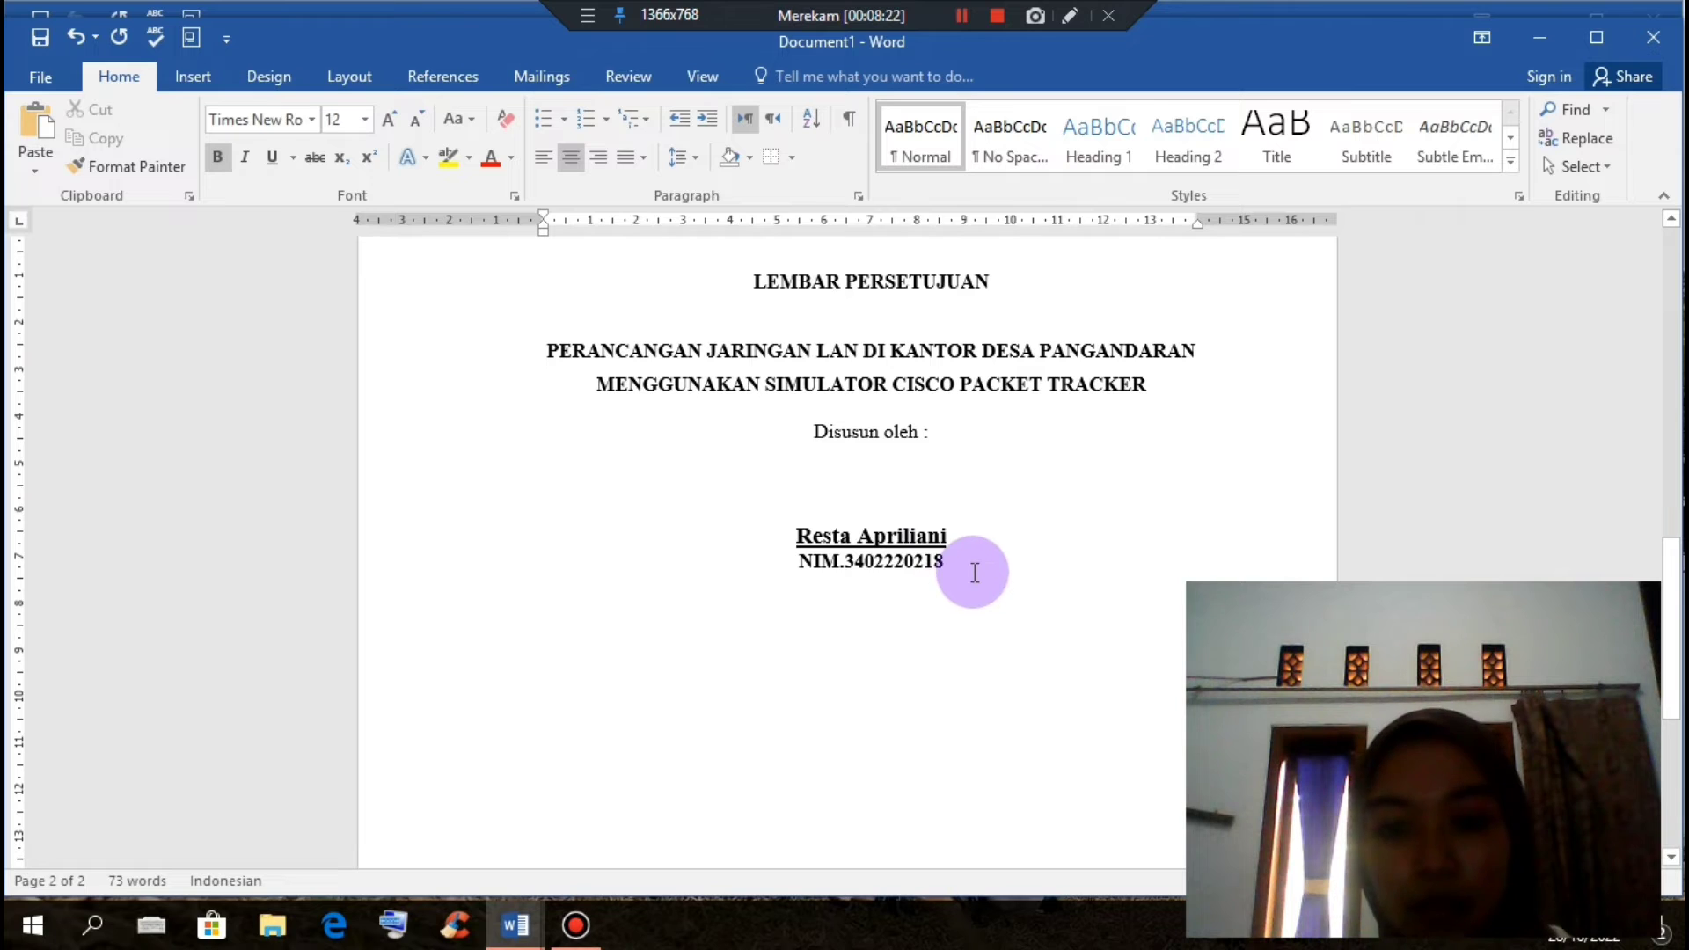
Step: Add a centred, non-bold line 'Telah disetujui dan disahkan pada tanggal.....2022' below the NIM line
key("Return")
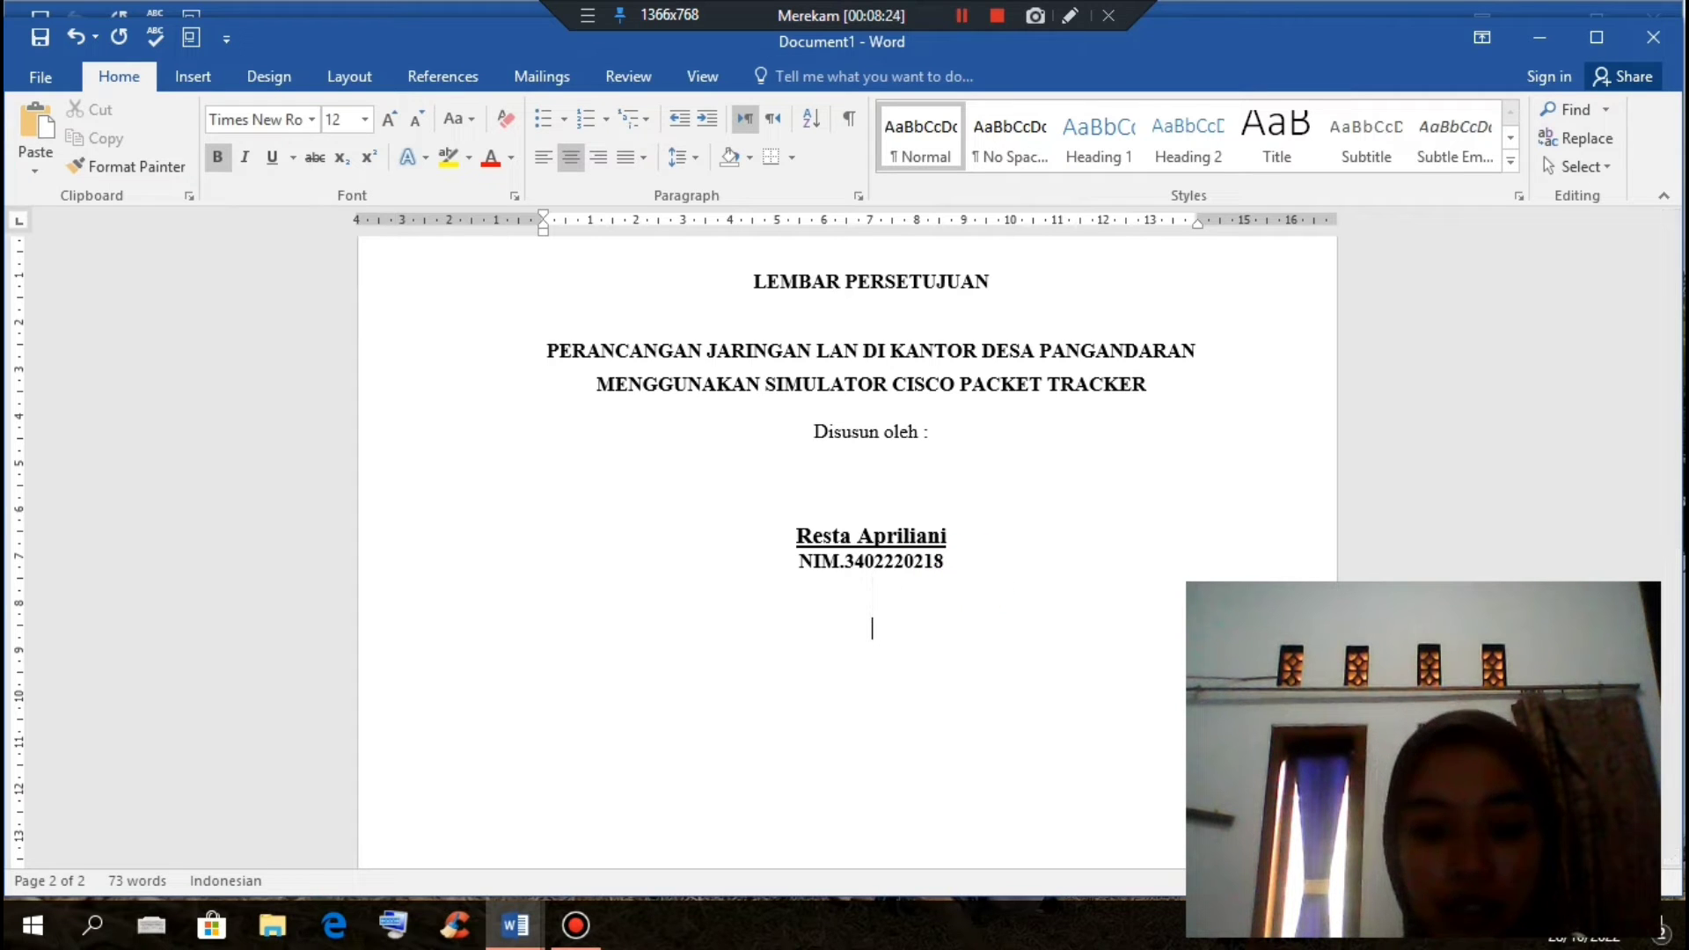
type("TE")
key("BackSpace")
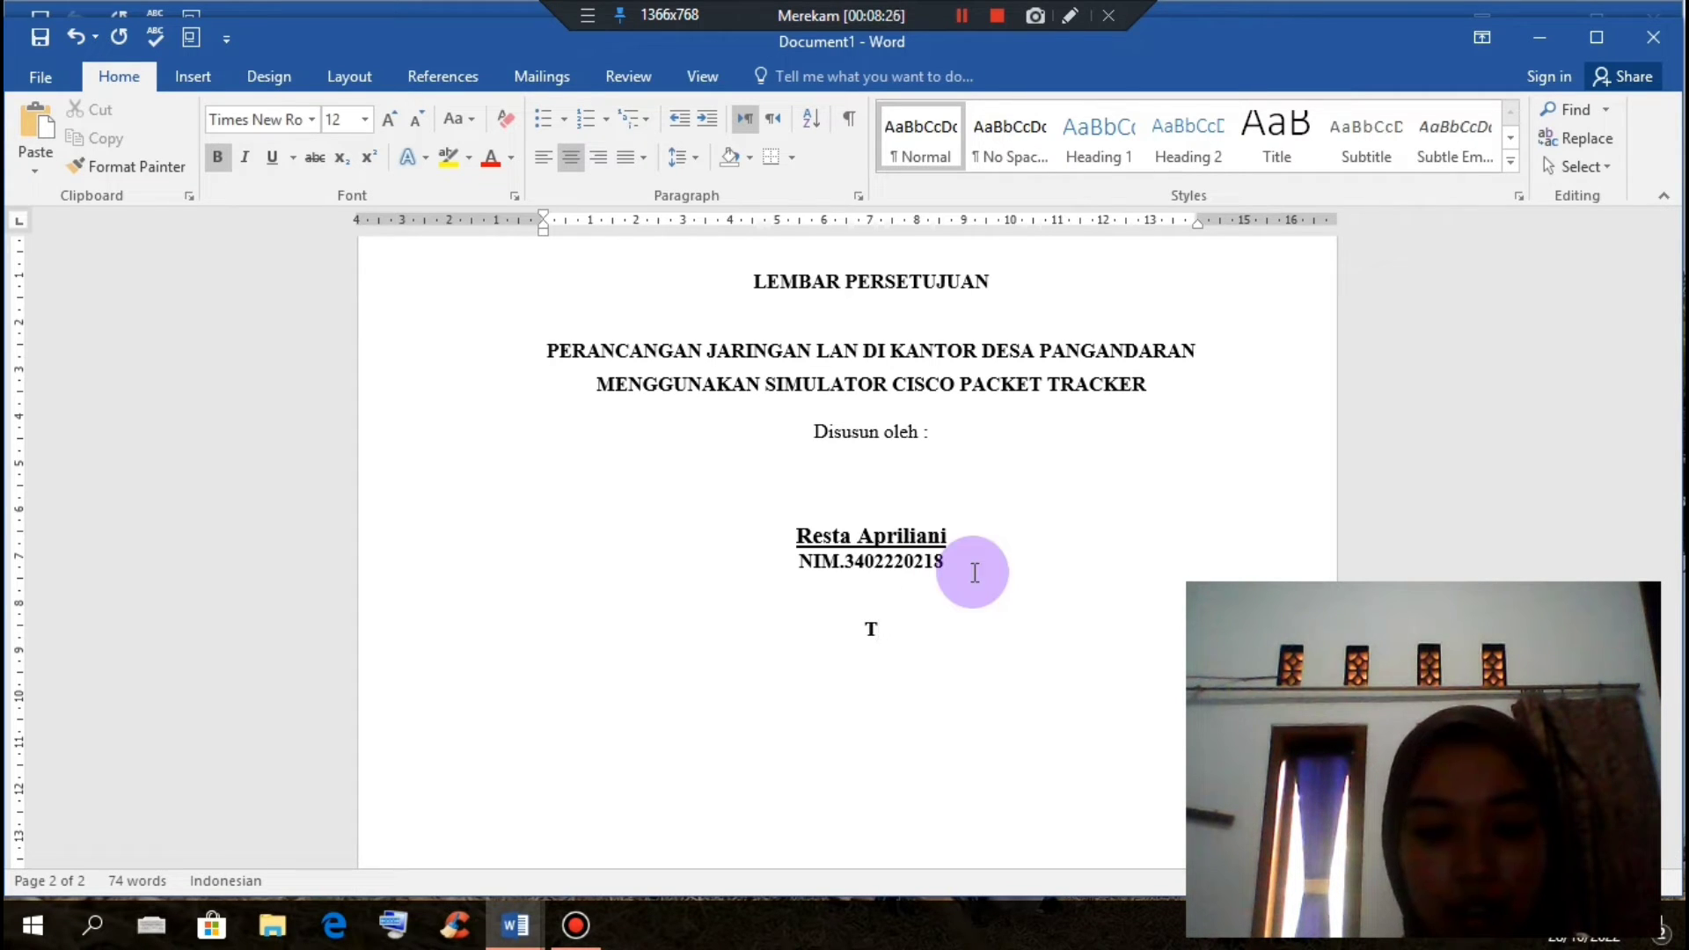
type("elah di")
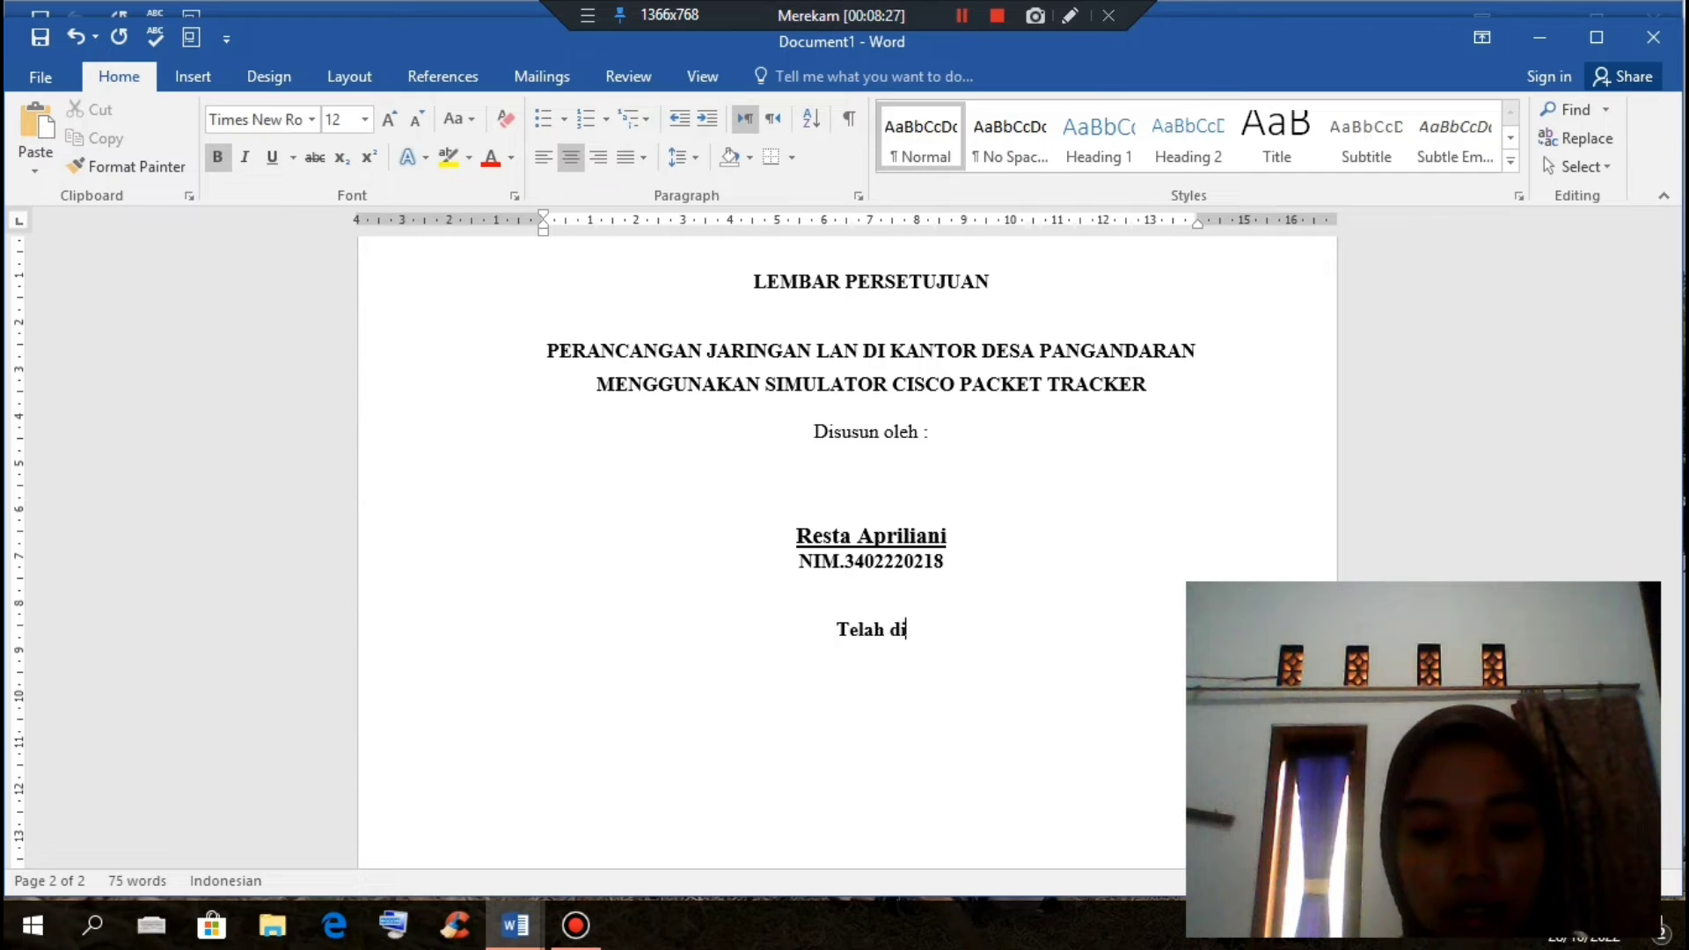
type("setujui ")
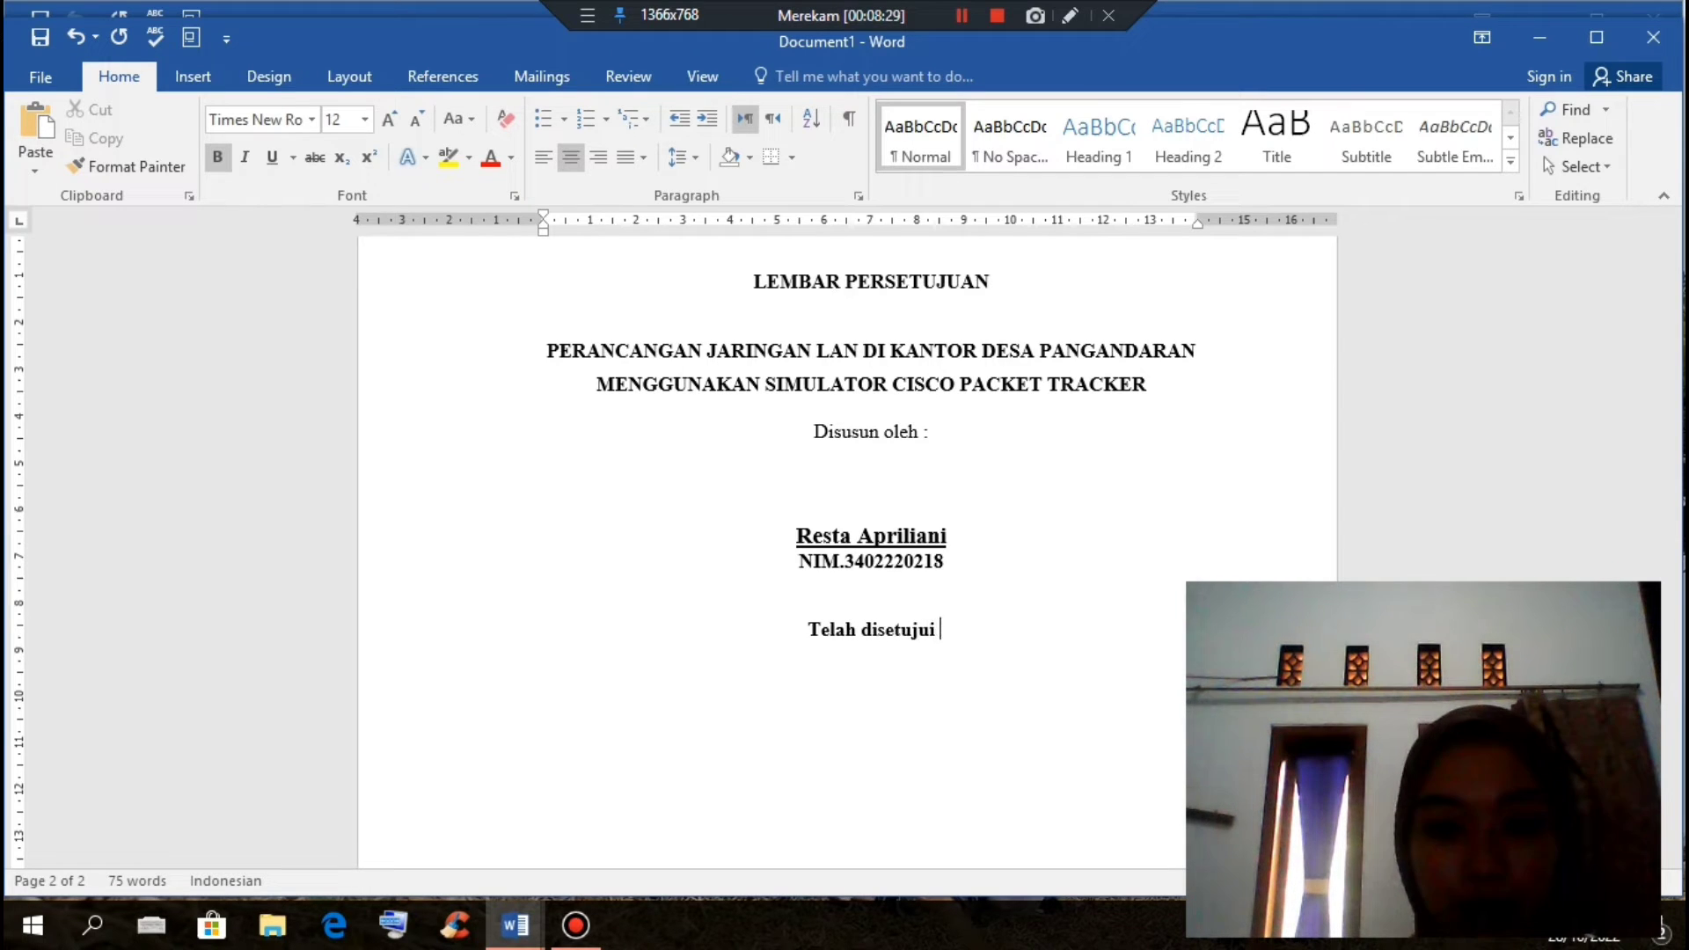
type("dan disa")
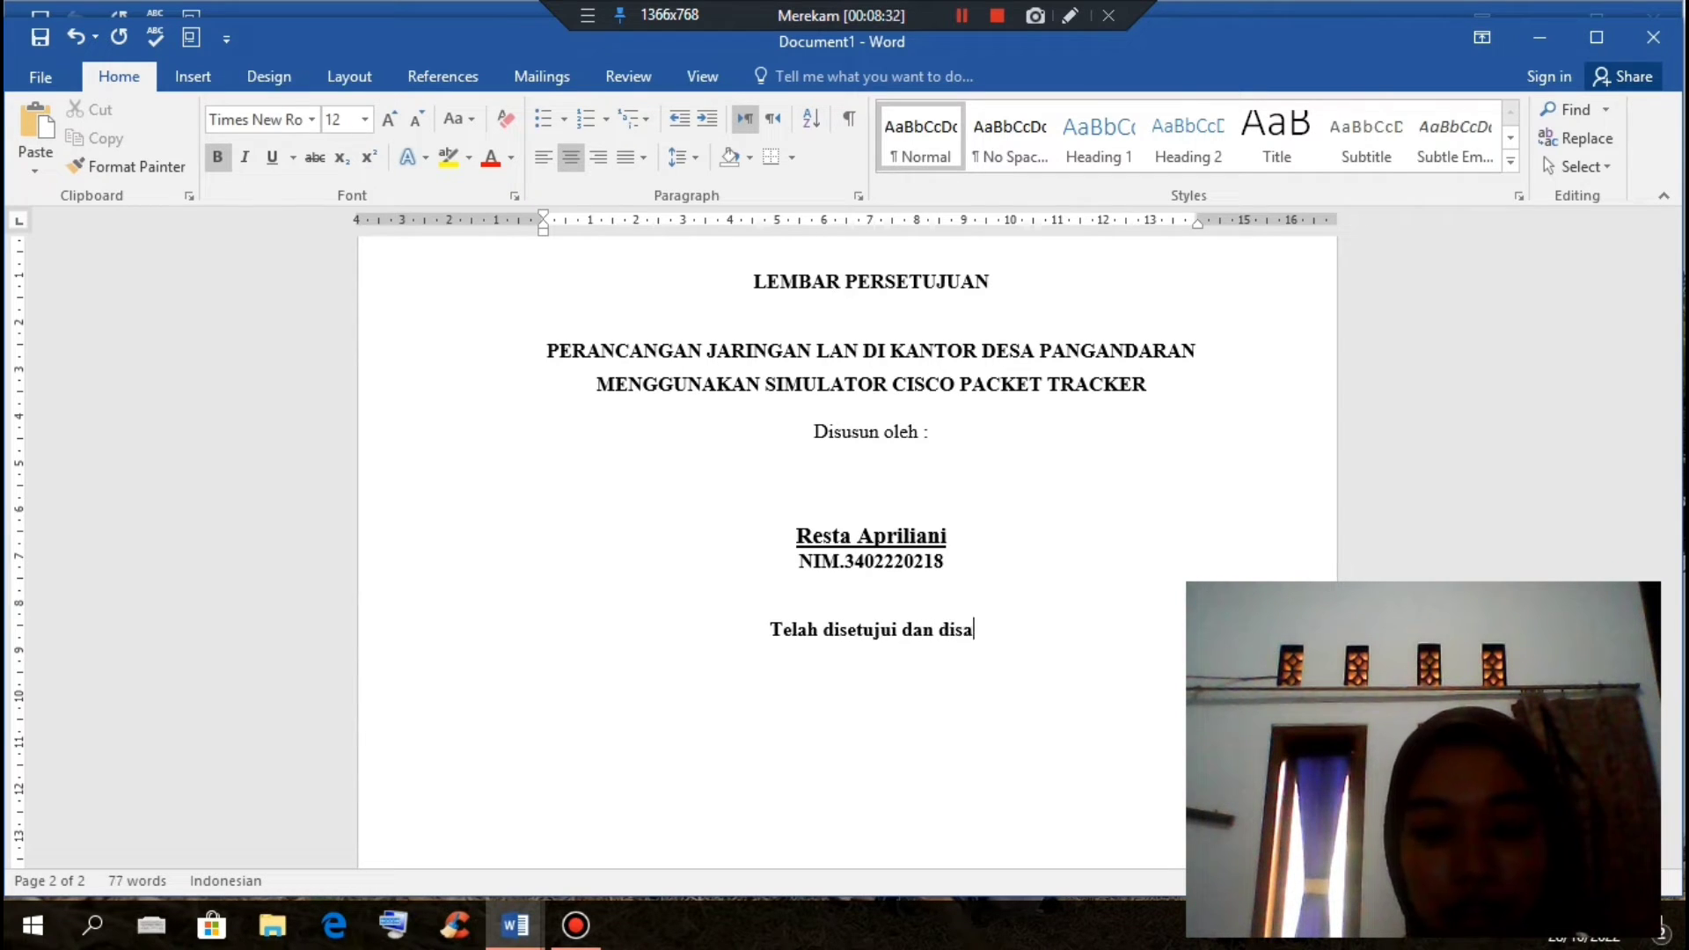
type("hkan pad")
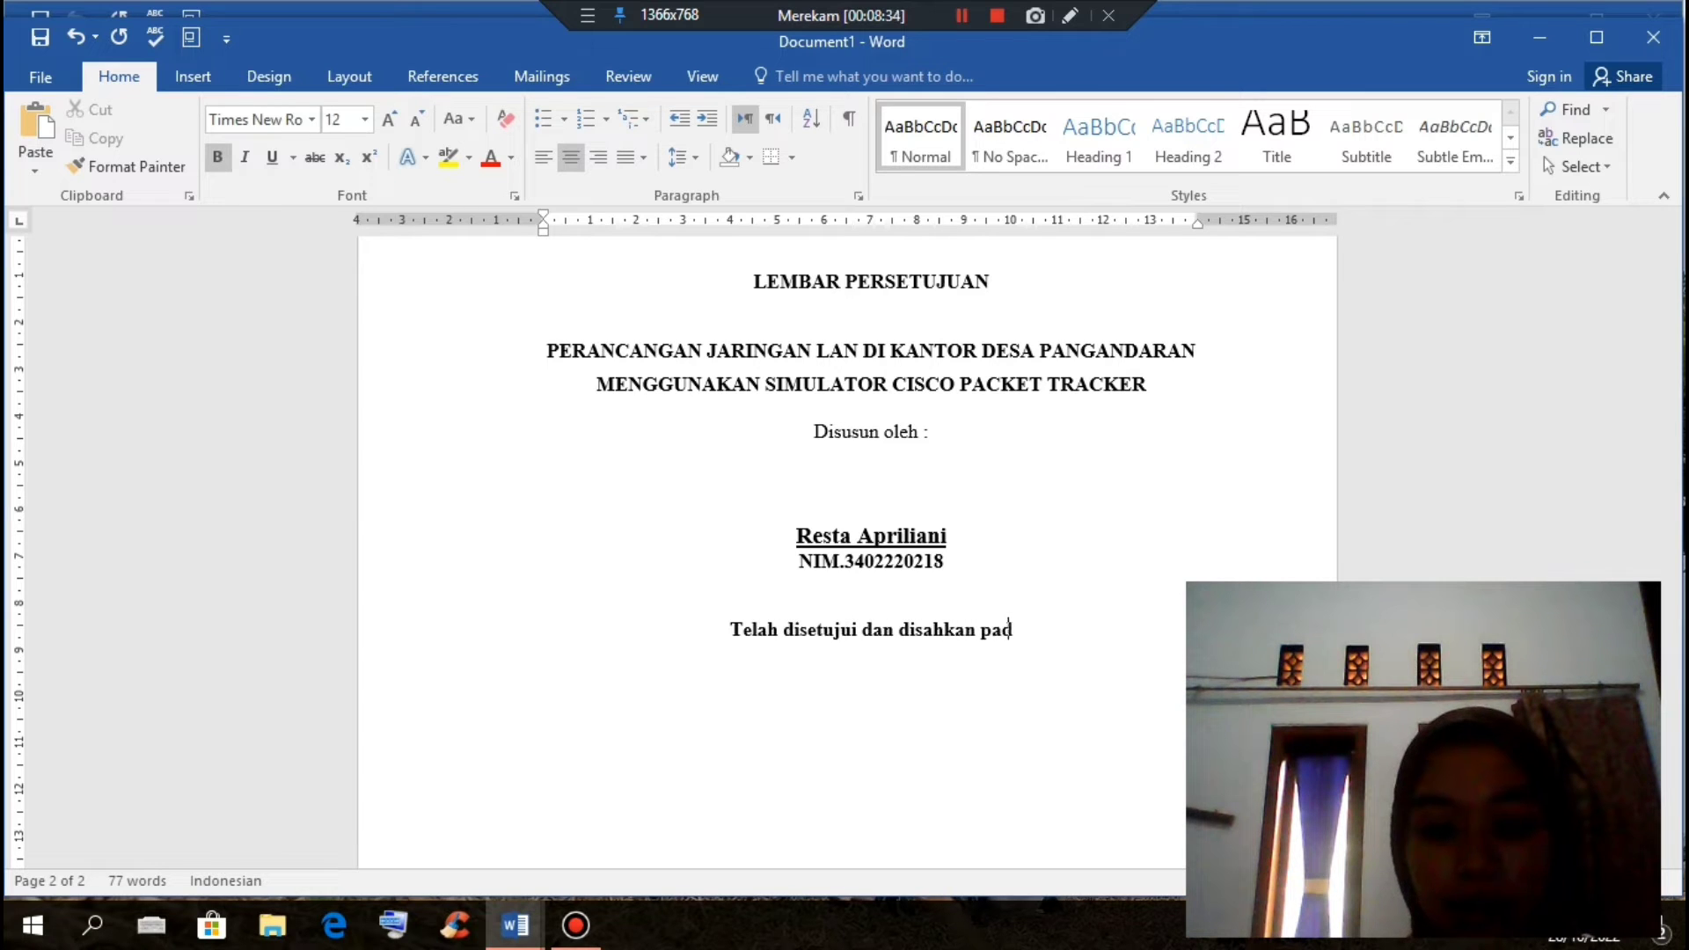
type("a tanggal")
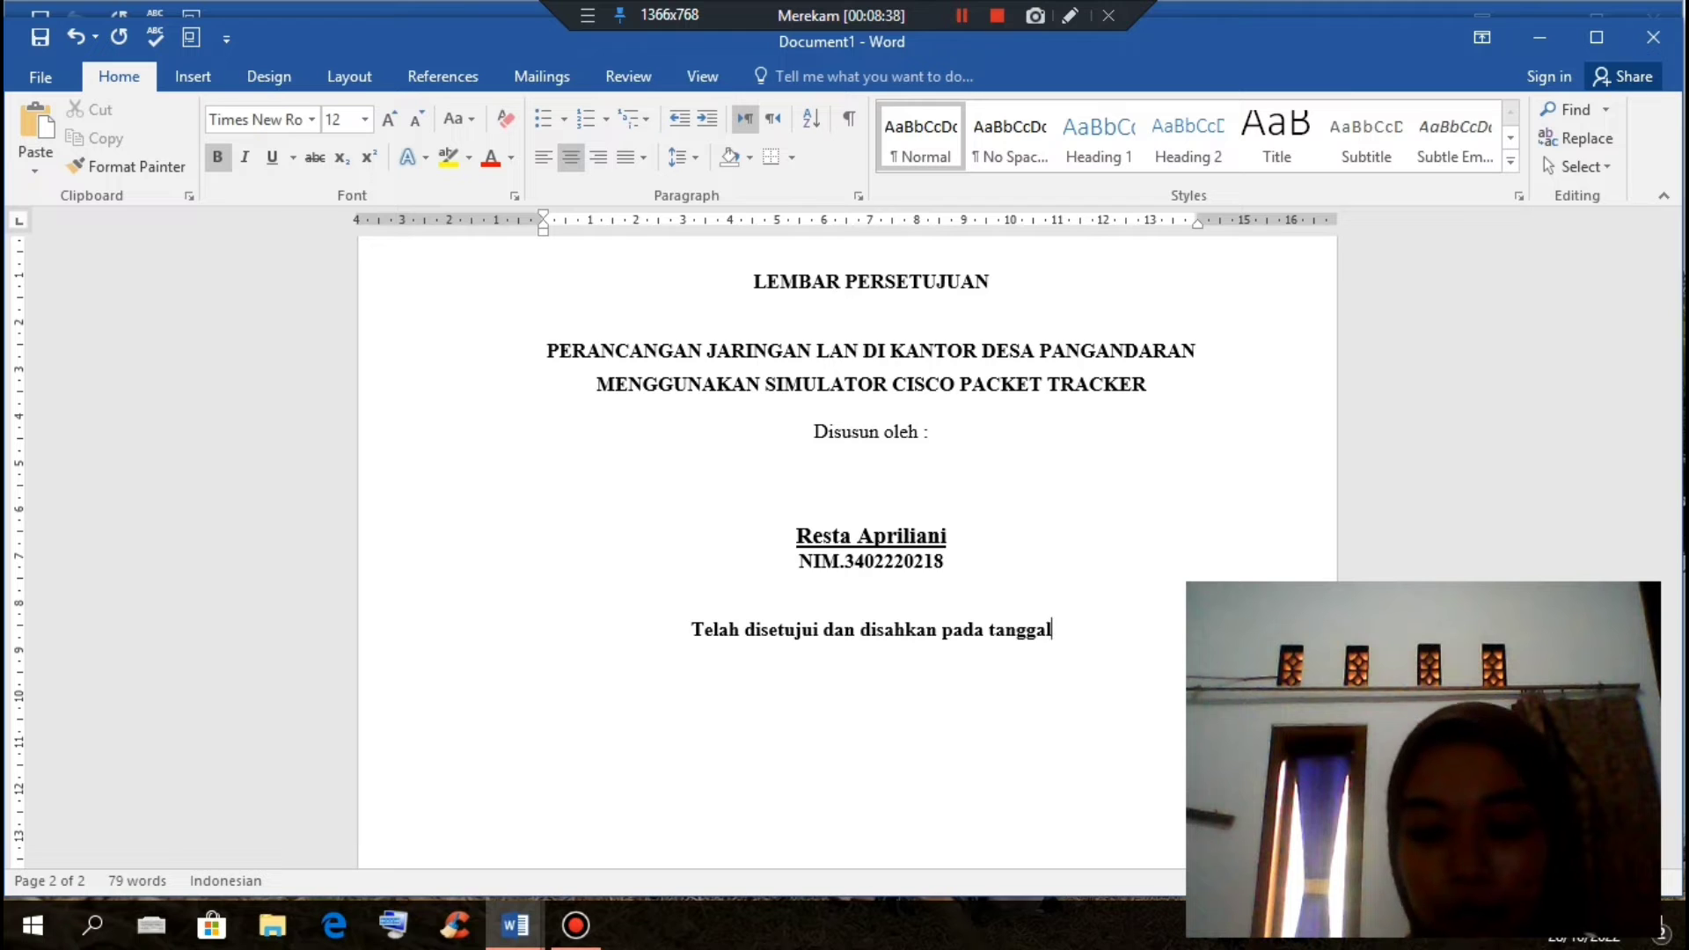
type(".............................")
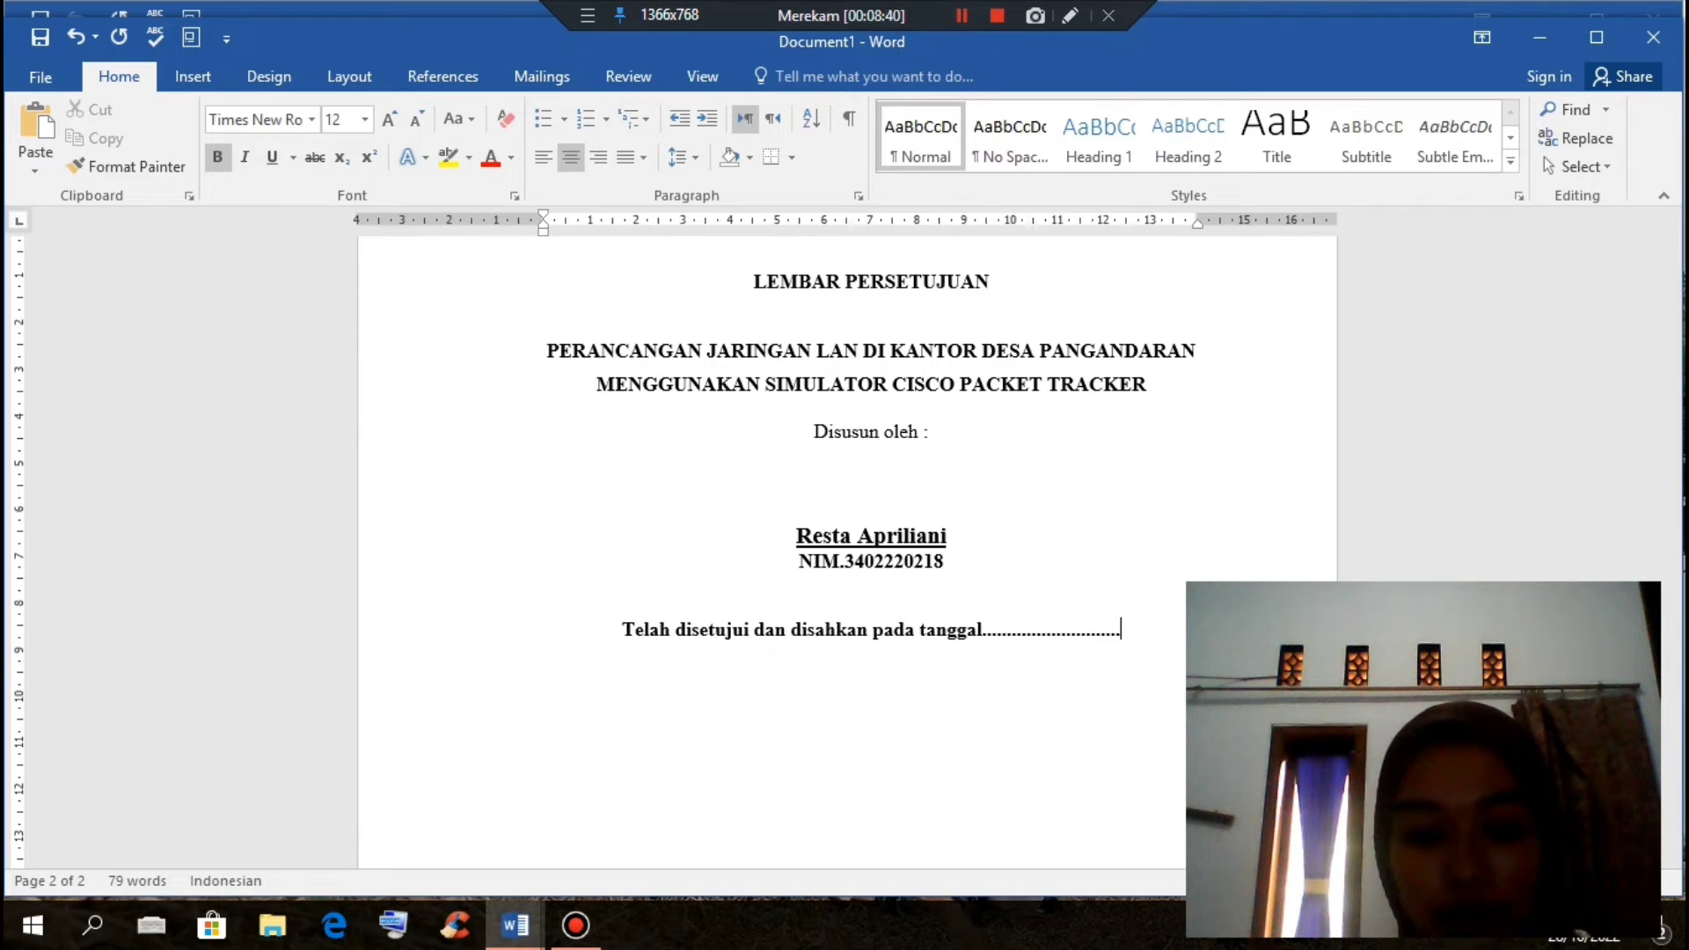
type("2022")
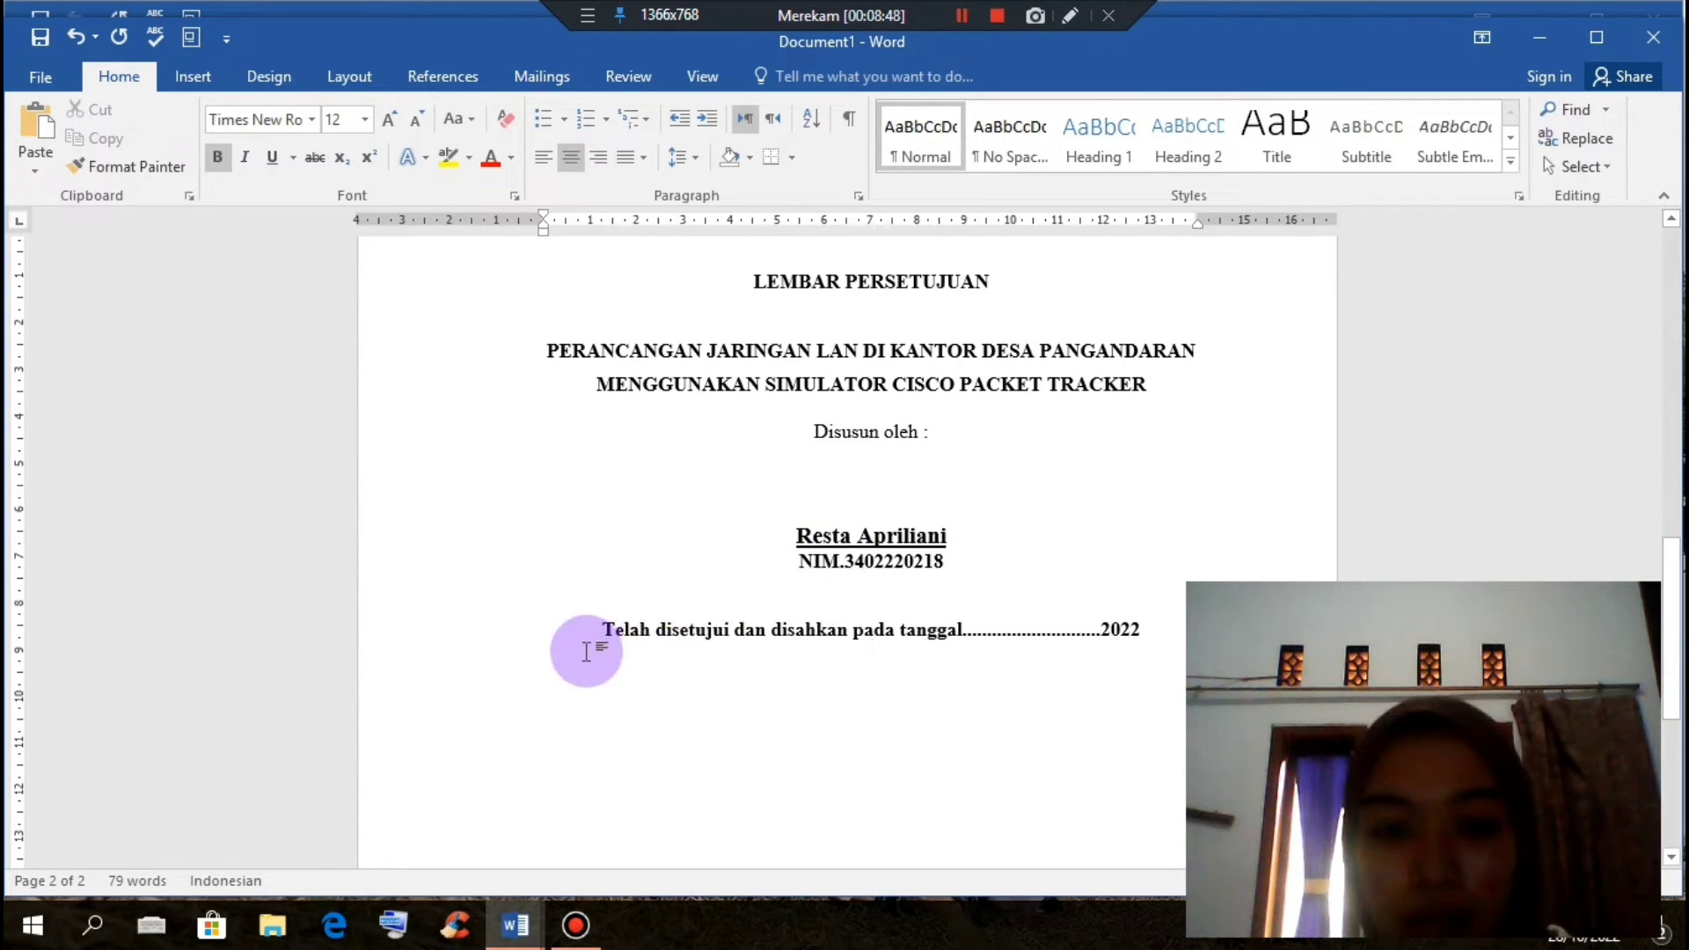
left_click_drag(592, 641, 1206, 641)
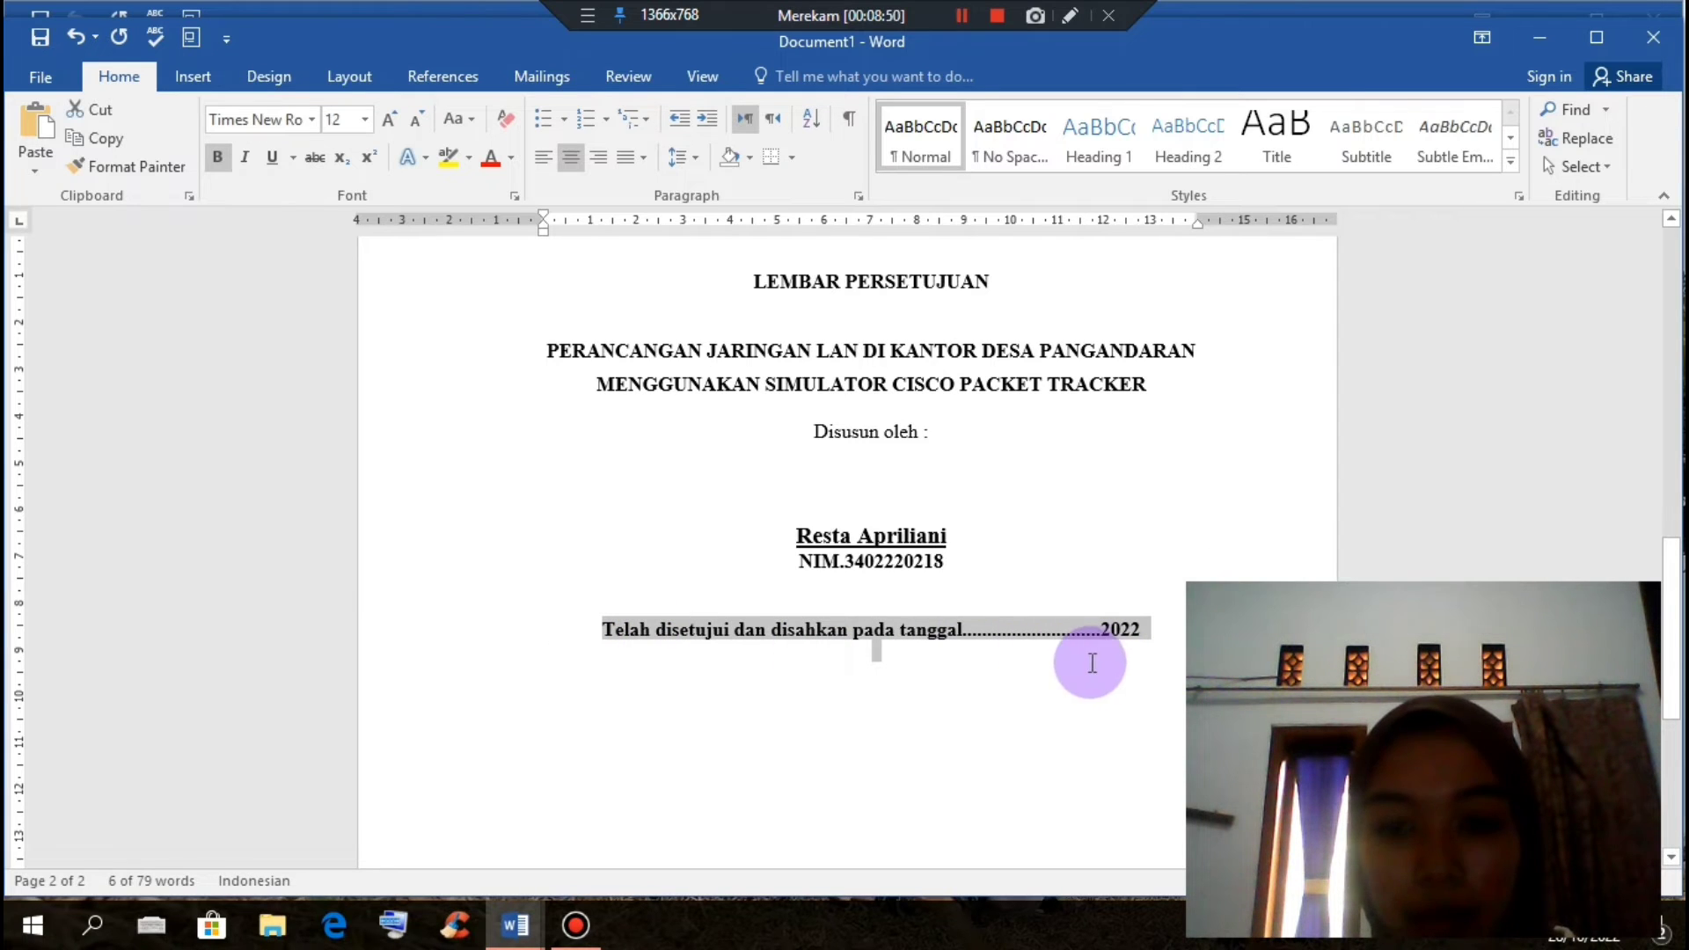
key("ctrl+b")
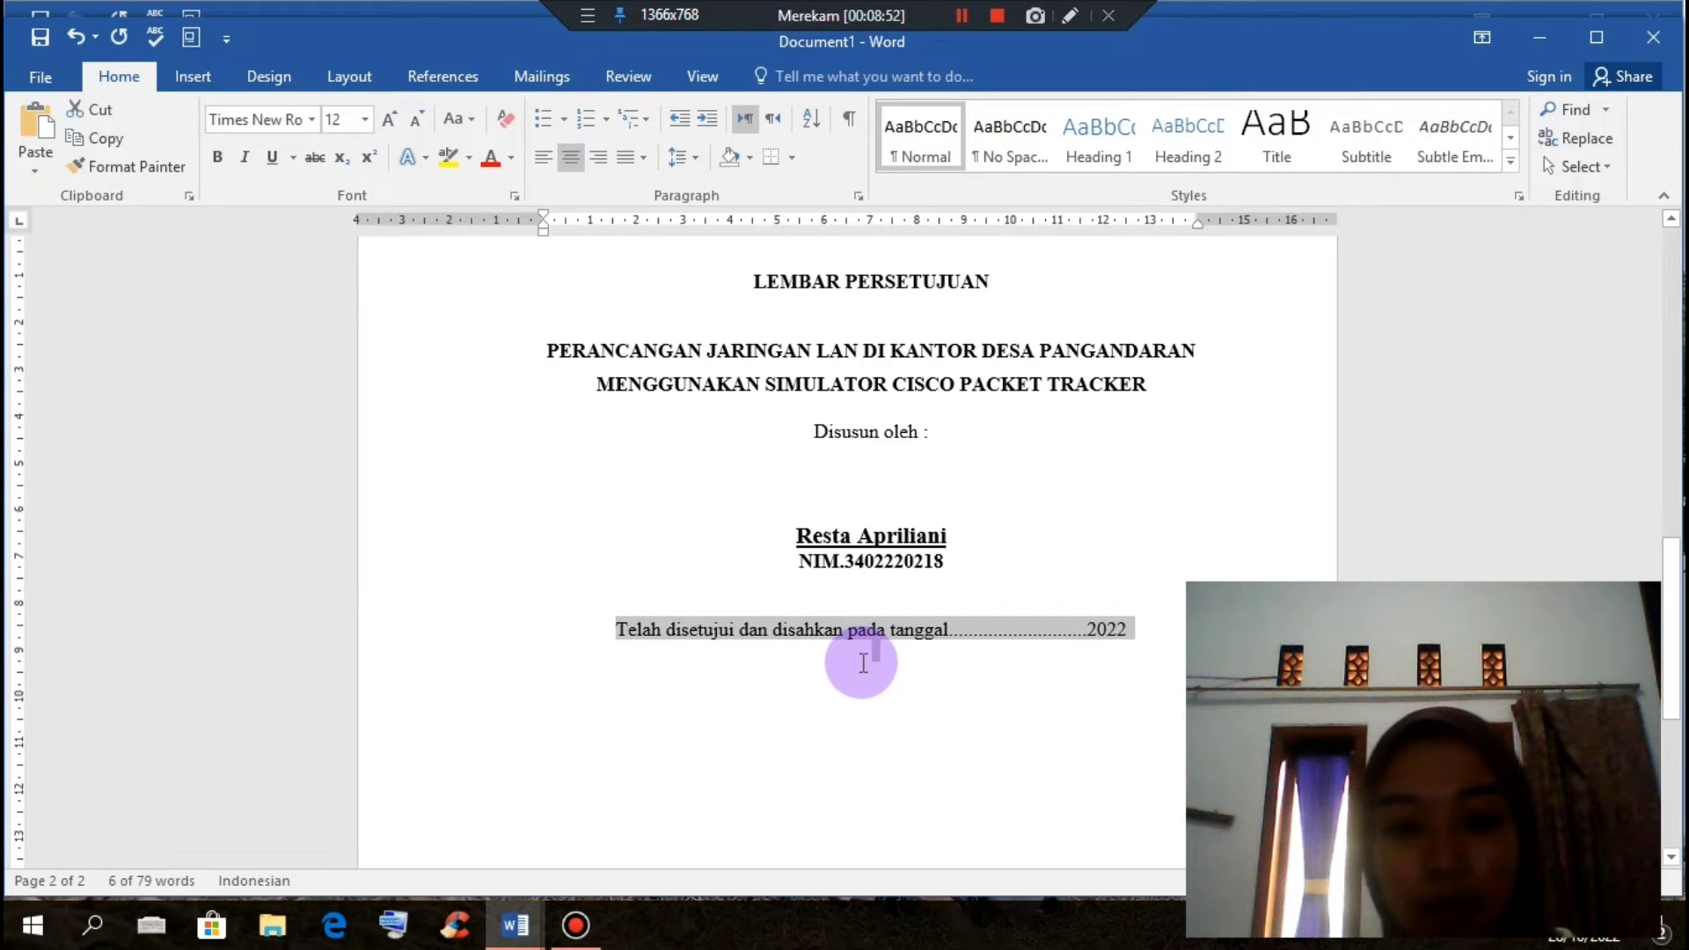
left_click(858, 726)
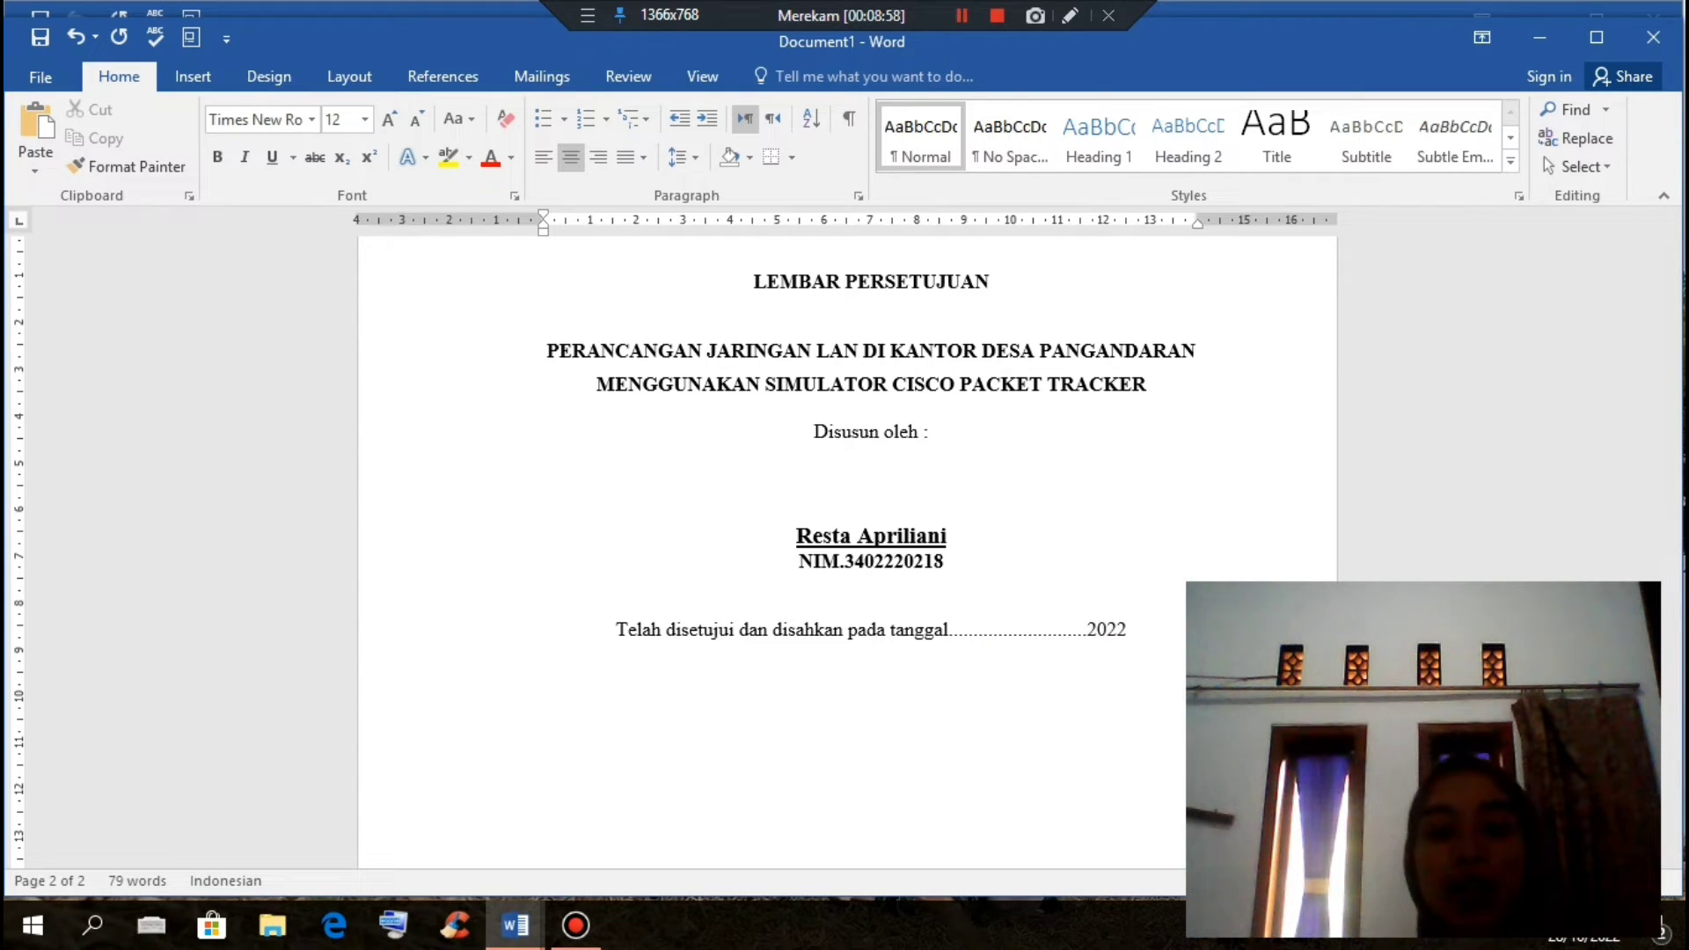
scroll(847, 546, "down", 4)
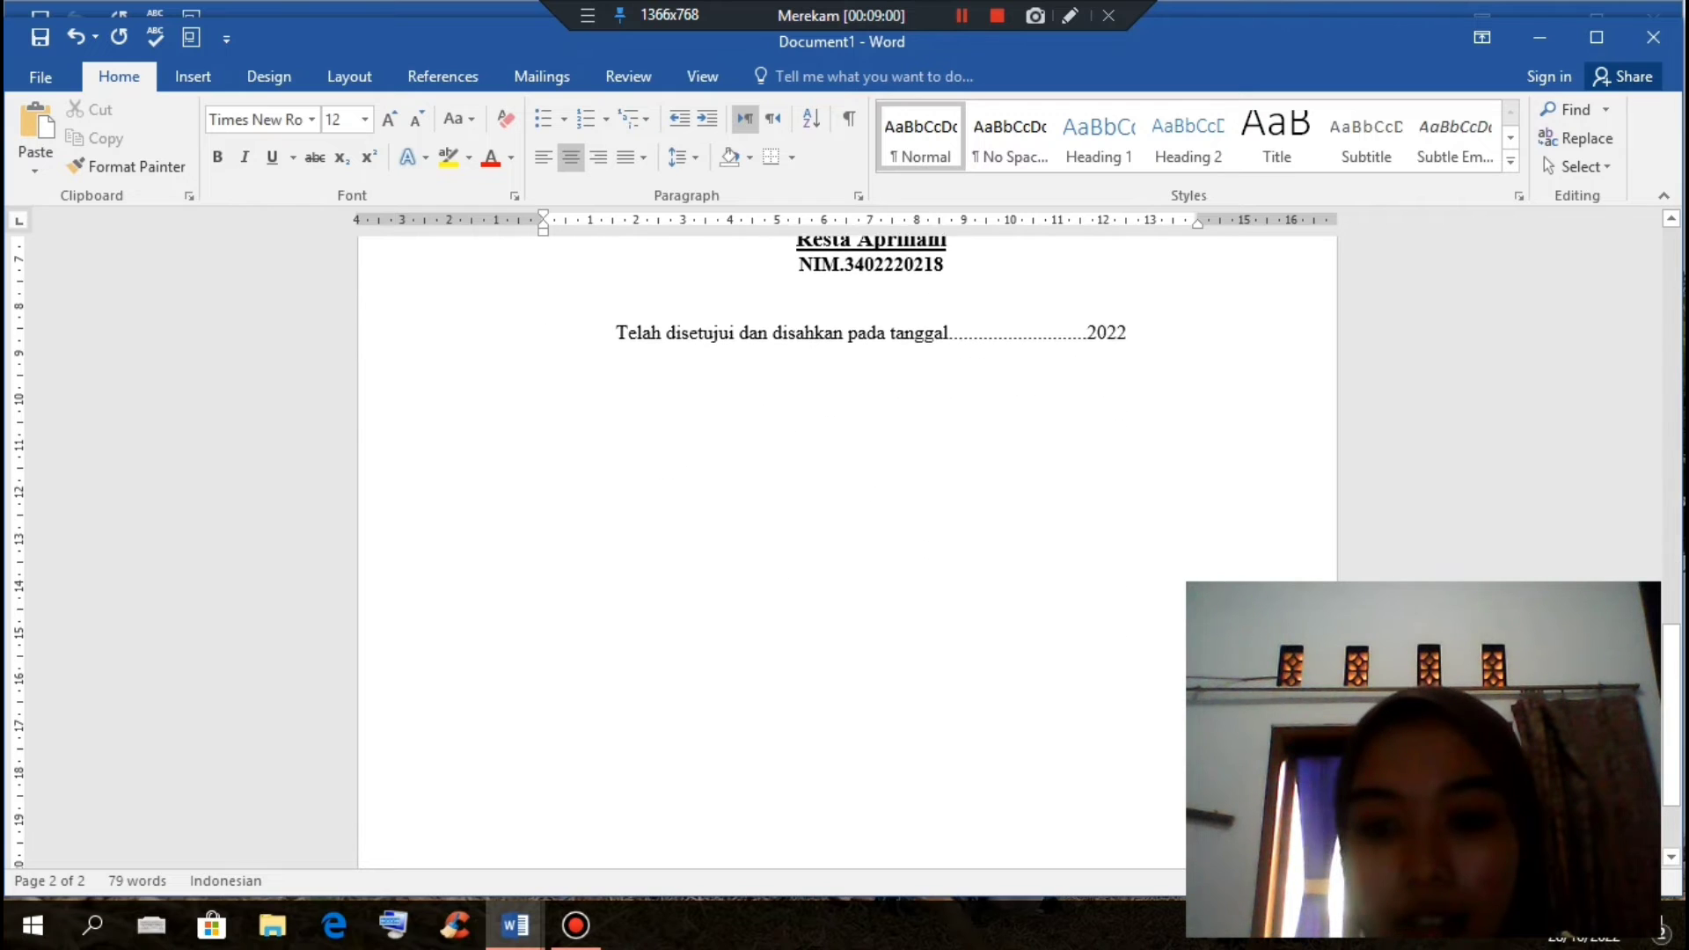
scroll(847, 546, "down", 1)
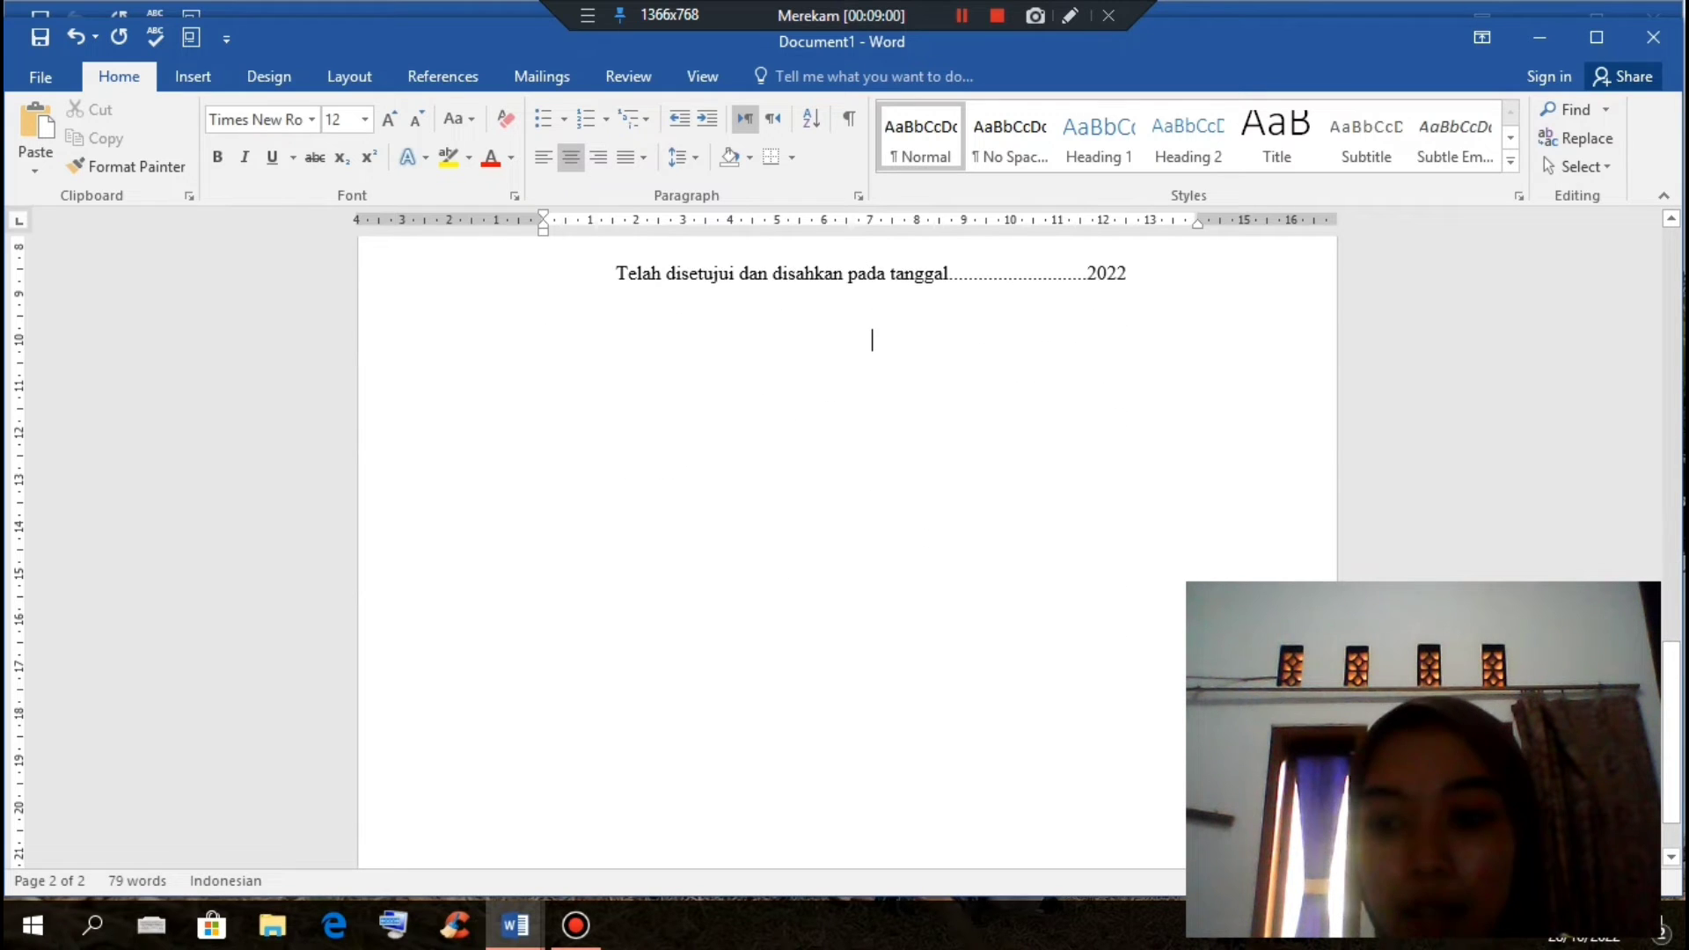
Step: Insert a 3-column, 4-row table below the approval line
left_click(191, 86)
left_click(156, 175)
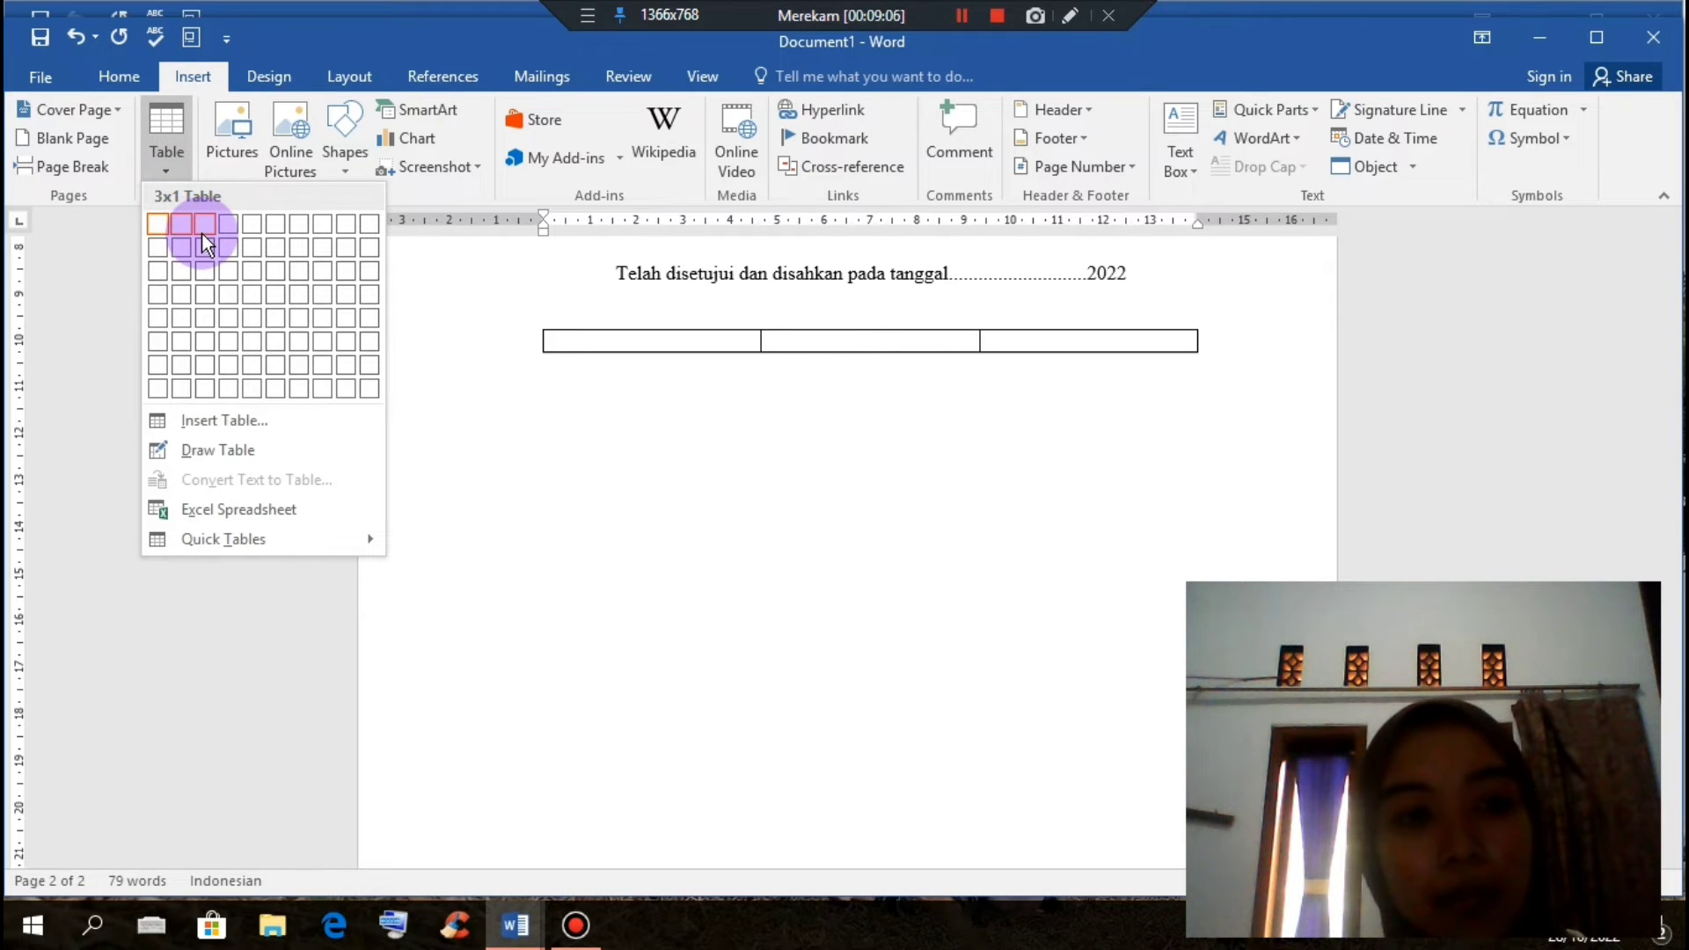
left_click(203, 313)
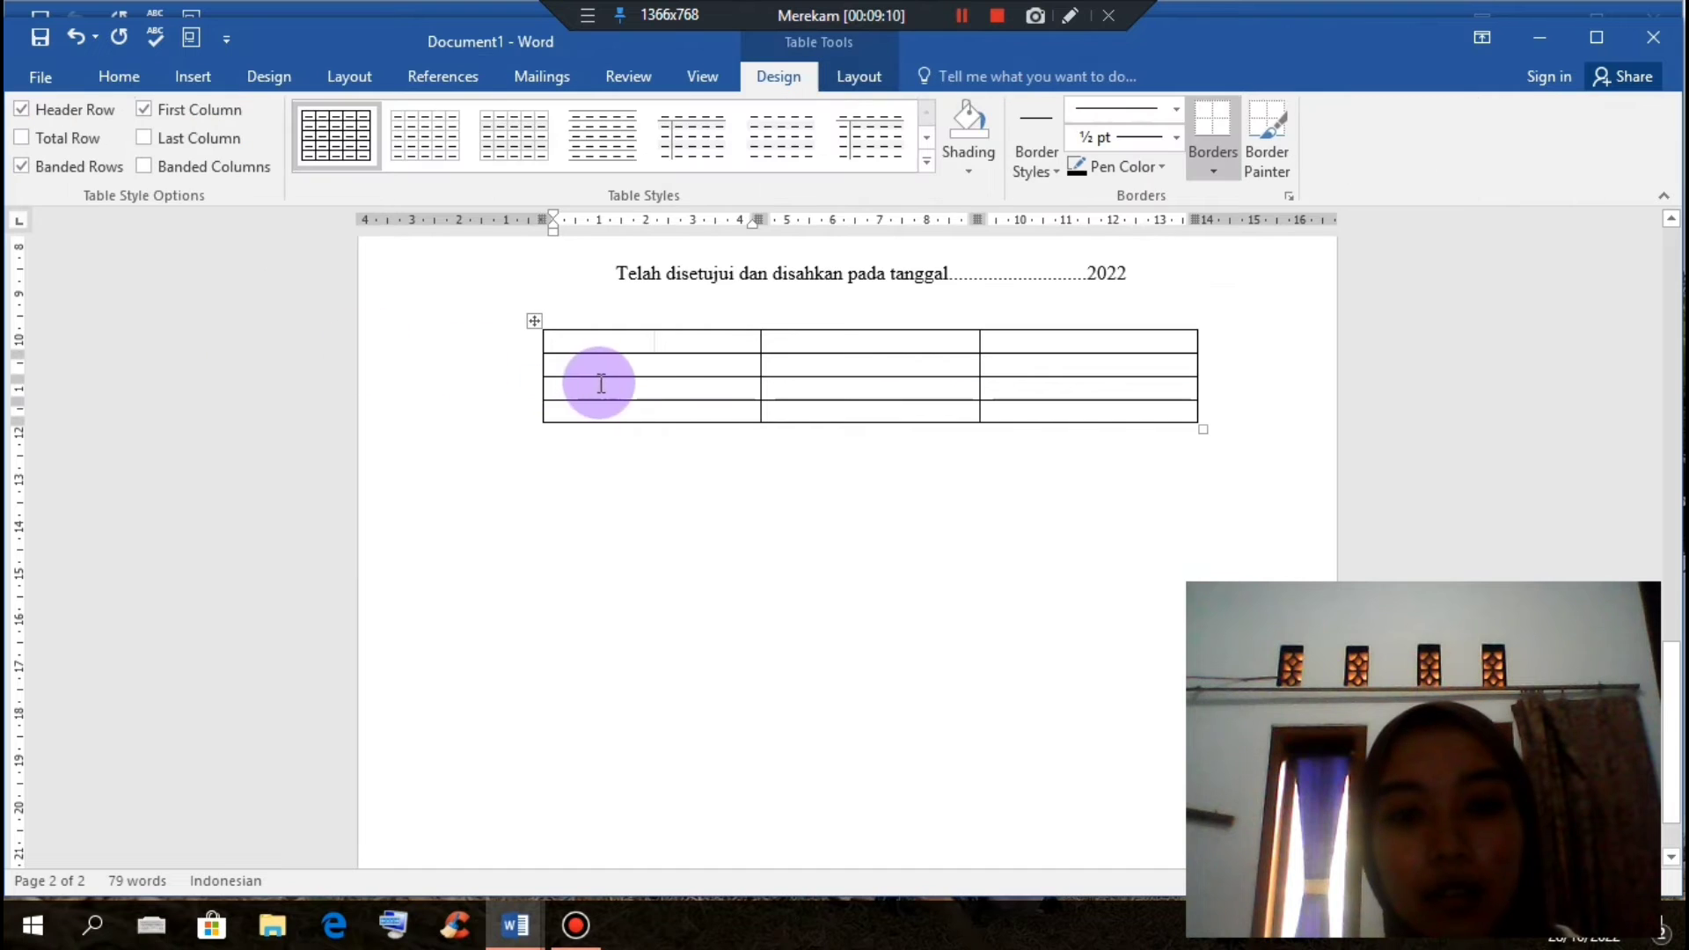
Step: Type Mengetahui in the top middle cell and Kepala Sekolah and Kepala Kompetensi Keahlian in row 2
left_click(795, 344)
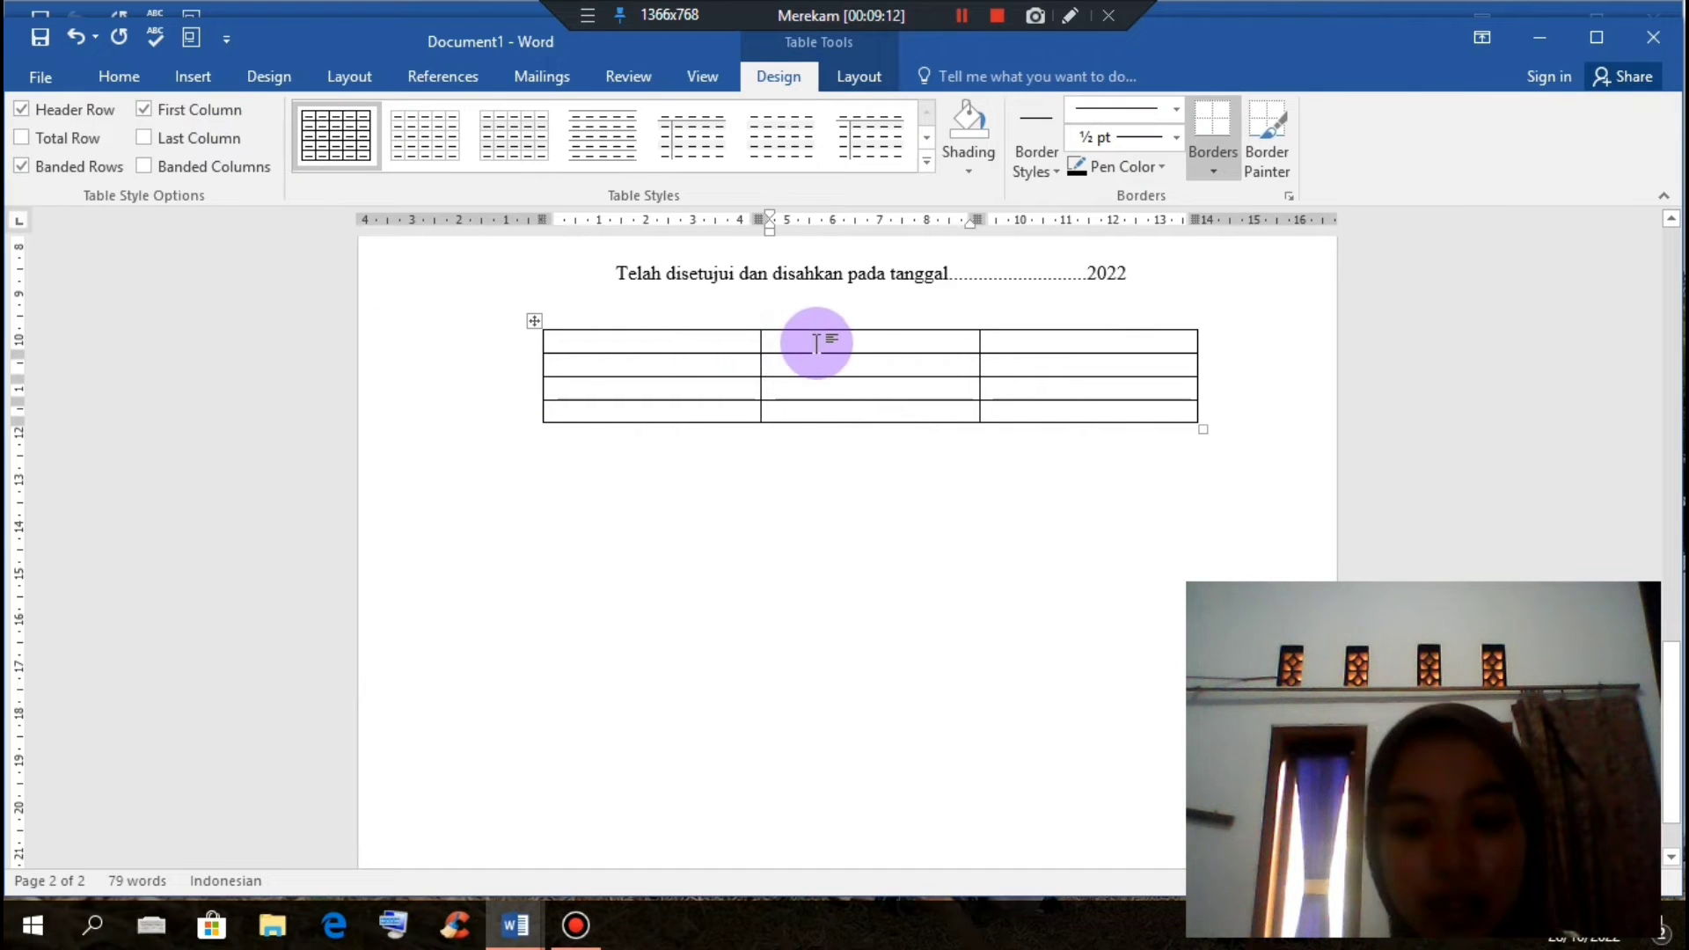
type("m")
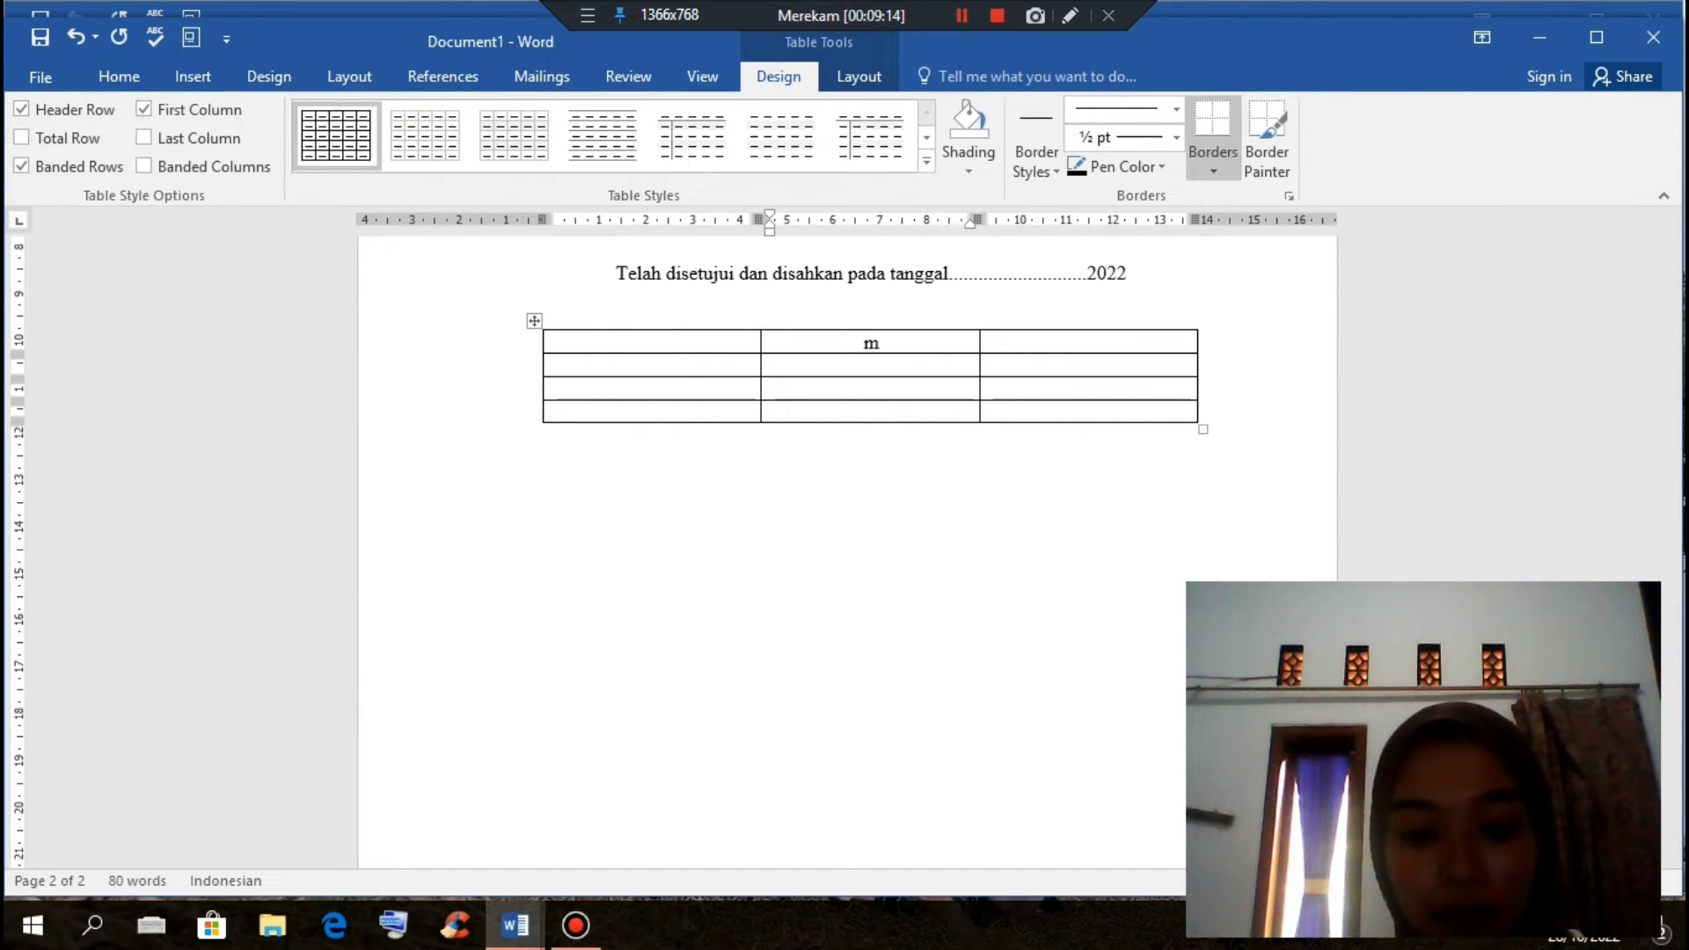
key("BackSpace")
type("Menge")
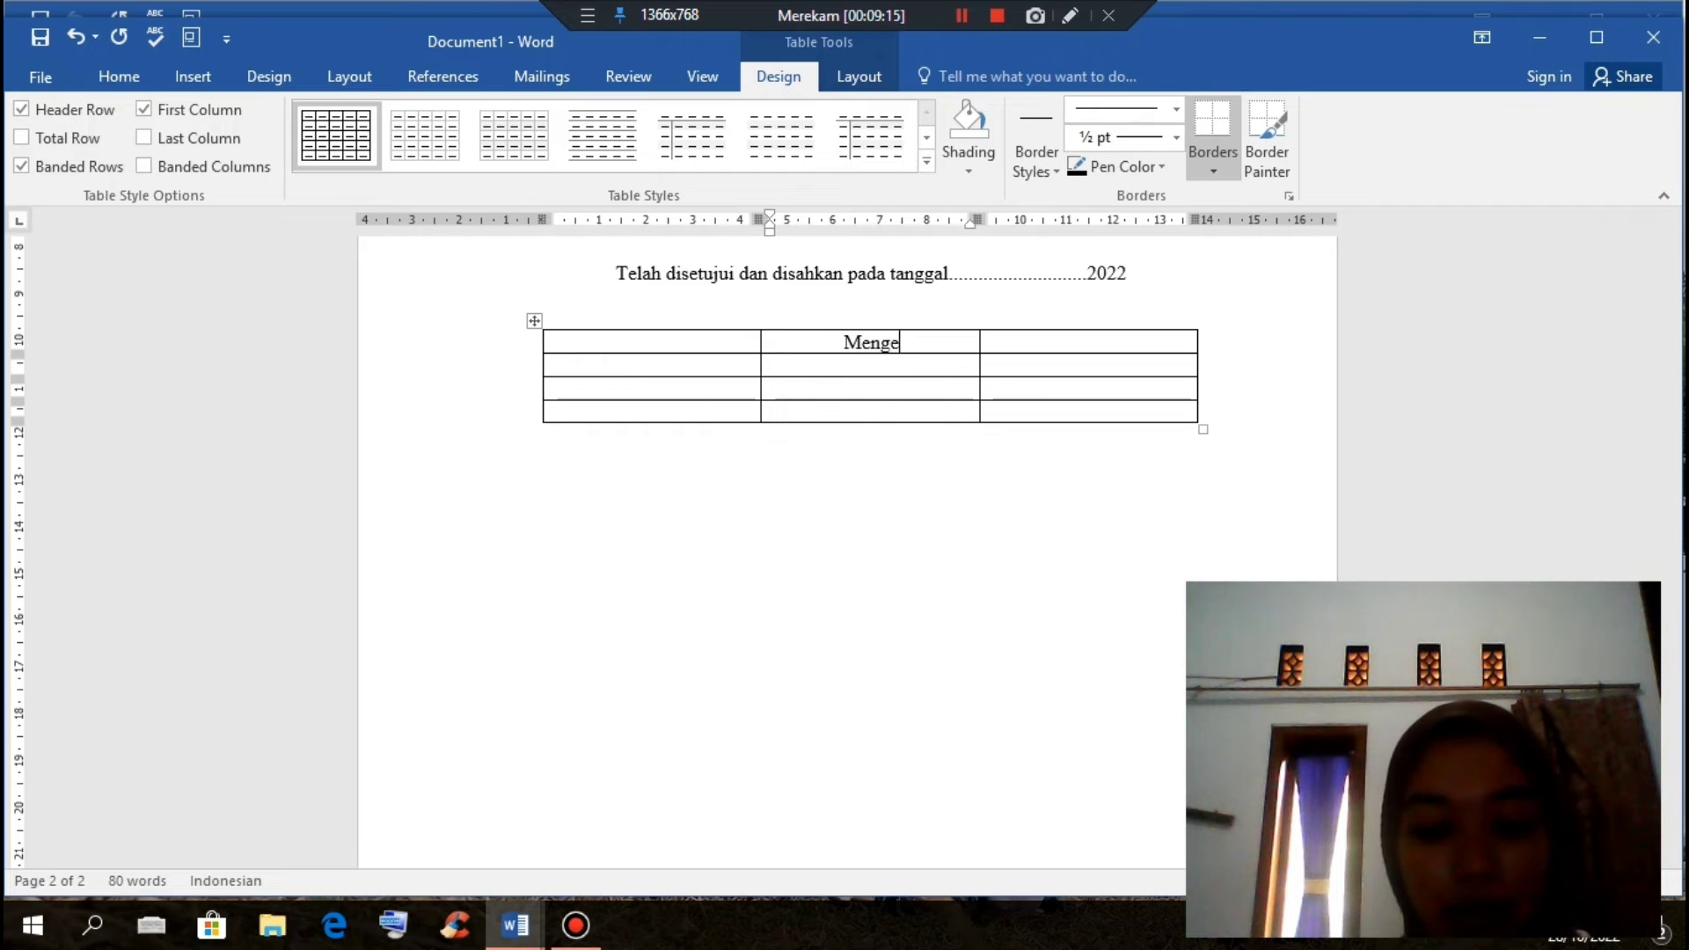
type("tahui")
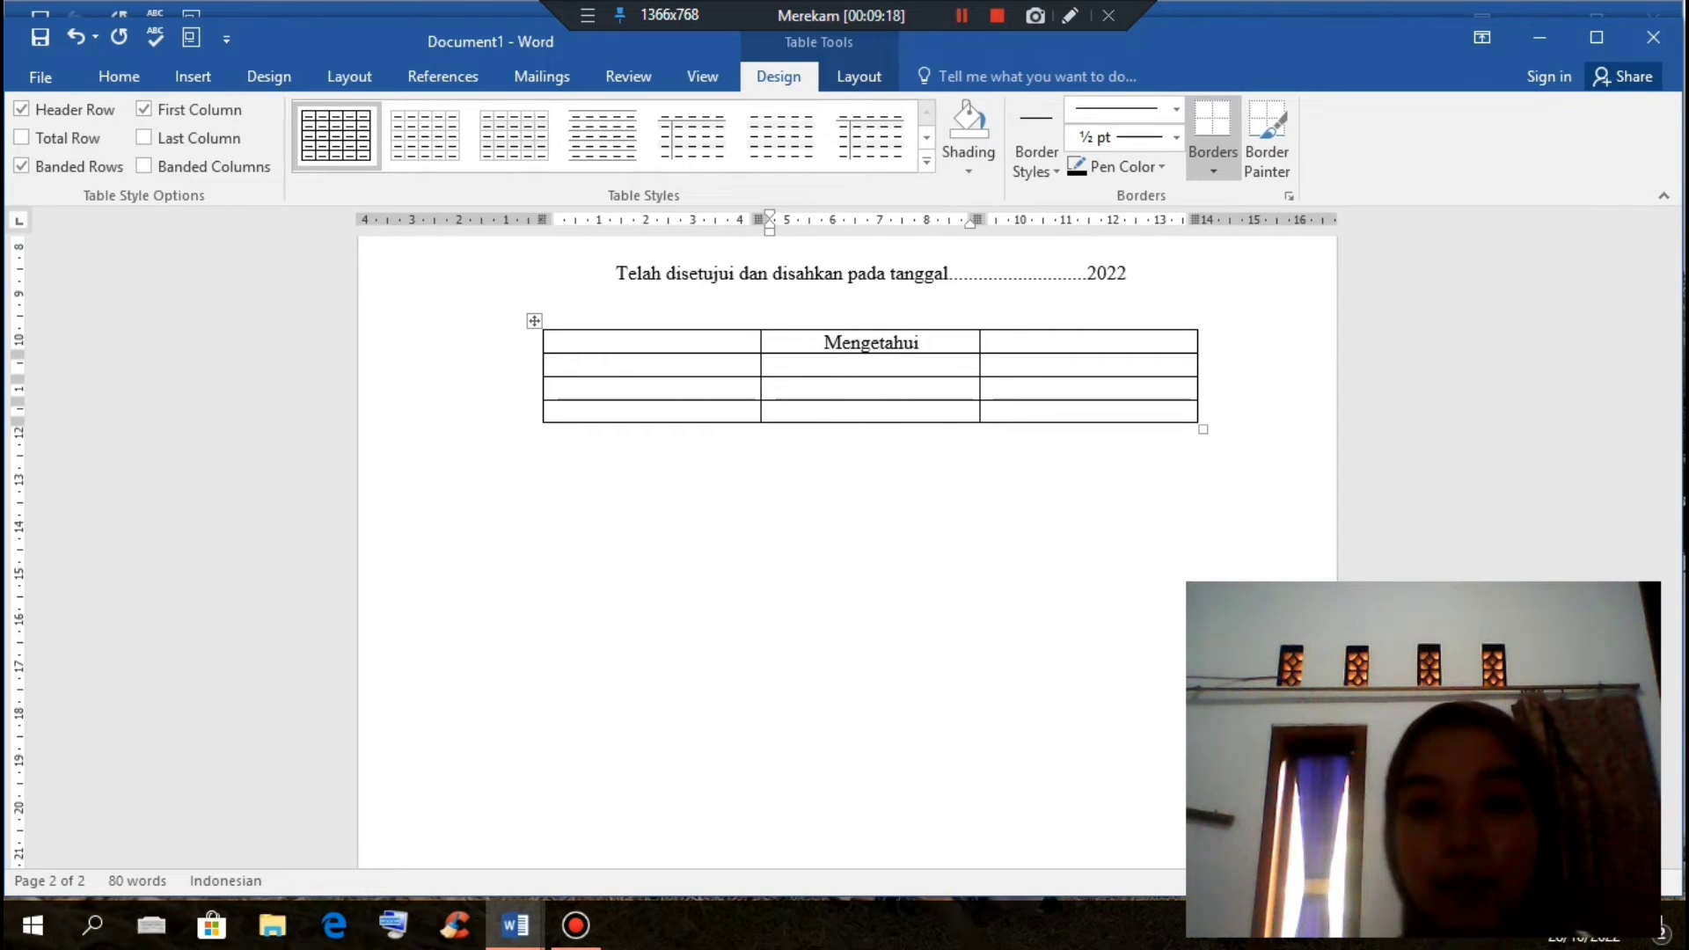
left_click(671, 365)
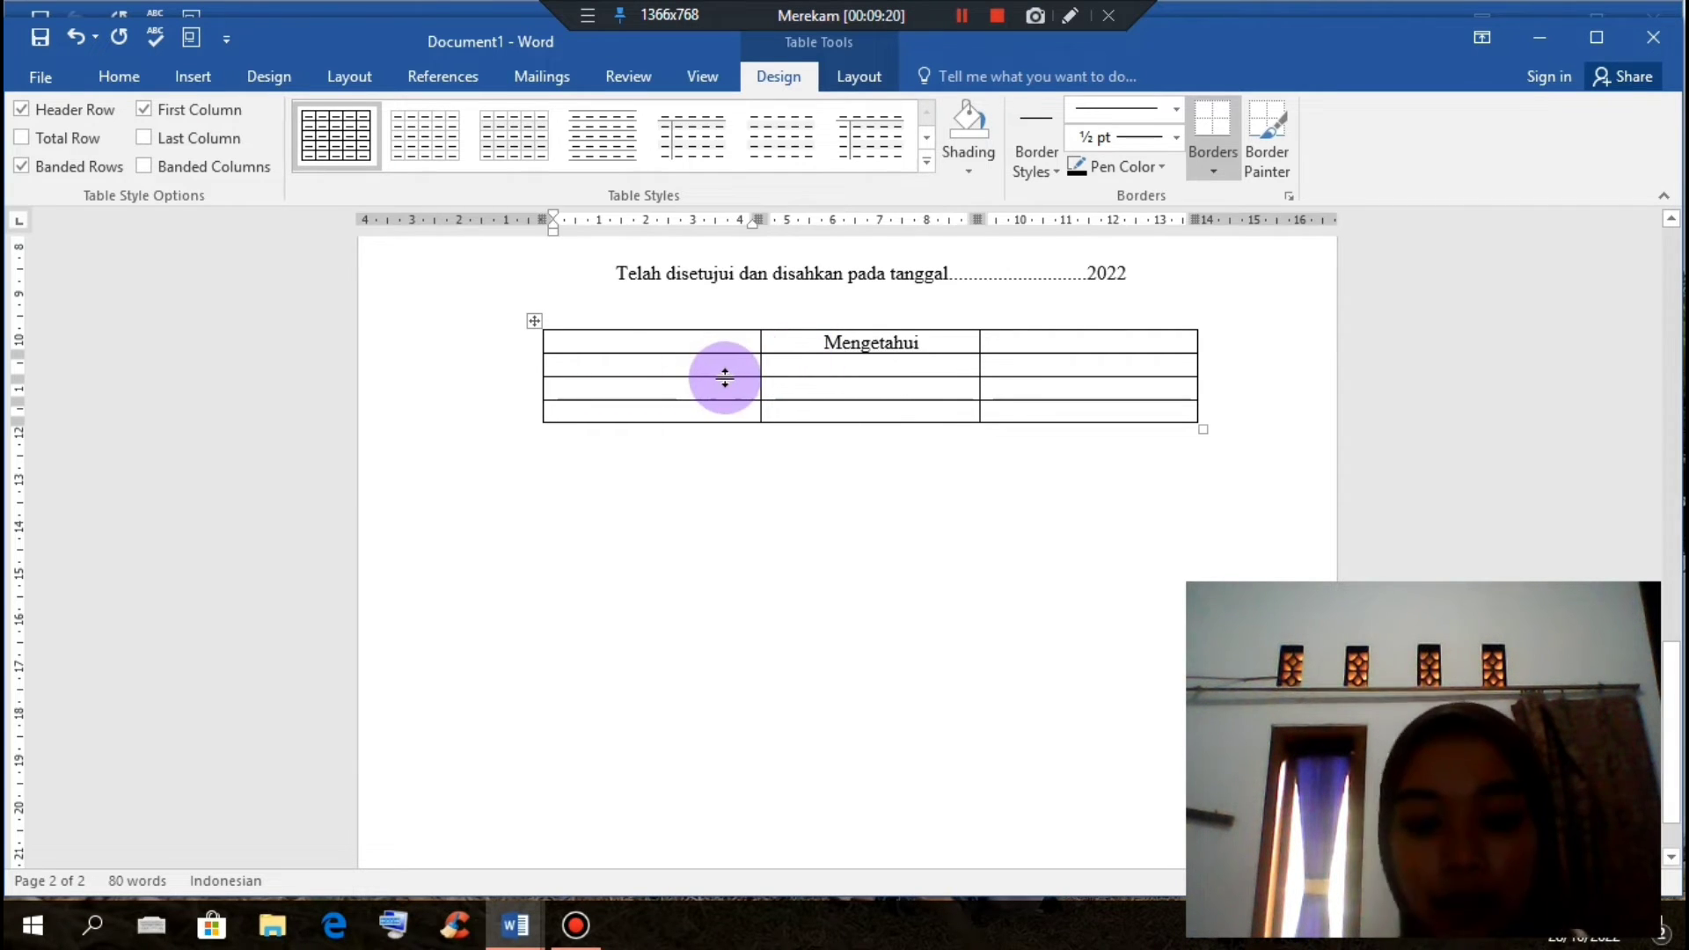
type("Kepala")
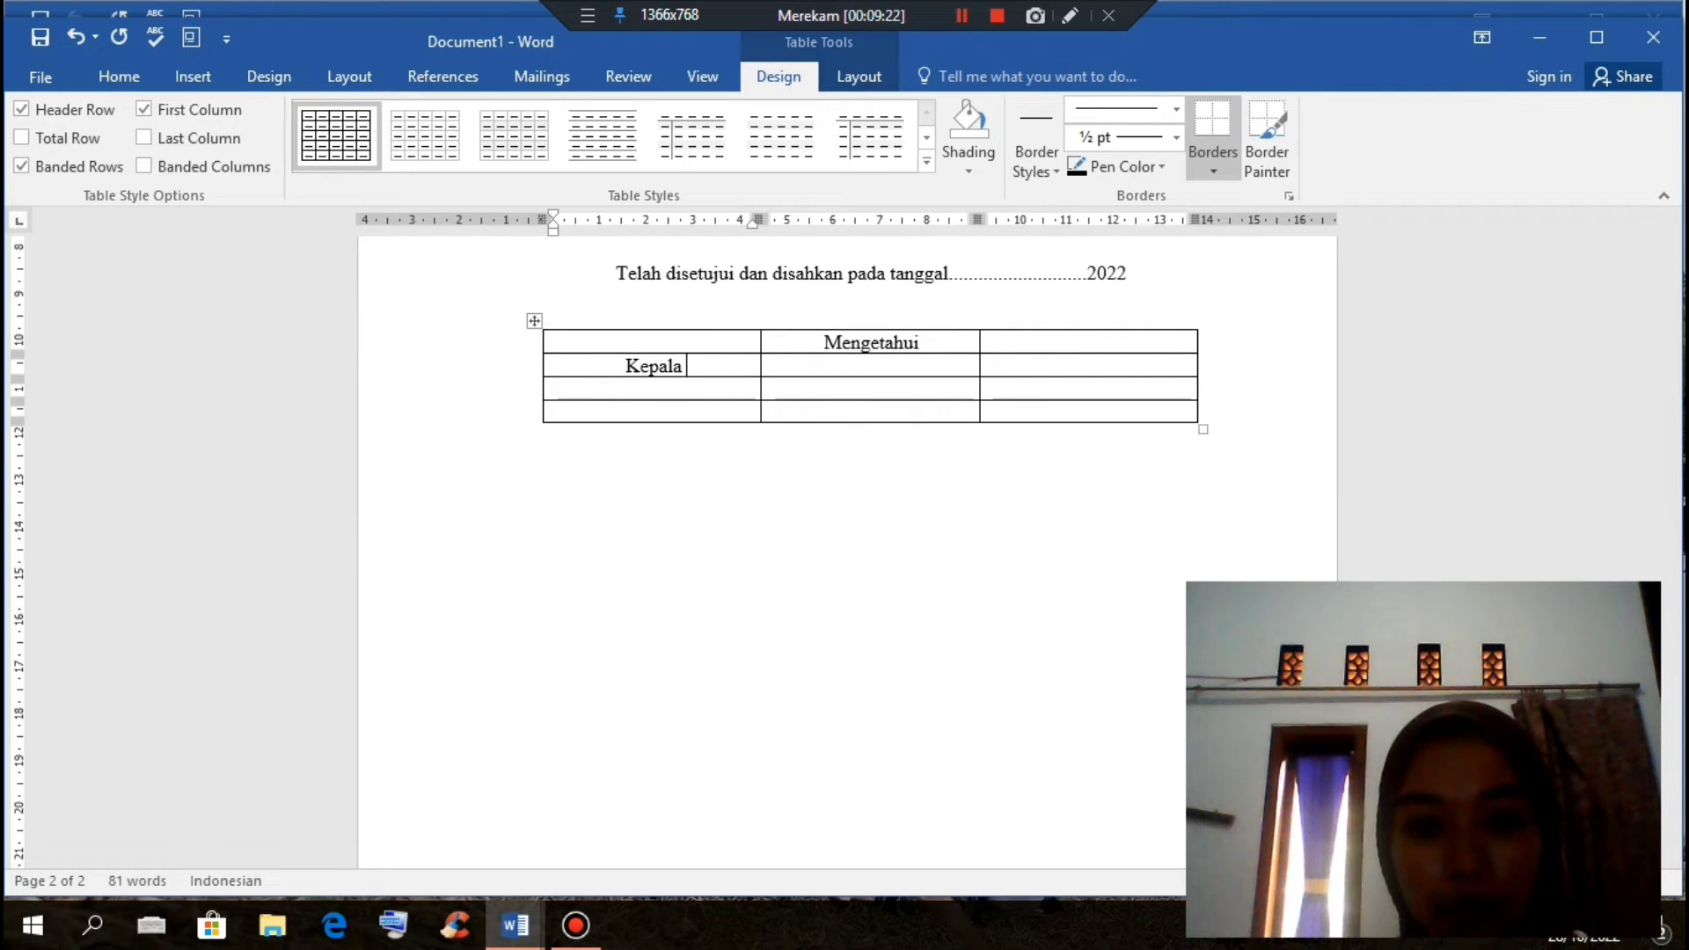
type(" Sekolah")
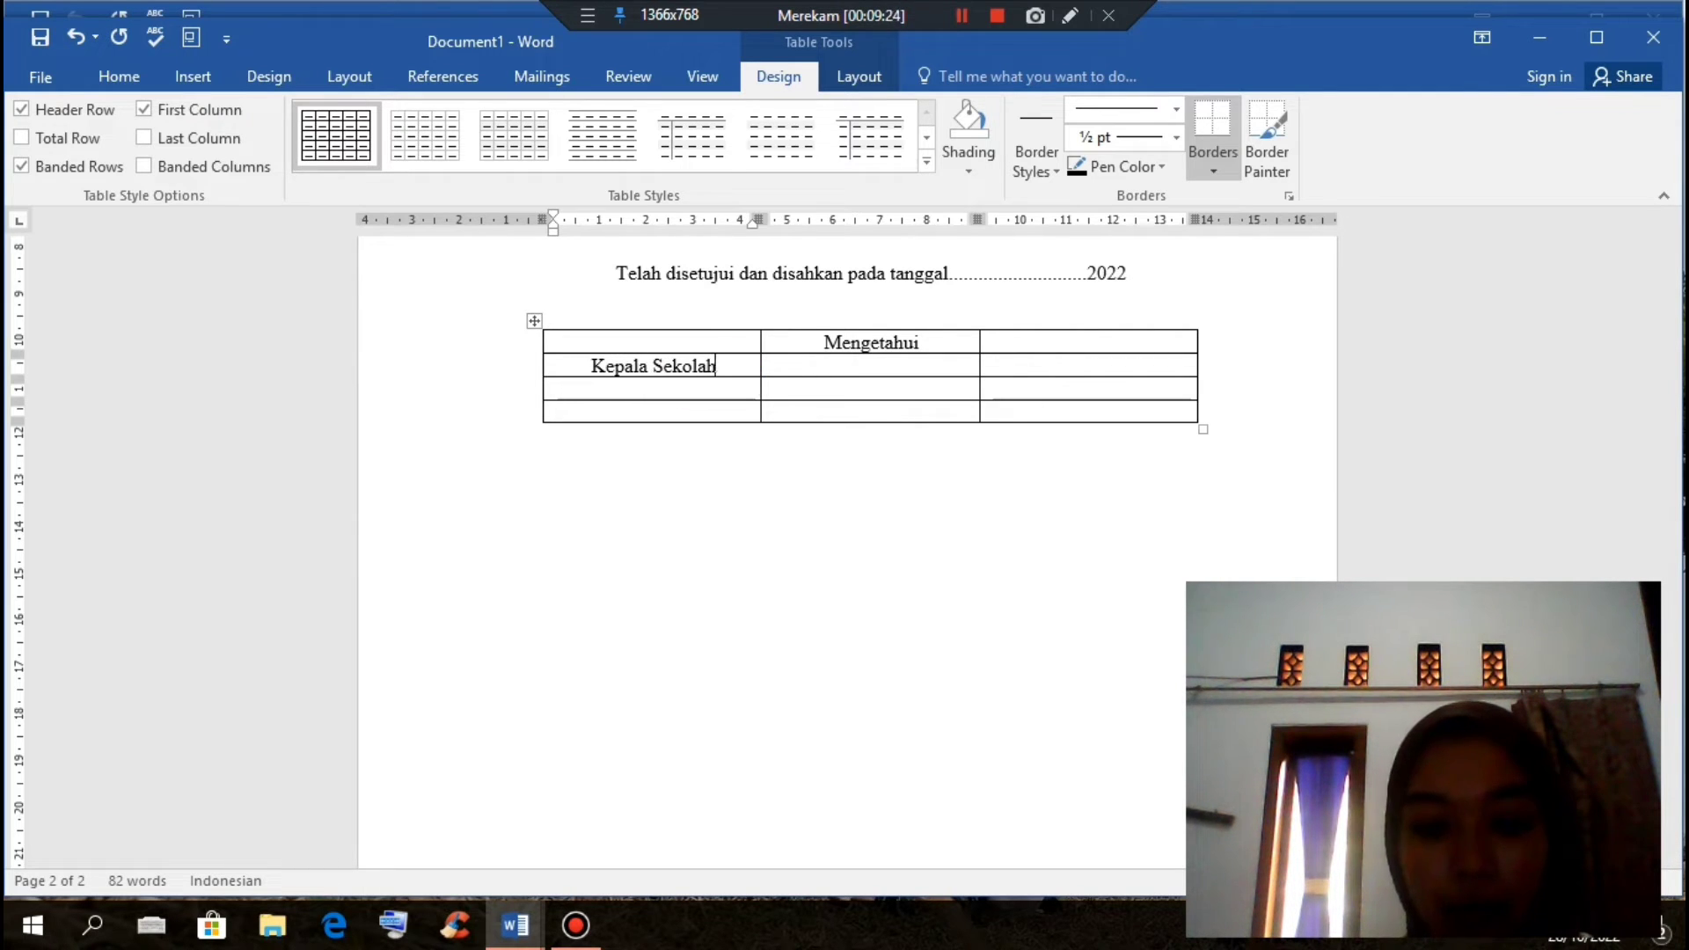
left_click(1093, 365)
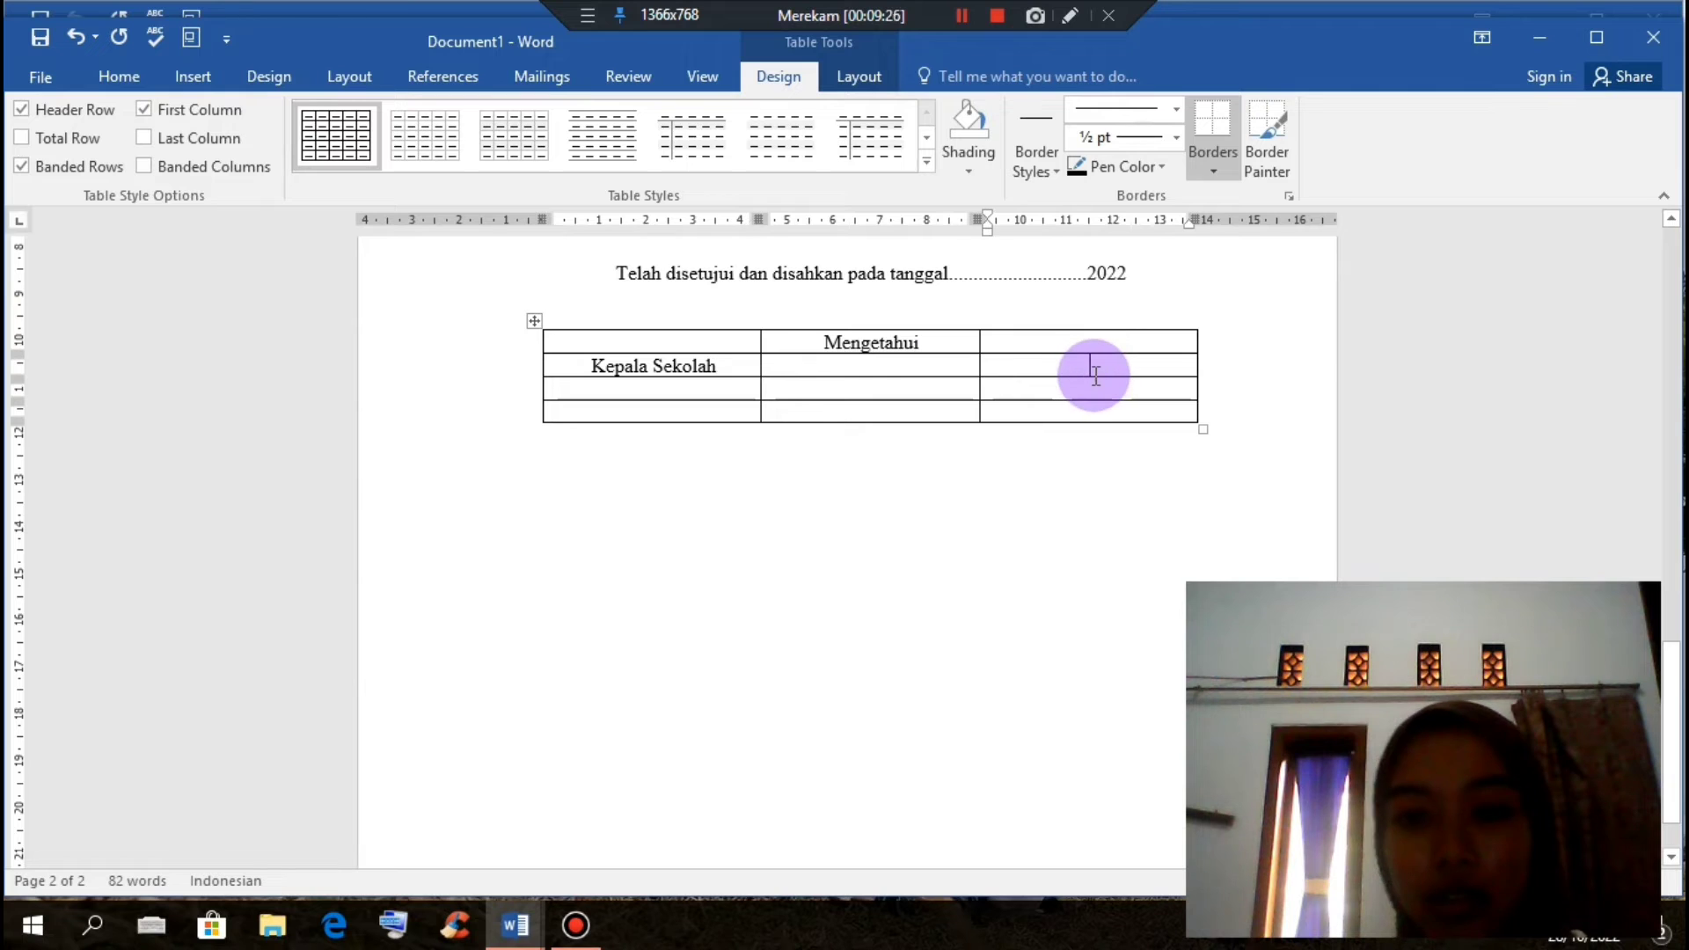
left_click(1089, 368)
type("Kepa")
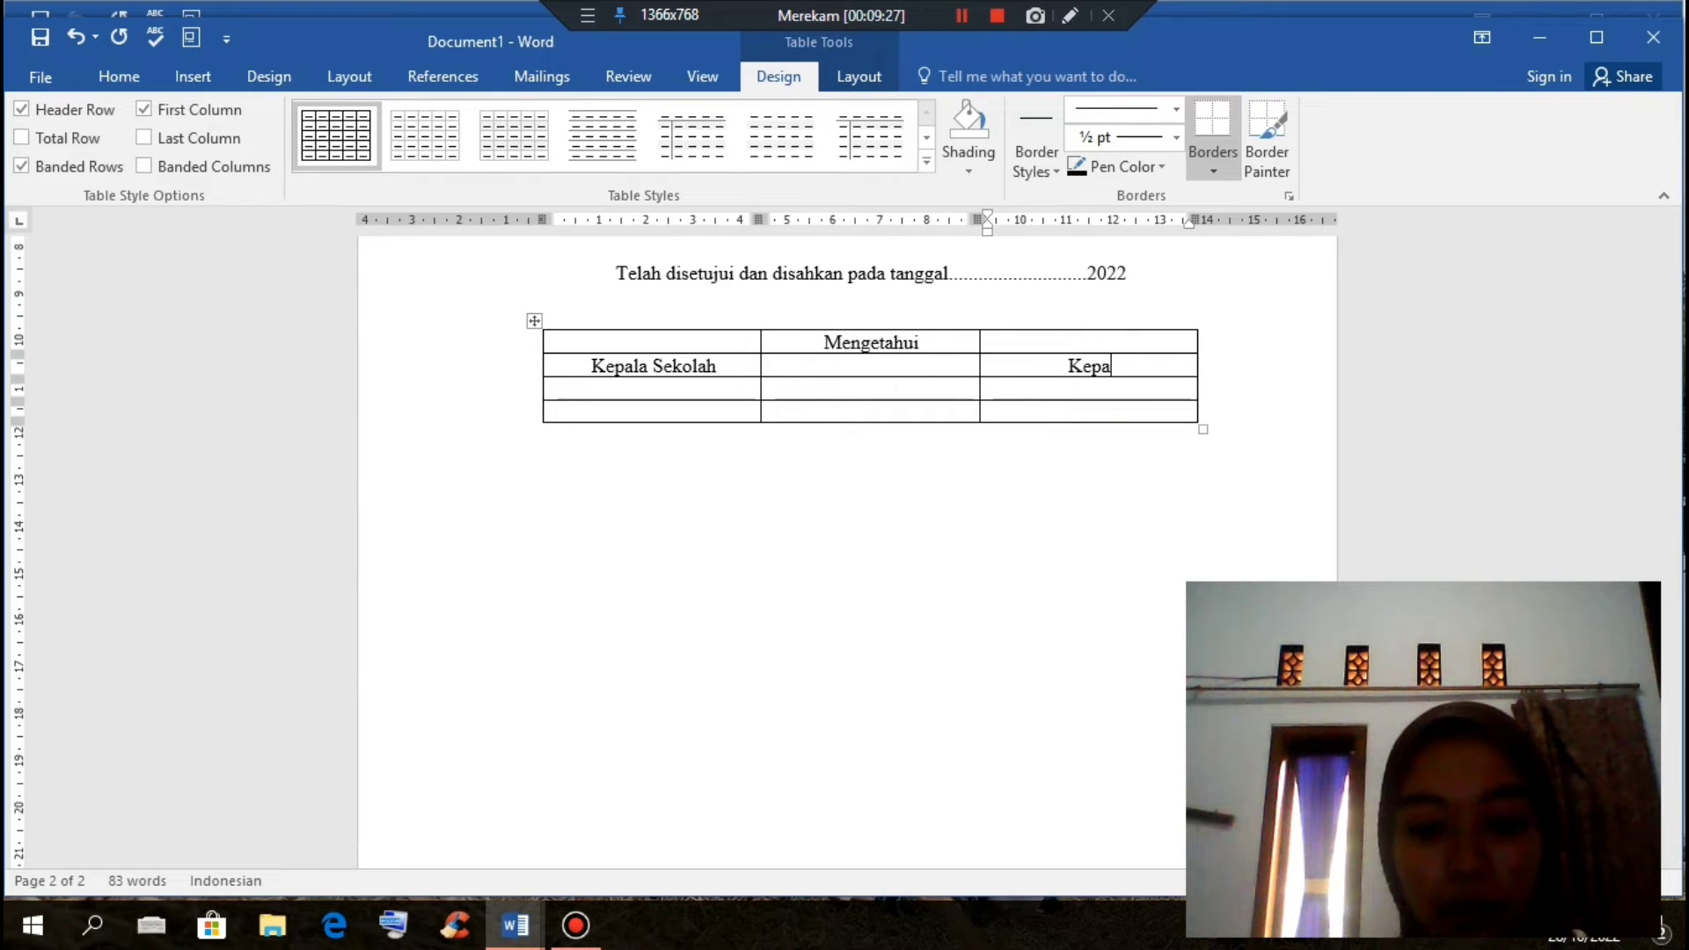
type("la Kom")
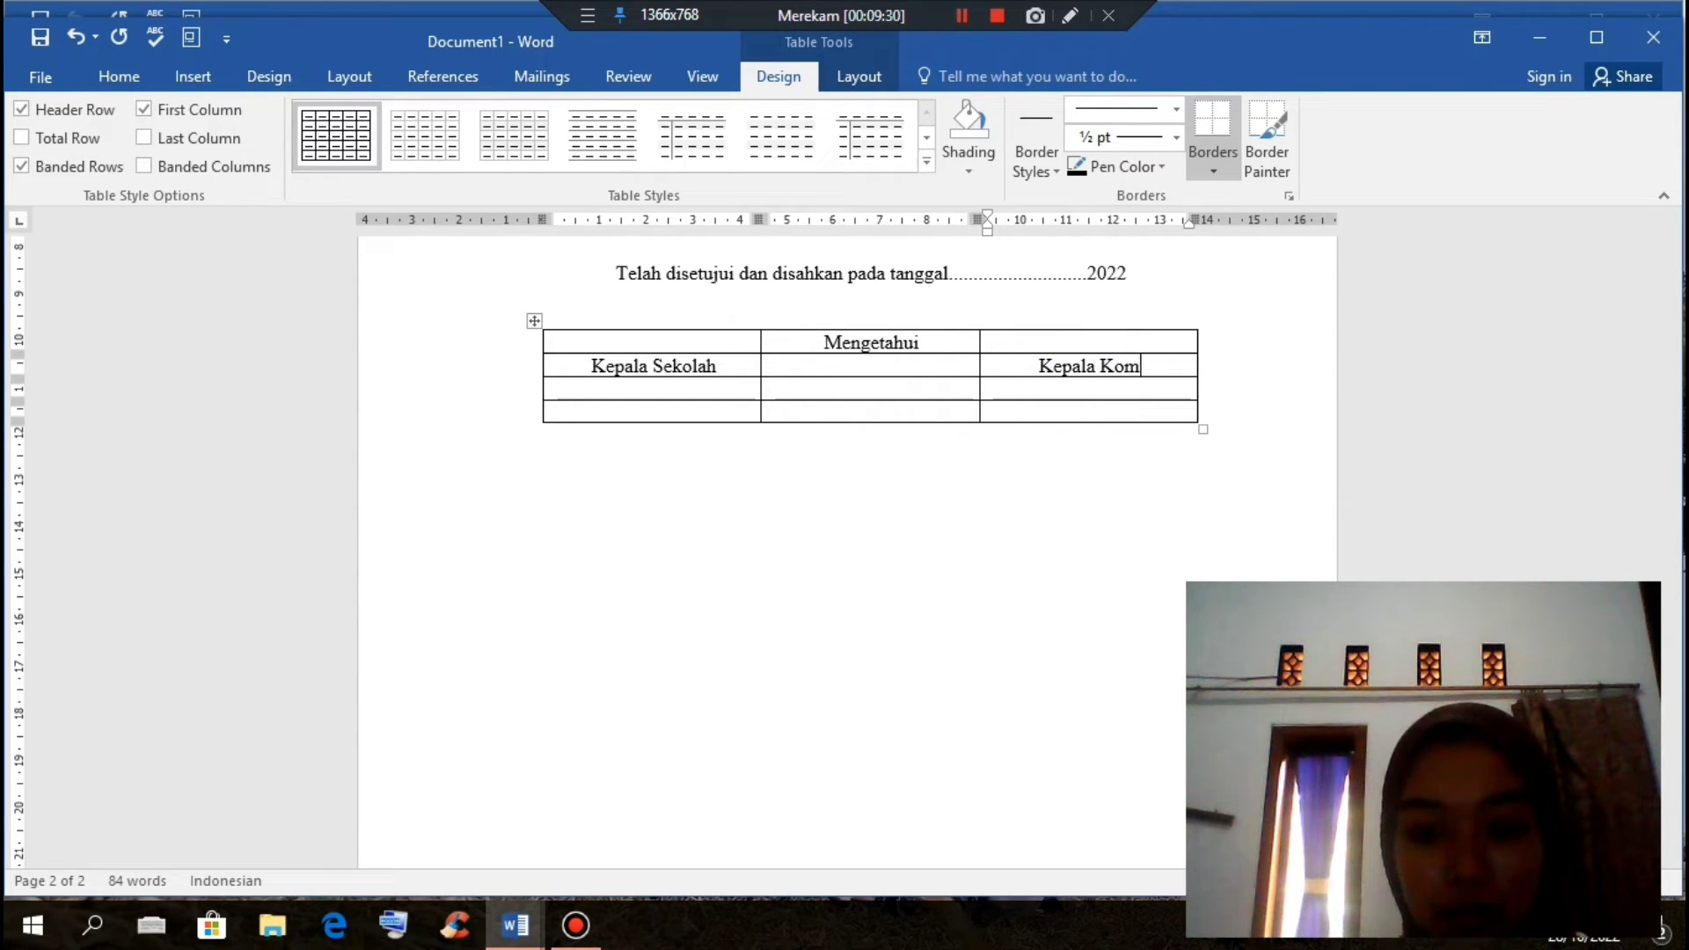
type("petensi ")
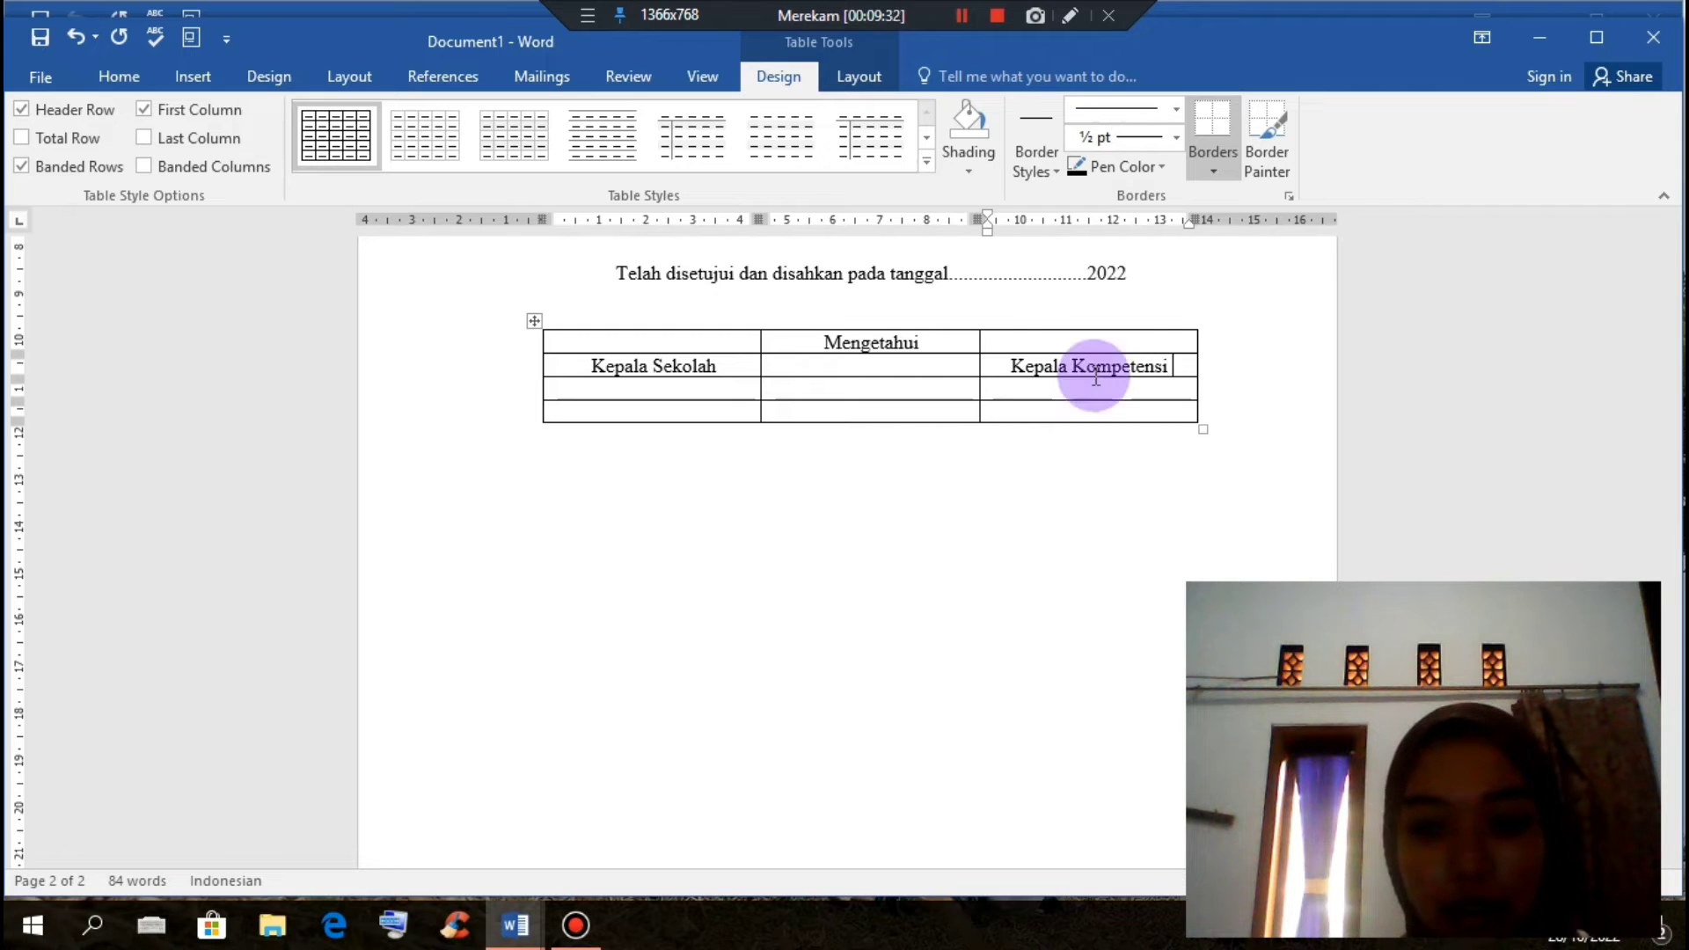
type("Keahlian")
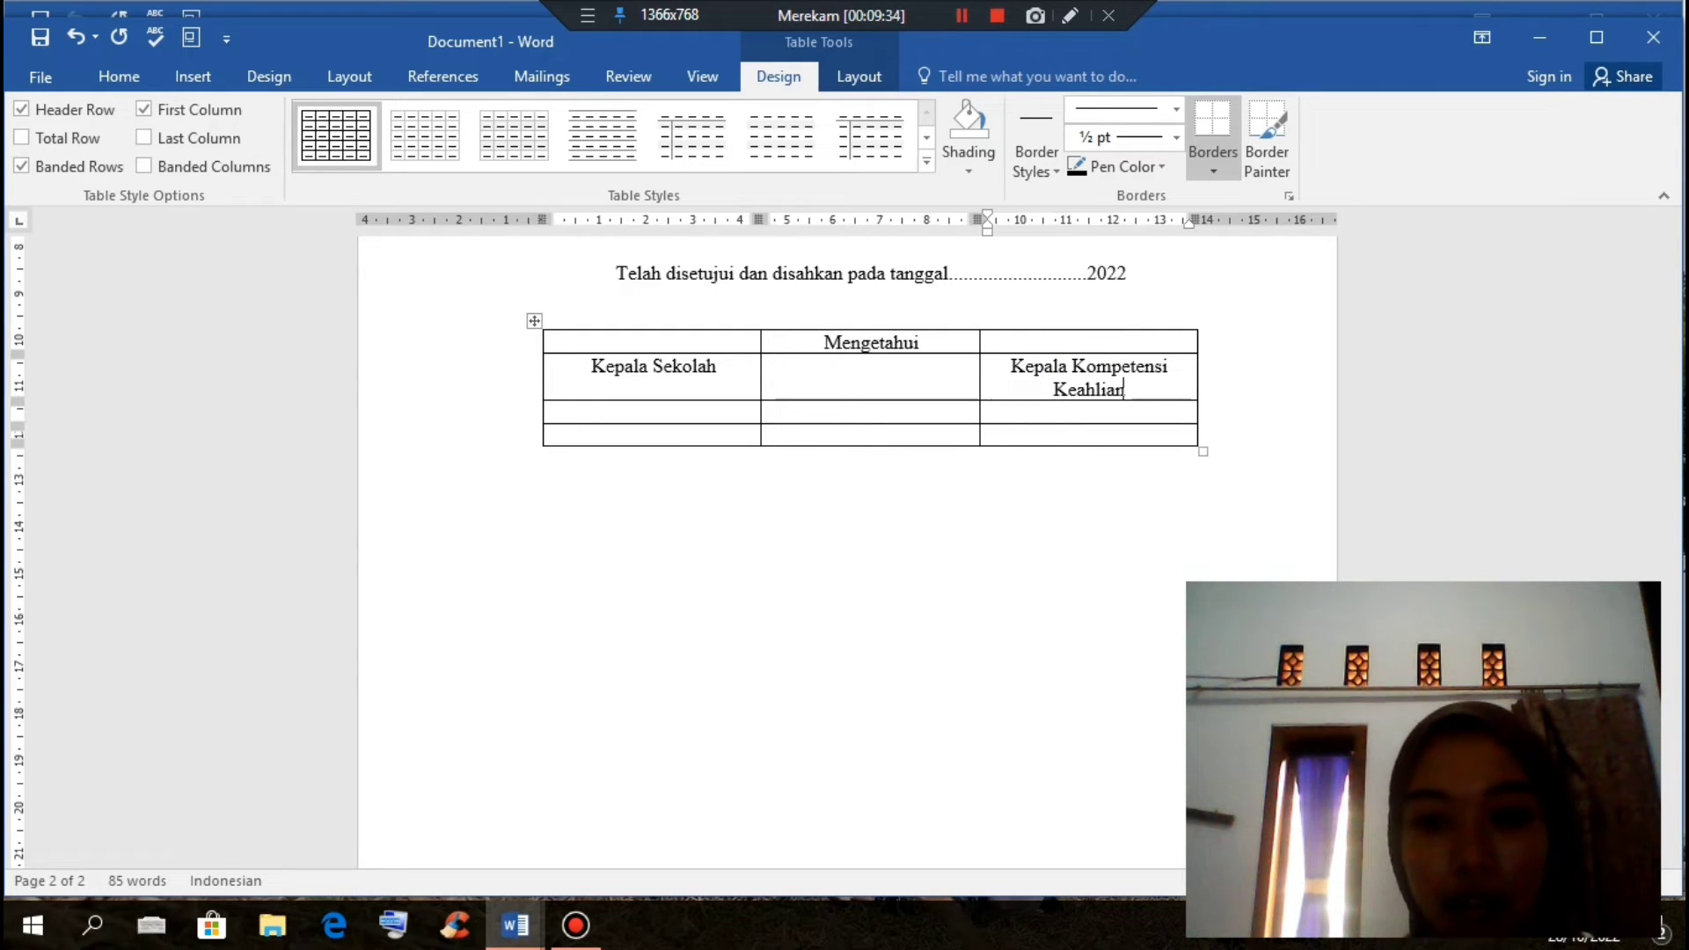
Step: Enter the headmaster's name under Kepala Sekolah, correcting the degree suffix to ',S.Pd'
left_click(649, 411)
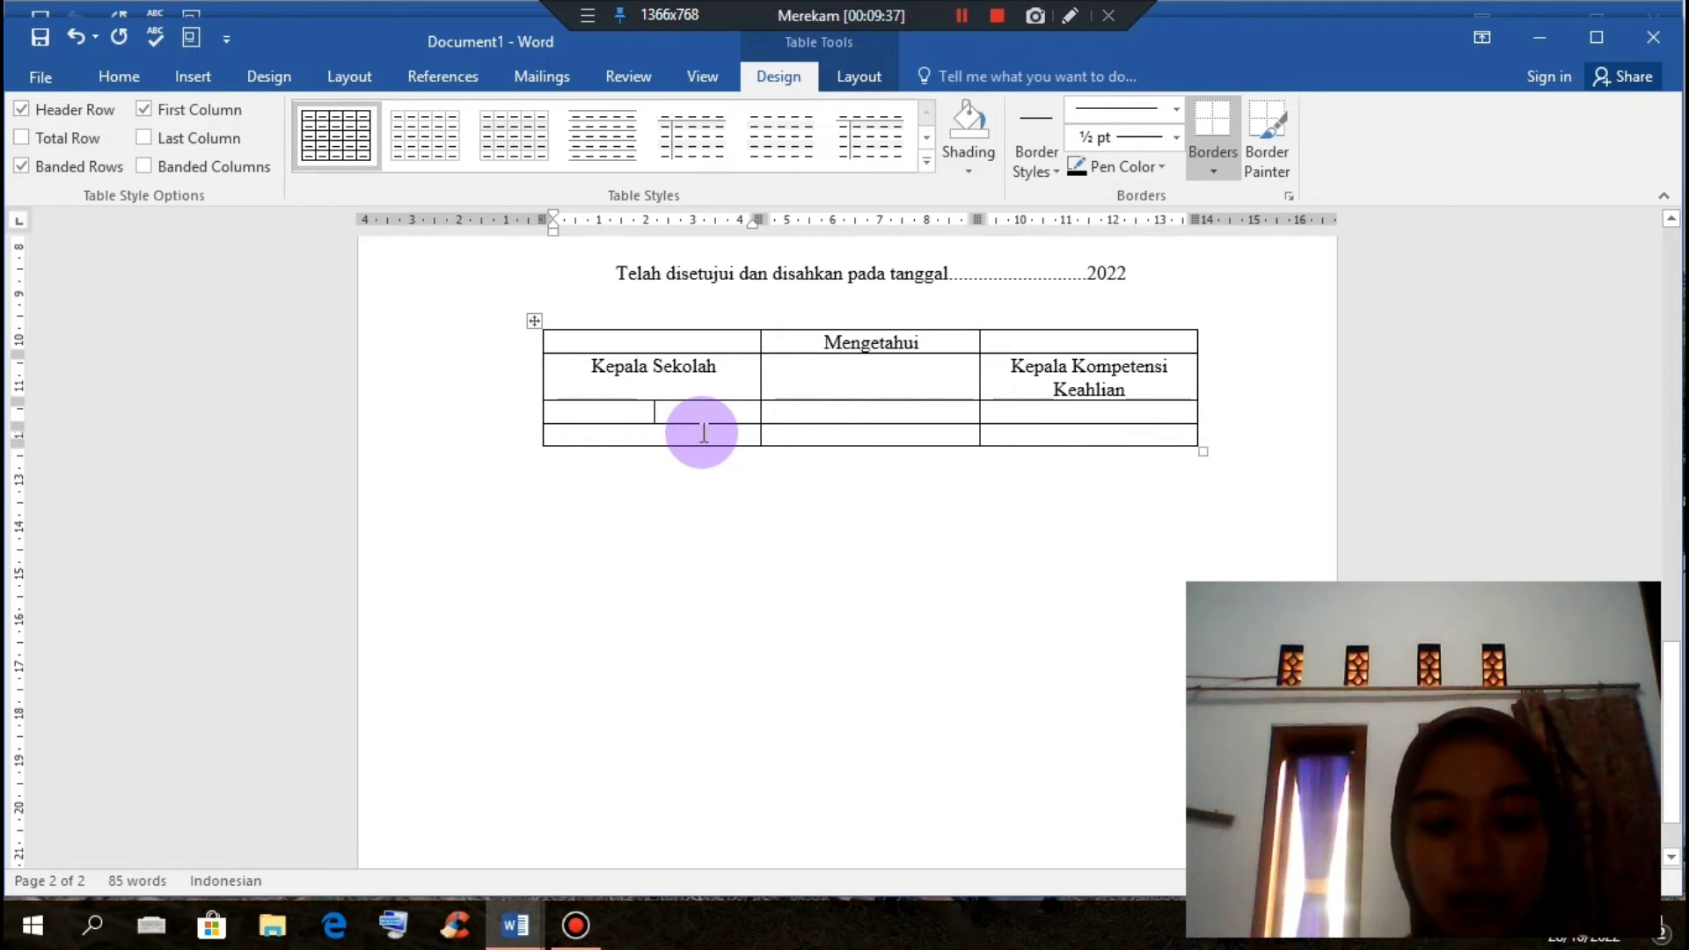
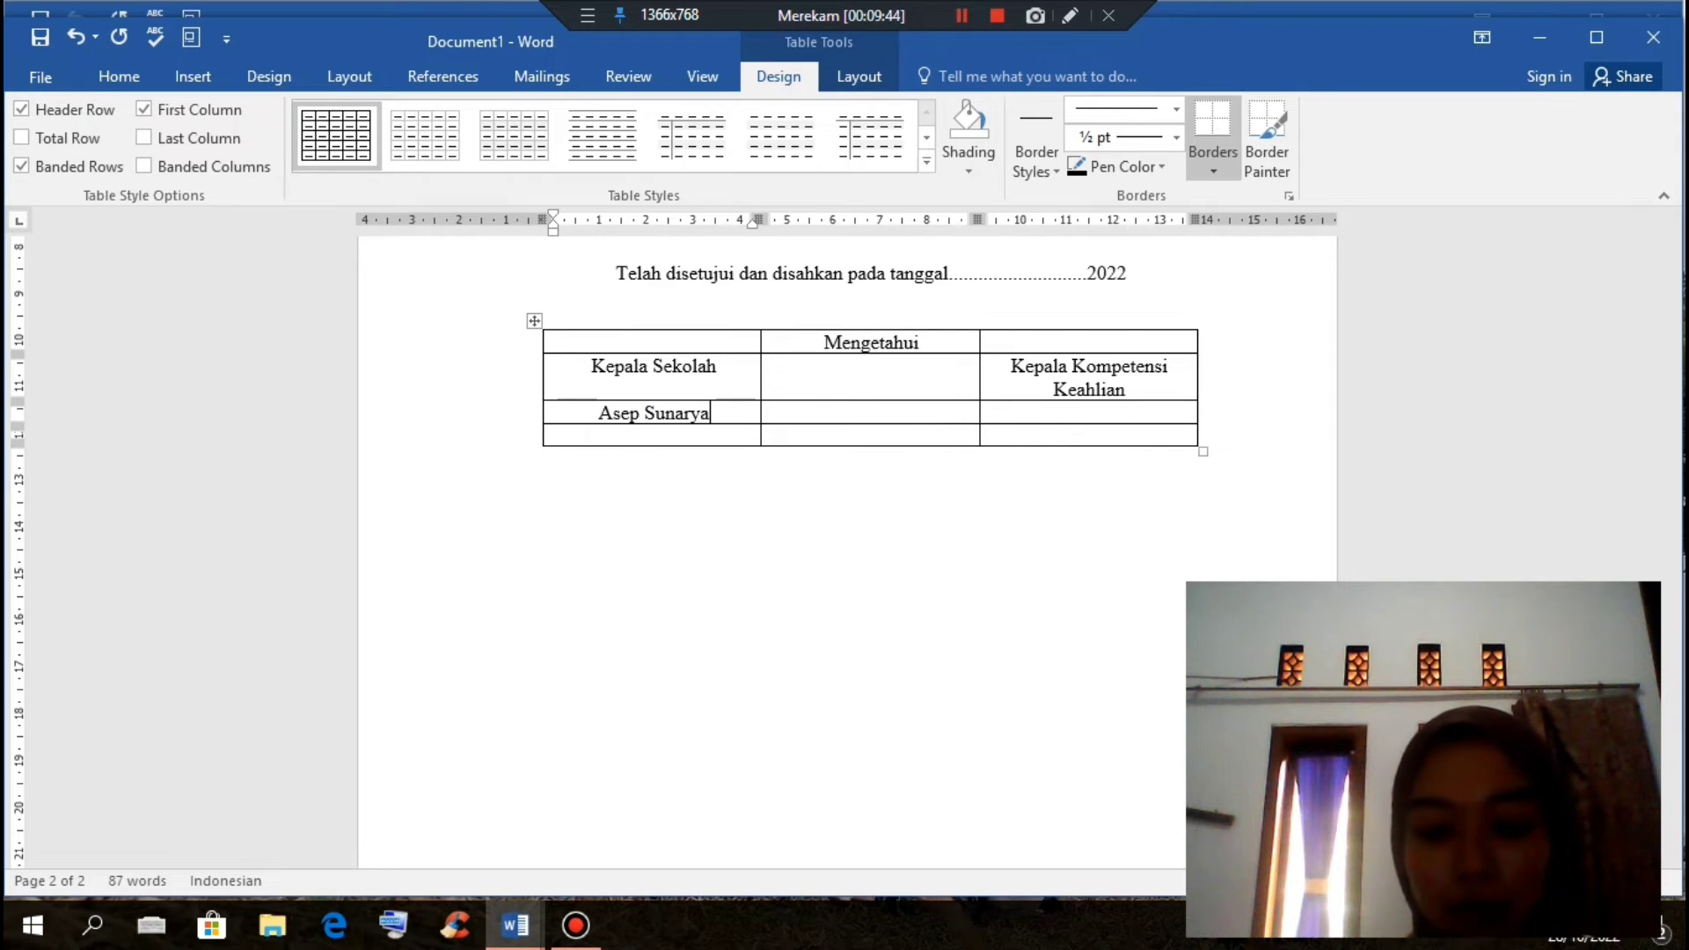
type(",sm")
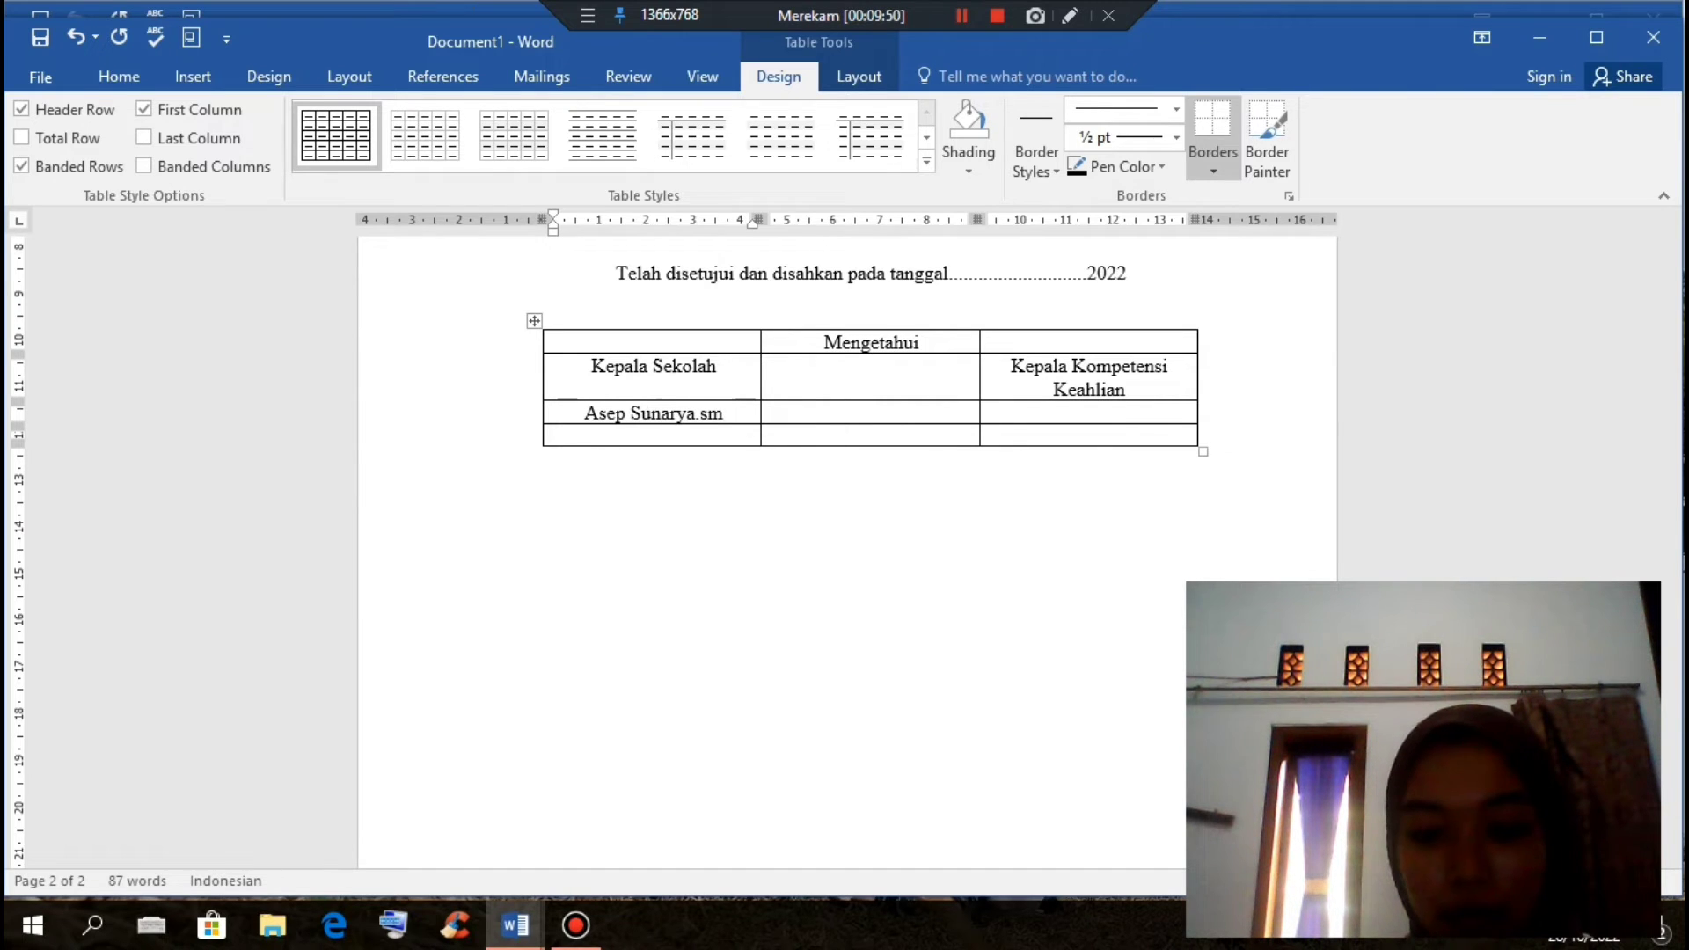
key("BackSpace")
type(".pd.")
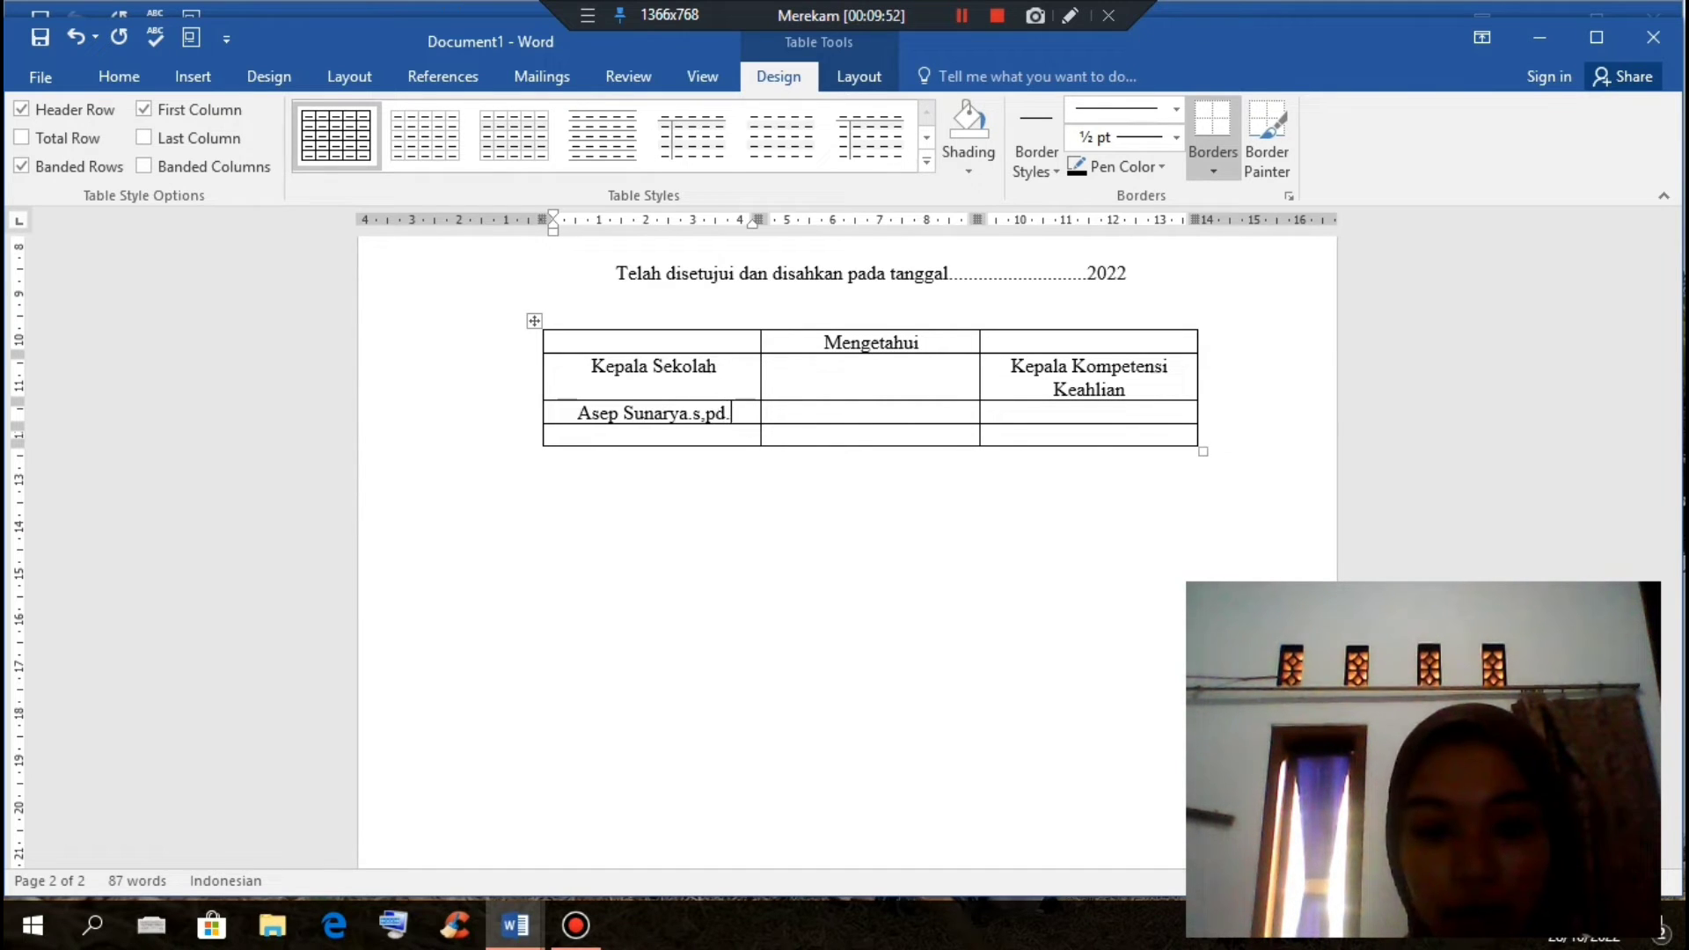
type("M")
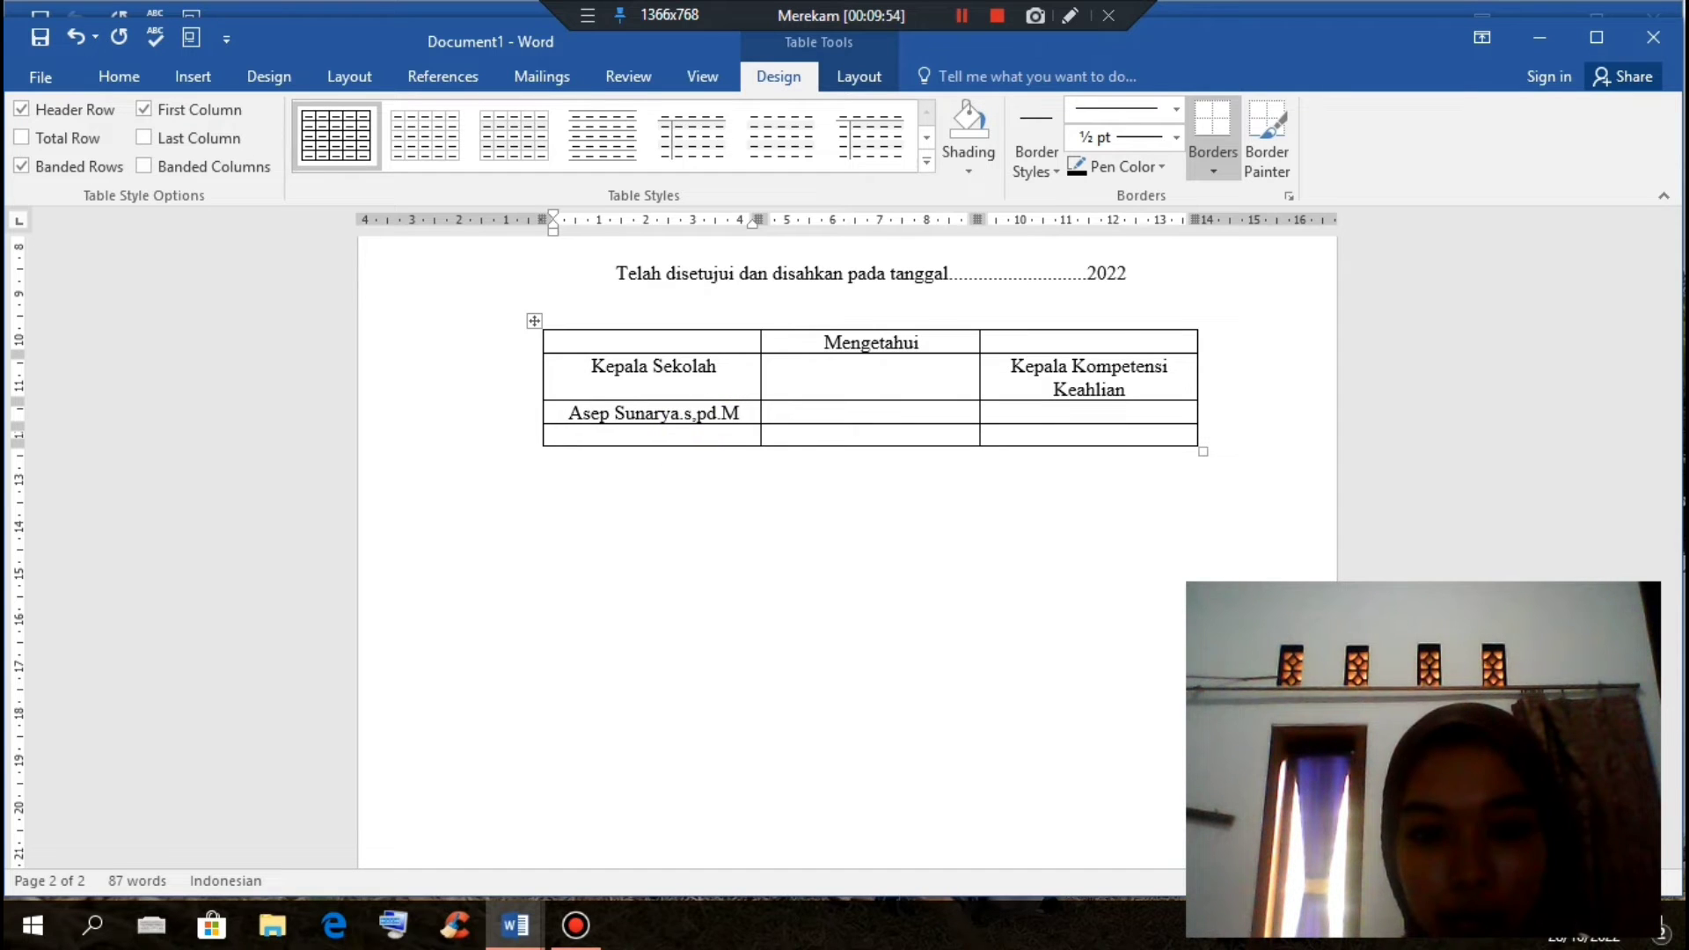
key("BackSpace")
key("BackSpace")
key("BackSpace")
key("BackSpace")
key("BackSpace")
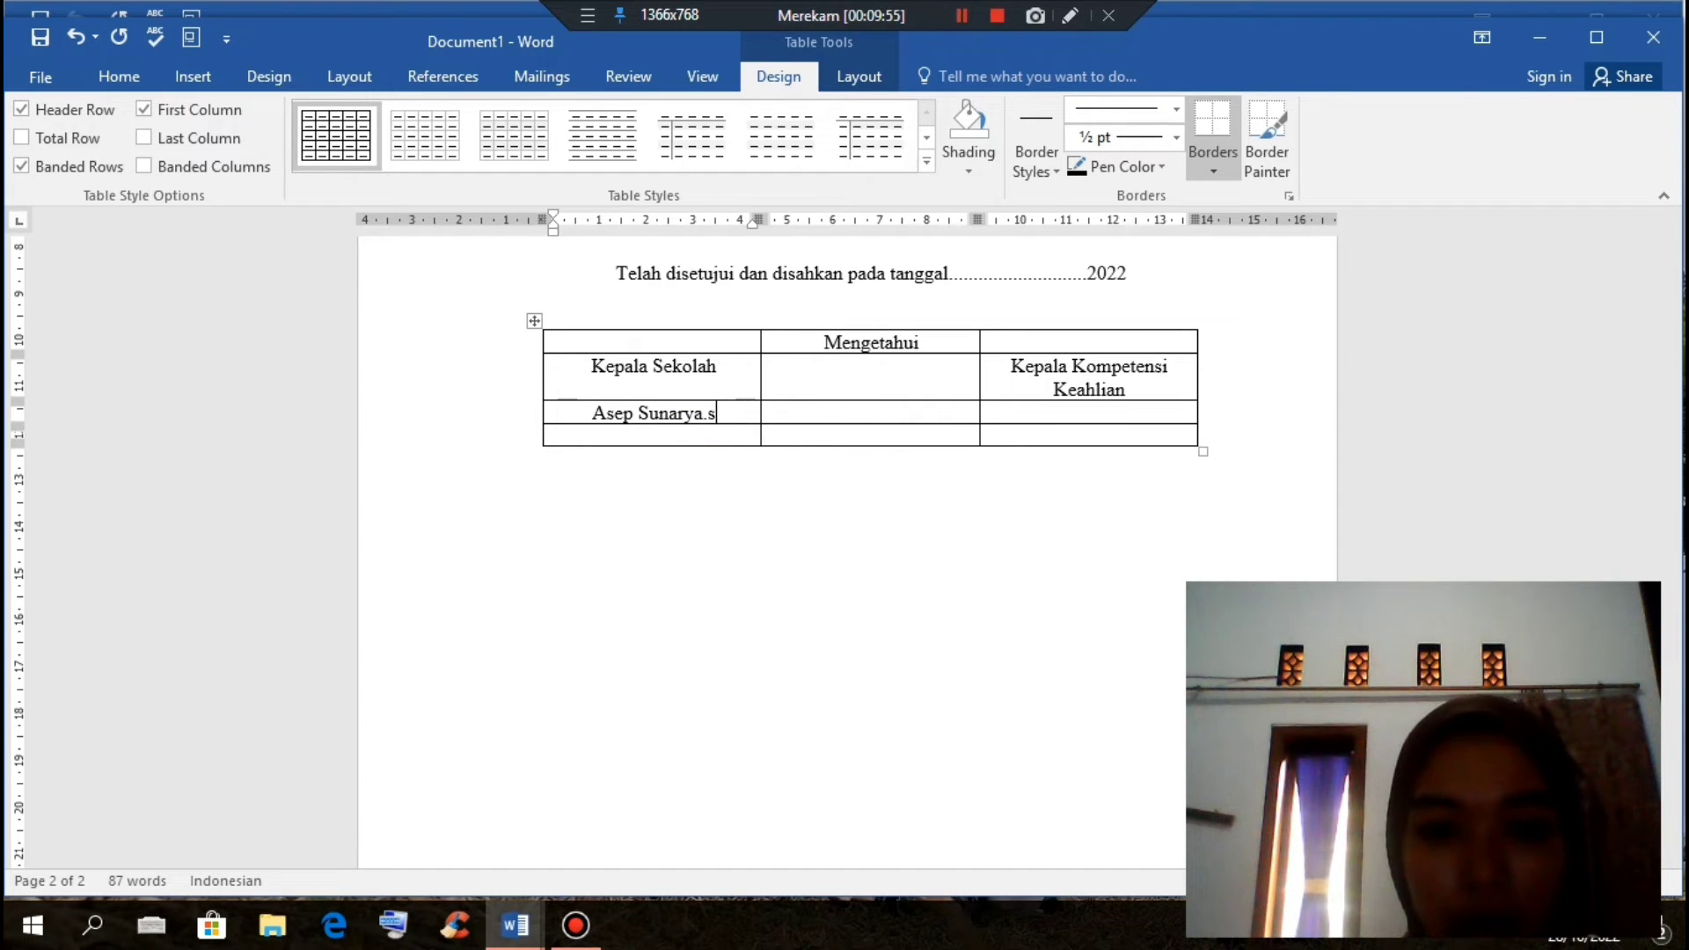
key("BackSpace")
key("BackSpace")
type(",S.Pd")
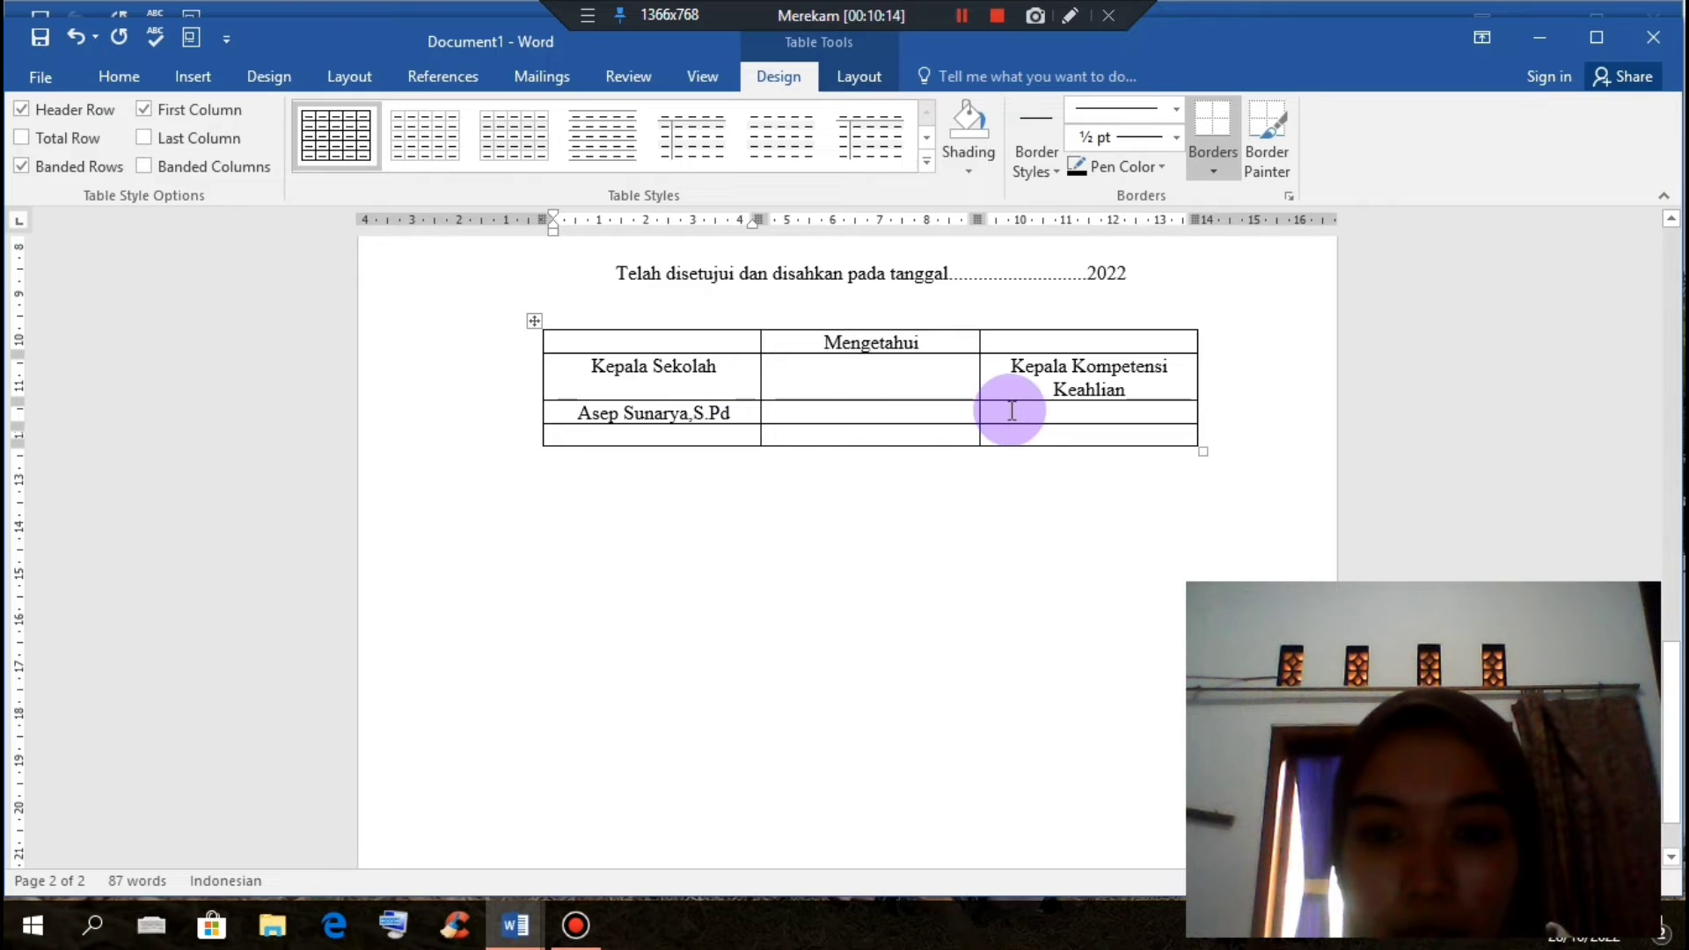
Step: Enter the competence head's name with ',S.Pd' in the third-column cell
left_click(1012, 410)
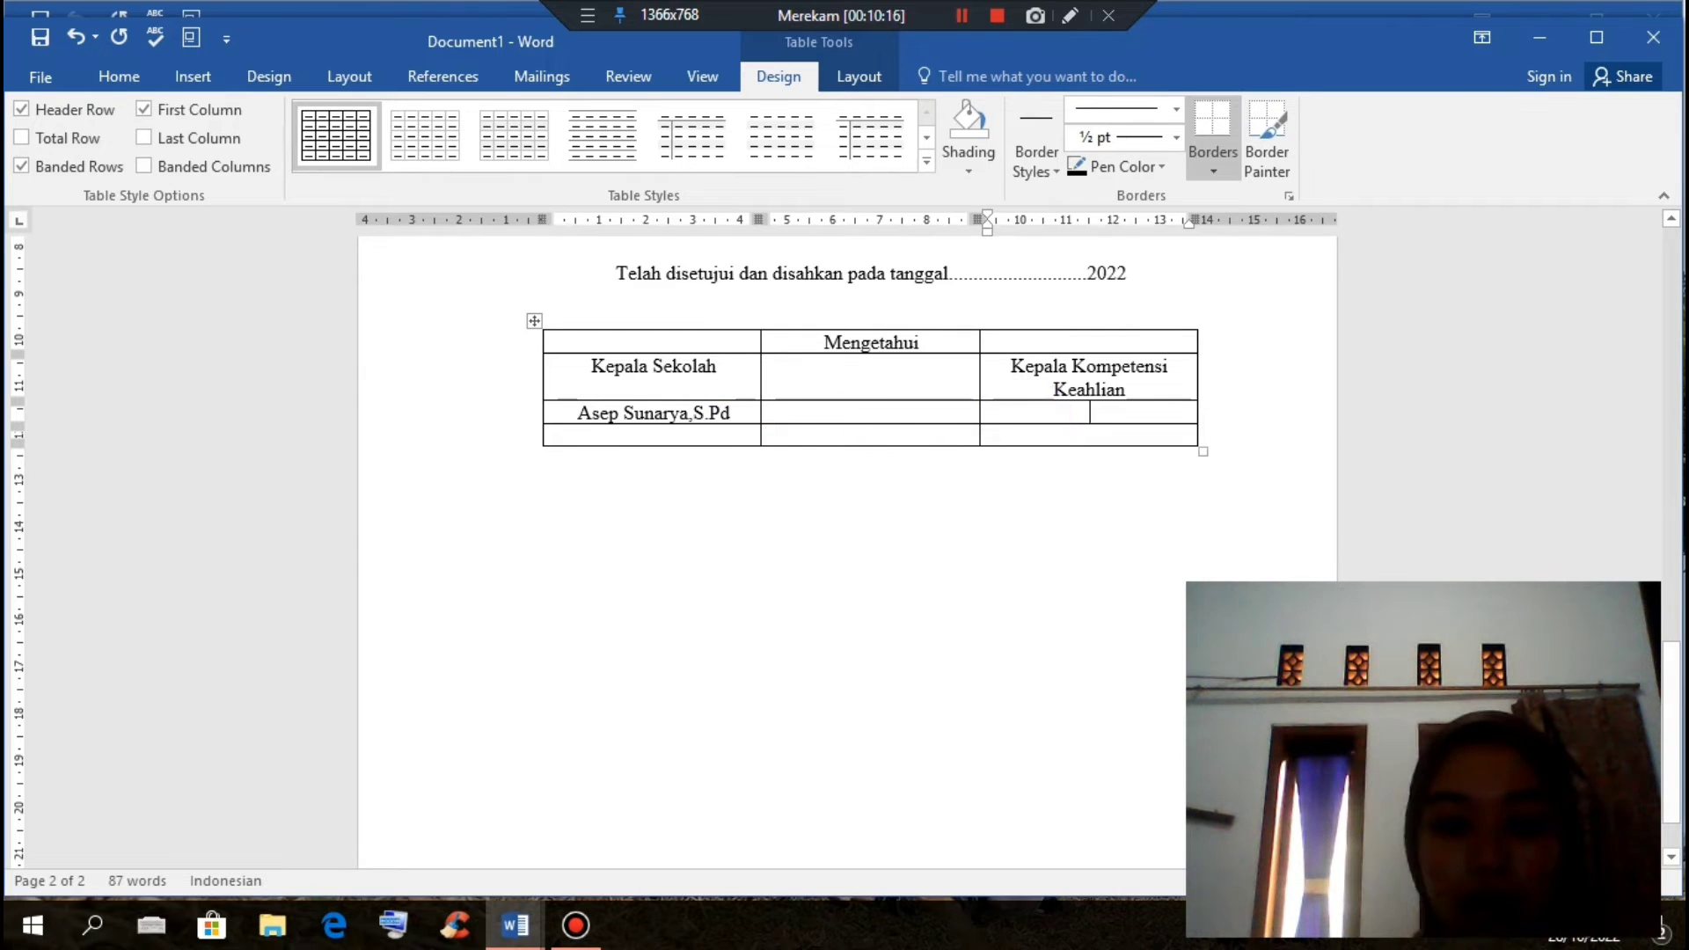
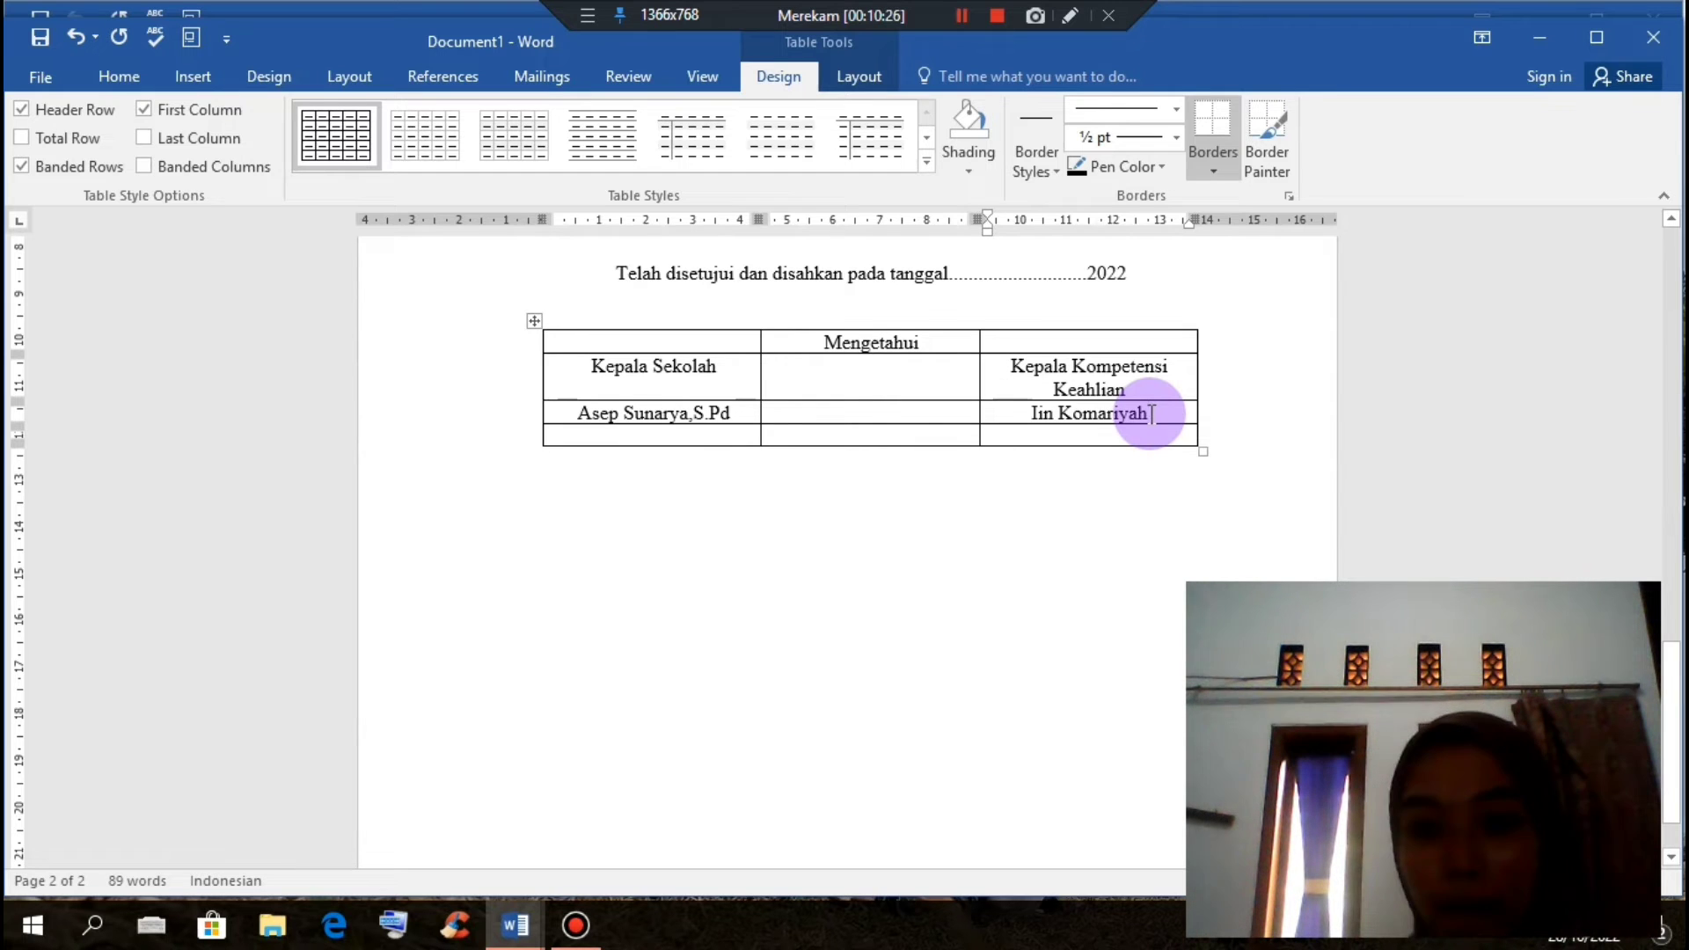
type(",S")
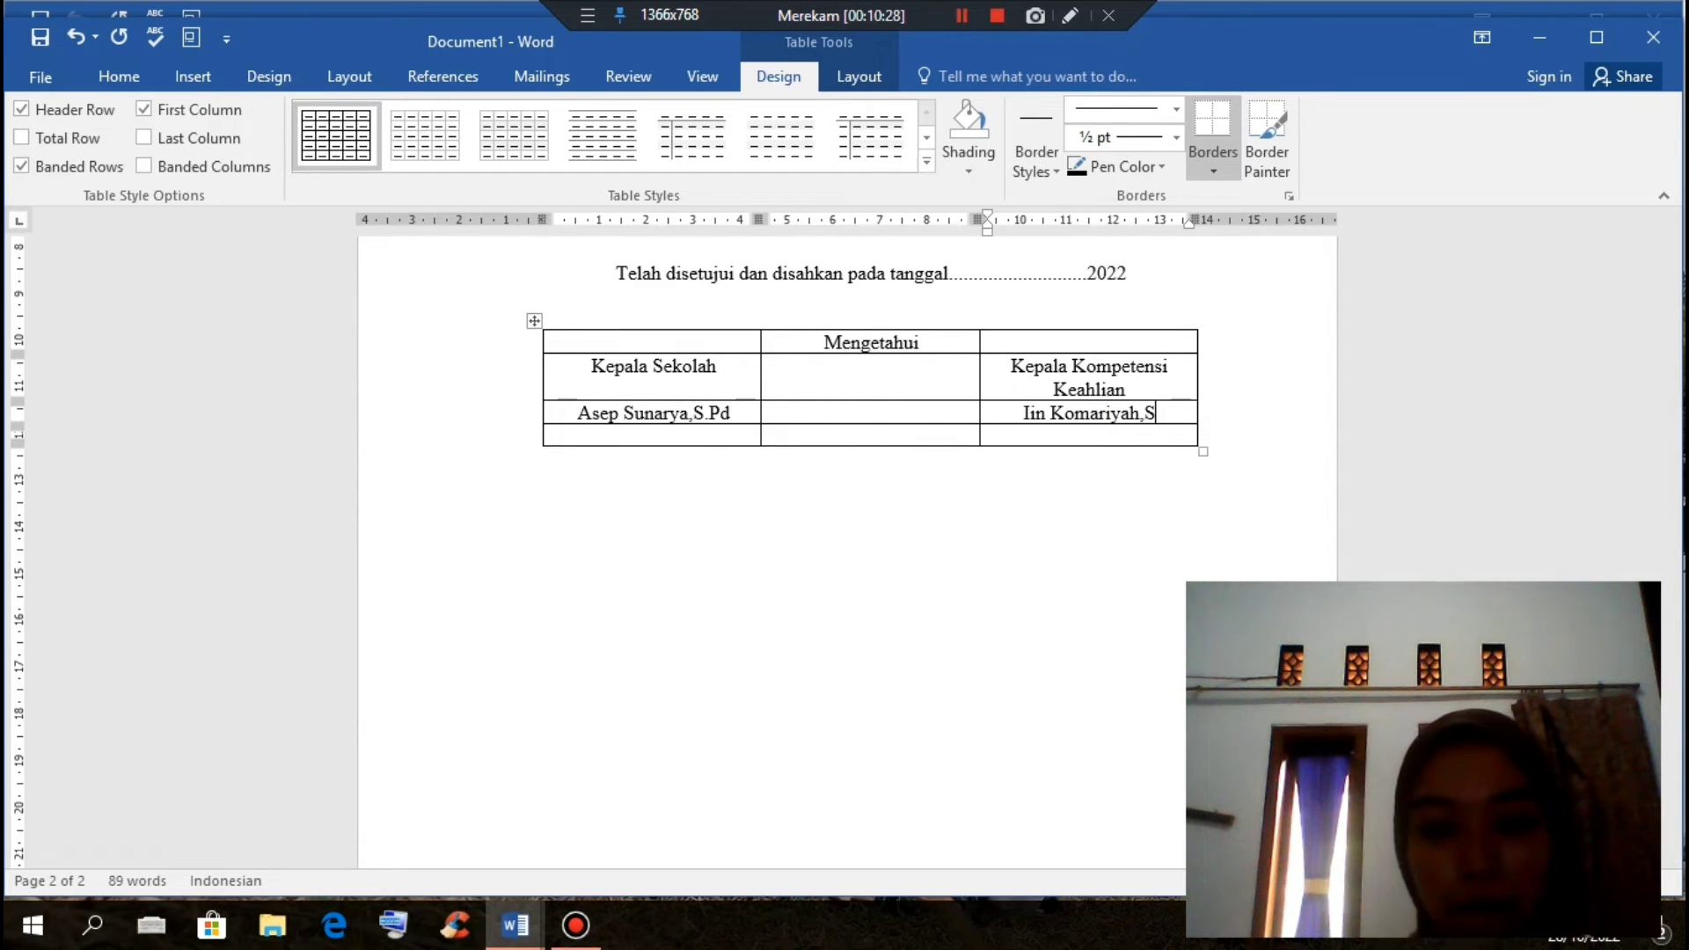
type(".p")
key("BackSpace")
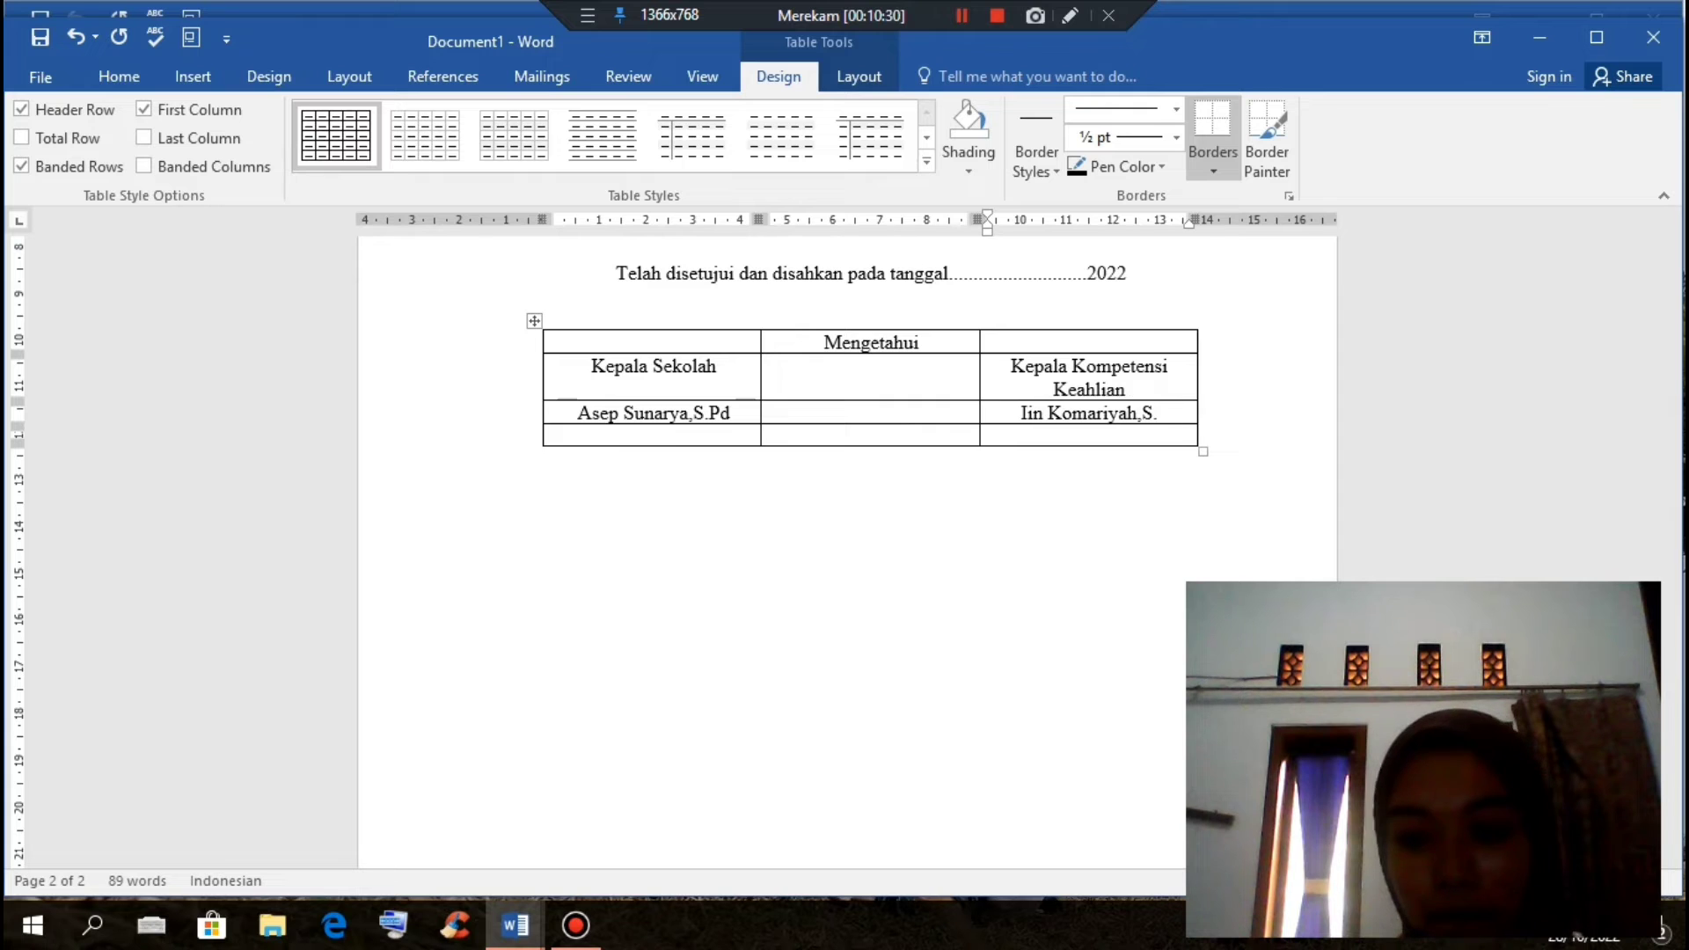
type("Pd")
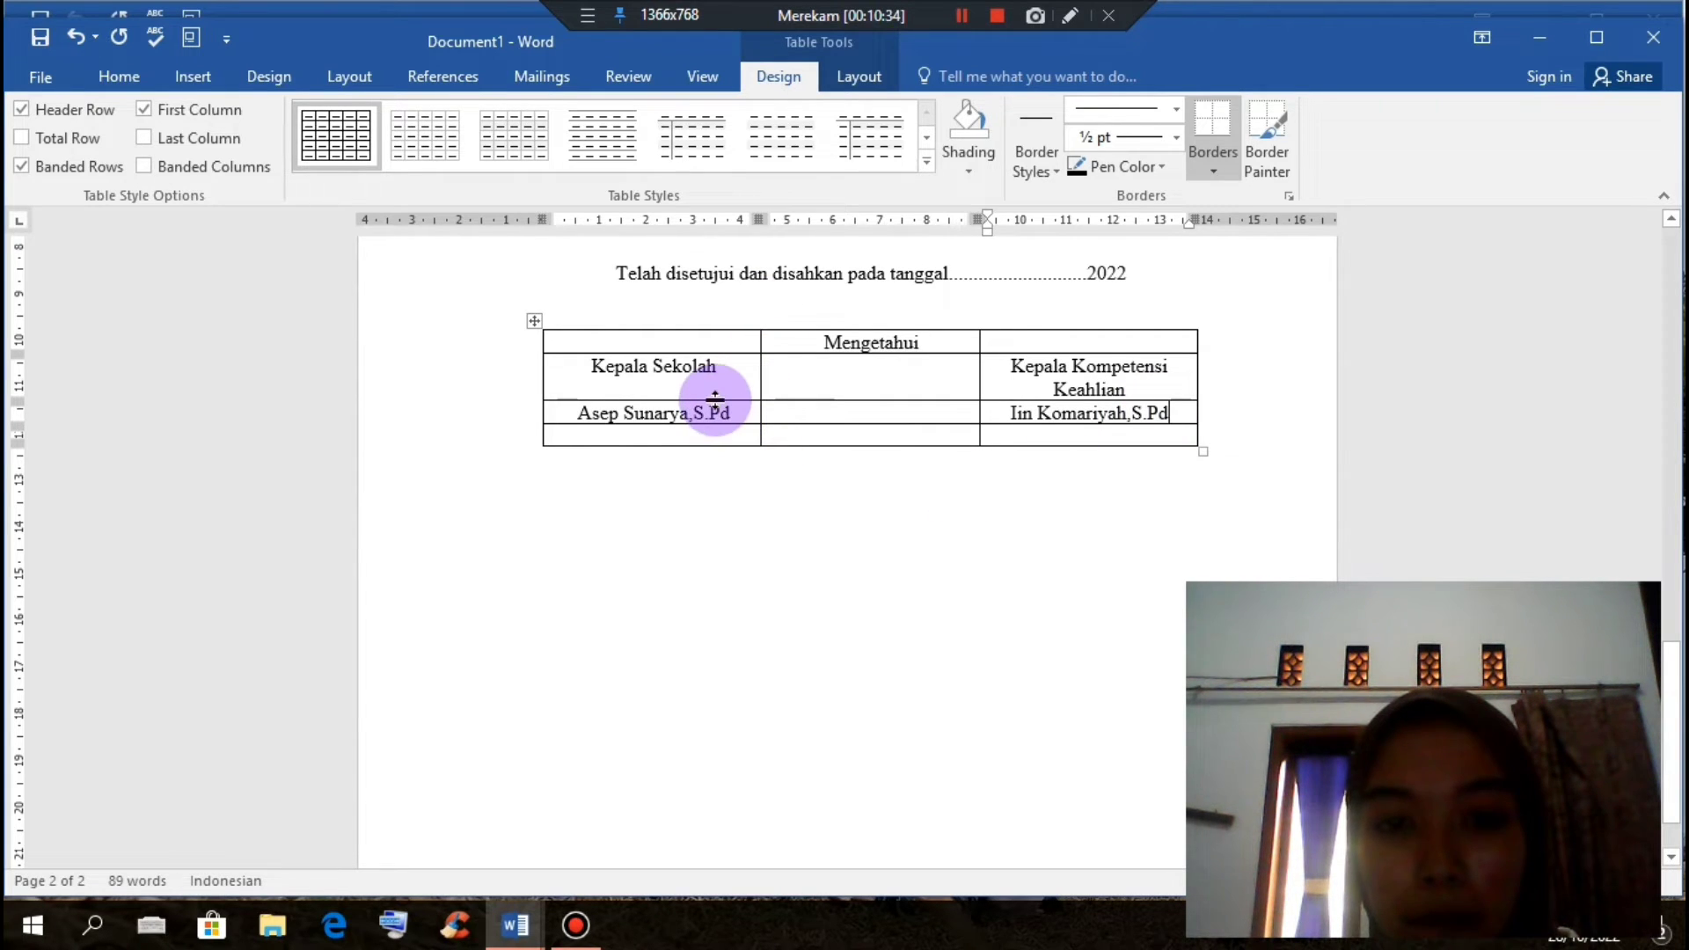
Step: Make the title row taller for signing and underline the second signatory's name, then reselect the first name
left_click_drag(709, 400, 729, 492)
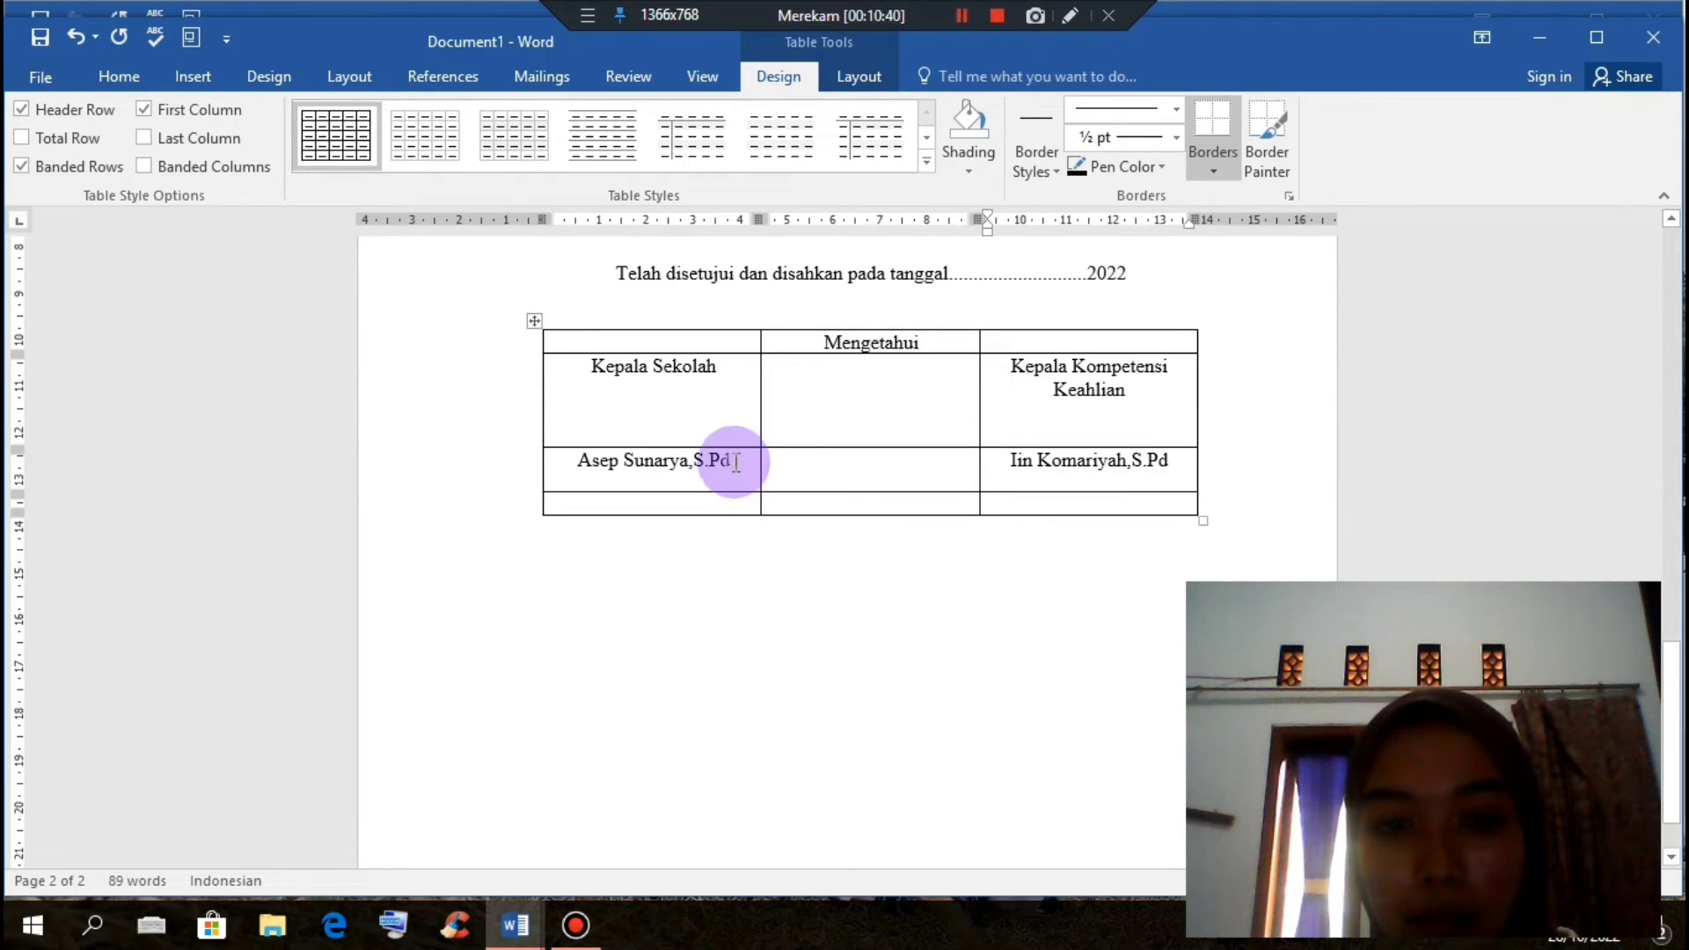
left_click(748, 459)
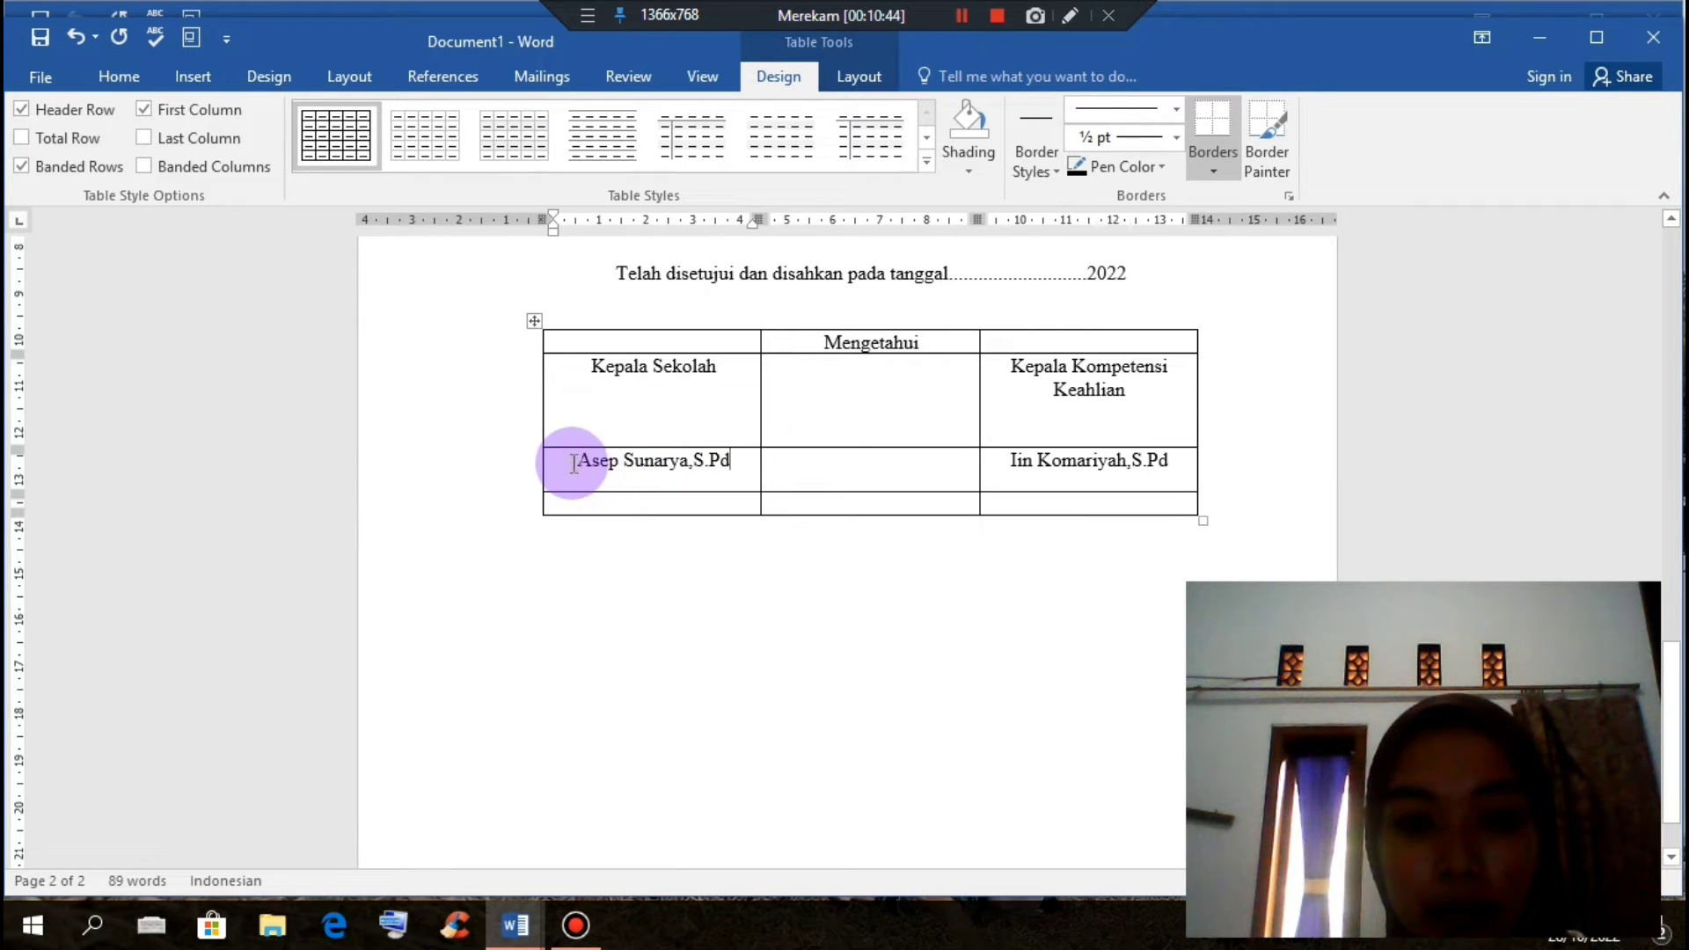
left_click_drag(574, 464, 746, 466)
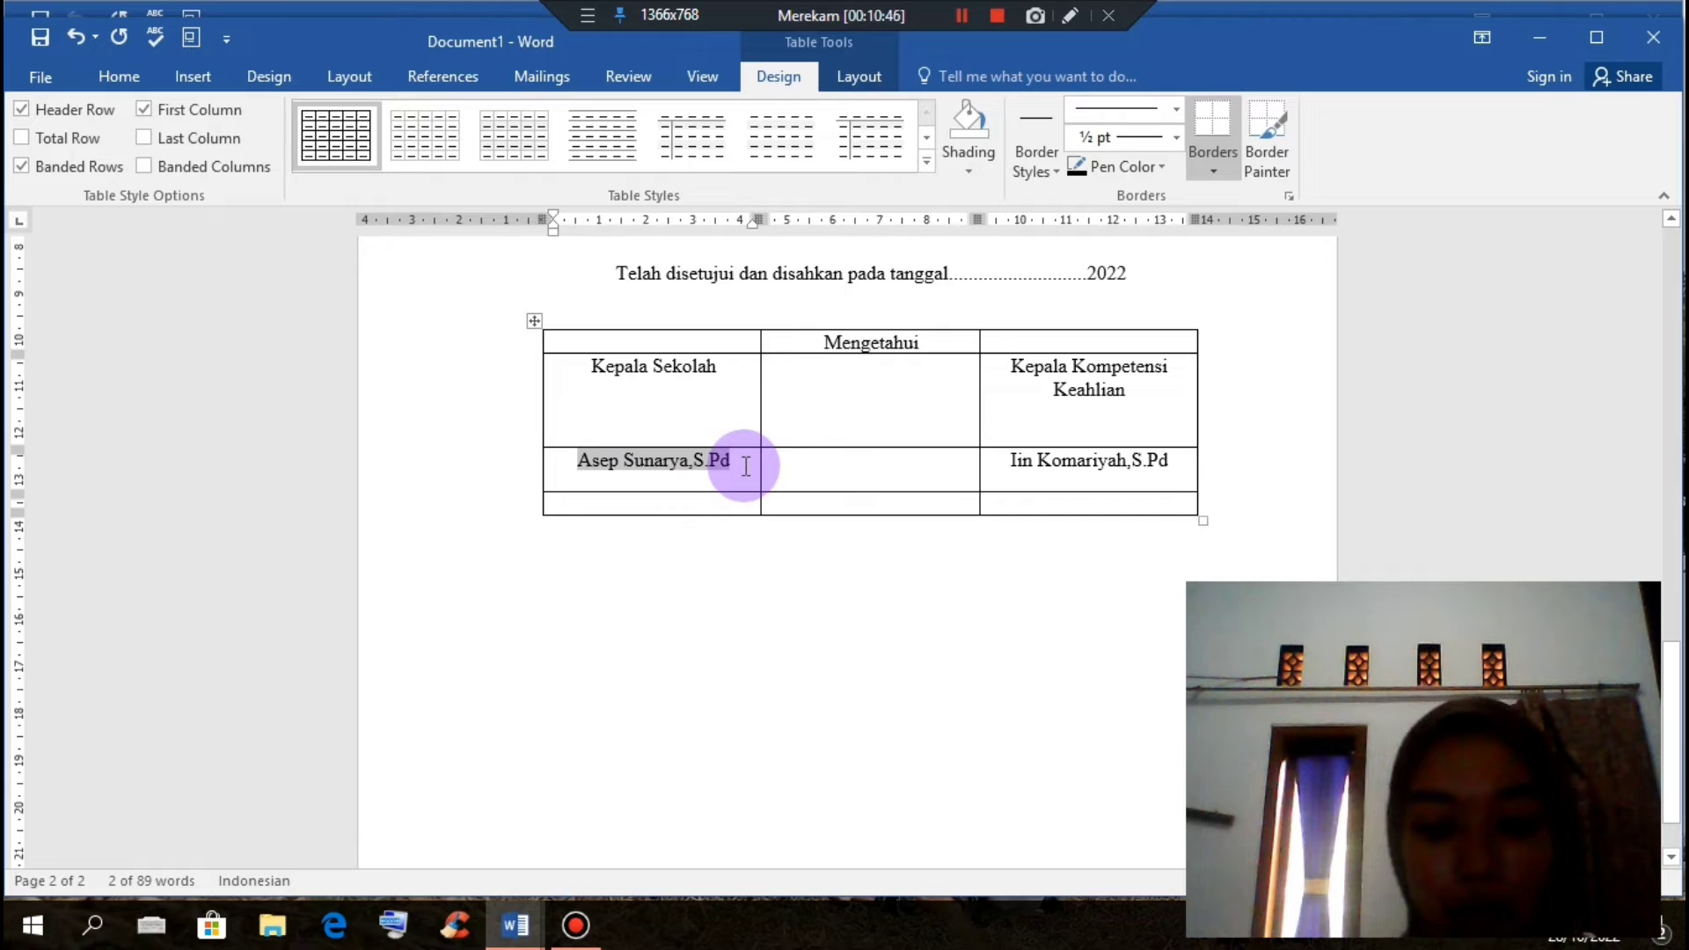
left_click(746, 466)
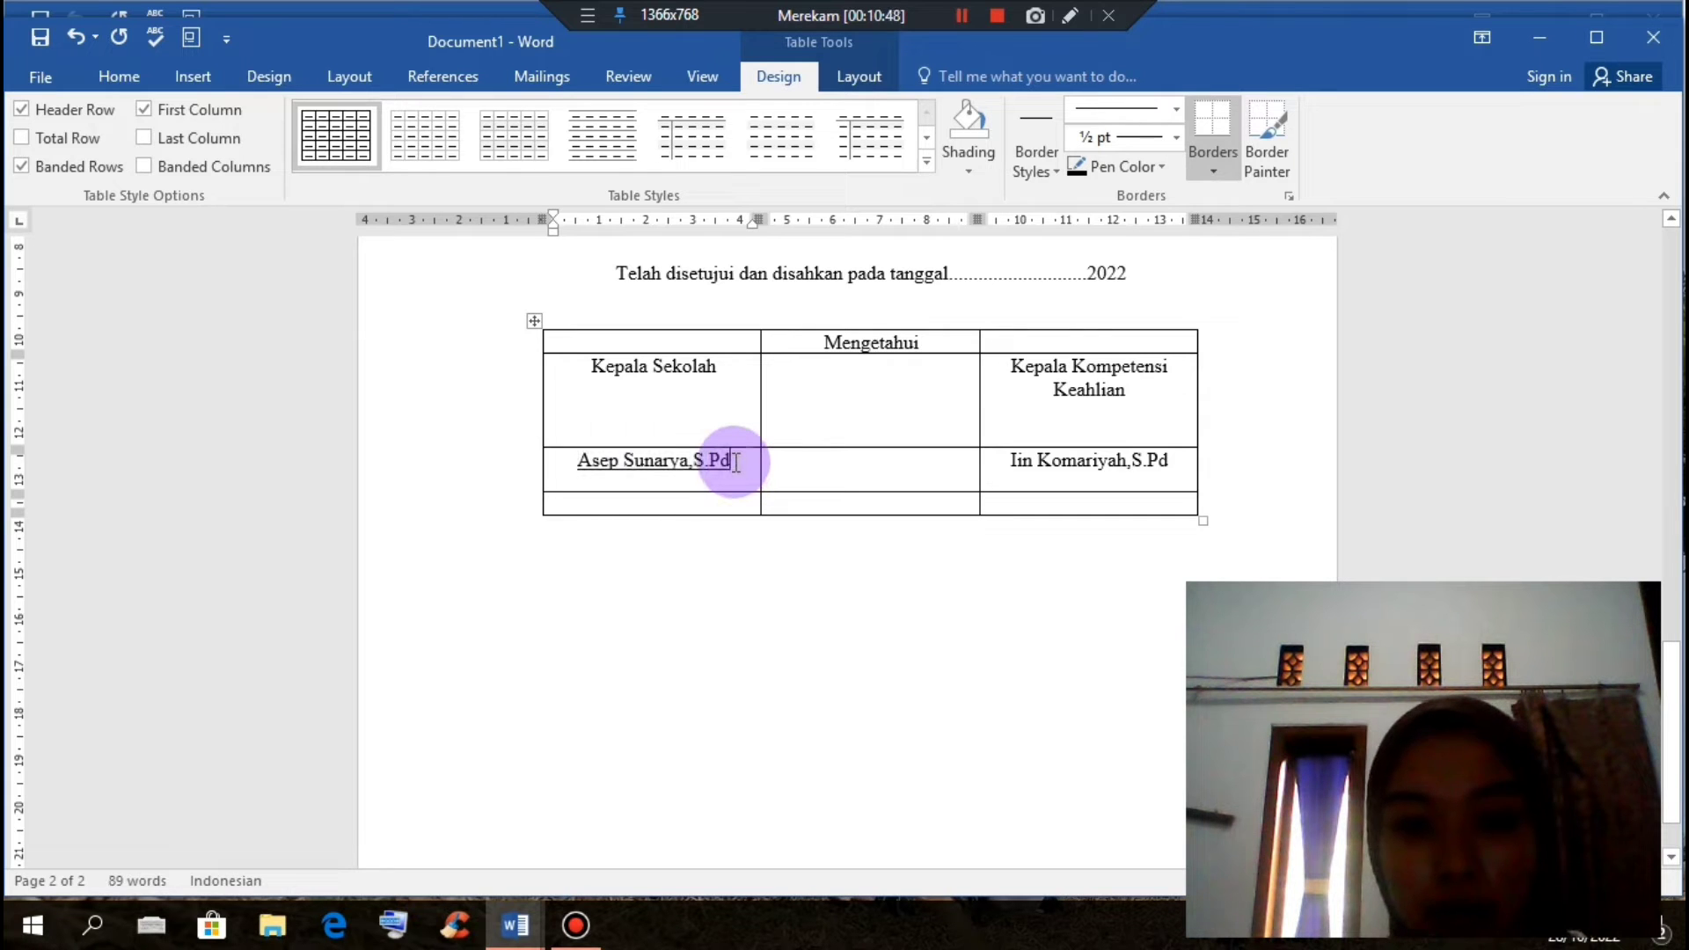
left_click_drag(1004, 469, 1183, 468)
key("ctrl+u")
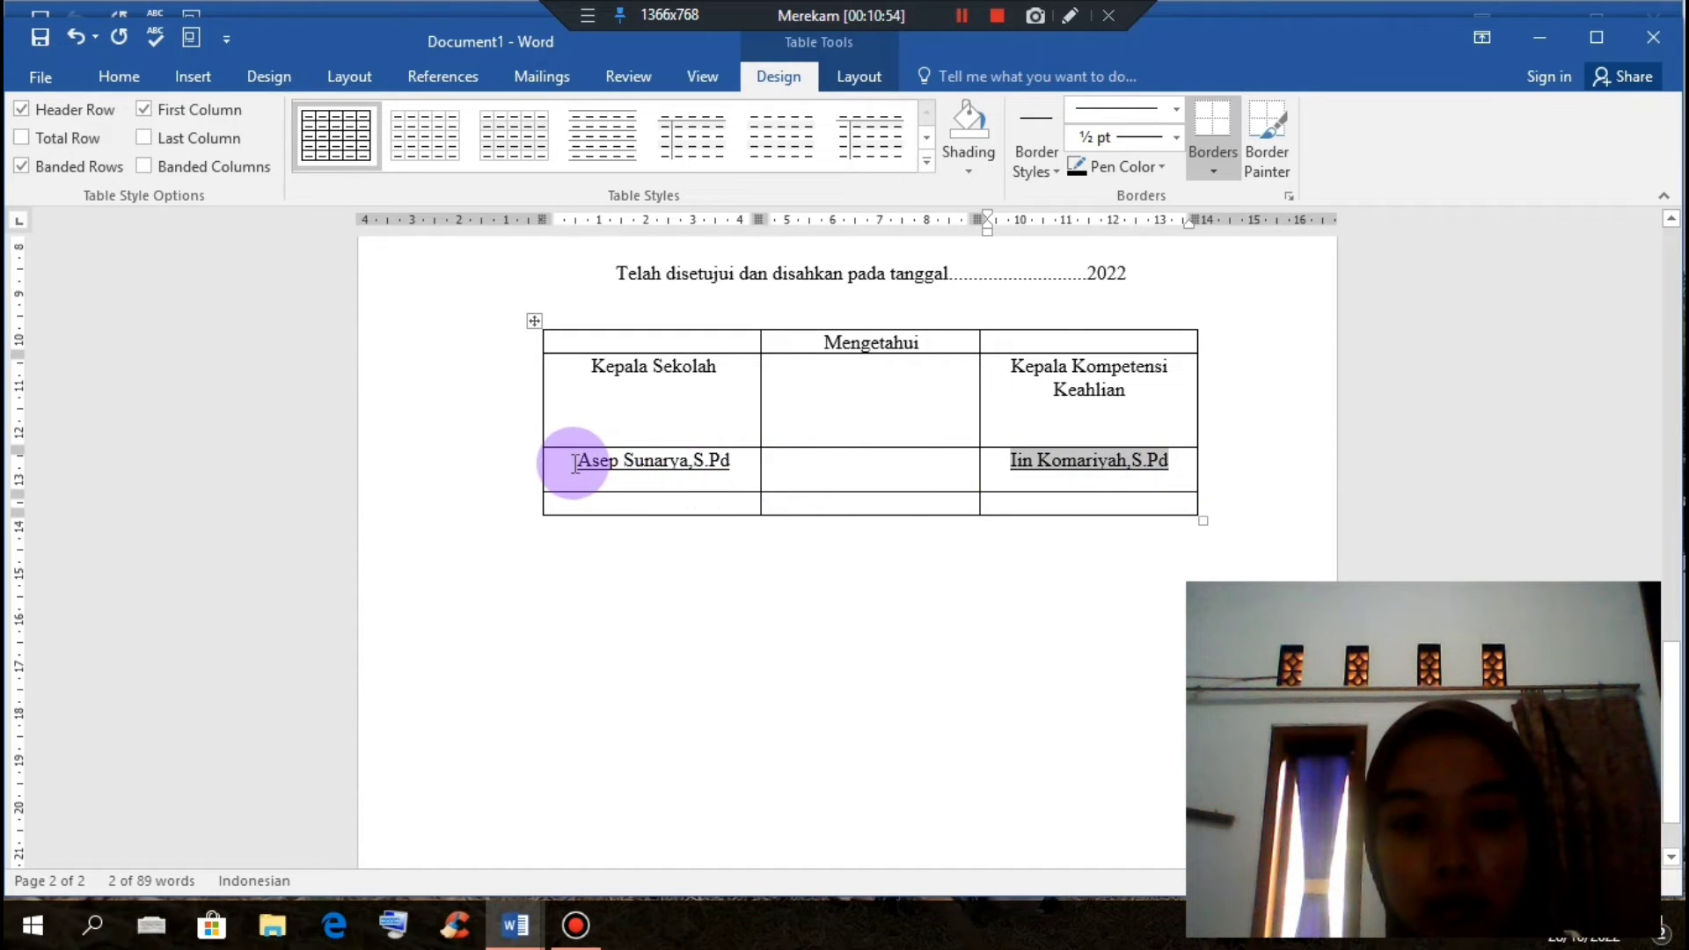
left_click_drag(580, 463, 723, 480)
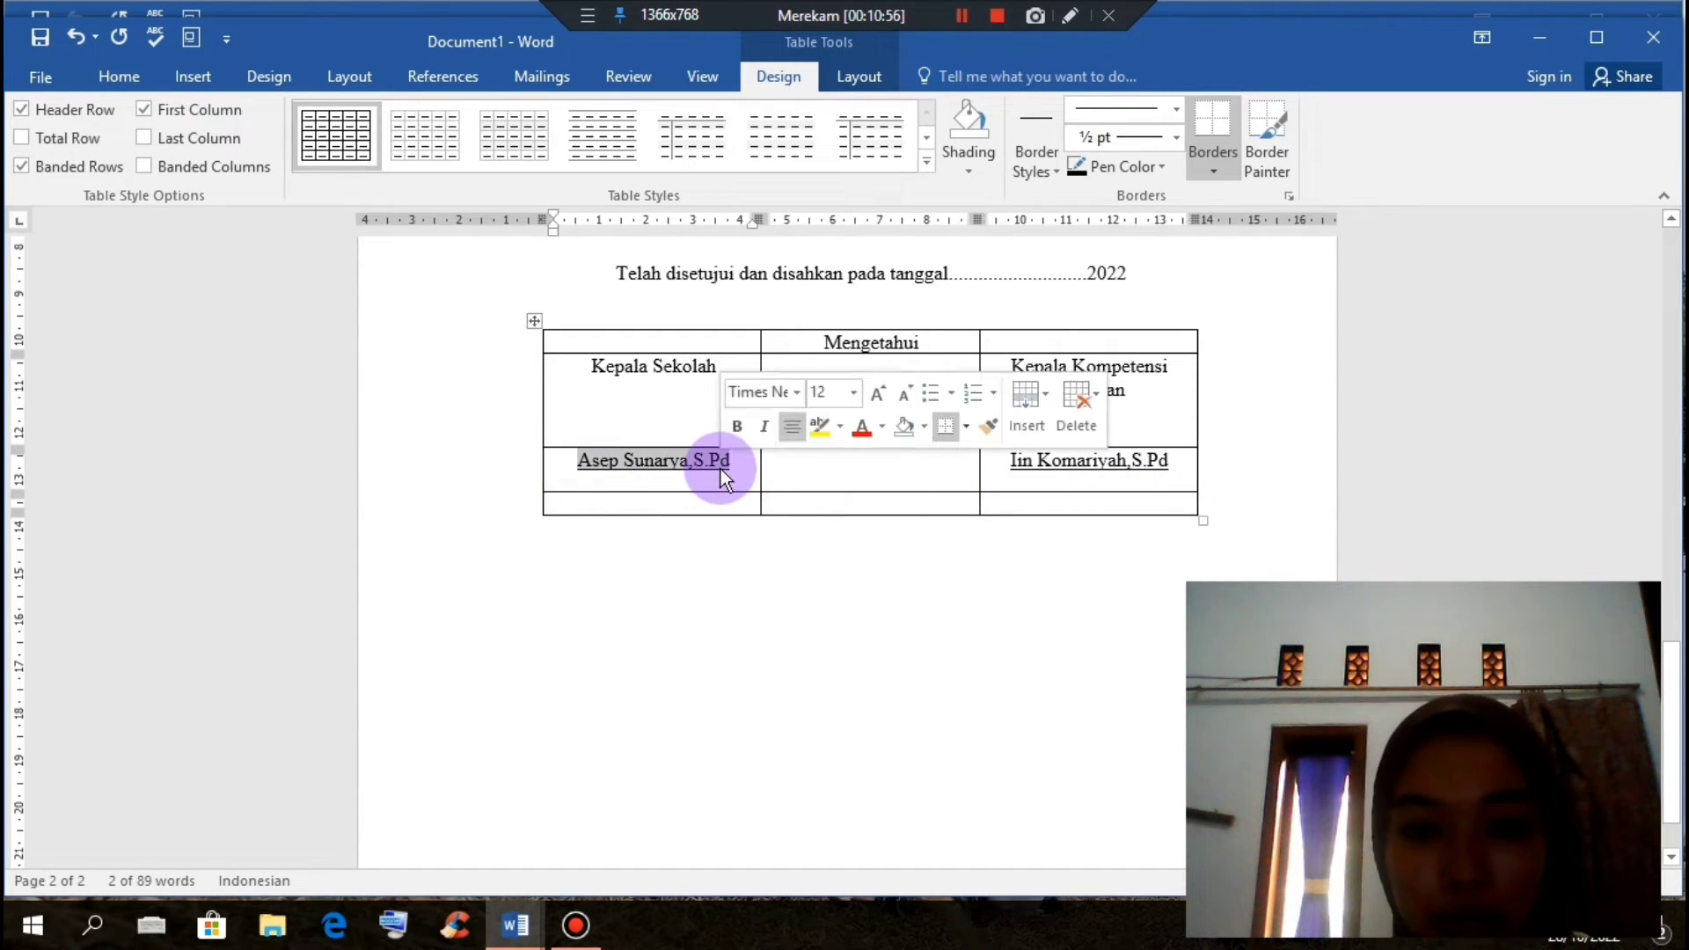
Step: Bold the first signatory's name and add a left-aligned NIP line beneath it
key("ctrl+b")
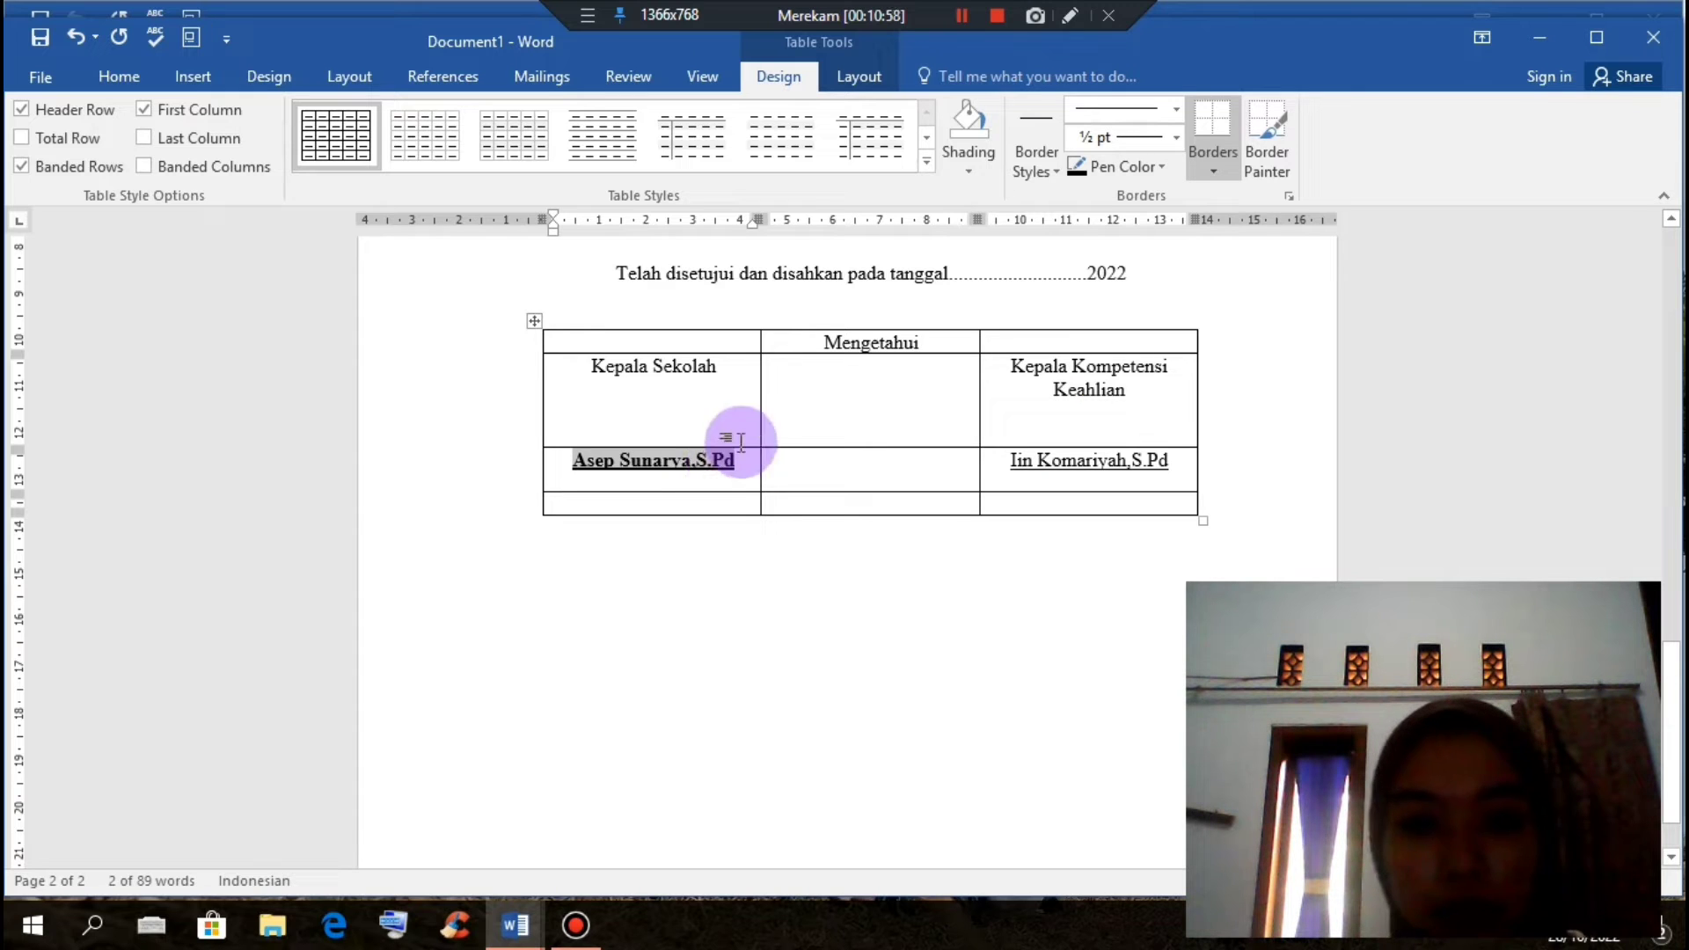
left_click(747, 469)
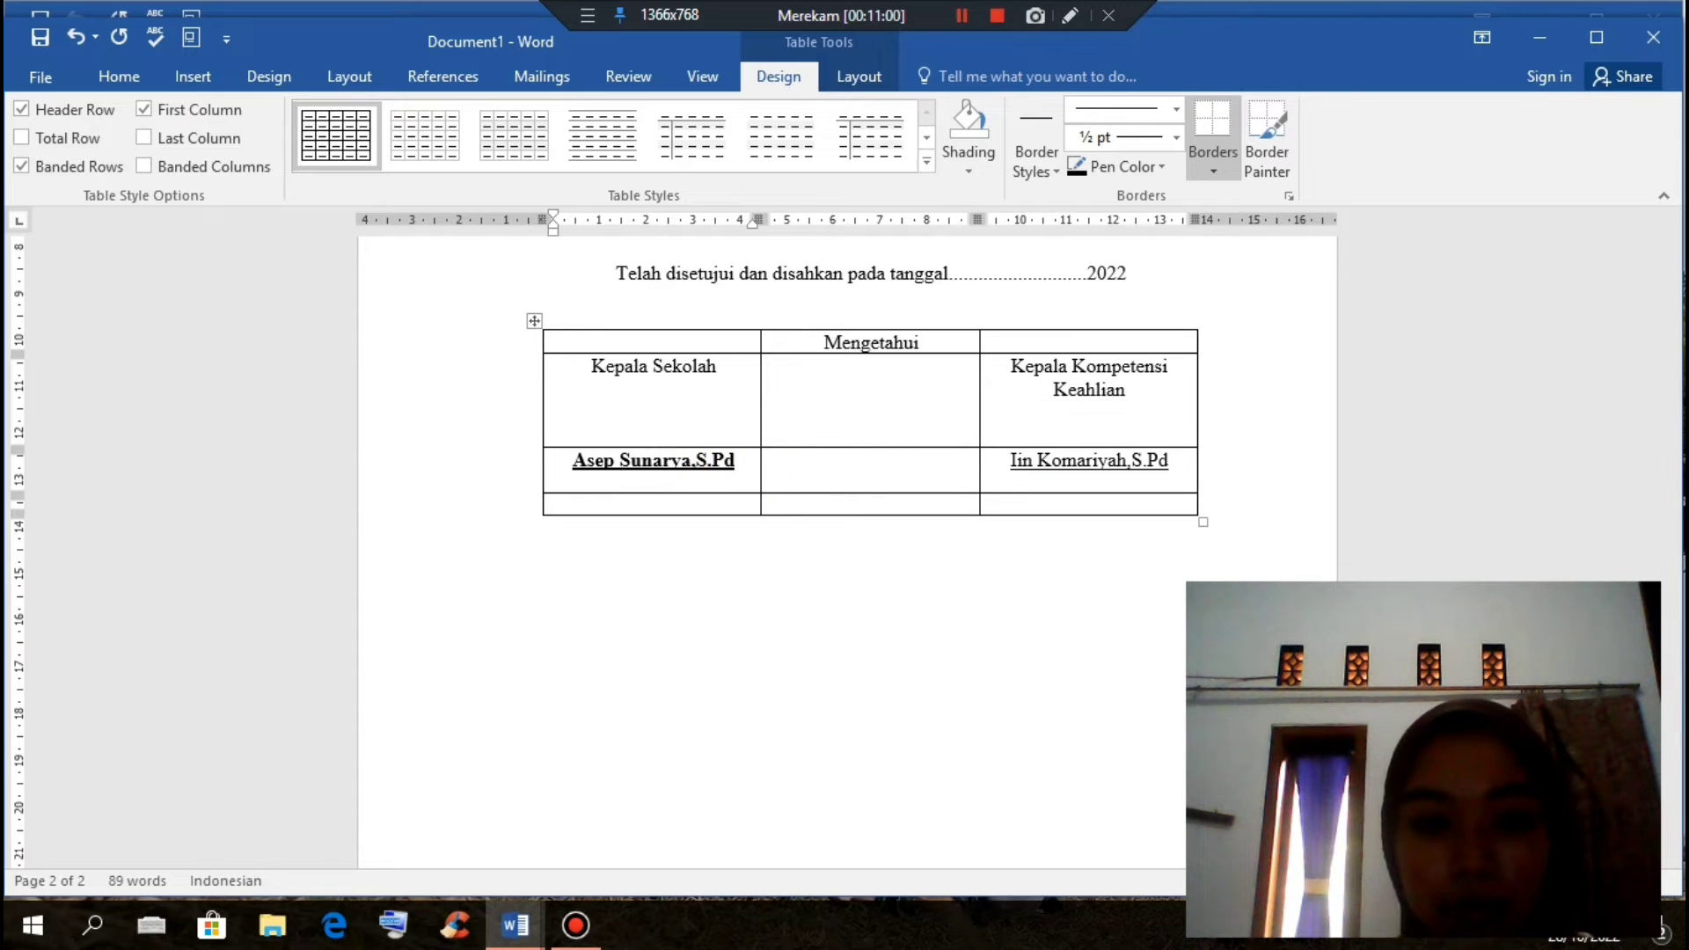
left_click(746, 468)
key("Return")
type("NIP")
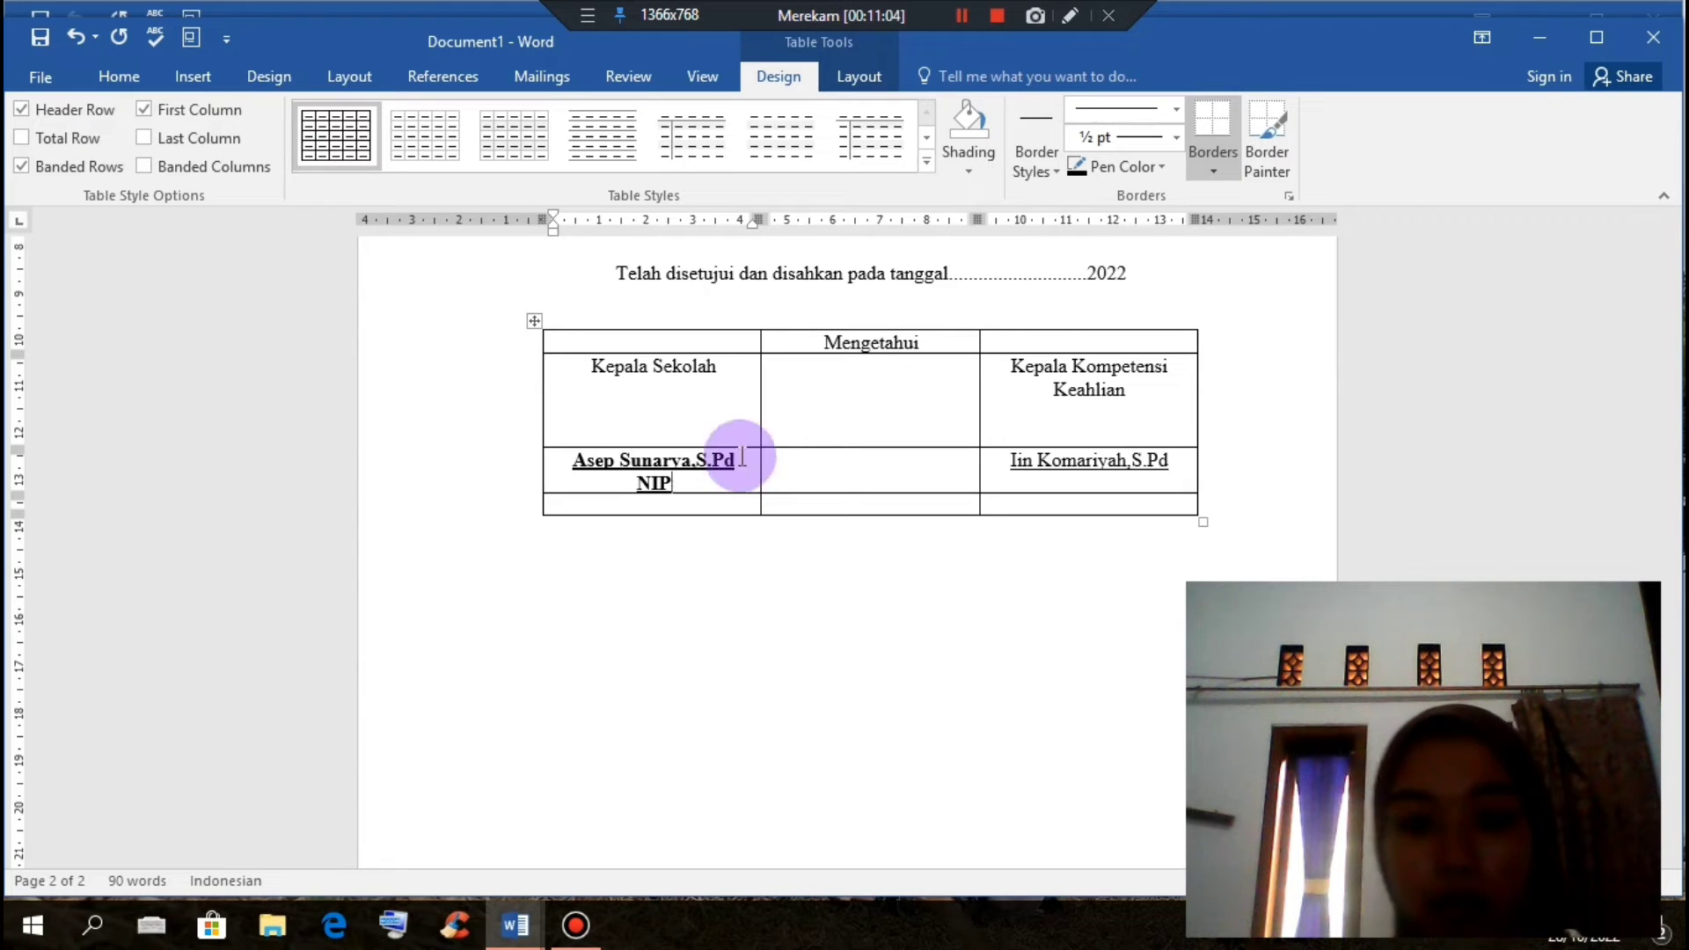
left_click(640, 483)
key("ctrl+l")
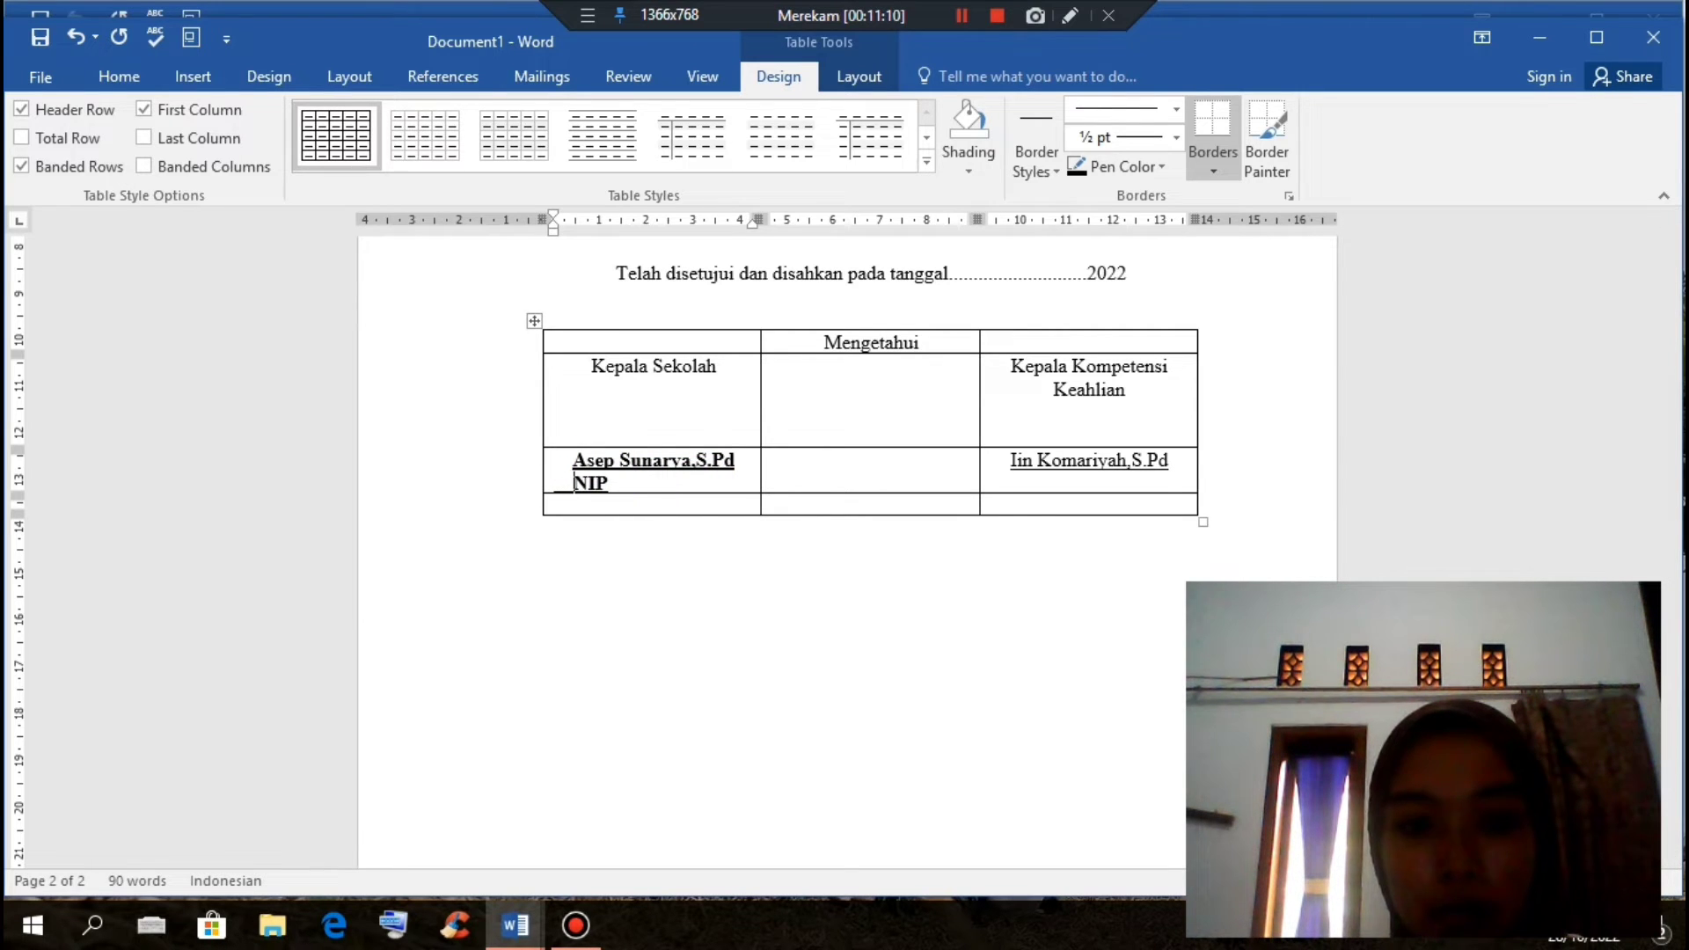
Step: Add a left-aligned NIP line beneath the second signatory's name
left_click(1034, 475)
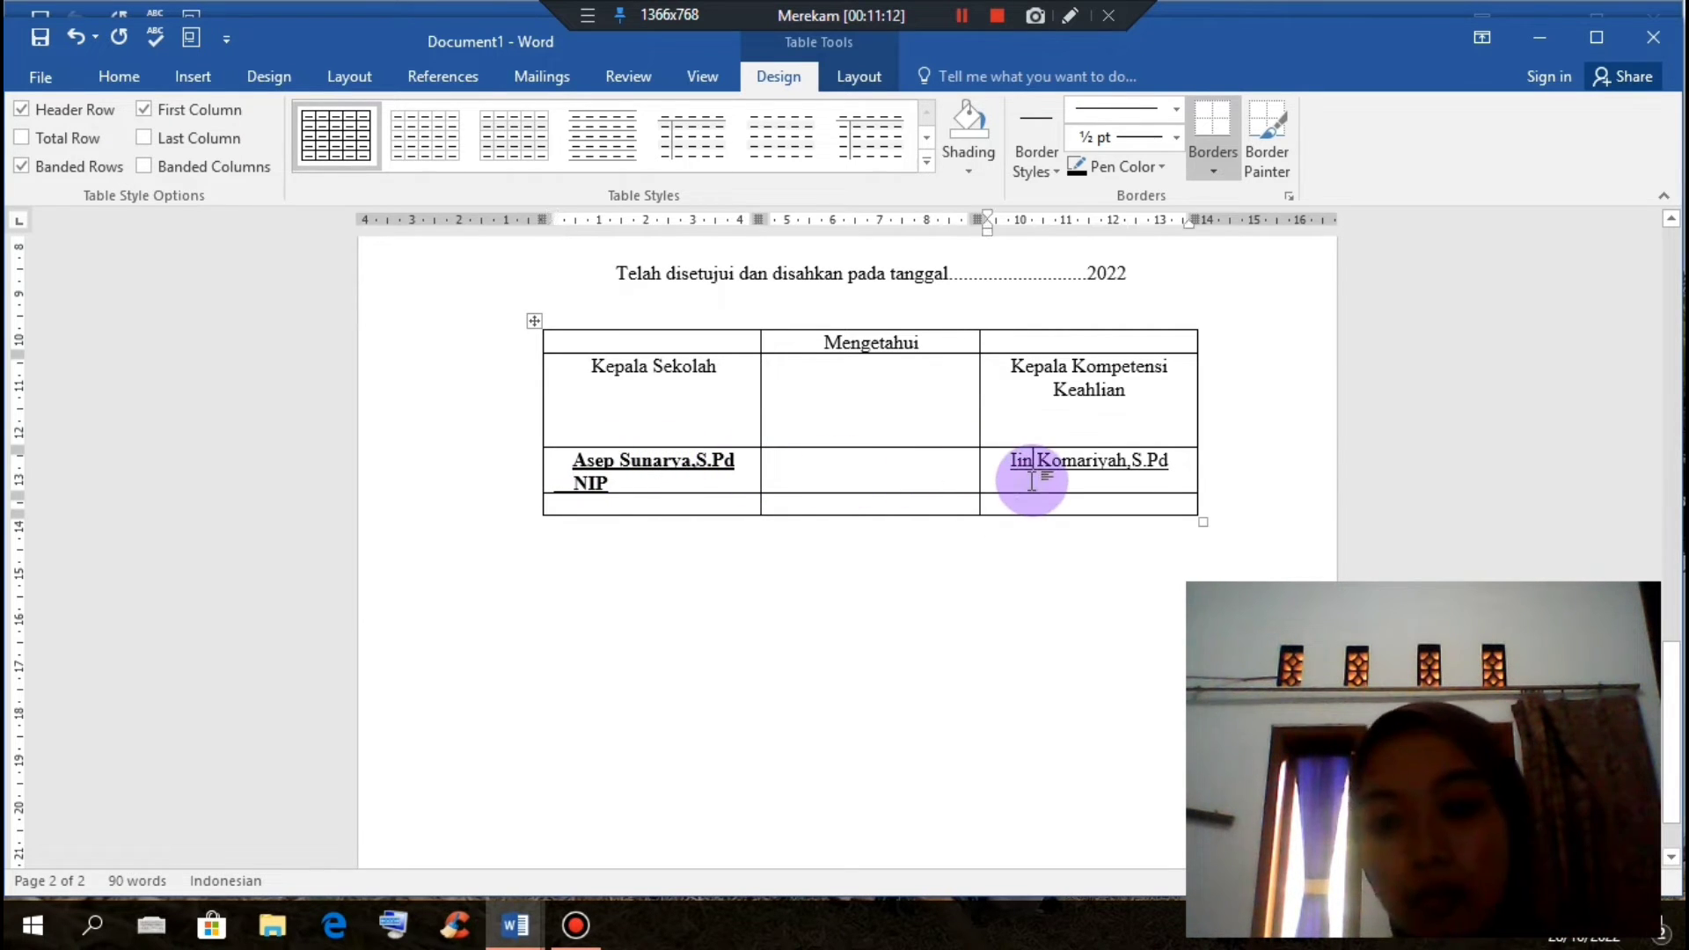
left_click(1168, 463)
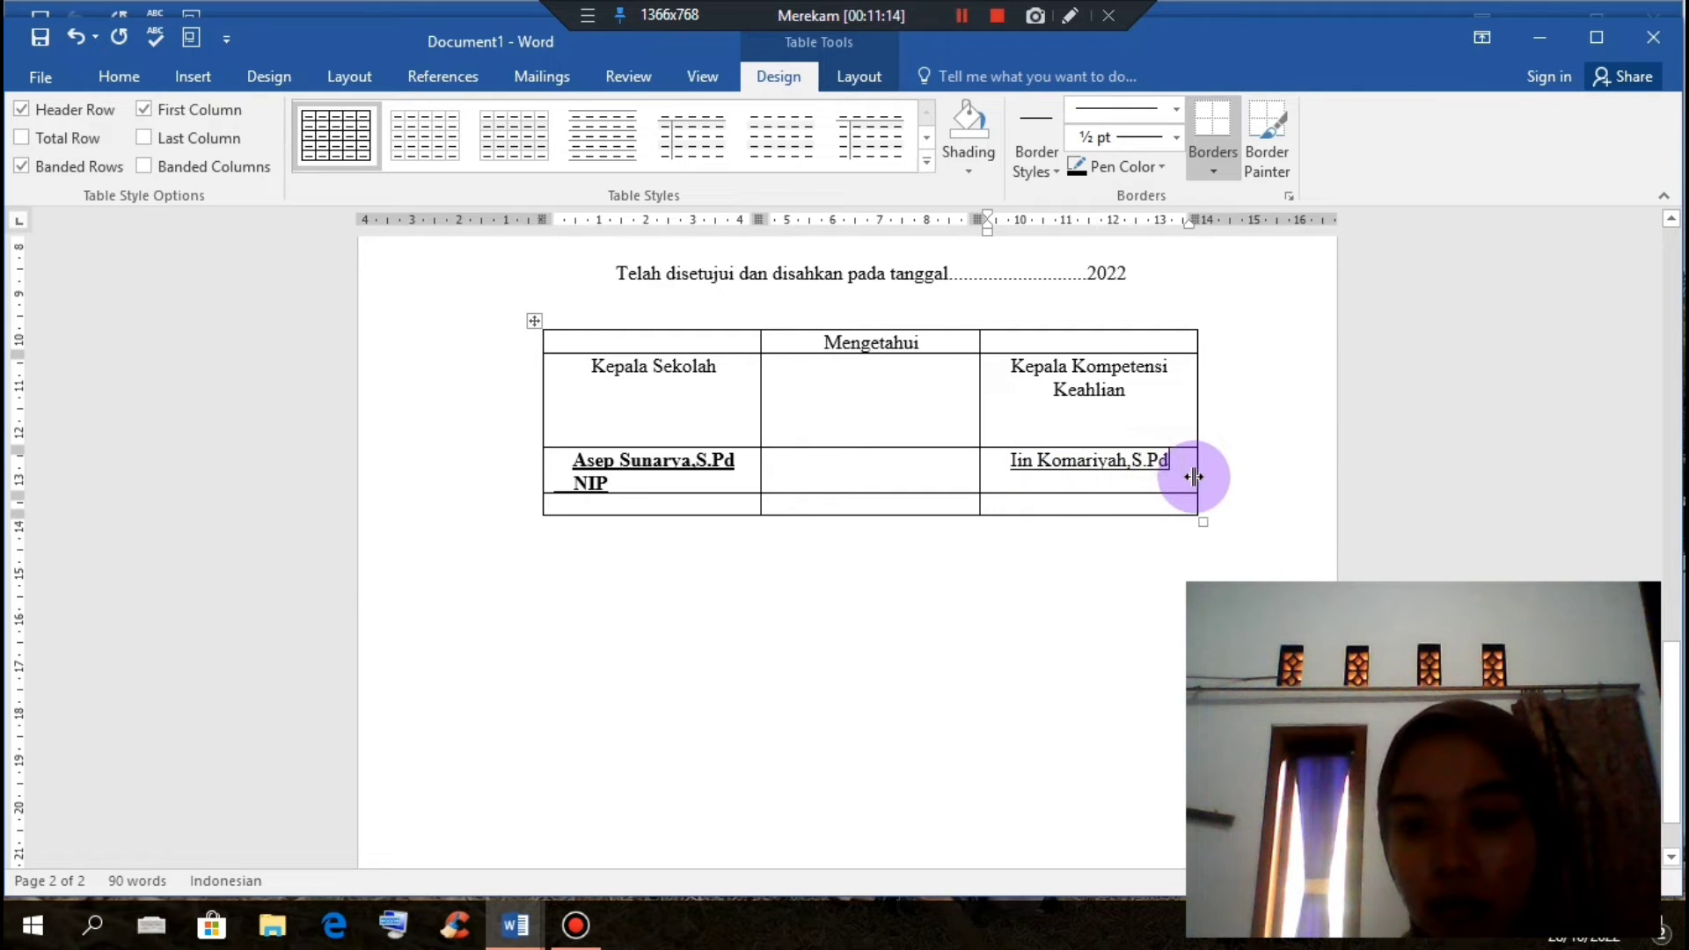
key("Return")
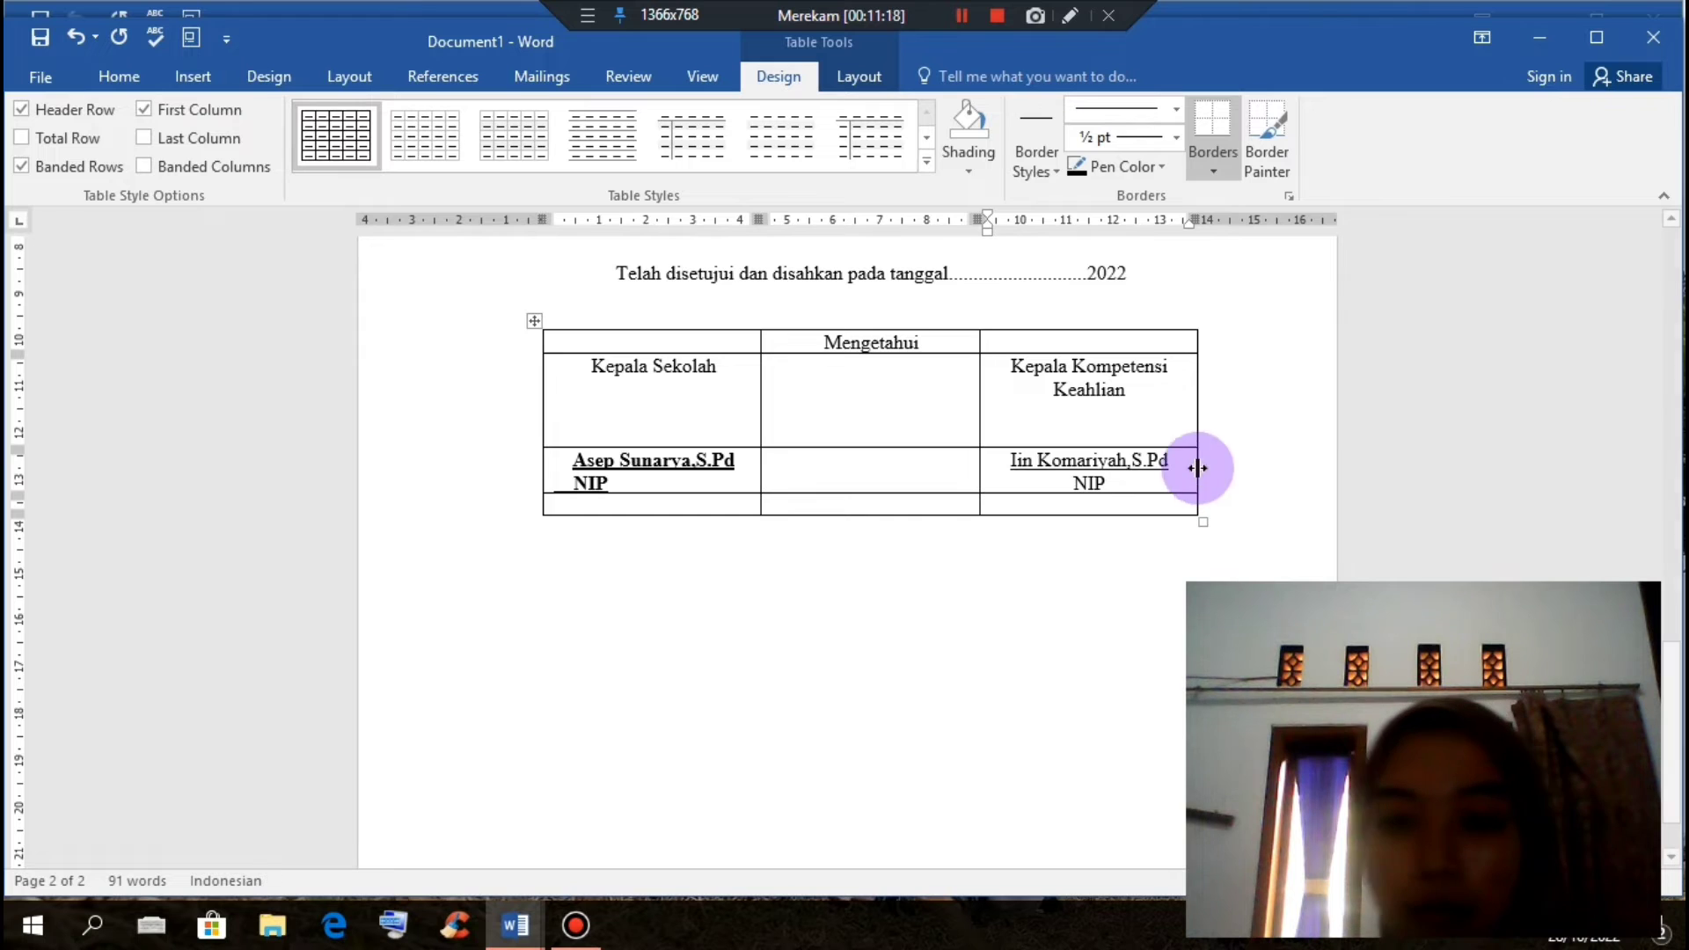
left_click(1074, 486)
key("ctrl+l")
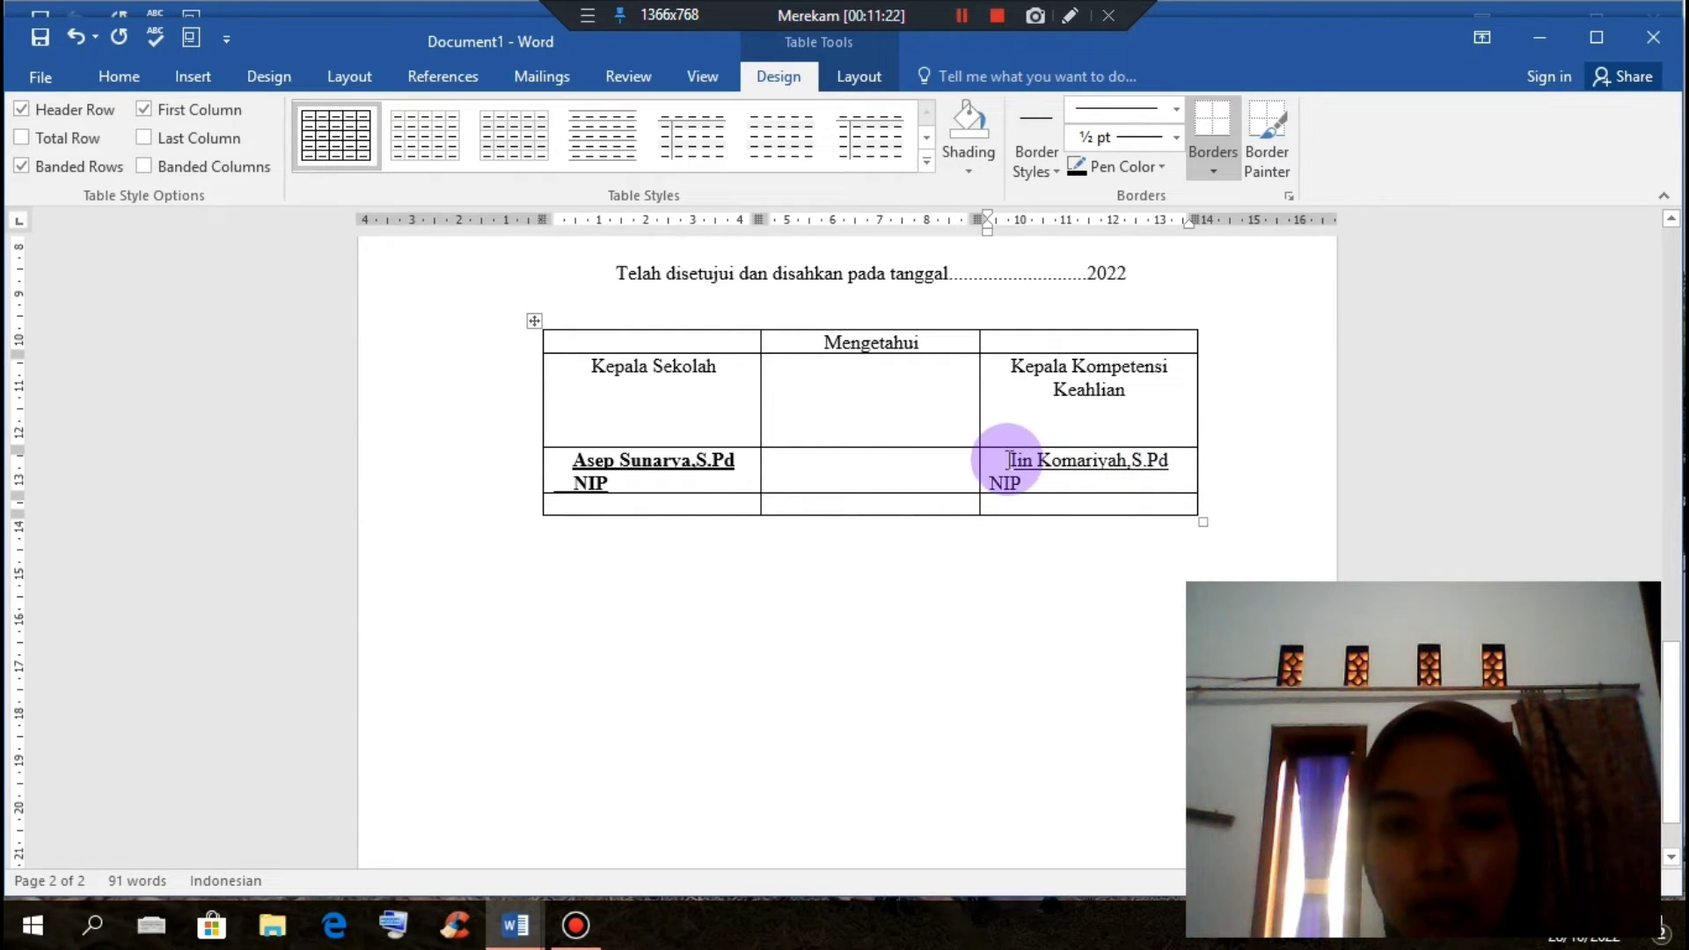
Step: Make the second signatory's name and NIP bold
left_click_drag(988, 460, 1066, 478)
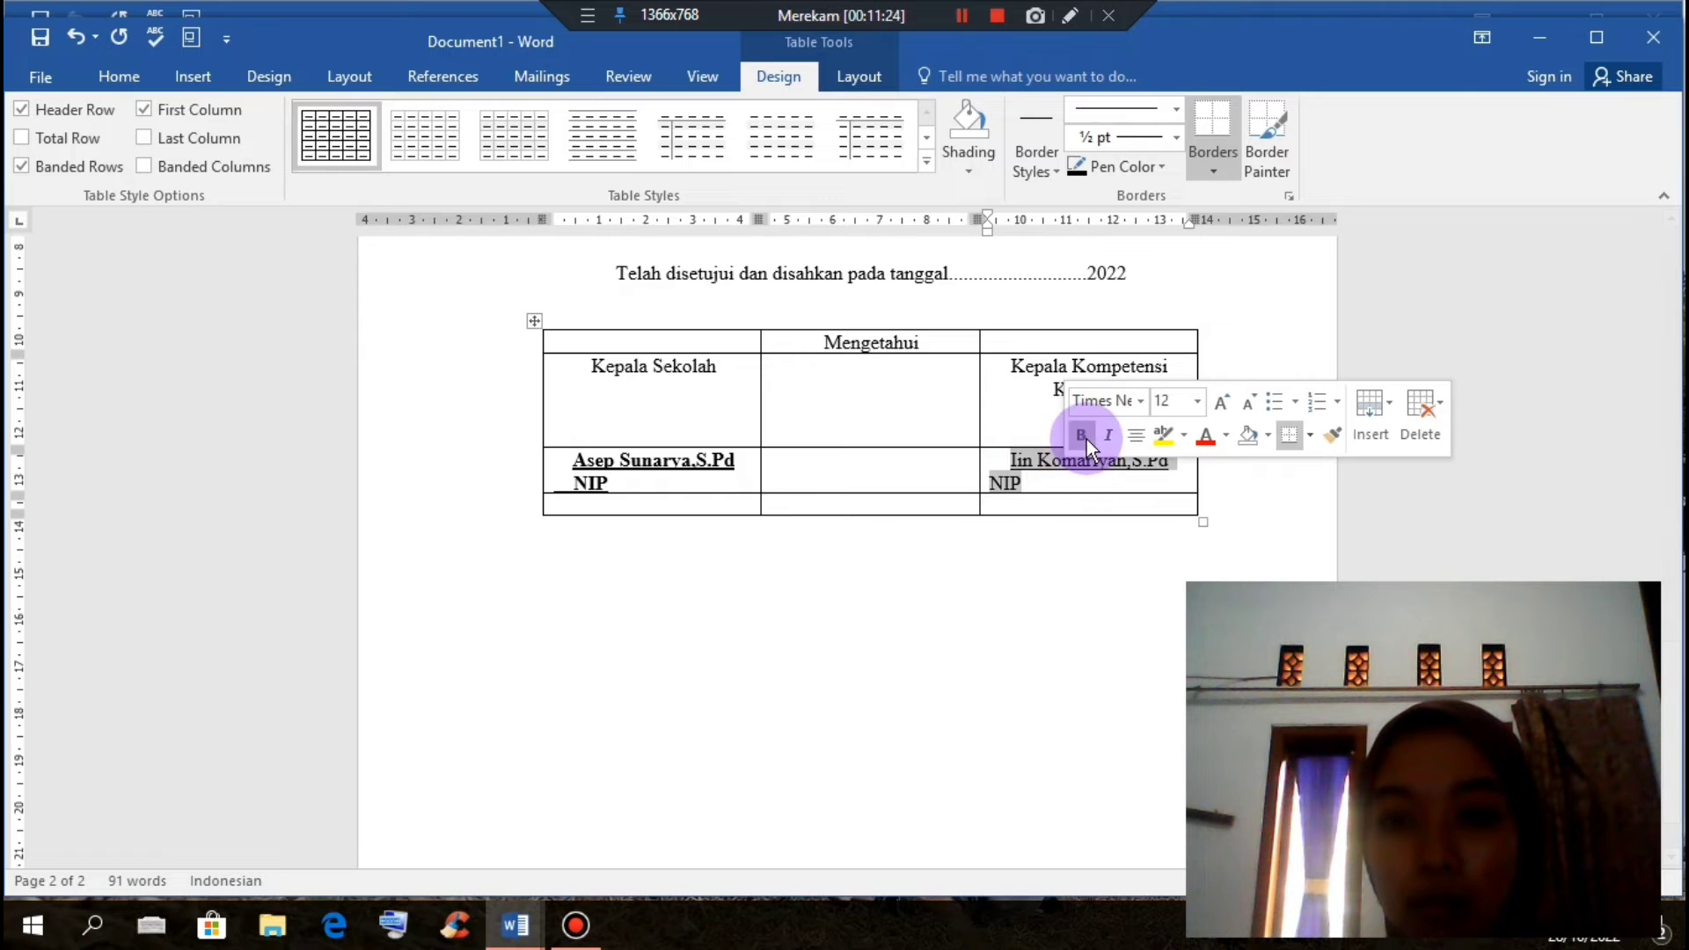
left_click(1086, 440)
left_click(1028, 486)
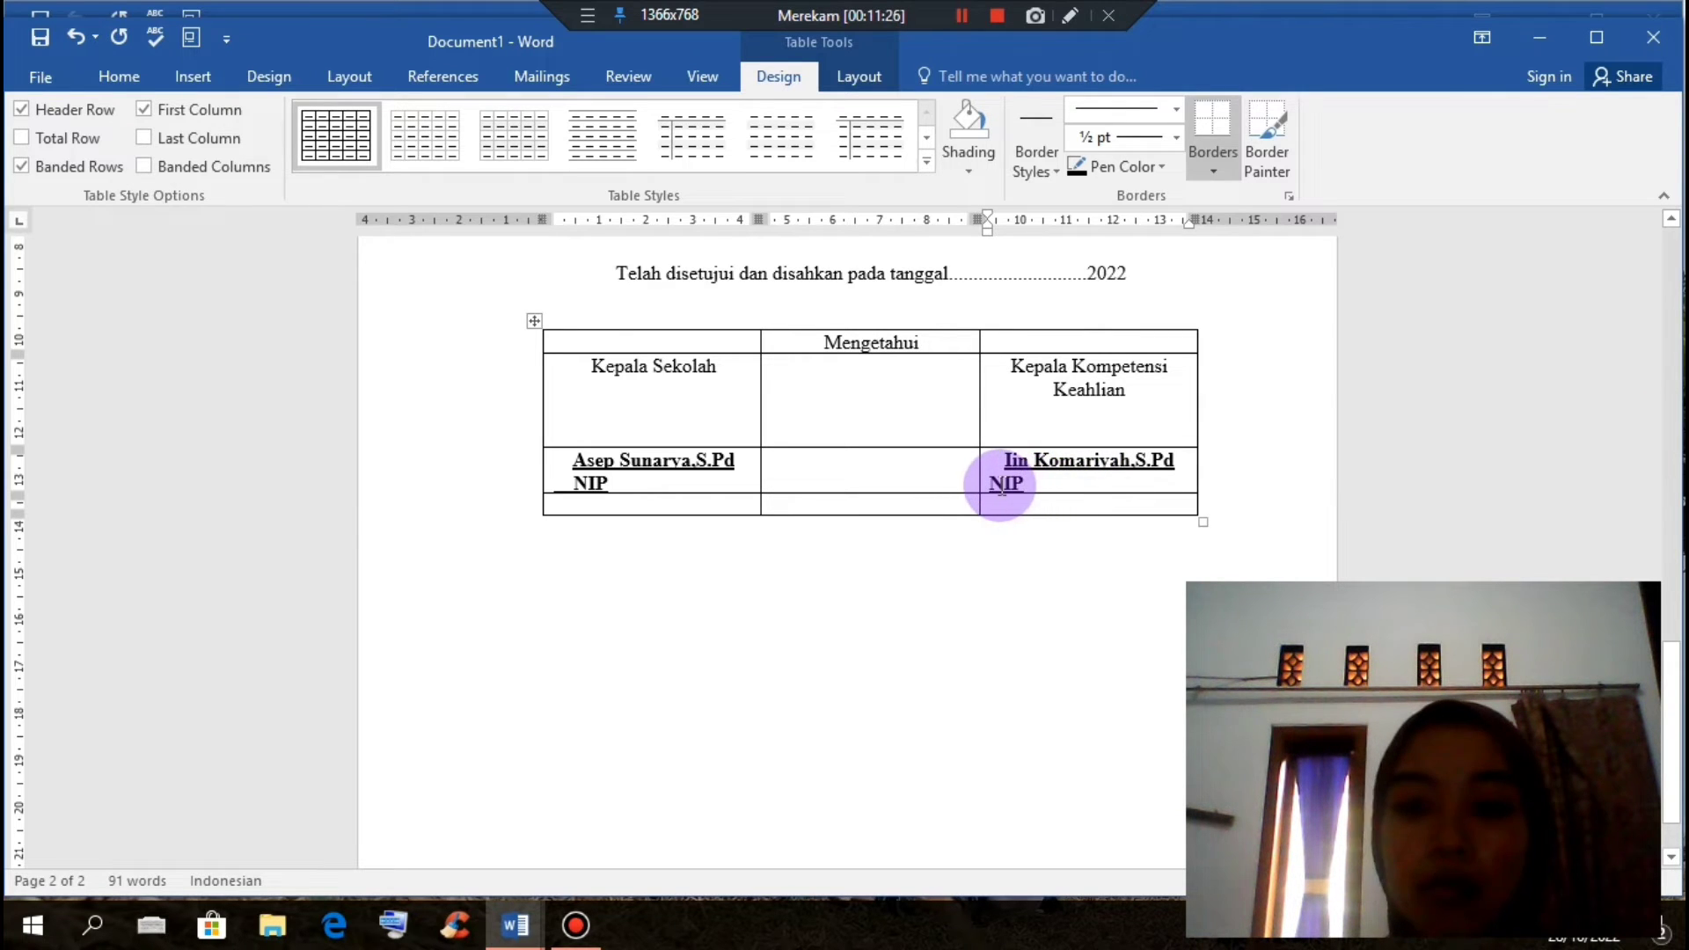
left_click_drag(1040, 489, 992, 489)
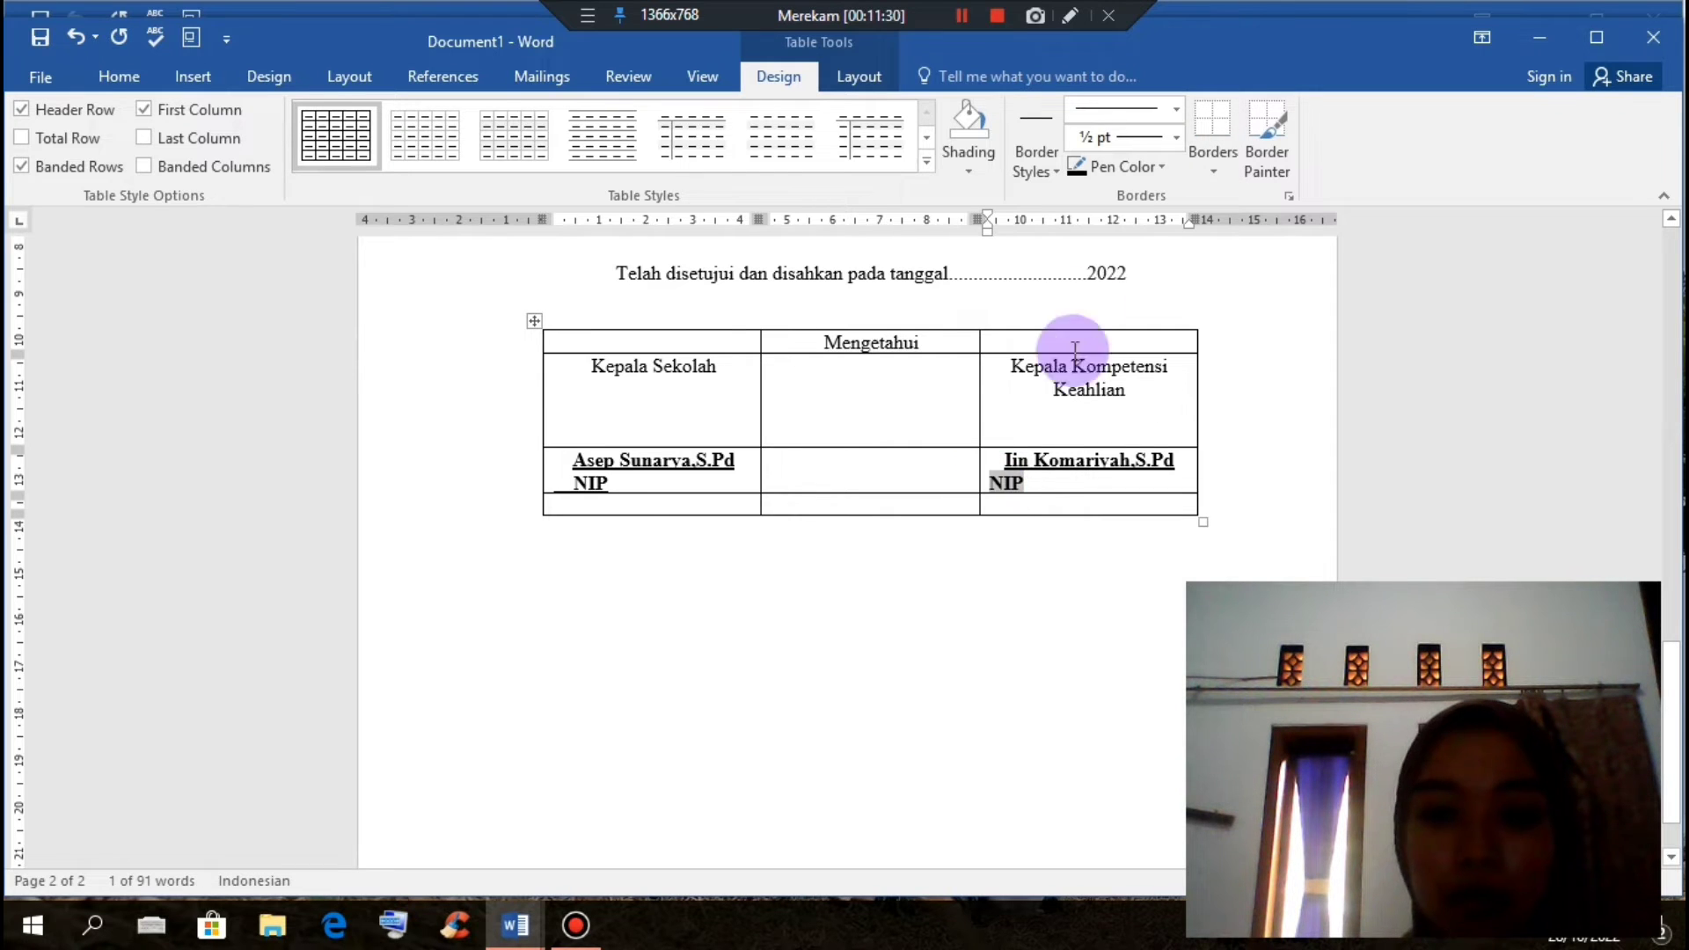
left_click(582, 490)
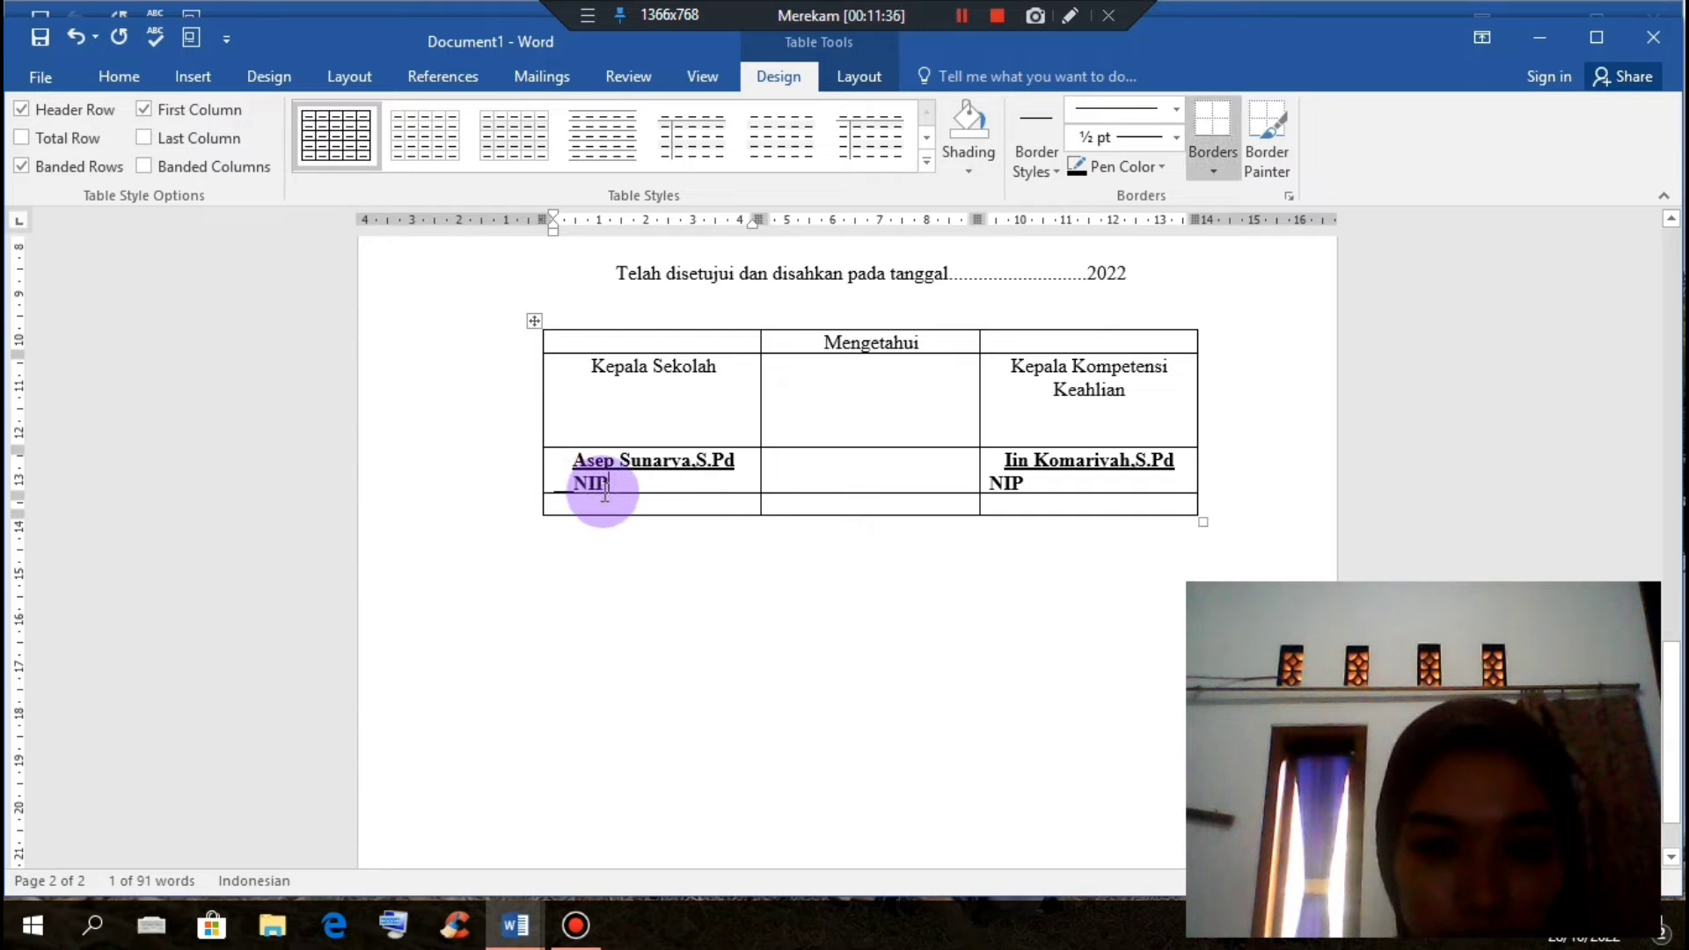
left_click(566, 491)
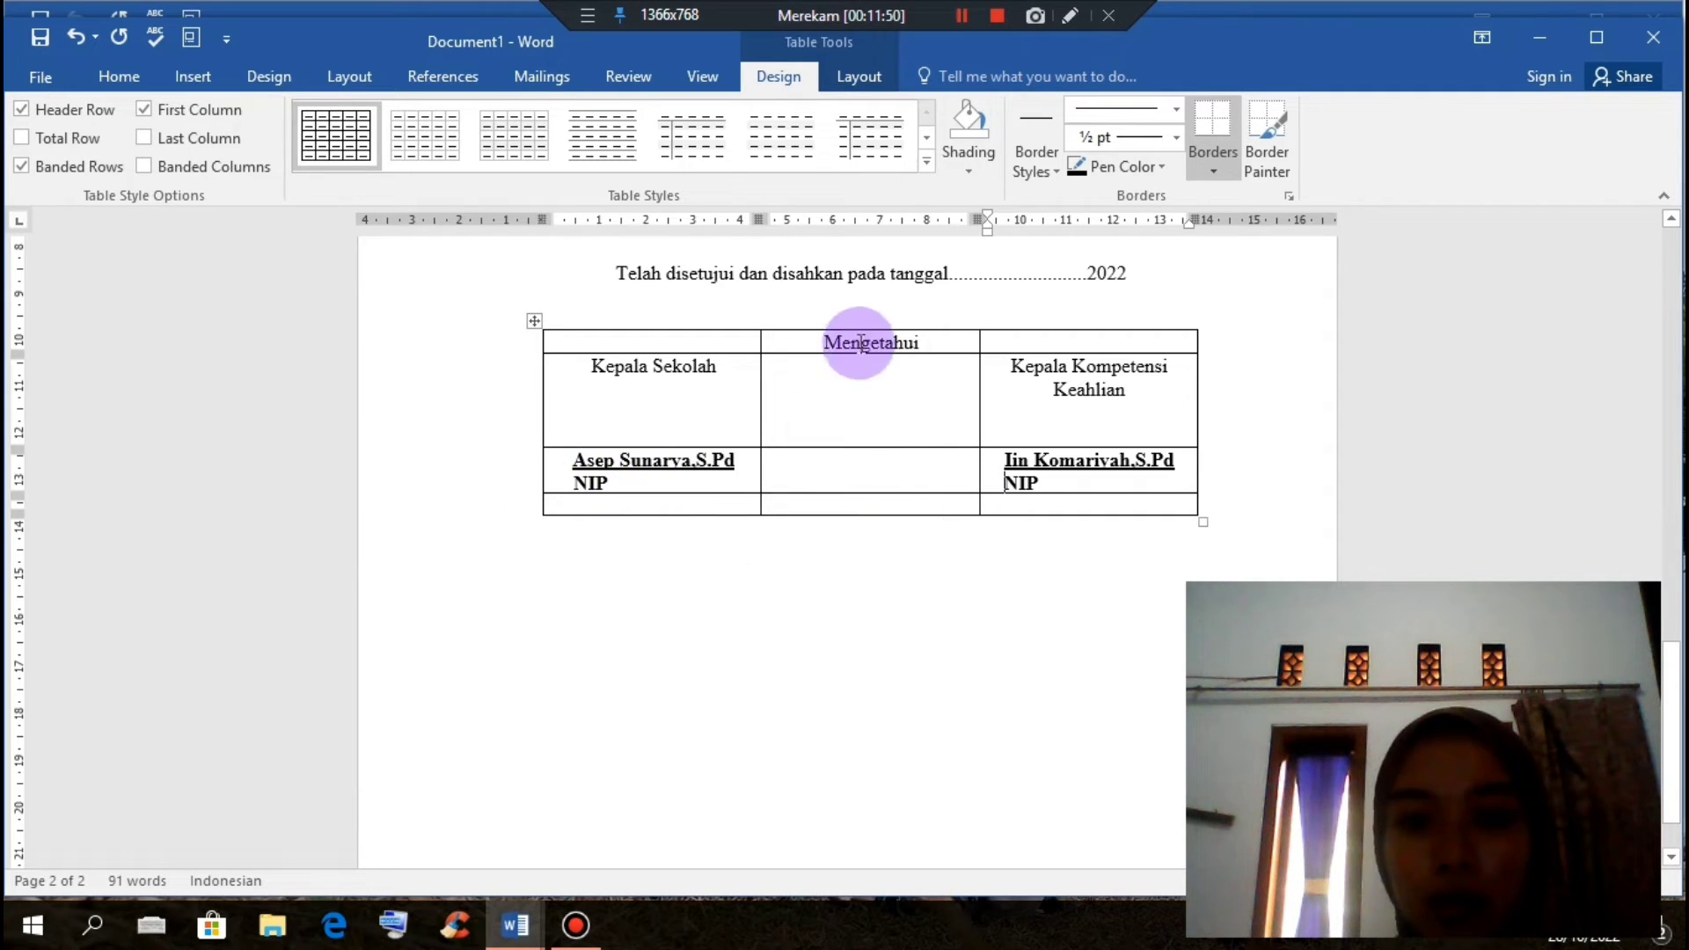
Step: Add commas after Kepala Sekolah and Kepala Kompetensi Keahlian, then select the whole signature table
left_click(738, 367)
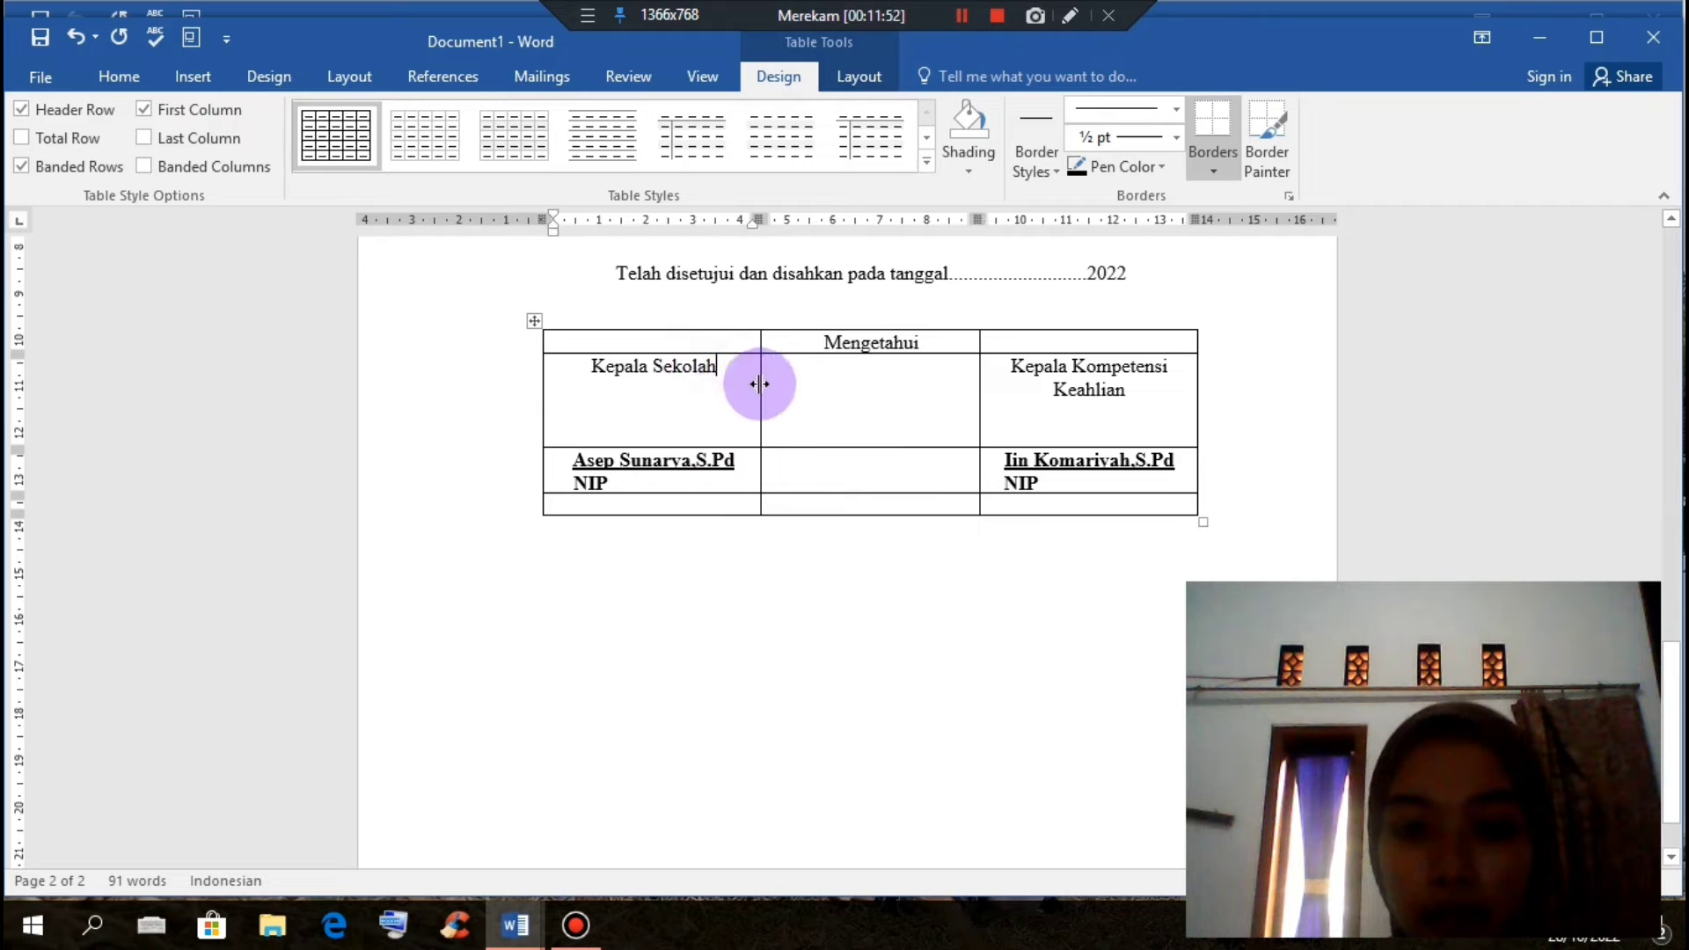
type(",")
left_click(1125, 390)
type(",")
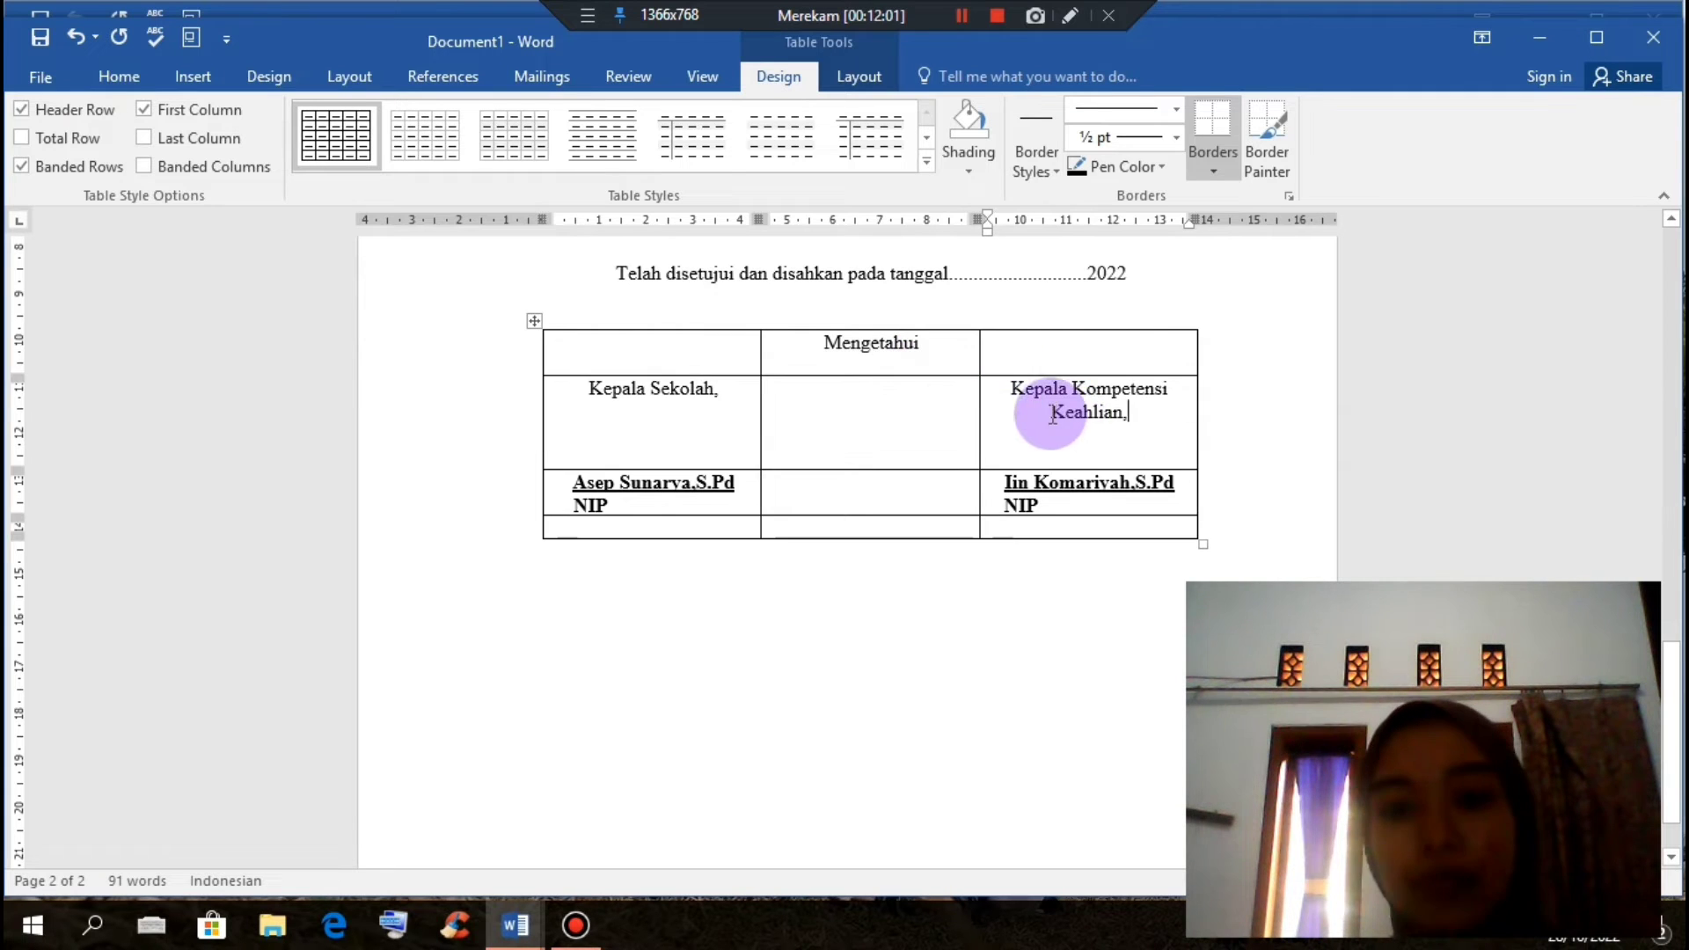
left_click(534, 320)
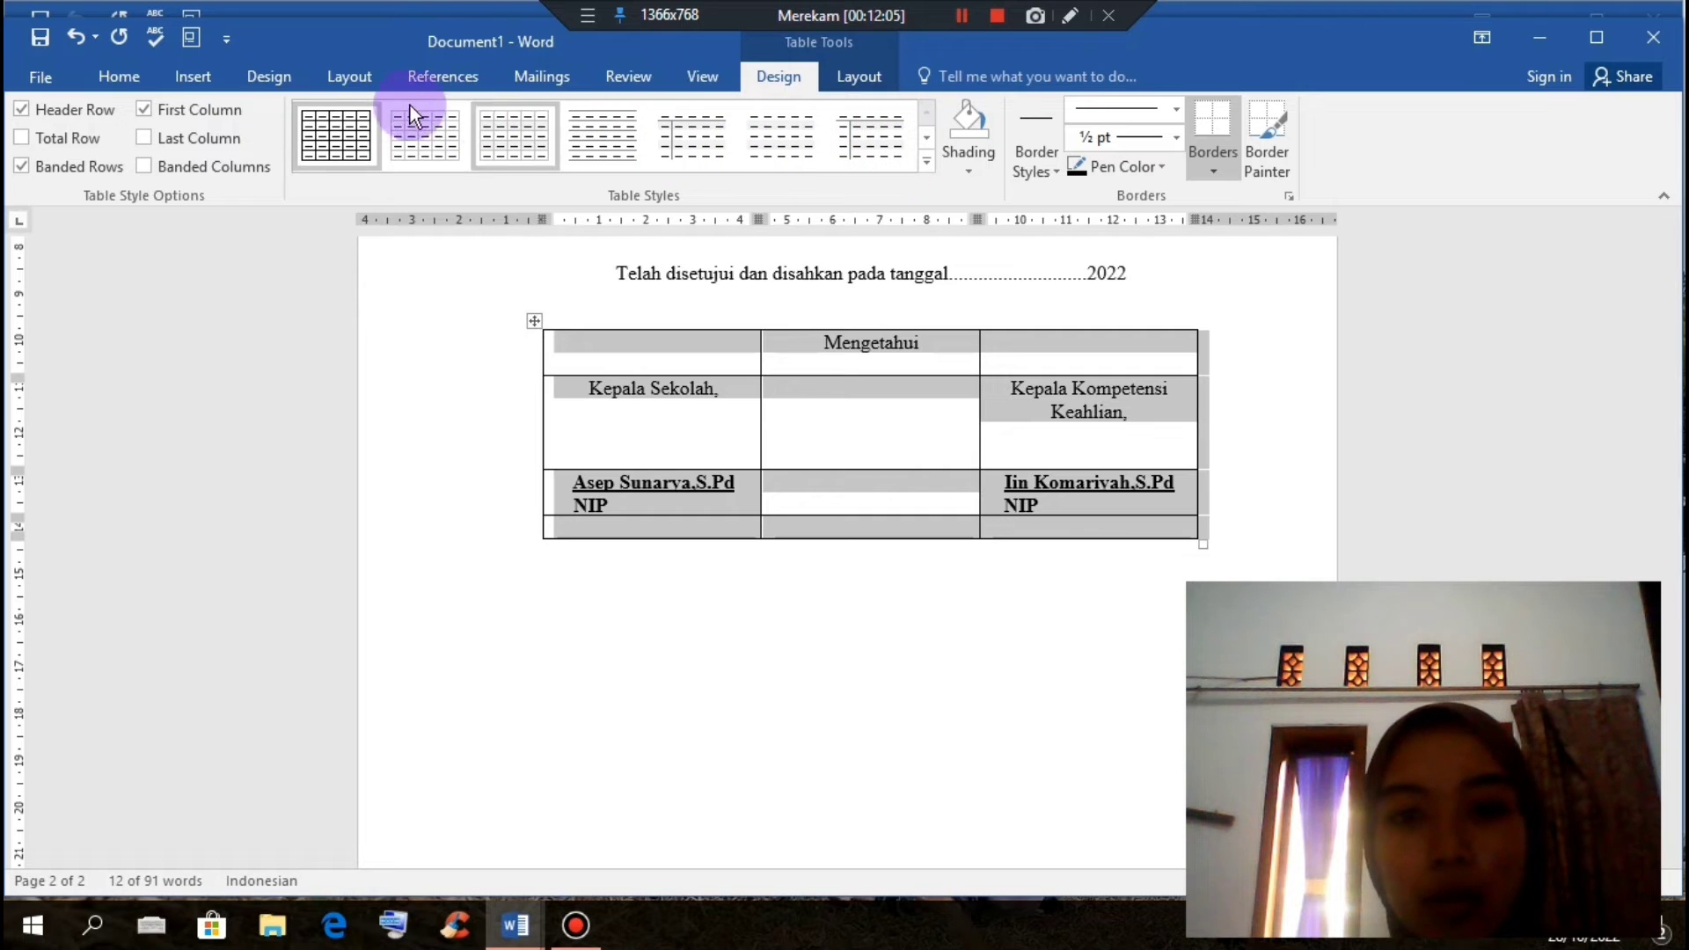
Step: Apply No Border to the signature table from the Home Borders list
left_click(137, 79)
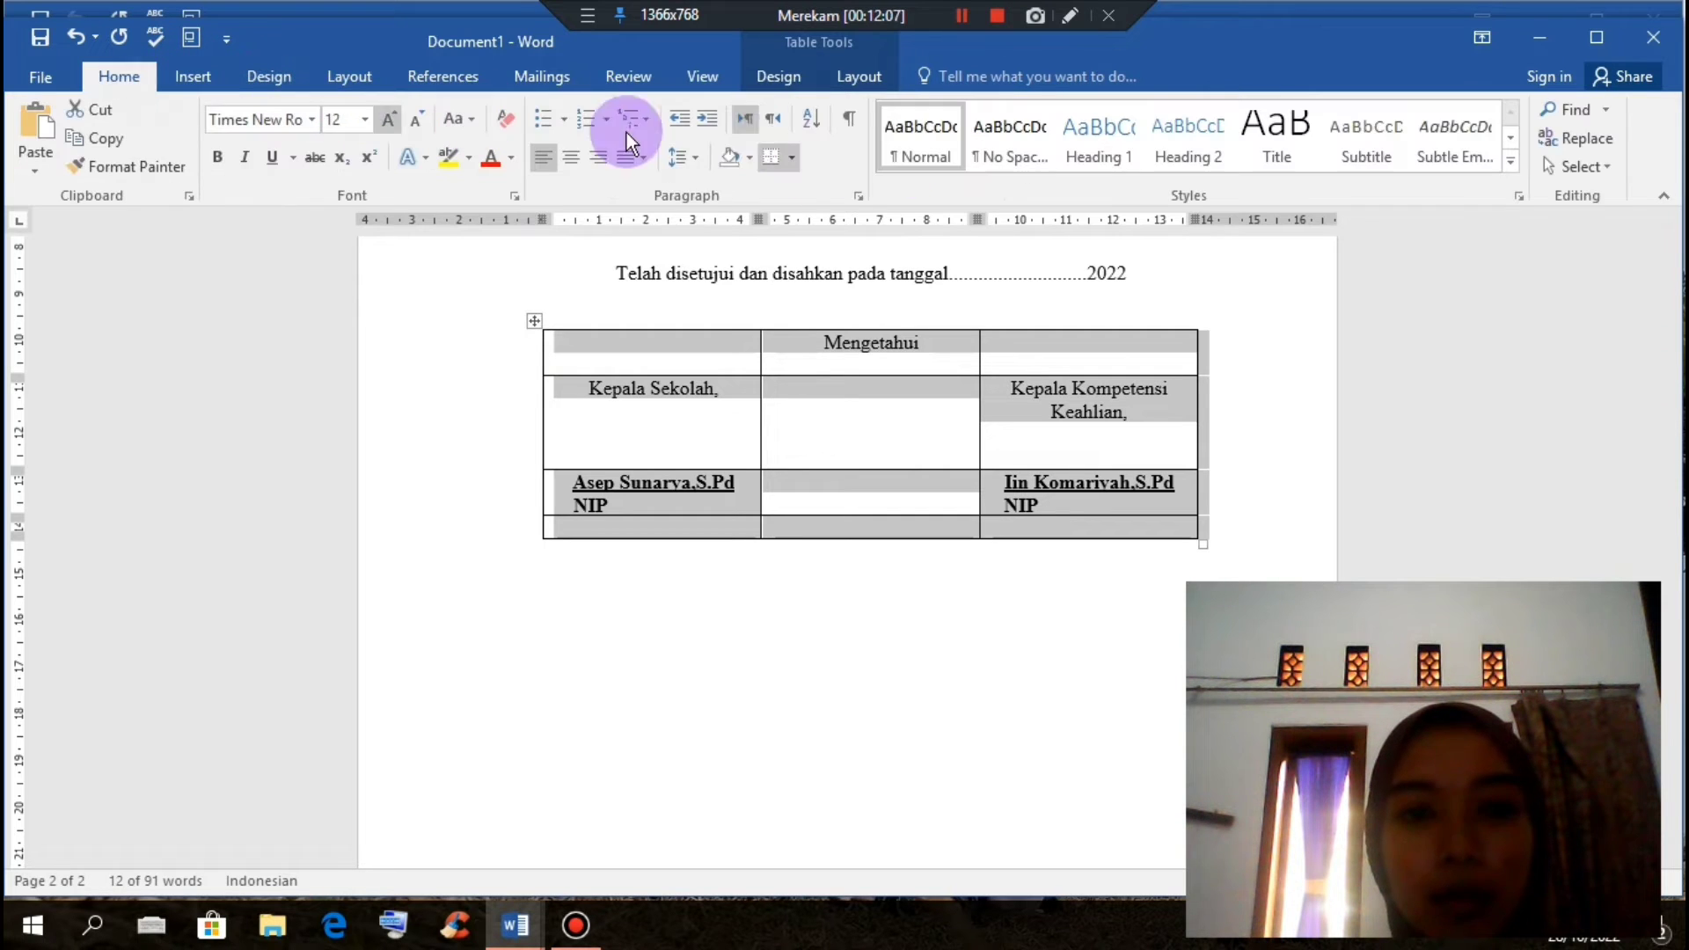
left_click(794, 159)
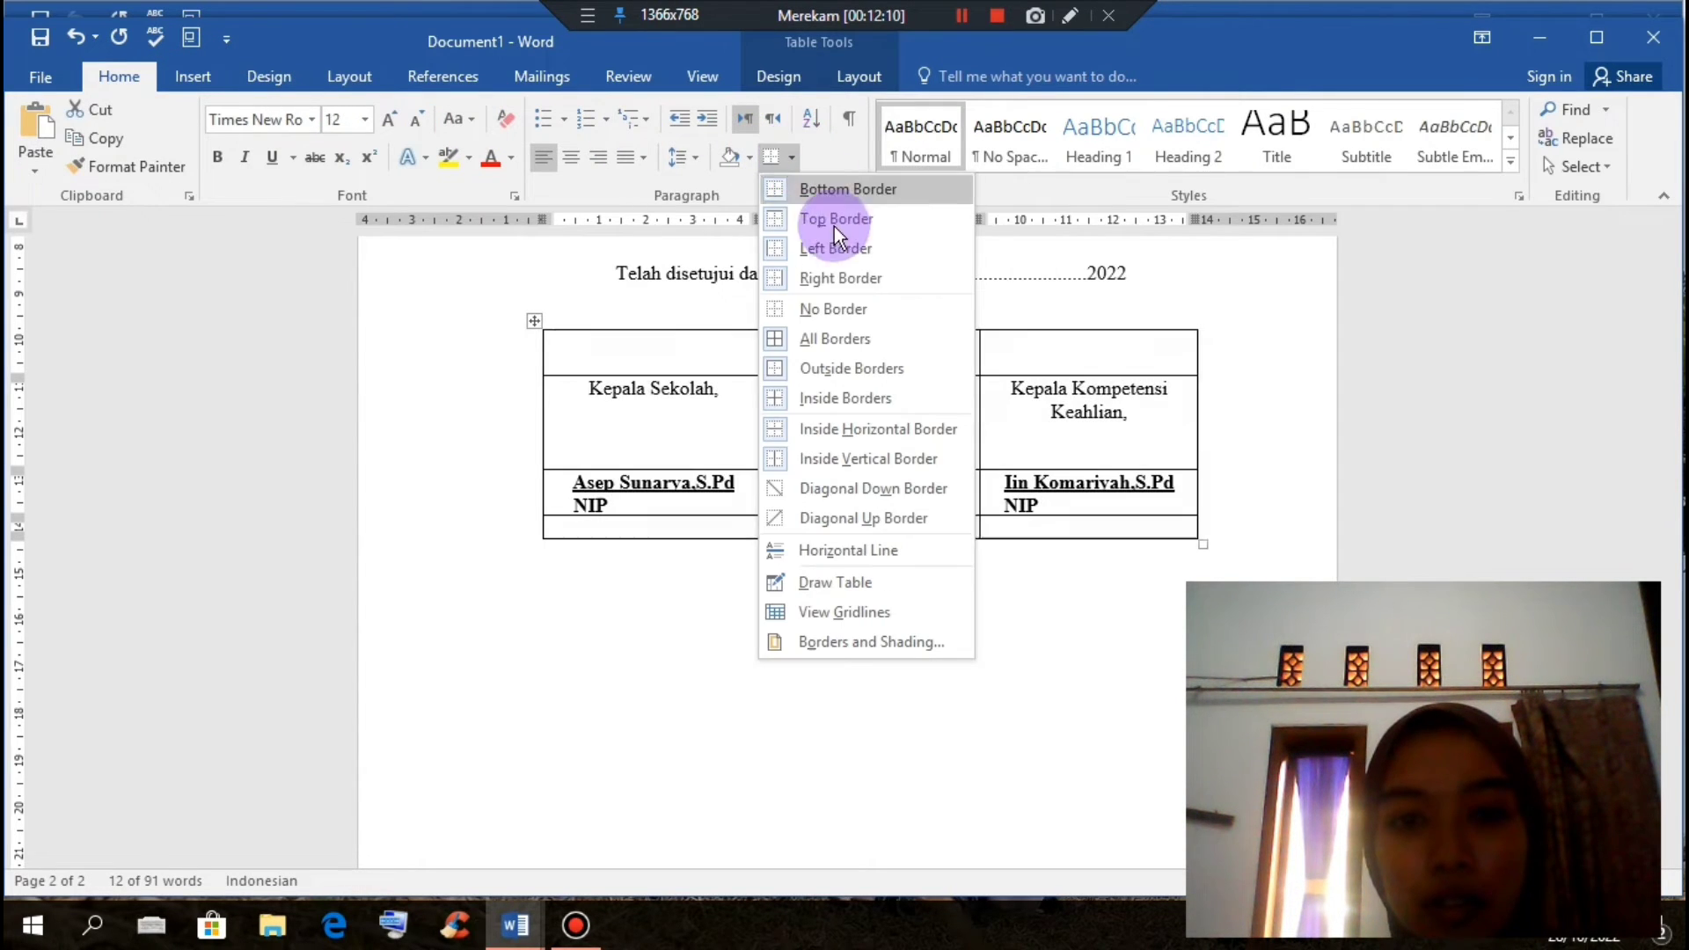
left_click(855, 302)
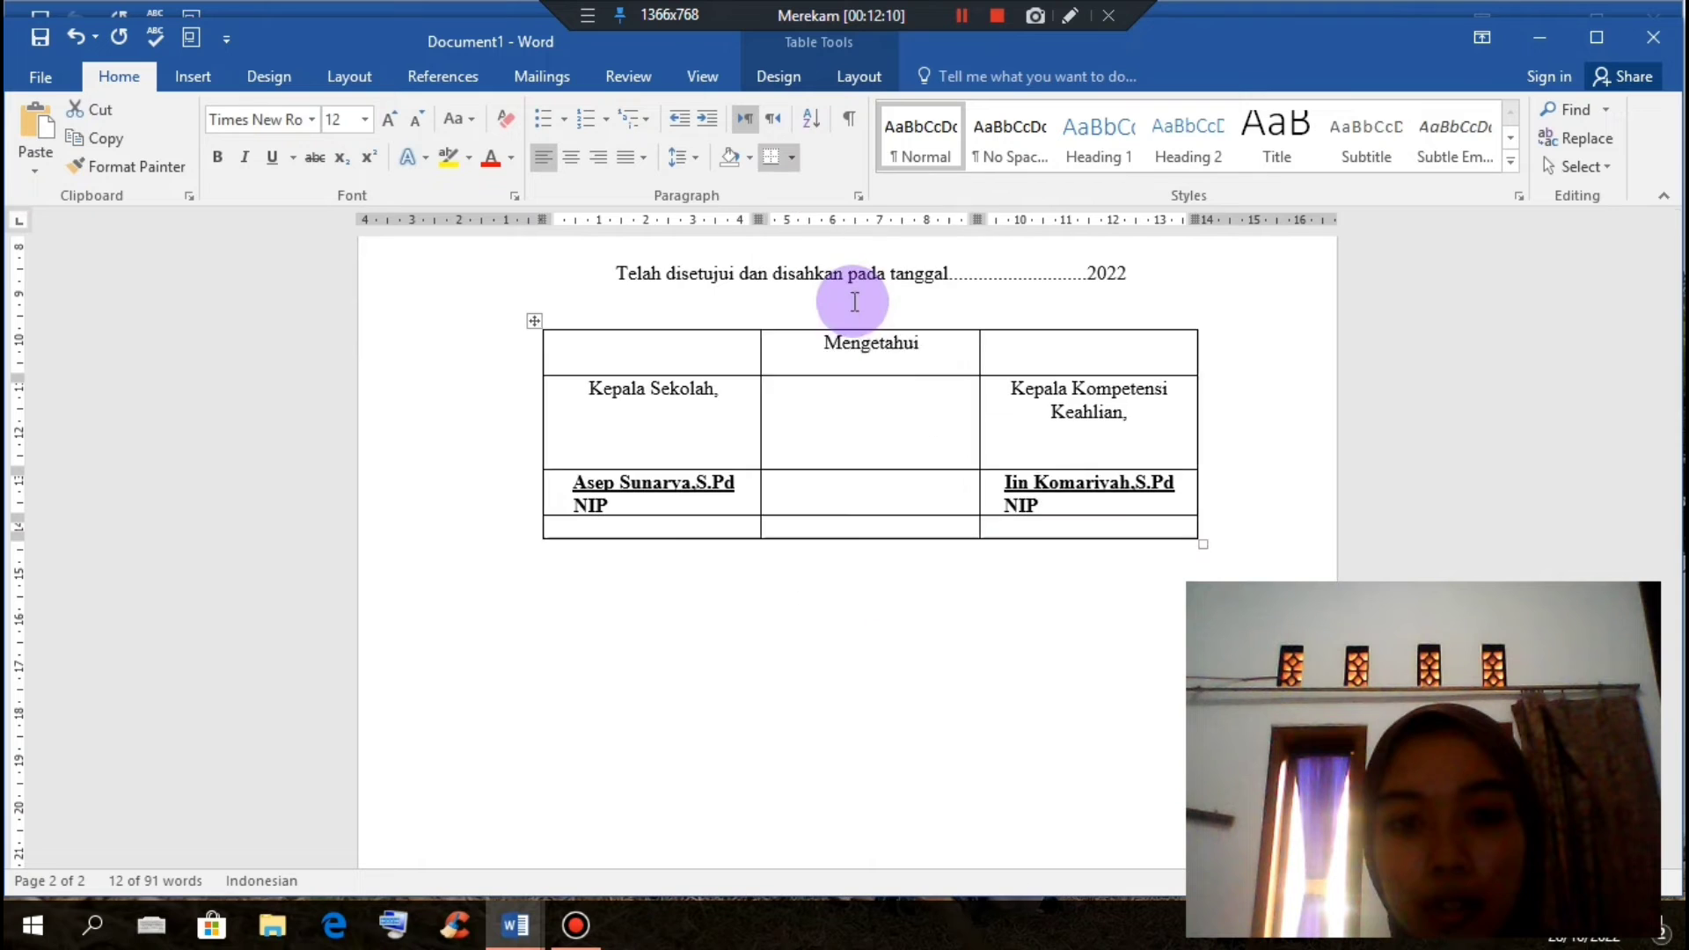
left_click(1223, 380)
scroll(1232, 385, "up", 6)
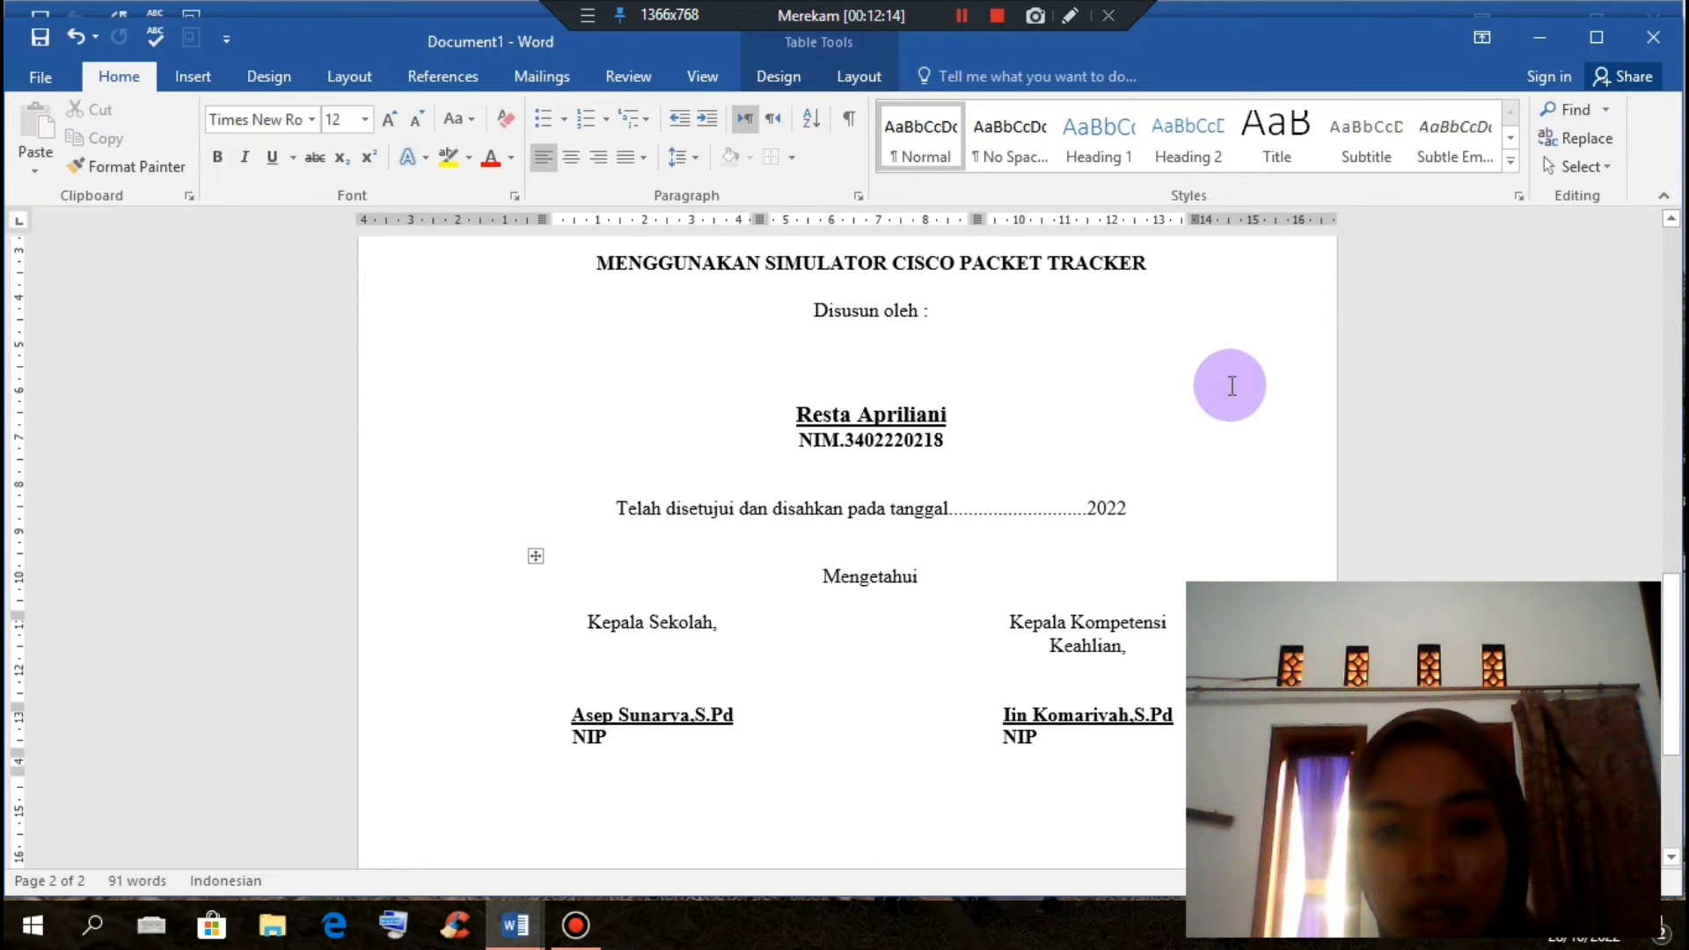
scroll(1229, 381, "down", 6)
Step: Insert an extra empty line near Mengetahui and move to the paragraph below the table
left_click(855, 308)
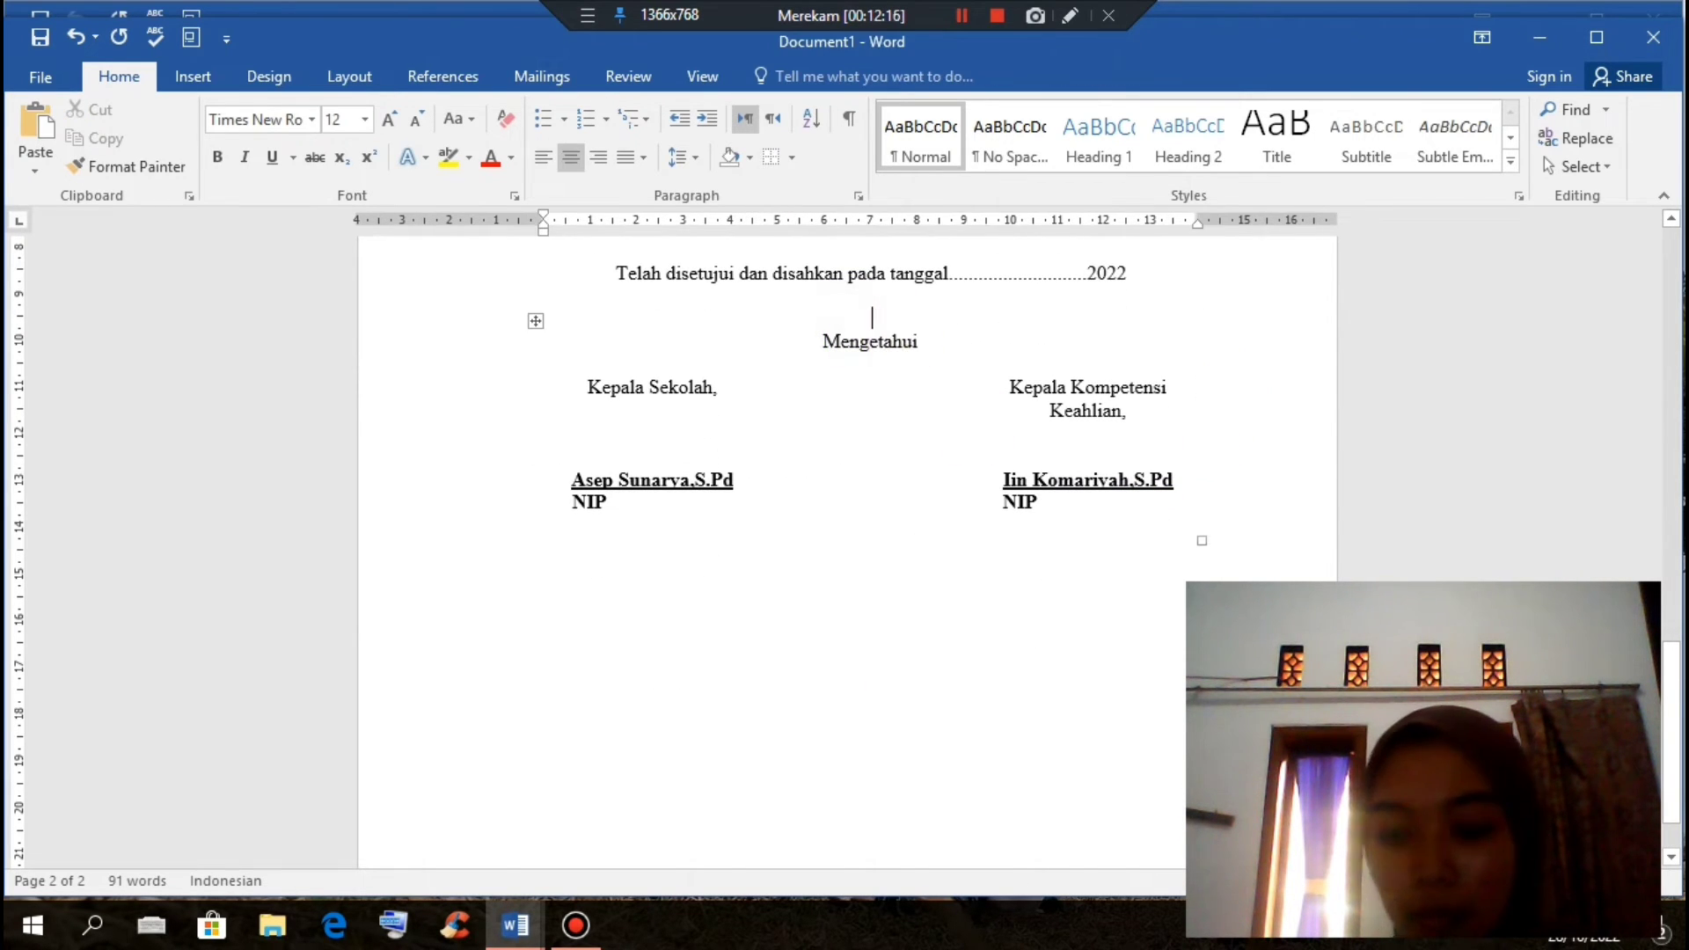
key("Return")
left_click(954, 360)
scroll(1011, 408, "up", 9)
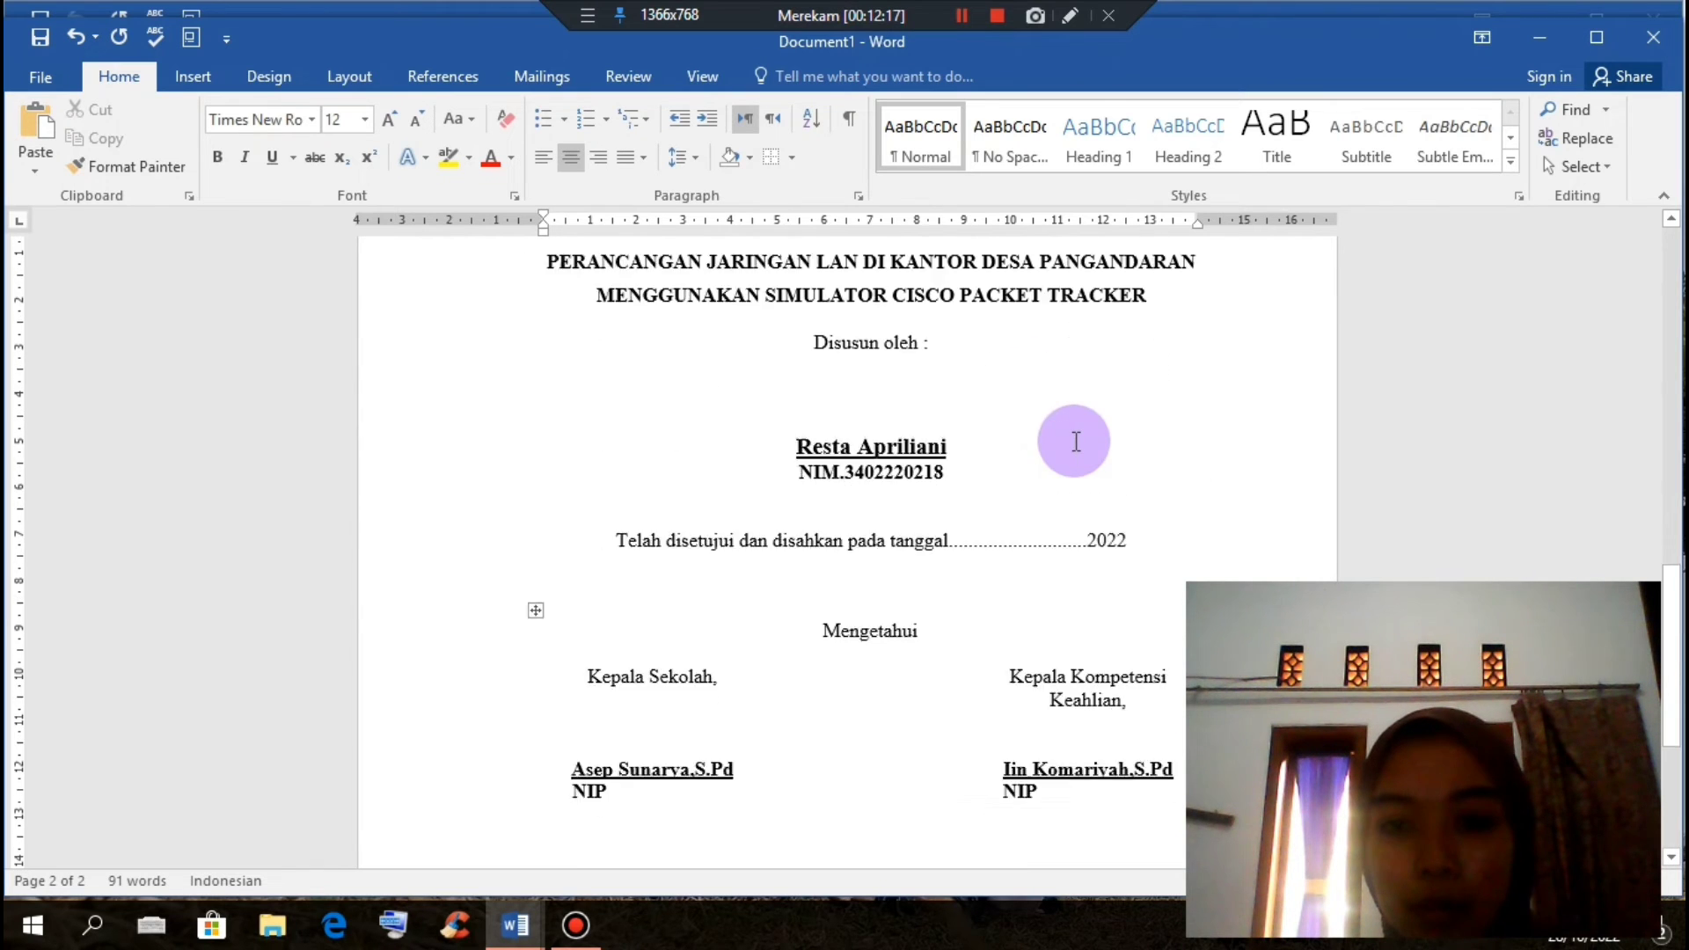
scroll(1075, 441, "down", 9)
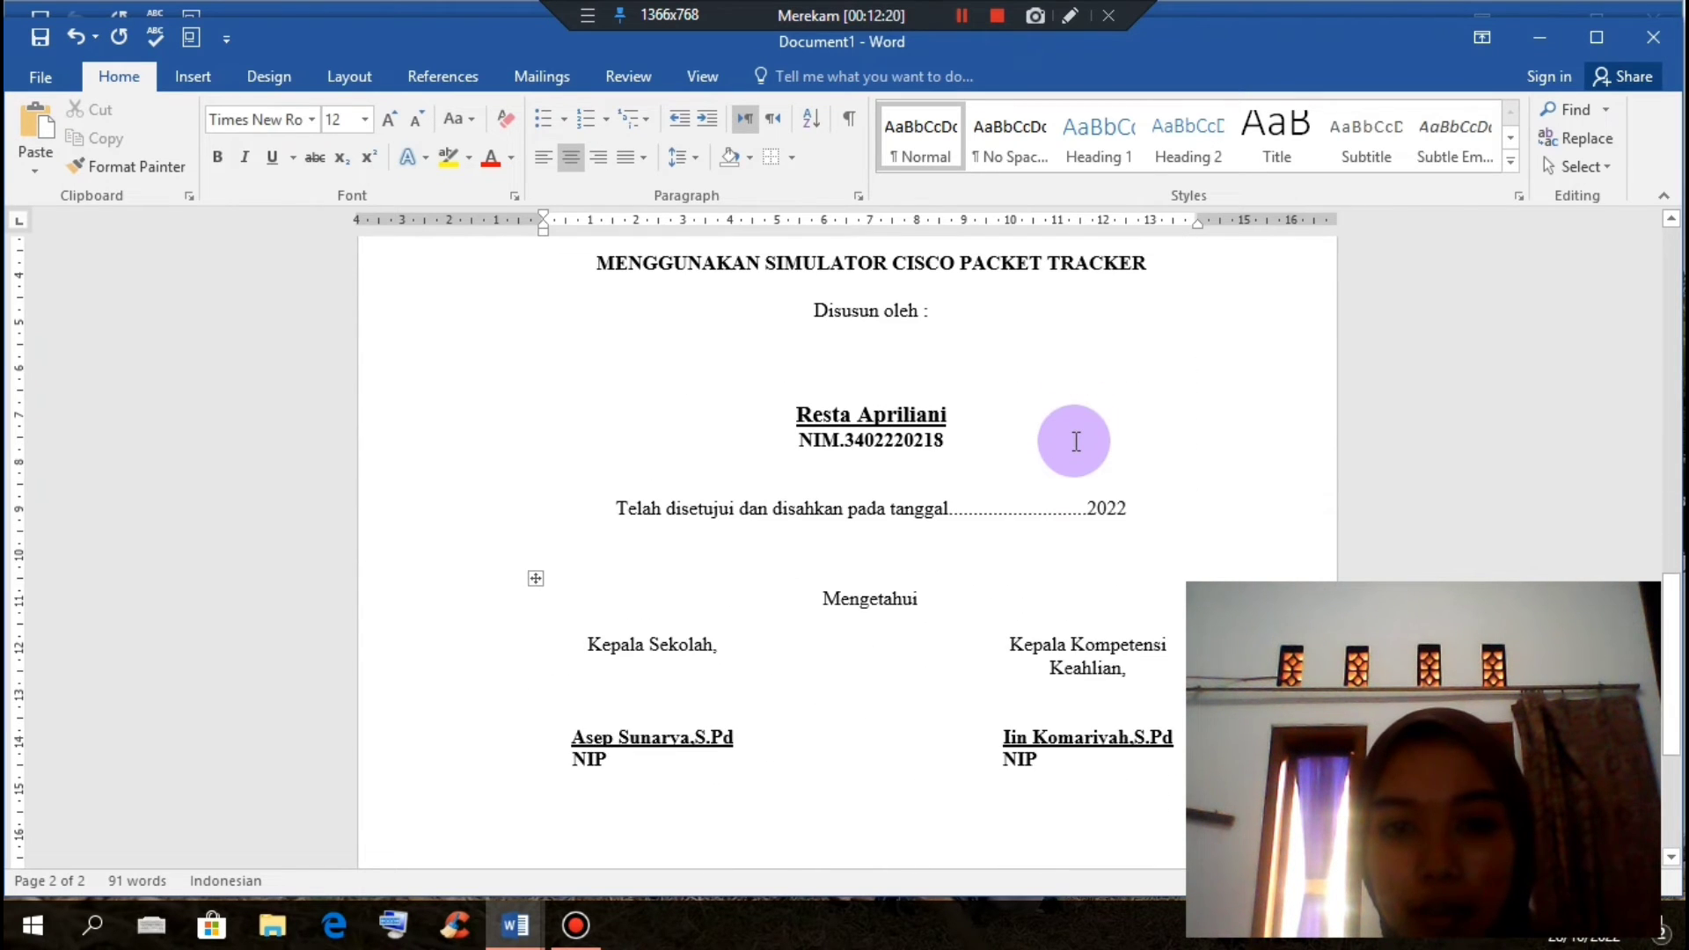
scroll(1075, 442, "down", 5)
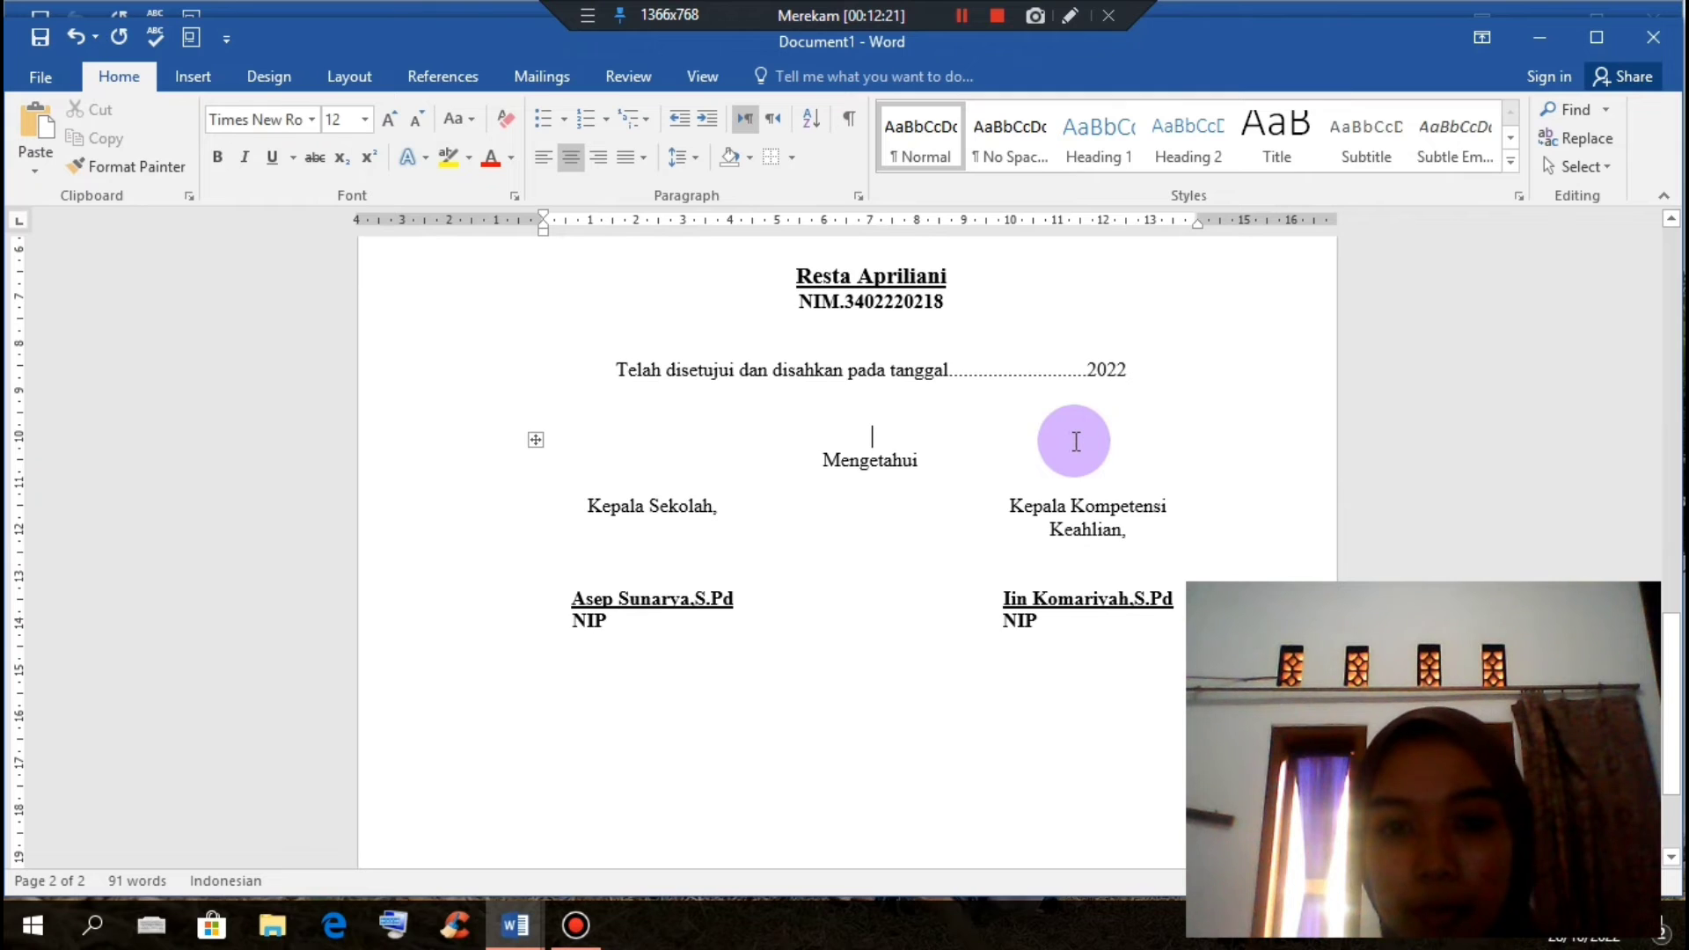
left_click(940, 554)
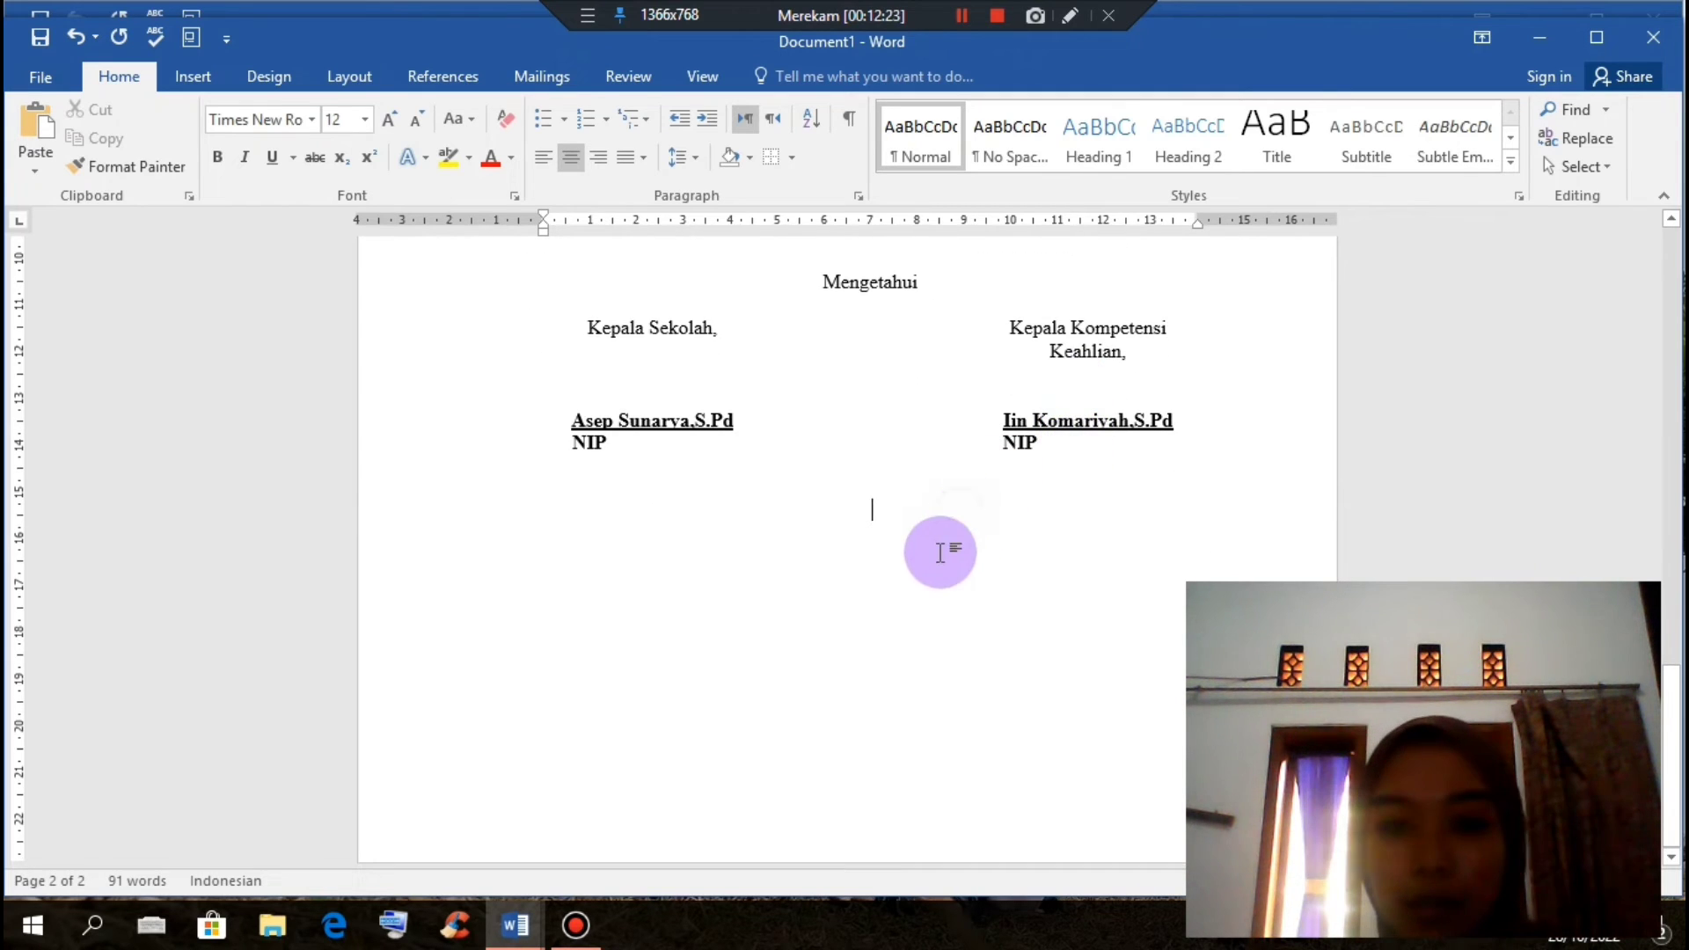
Step: Add lines until page 3 begins, type a bold DAFTAR ISI heading, and begin a new line
key("Return")
key("Return")
key("Return")
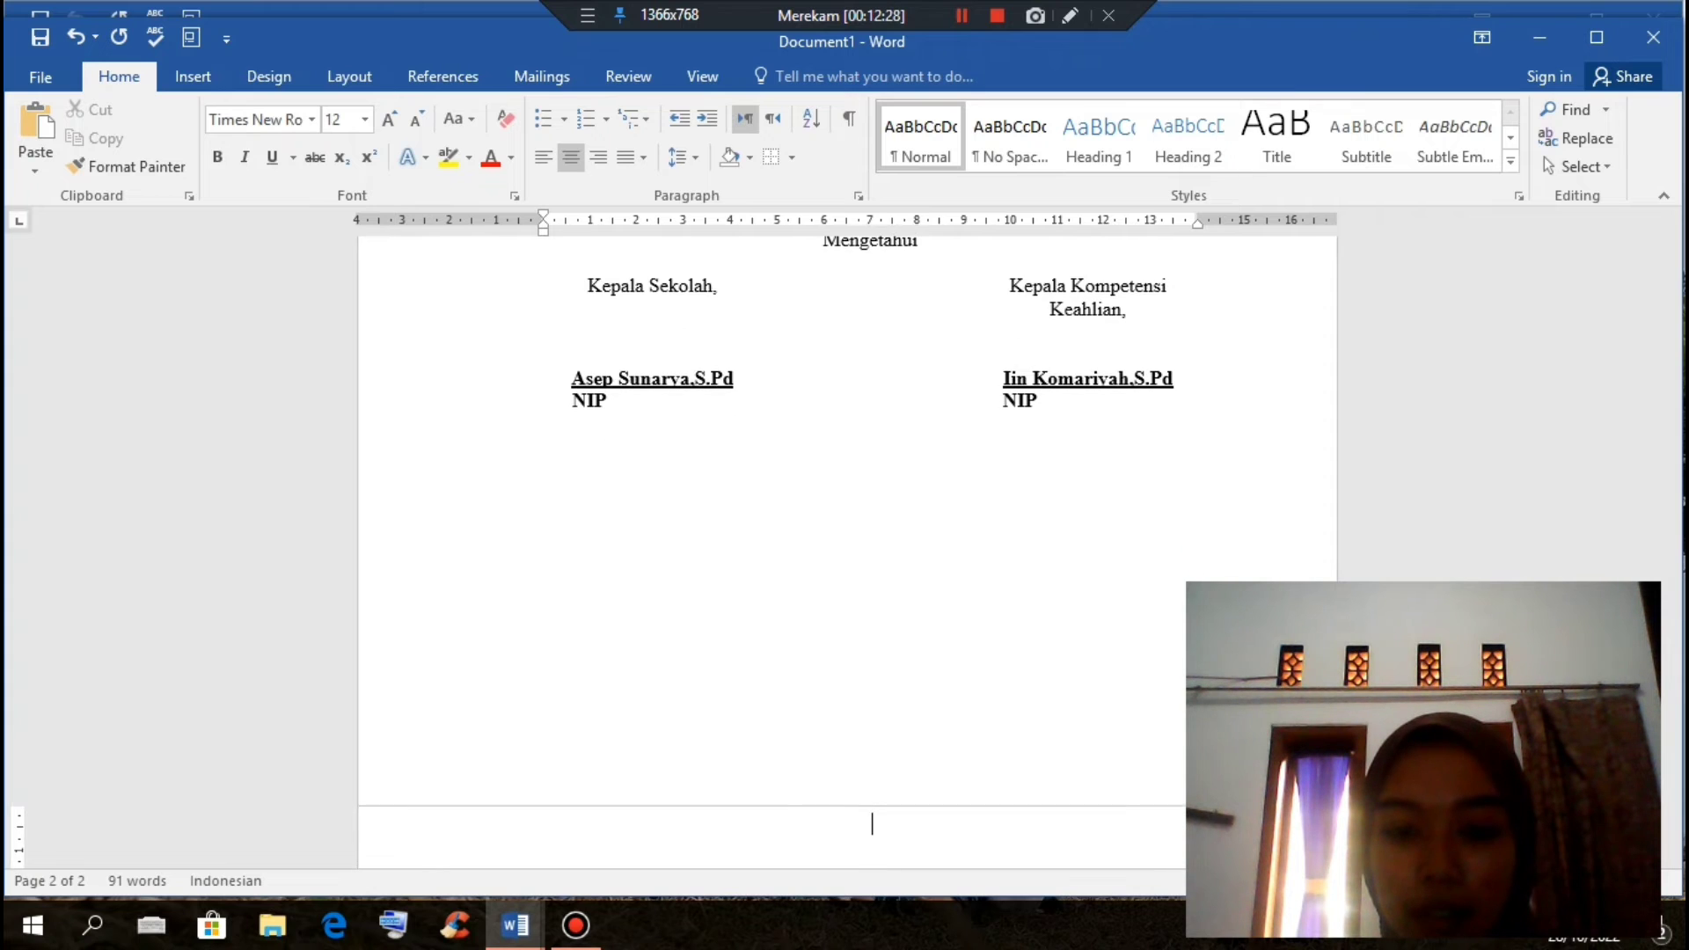
key("Return")
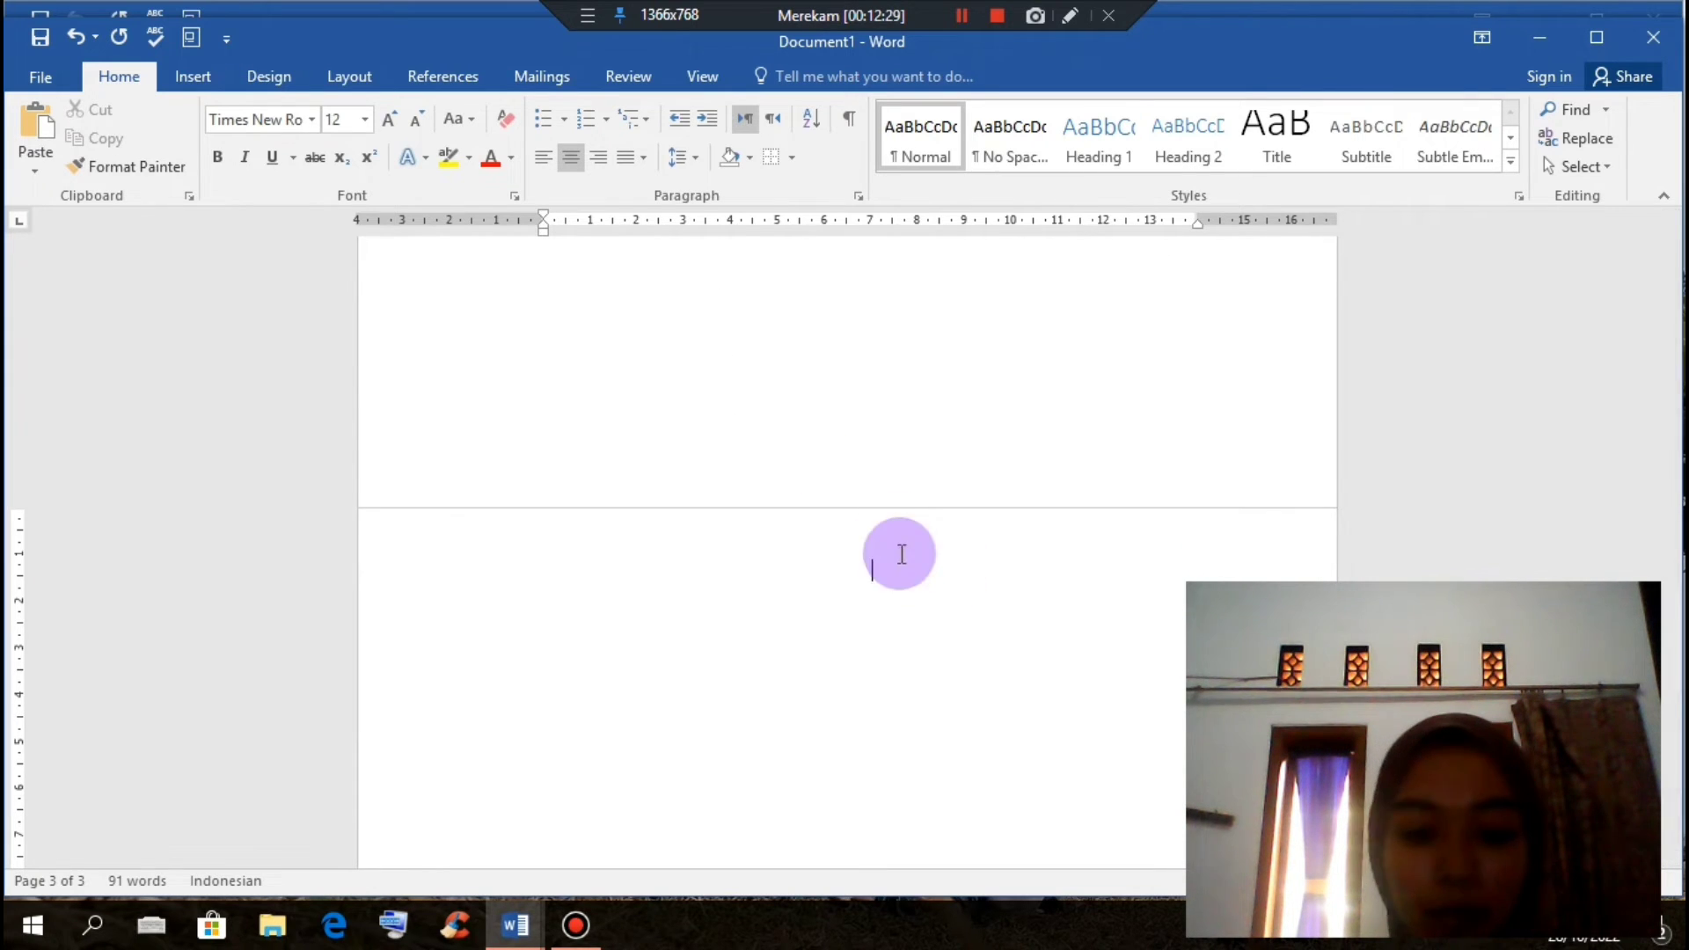
type("DAFTAR ISI")
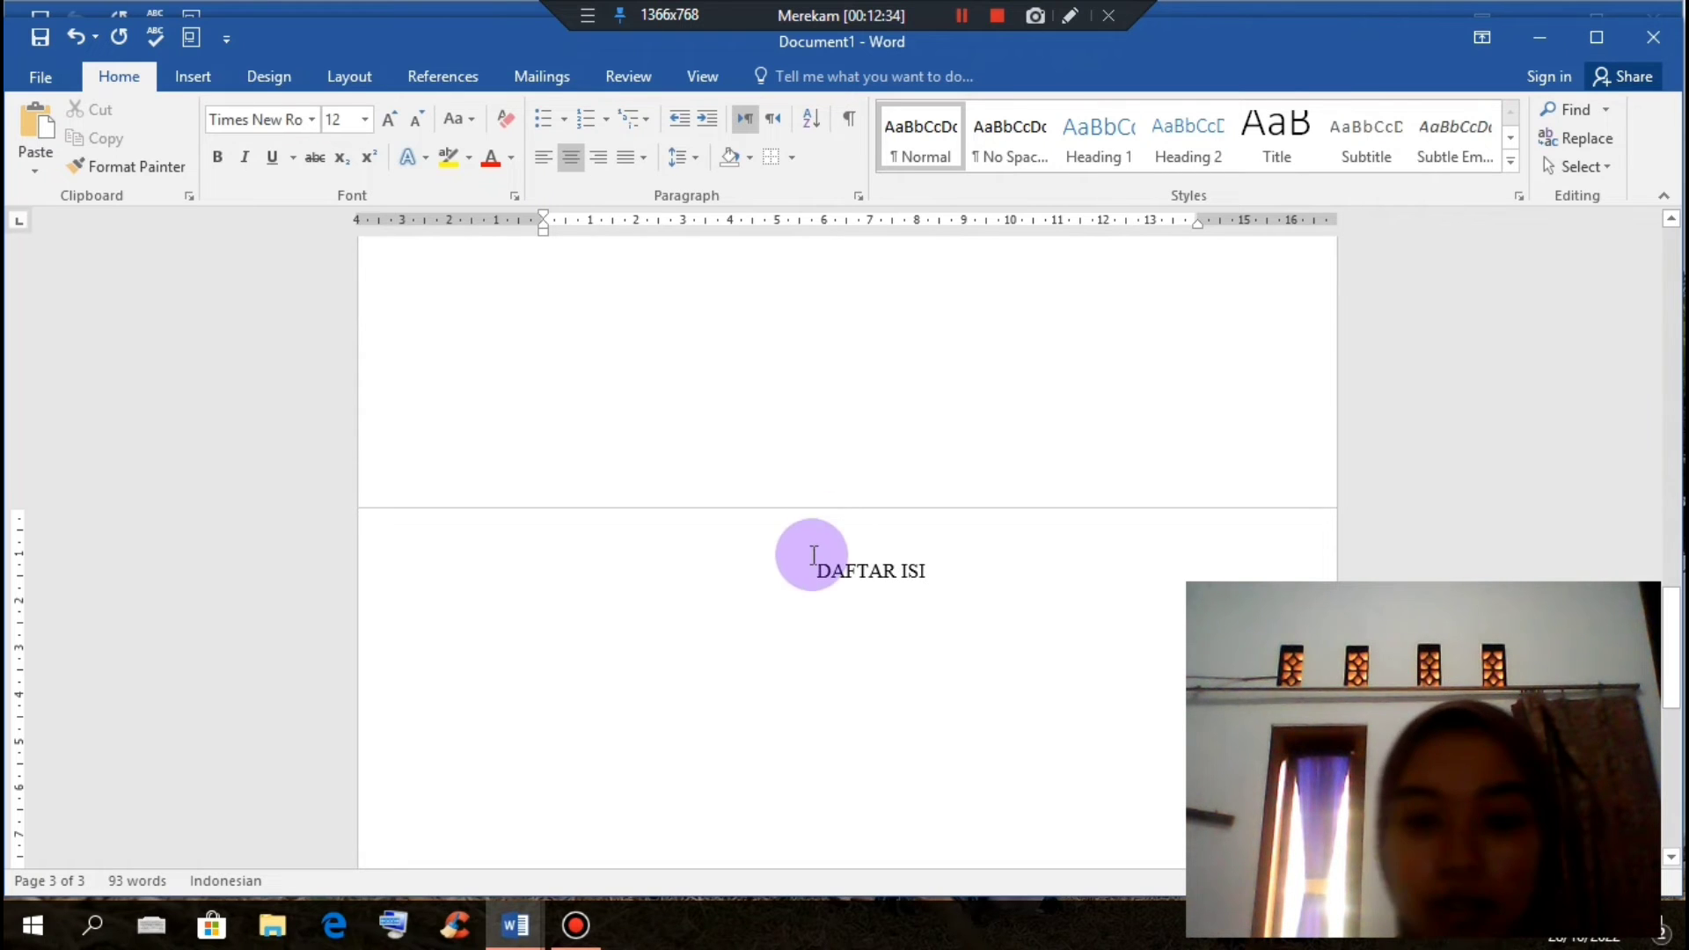
left_click_drag(906, 583, 926, 583)
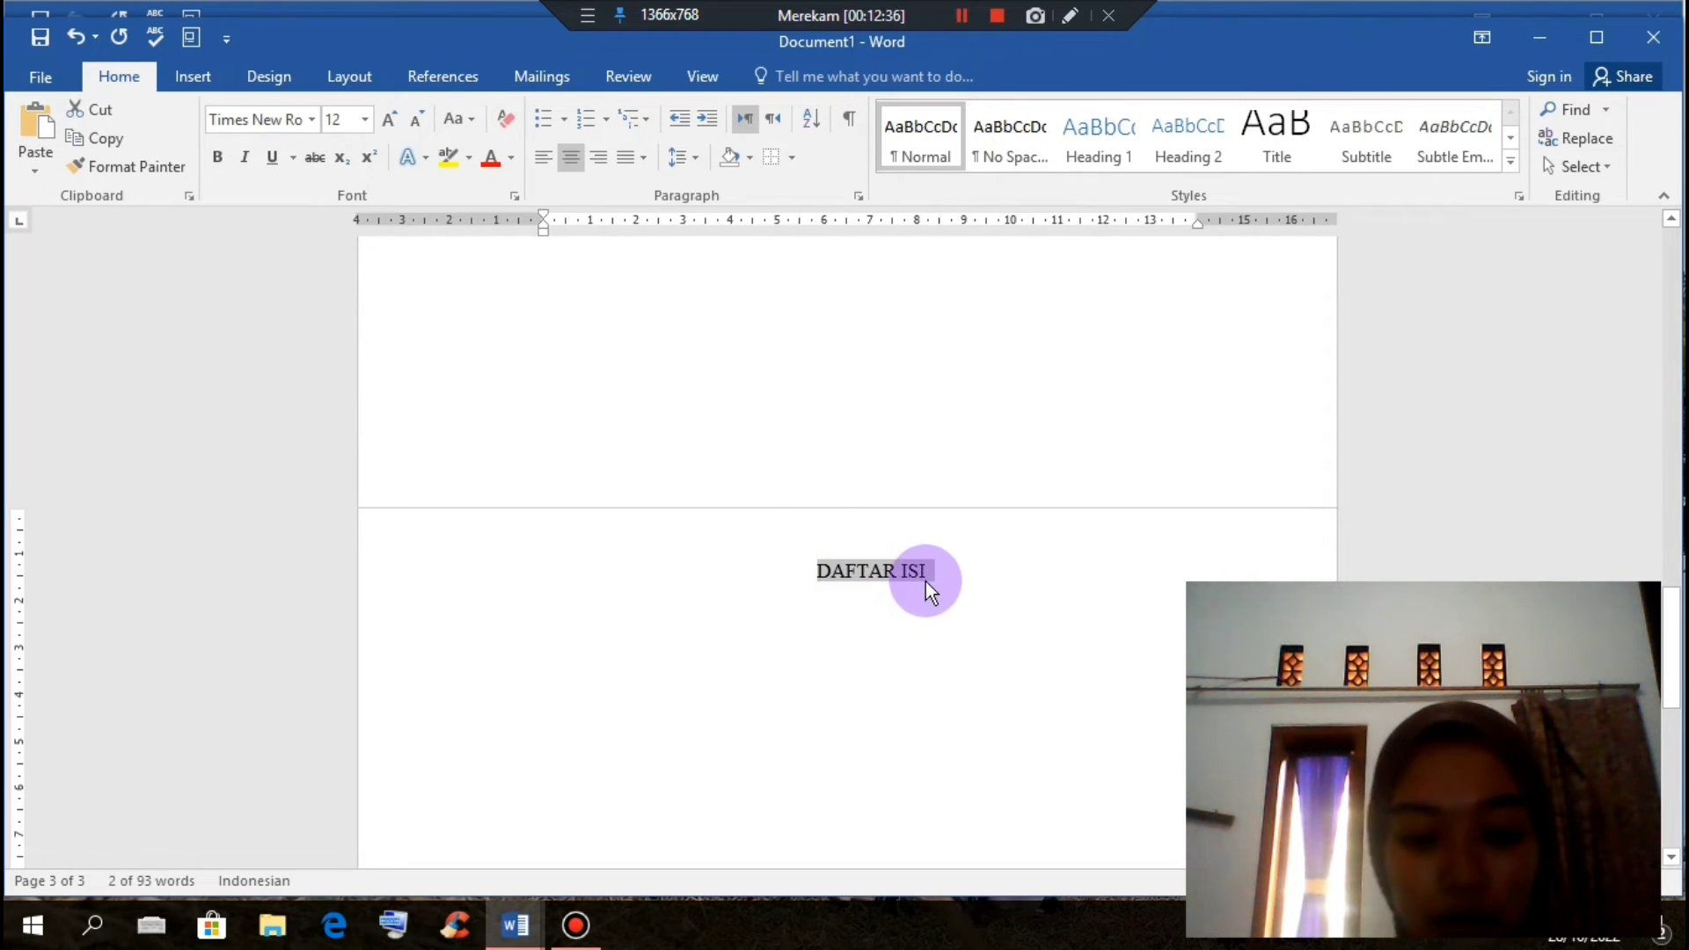
key("ctrl+b")
left_click(970, 599)
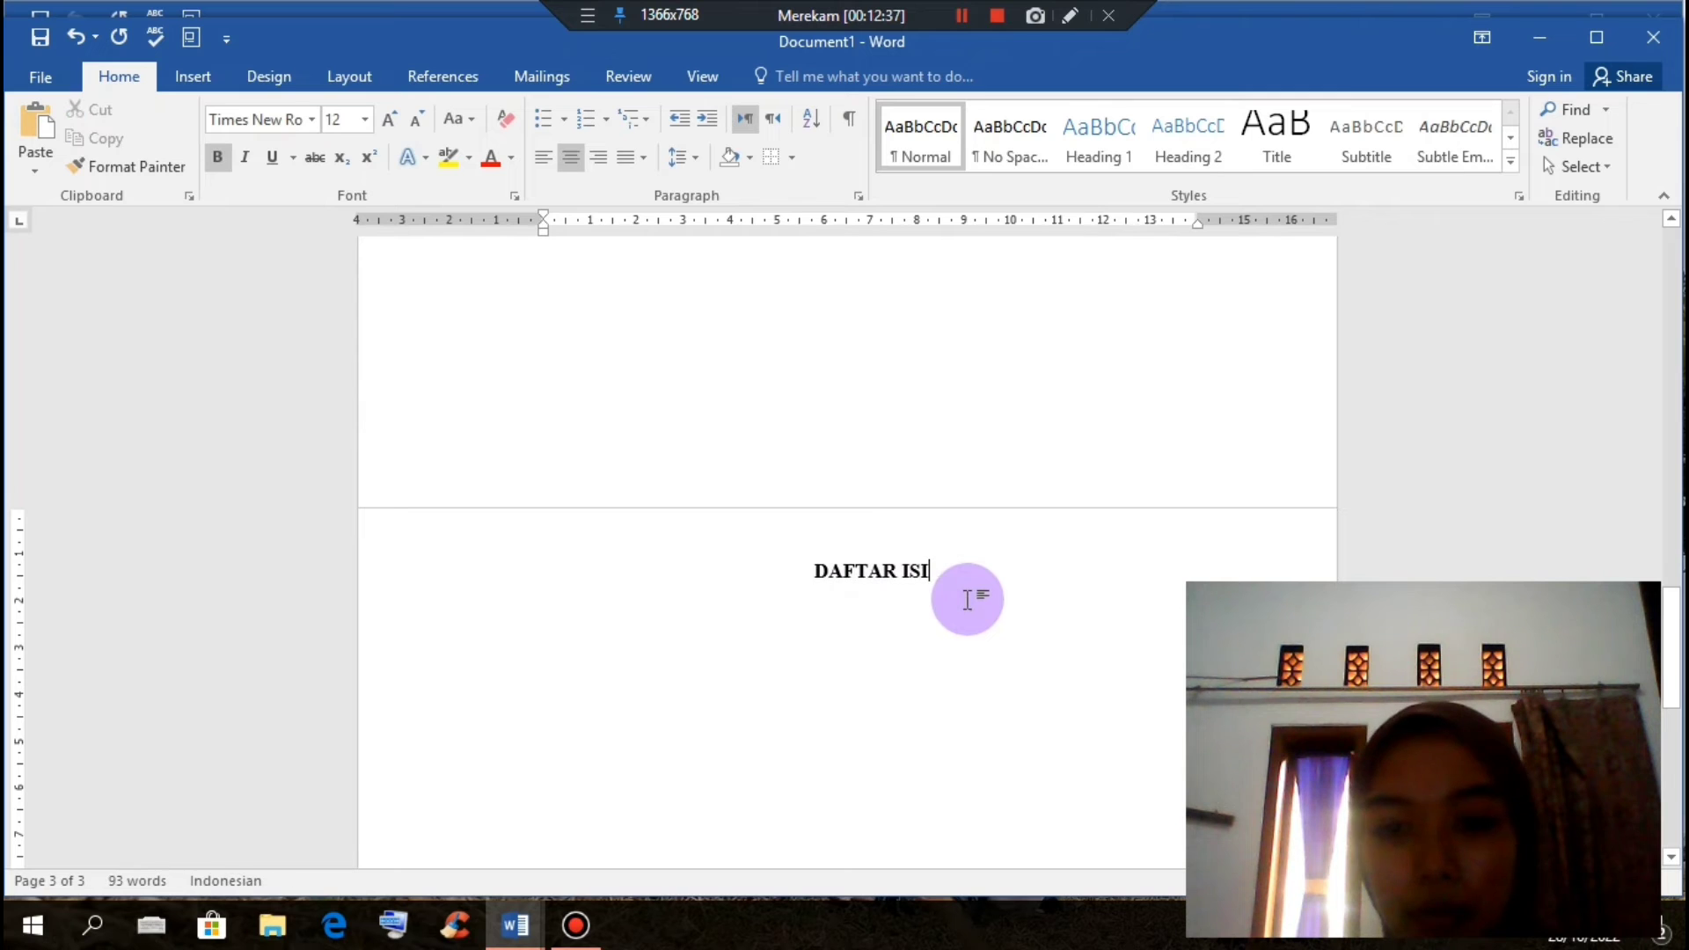
key("Return")
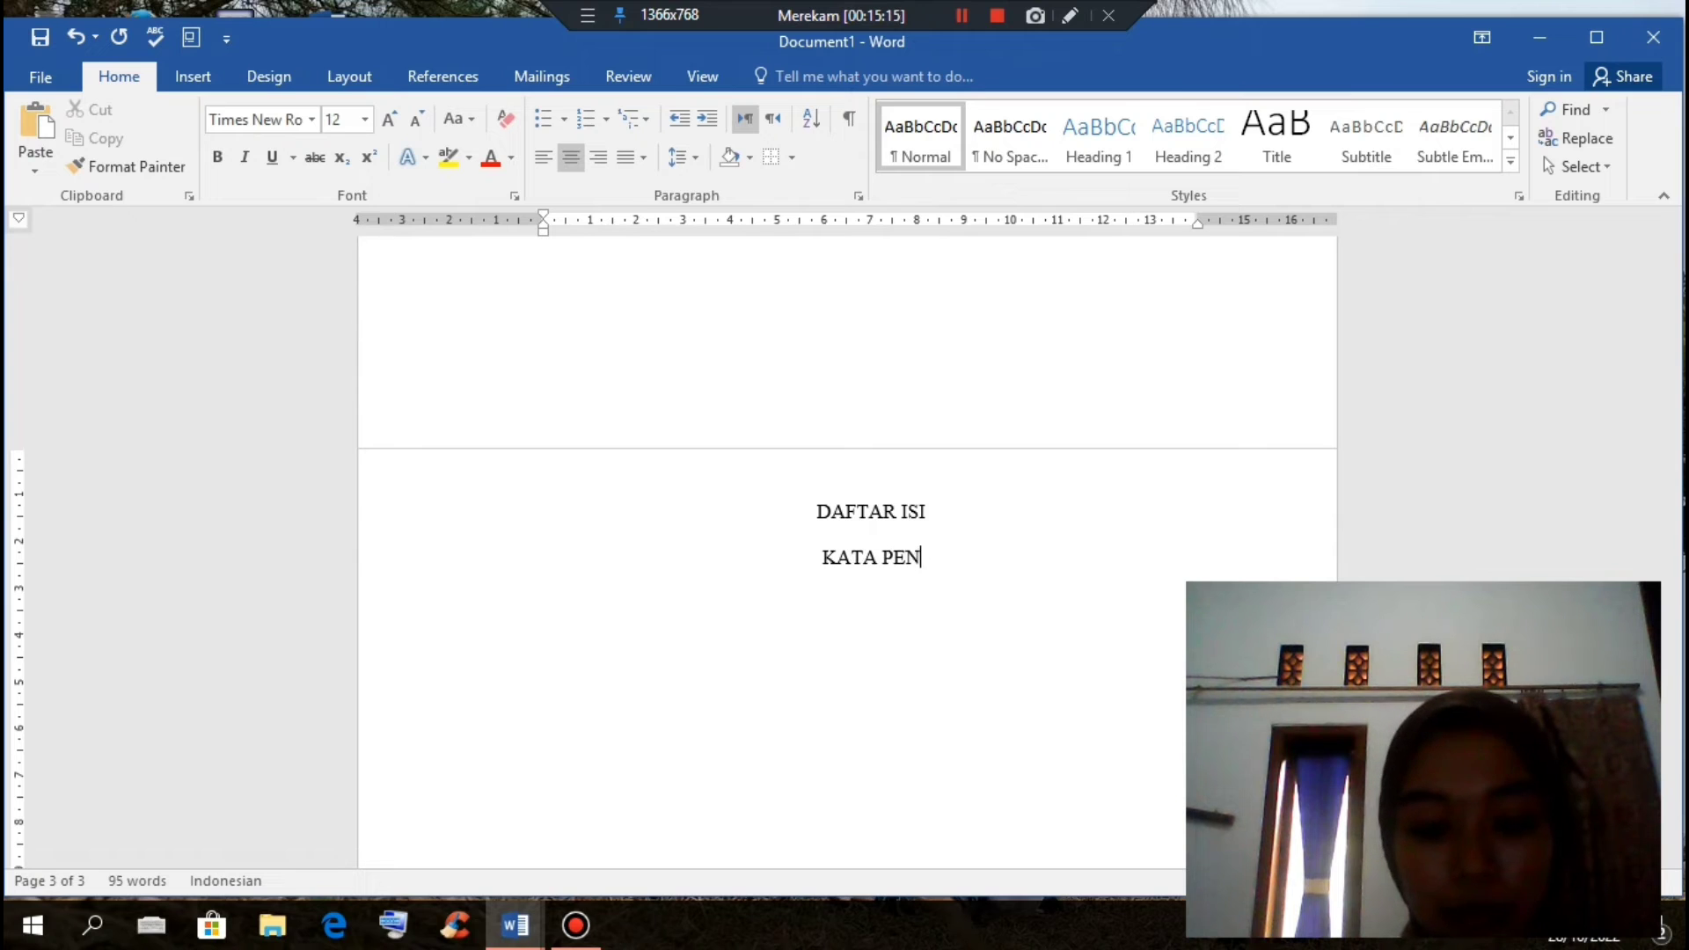
Step: Type KATA PENGANTAR, CURICULUM VITAE, LEMBAR PENGESAHAN and BAB 1 on separate lines under DAFTAR ISI
type("GANTAR C")
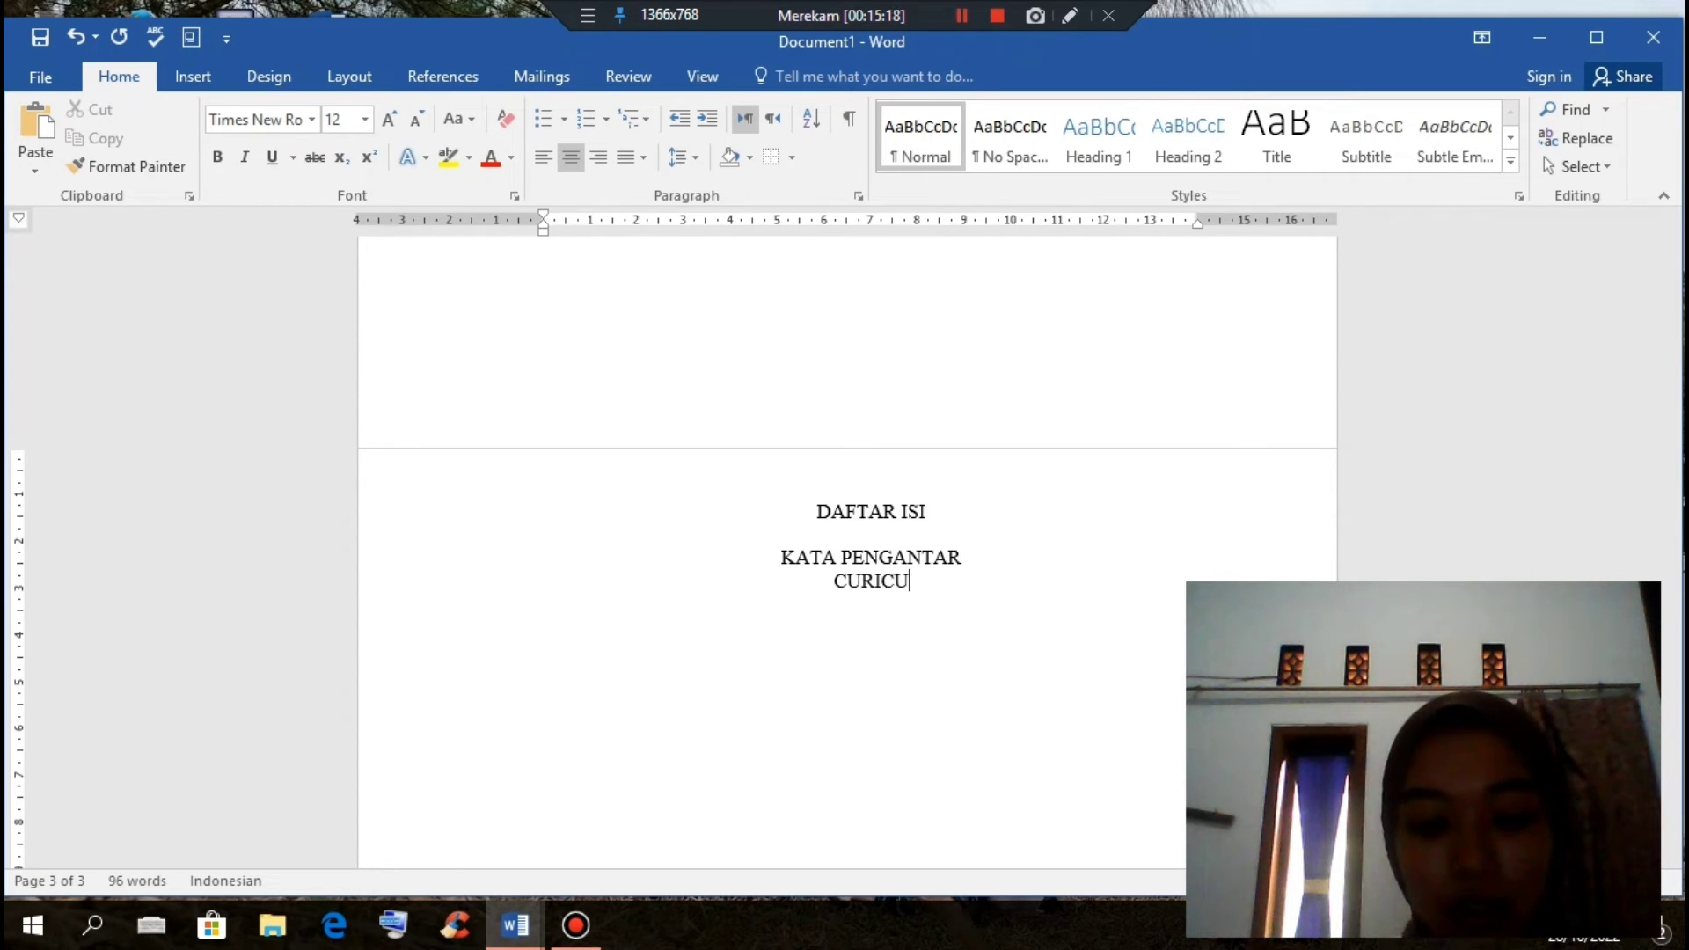
type("URICULUM VITAE")
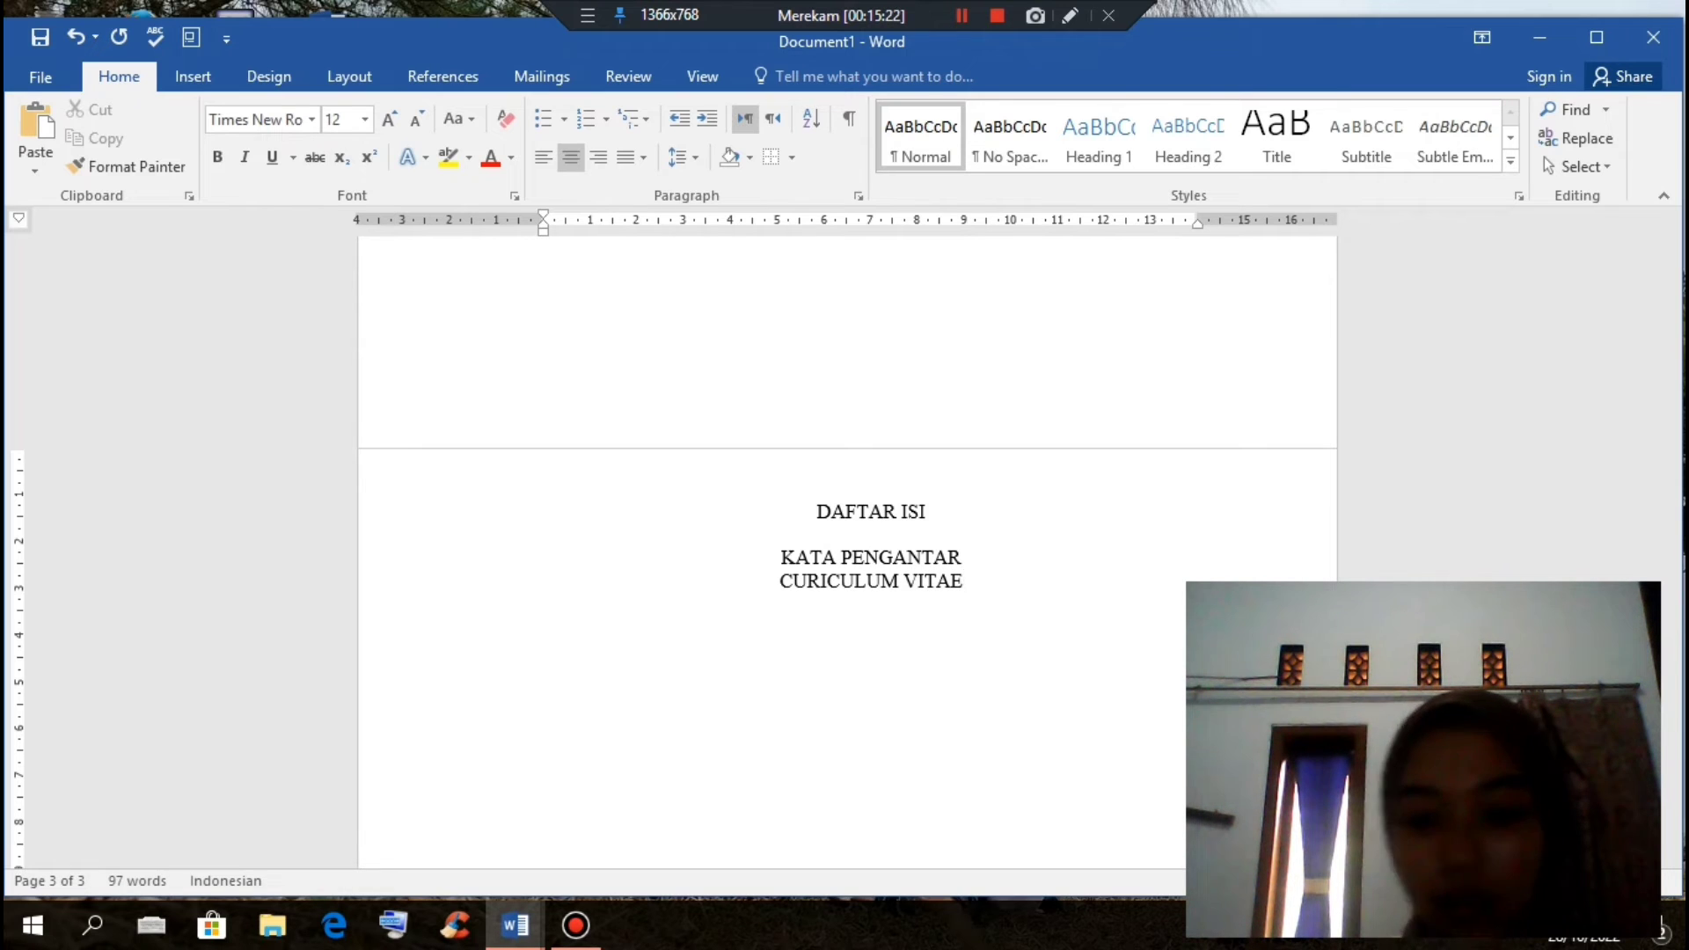
key("Return")
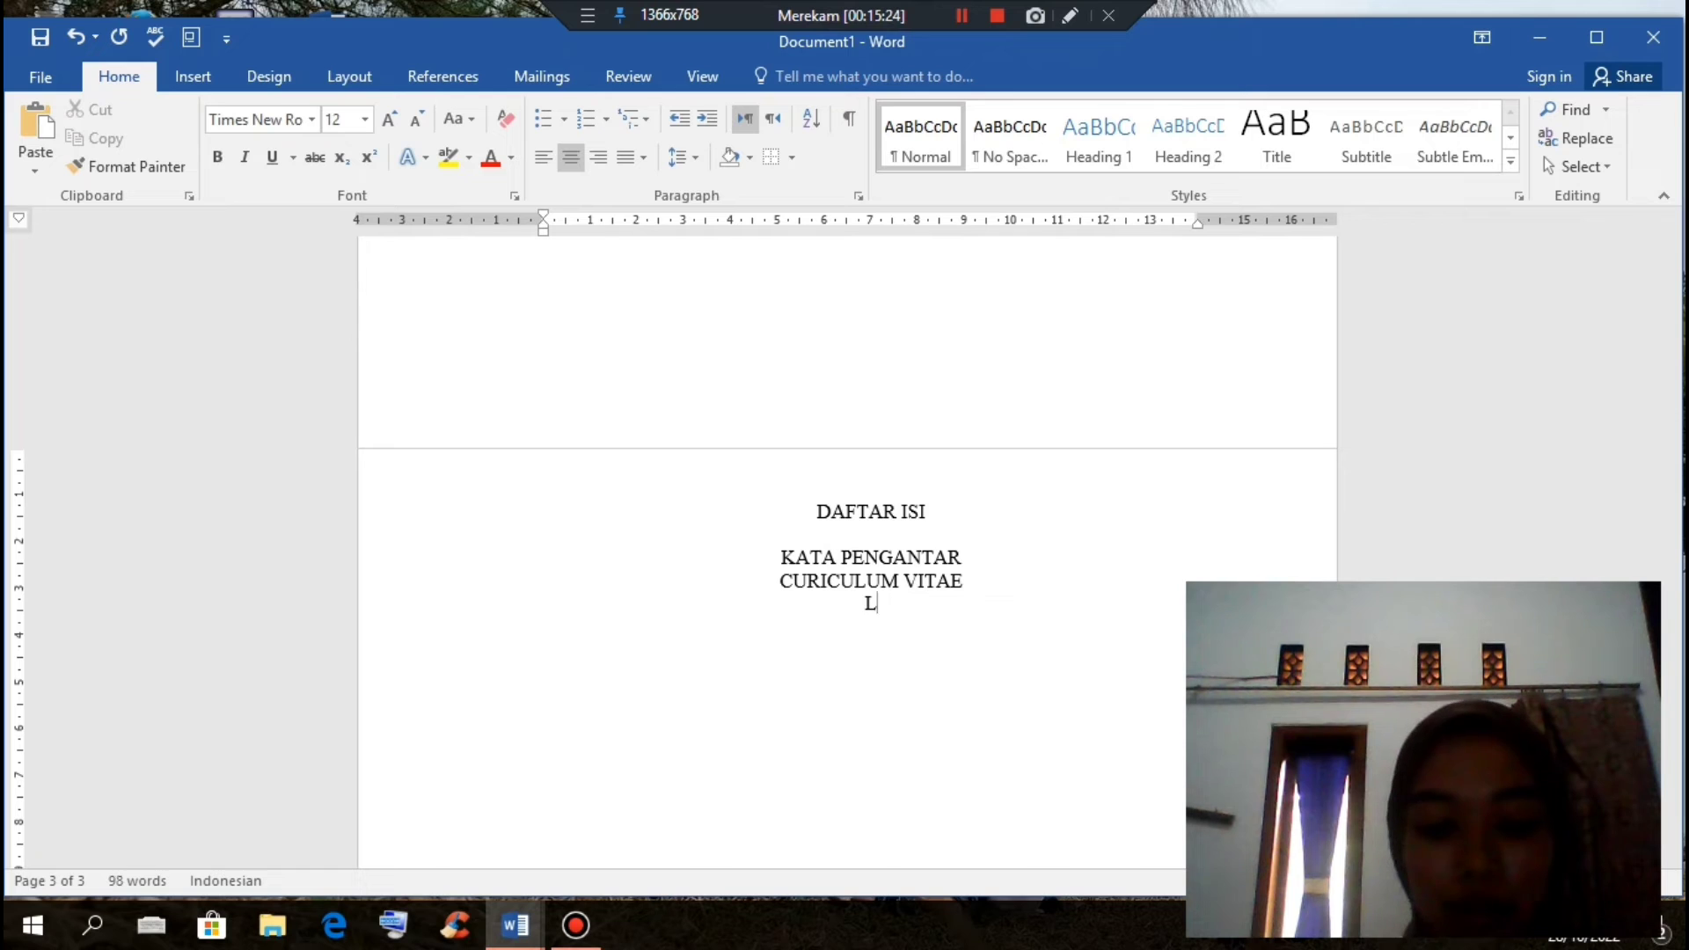
type("LEMBAR PE")
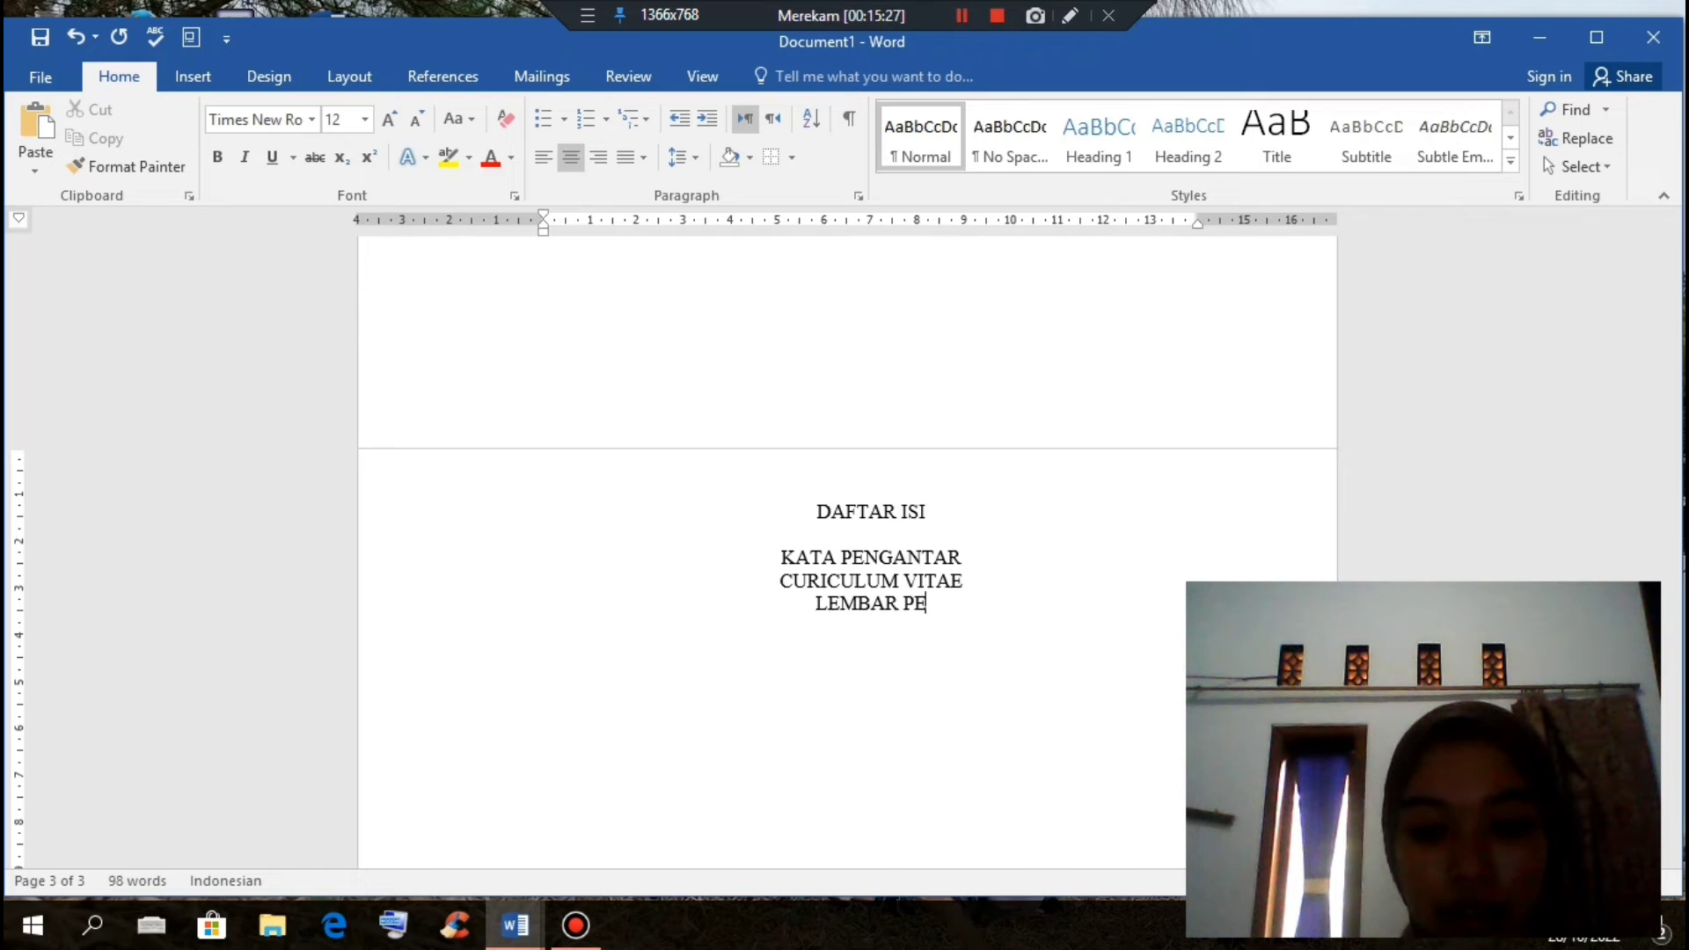
type("NGESAHAN")
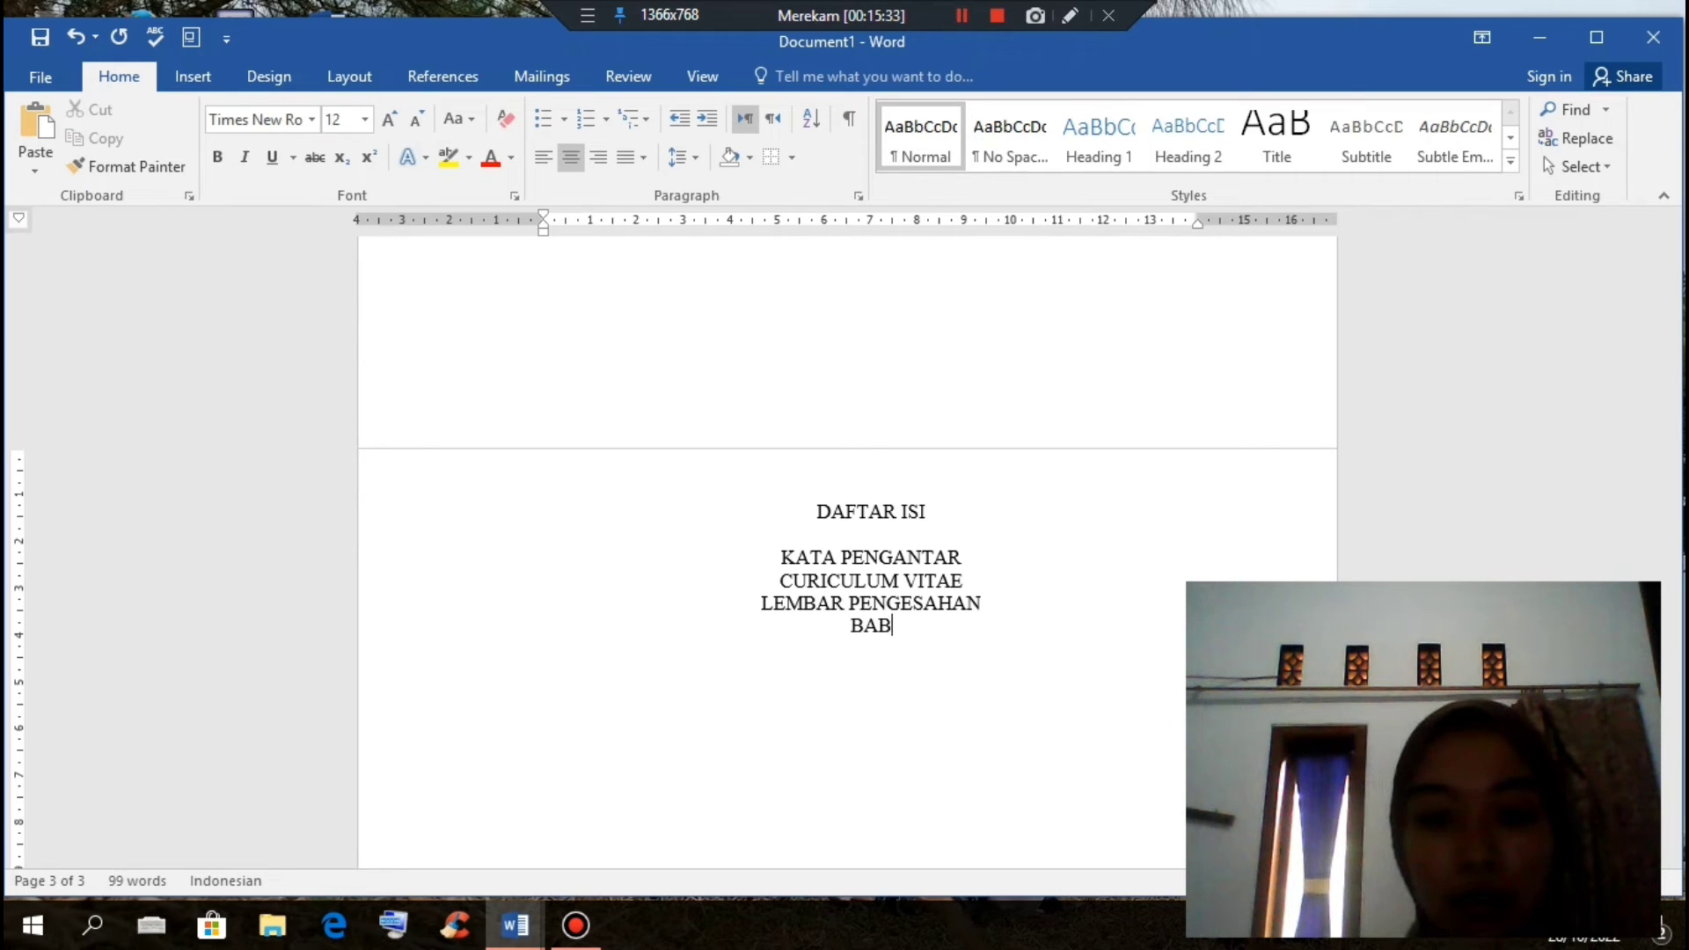
type("1")
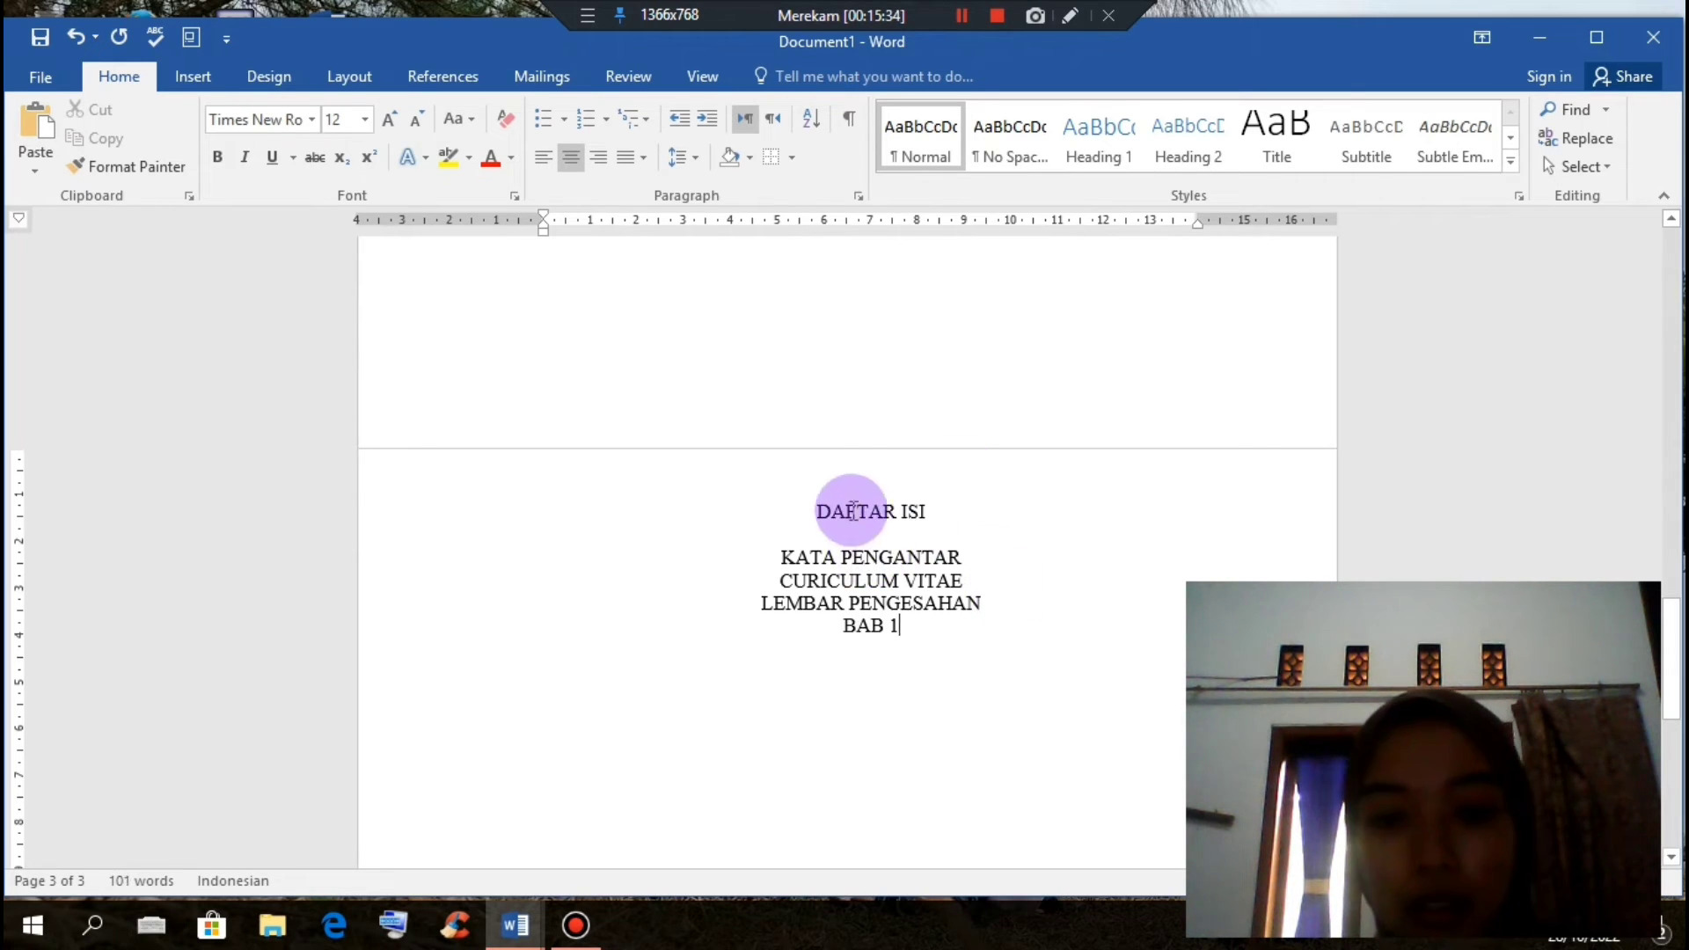
left_click_drag(818, 514, 941, 512)
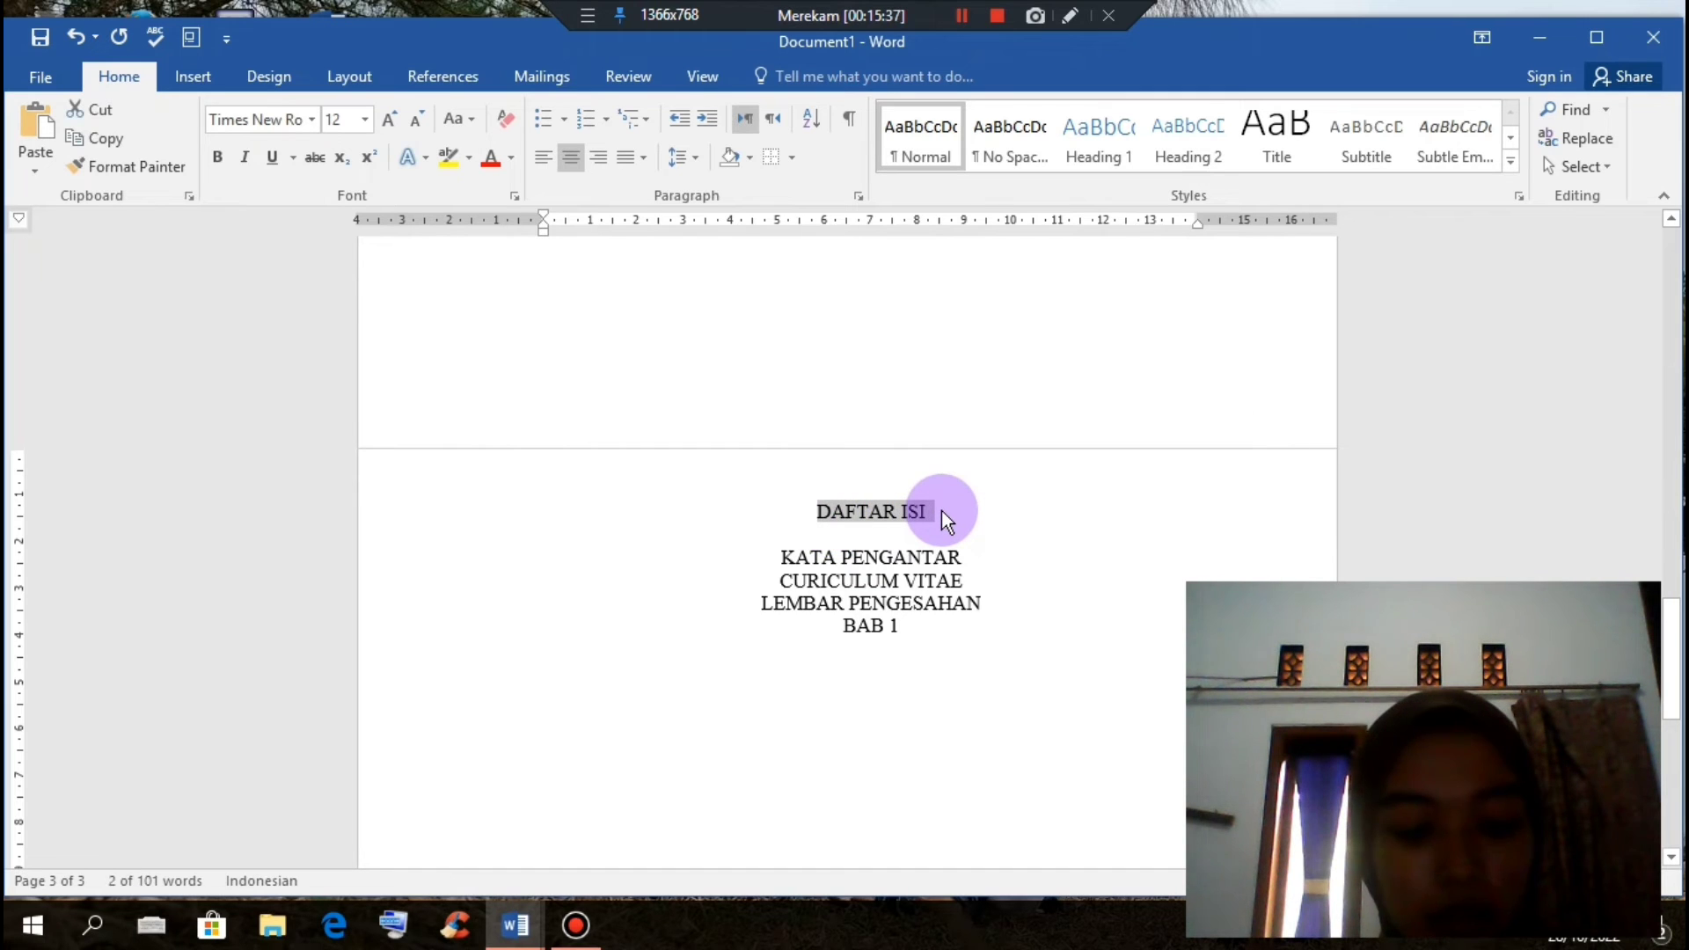
Step: Bold DAFTAR ISI and left-align the four contents entries with 1.5 line spacing
key("ctrl+b")
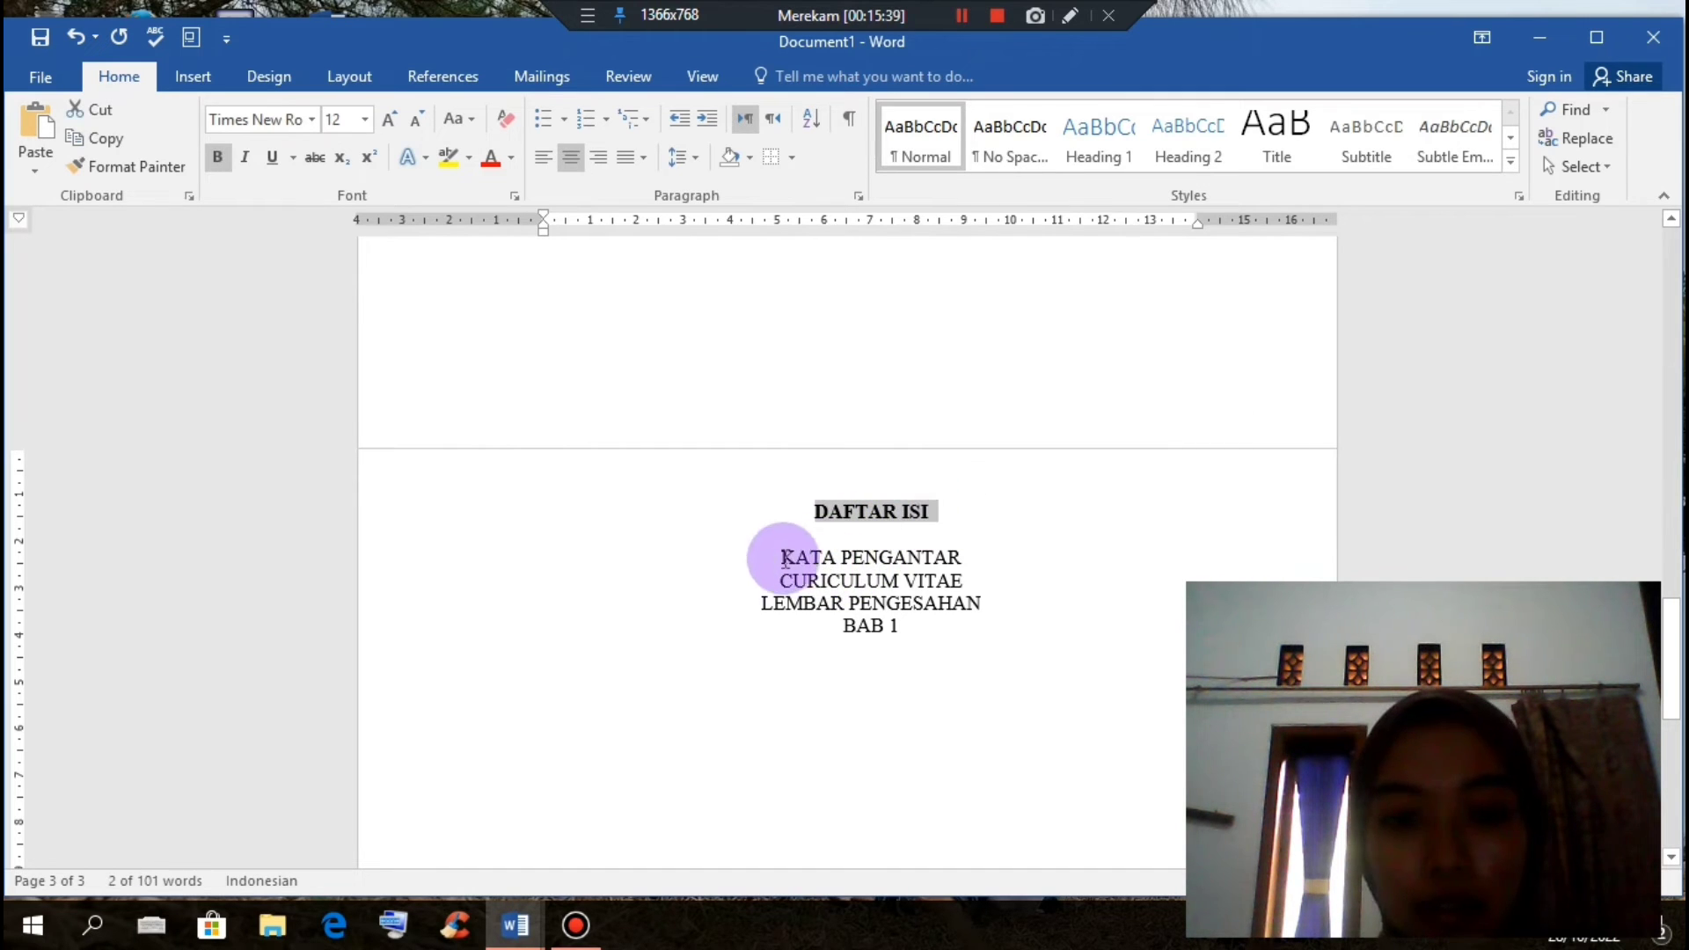
left_click_drag(776, 558, 995, 679)
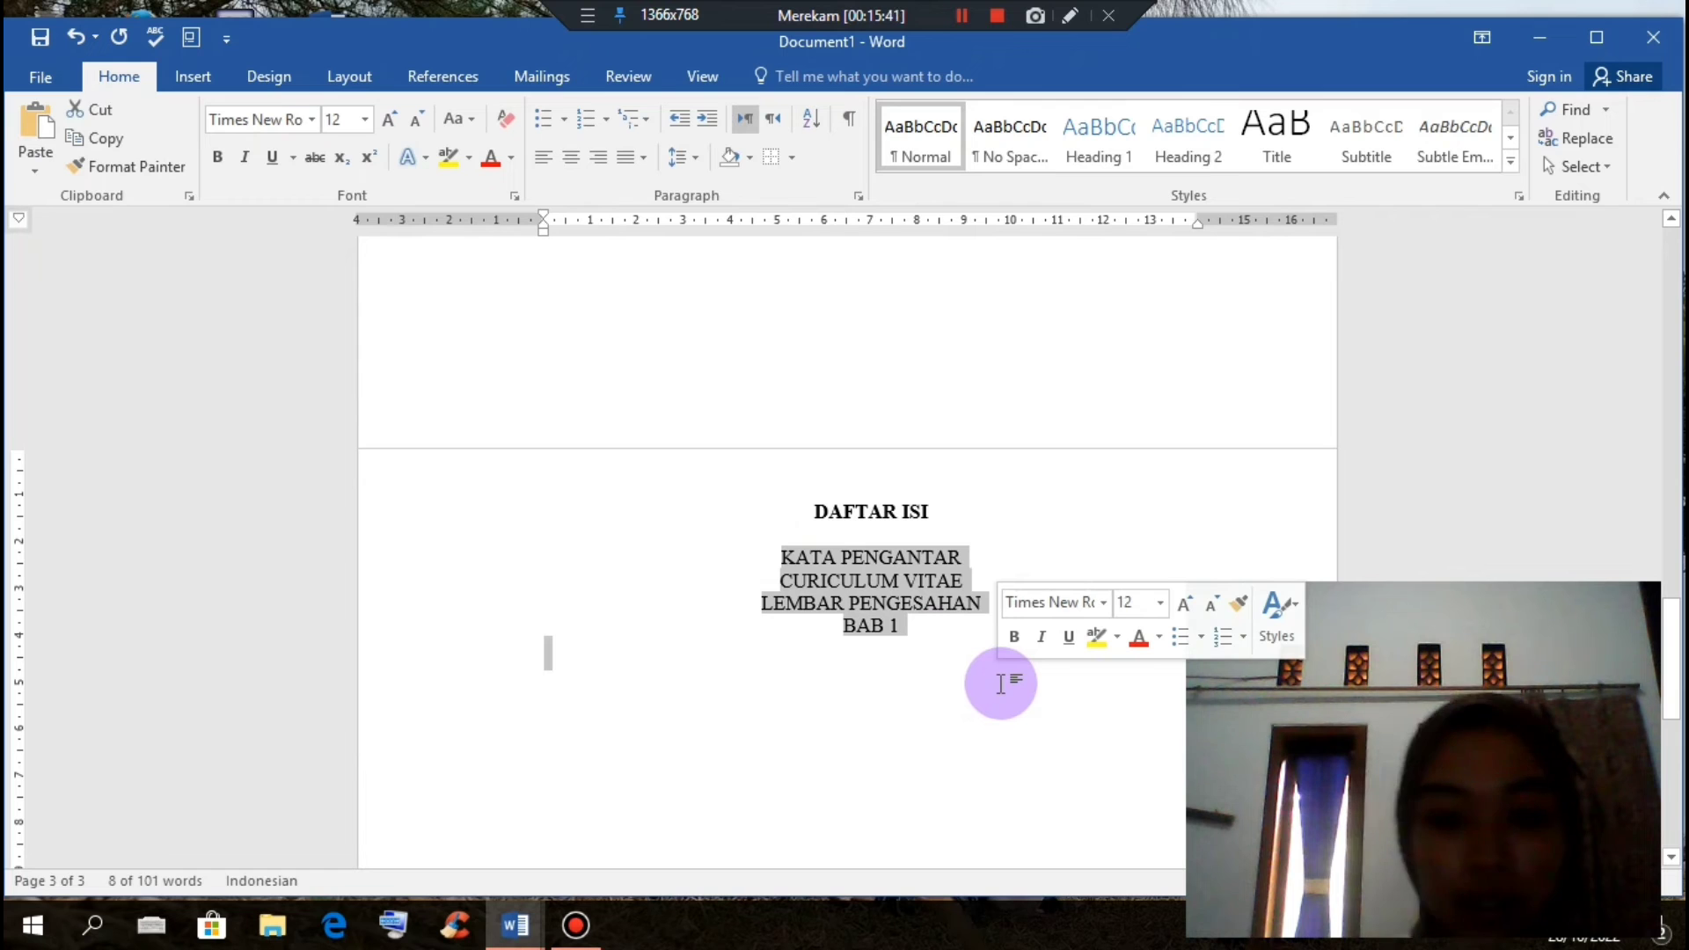
key("ctrl+l")
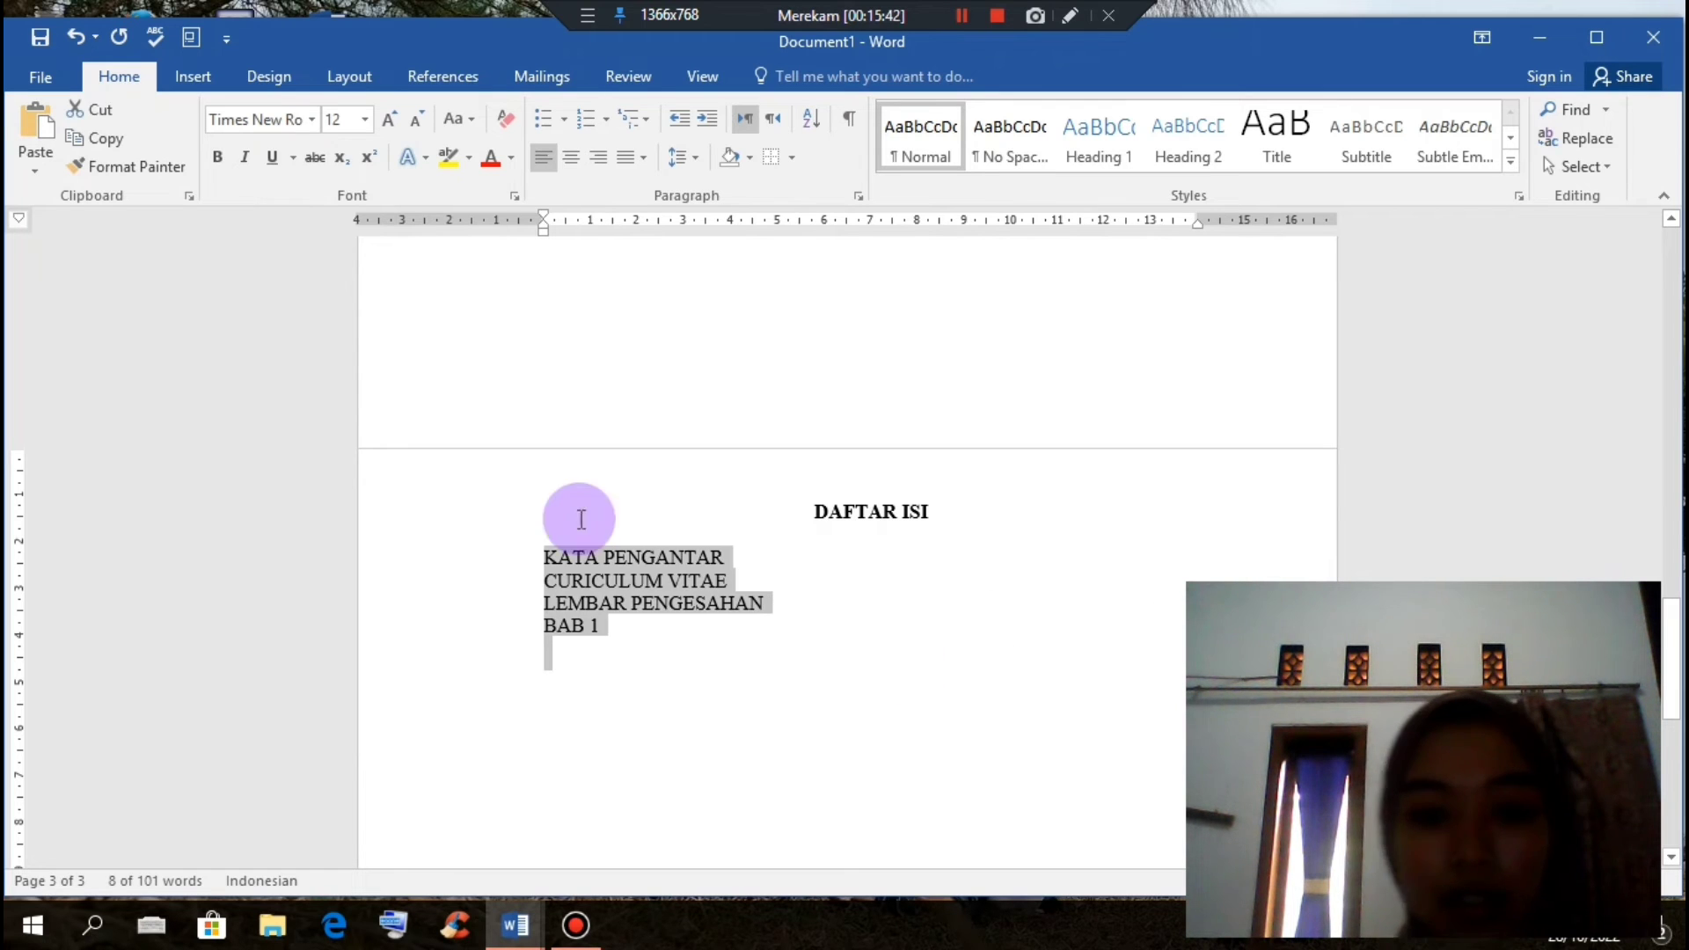
left_click(683, 158)
left_click(704, 242)
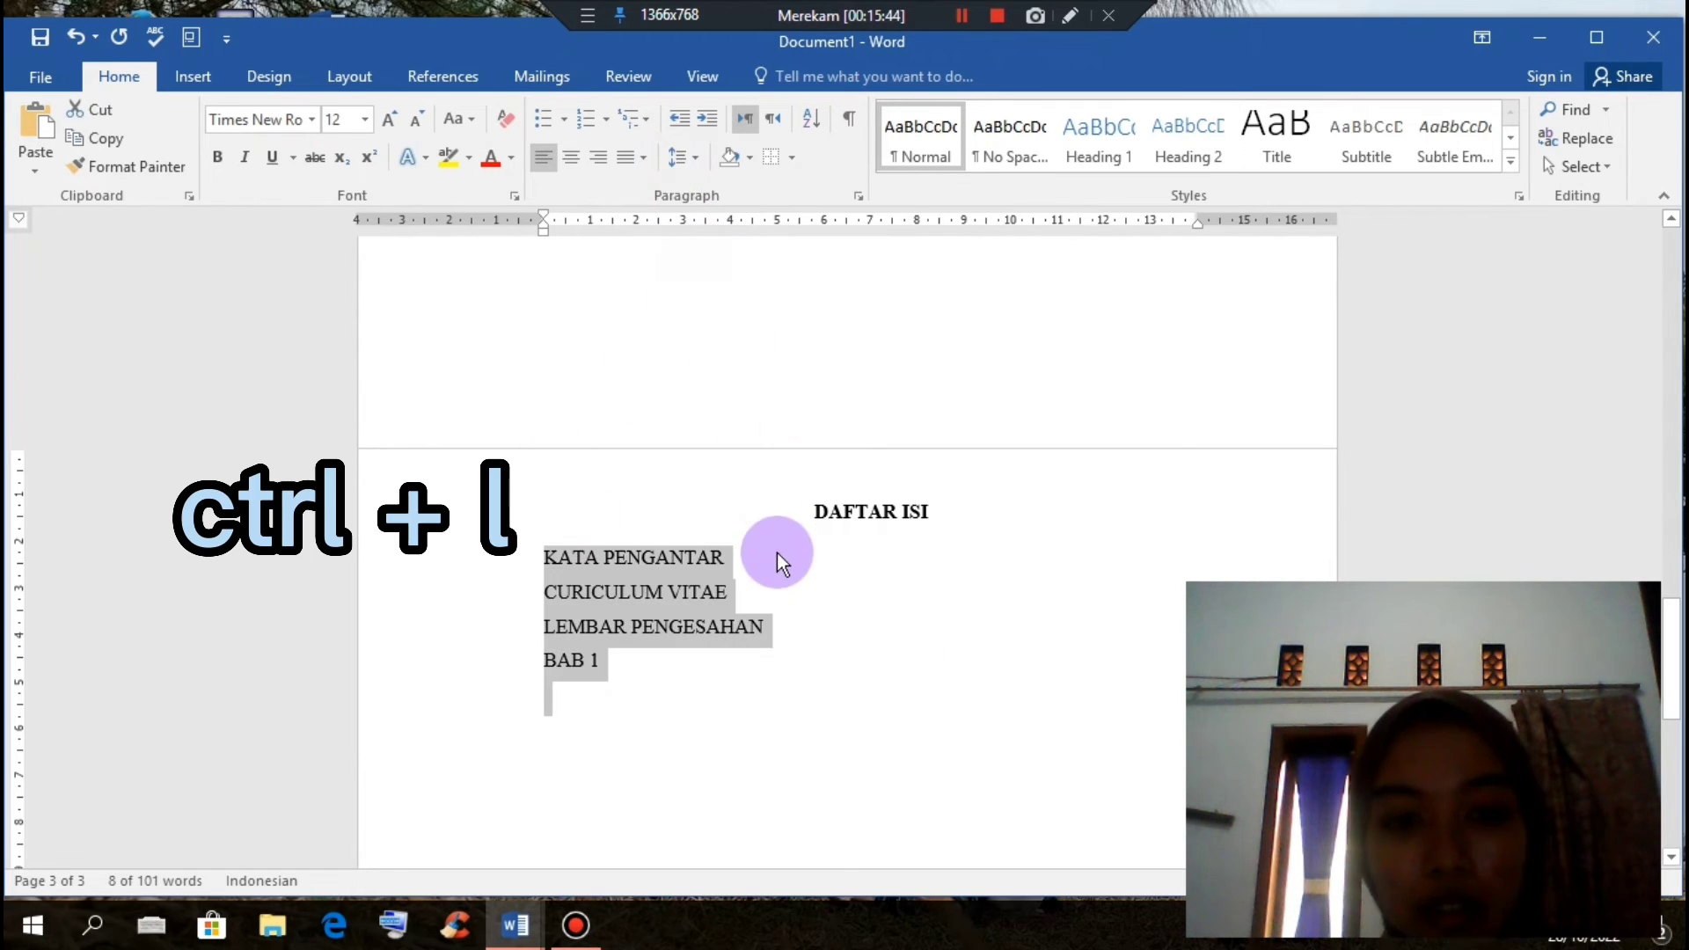
left_click(791, 552)
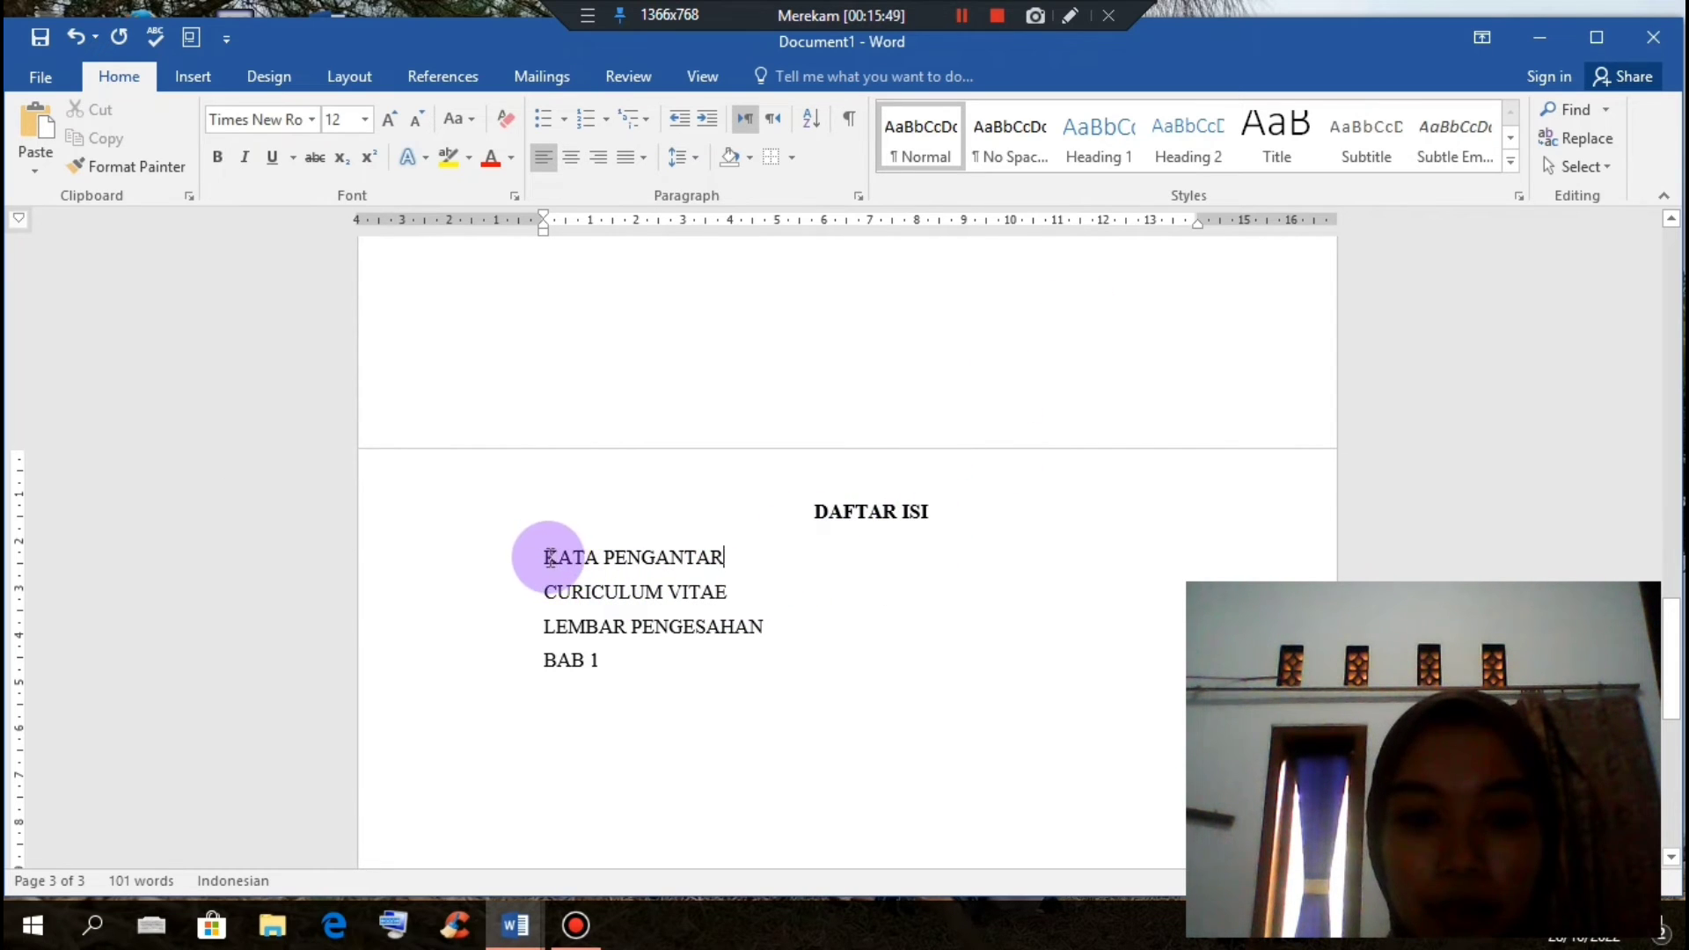
left_click_drag(543, 557, 664, 687)
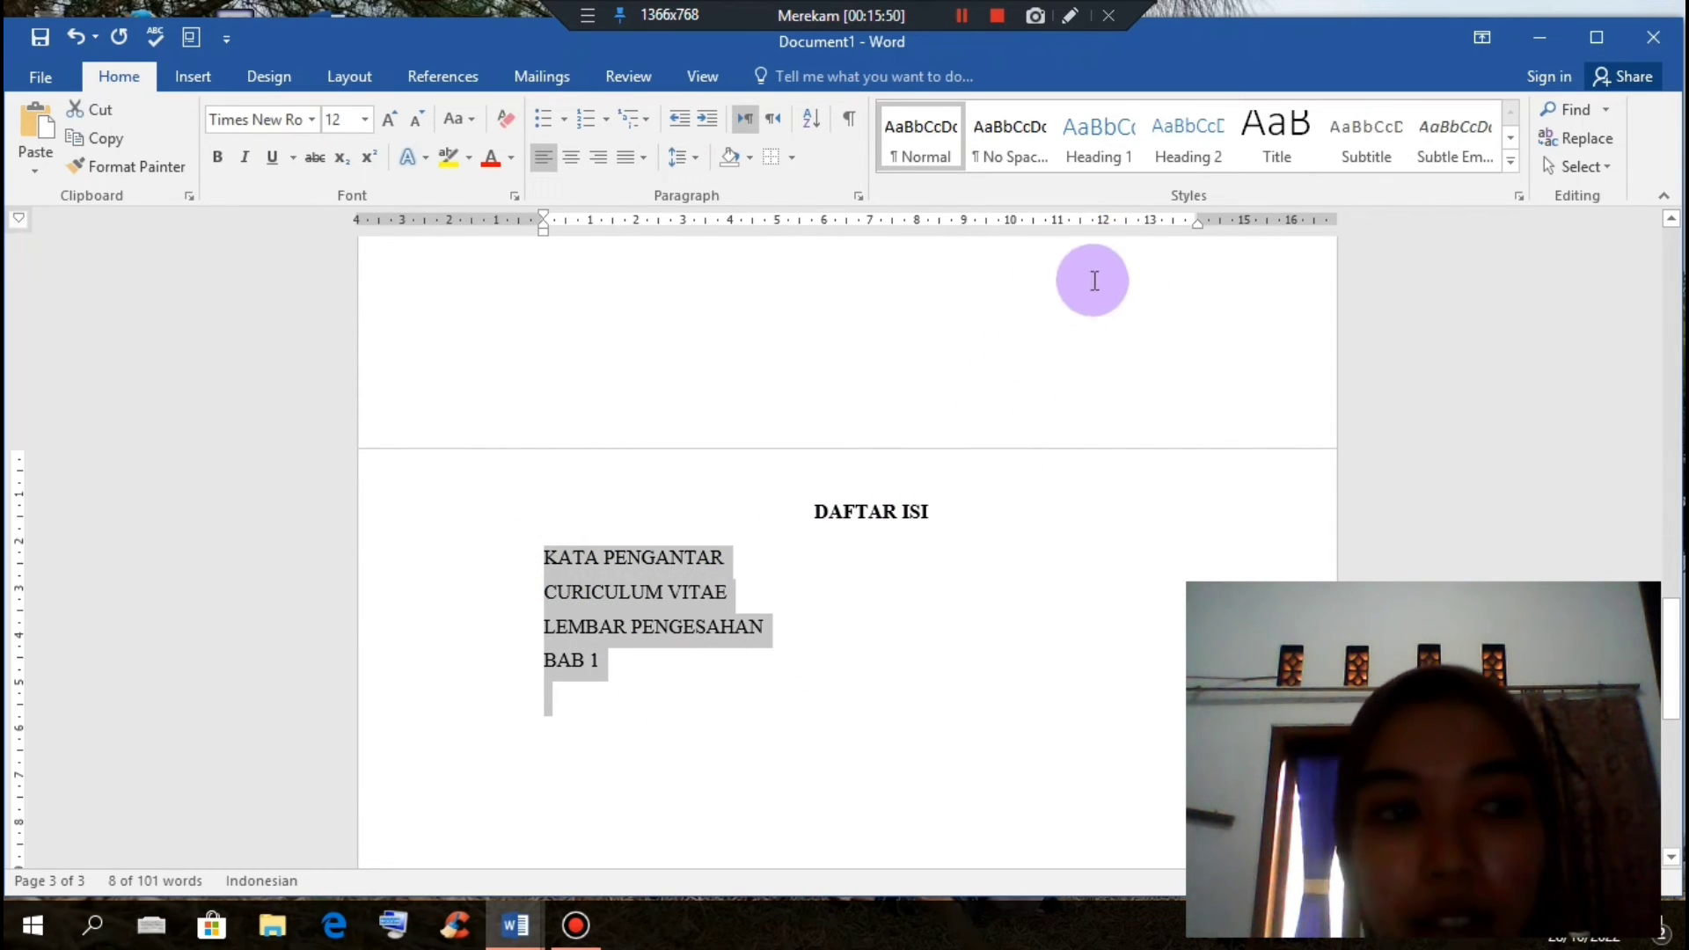
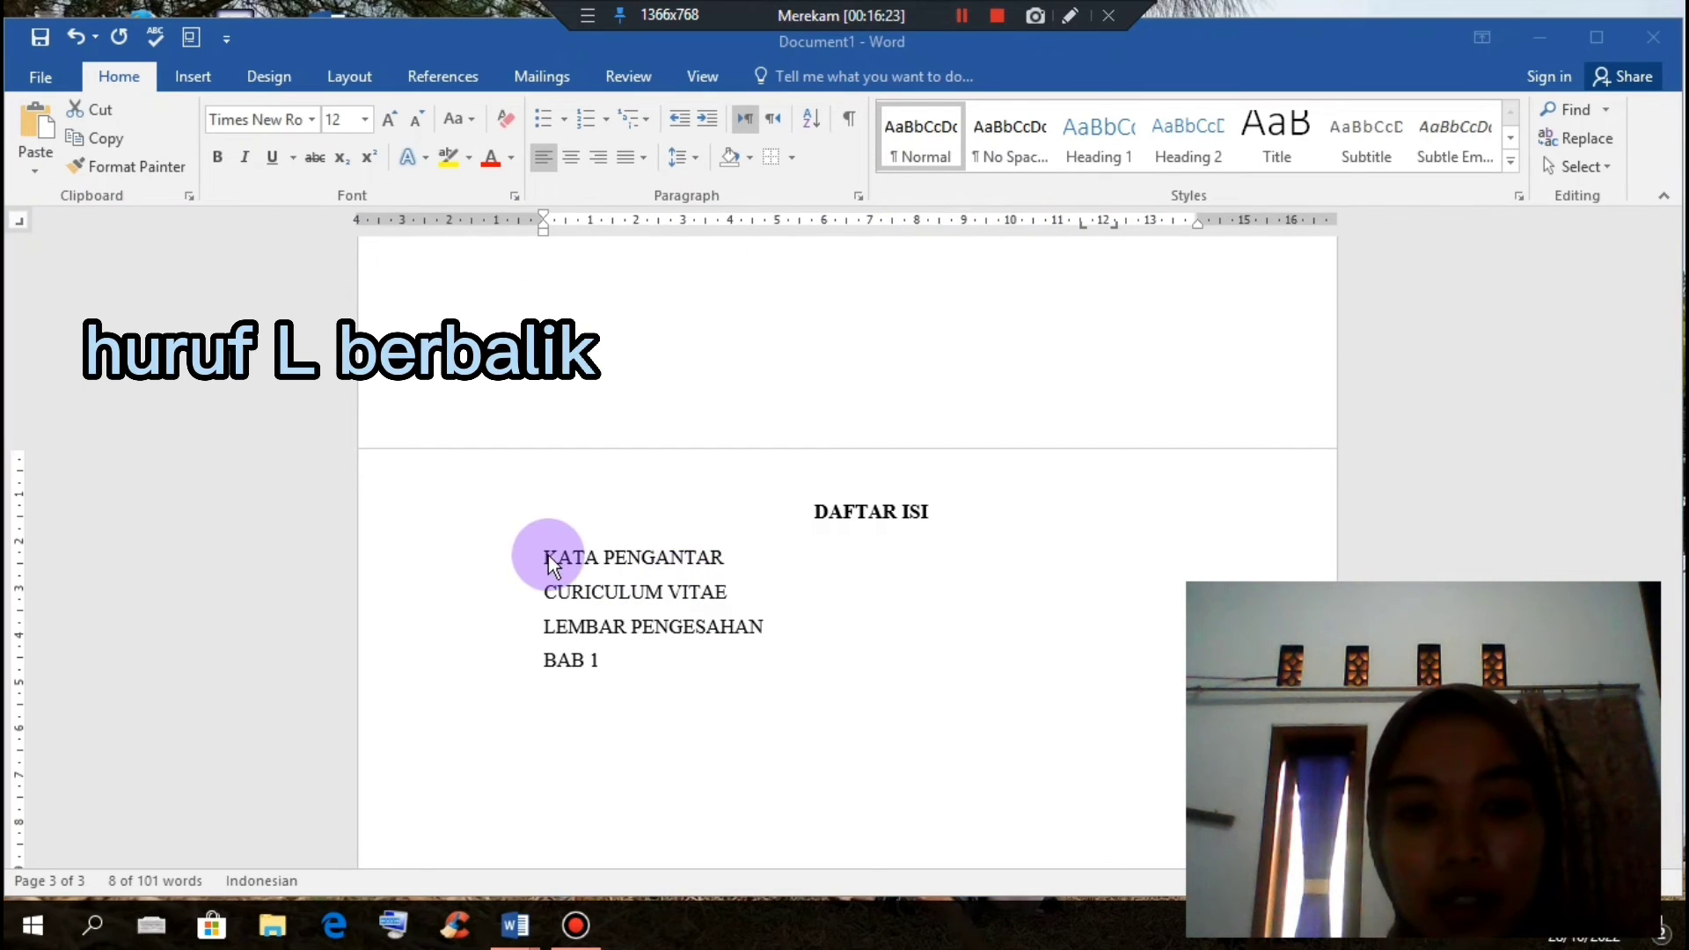
Step: Give the four contents lines a dotted-leader tab stop using leader style 2
left_click_drag(540, 562, 607, 664)
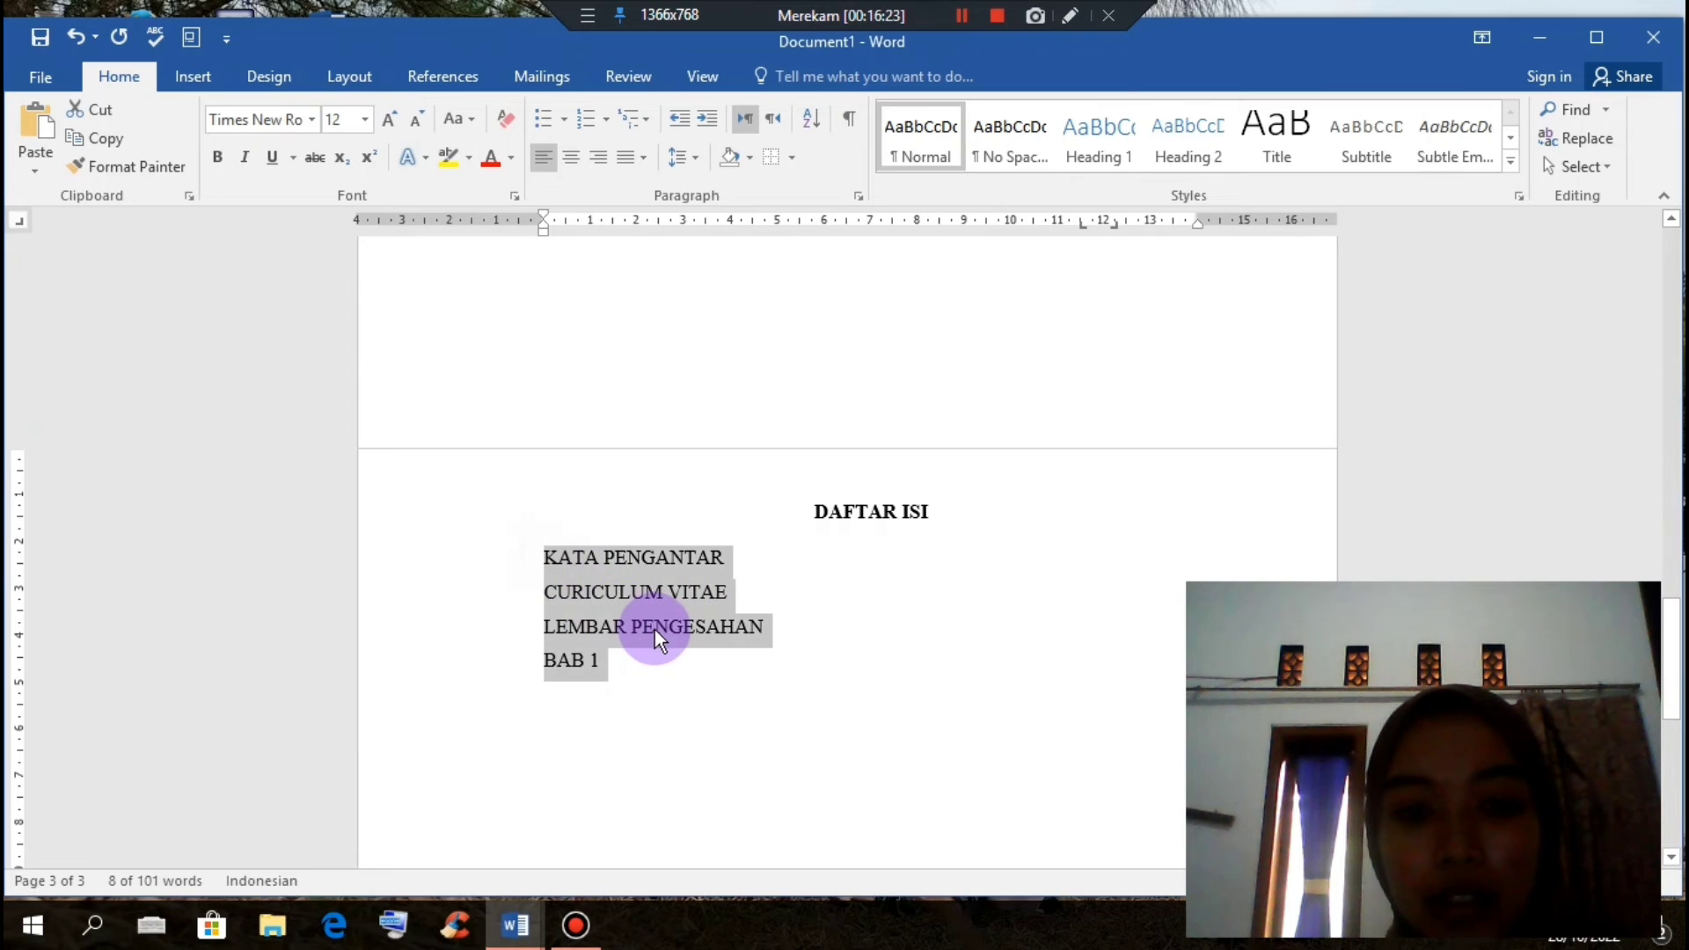
left_click(858, 195)
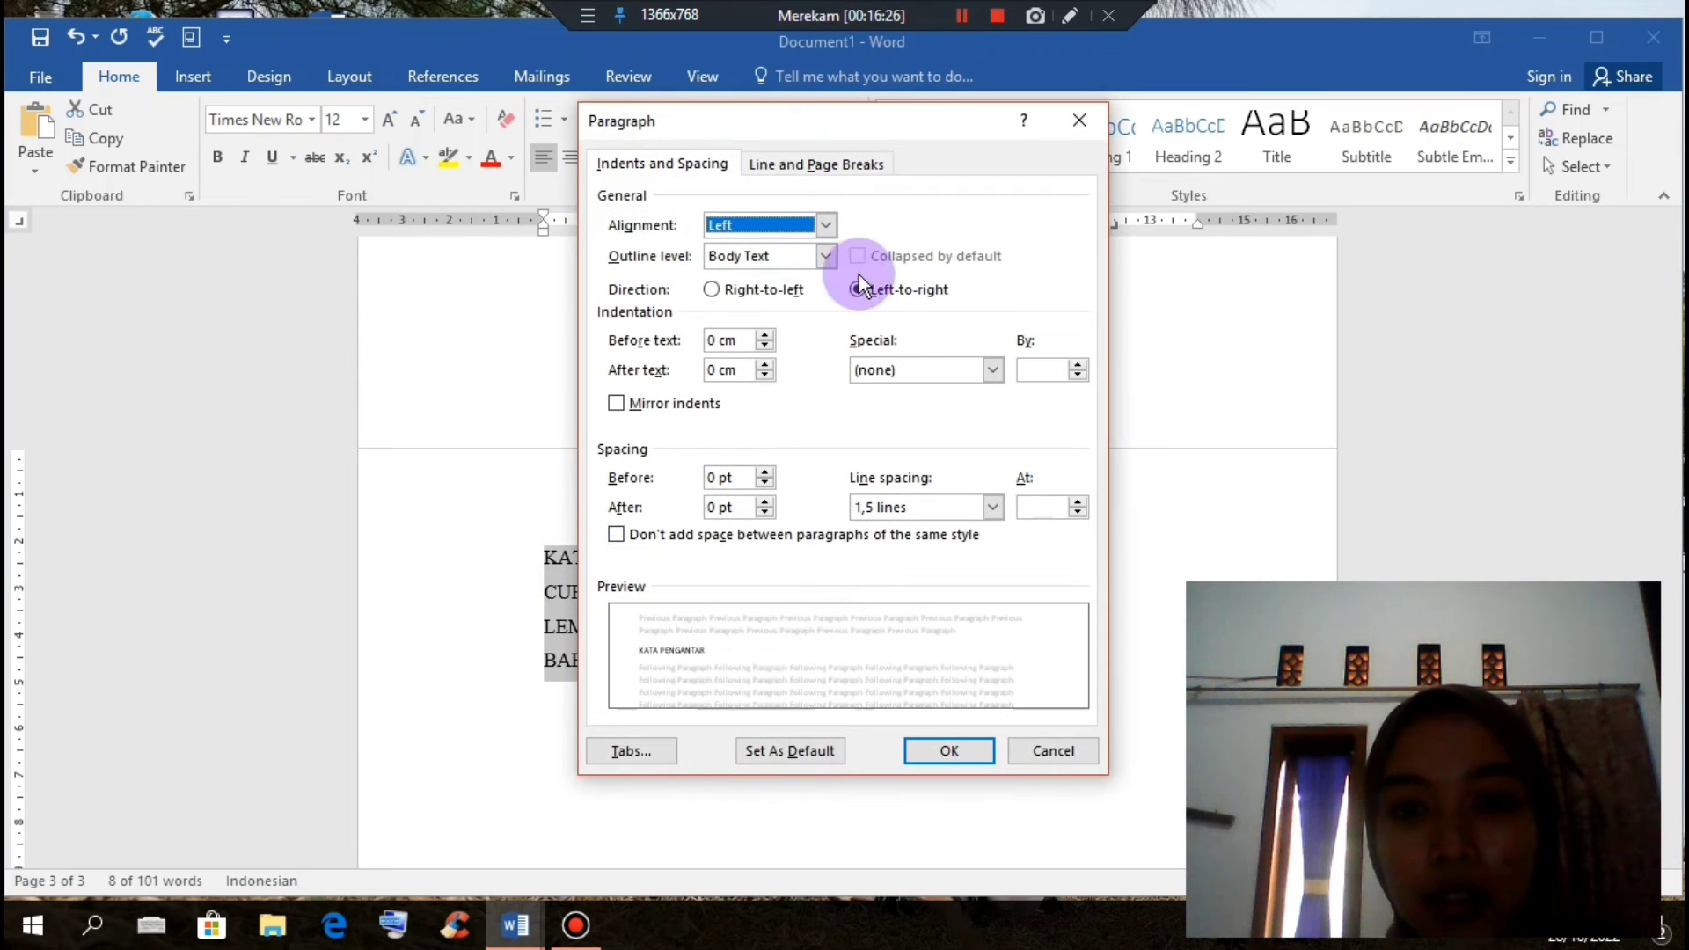
left_click(664, 749)
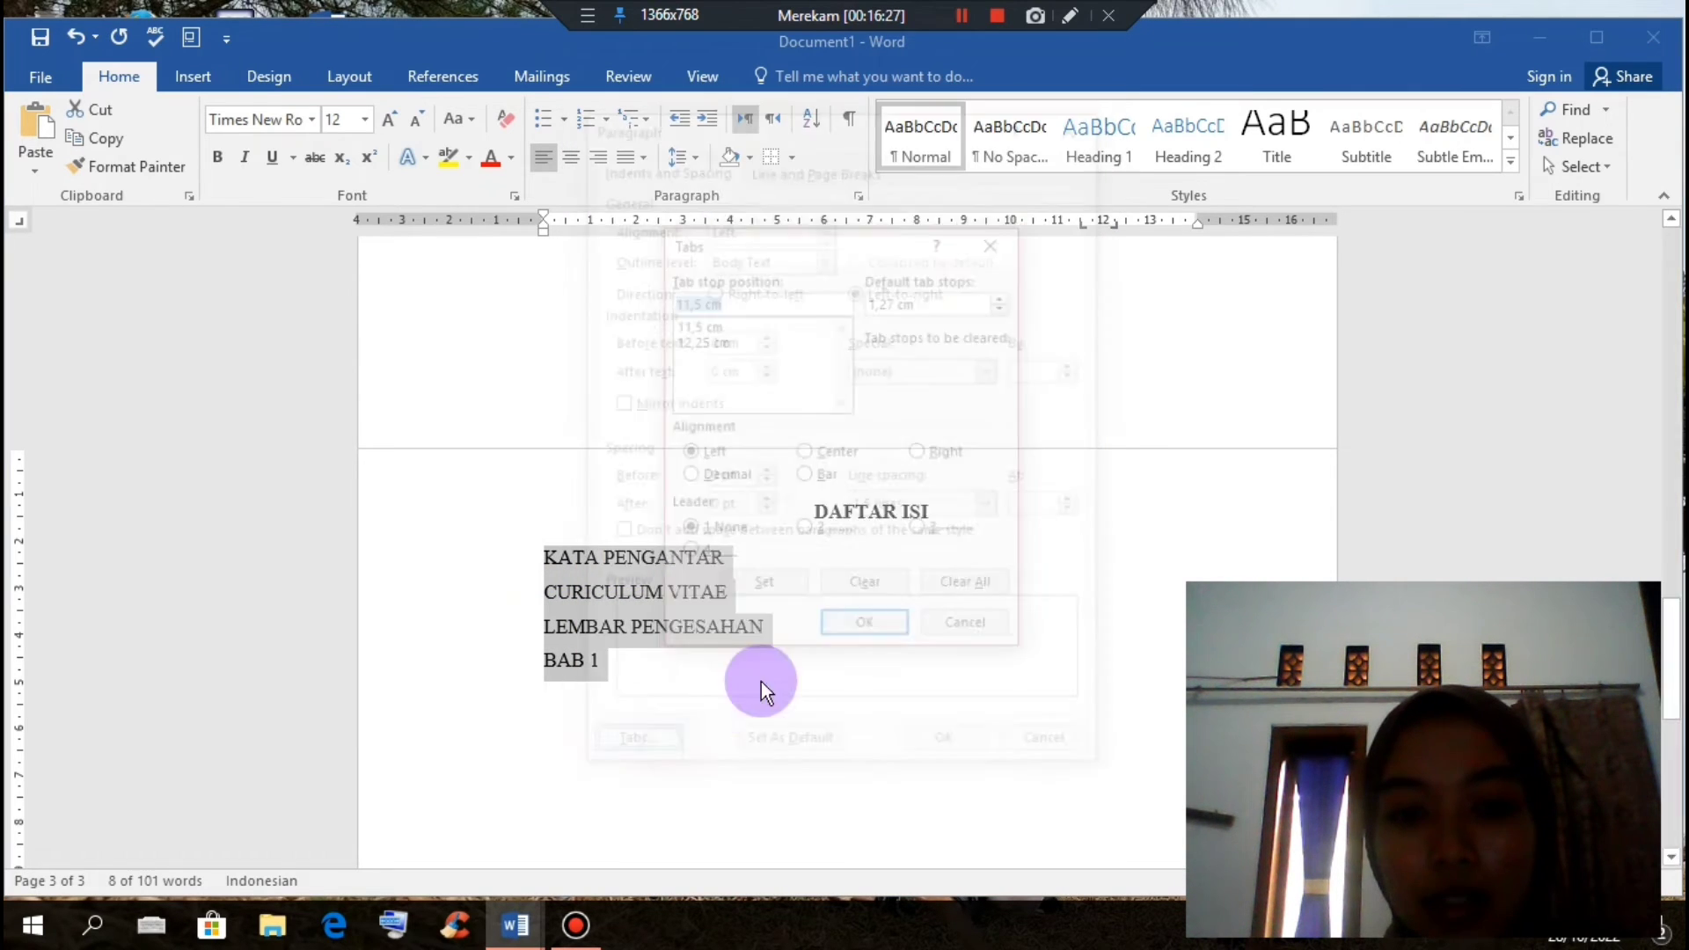
left_click(864, 635)
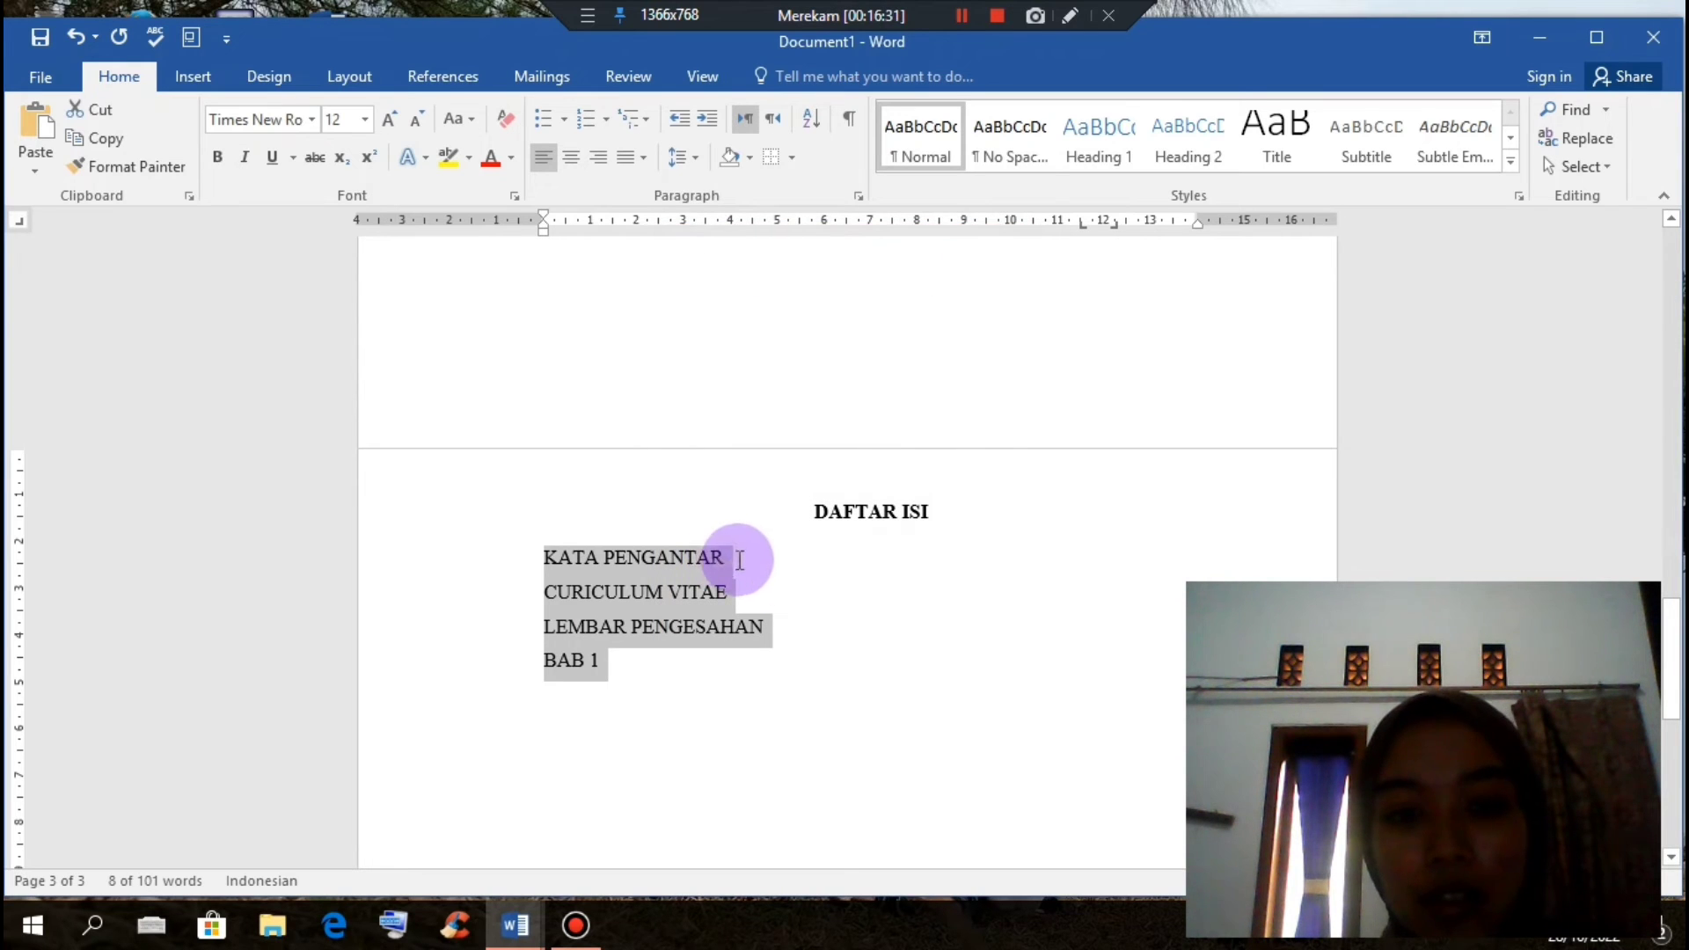
Step: Tab the KATA PENGANTAR, CURICULUM VITAE and BAB 1 entries out along dotted leaders
left_click(738, 561)
key("Tab")
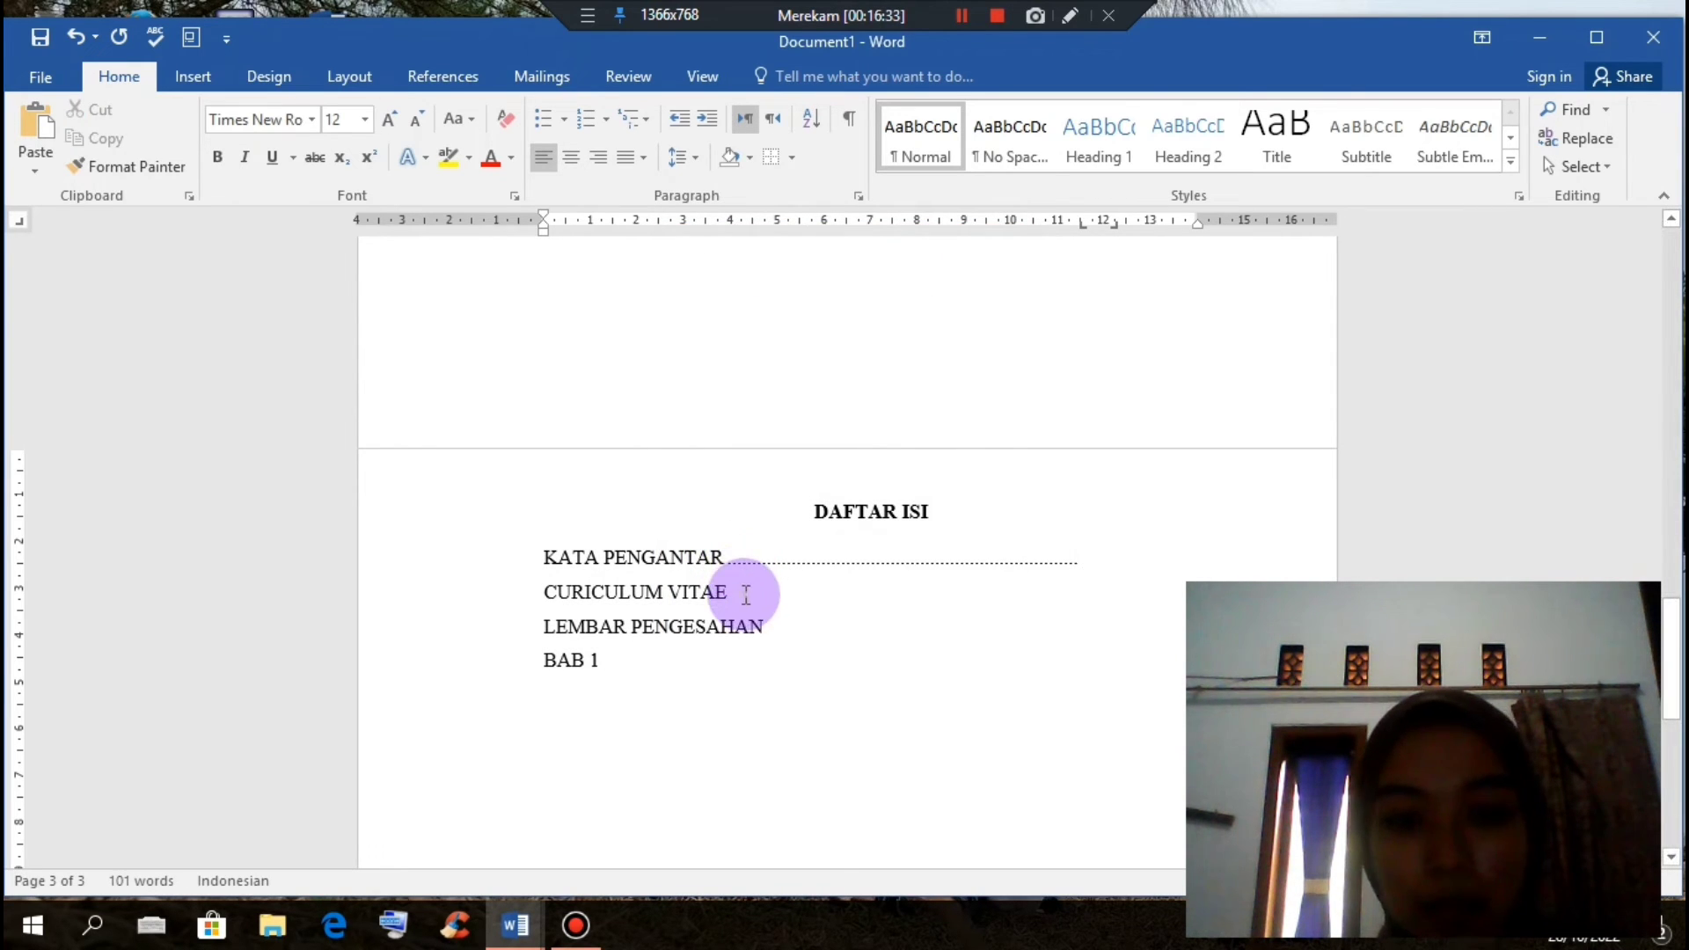
left_click(765, 630)
key("Tab")
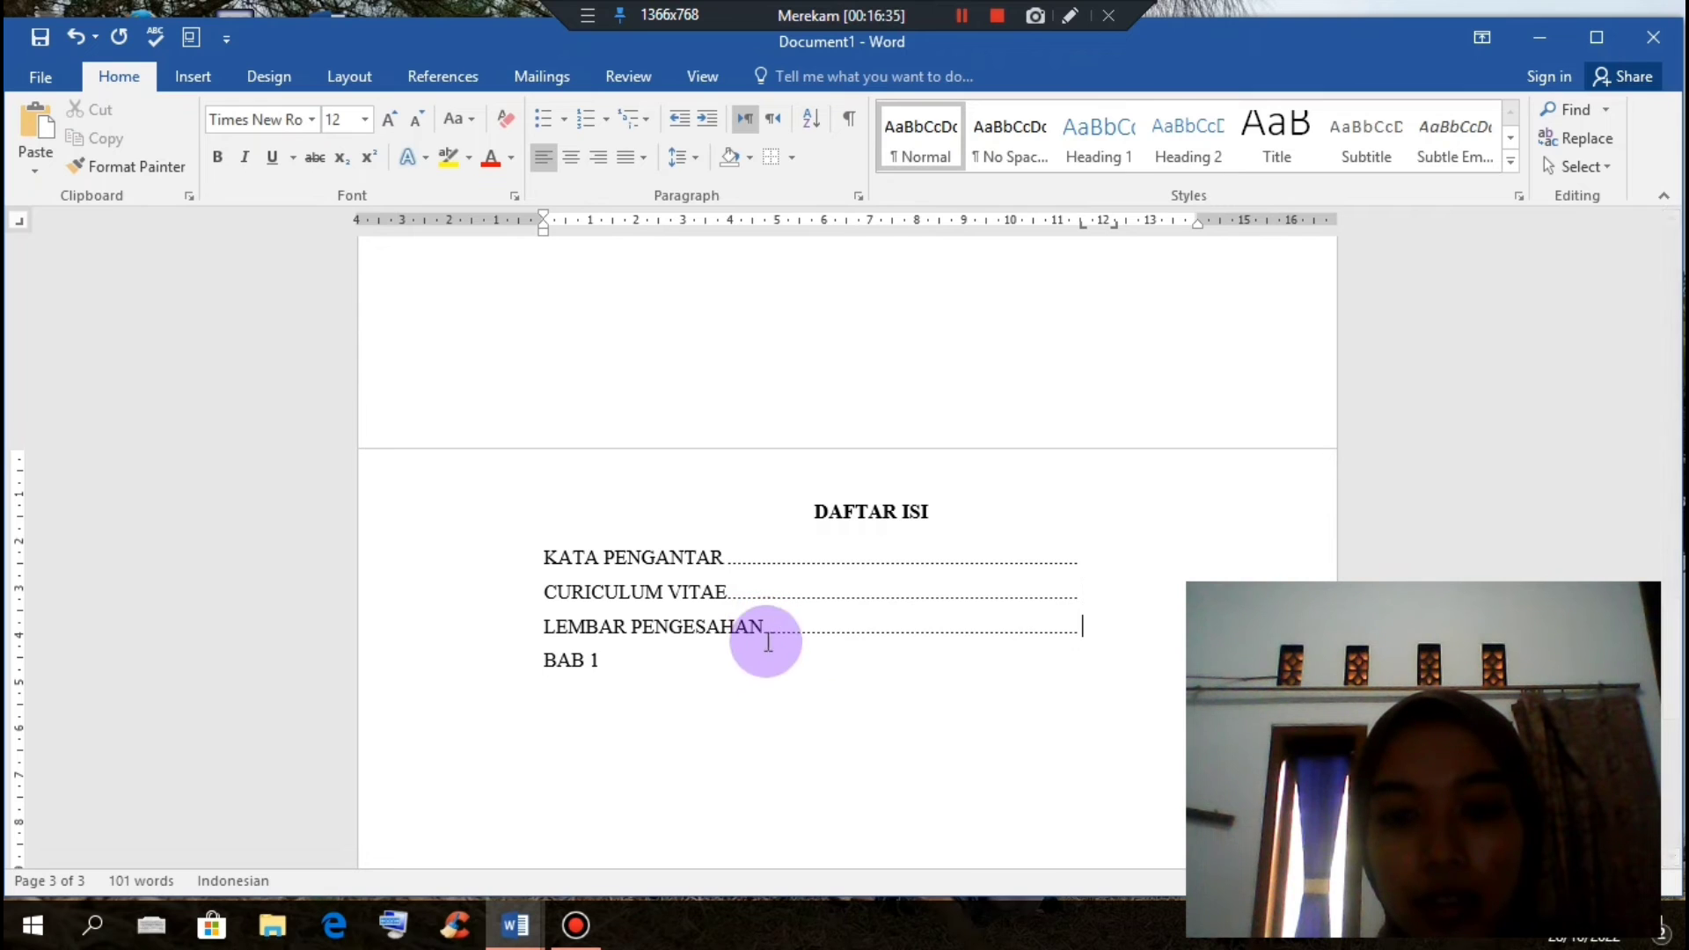
left_click(625, 674)
key("Tab")
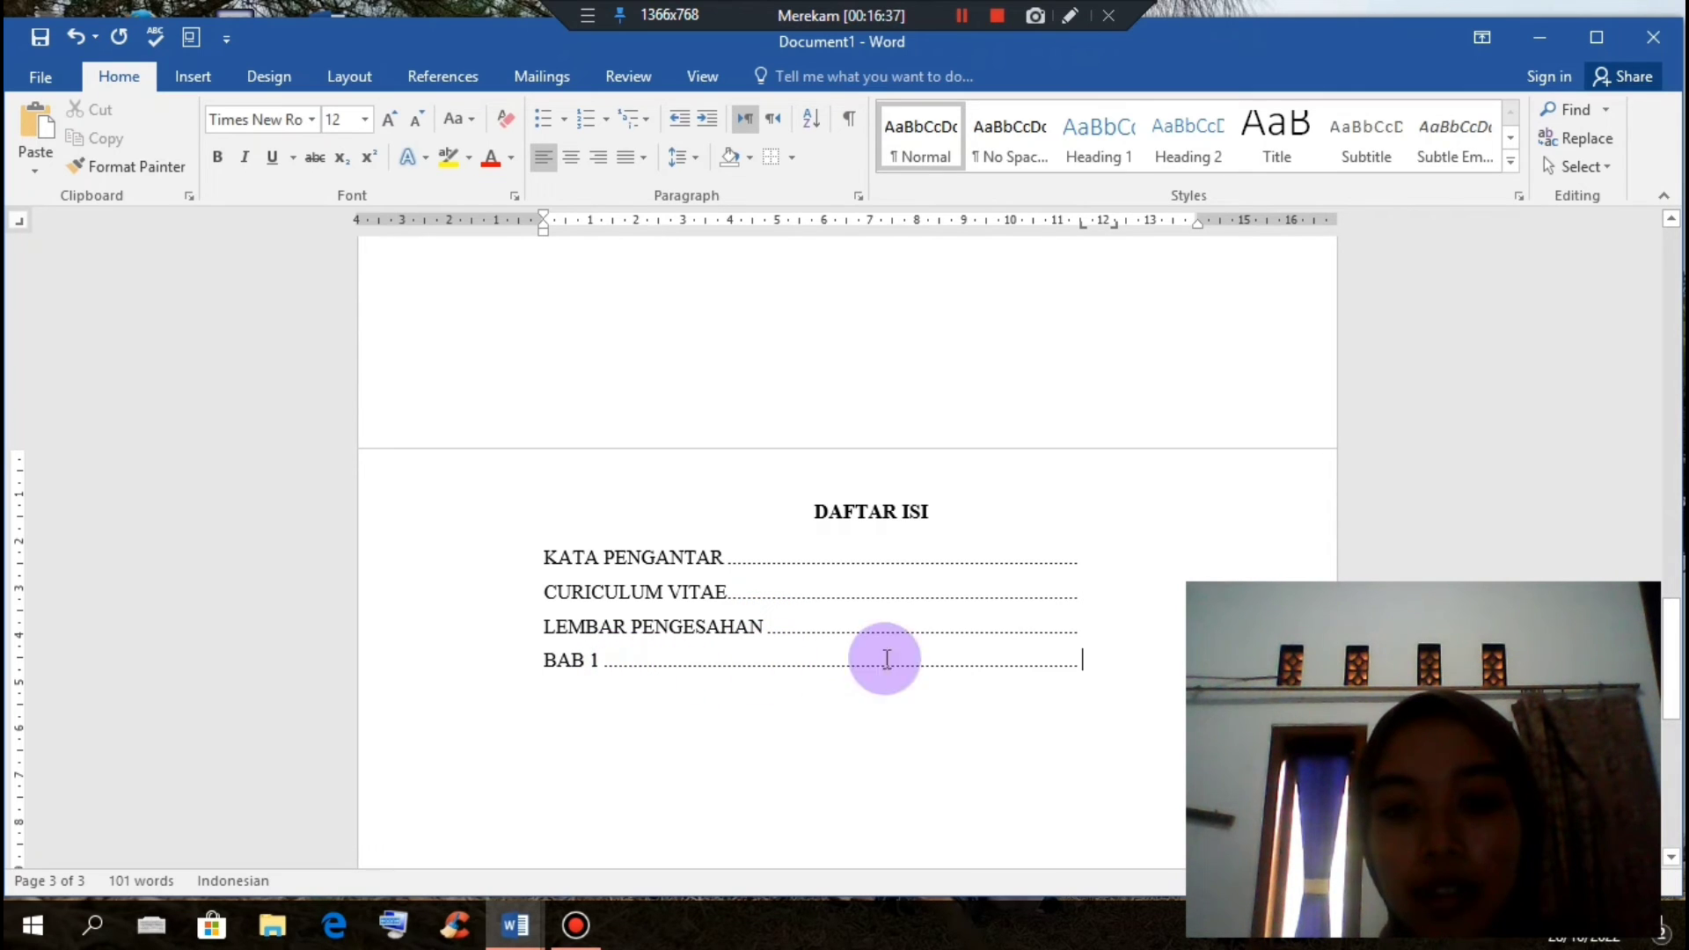
Step: Type page numbers 1 to 4 at the ends of the dotted leaders
left_click(1100, 572)
type("1")
left_click(1083, 592)
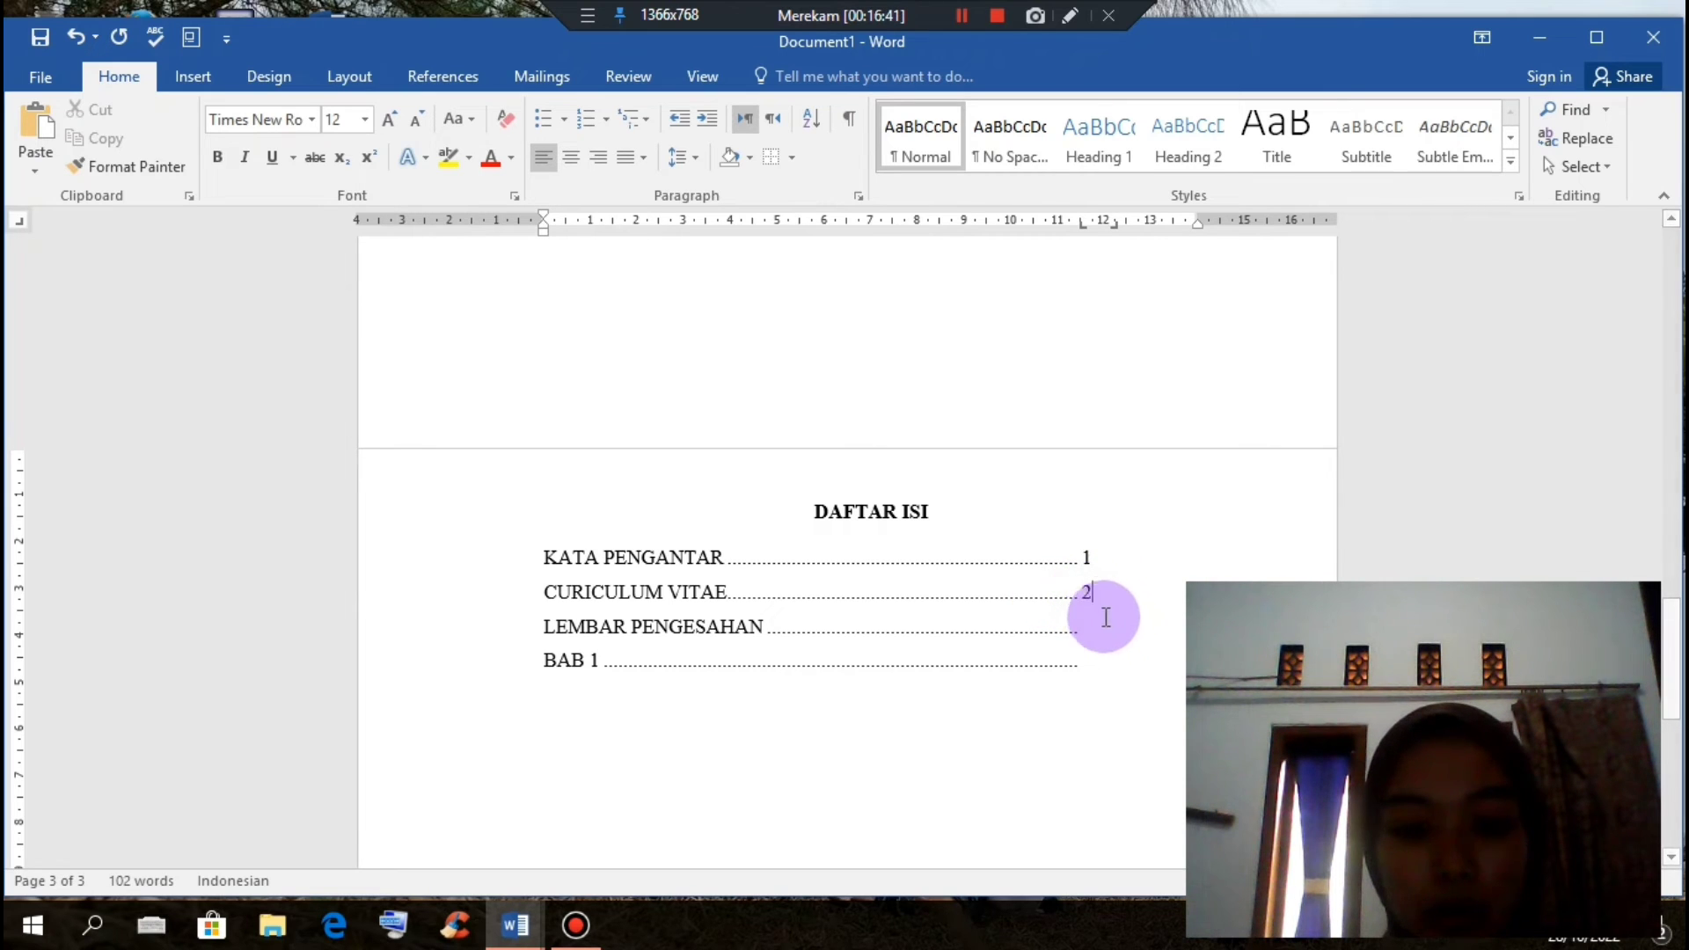
type("3")
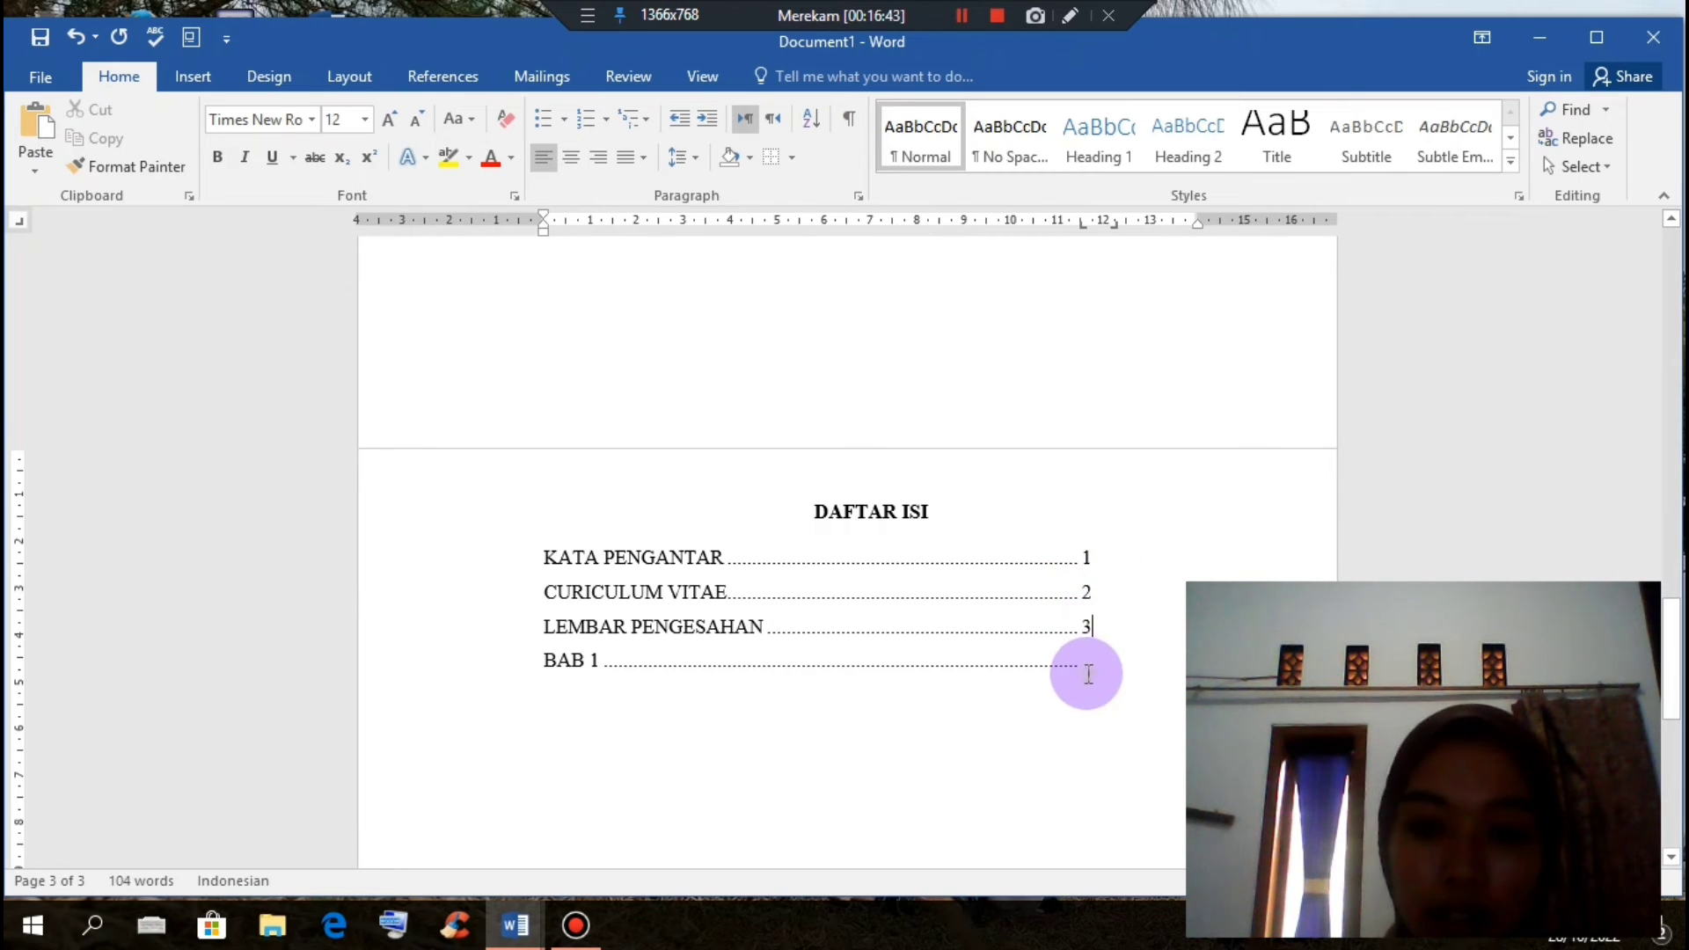
type("4")
scroll(1089, 667, "down", 2)
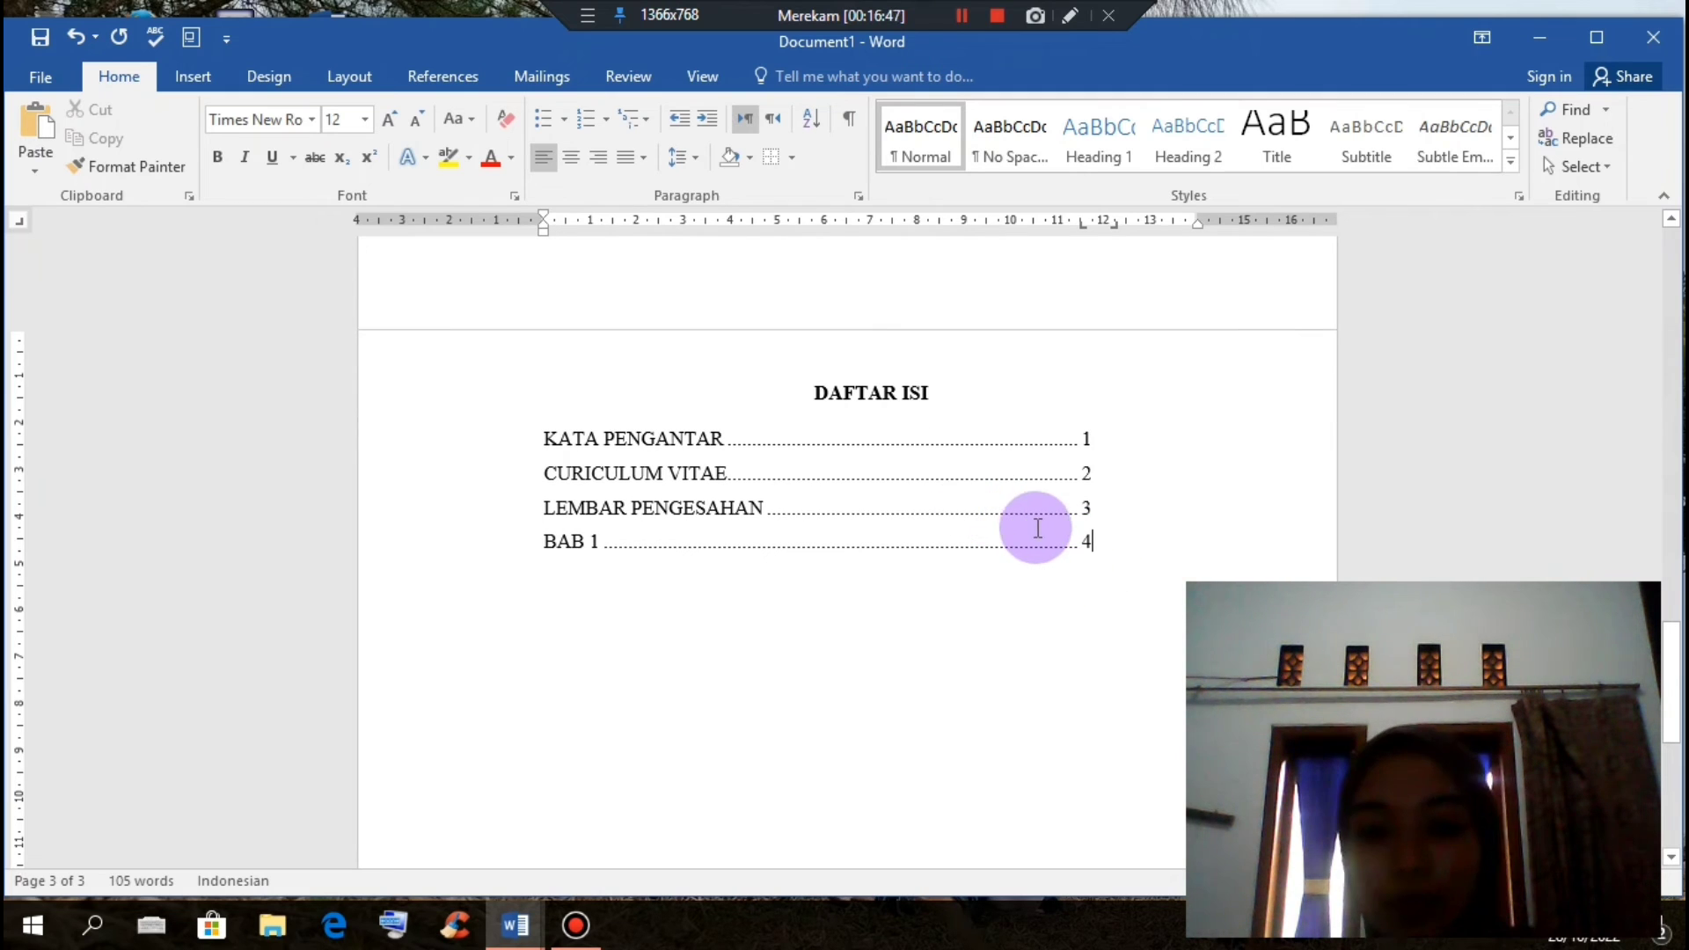
scroll(1034, 526, "up", 2)
scroll(1038, 532, "down", 4)
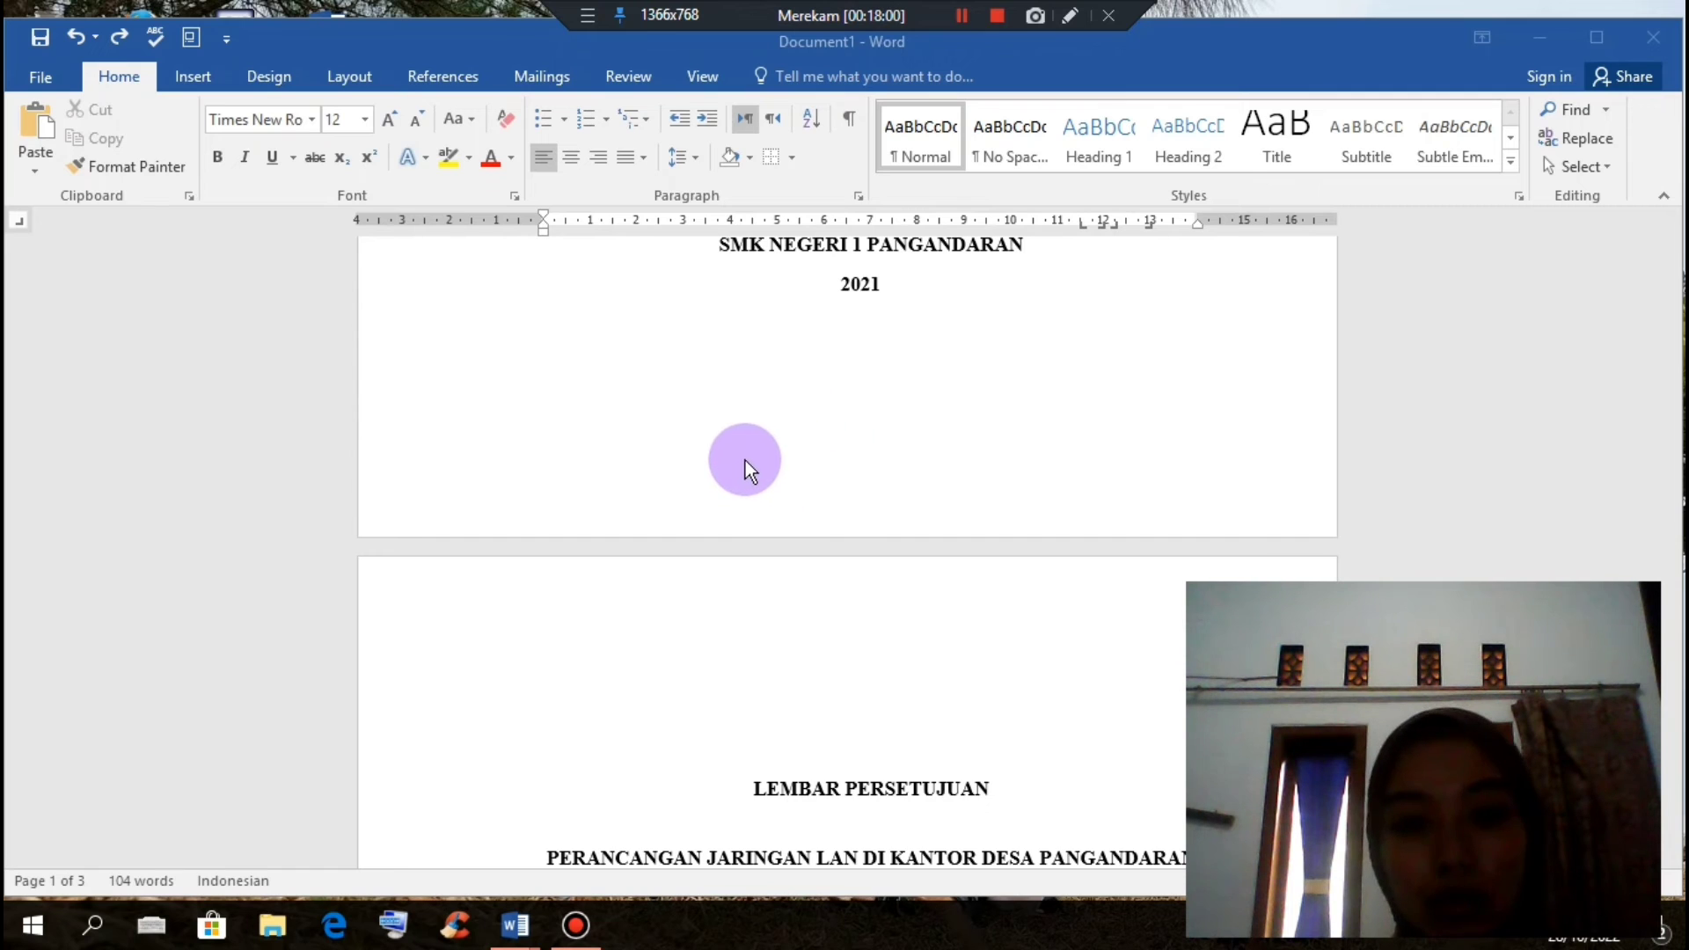
Step: Edit the footer and insert a centred page number at the bottom of the page
double_click(746, 461)
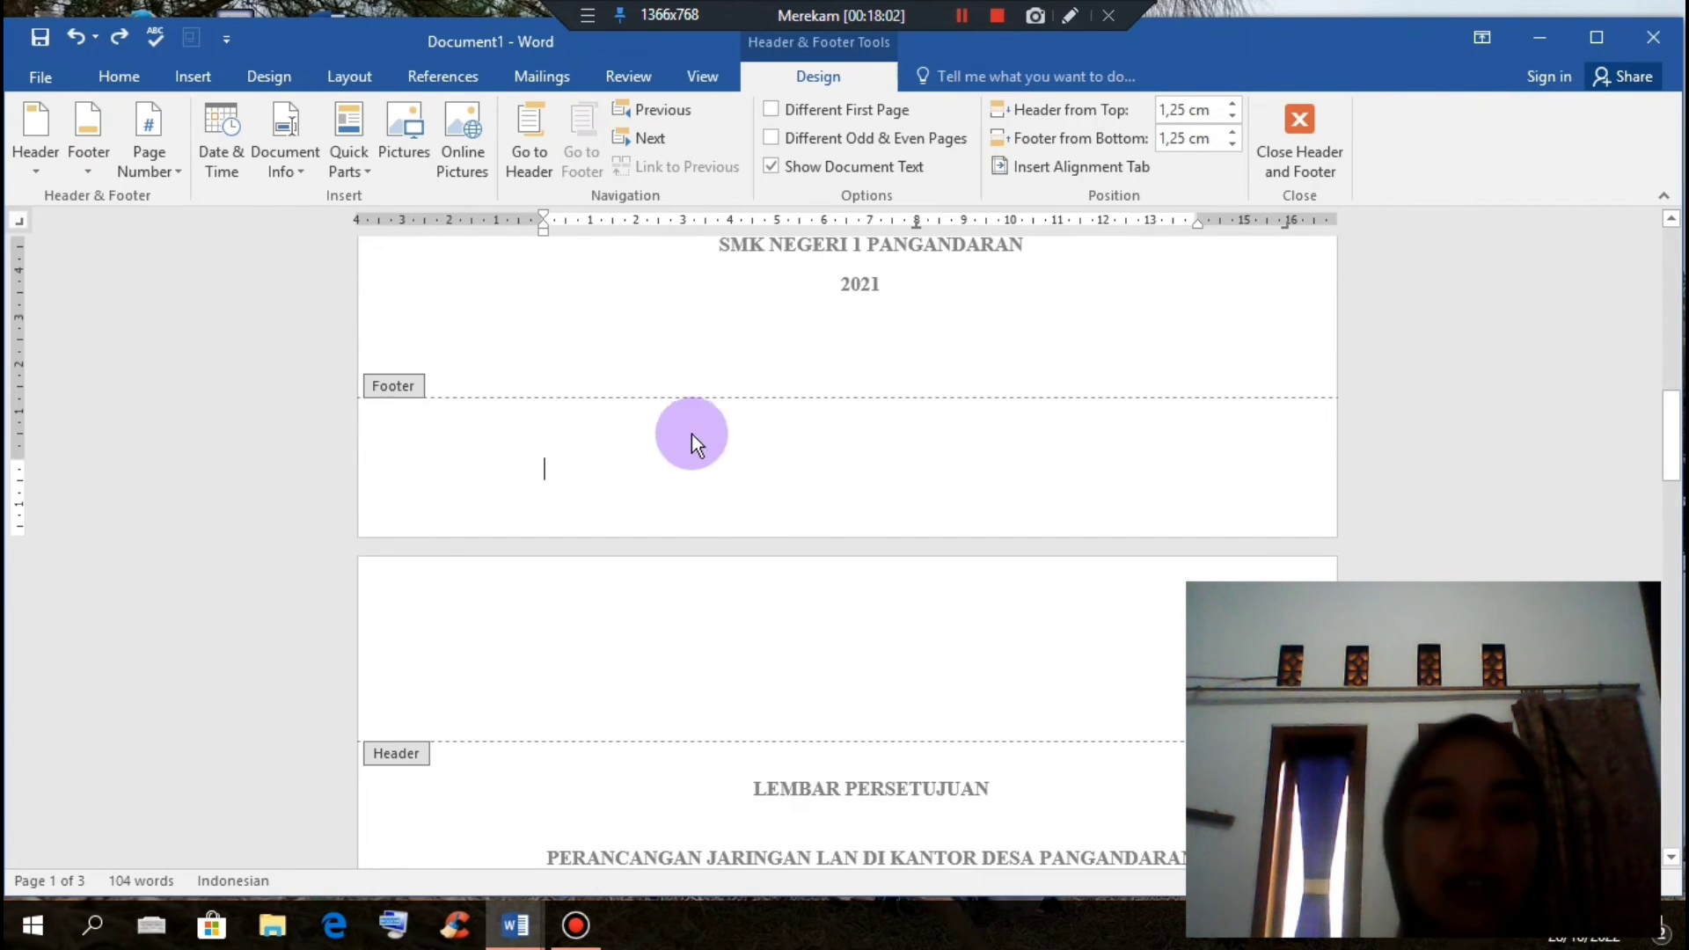
left_click(178, 170)
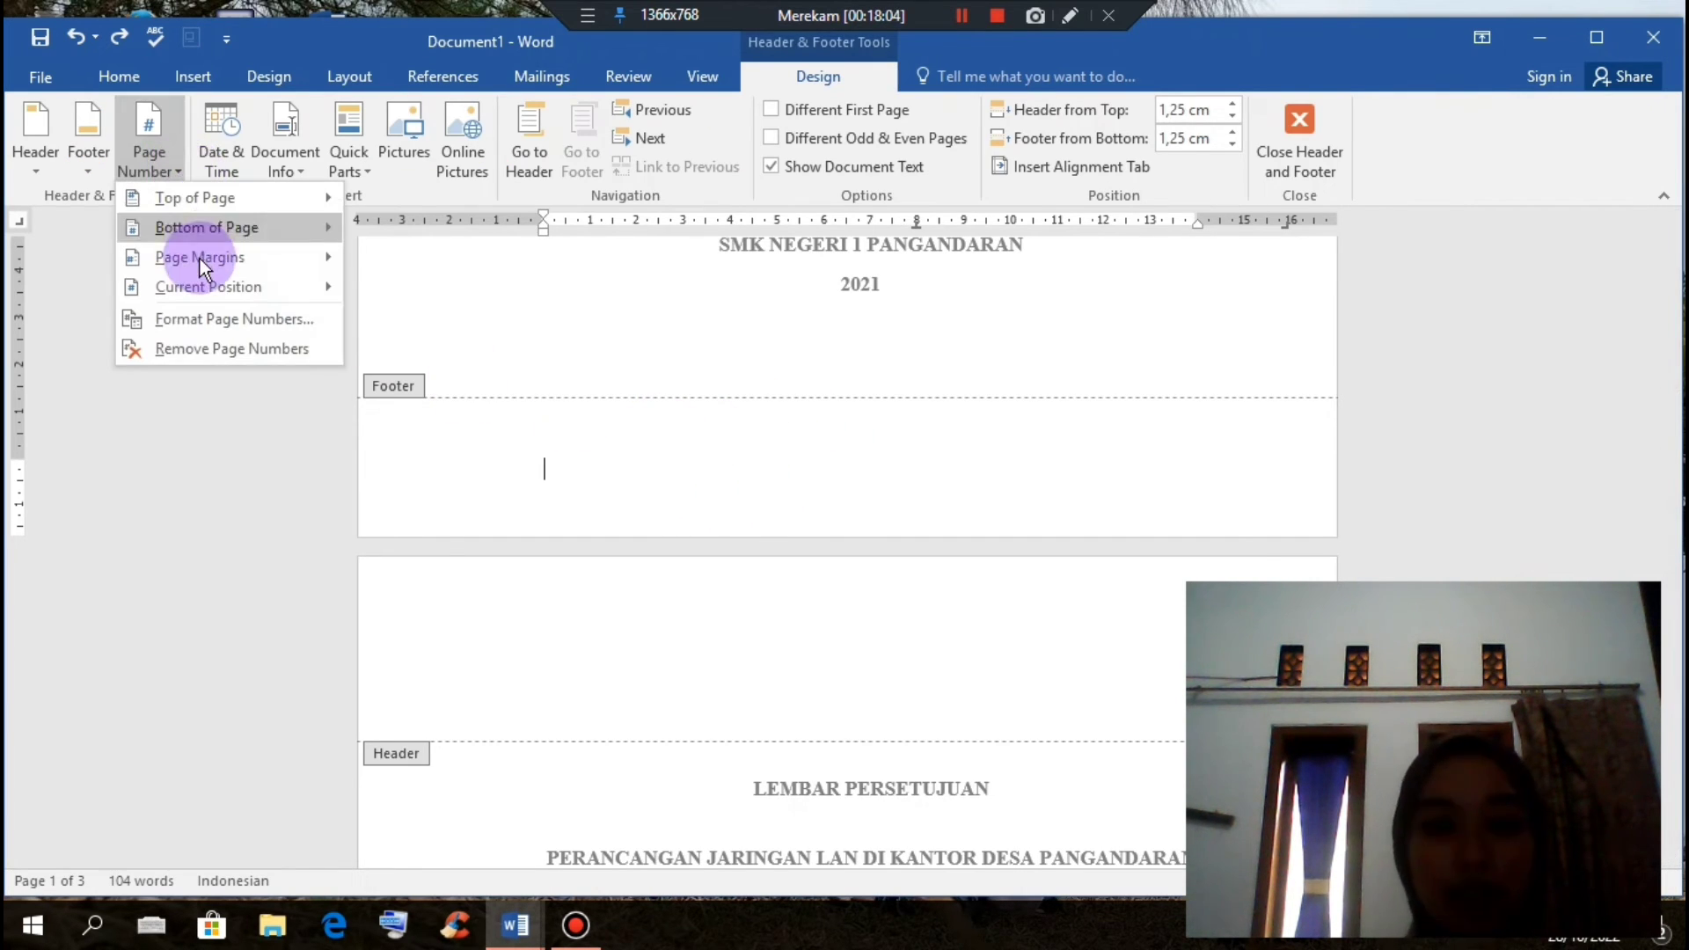
mouse_move(228, 227)
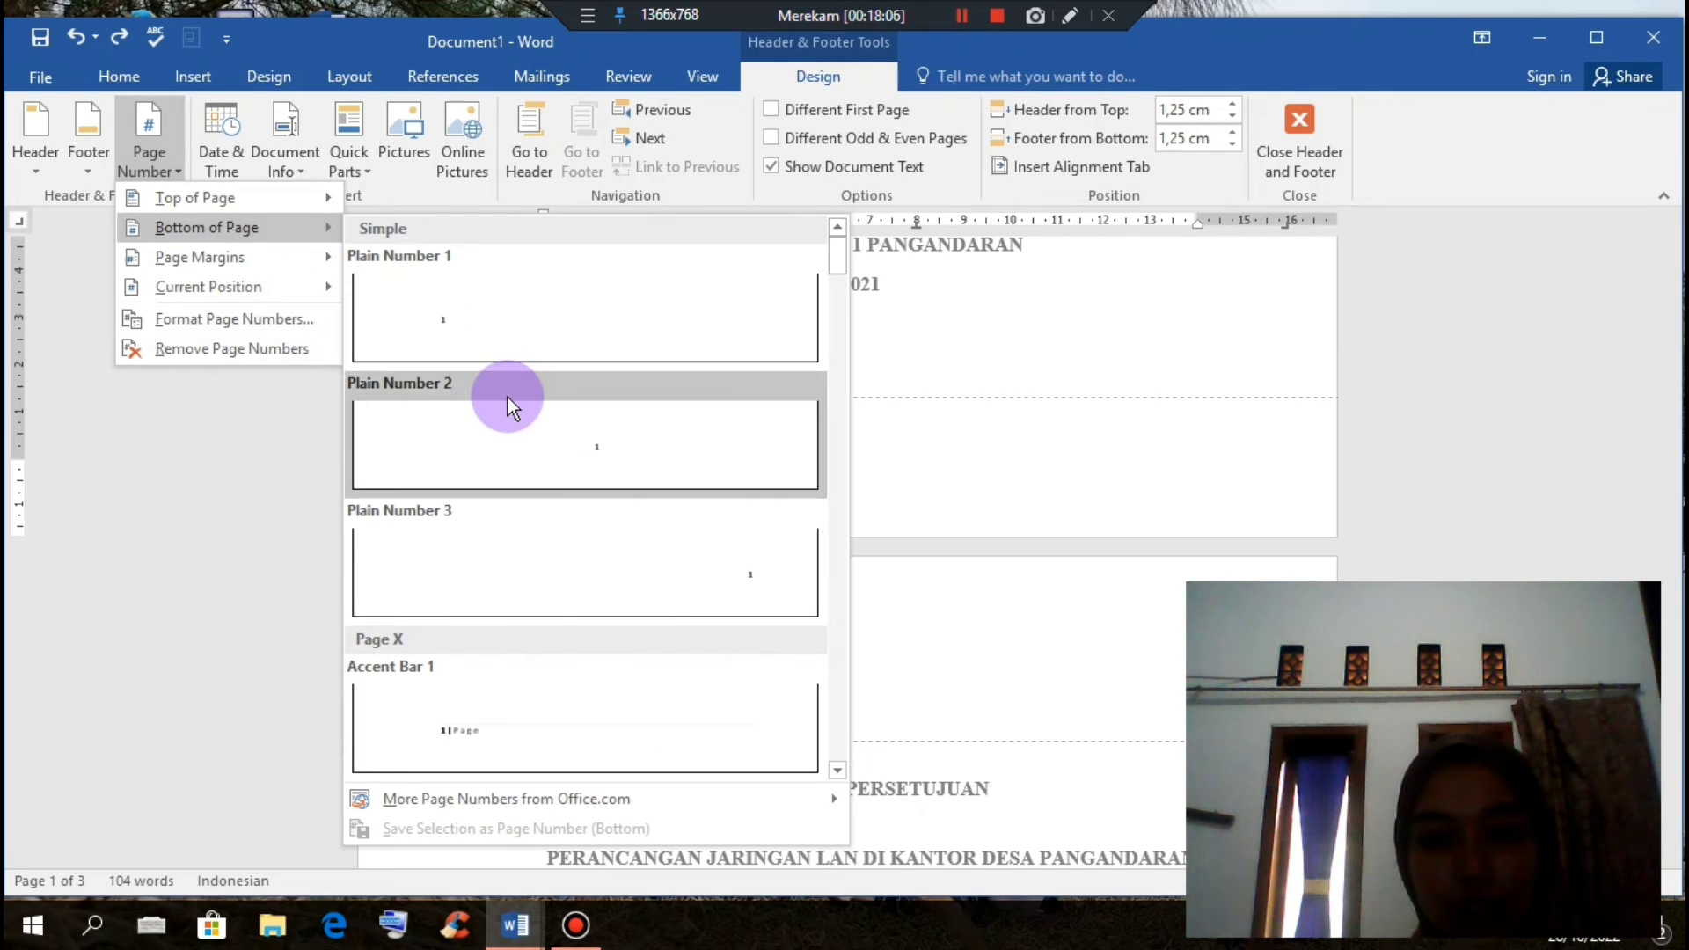
left_click(615, 457)
scroll(953, 508, "down", 10)
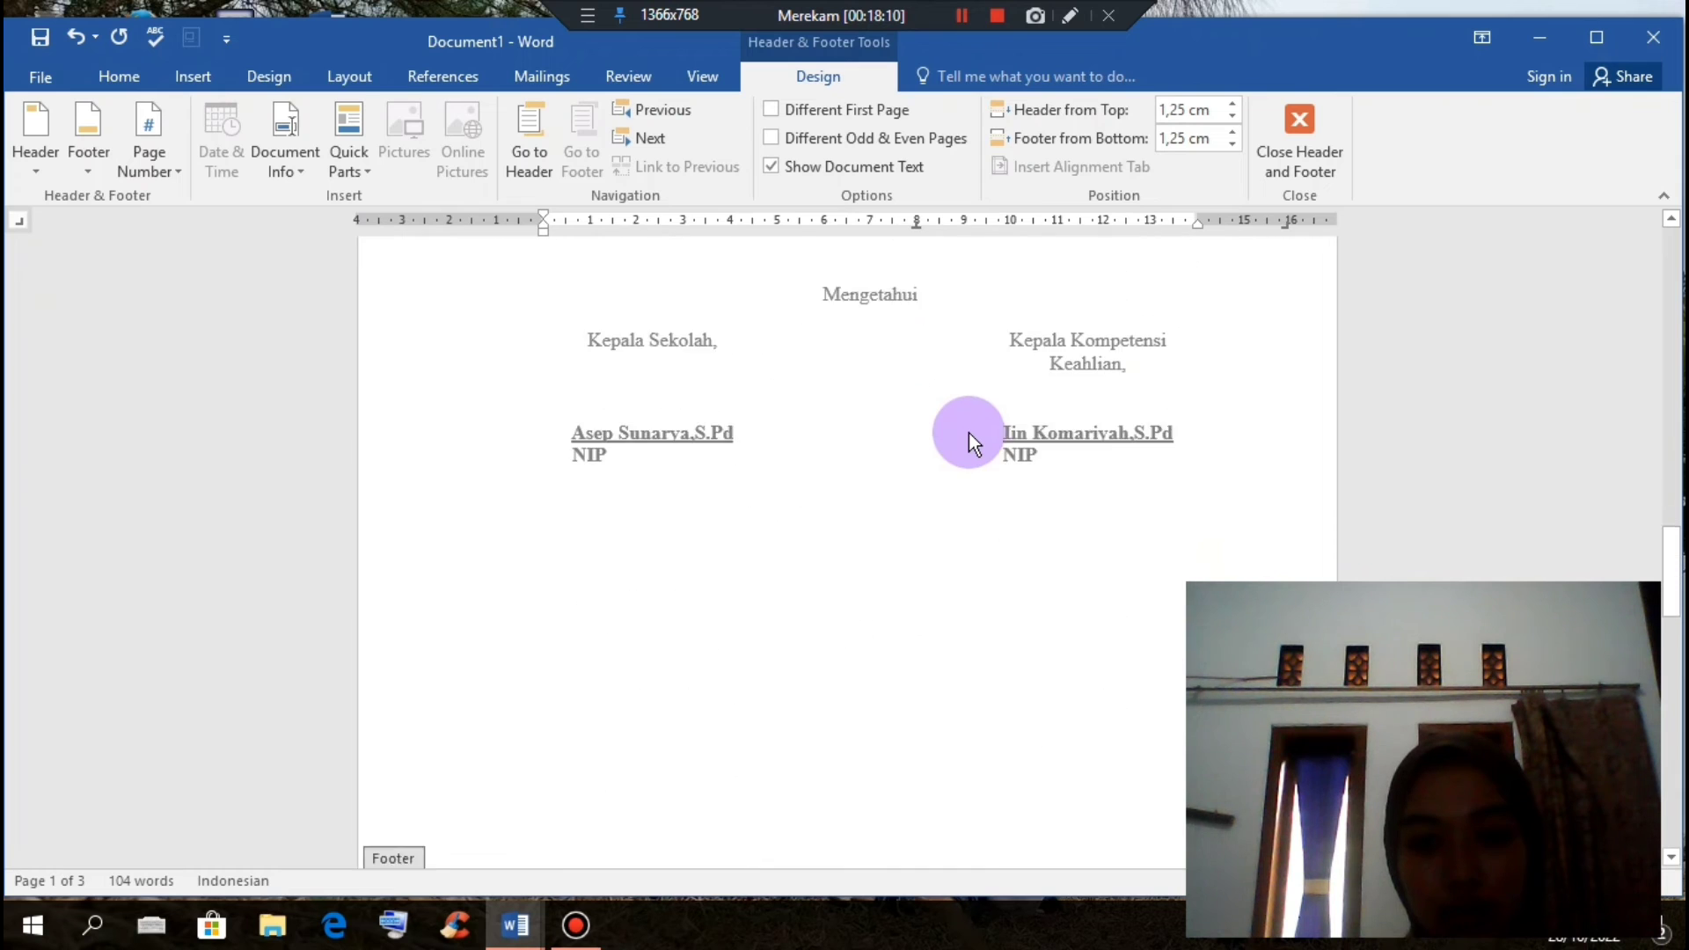
scroll(968, 432, "down", 10)
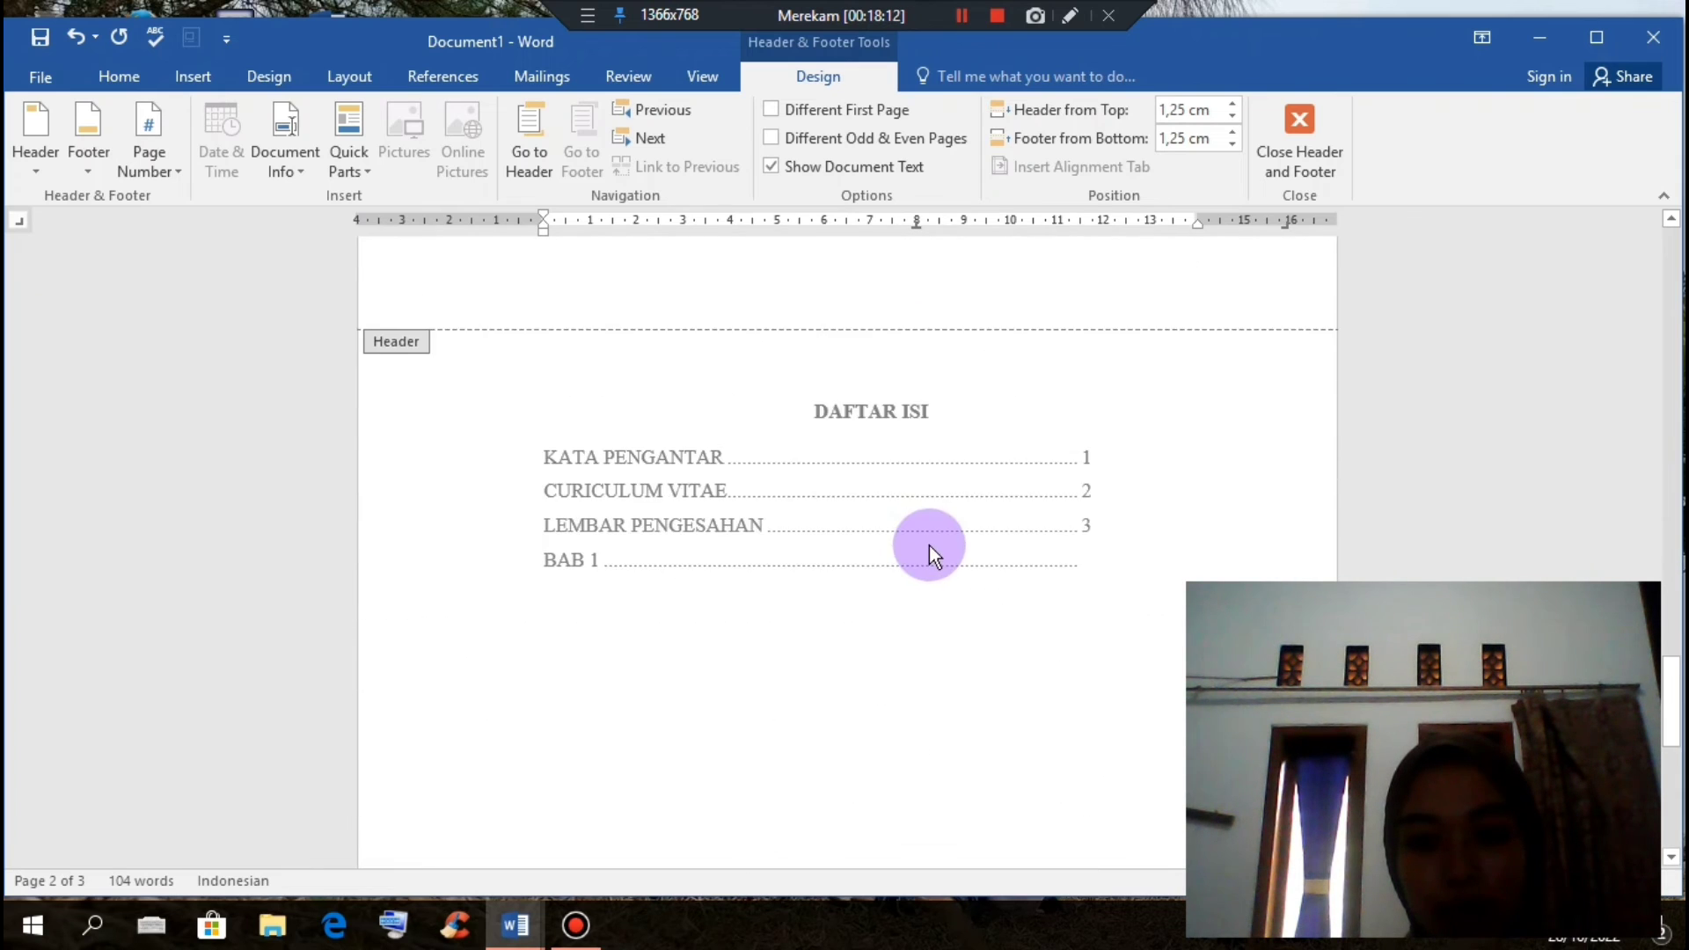
scroll(935, 545, "down", 2)
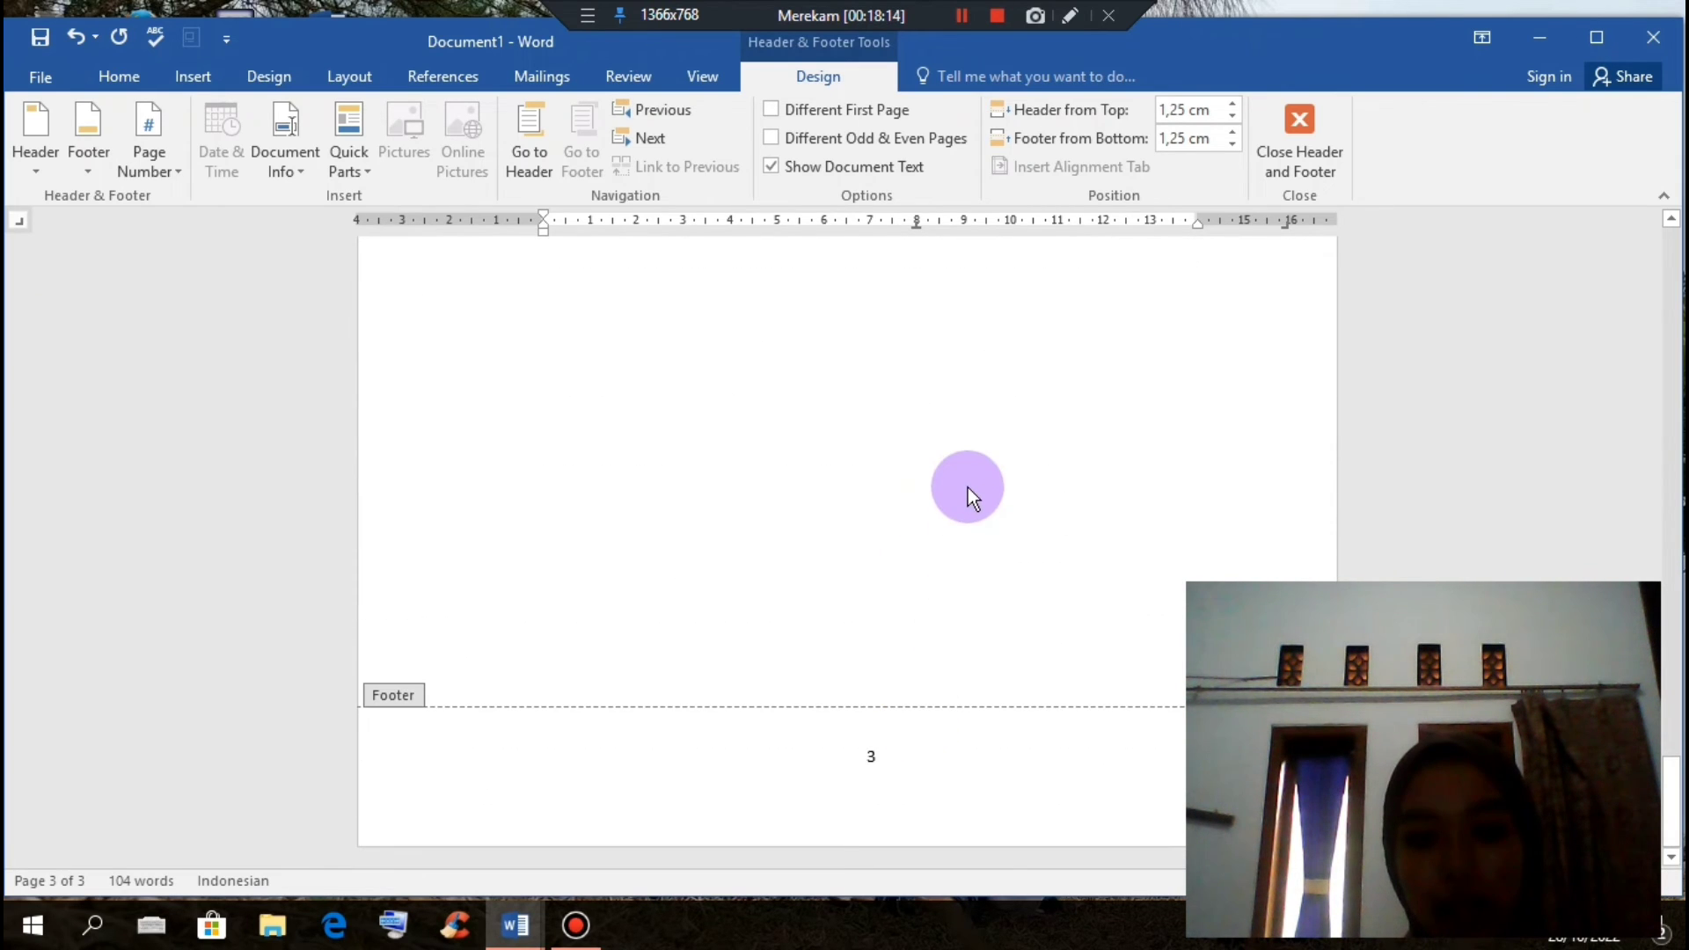
scroll(967, 487, "up", 15)
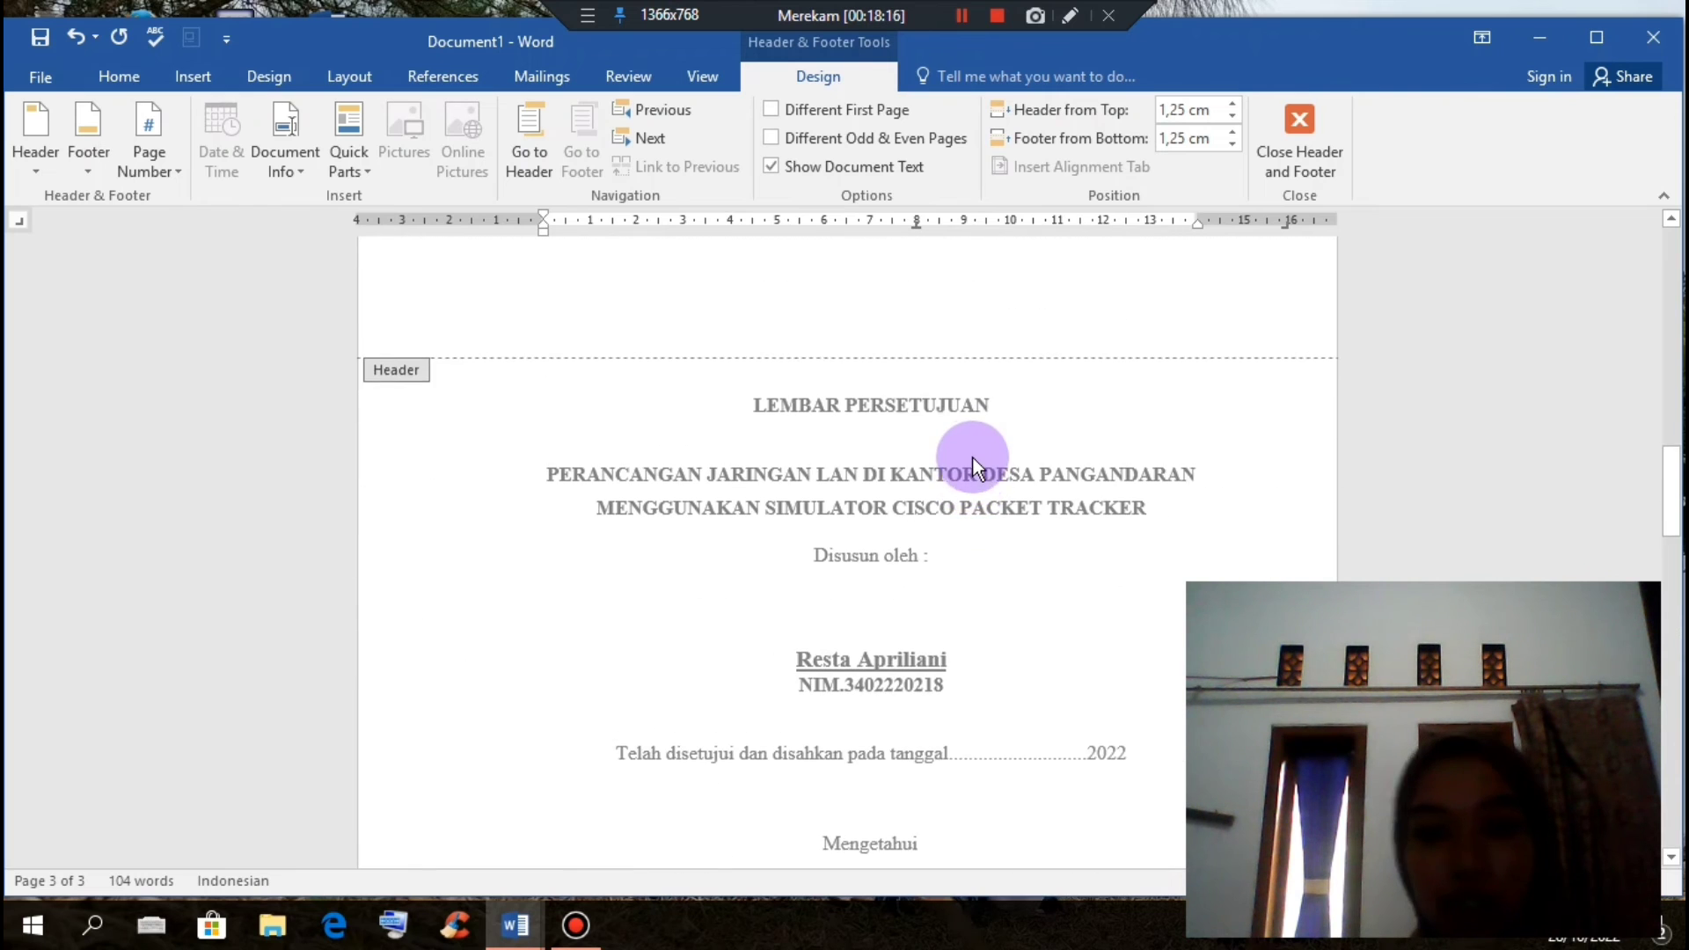
scroll(973, 460, "up", 4)
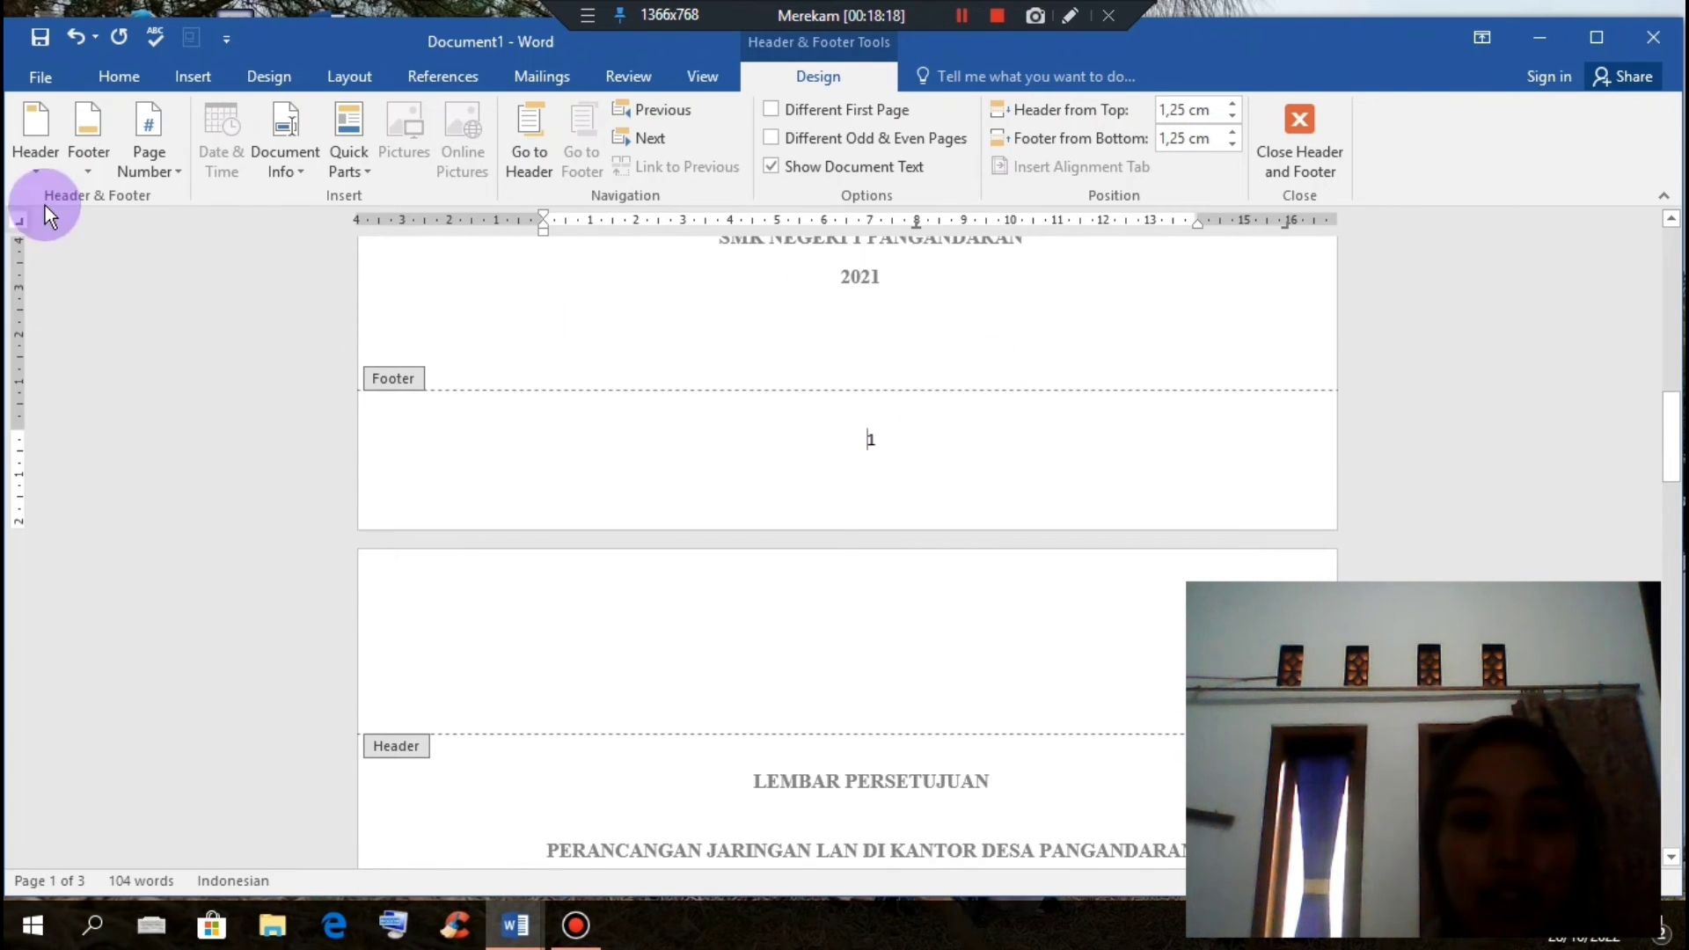
Step: Switch the footer page number to a left-aligned bottom position
left_click(168, 161)
mouse_move(220, 231)
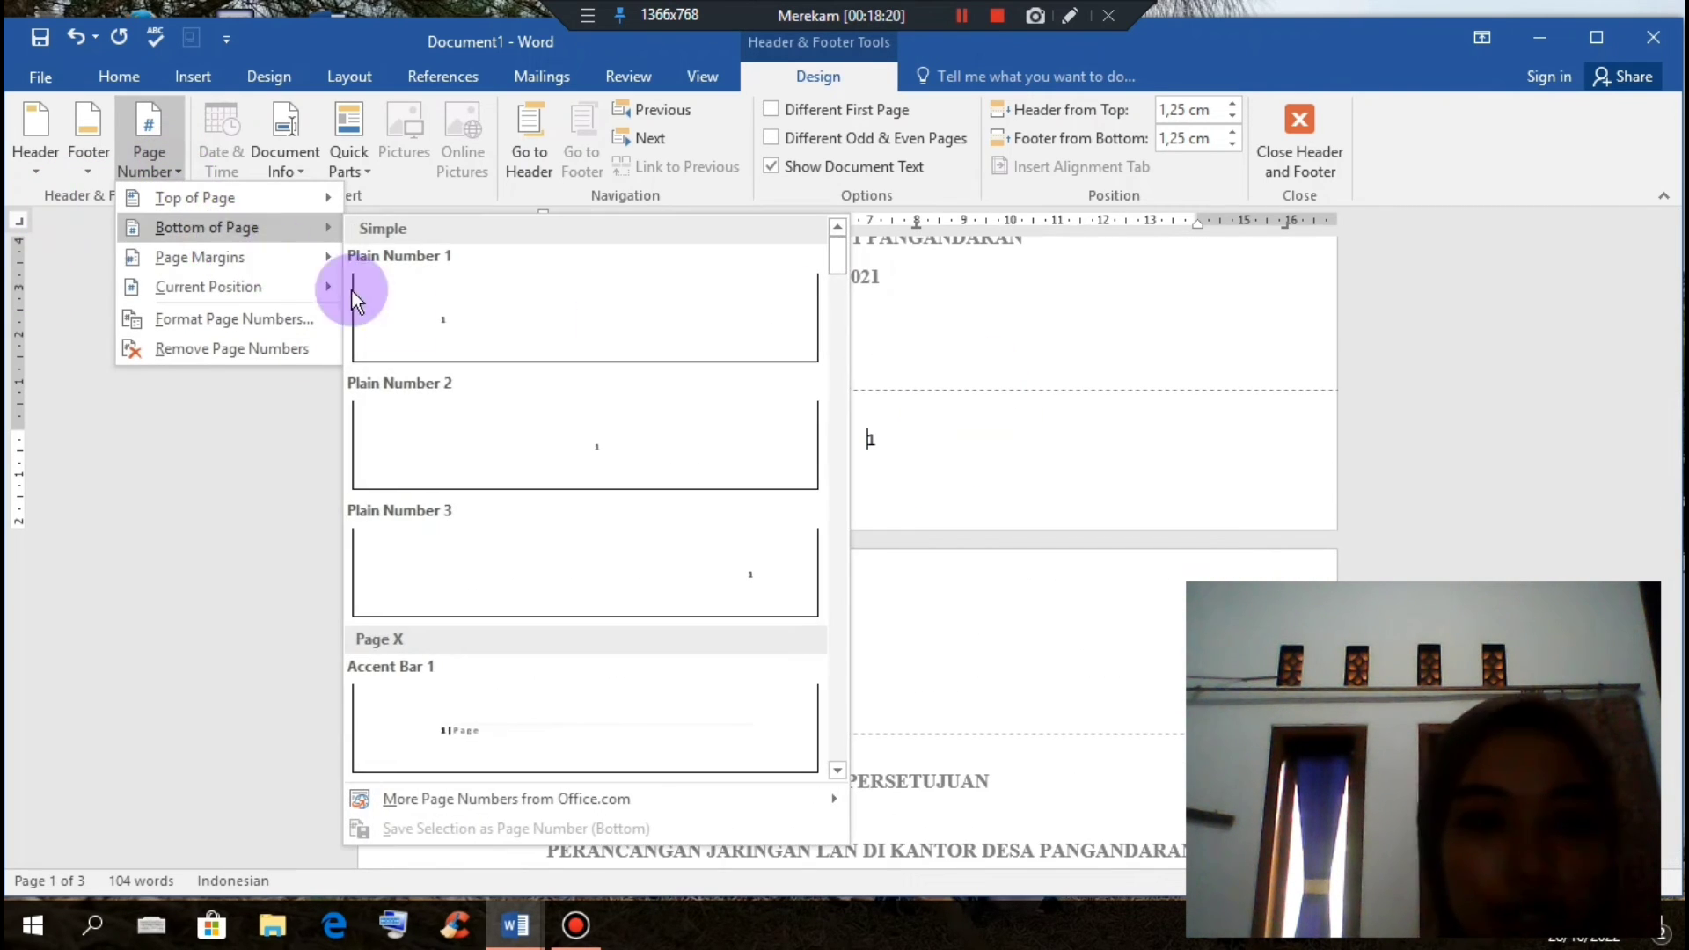
left_click(357, 299)
scroll(517, 441, "down", 4)
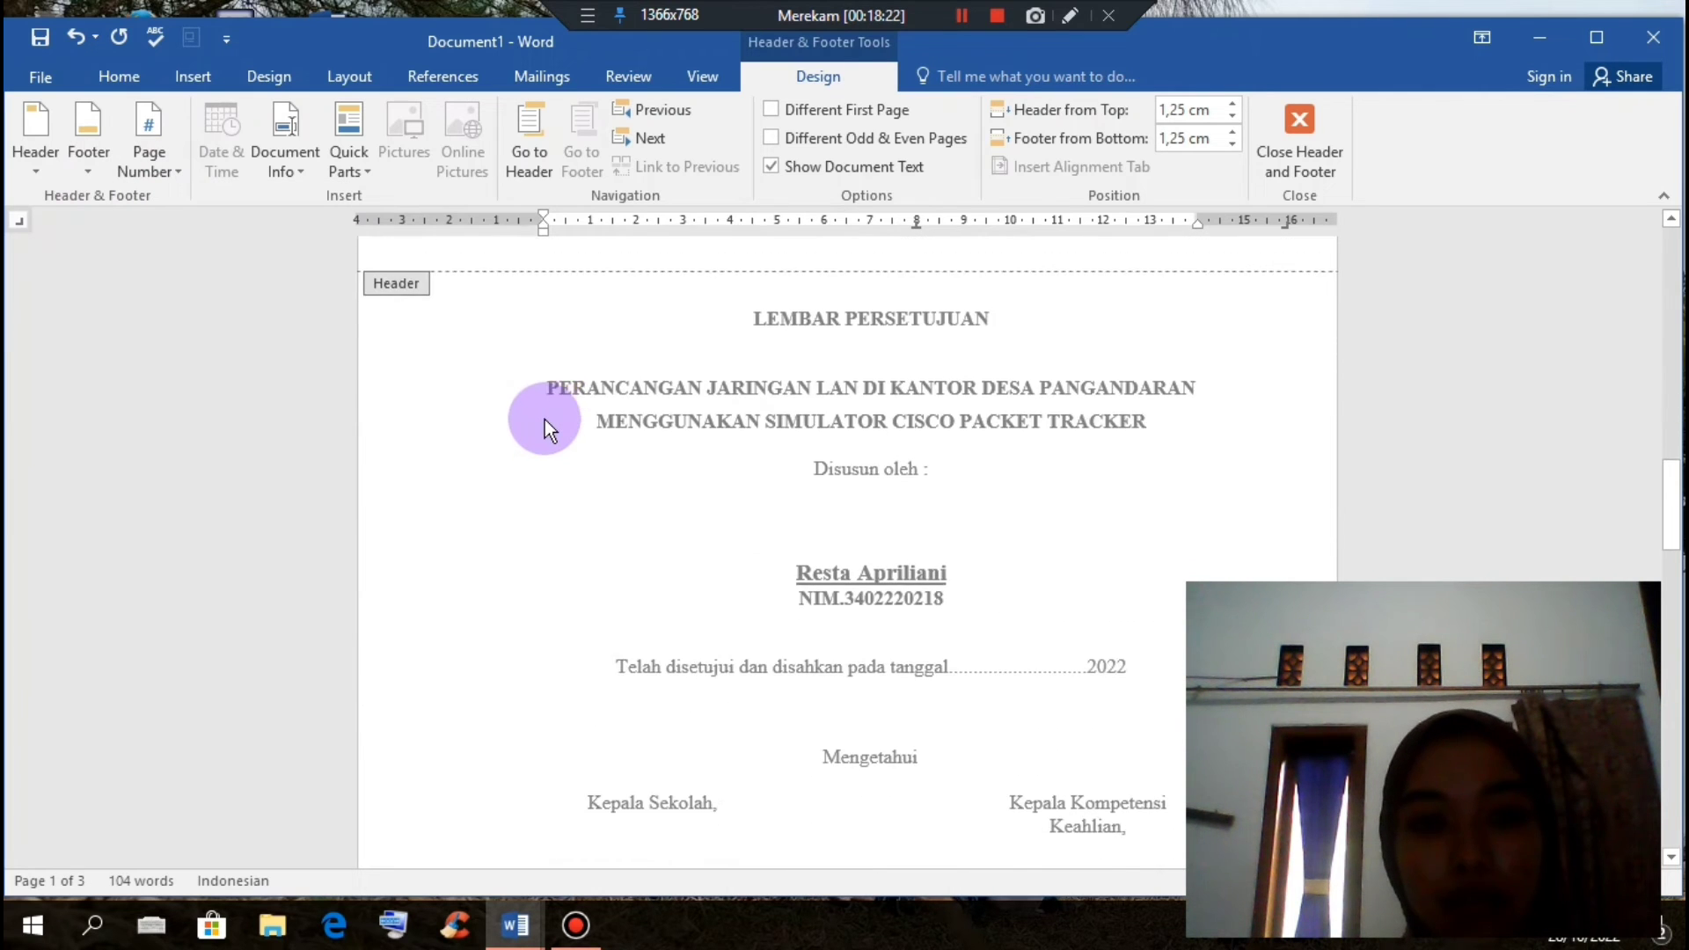
scroll(545, 420, "down", 10)
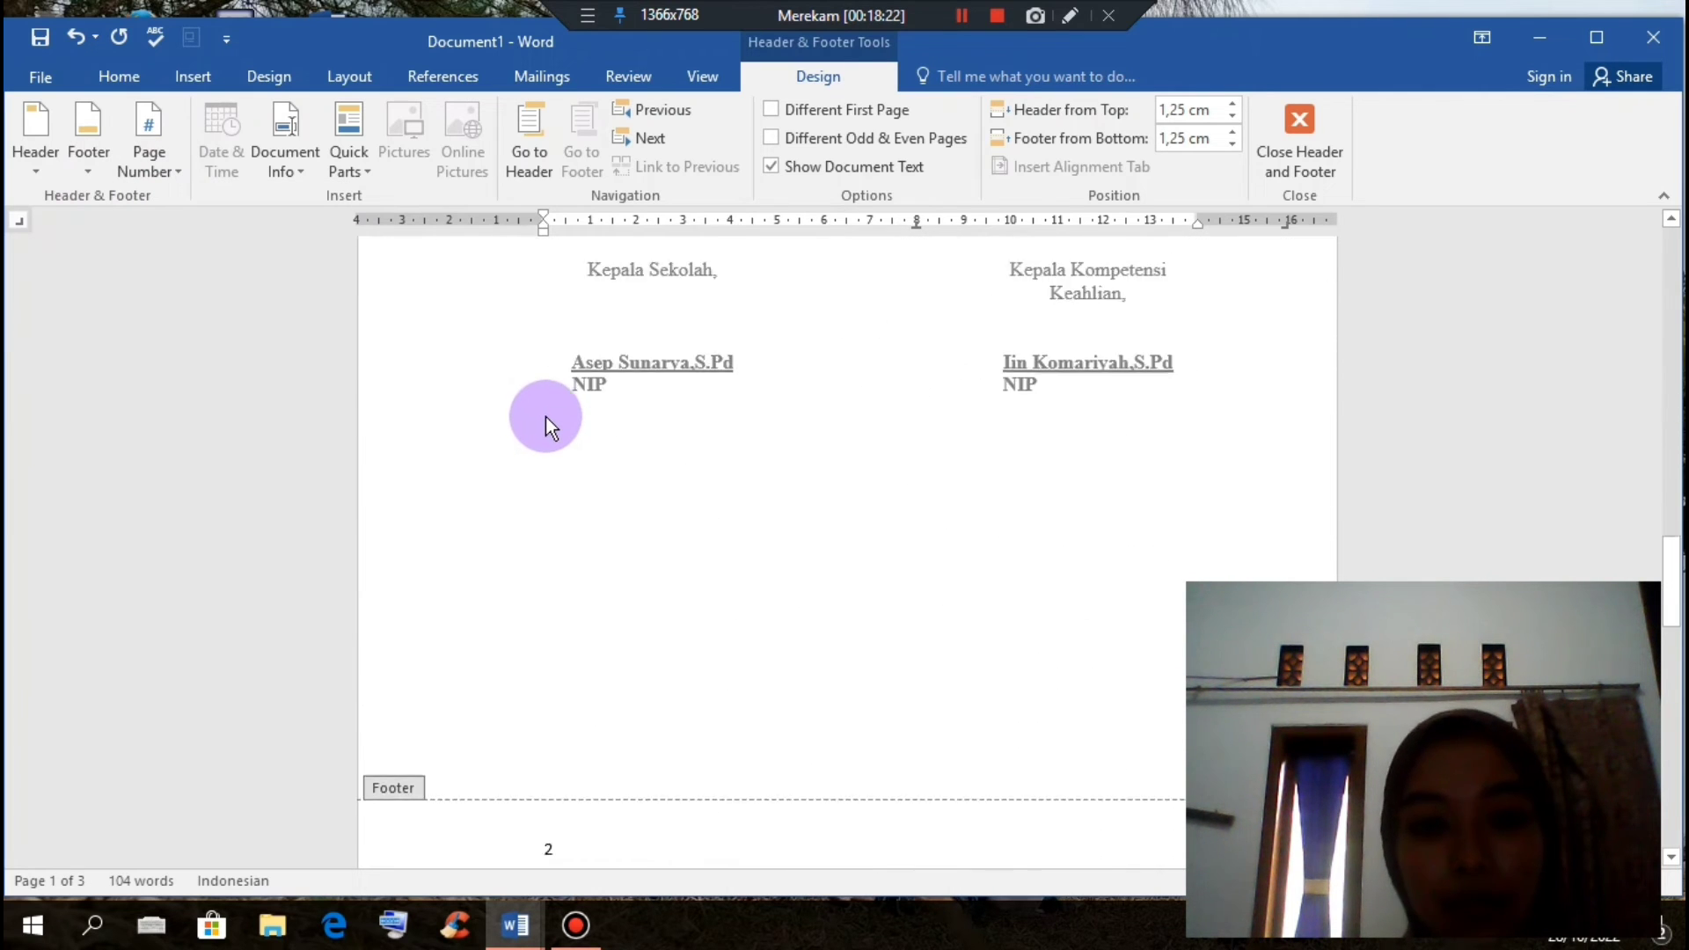
Step: Move the page number to the bottom right with Plain Number 3 and close the footer
left_click(164, 160)
mouse_move(268, 209)
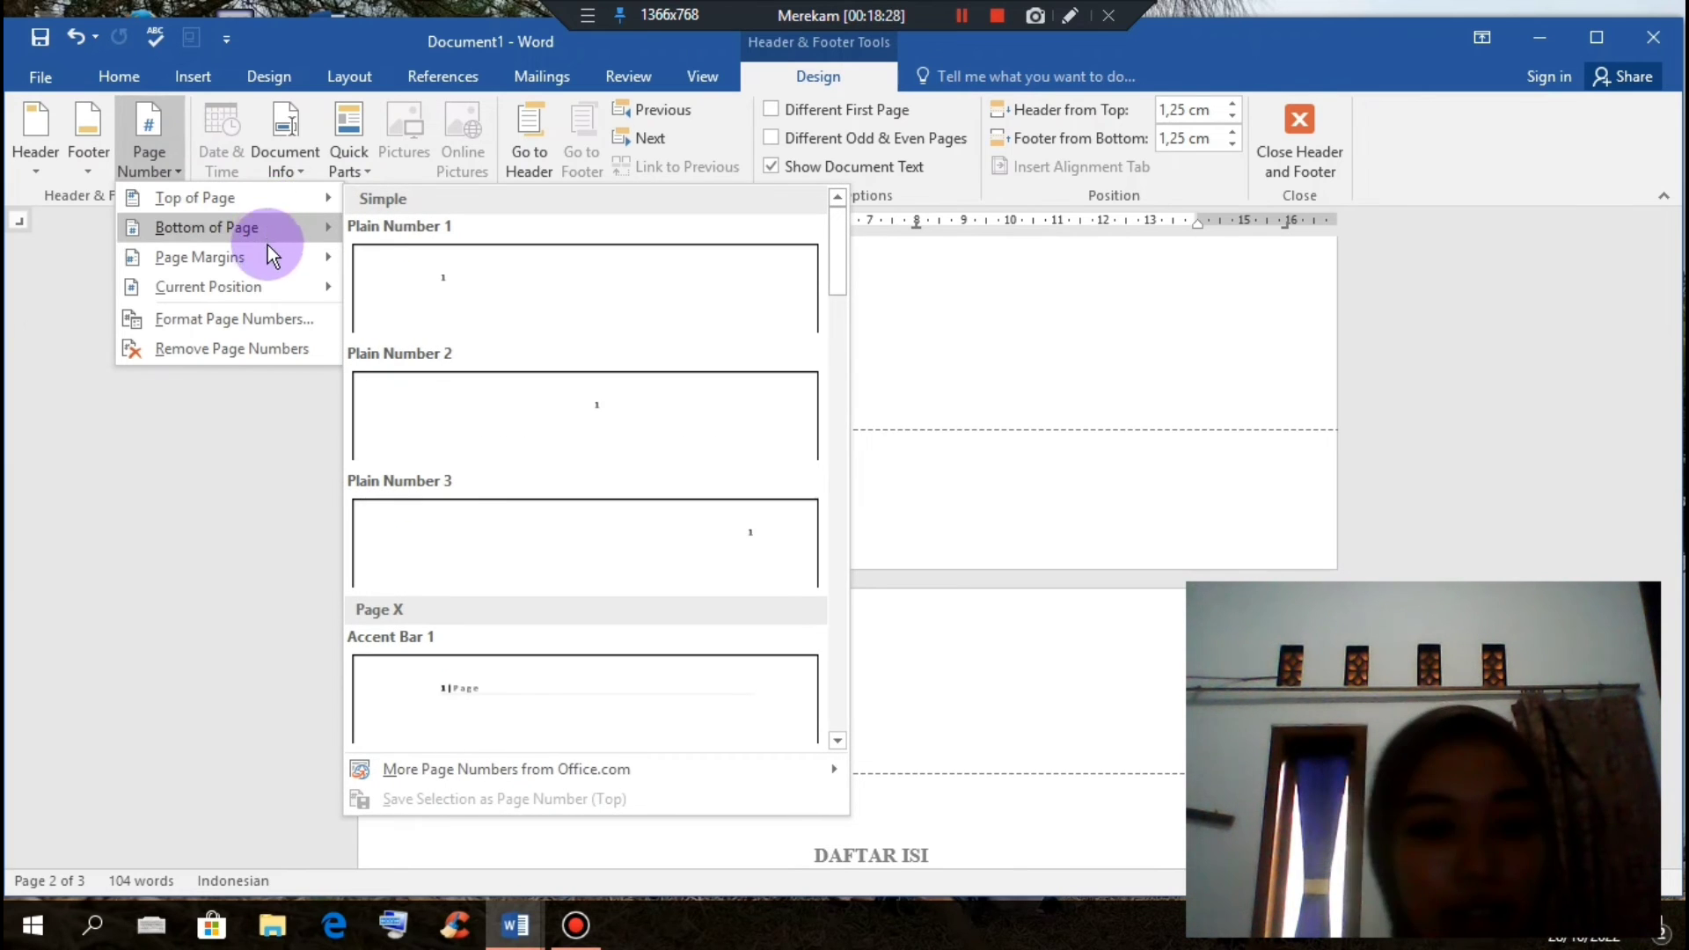
mouse_move(267, 246)
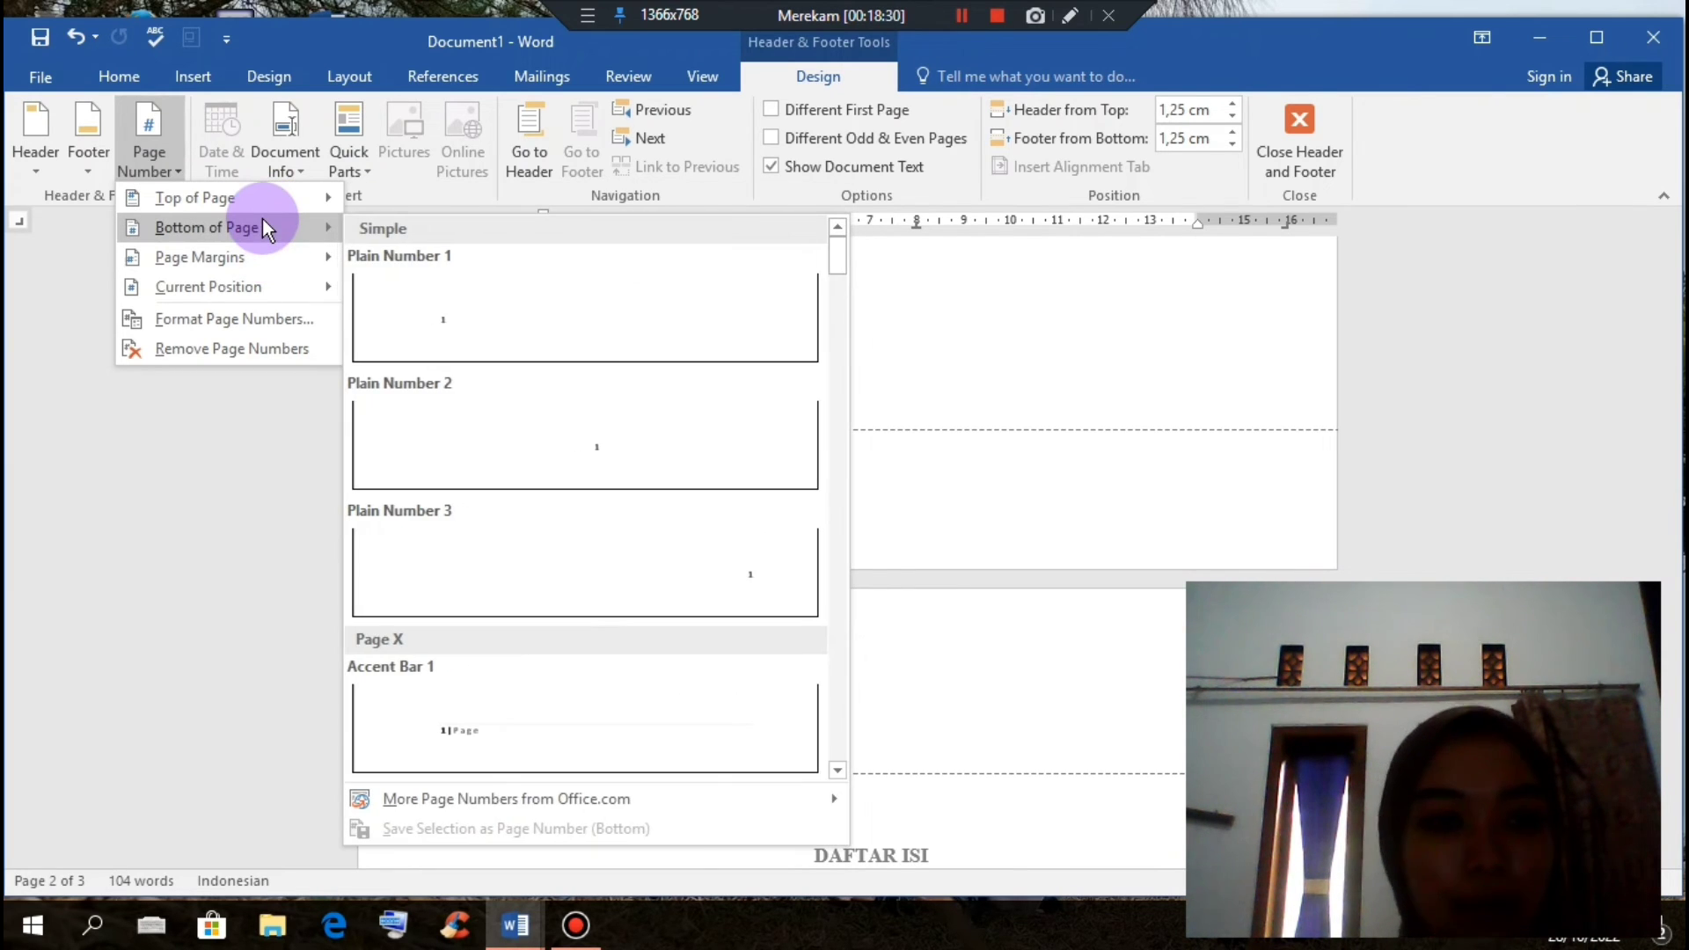
left_click(547, 541)
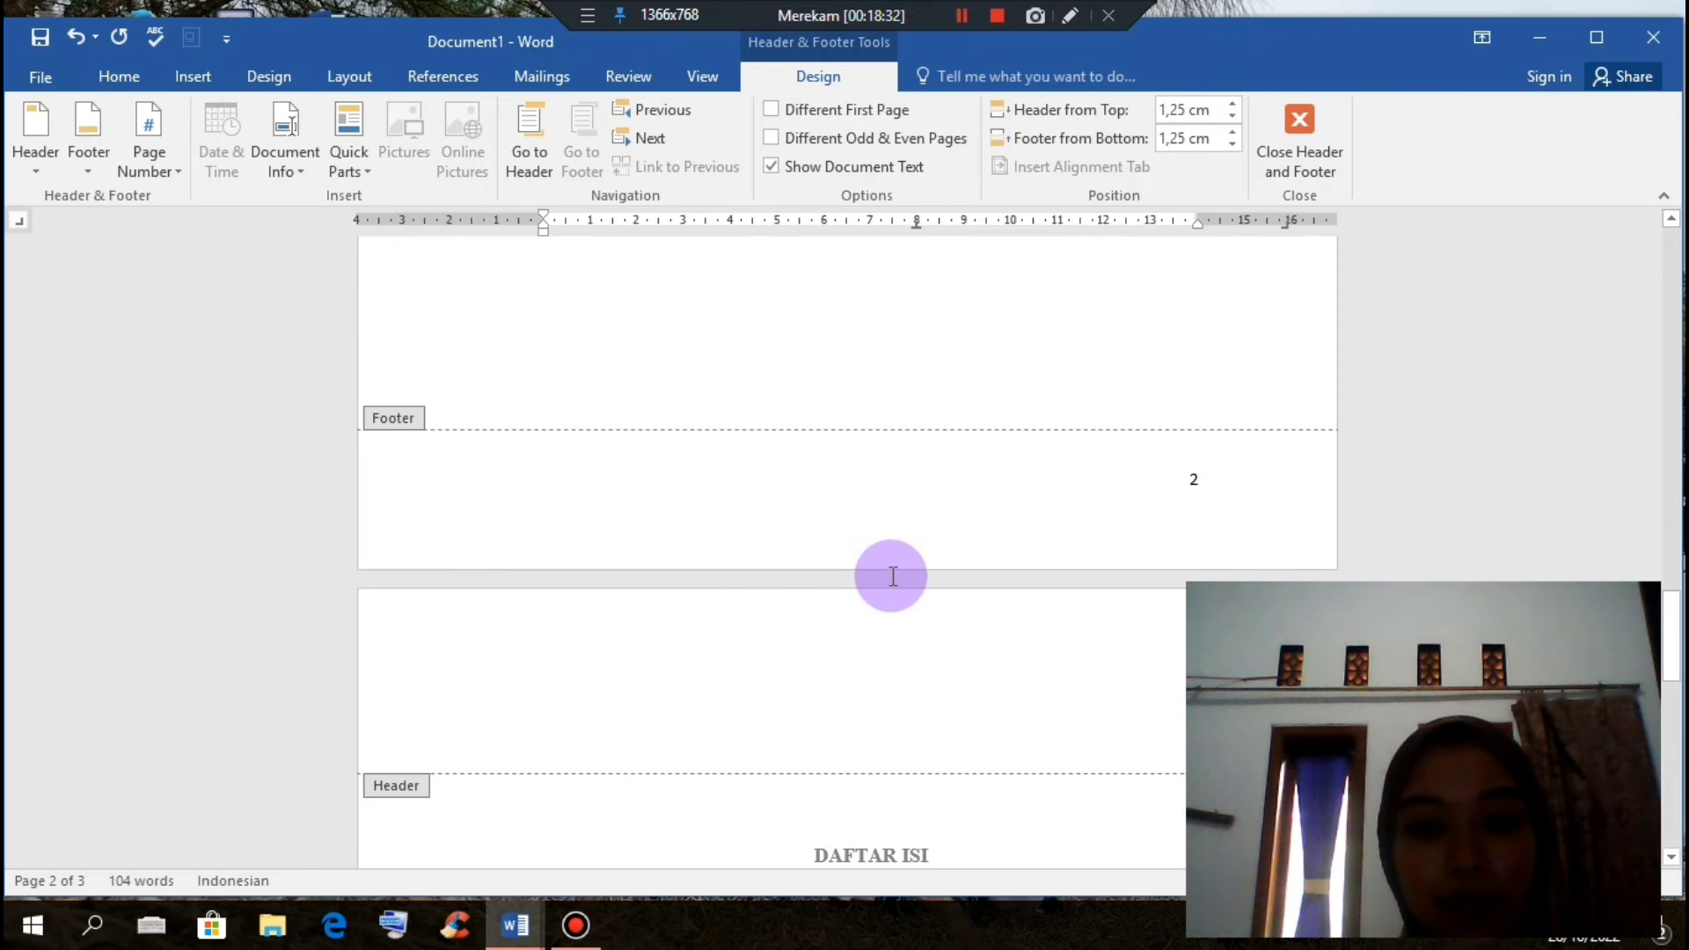
scroll(895, 571, "down", 5)
scroll(913, 545, "down", 8)
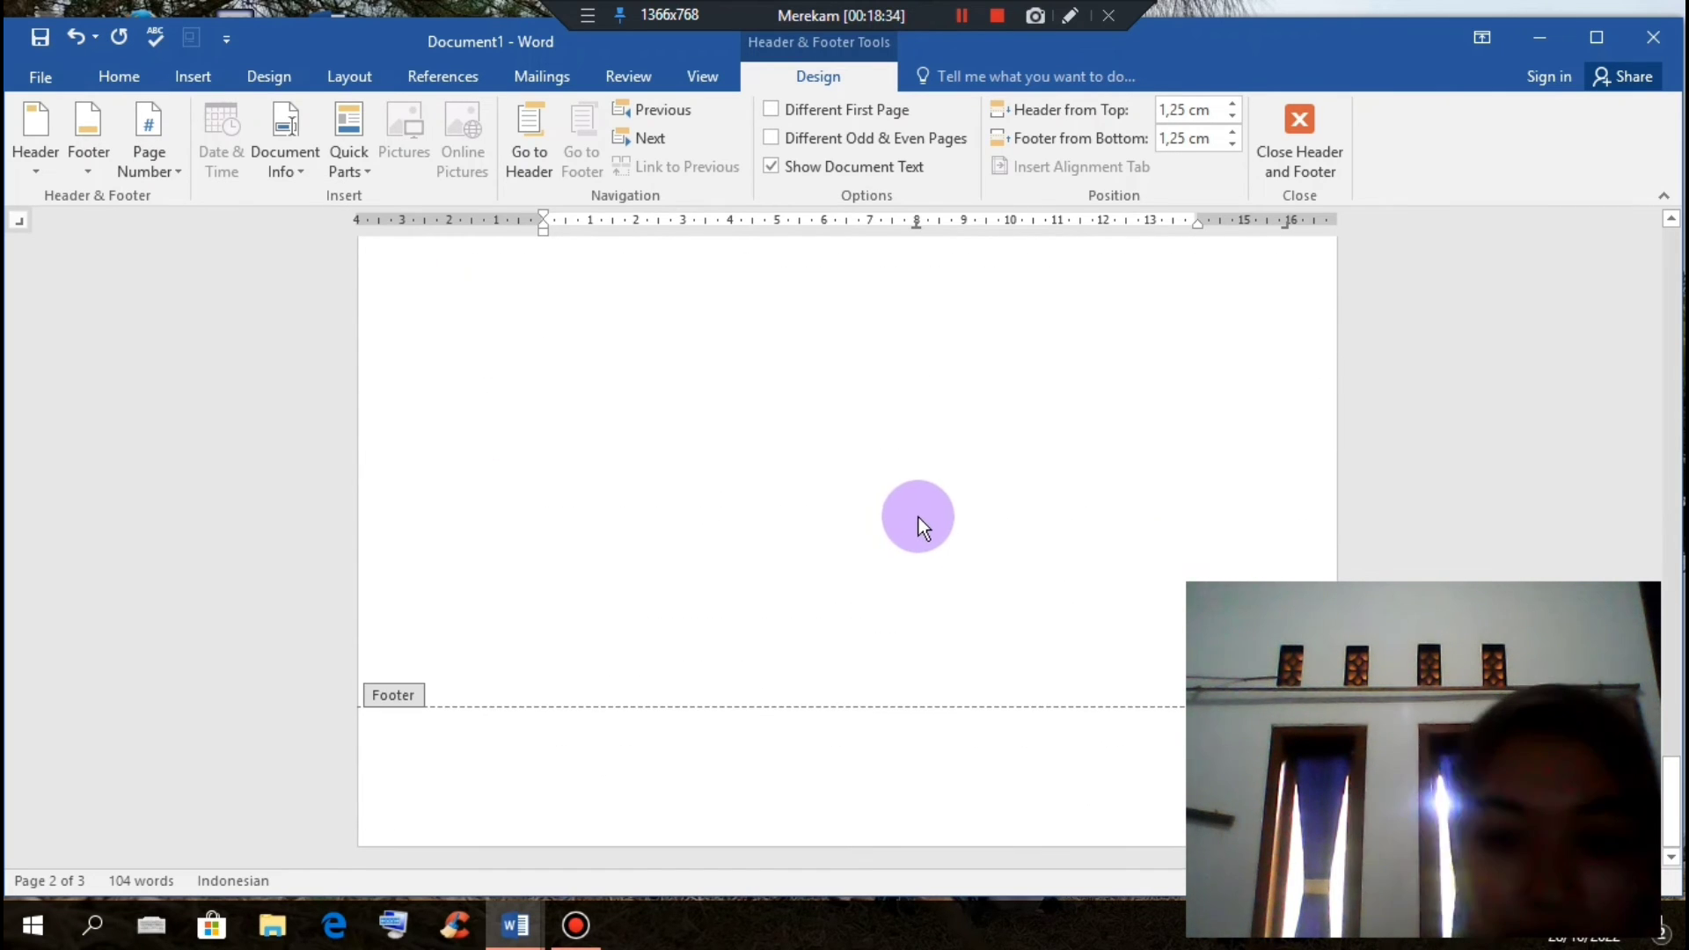
scroll(926, 527, "up", 7)
scroll(925, 522, "up", 5)
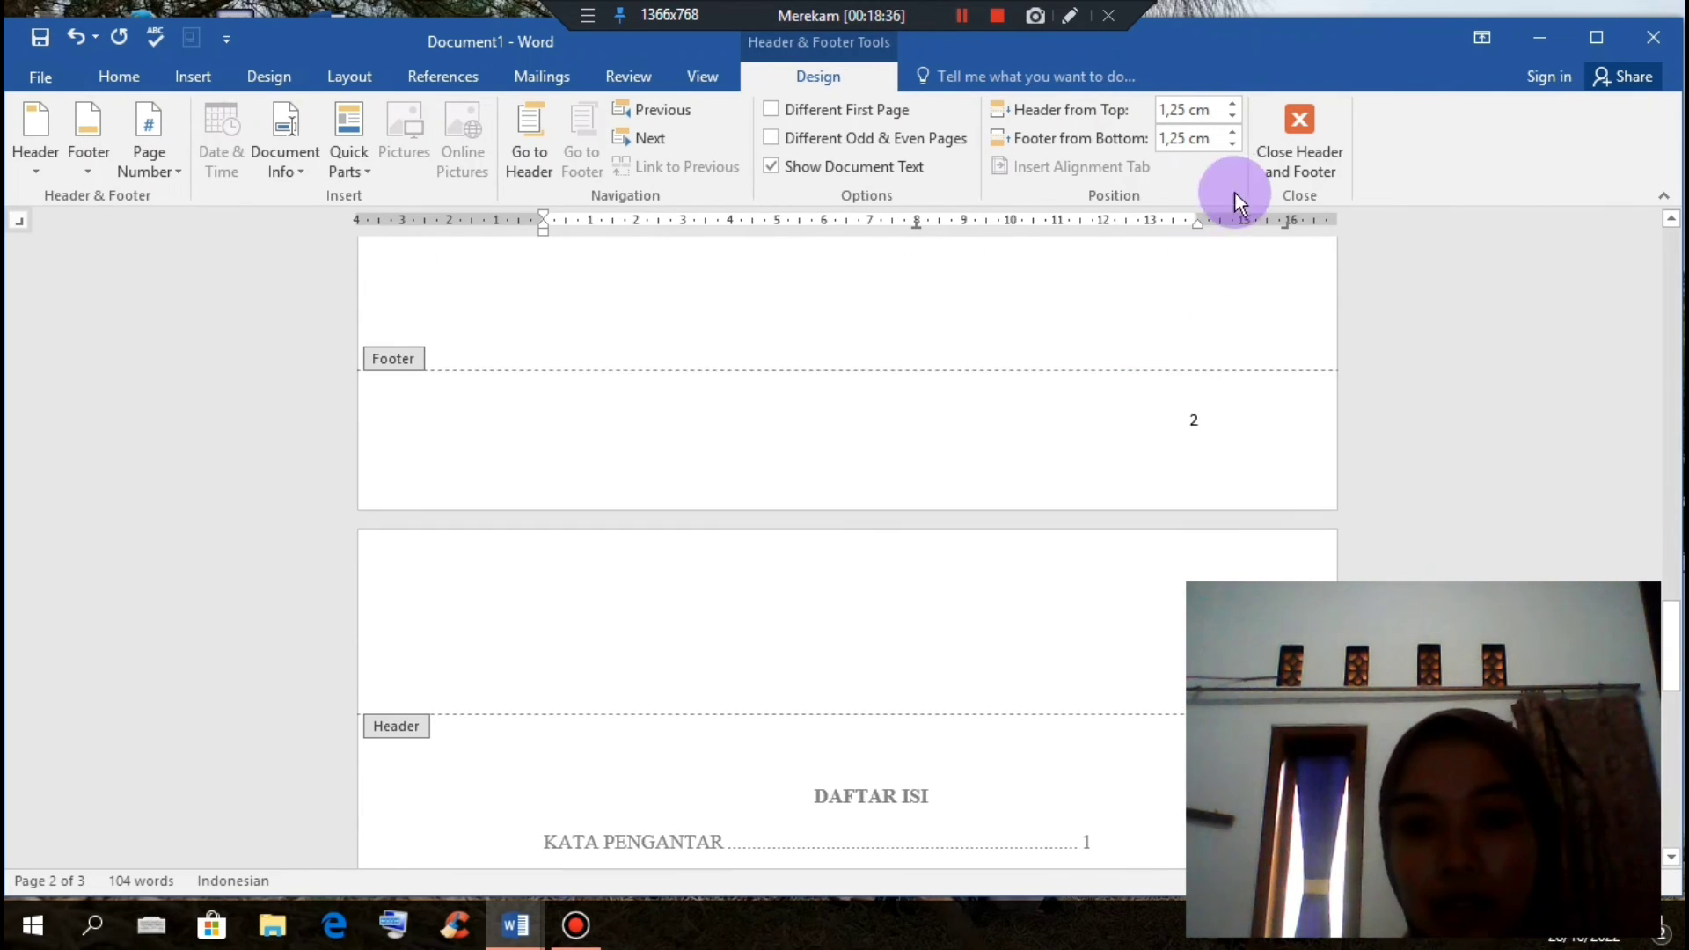
left_click(1264, 141)
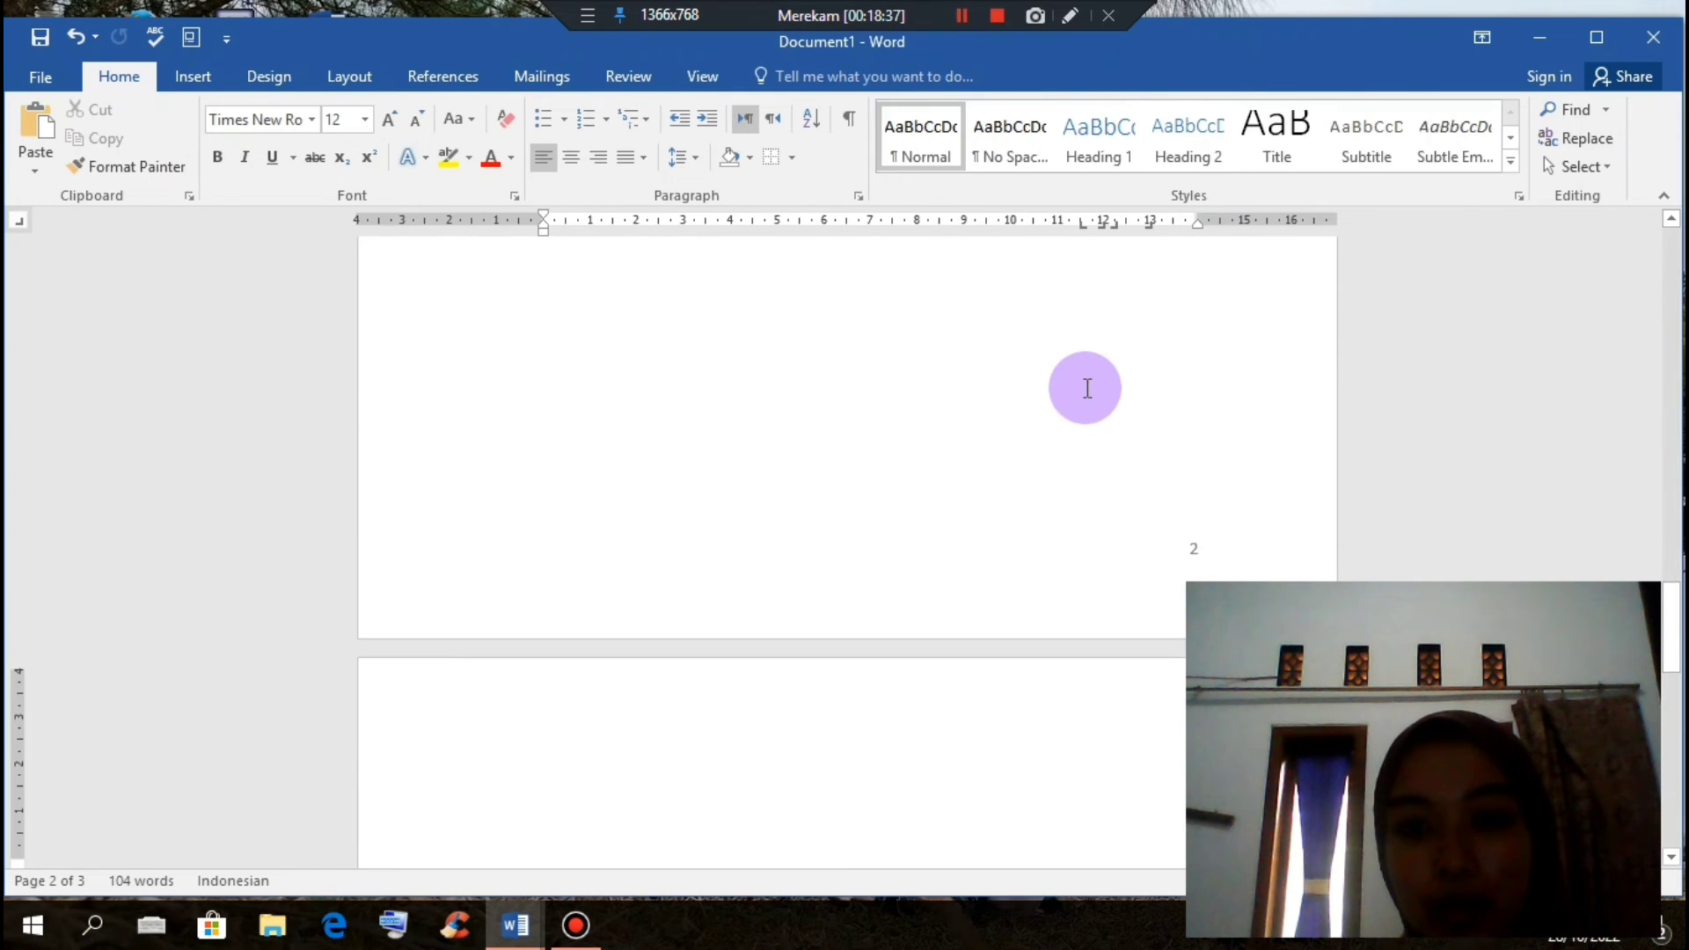
Step: Scroll to page 3 and open its footer for editing
scroll(968, 440, "up", 3)
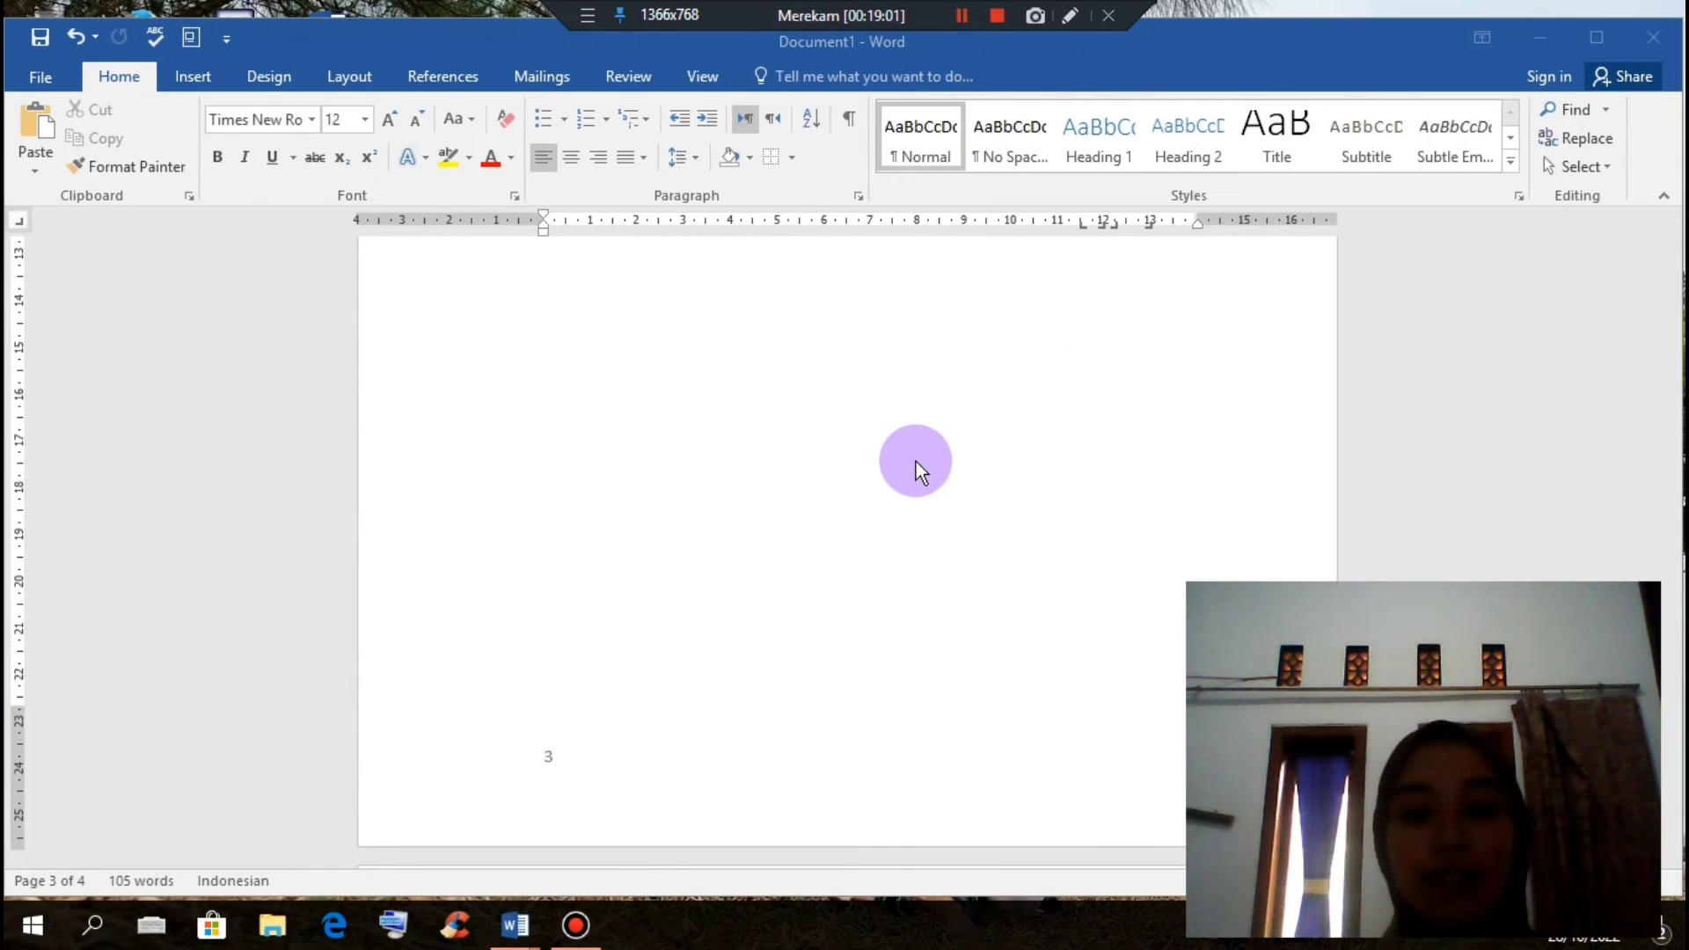
scroll(916, 466, "down", 1)
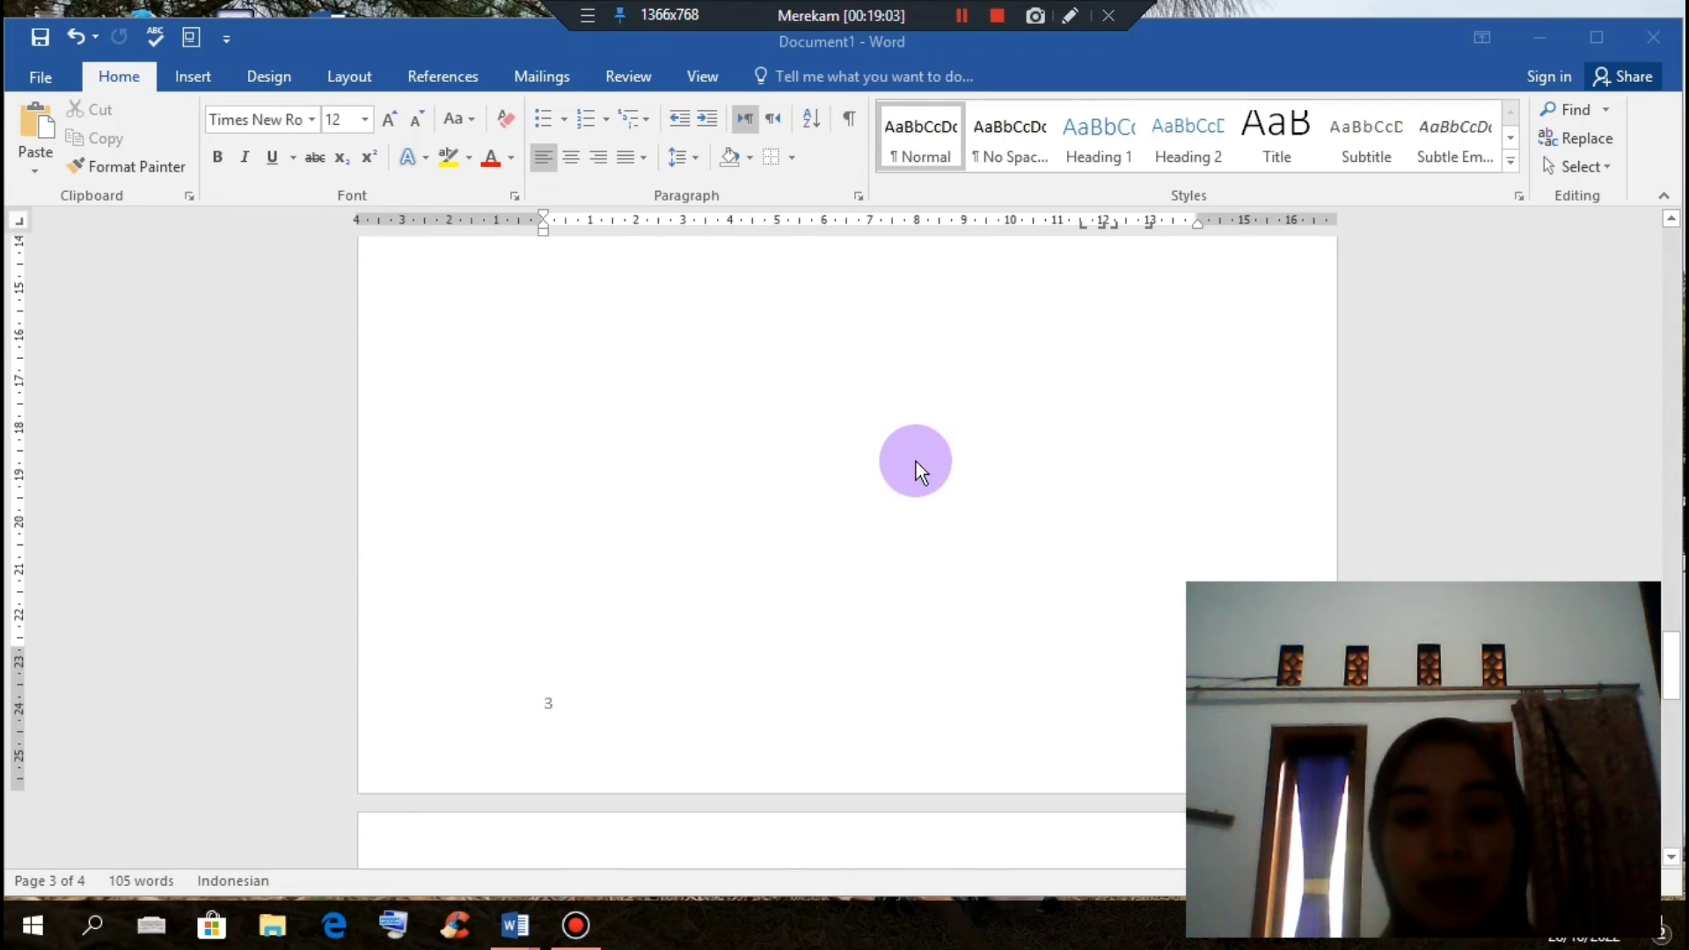
double_click(619, 731)
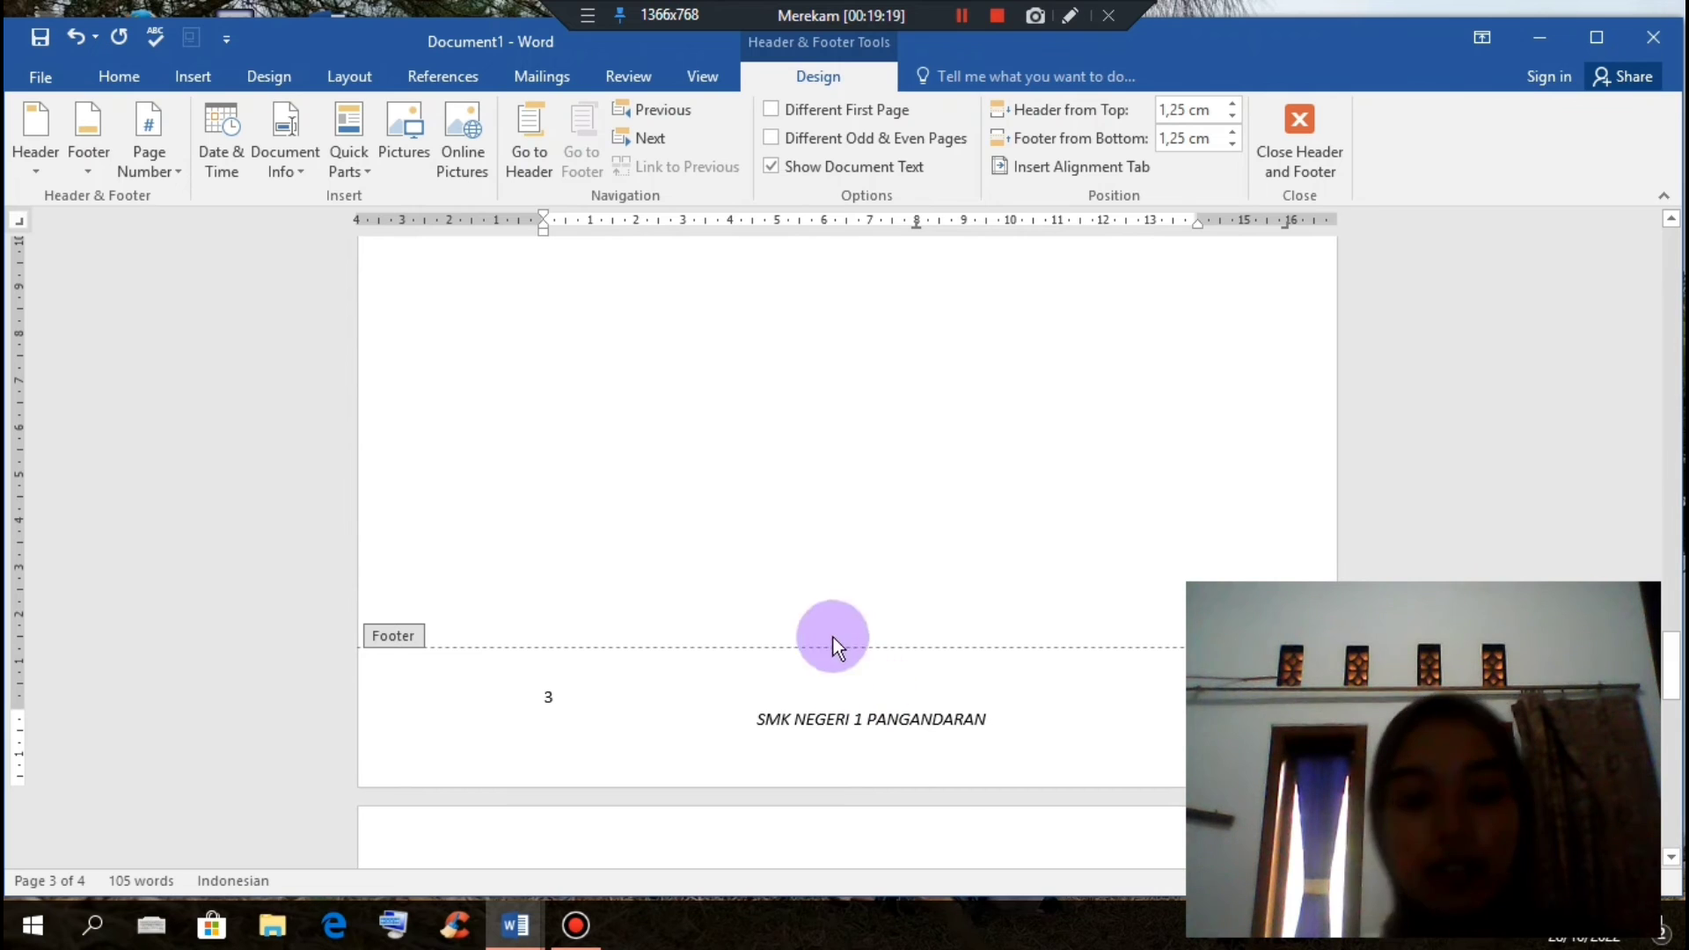
Step: Shrink the SMK NEGERI 1 PANGANDARAN footer text to font size 8
left_click_drag(759, 719, 990, 720)
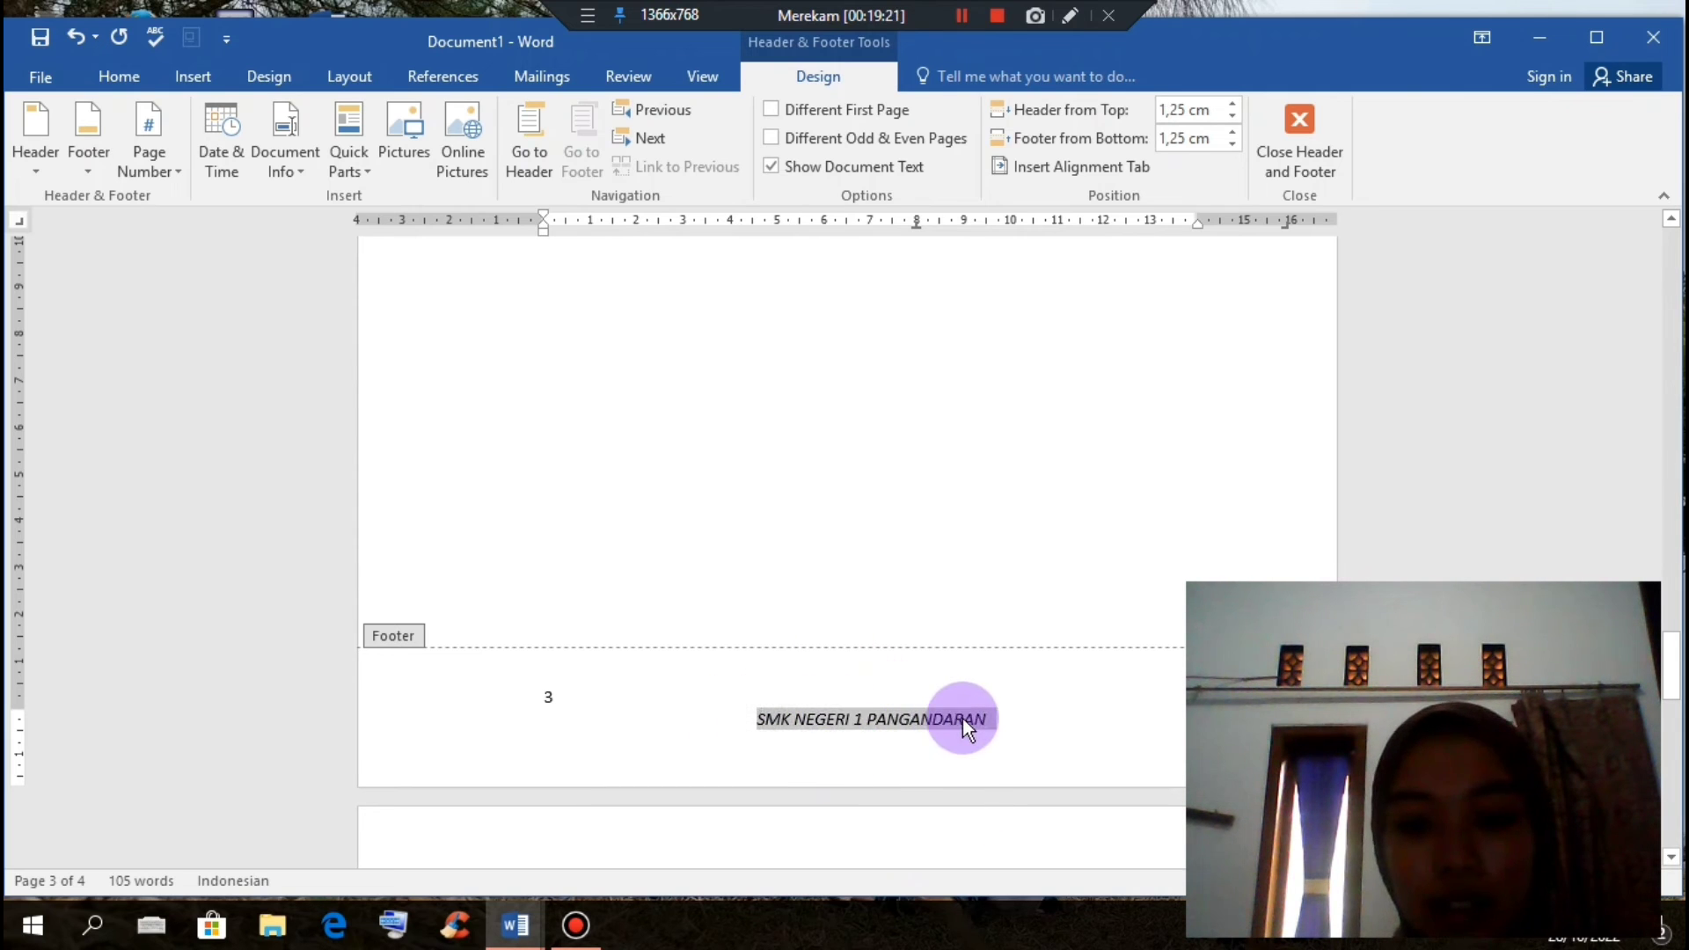
left_click(119, 76)
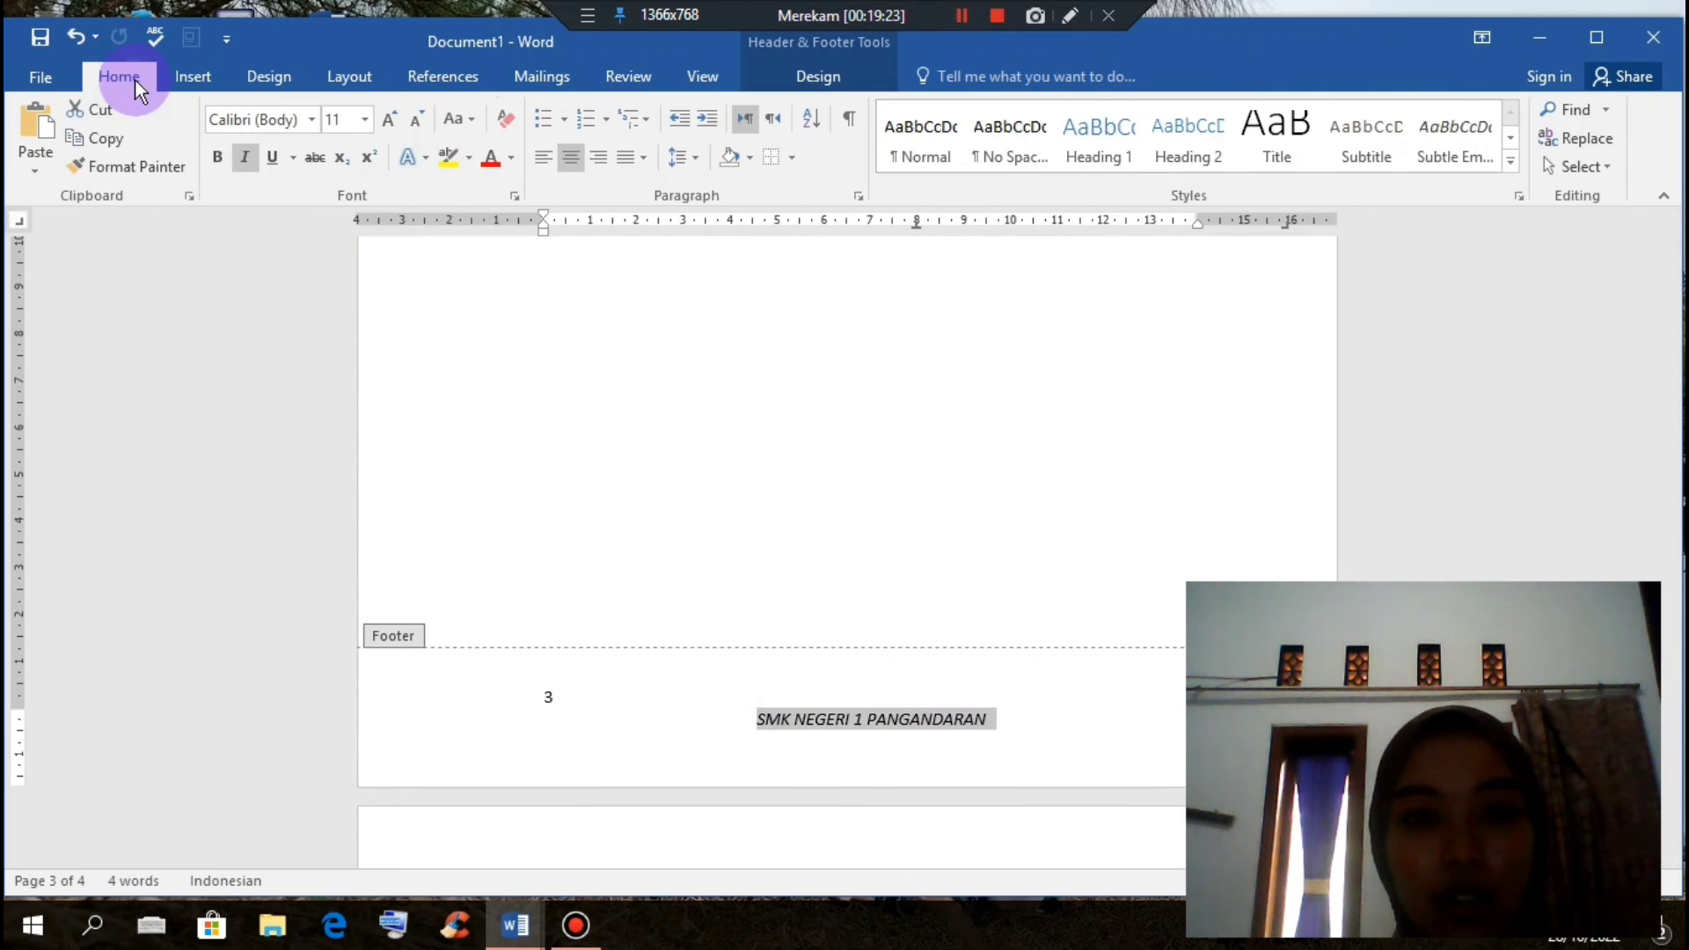
left_click(410, 121)
left_click(410, 120)
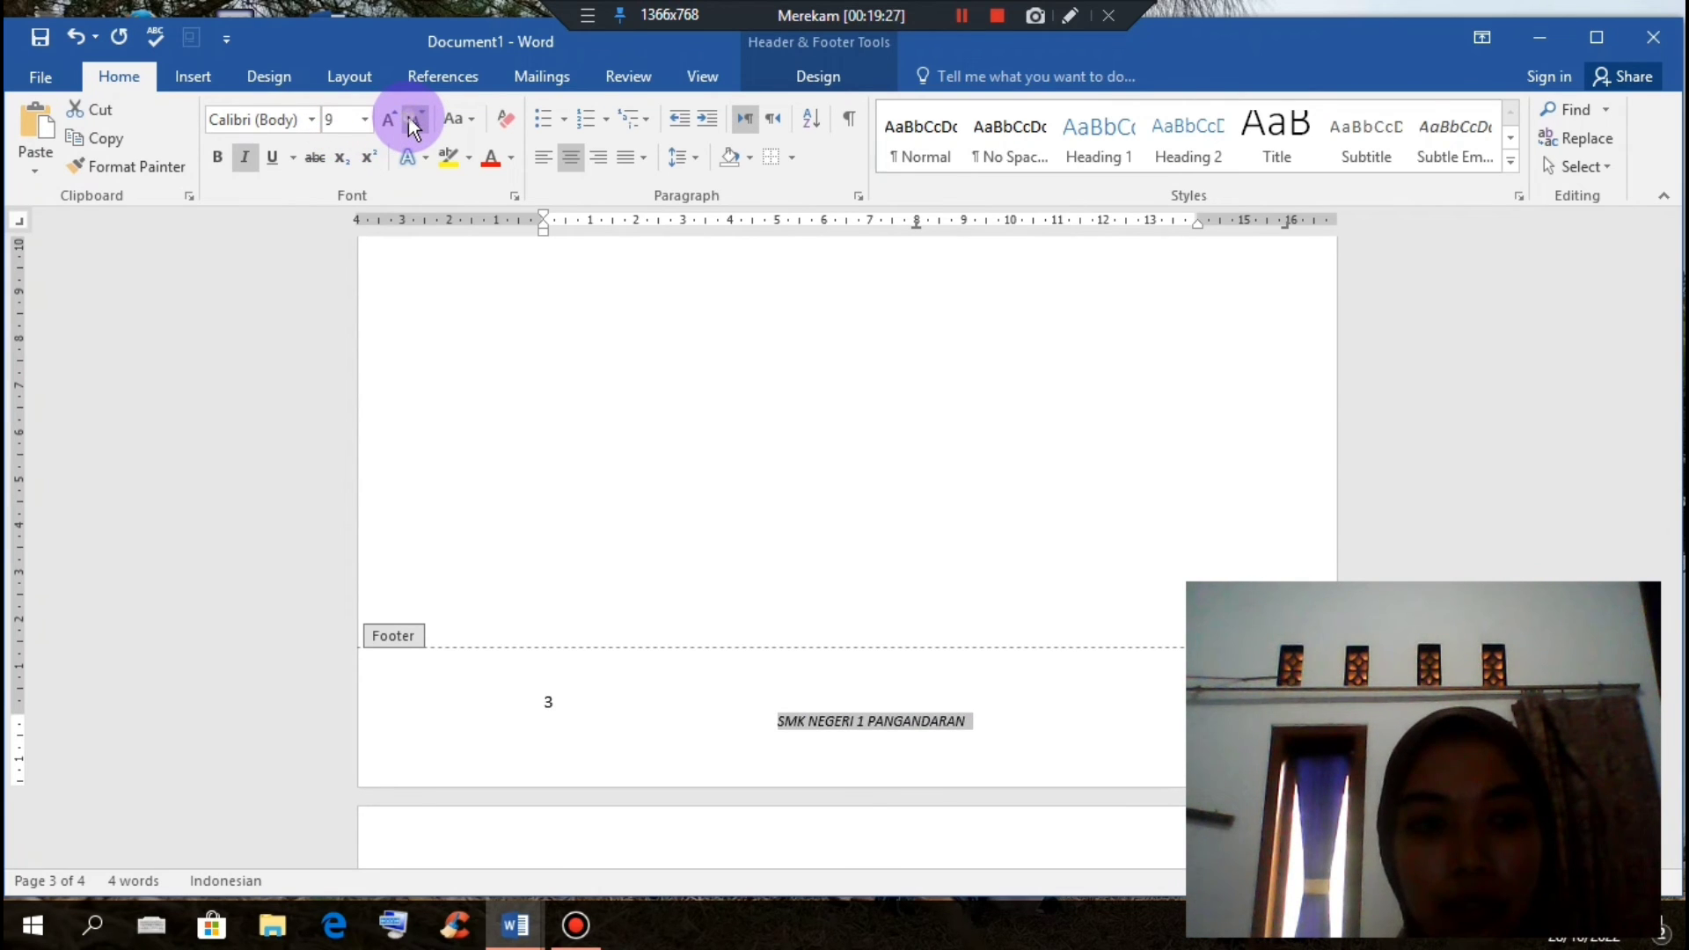
left_click(410, 121)
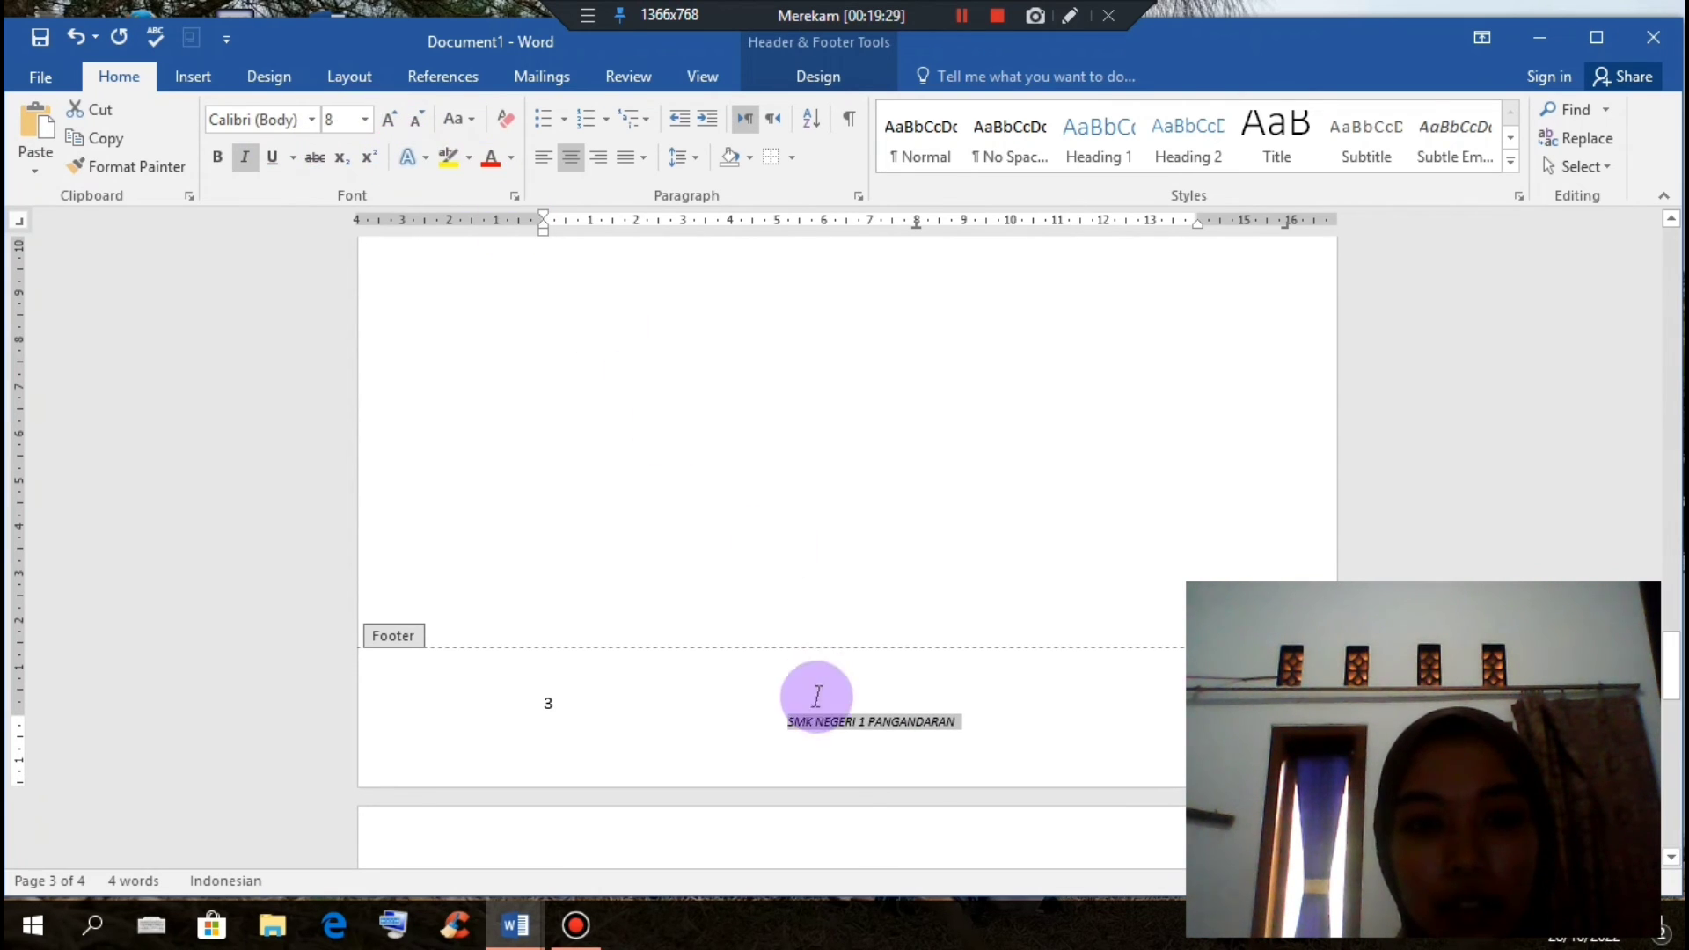
left_click(971, 710)
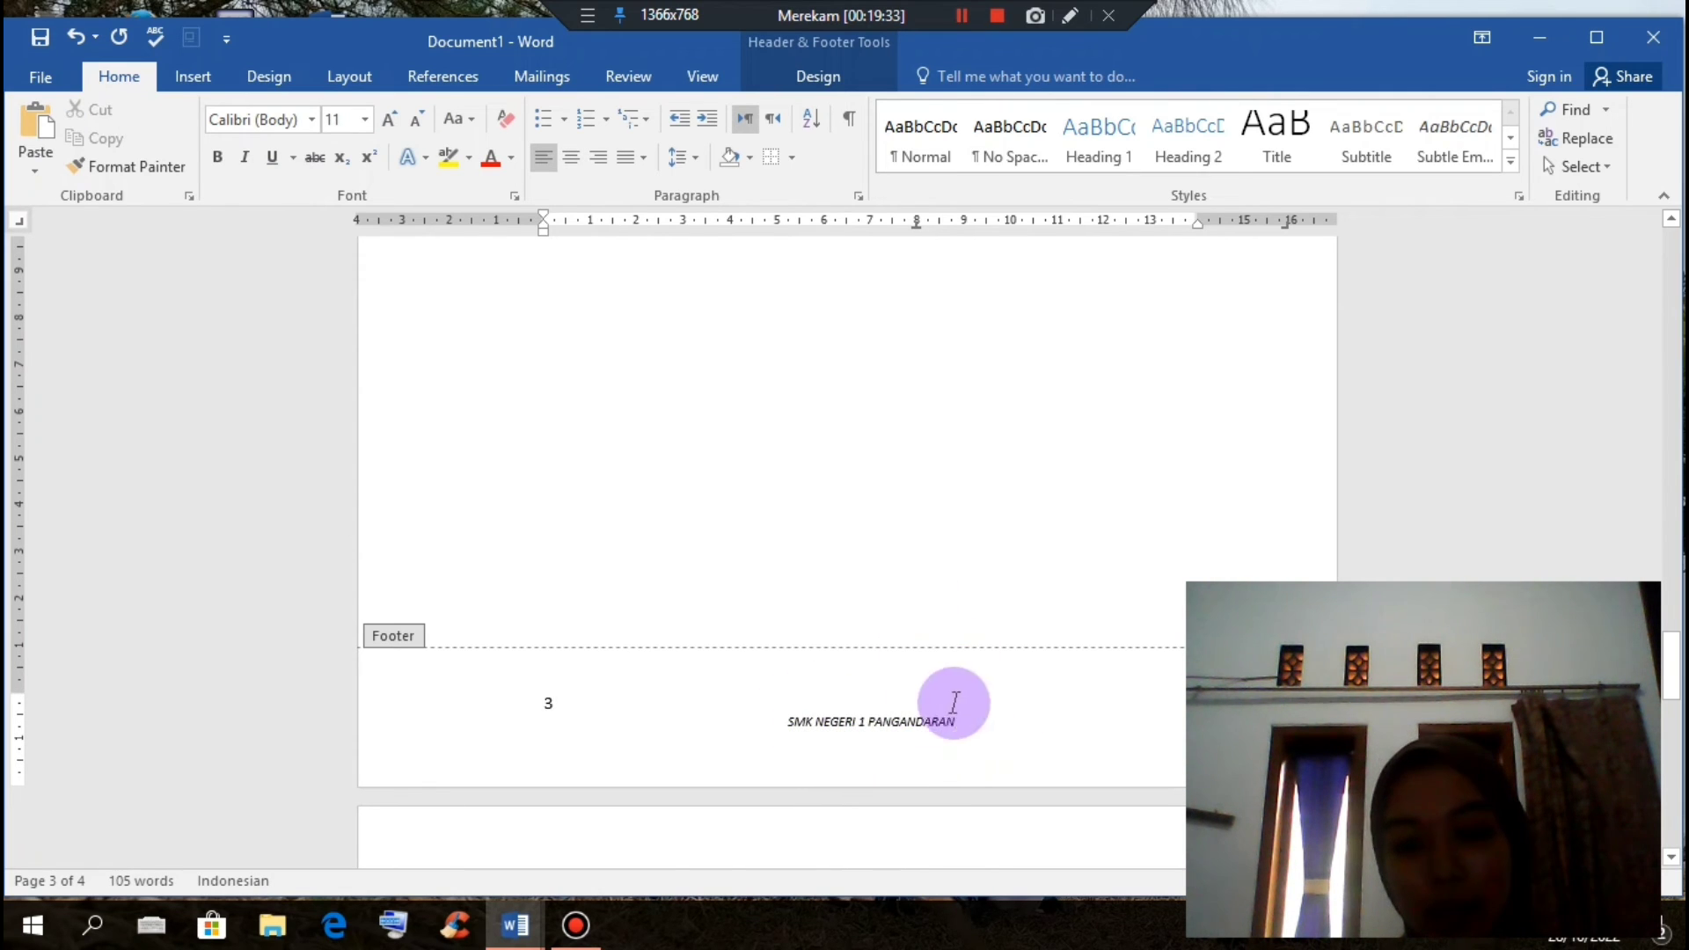
scroll(1038, 654, "down", 6)
scroll(1038, 654, "up", 4)
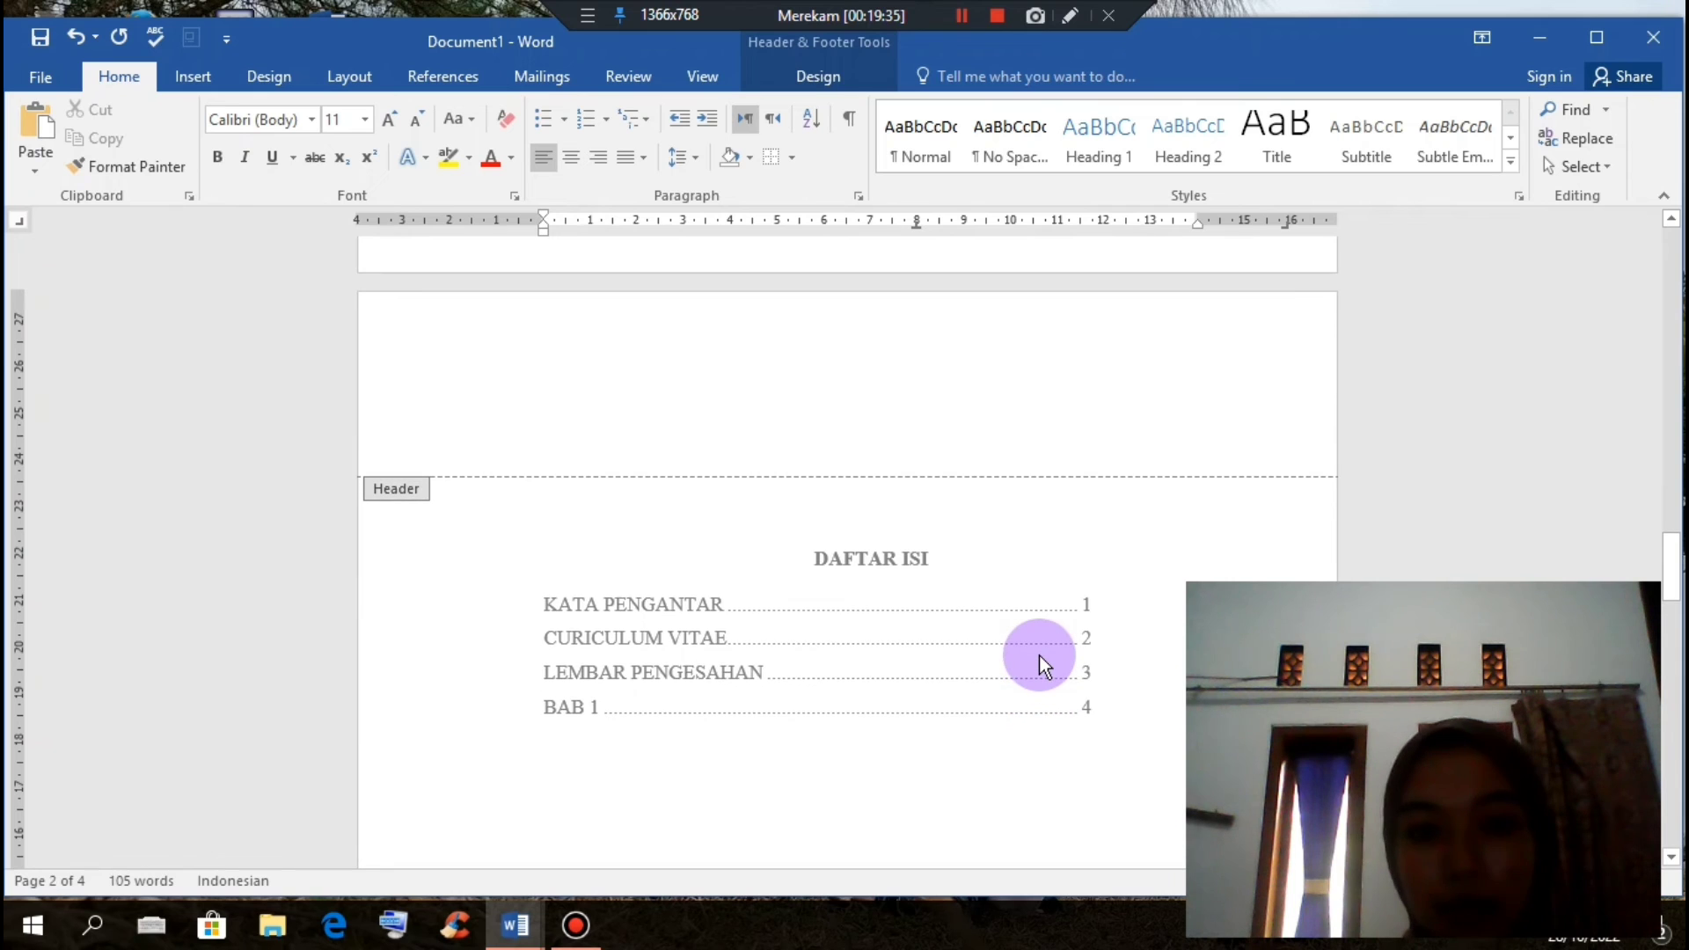
scroll(916, 573, "up", 10)
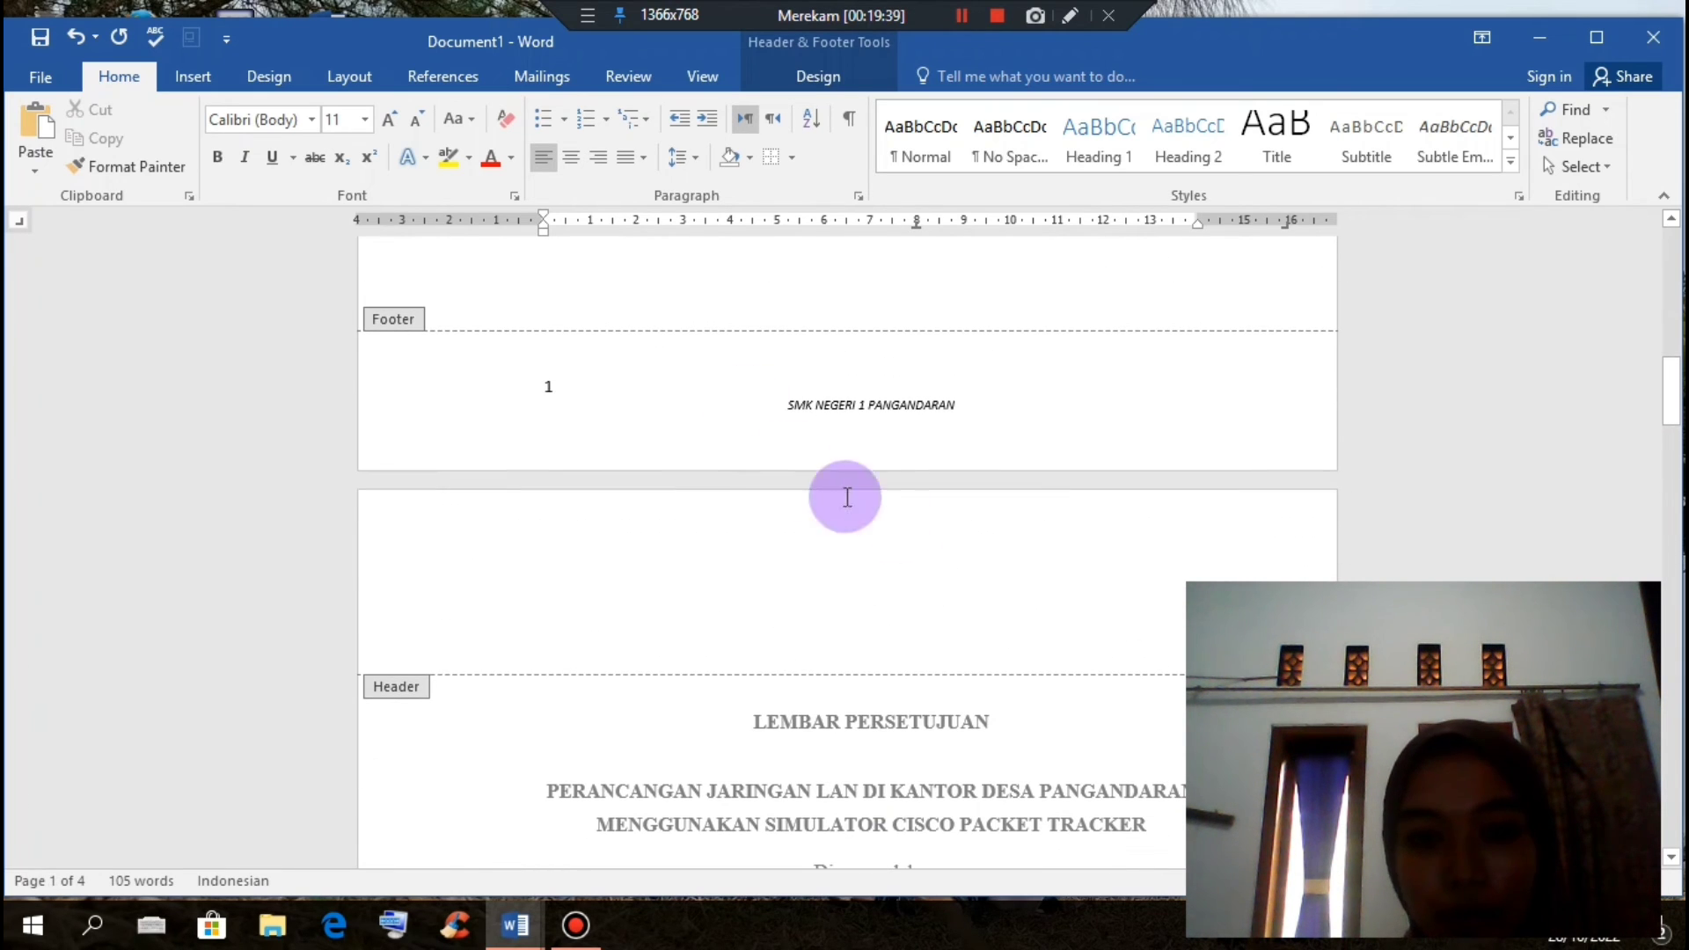
scroll(894, 475, "down", 10)
scroll(895, 472, "down", 10)
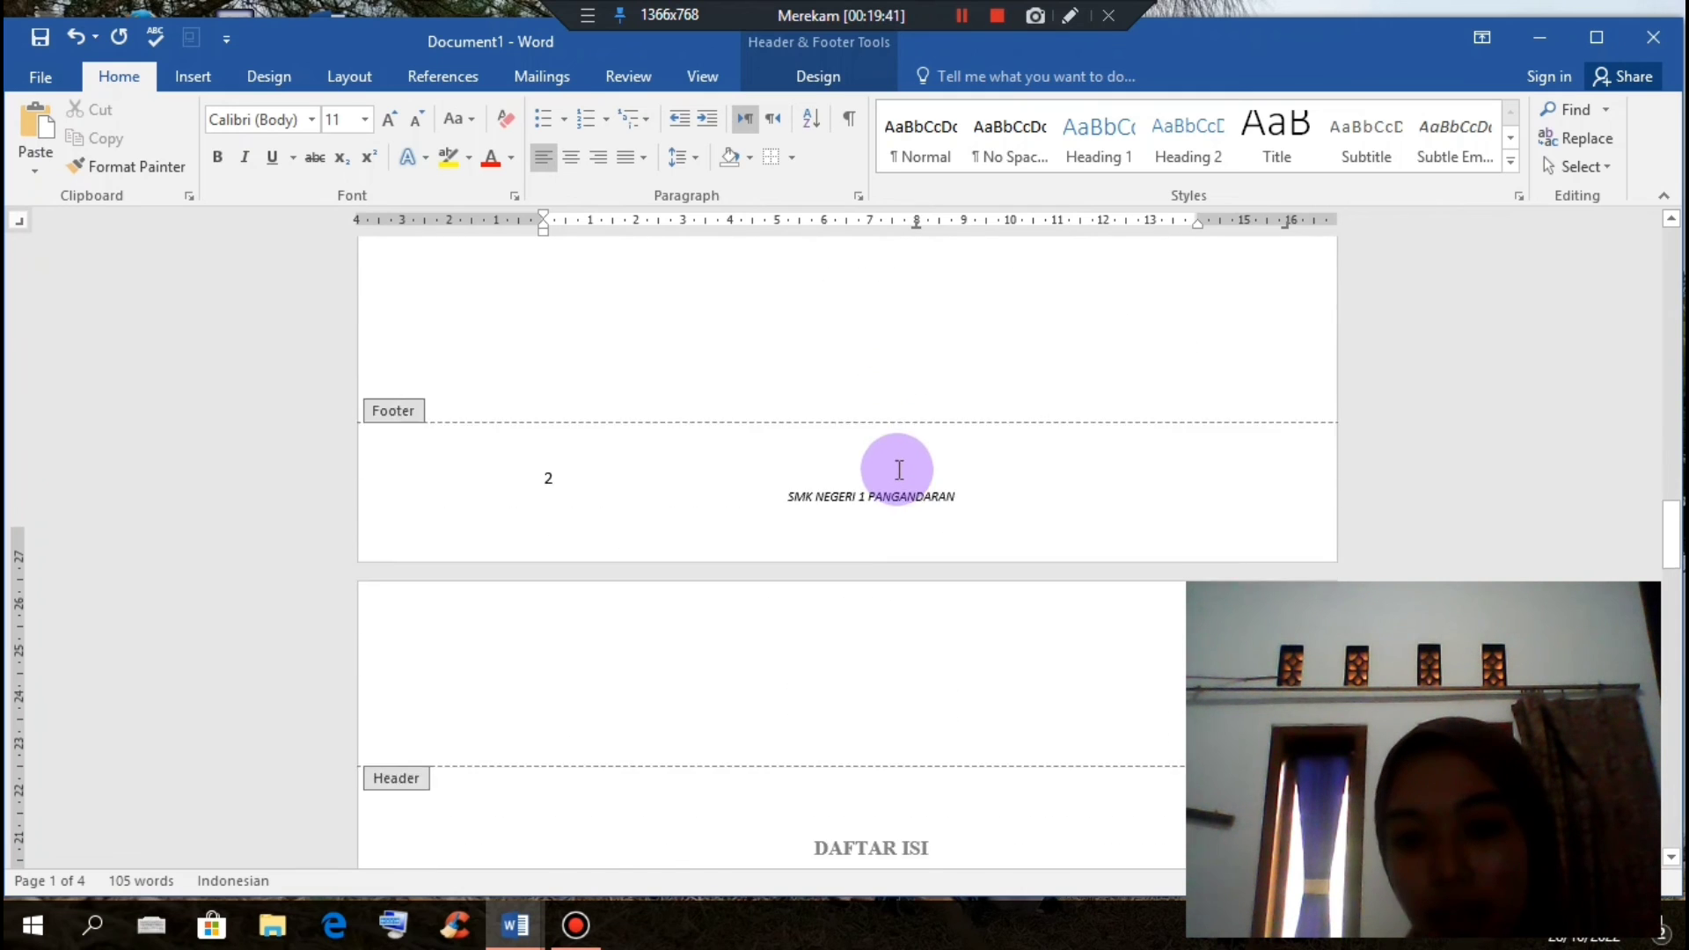
scroll(905, 429, "down", 9)
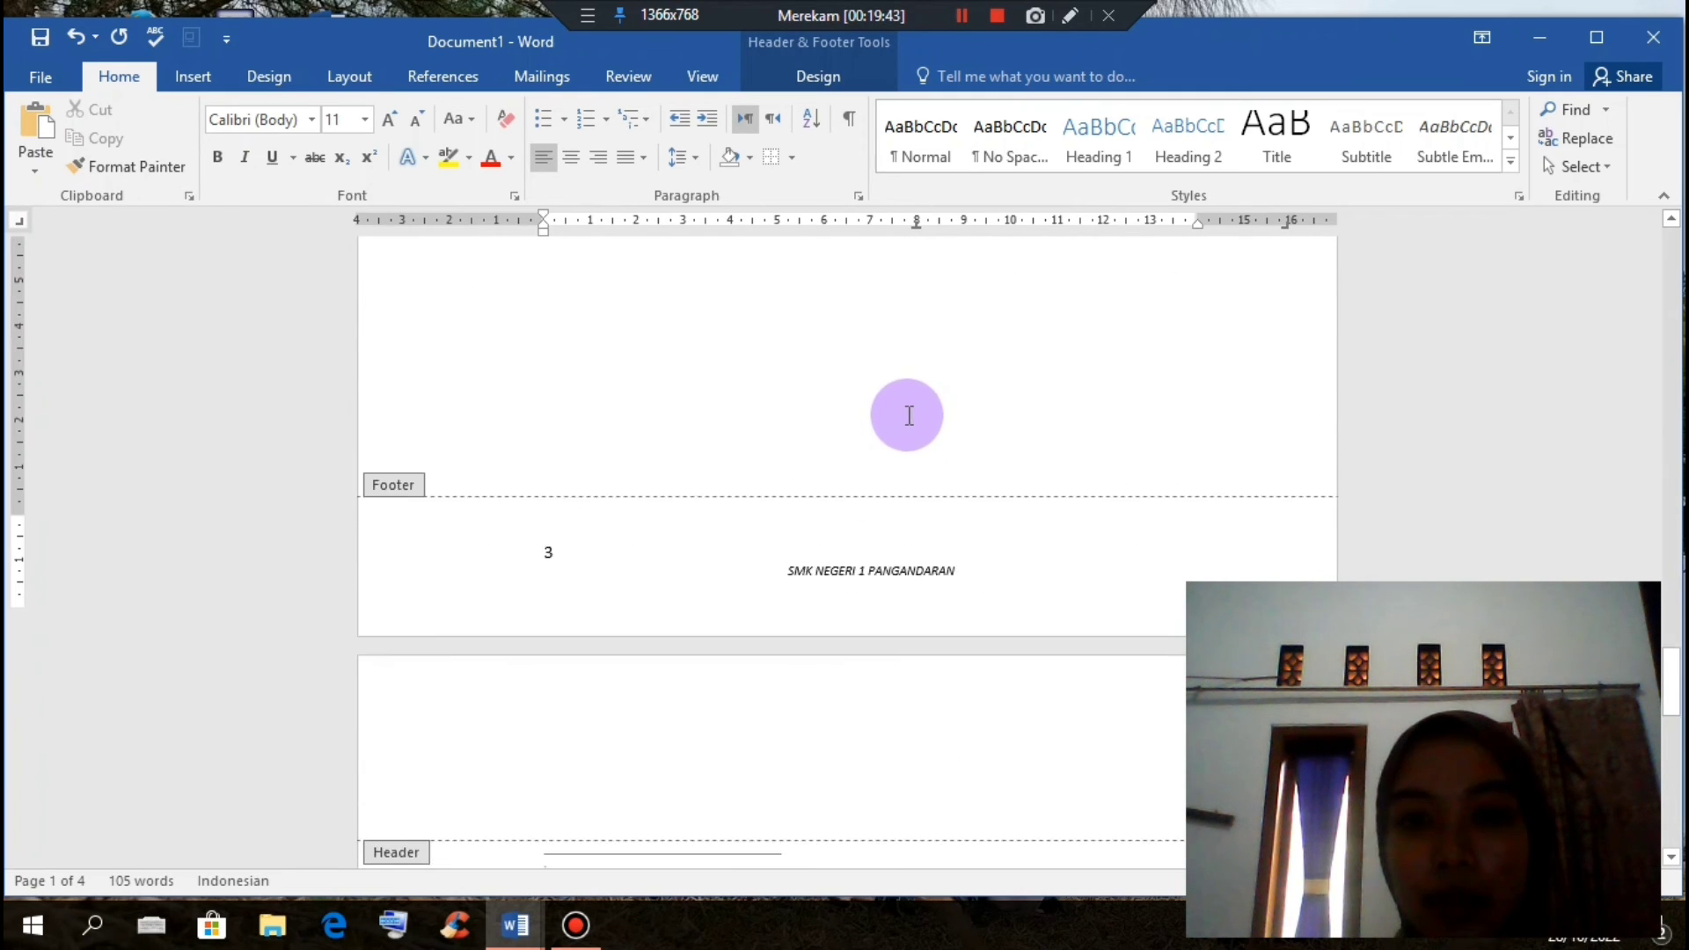
scroll(908, 415, "up", 3)
scroll(908, 407, "up", 2)
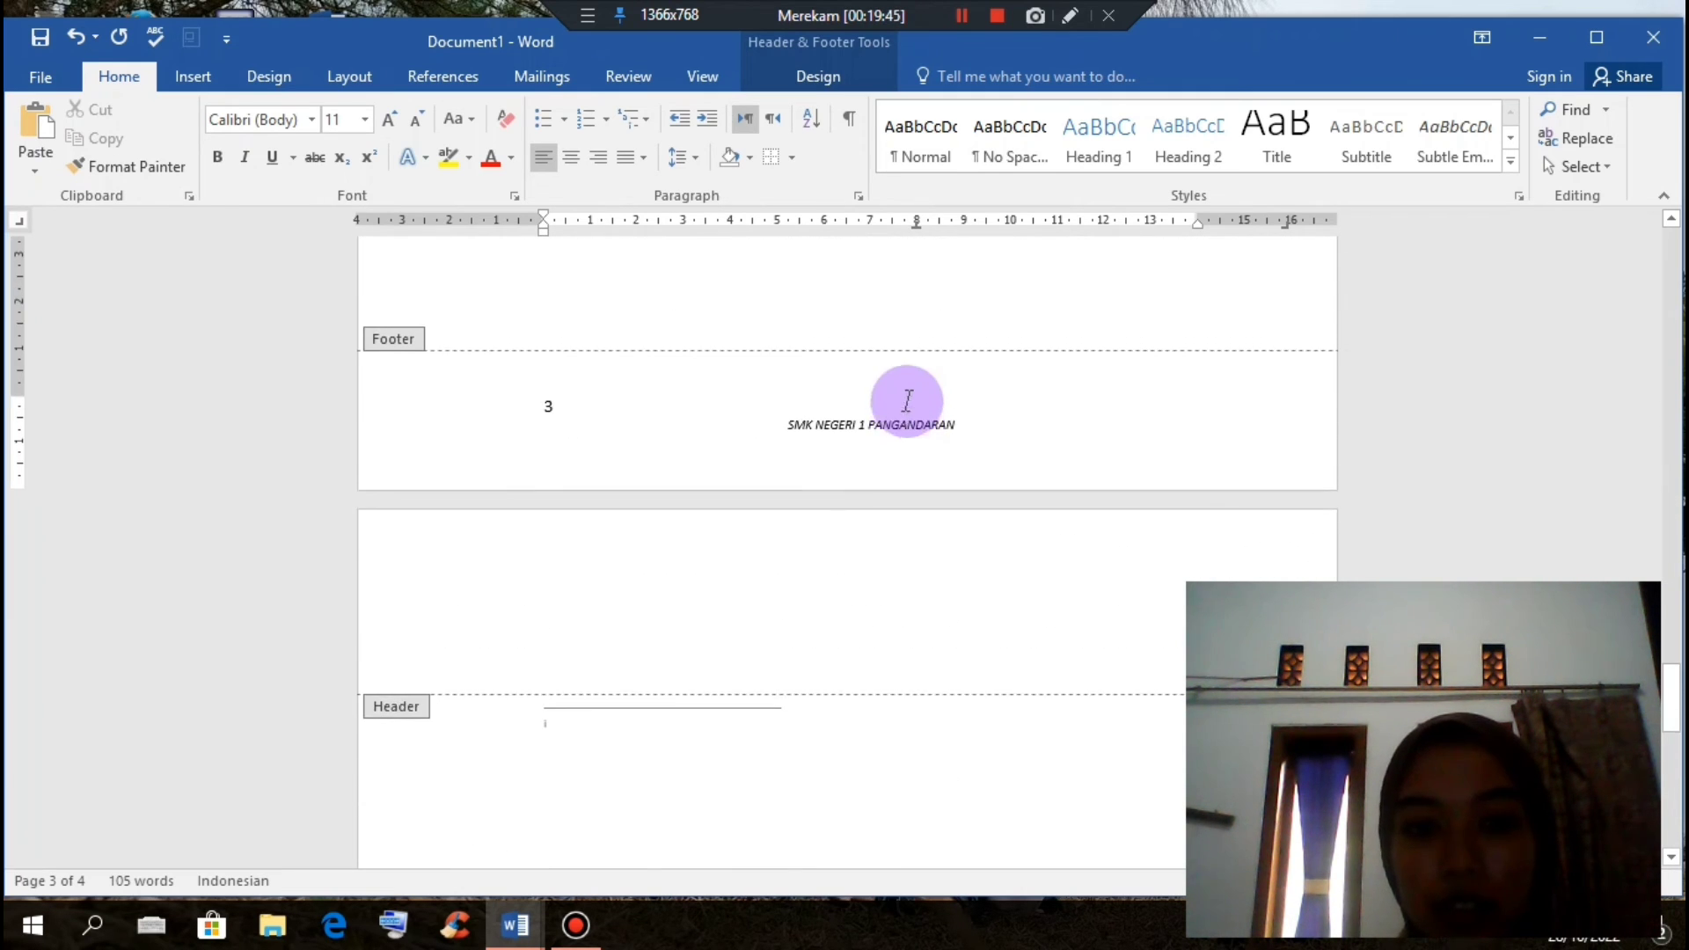
Step: Close Header and Footer to return to the document body
left_click(805, 76)
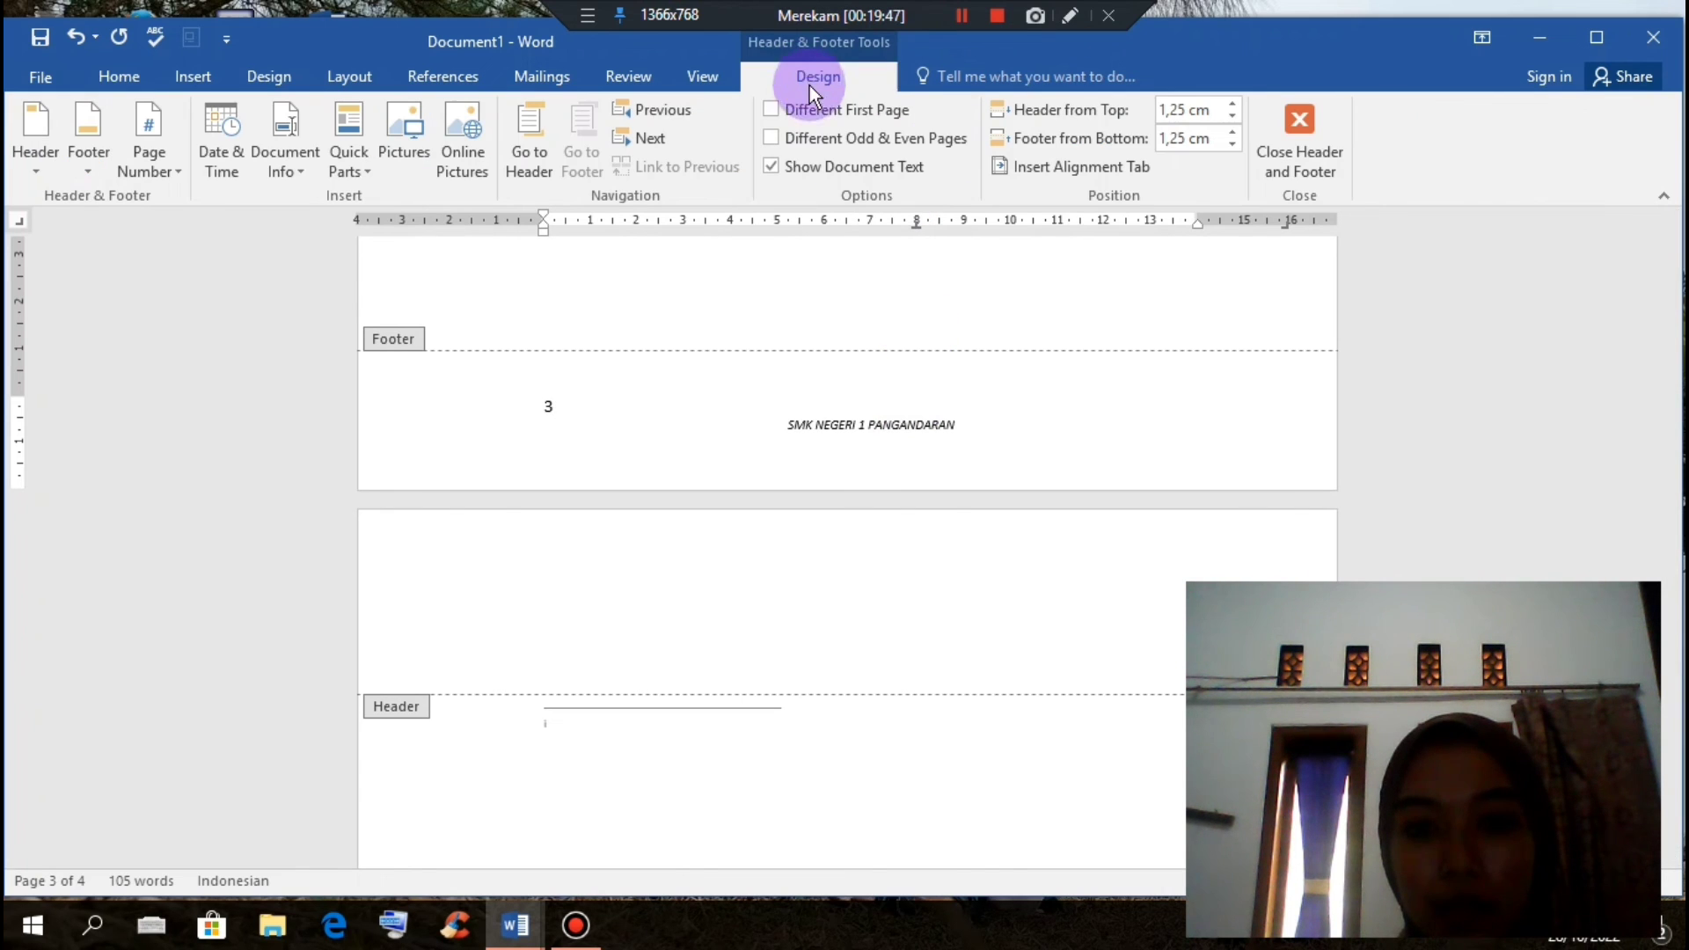
left_click(1289, 145)
scroll(1162, 378, "up", 5)
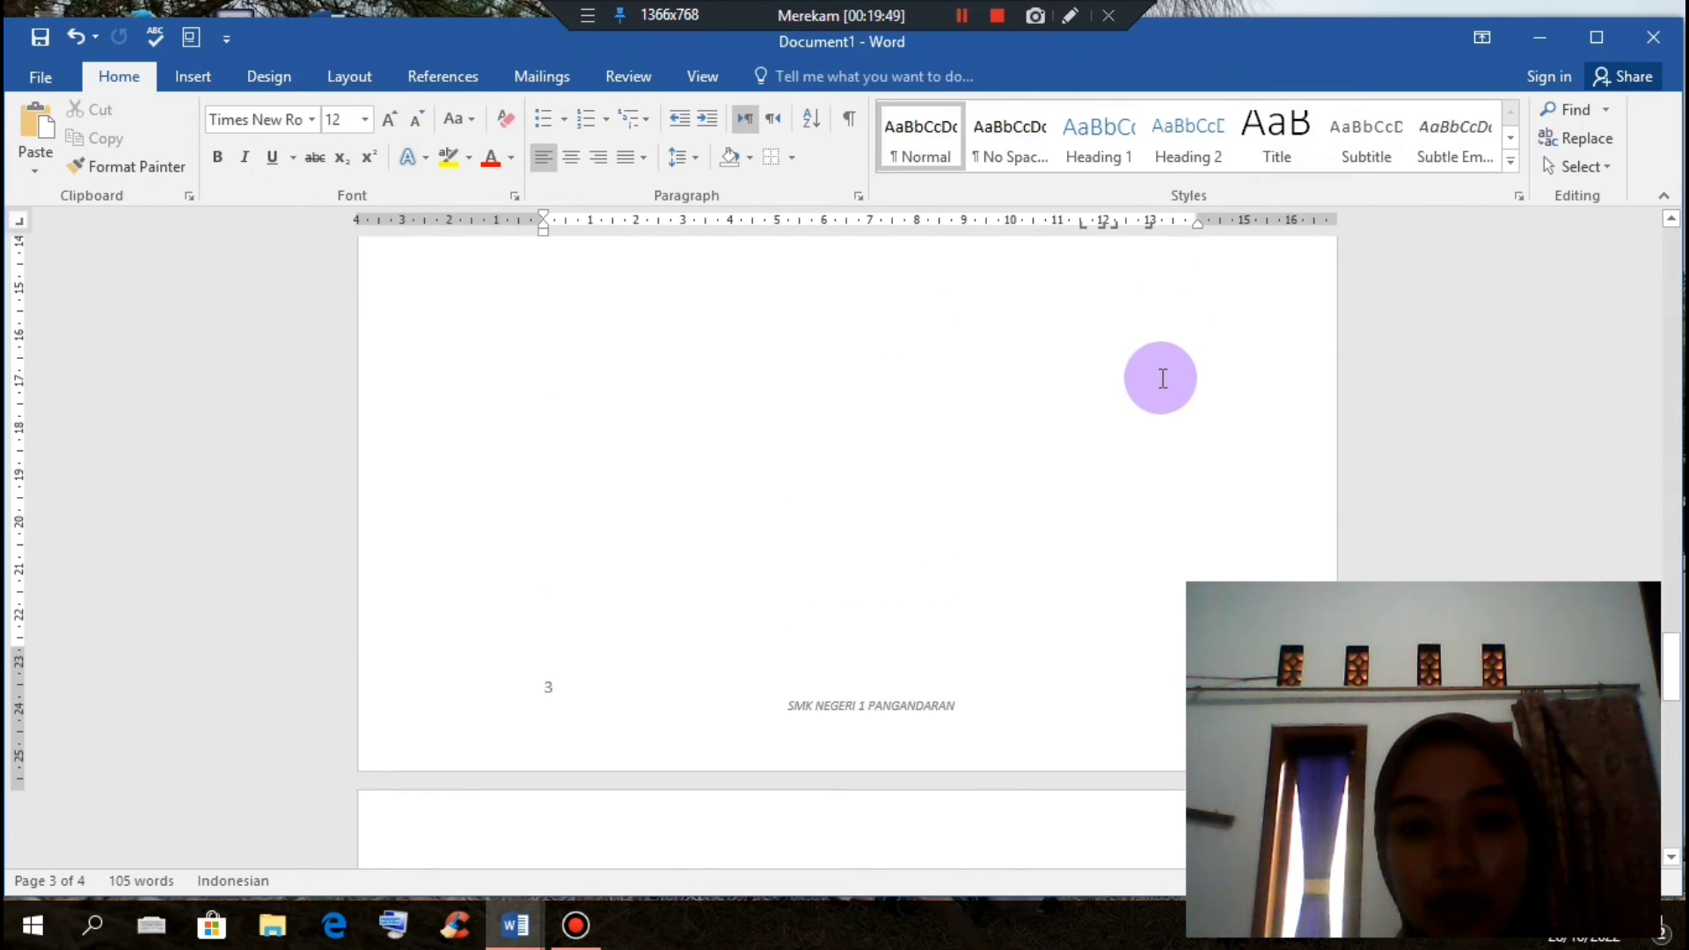
scroll(1162, 379, "down", 5)
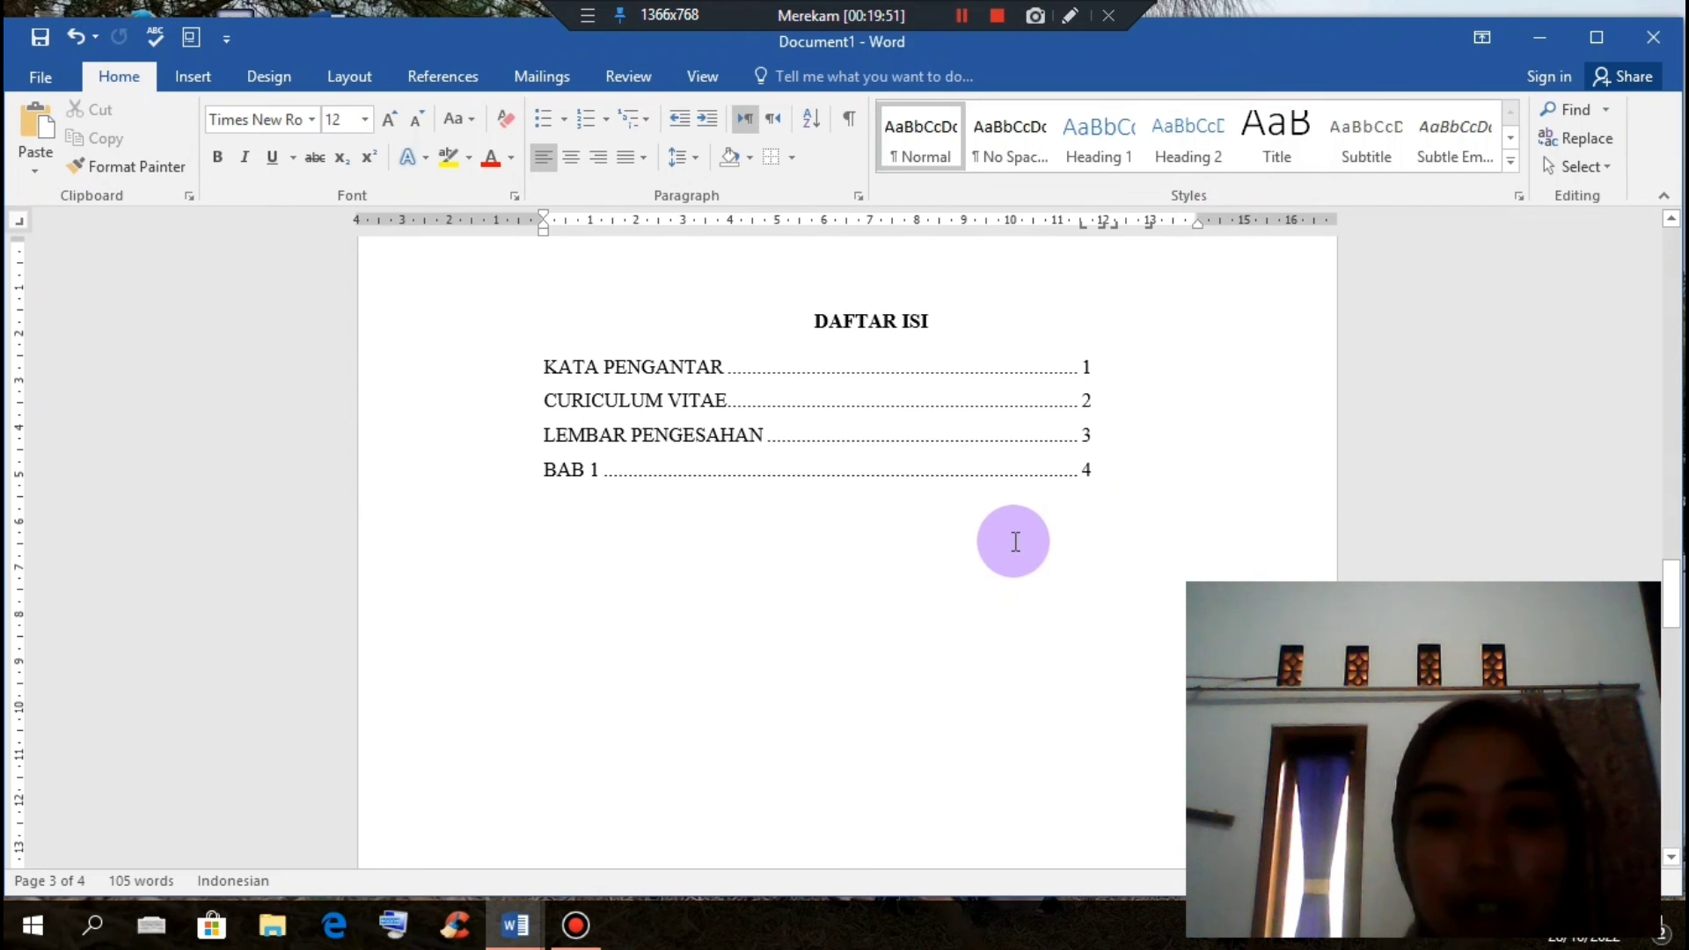
scroll(986, 510, "down", 3)
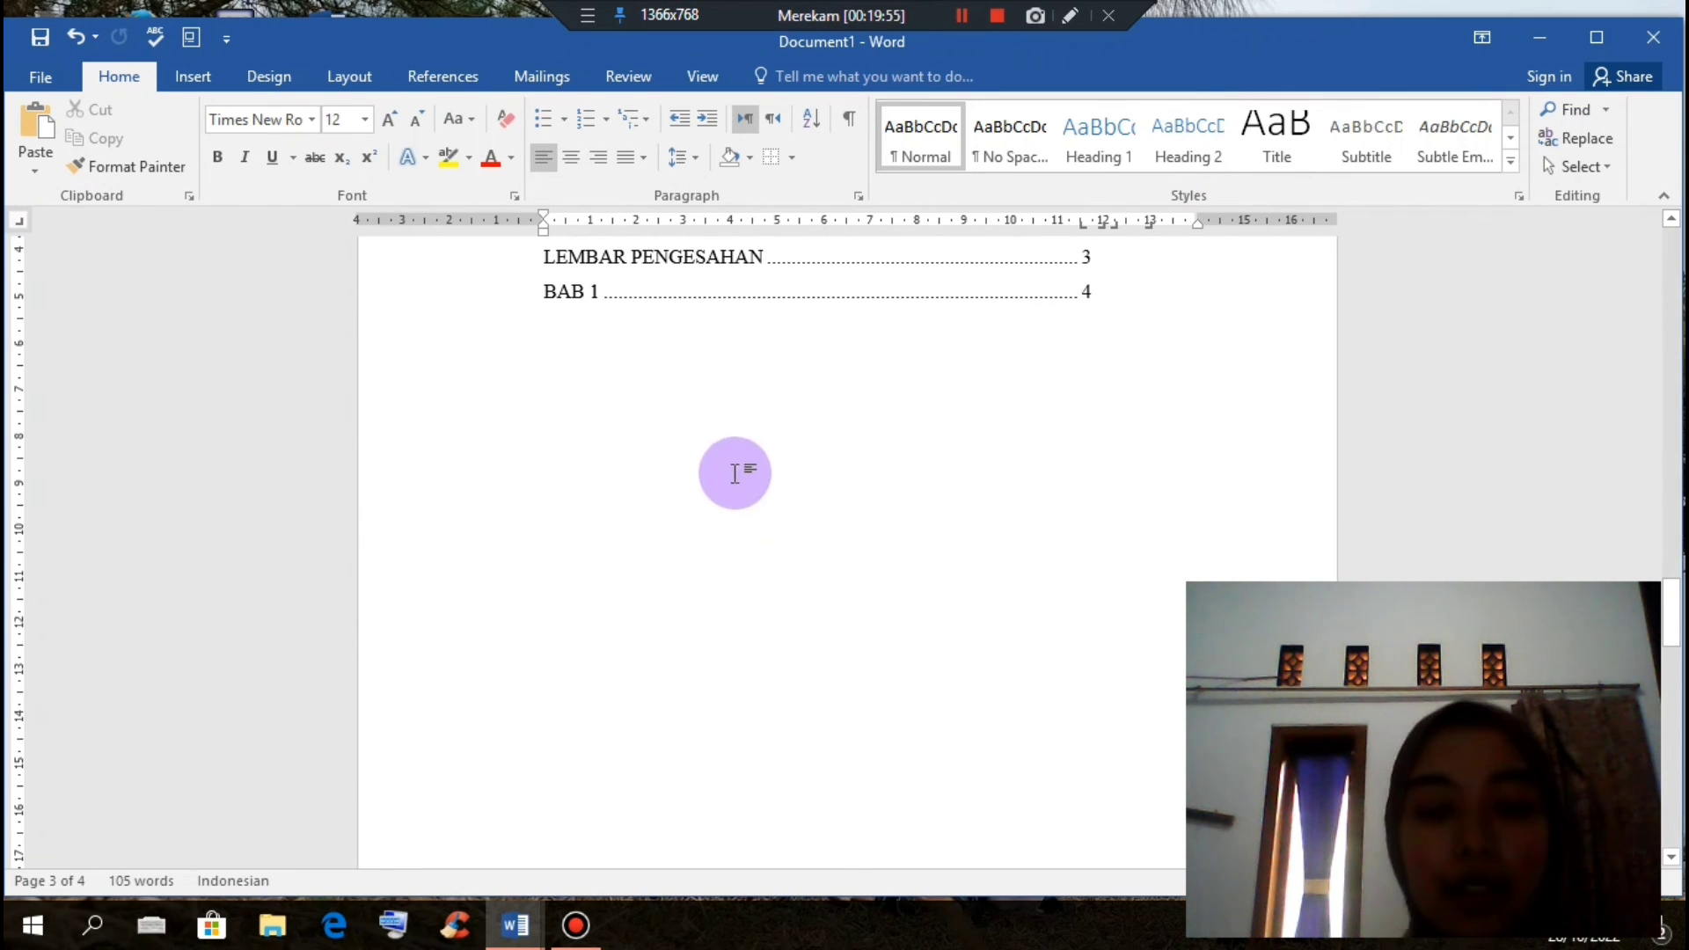
Step: Switch to the LAPORAN PKL report and scroll to the Batasan Masalah section
mouse_move(540, 922)
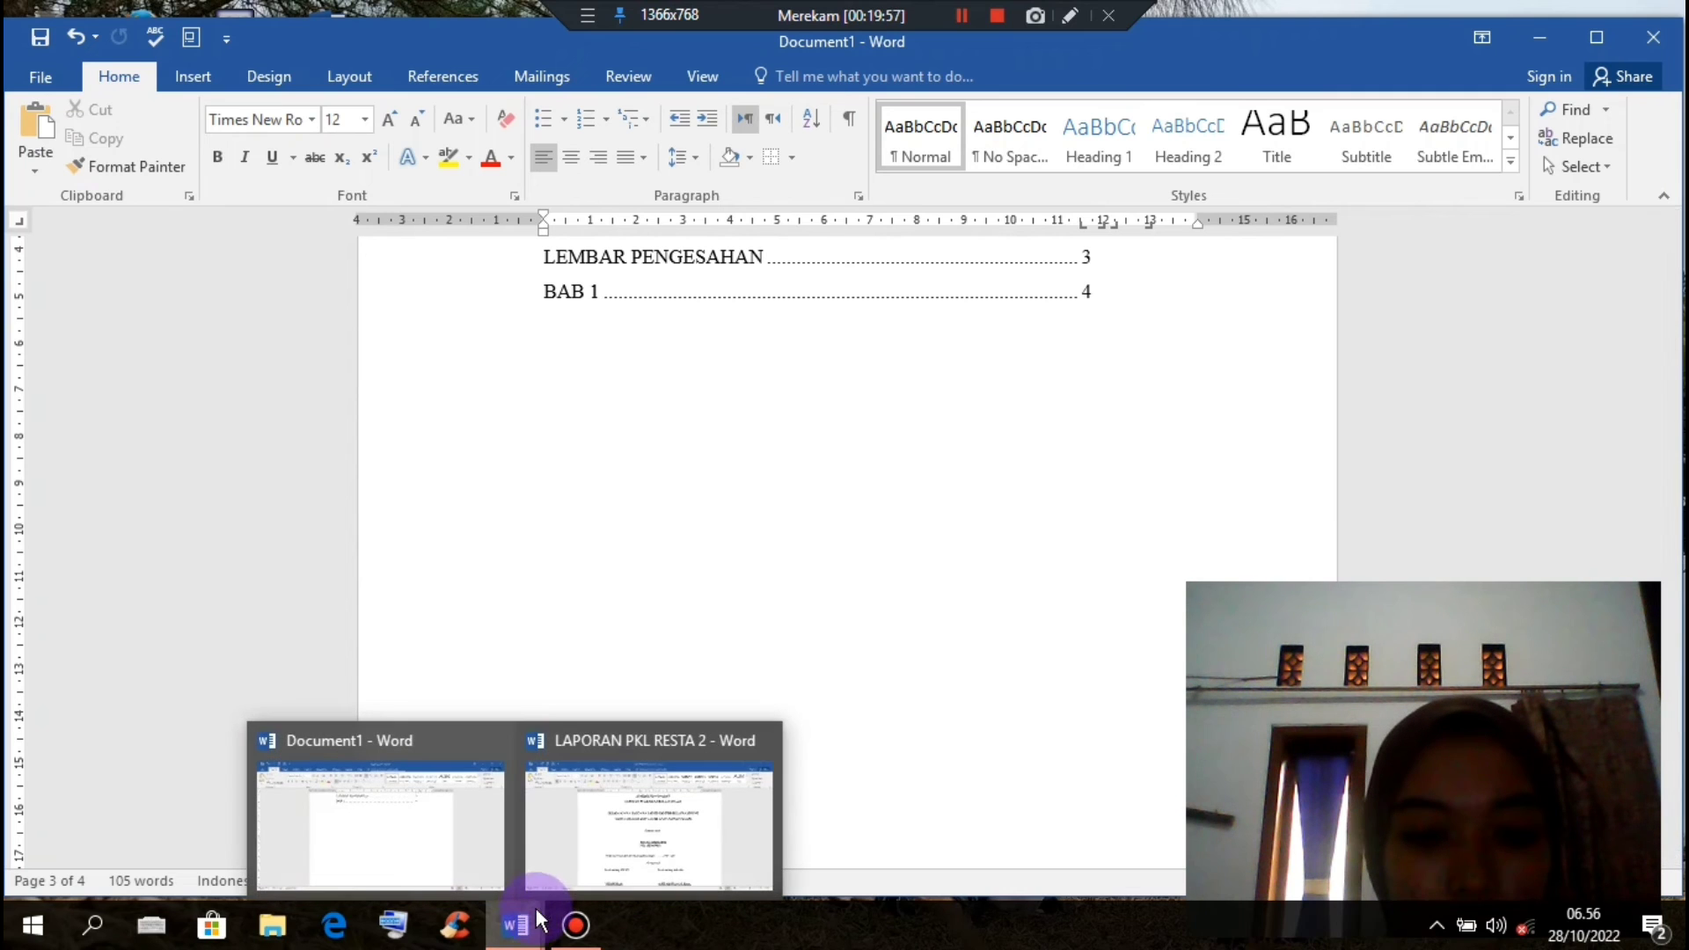
left_click(633, 799)
scroll(744, 597, "down", 3)
scroll(743, 598, "down", 20)
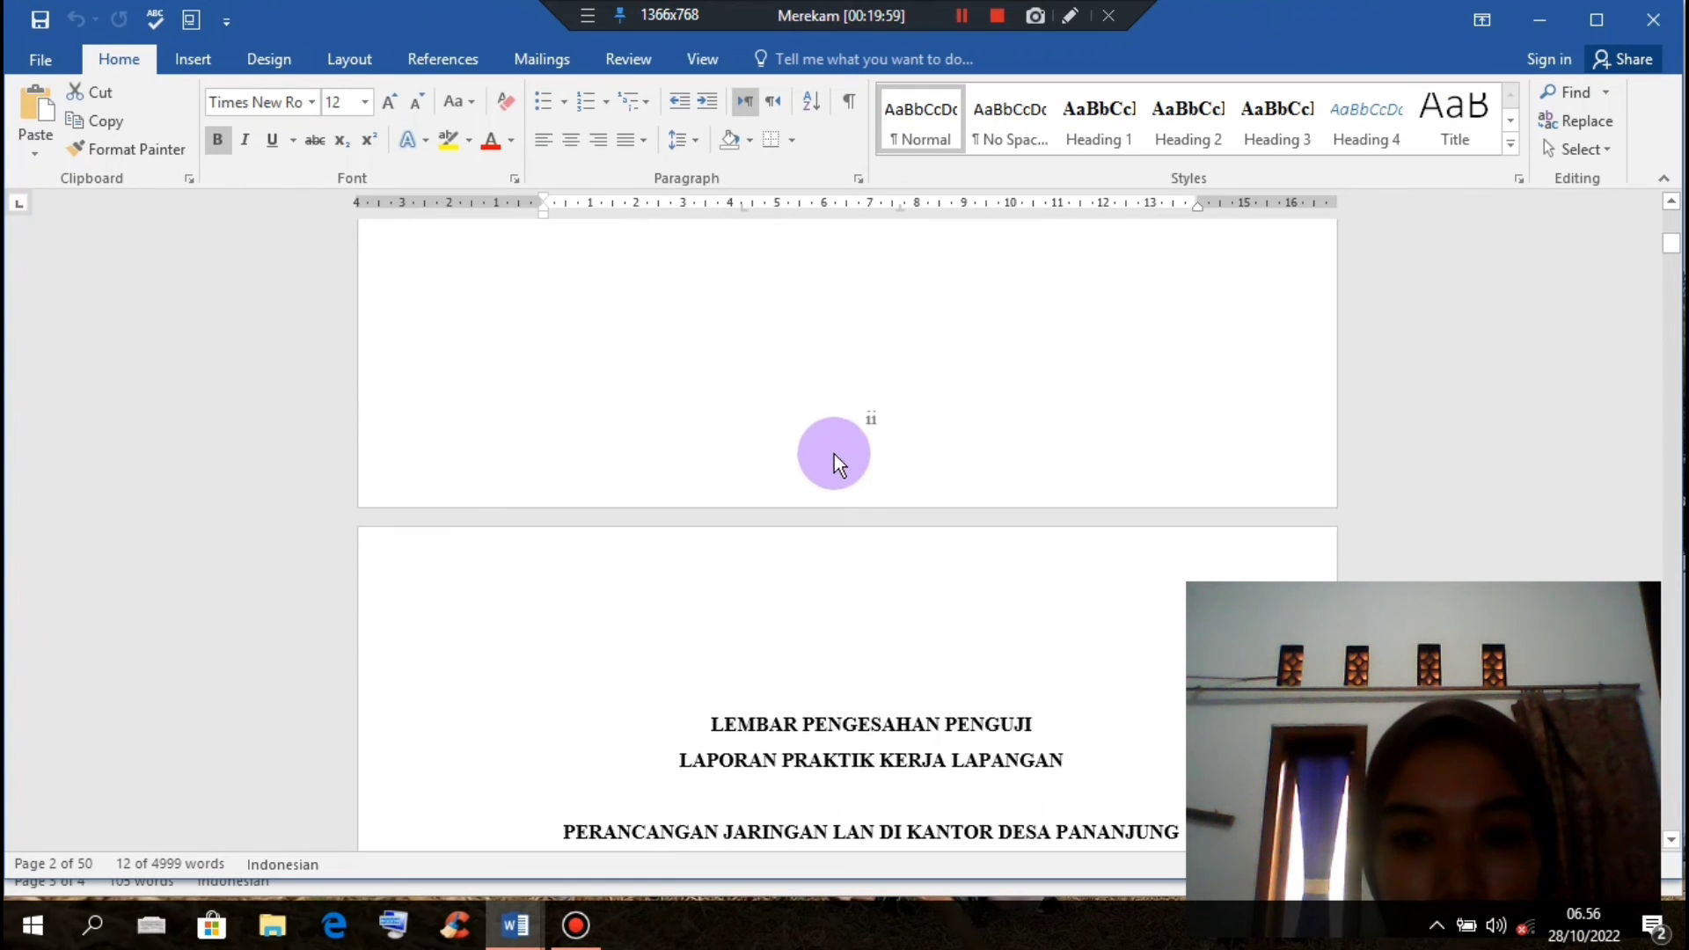
scroll(891, 500, "down", 4)
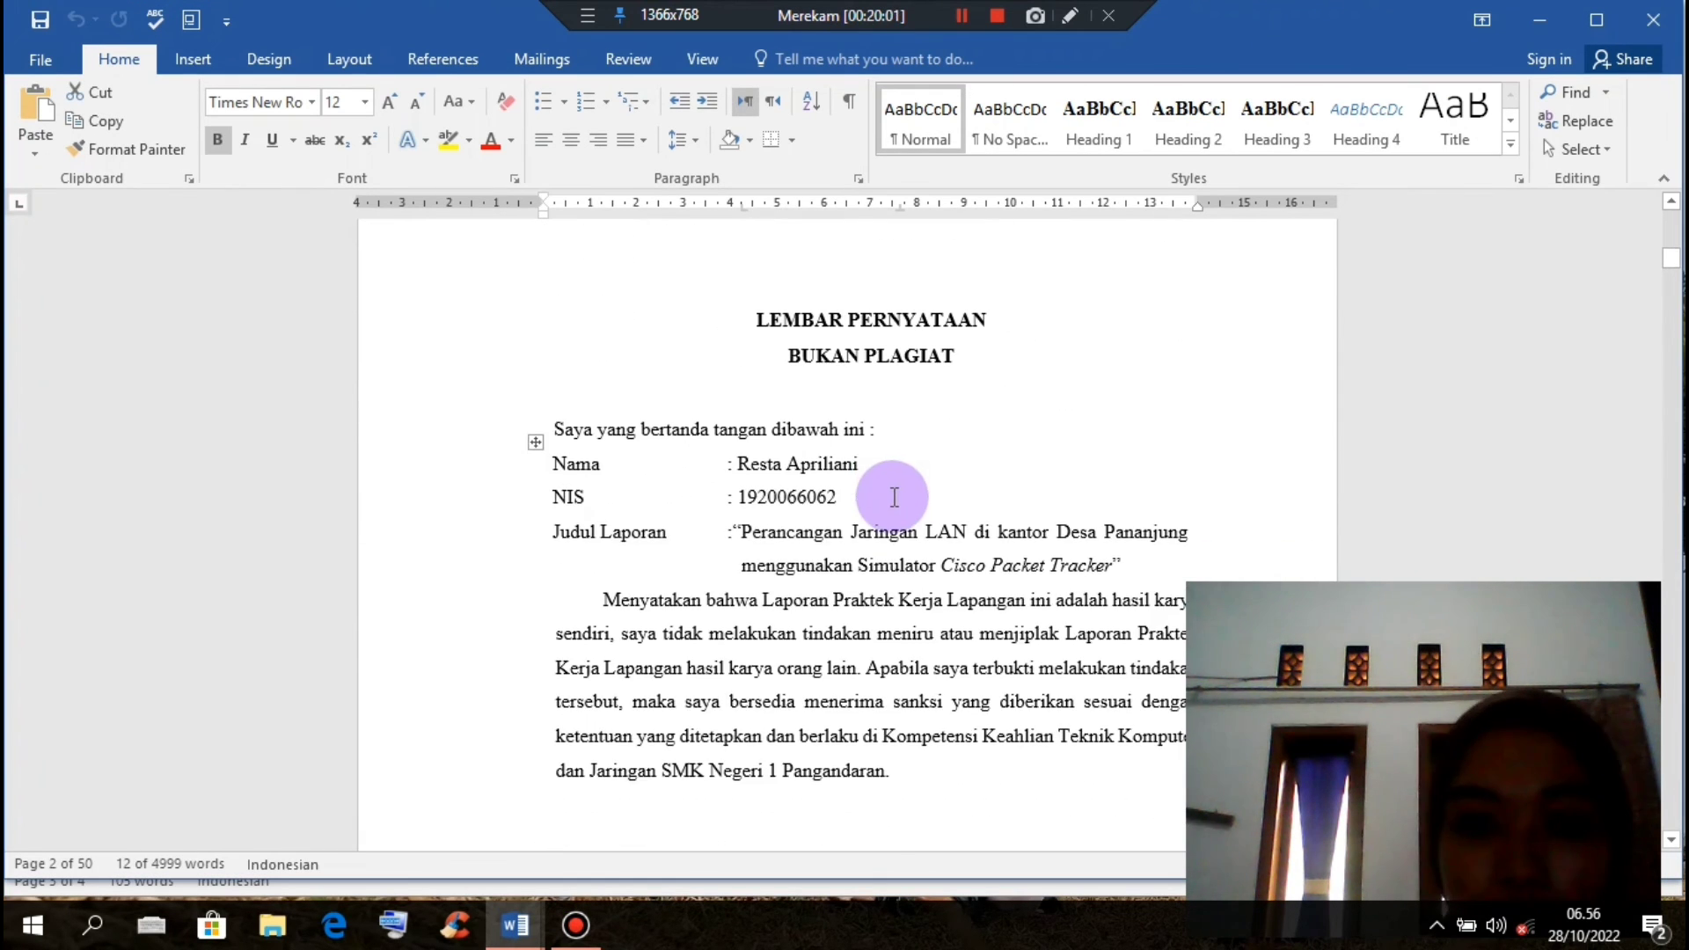
scroll(895, 496, "down", 20)
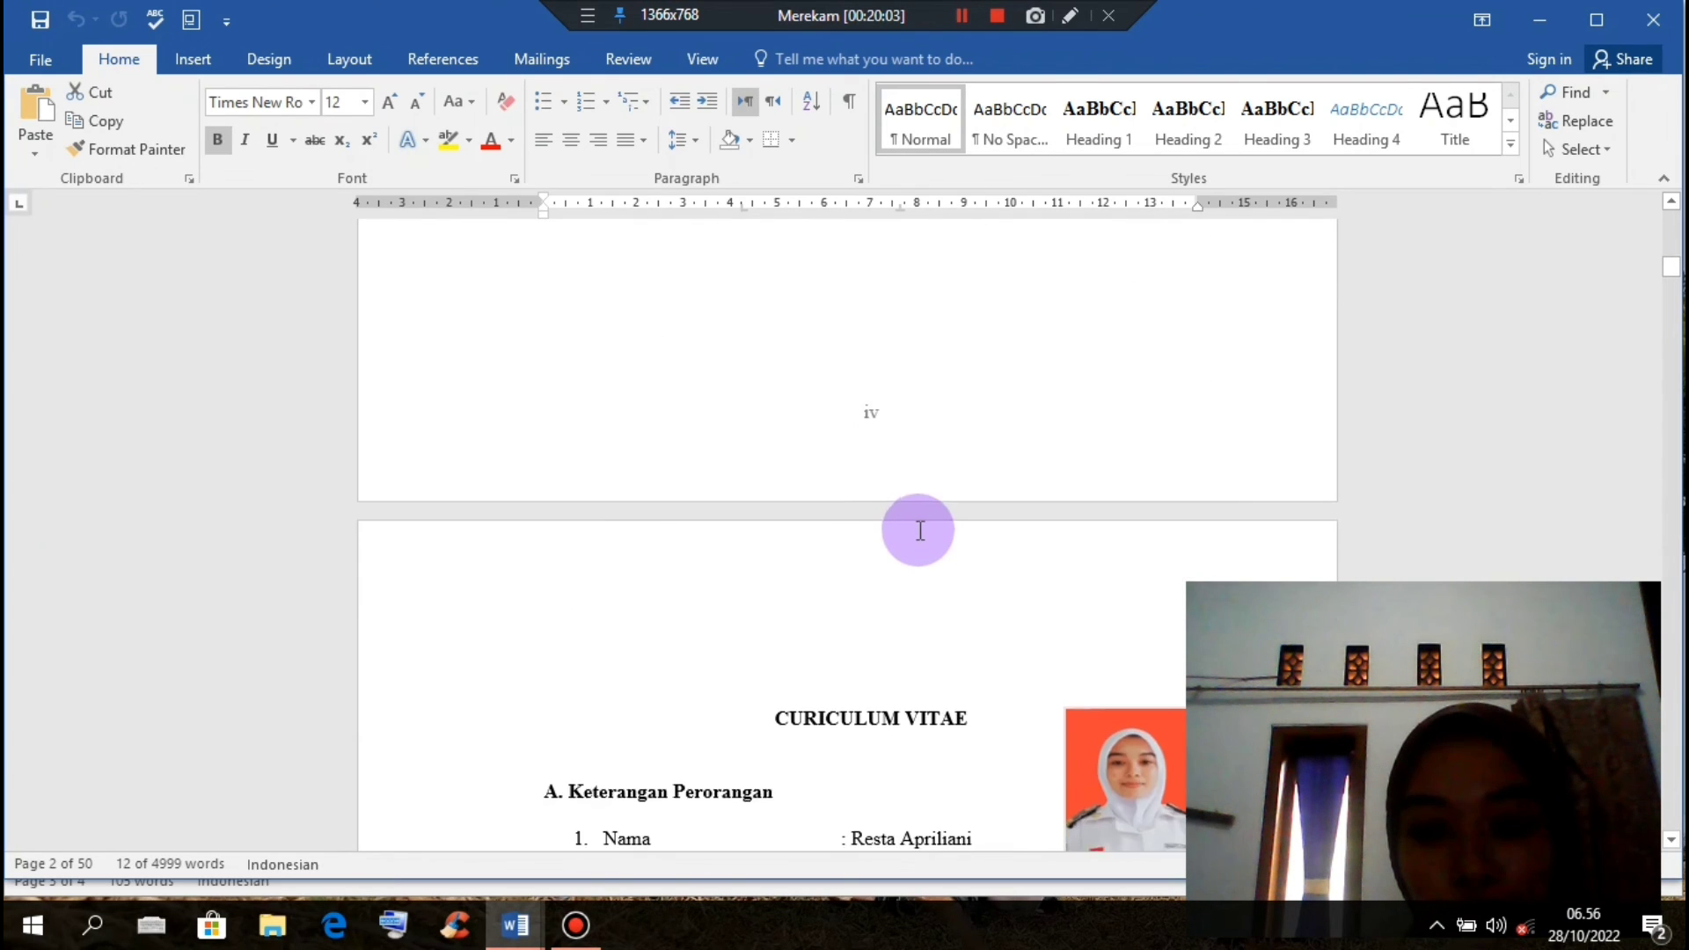
scroll(1009, 183, "down", 4)
scroll(983, 353, "down", 11)
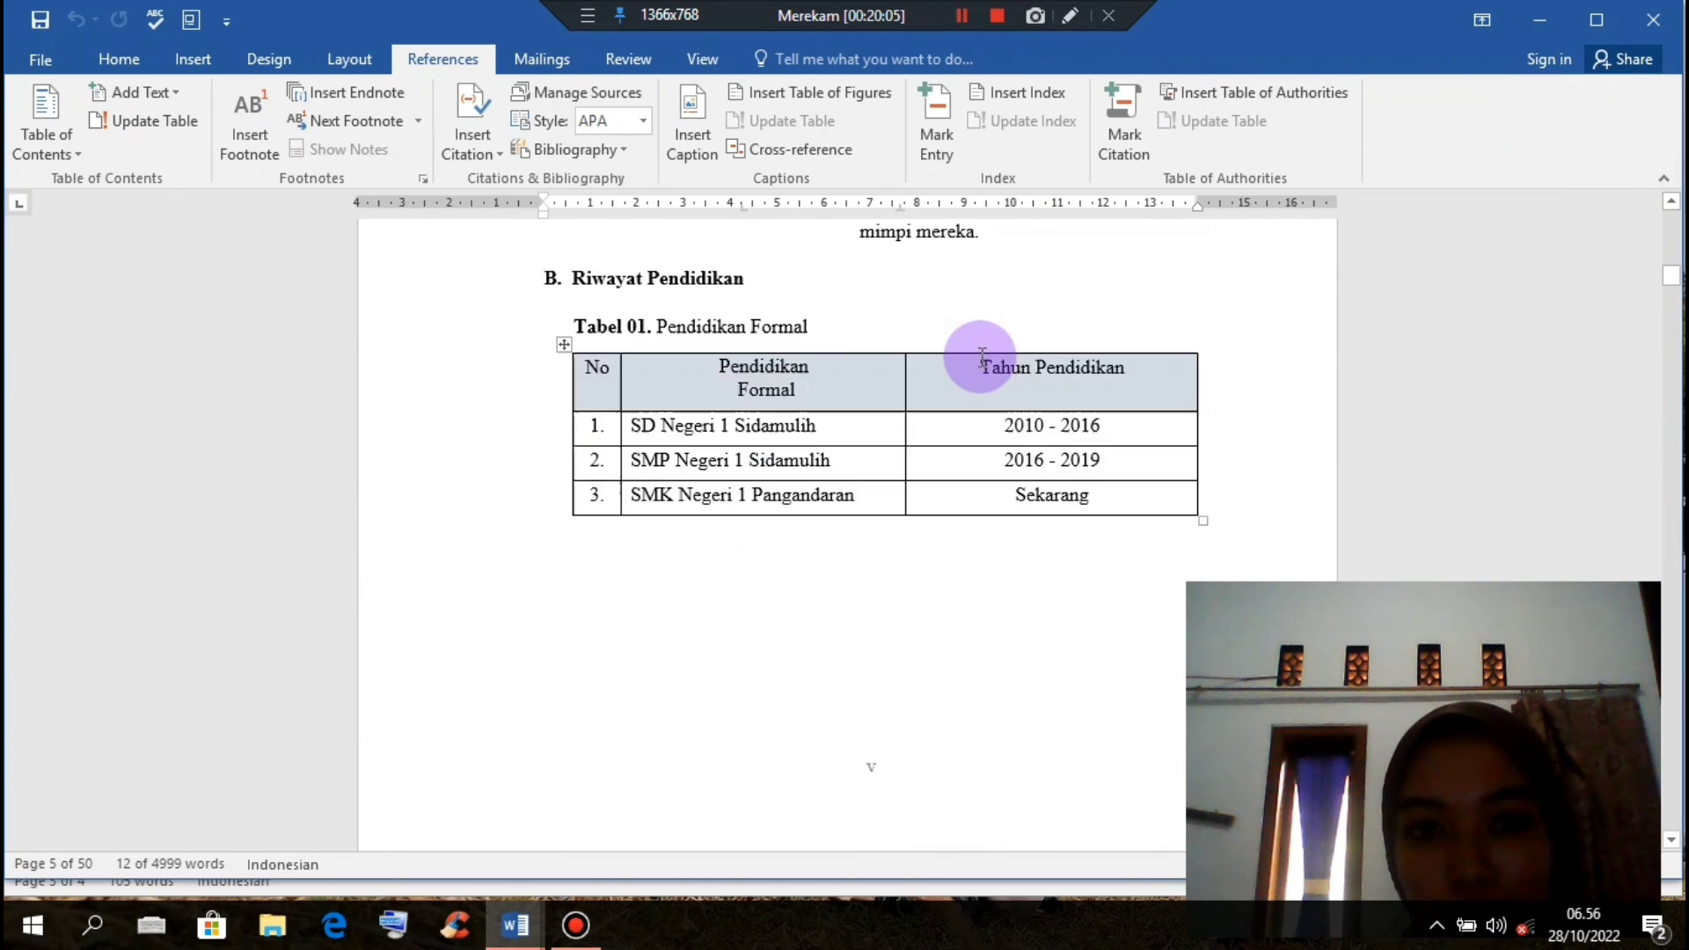
scroll(983, 354, "down", 12)
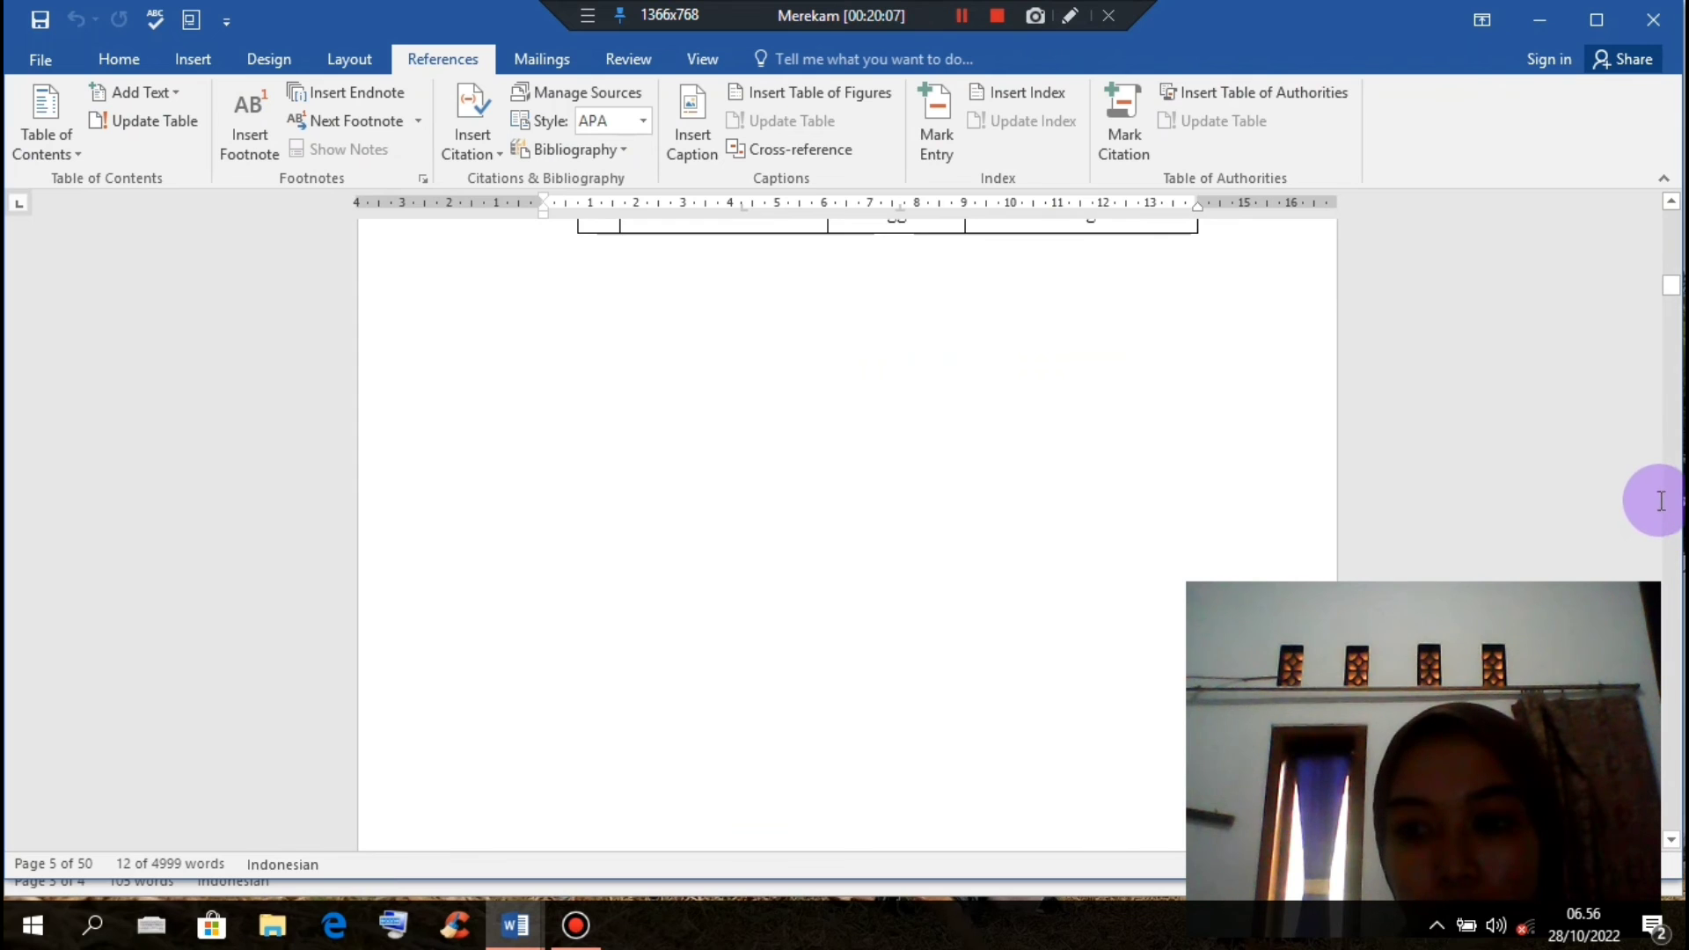
scroll(1671, 497, "down", 20)
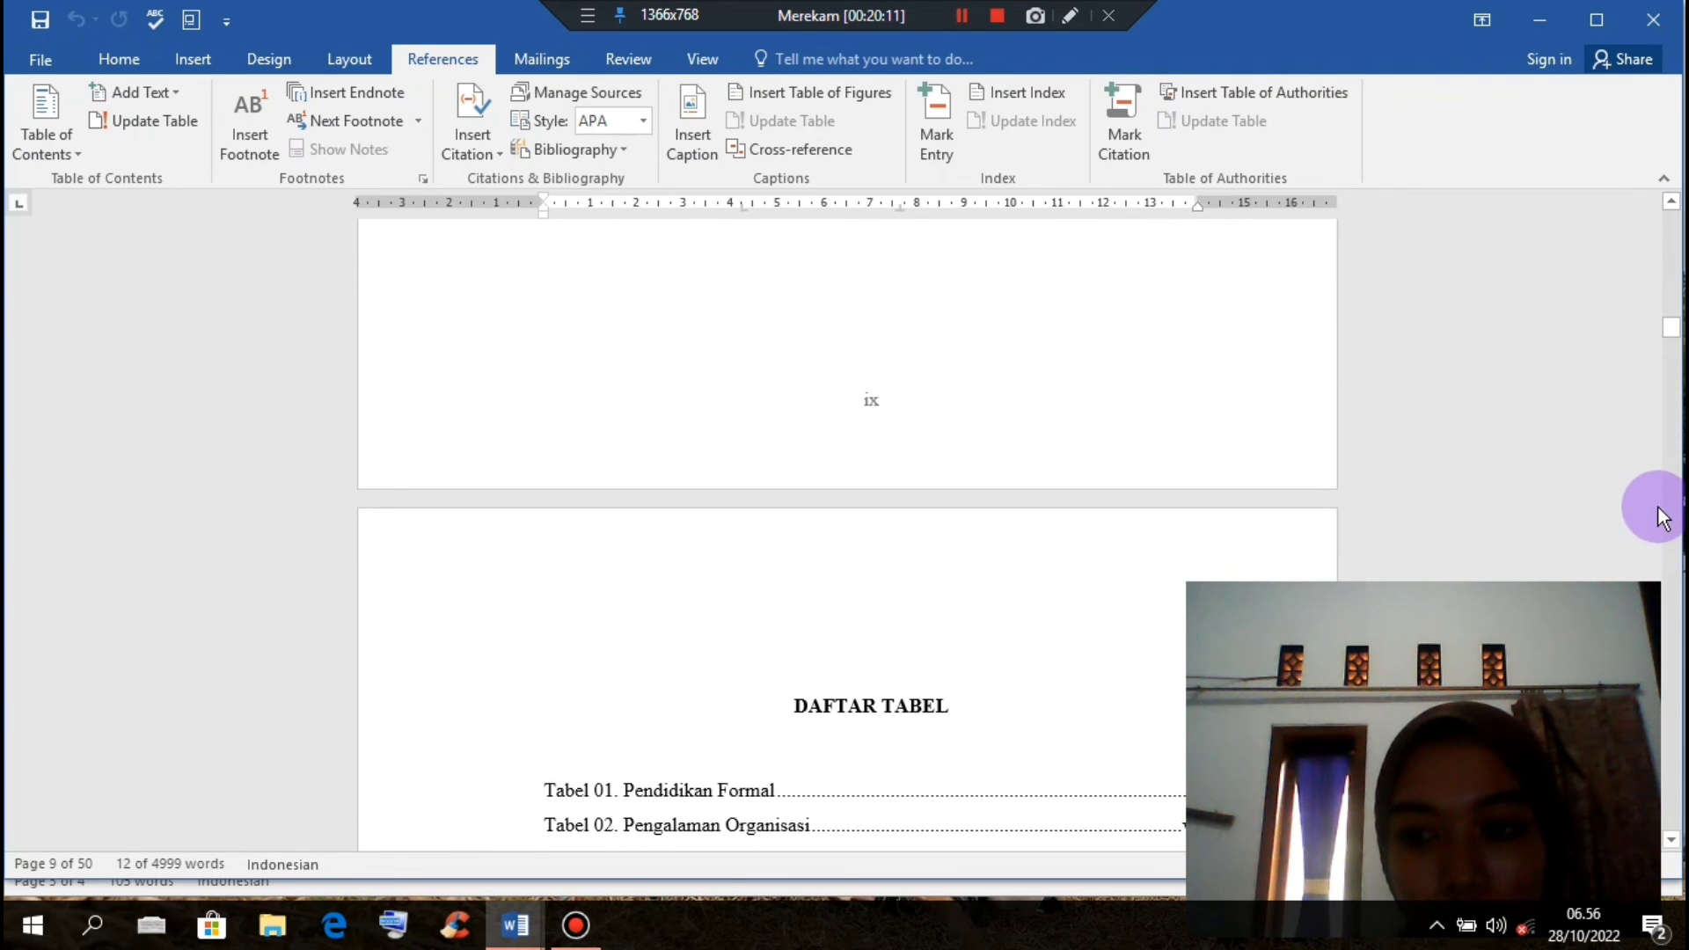
scroll(1669, 525, "down", 18)
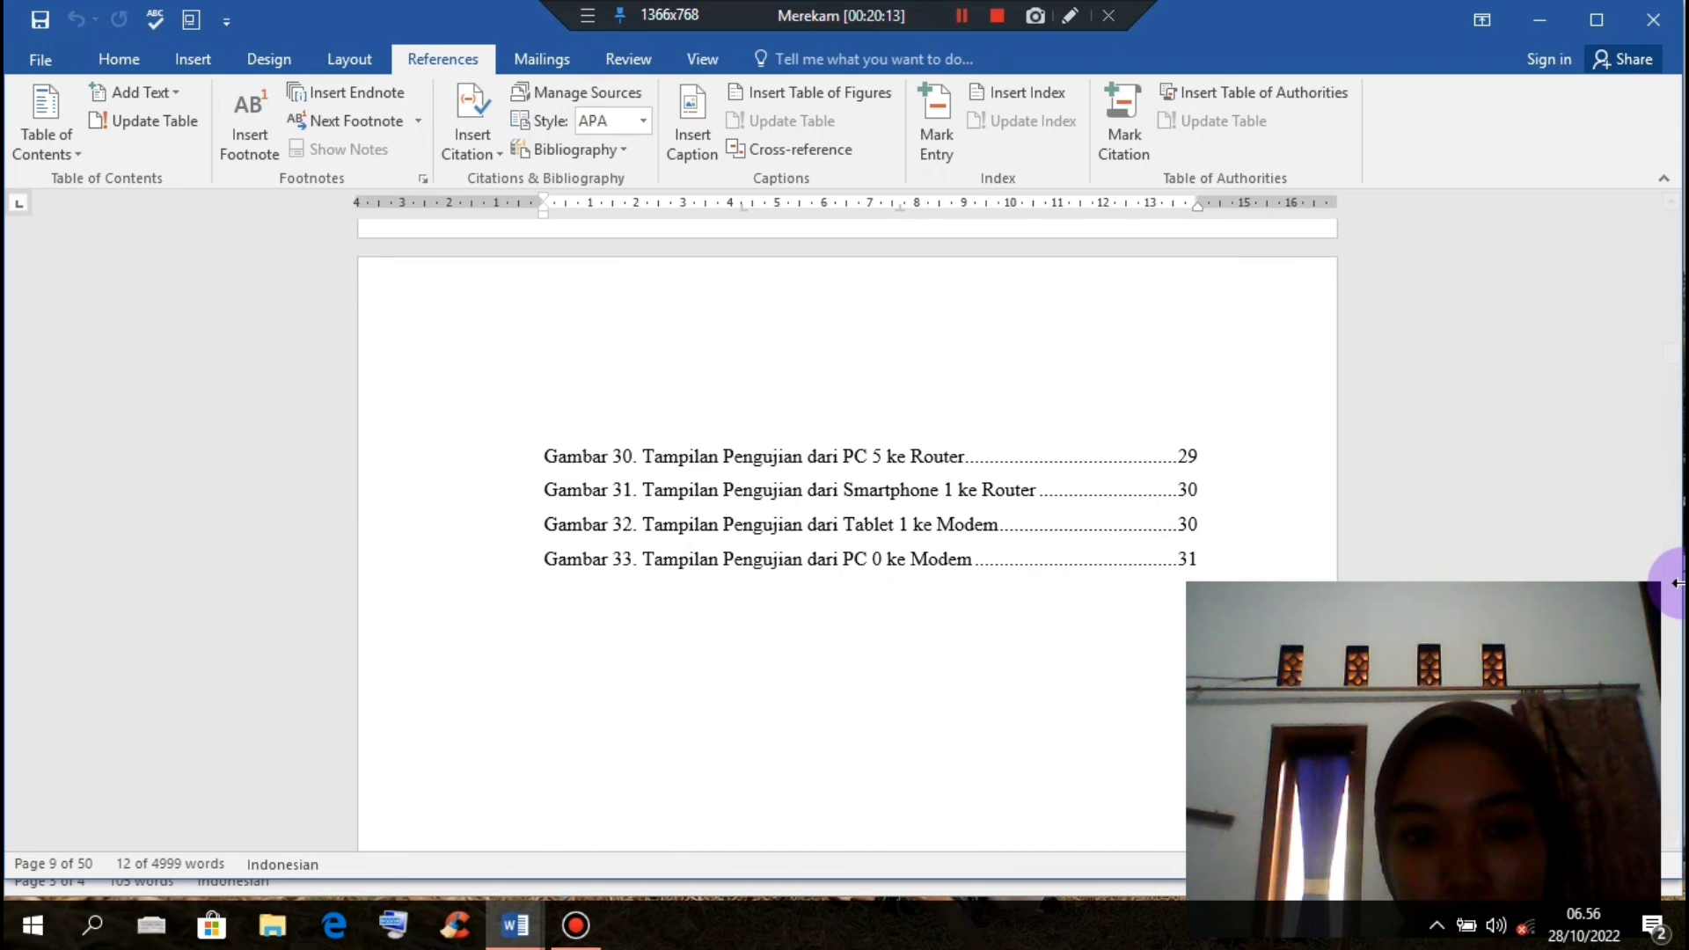
scroll(1676, 583, "down", 10)
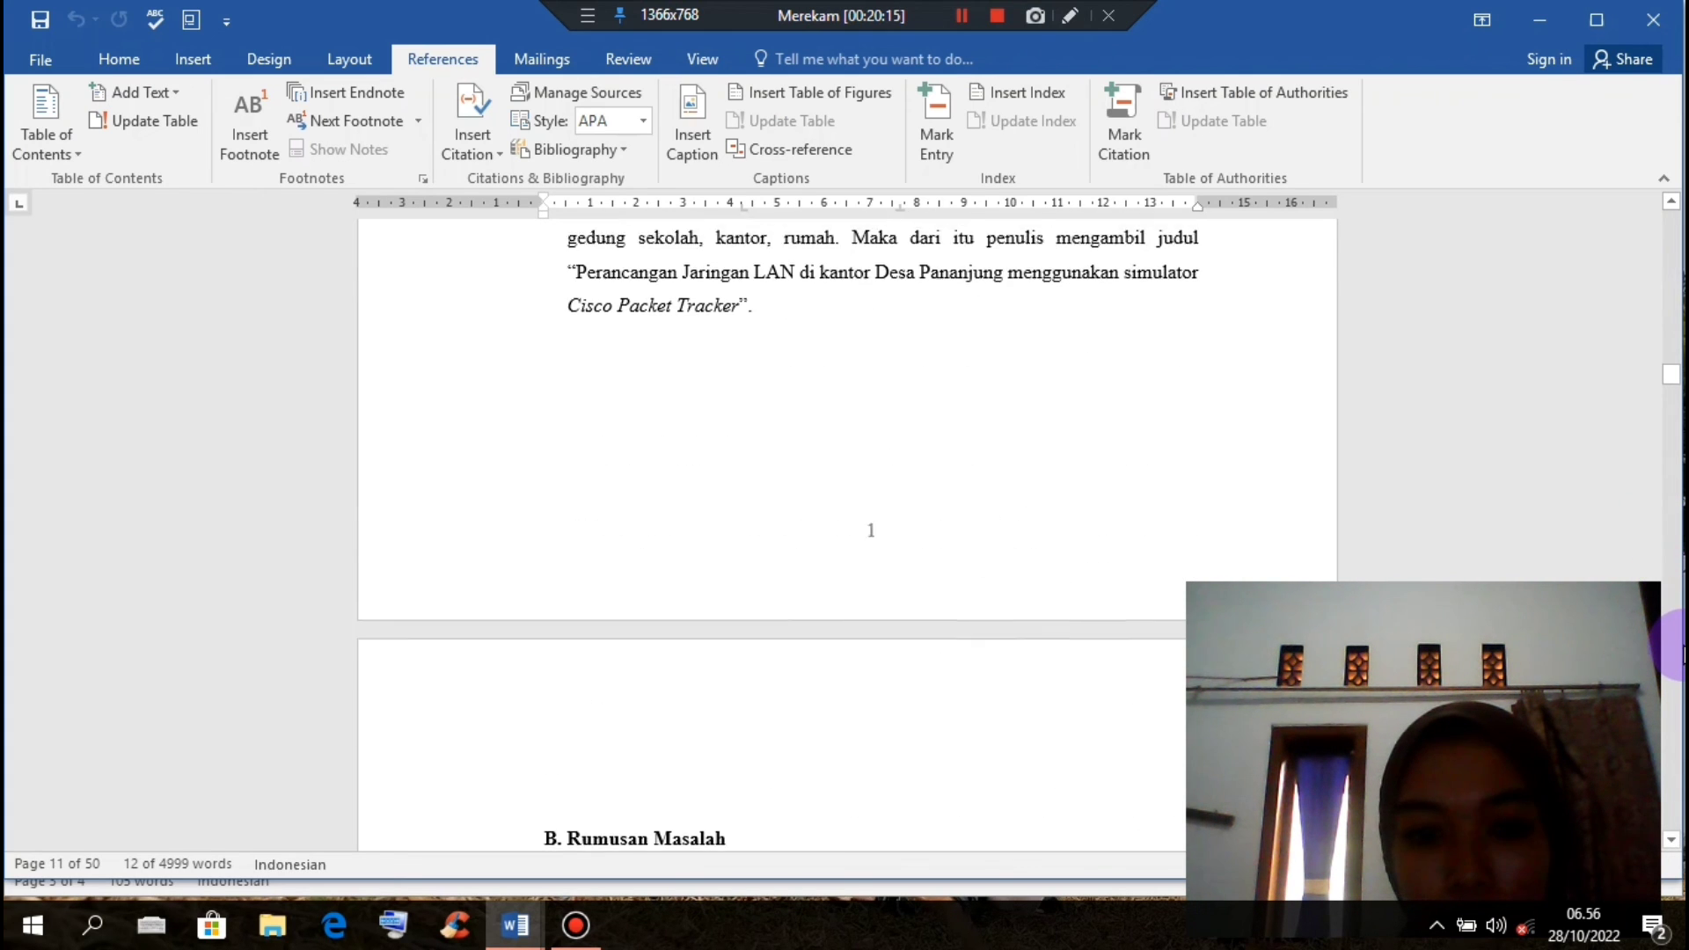
scroll(1659, 563, "down", 15)
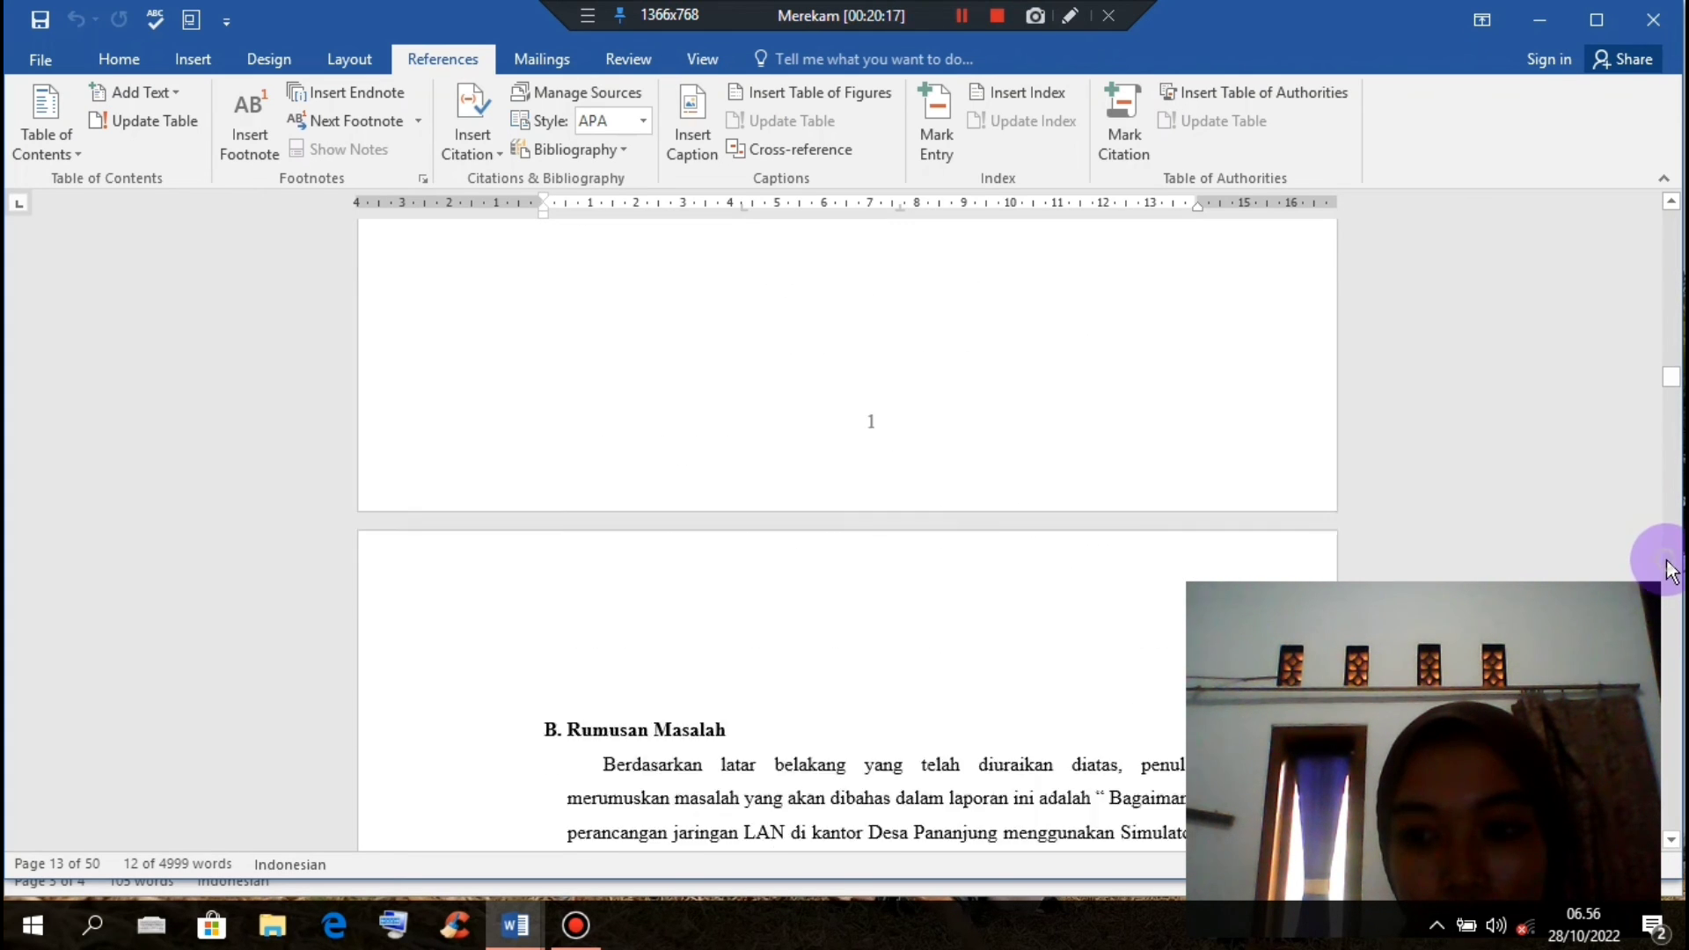
scroll(875, 408, "up", 5)
scroll(882, 405, "up", 3)
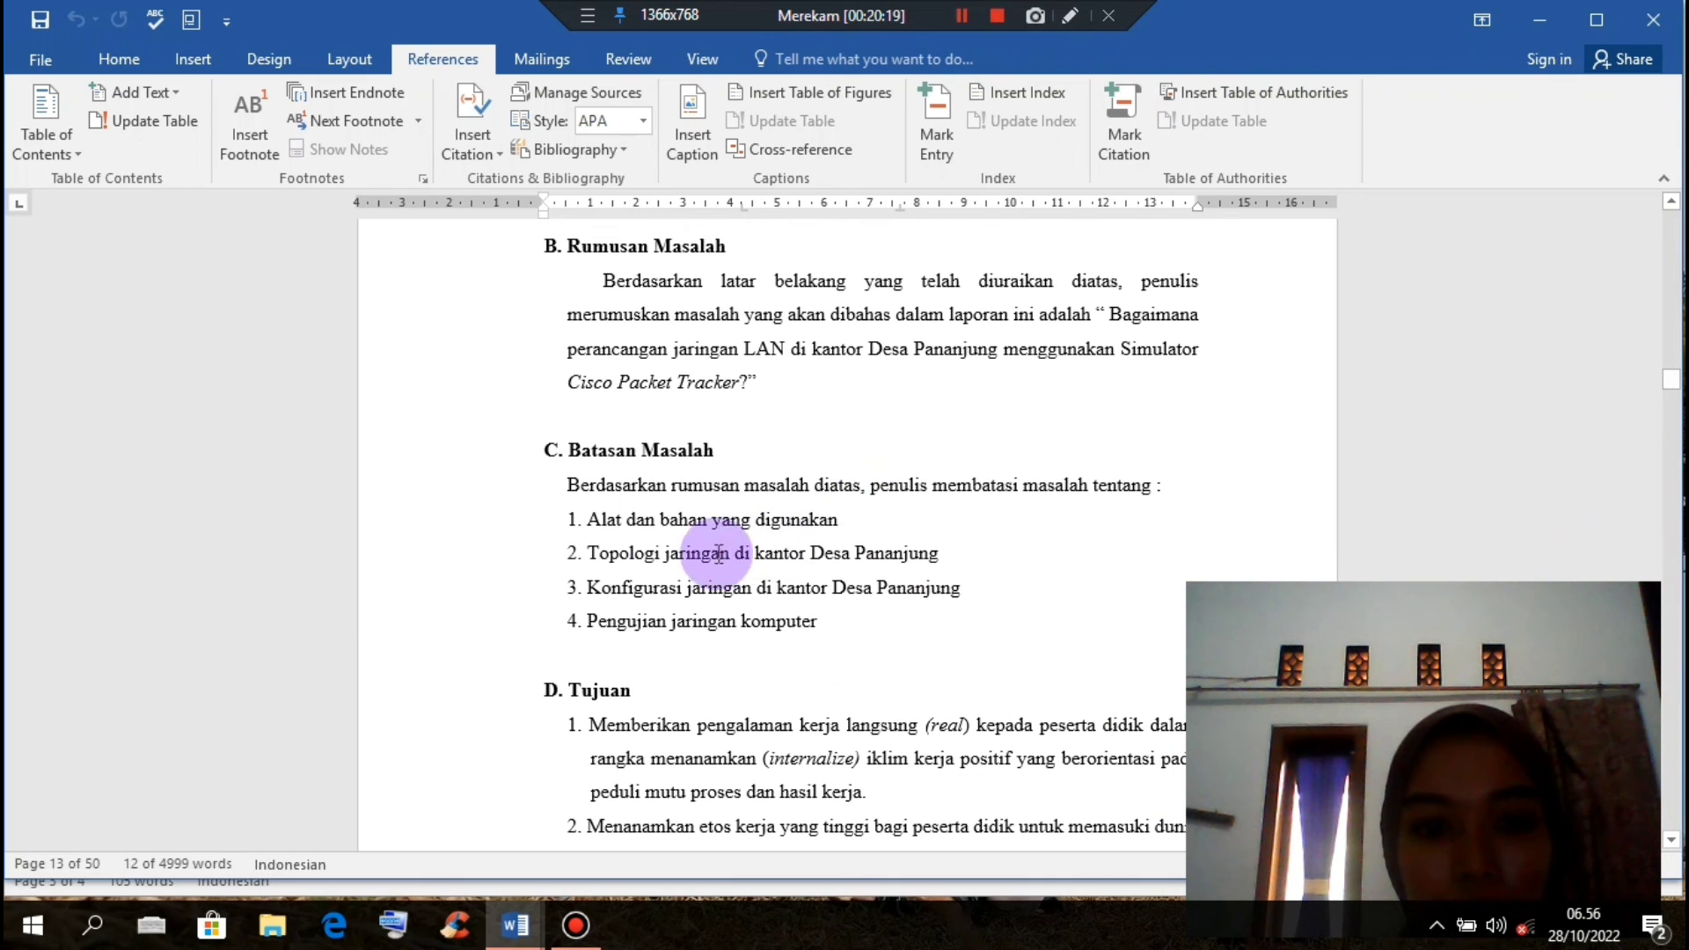
Step: Select the first Batasan Masalah item, Alat dan bahan yang digunakan
left_click_drag(628, 520, 851, 550)
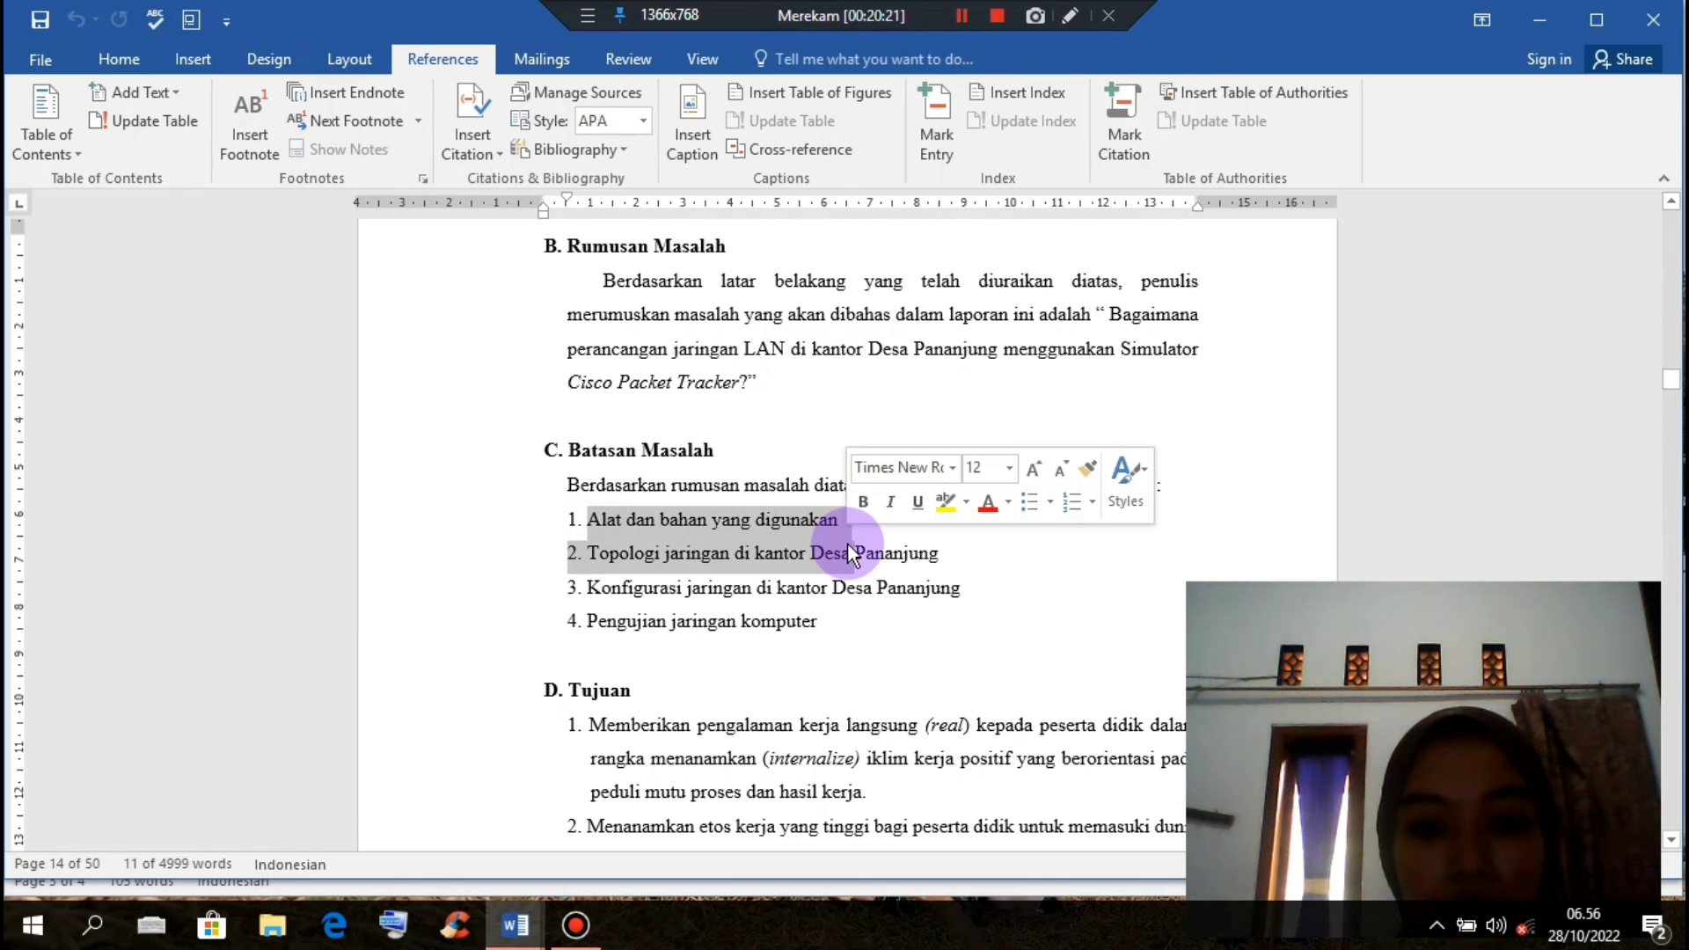
left_click(851, 553)
left_click_drag(595, 521, 841, 530)
key("ctrl+c")
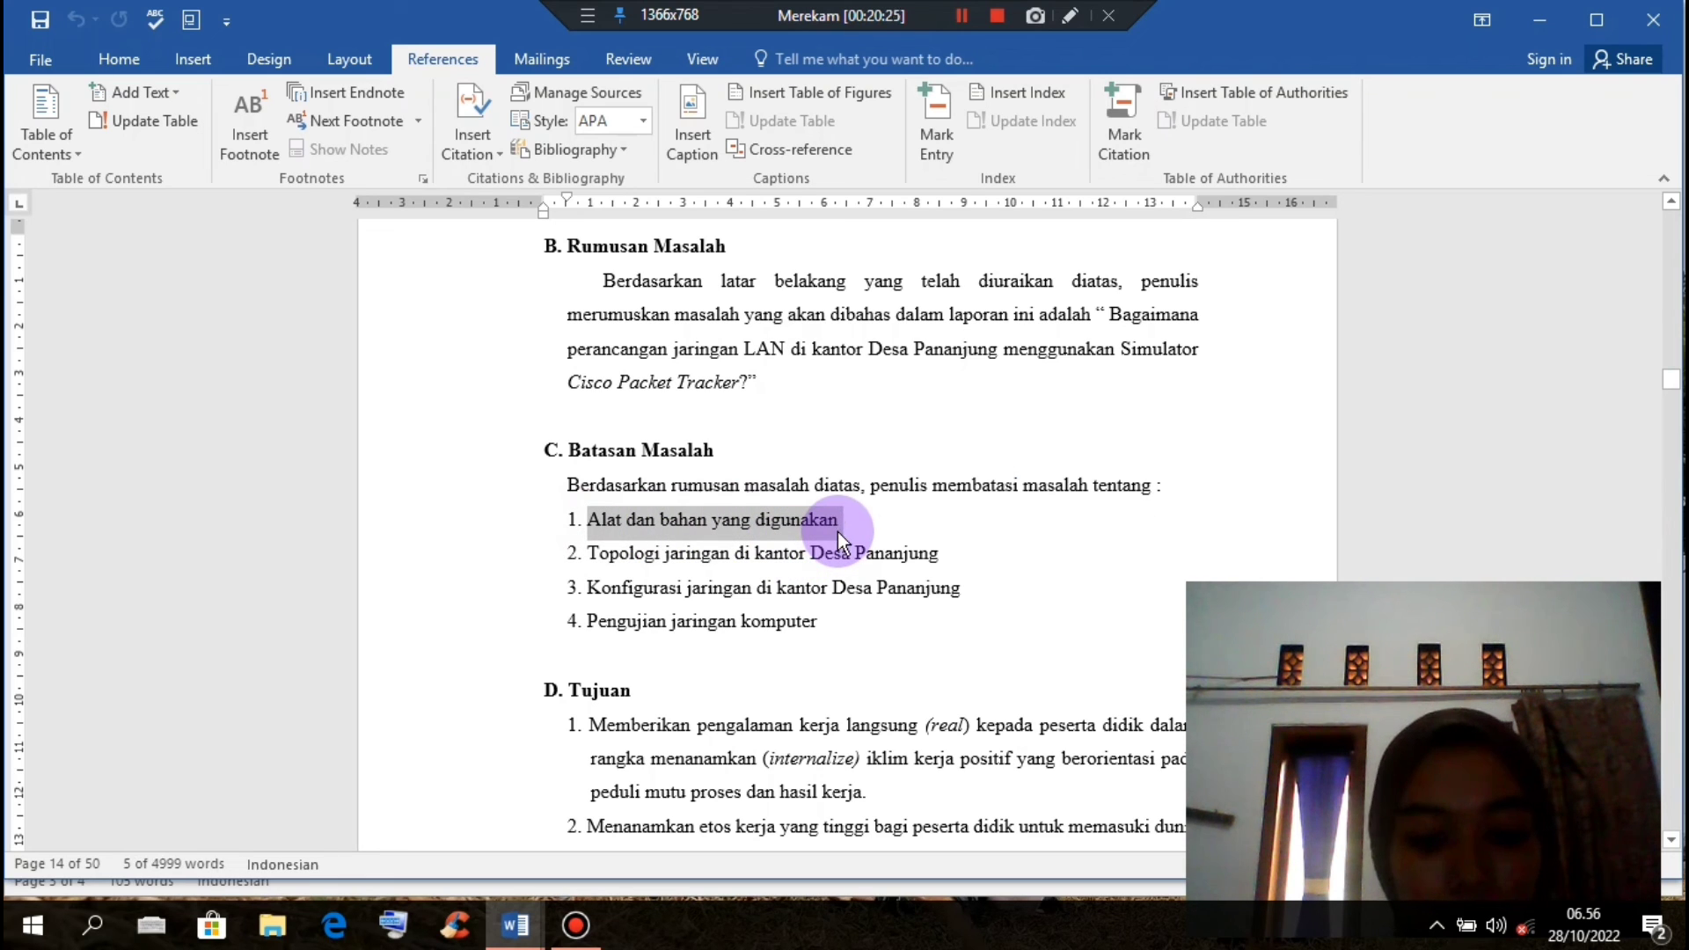
Step: Paste Alat dan bahan yang digunakan into Document1
mouse_move(517, 923)
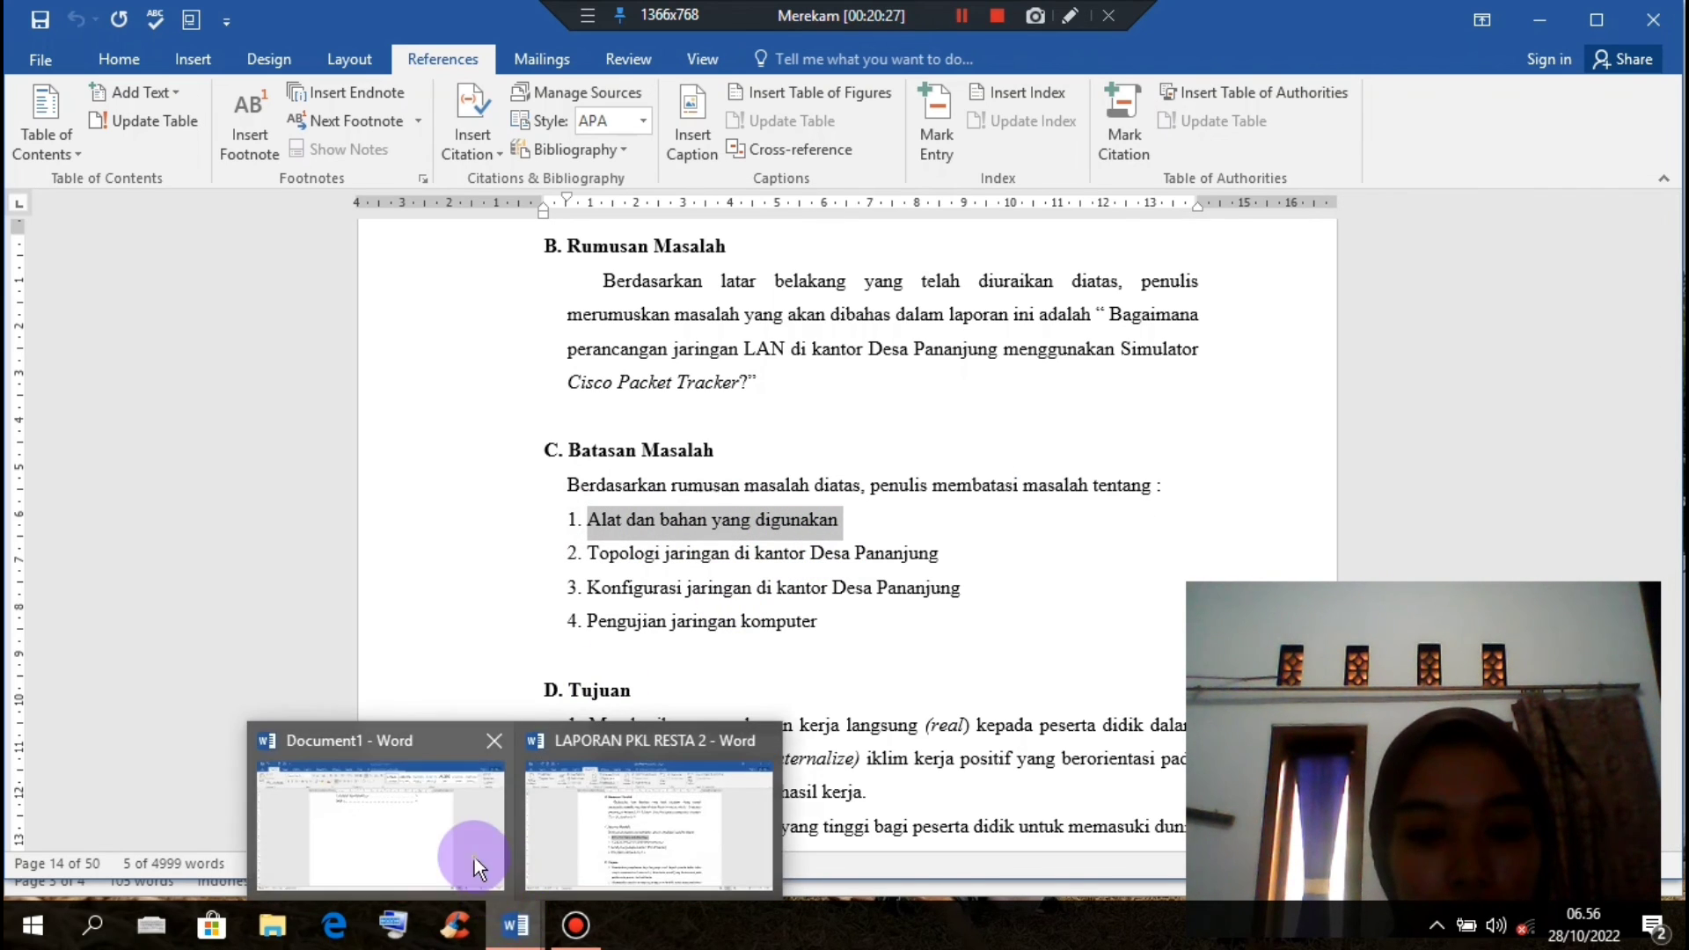
left_click(474, 858)
key("ctrl+v")
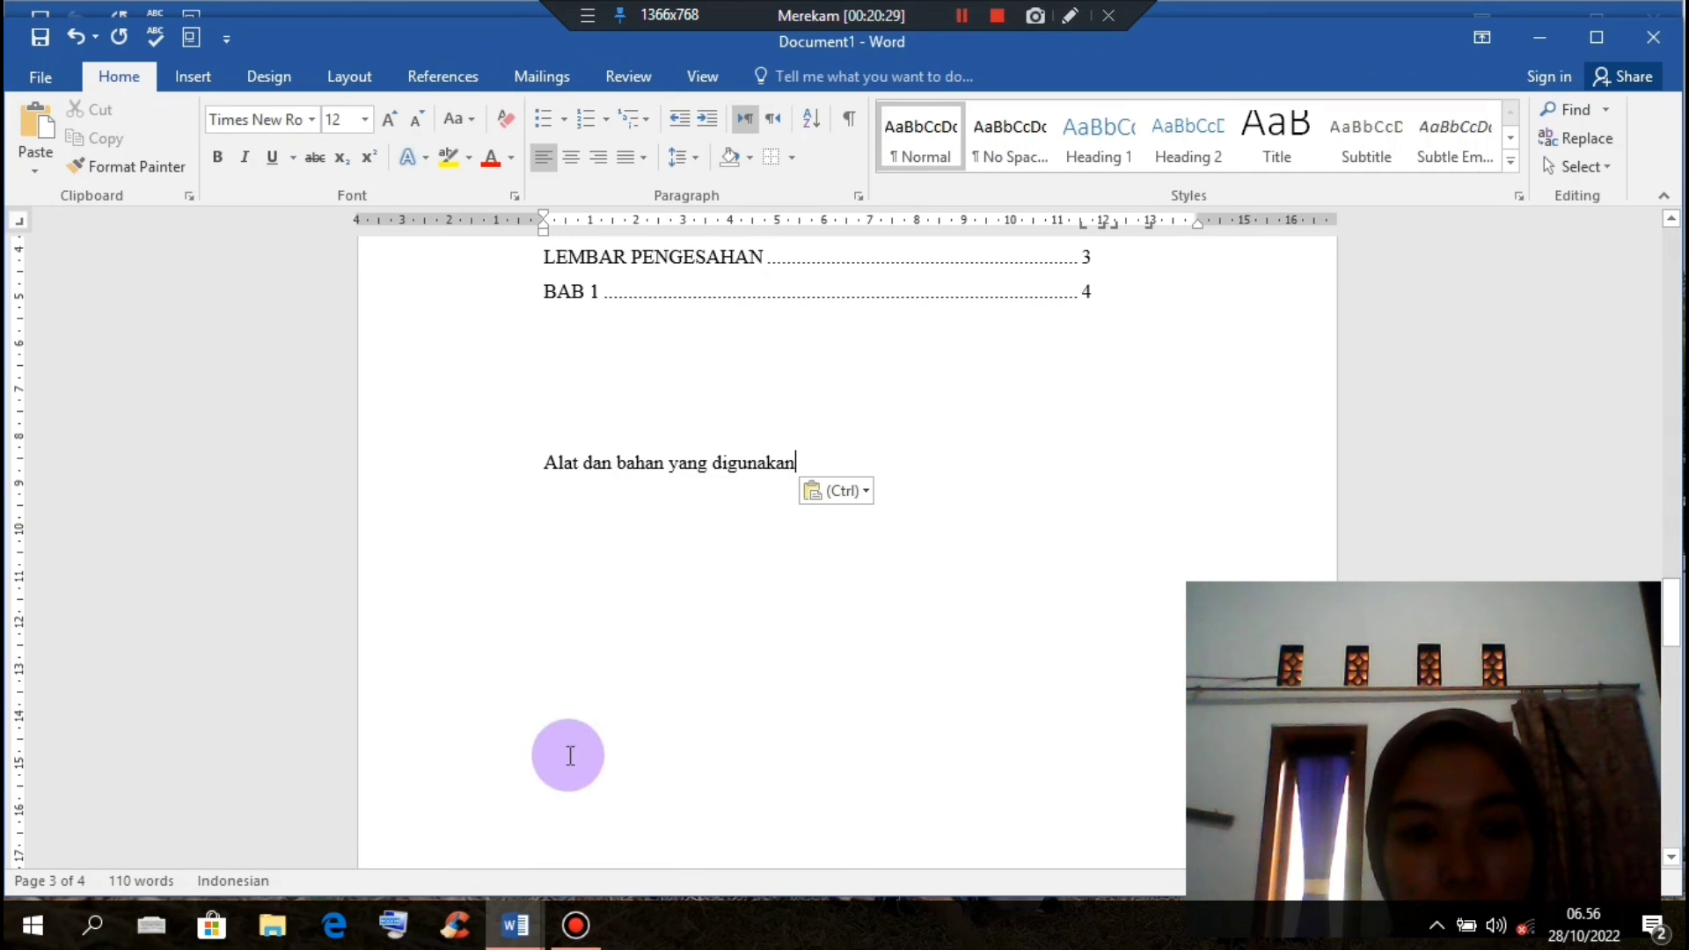
Step: Copy Topologi jaringan di kantor Desa Pananjung and paste it on a new line in Document1
mouse_move(516, 922)
left_click(563, 757)
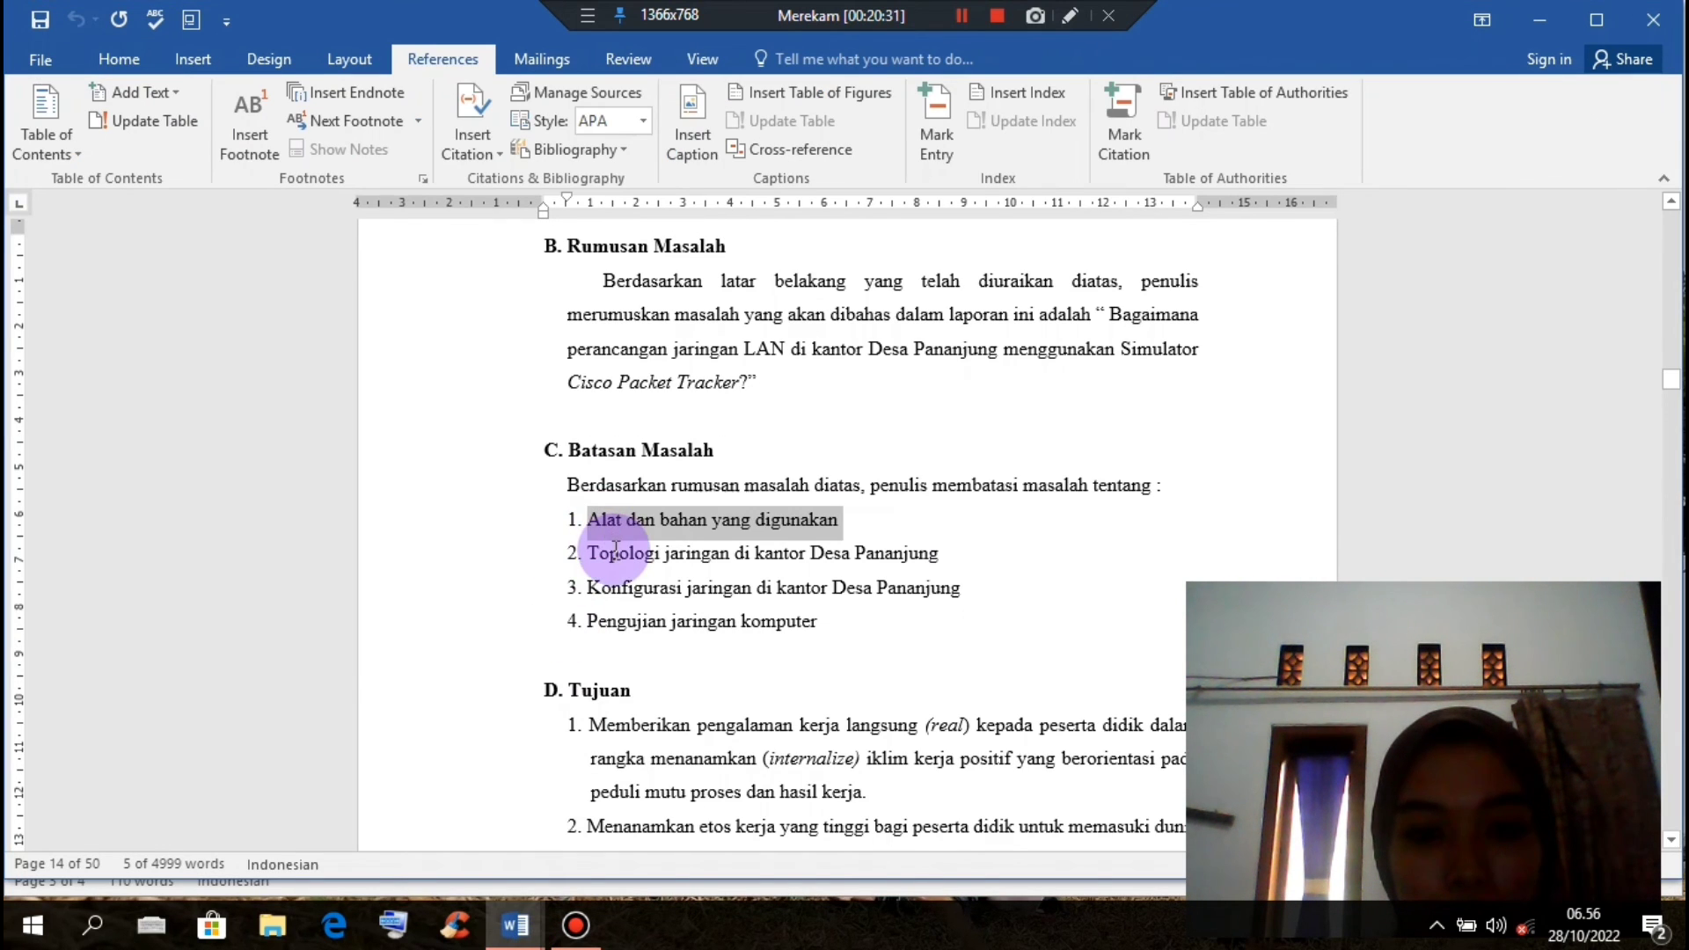
left_click_drag(591, 548, 936, 563)
key("ctrl+c")
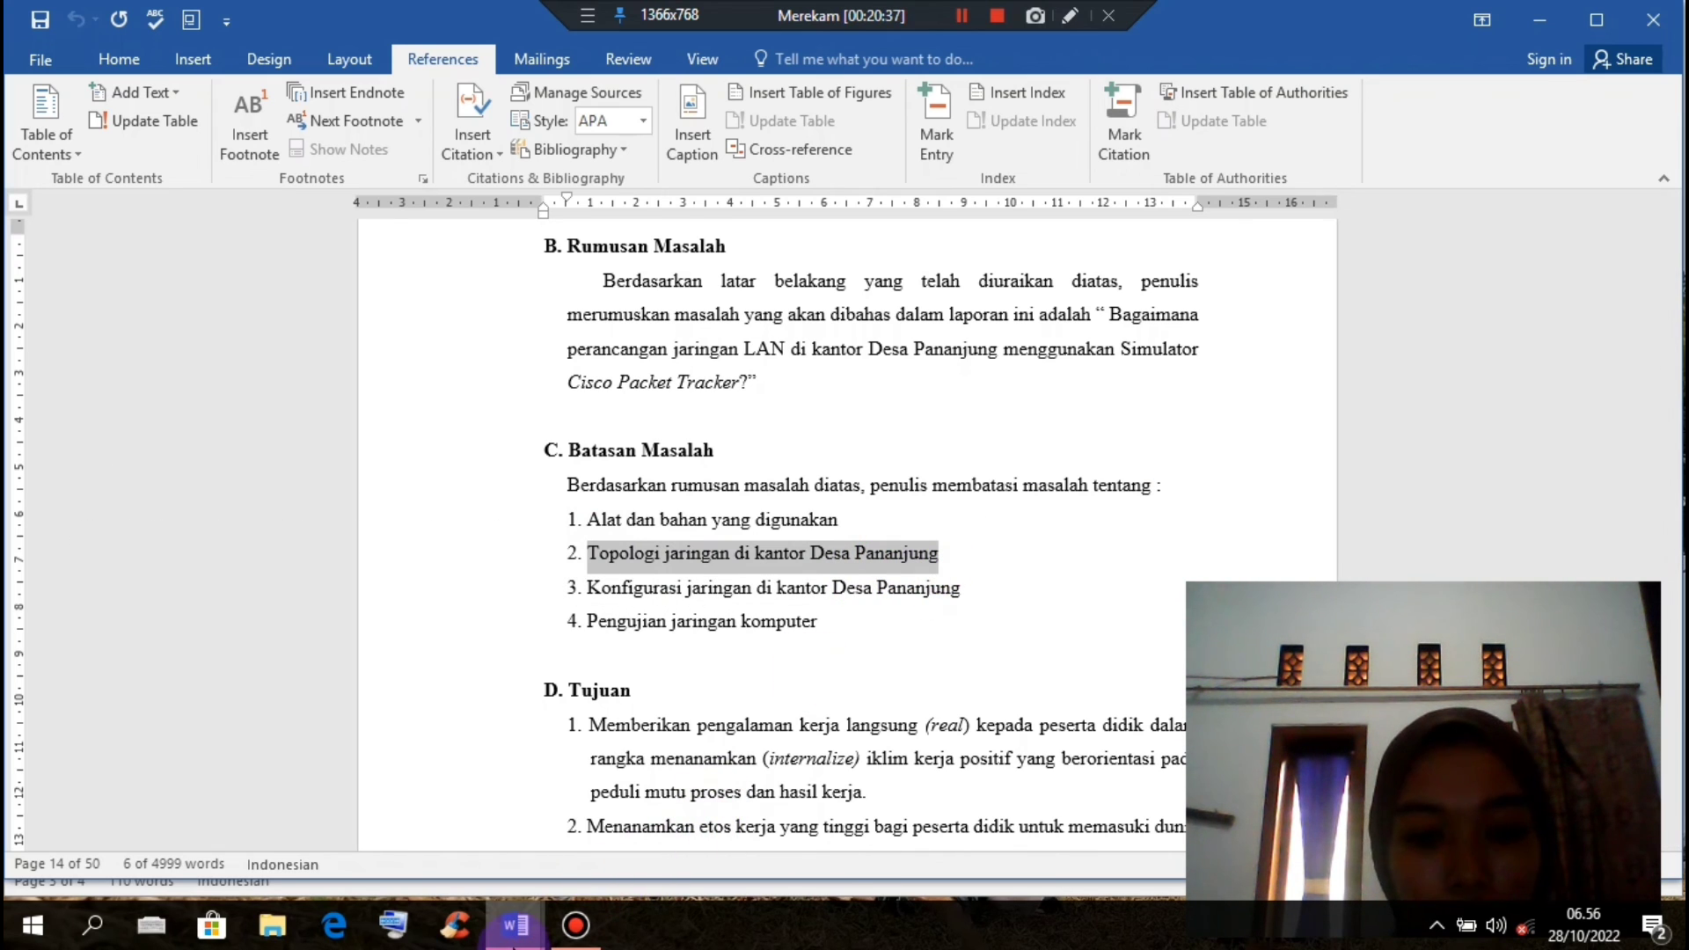
left_click(515, 931)
left_click(455, 831)
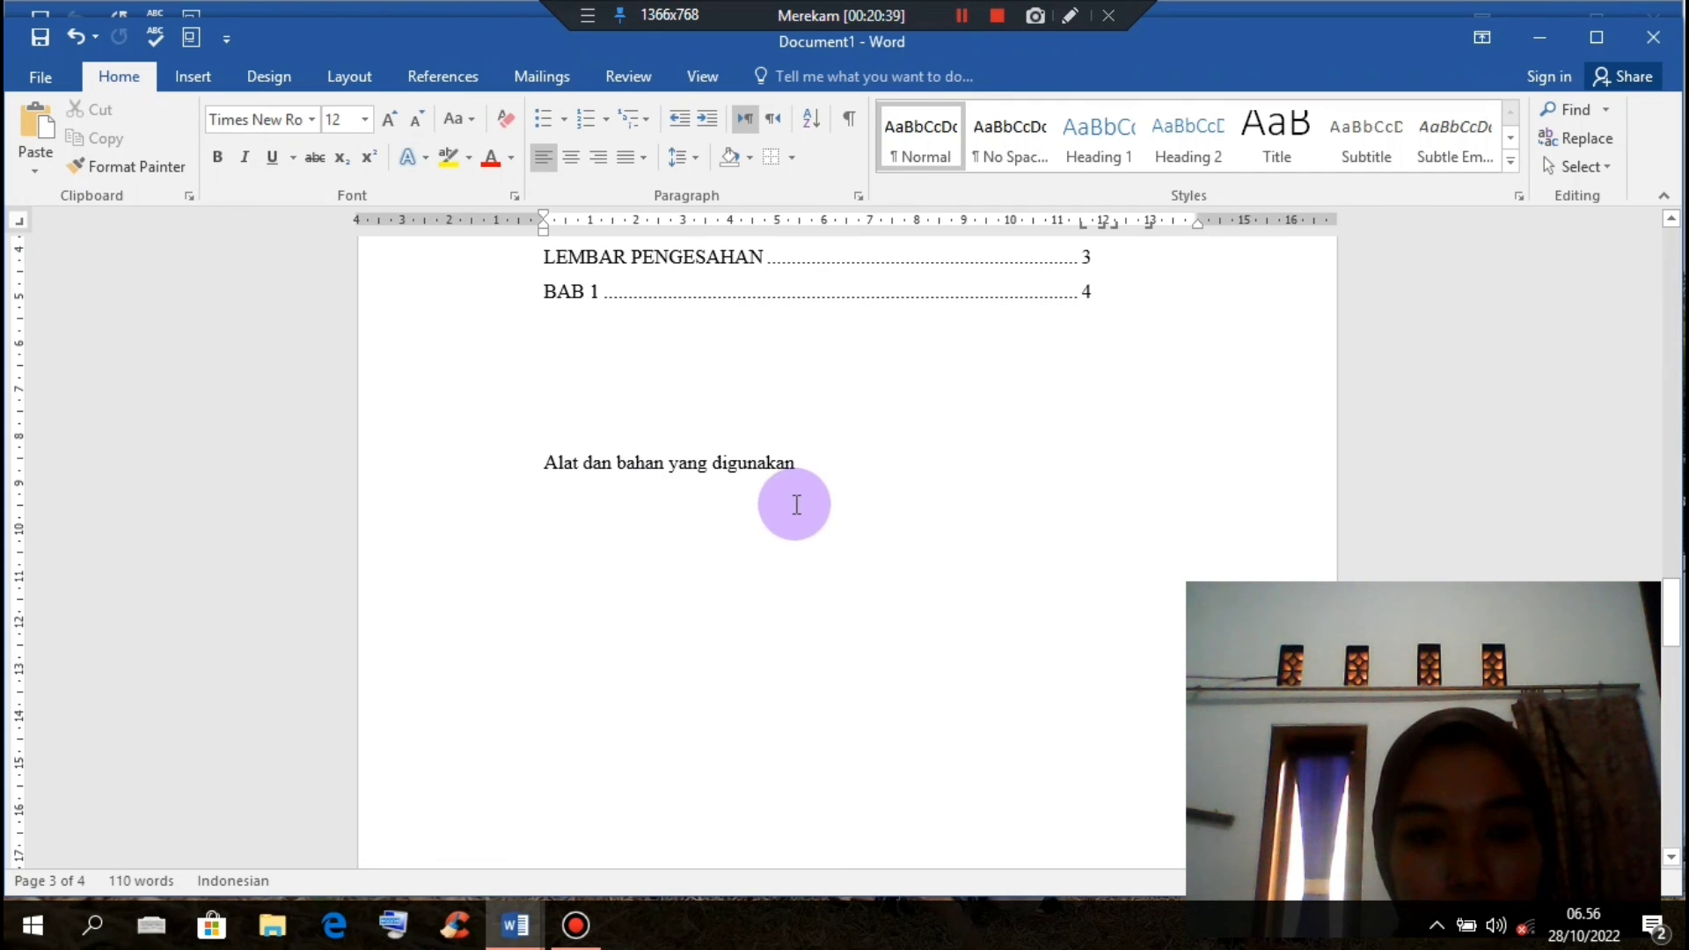
key("Return")
key("ctrl+v")
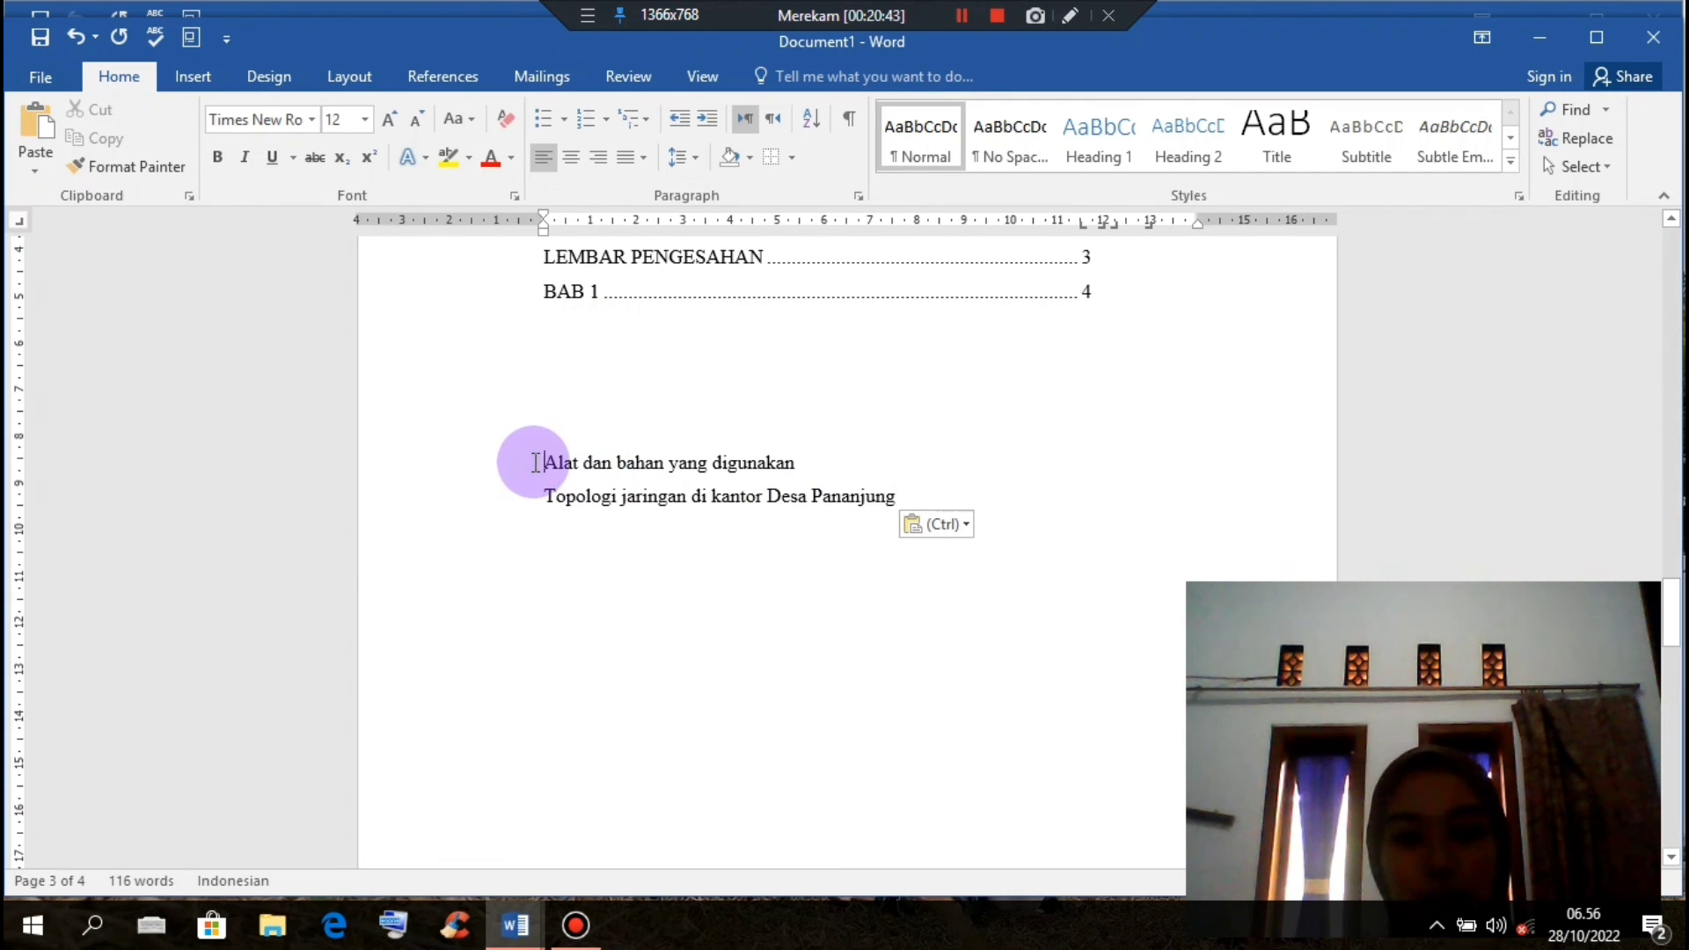
Step: Try filled-circle bullets on each pasted line separately, then undo both
left_click(563, 120)
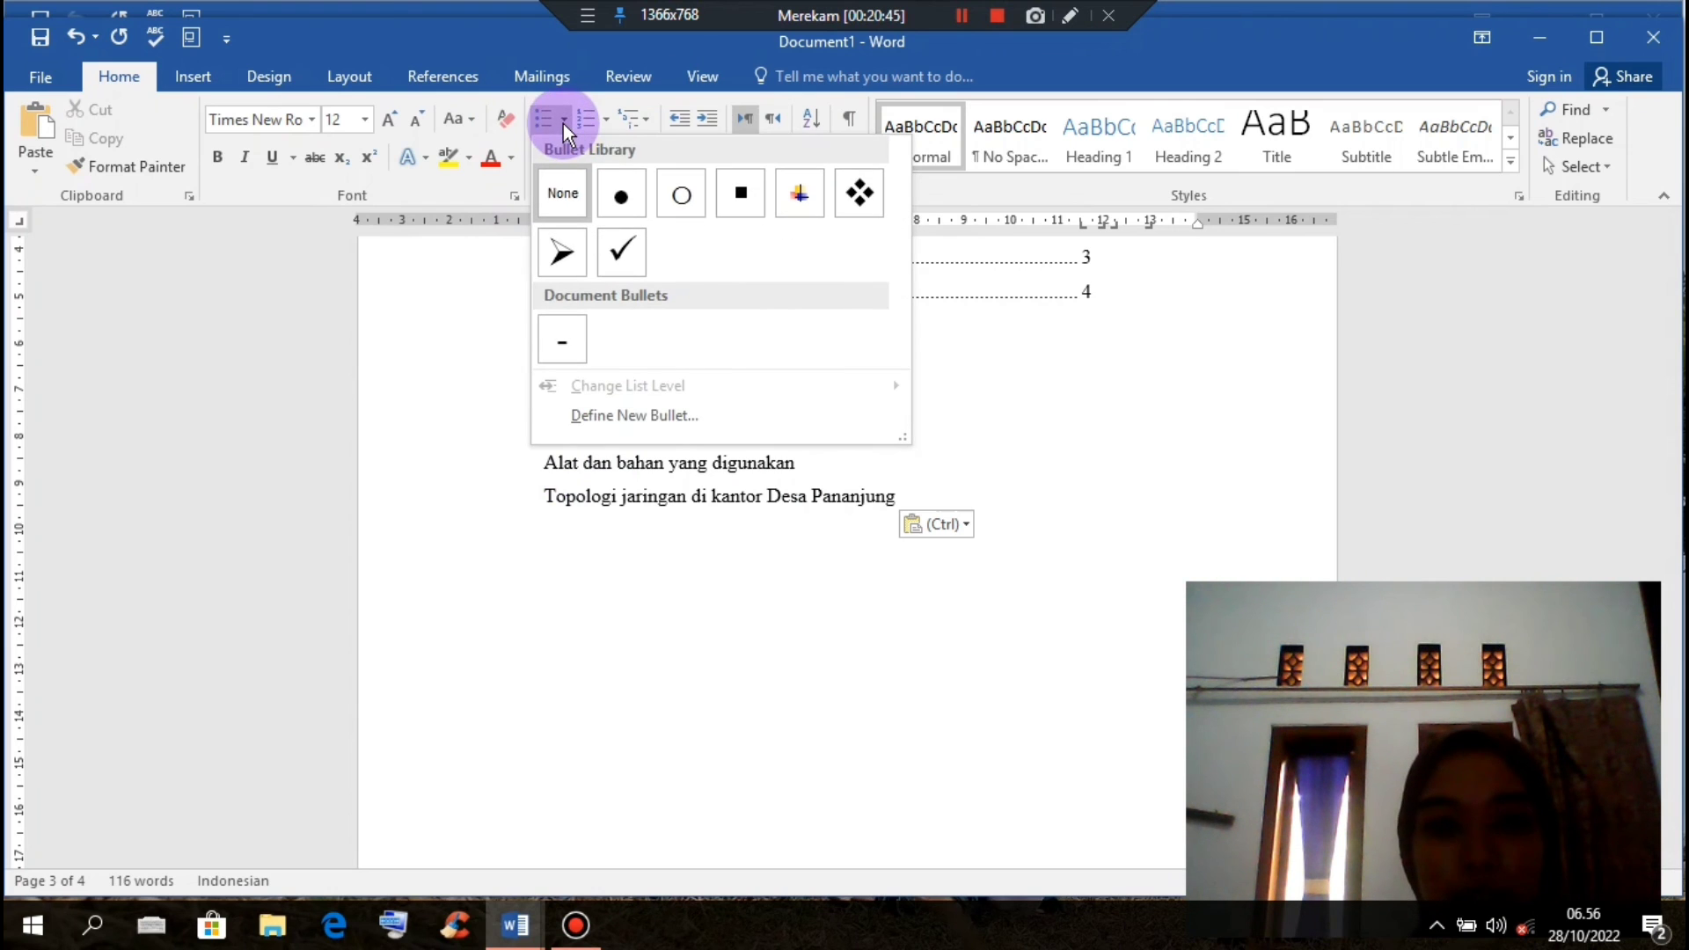
left_click(617, 178)
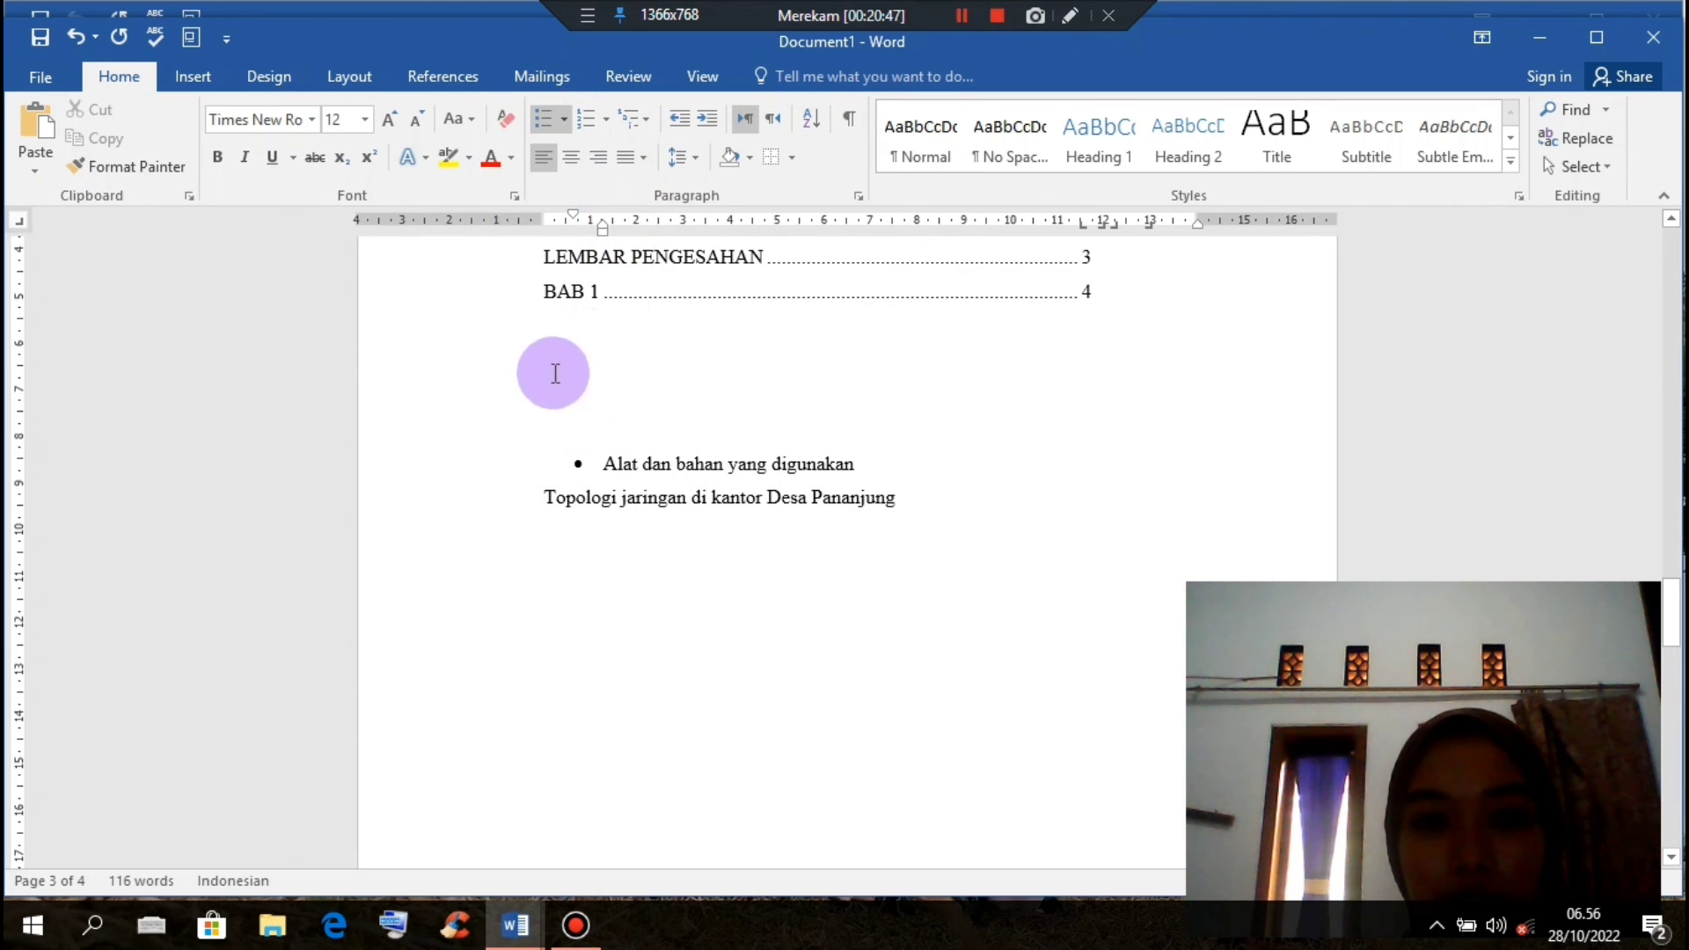
left_click(541, 508)
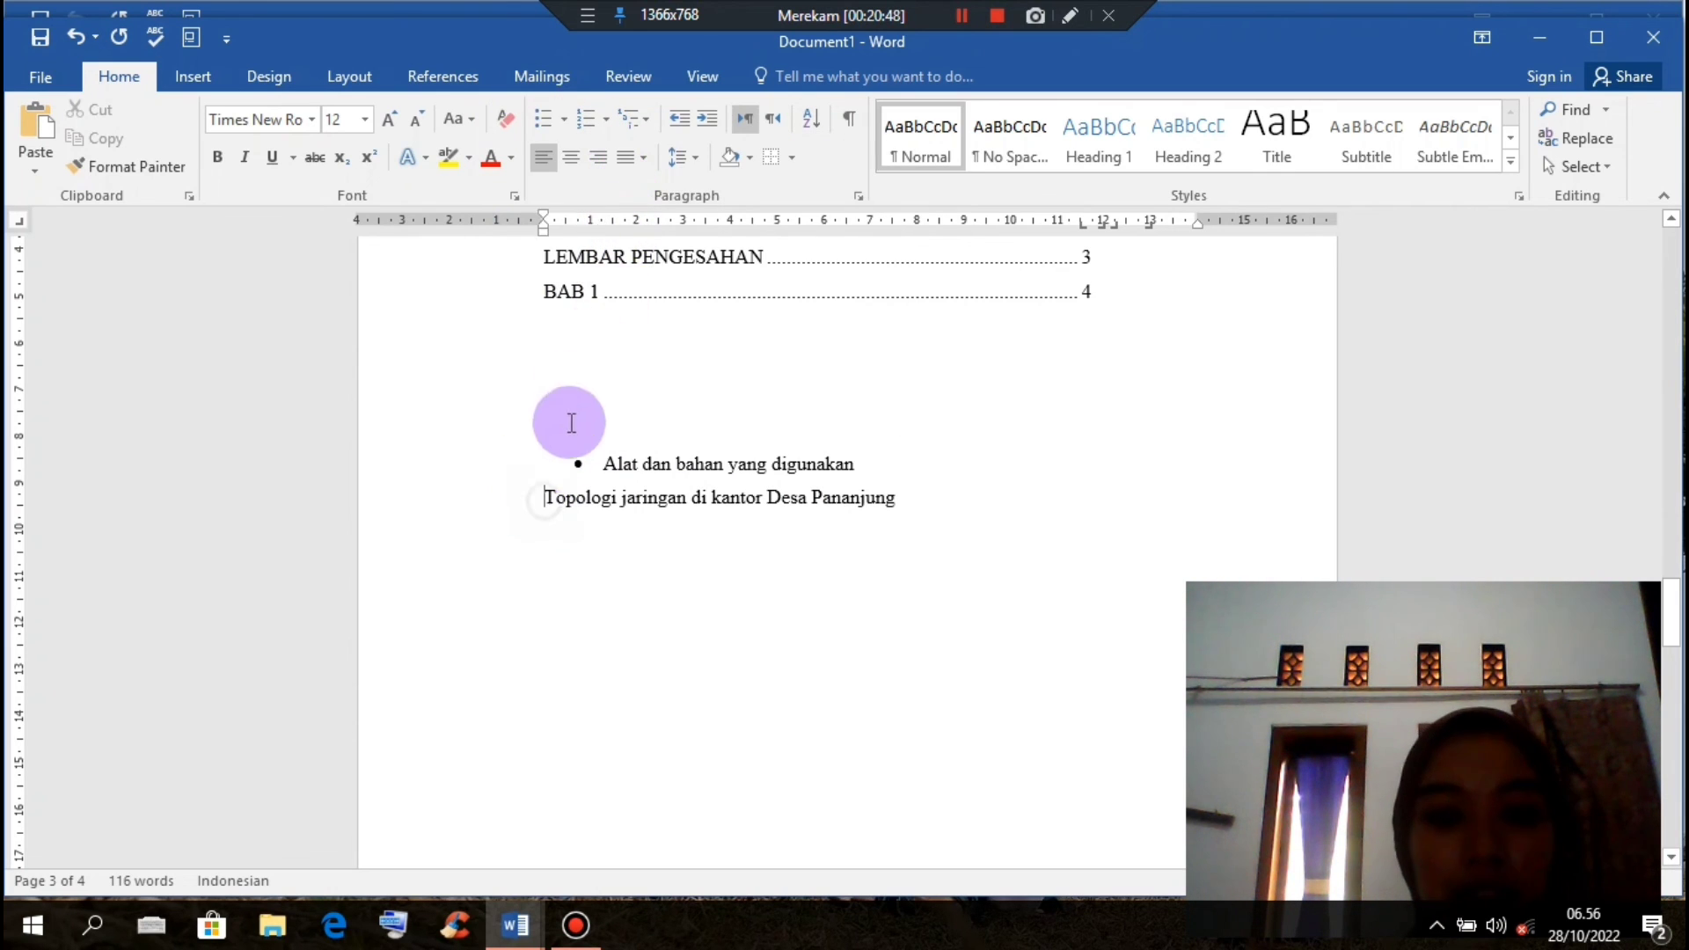
left_click(562, 116)
left_click(618, 279)
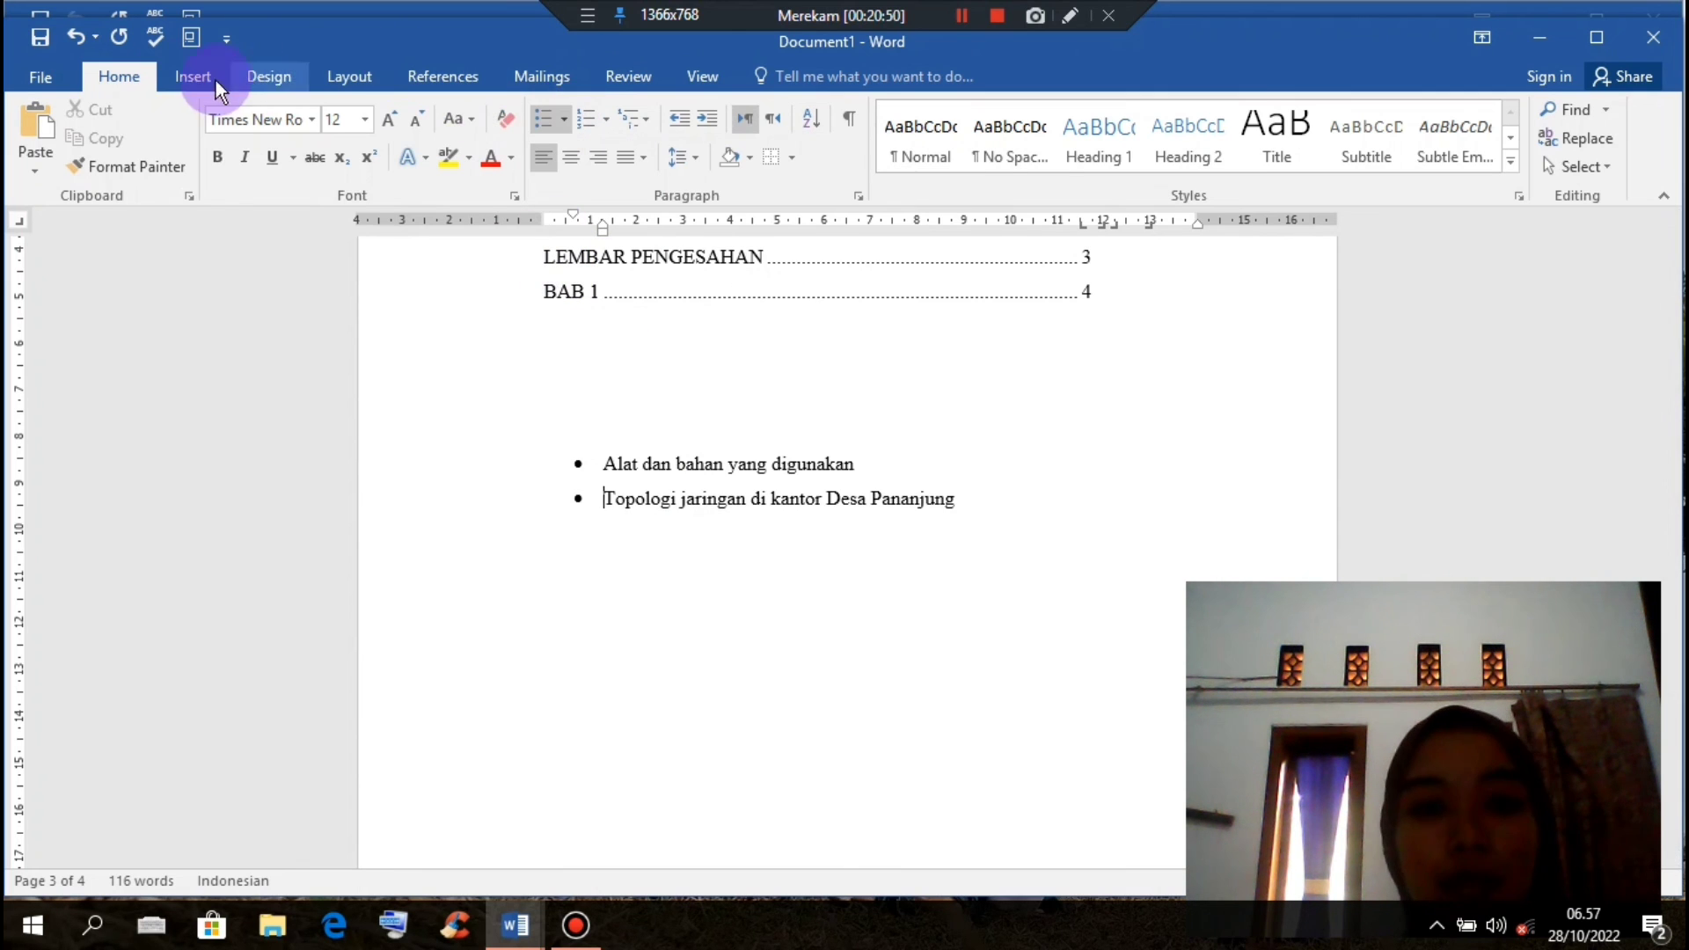
left_click(71, 35)
left_click(72, 35)
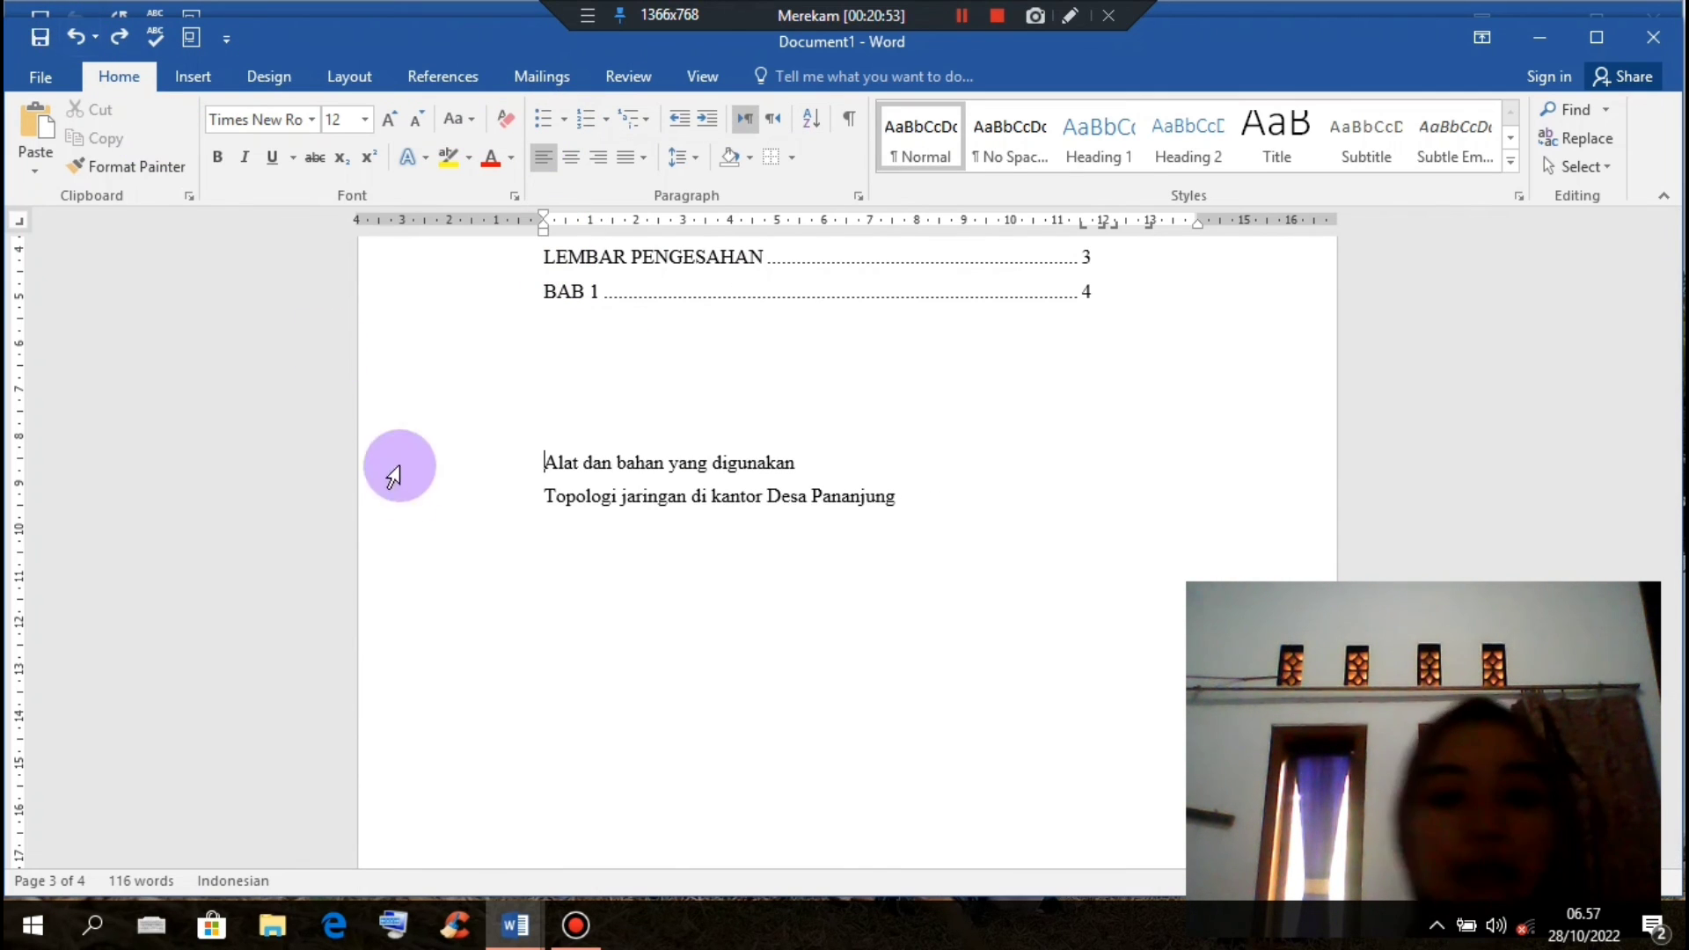
Step: Bullet both lines together, moving from circles and diamonds to check-mark bullets
left_click_drag(546, 458, 942, 577)
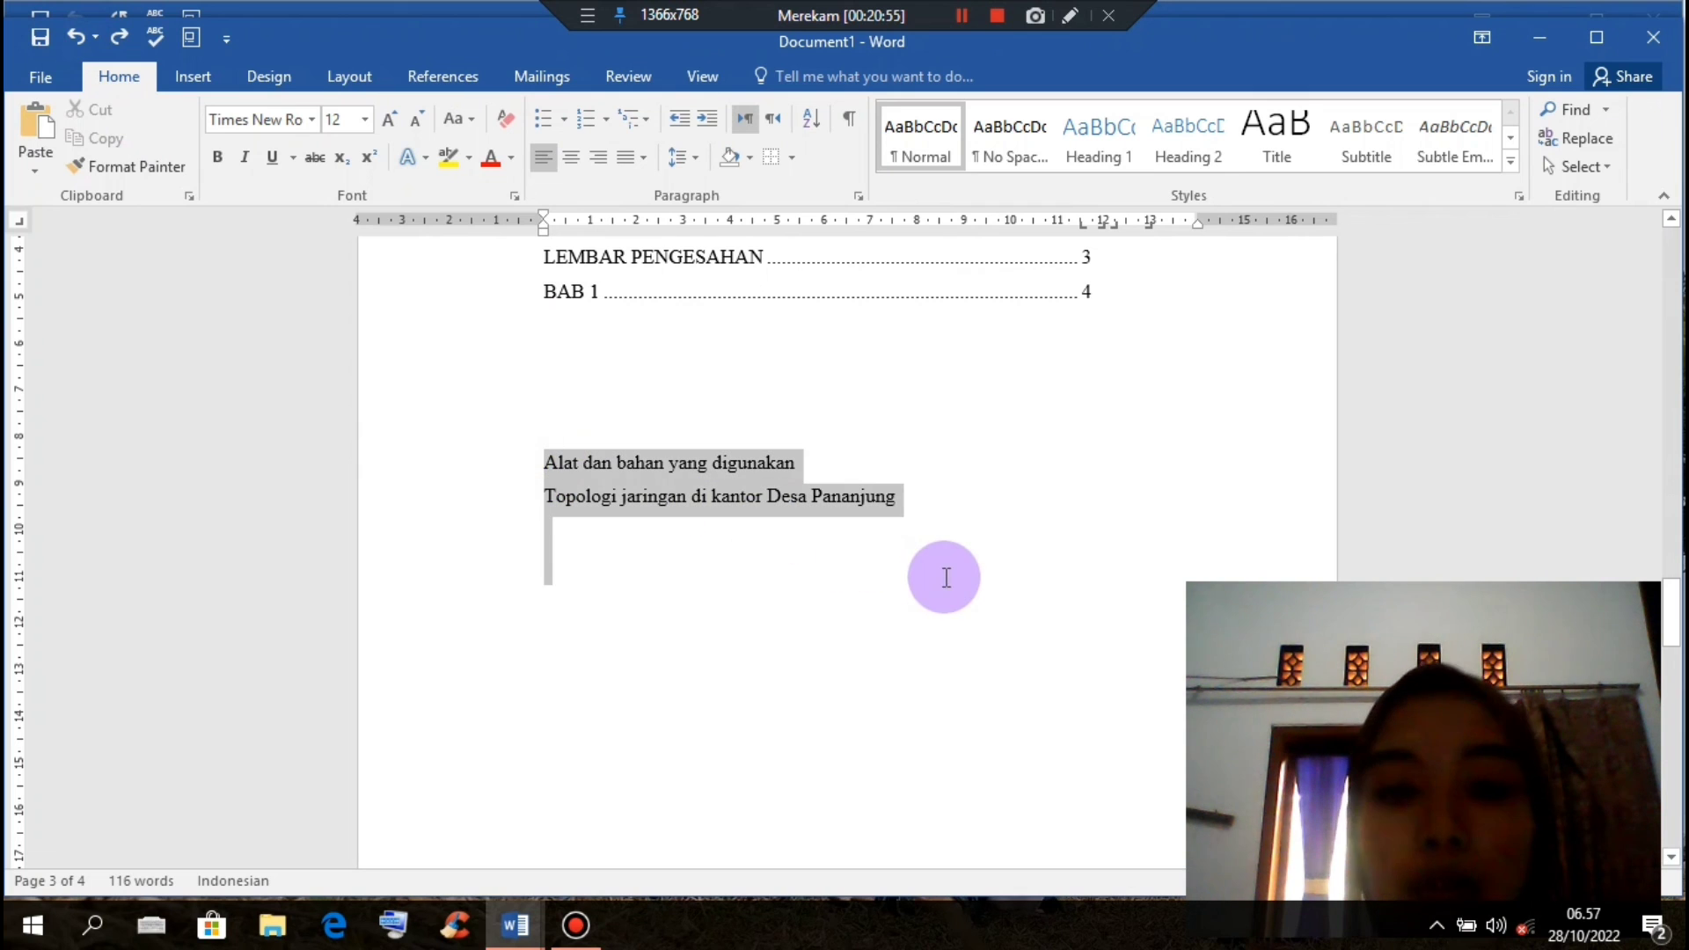
left_click(560, 114)
left_click(622, 276)
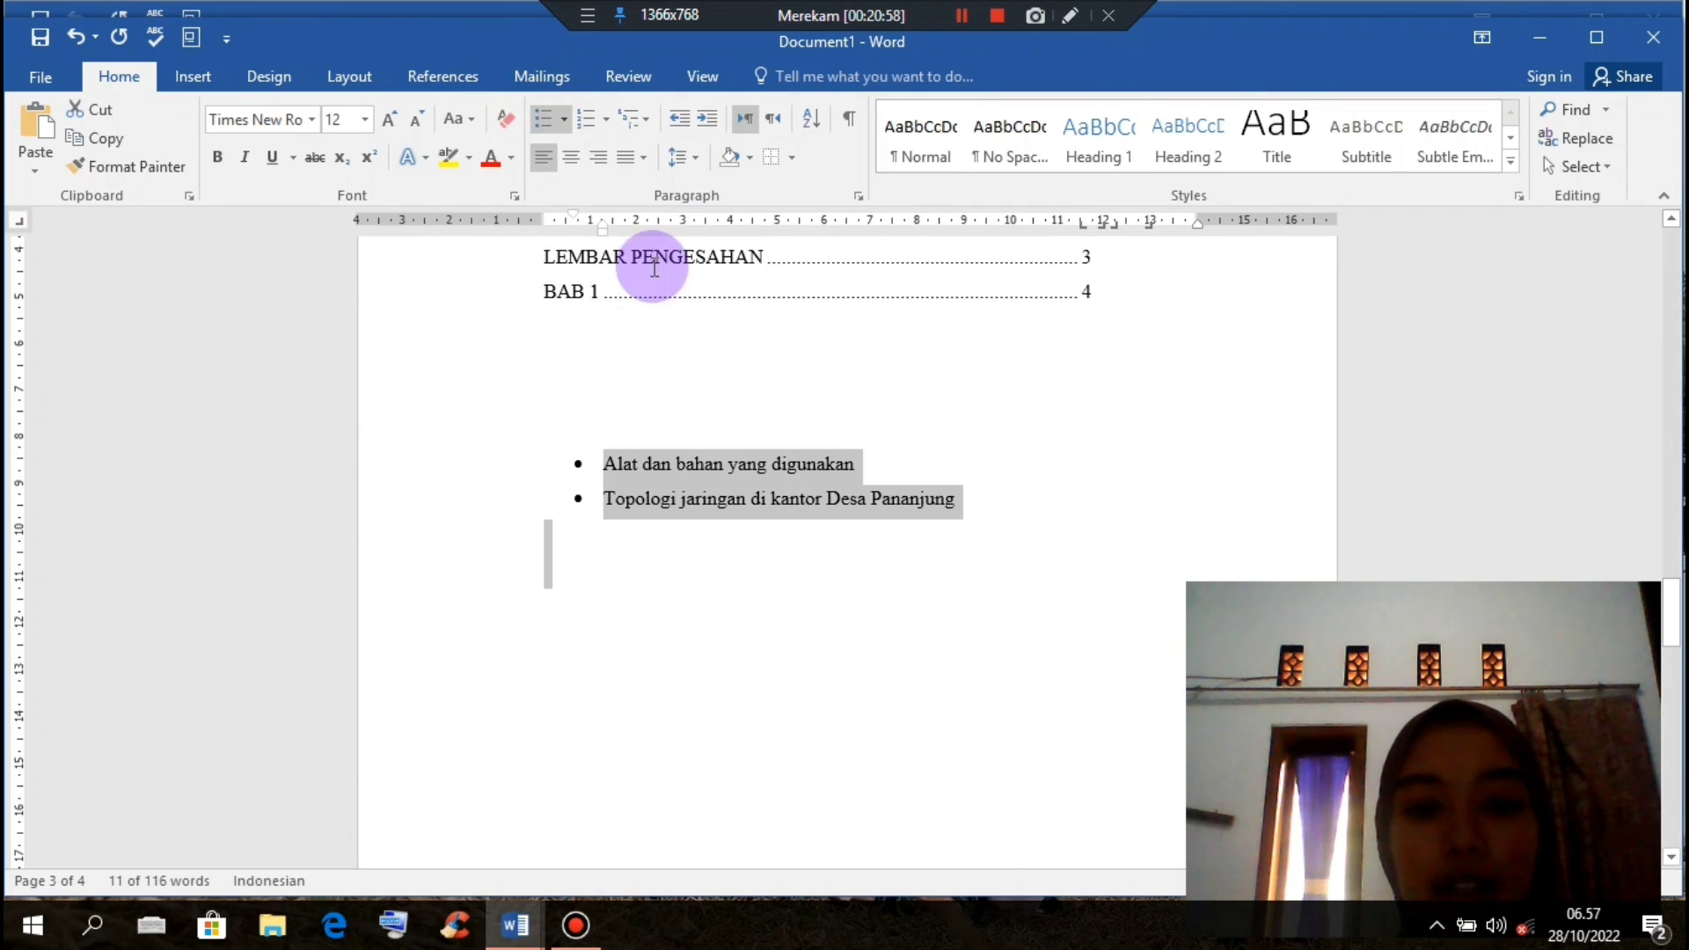
left_click(564, 120)
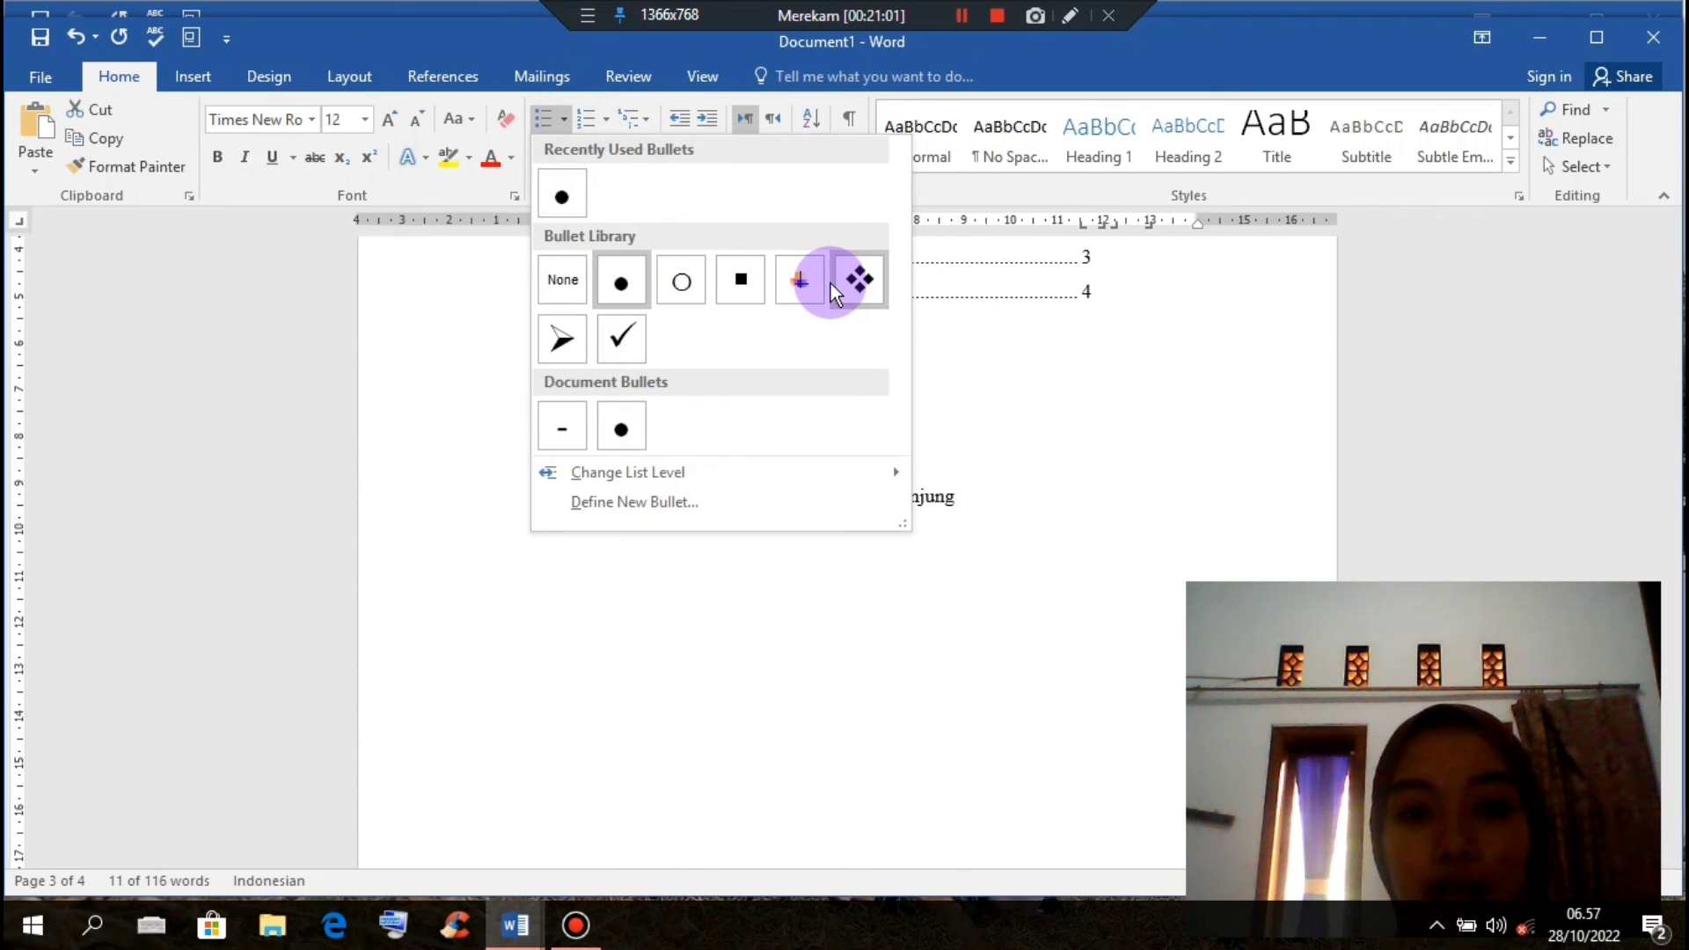
left_click(855, 282)
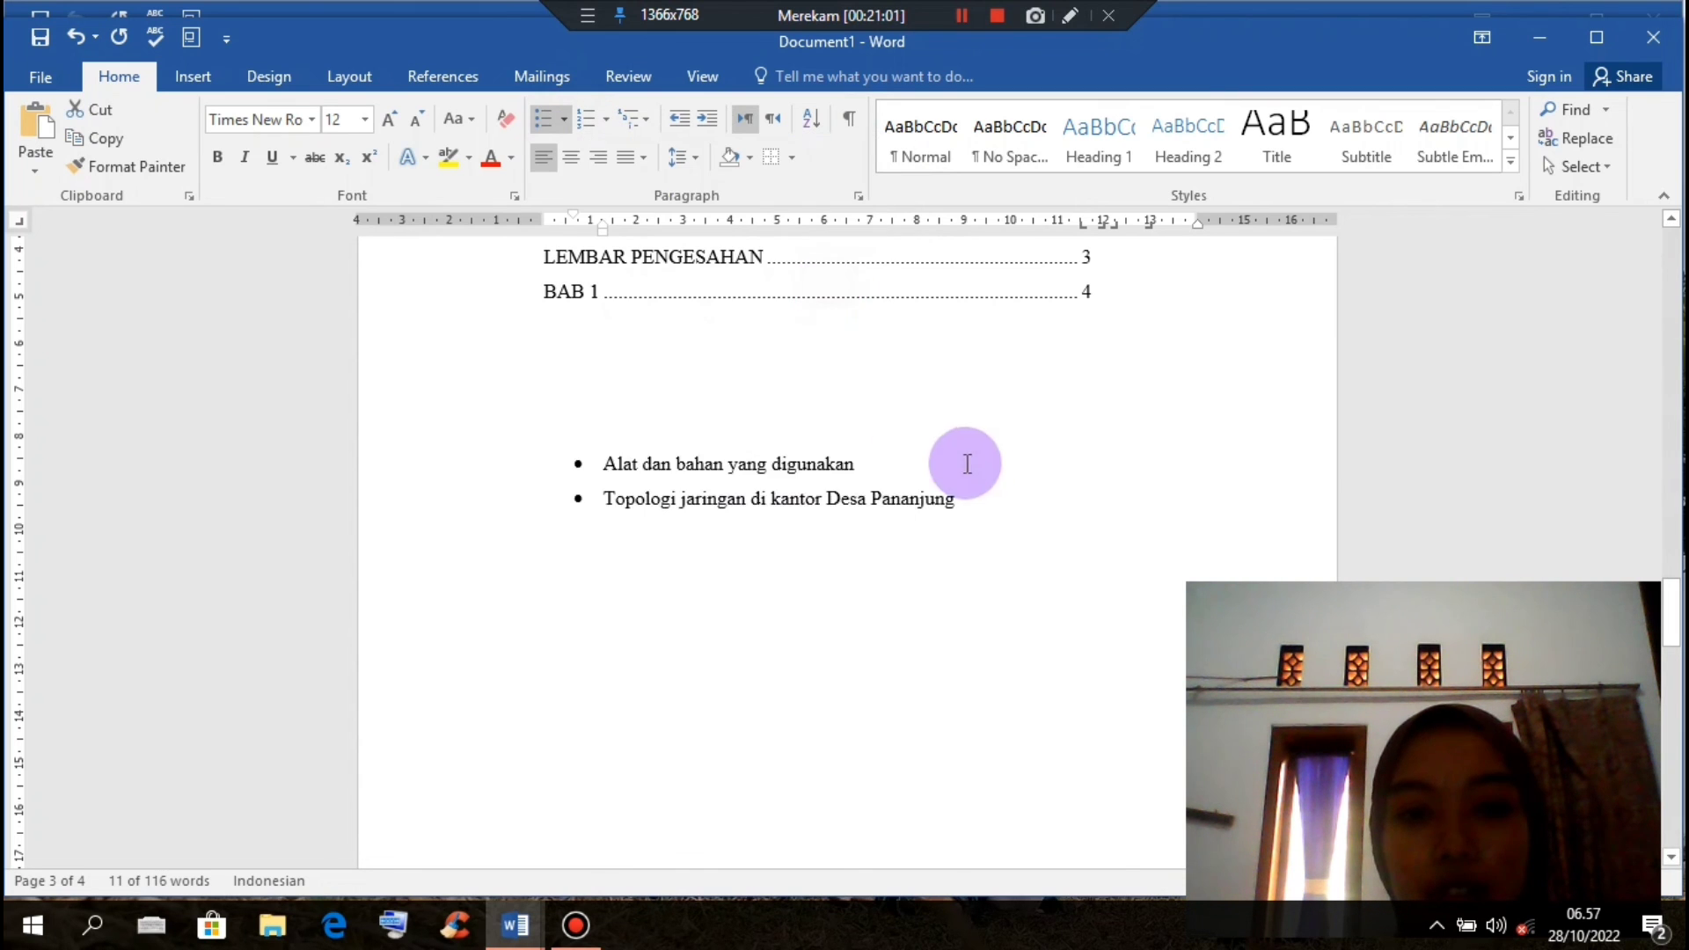
left_click(563, 120)
left_click(614, 343)
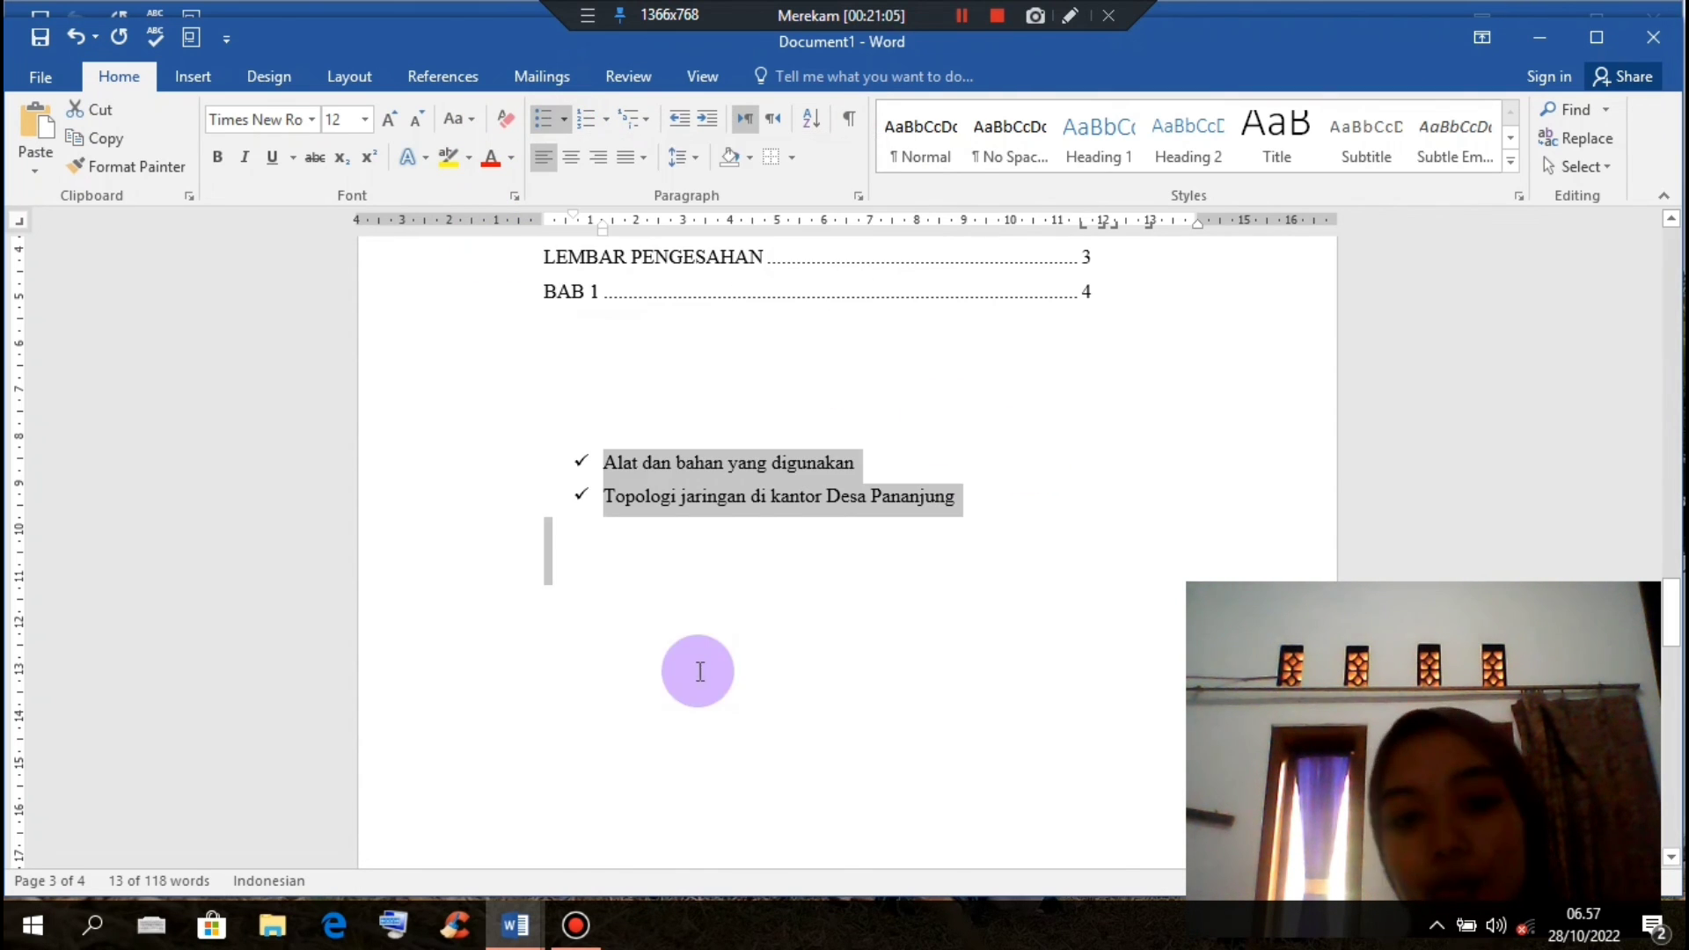
Step: Try 1., Roman numeral, A. and a. numbering, then settle on 1) and 2)
left_click(606, 123)
left_click(811, 227)
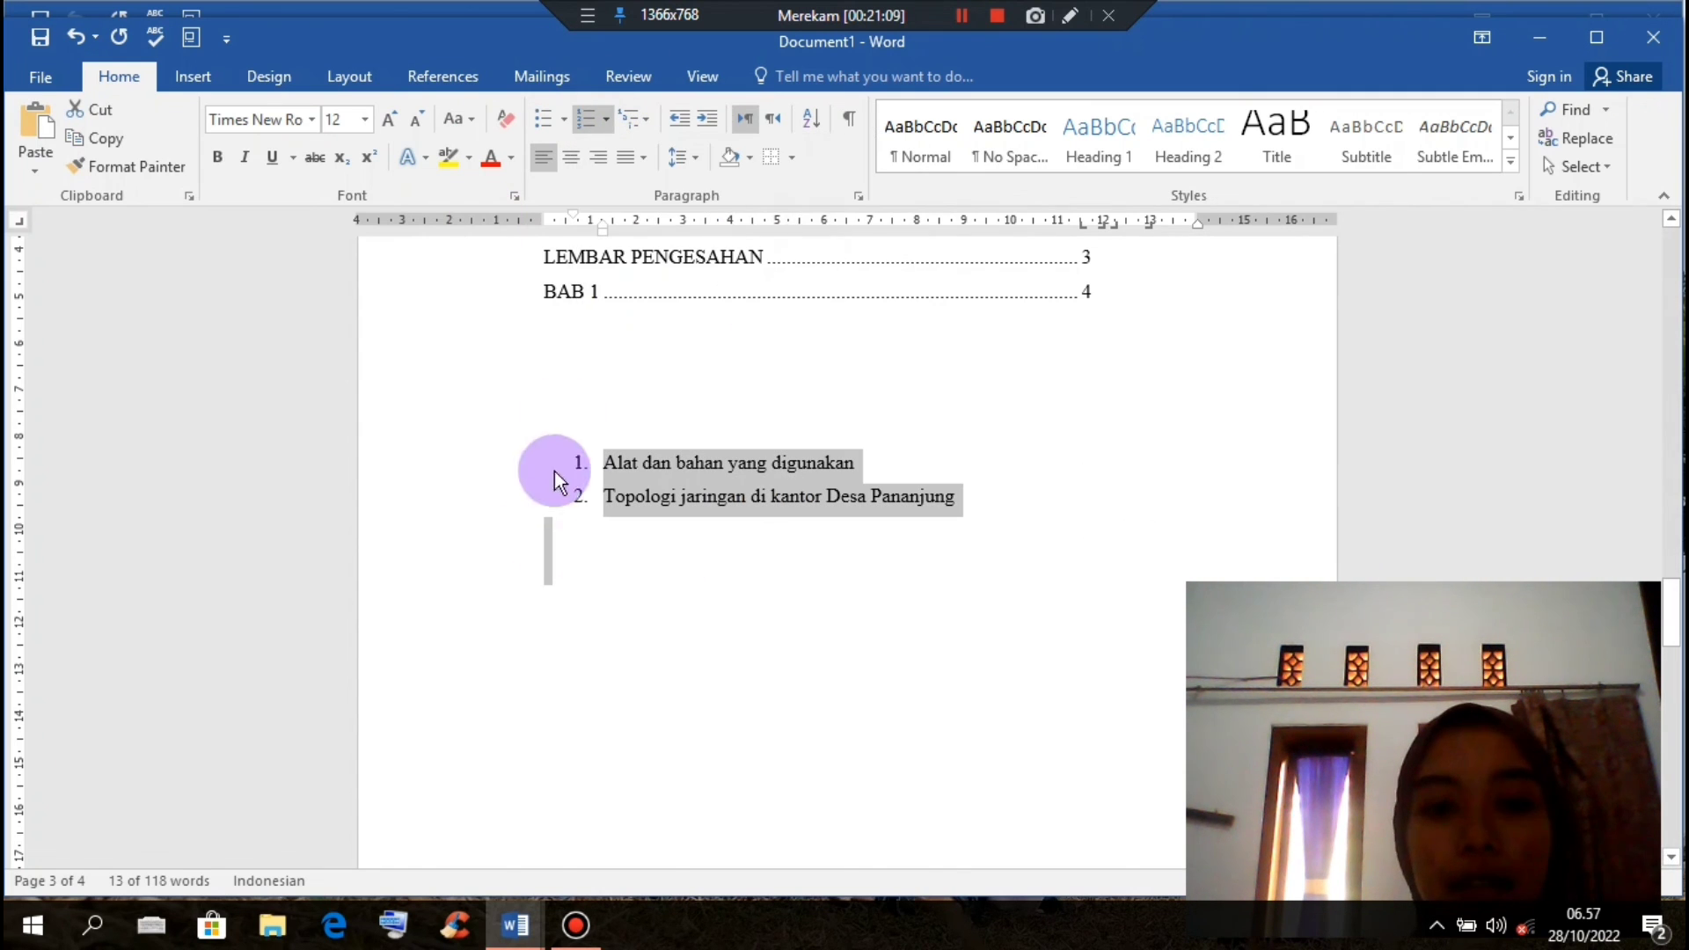
left_click(606, 120)
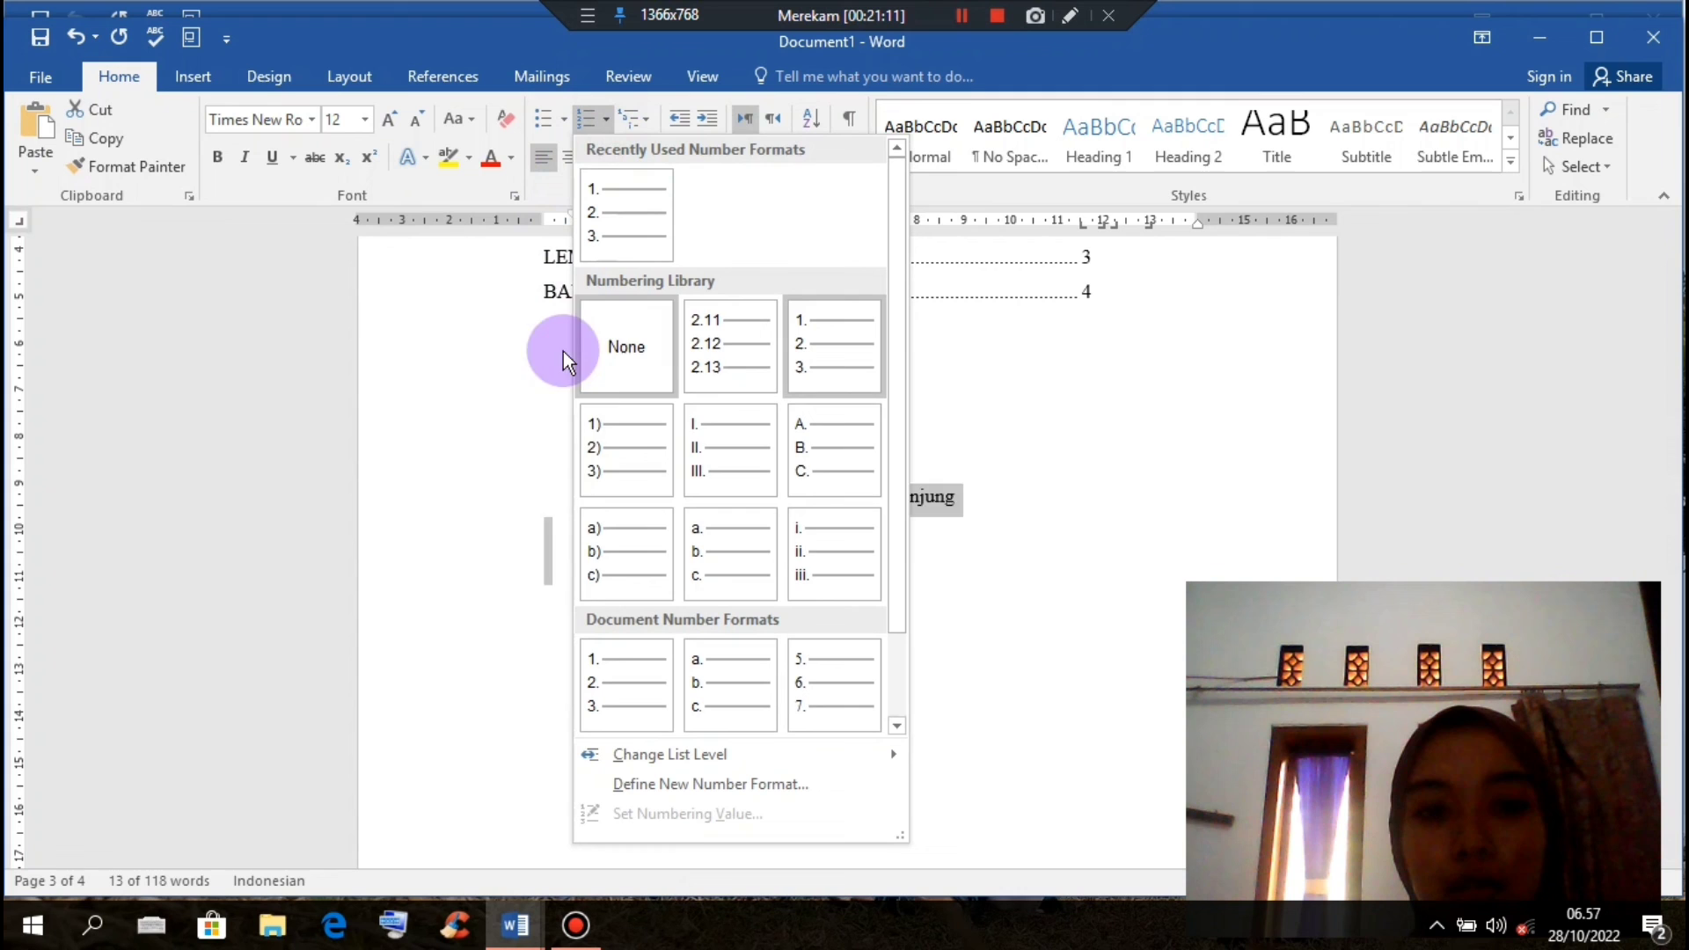
left_click(693, 475)
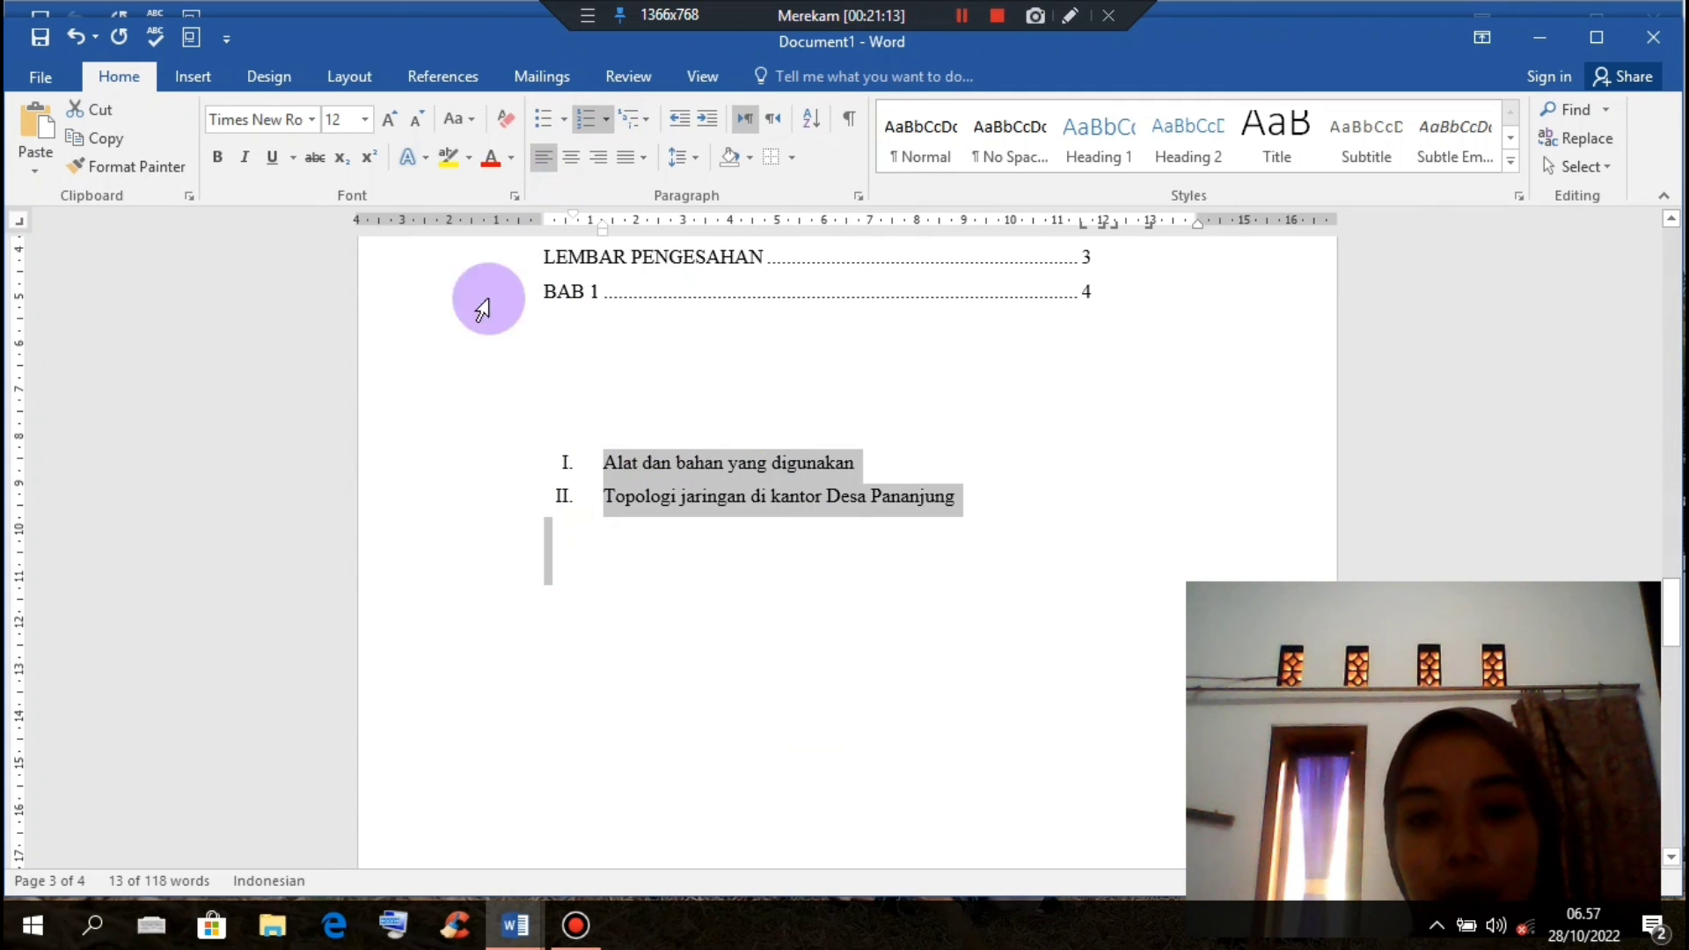
left_click(605, 122)
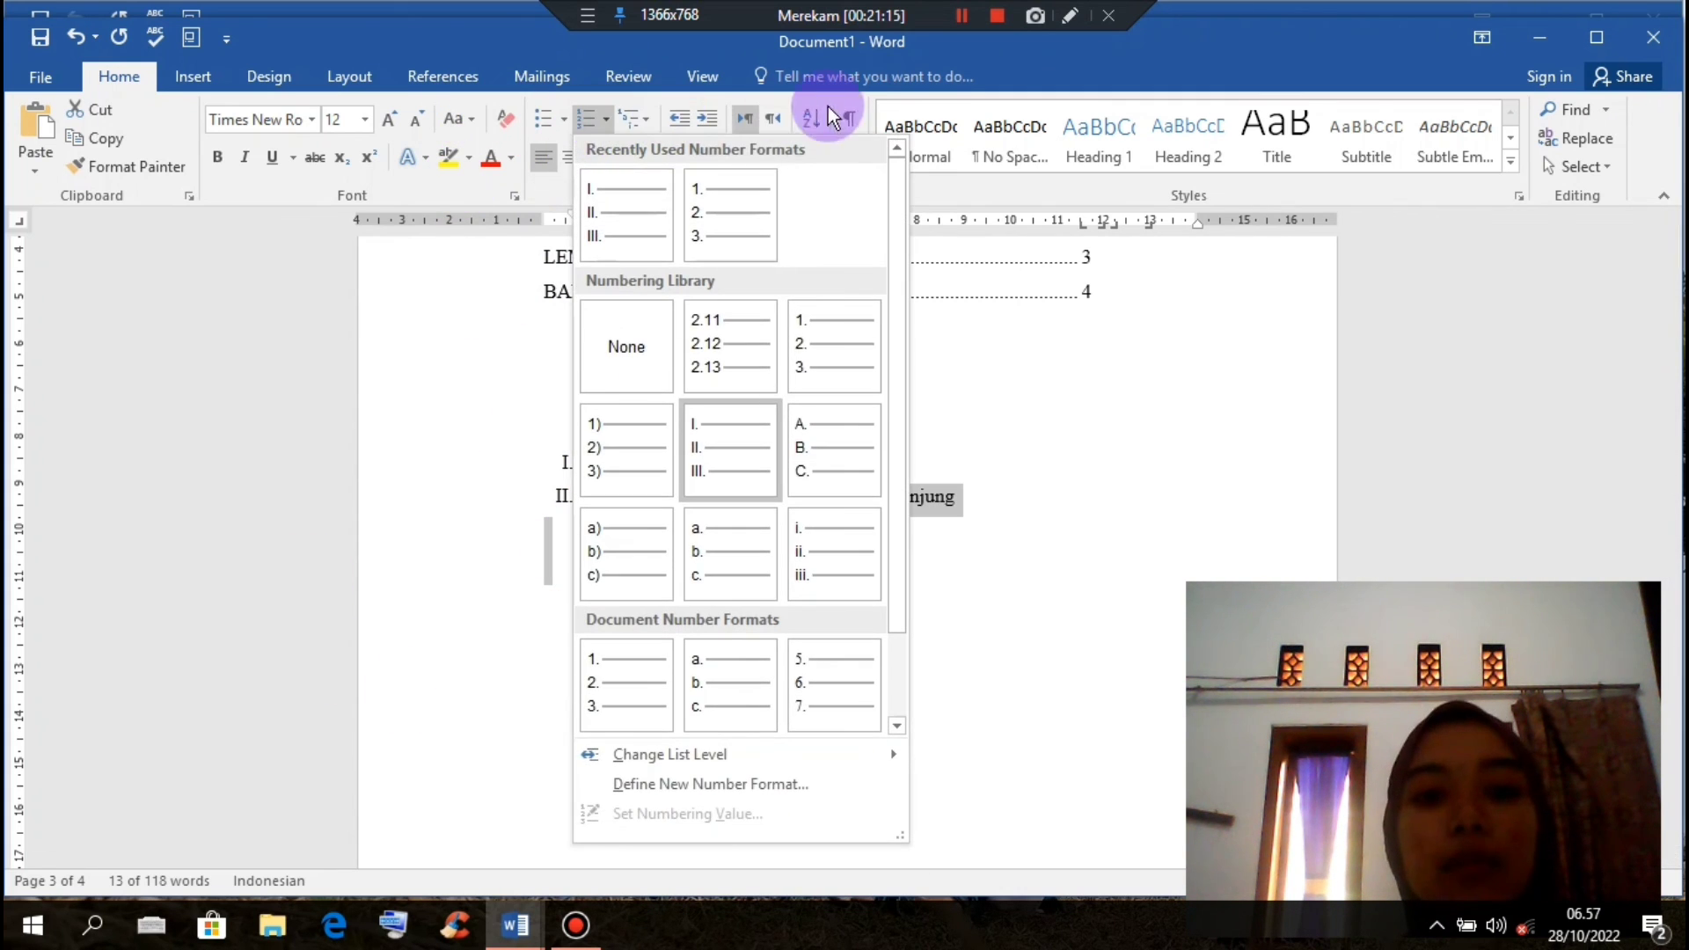
left_click(858, 444)
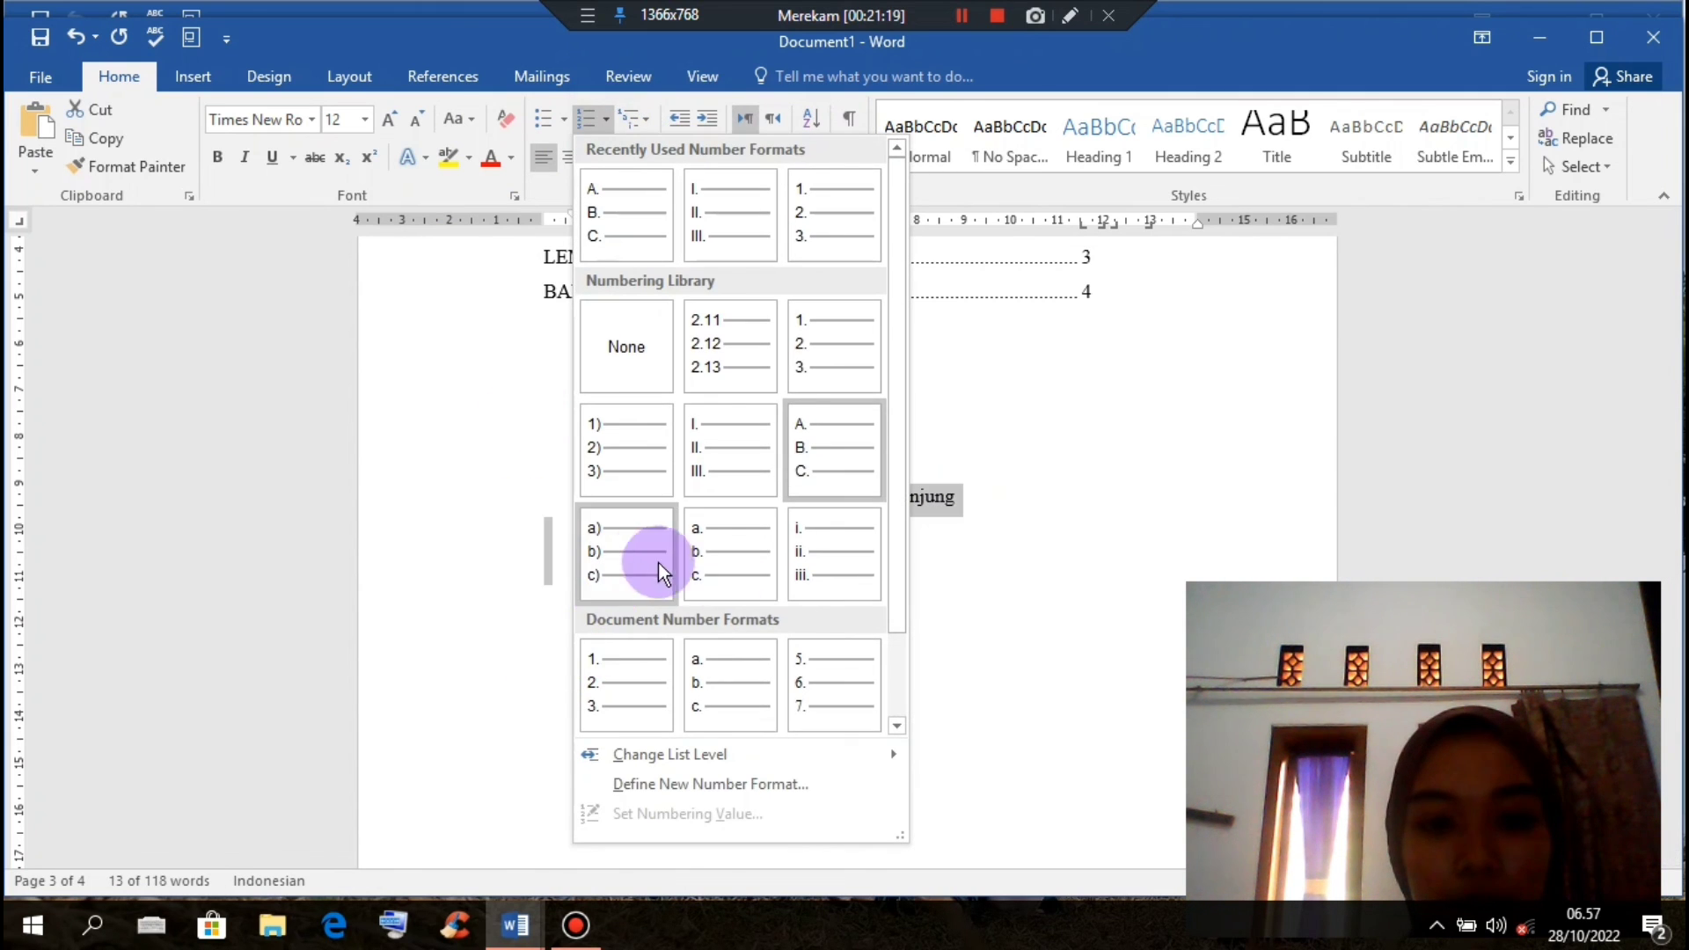
left_click(729, 699)
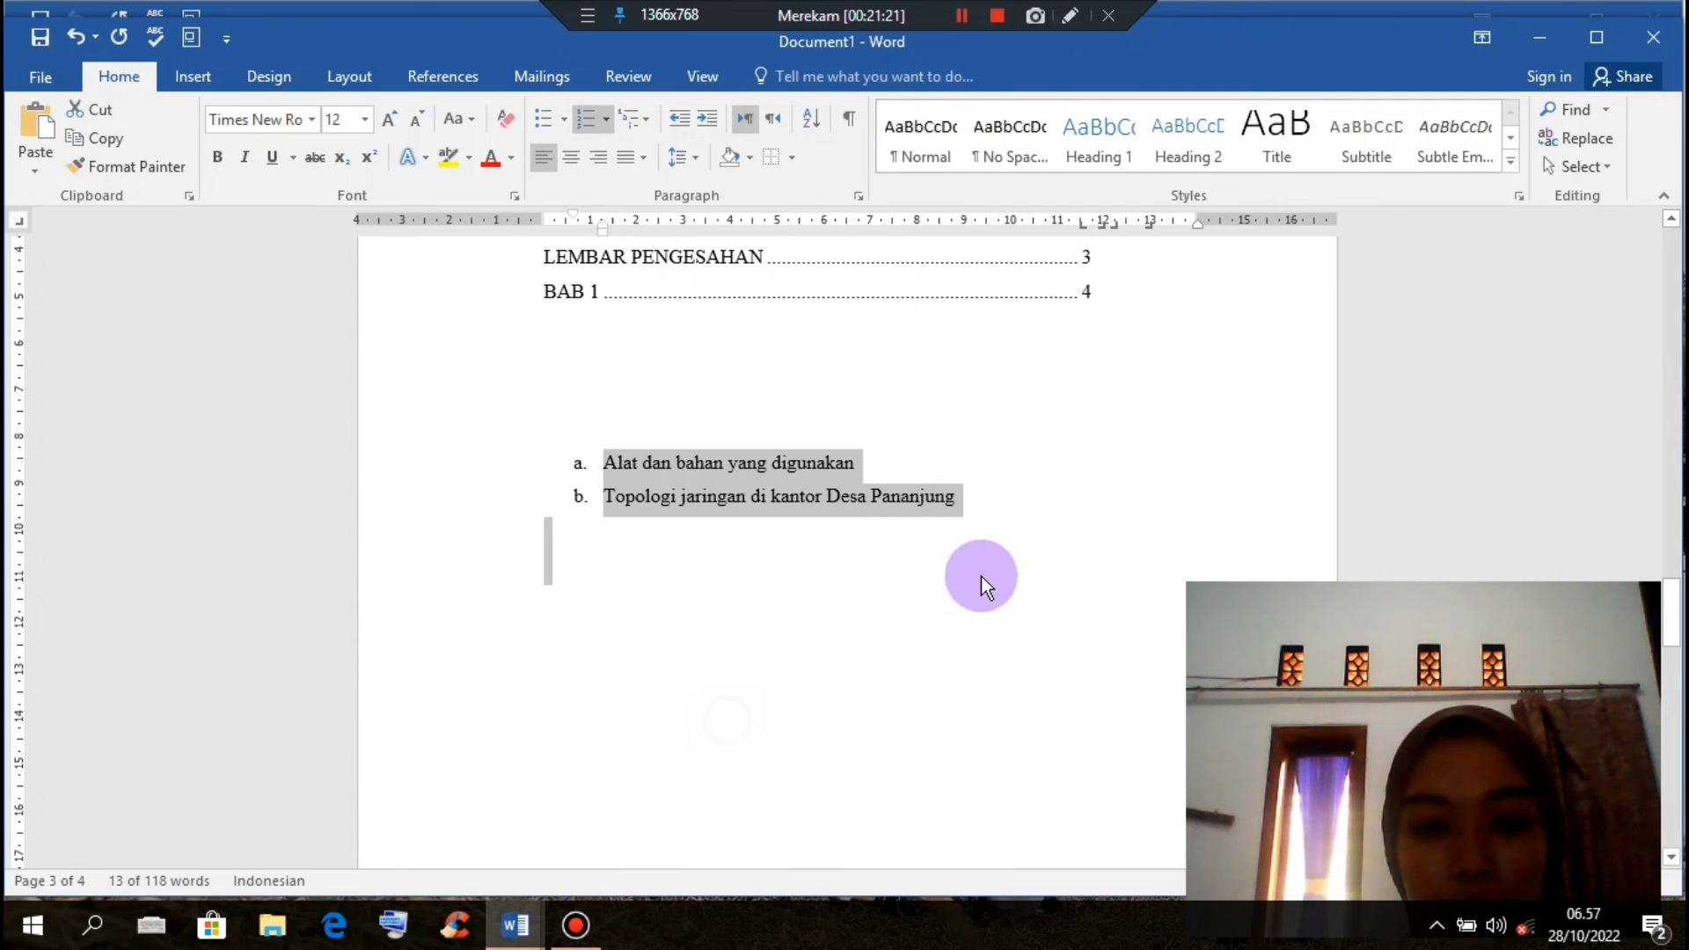
left_click(605, 115)
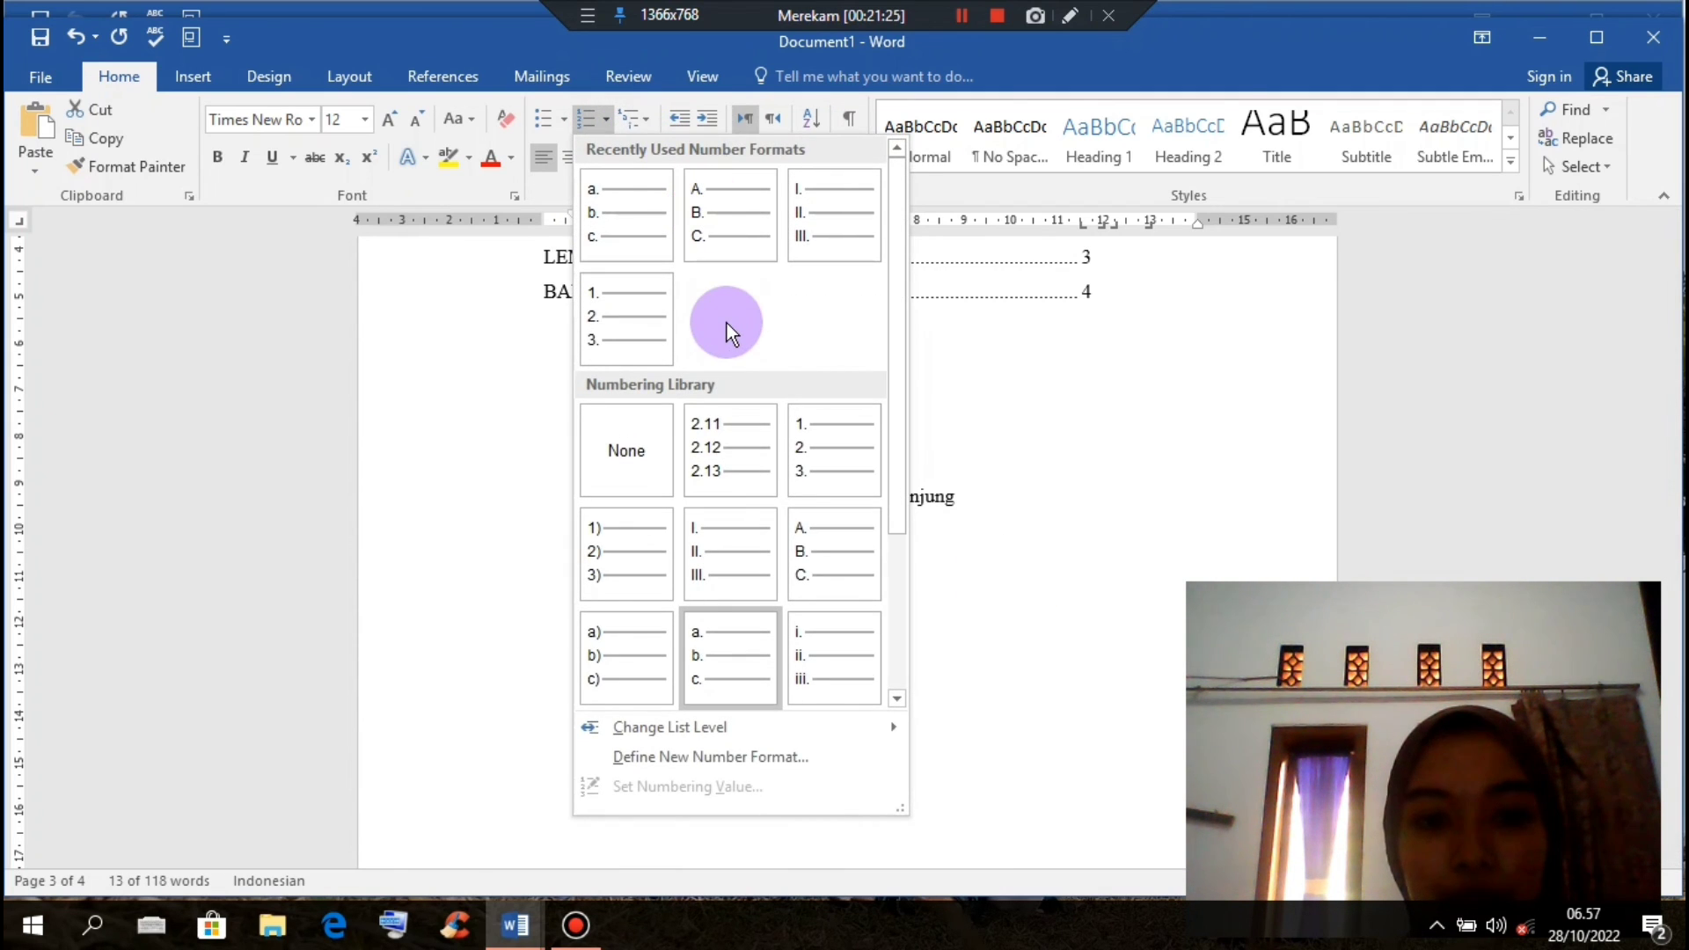
left_click(650, 554)
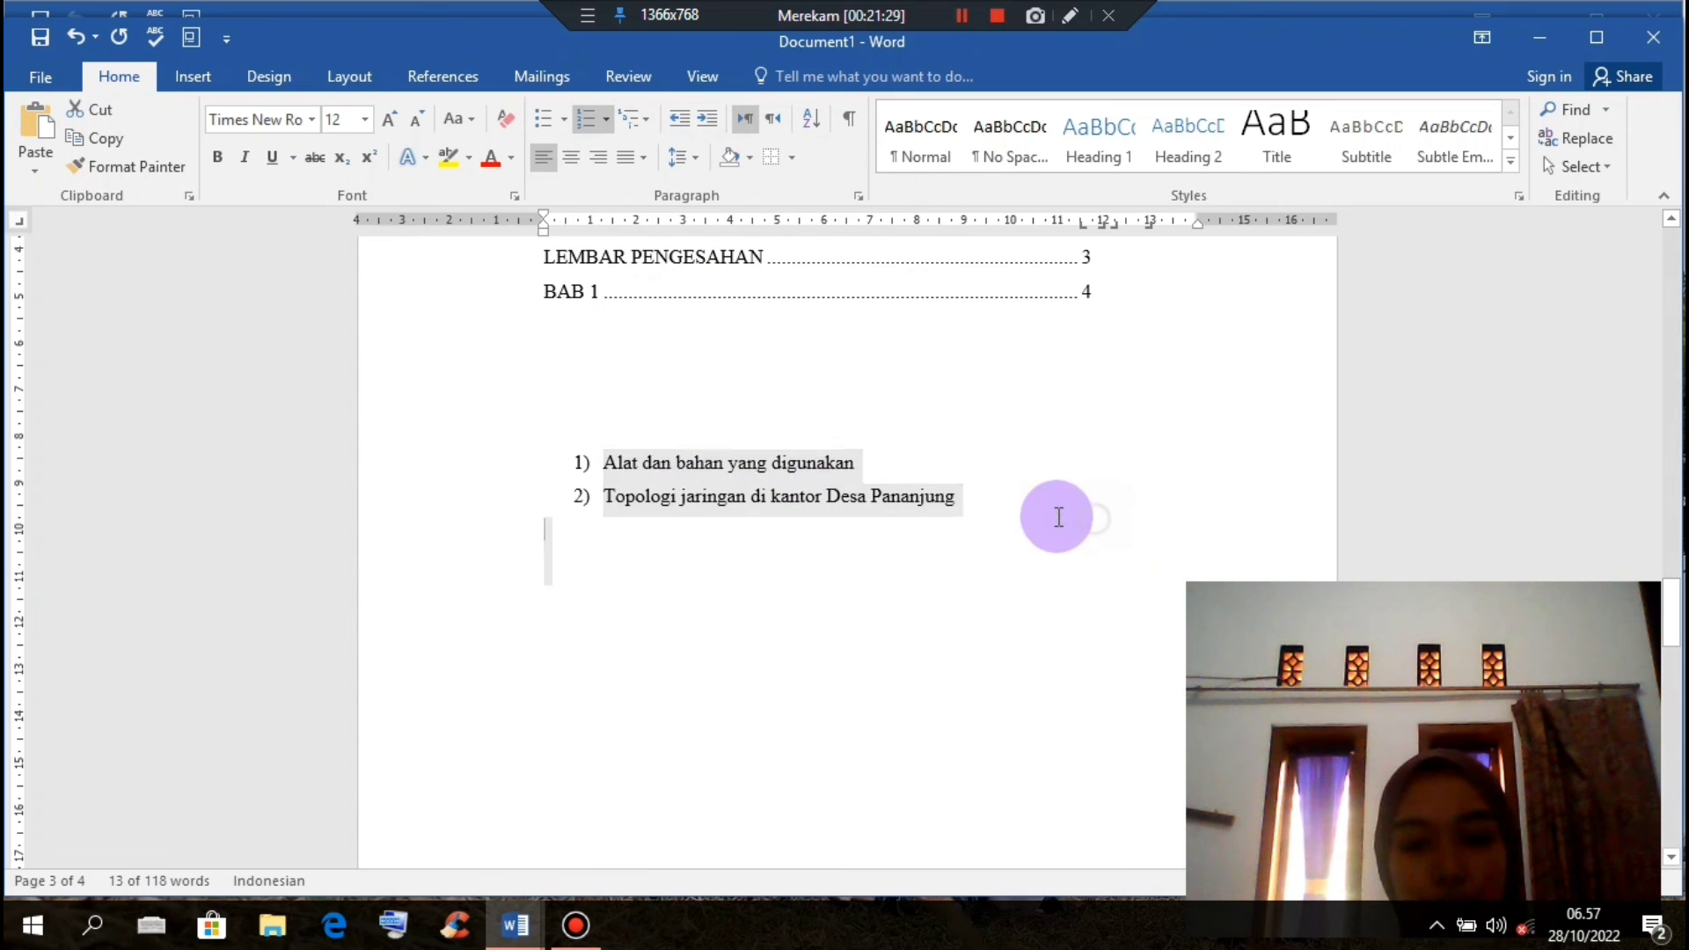
left_click(799, 539)
scroll(784, 520, "up", 1)
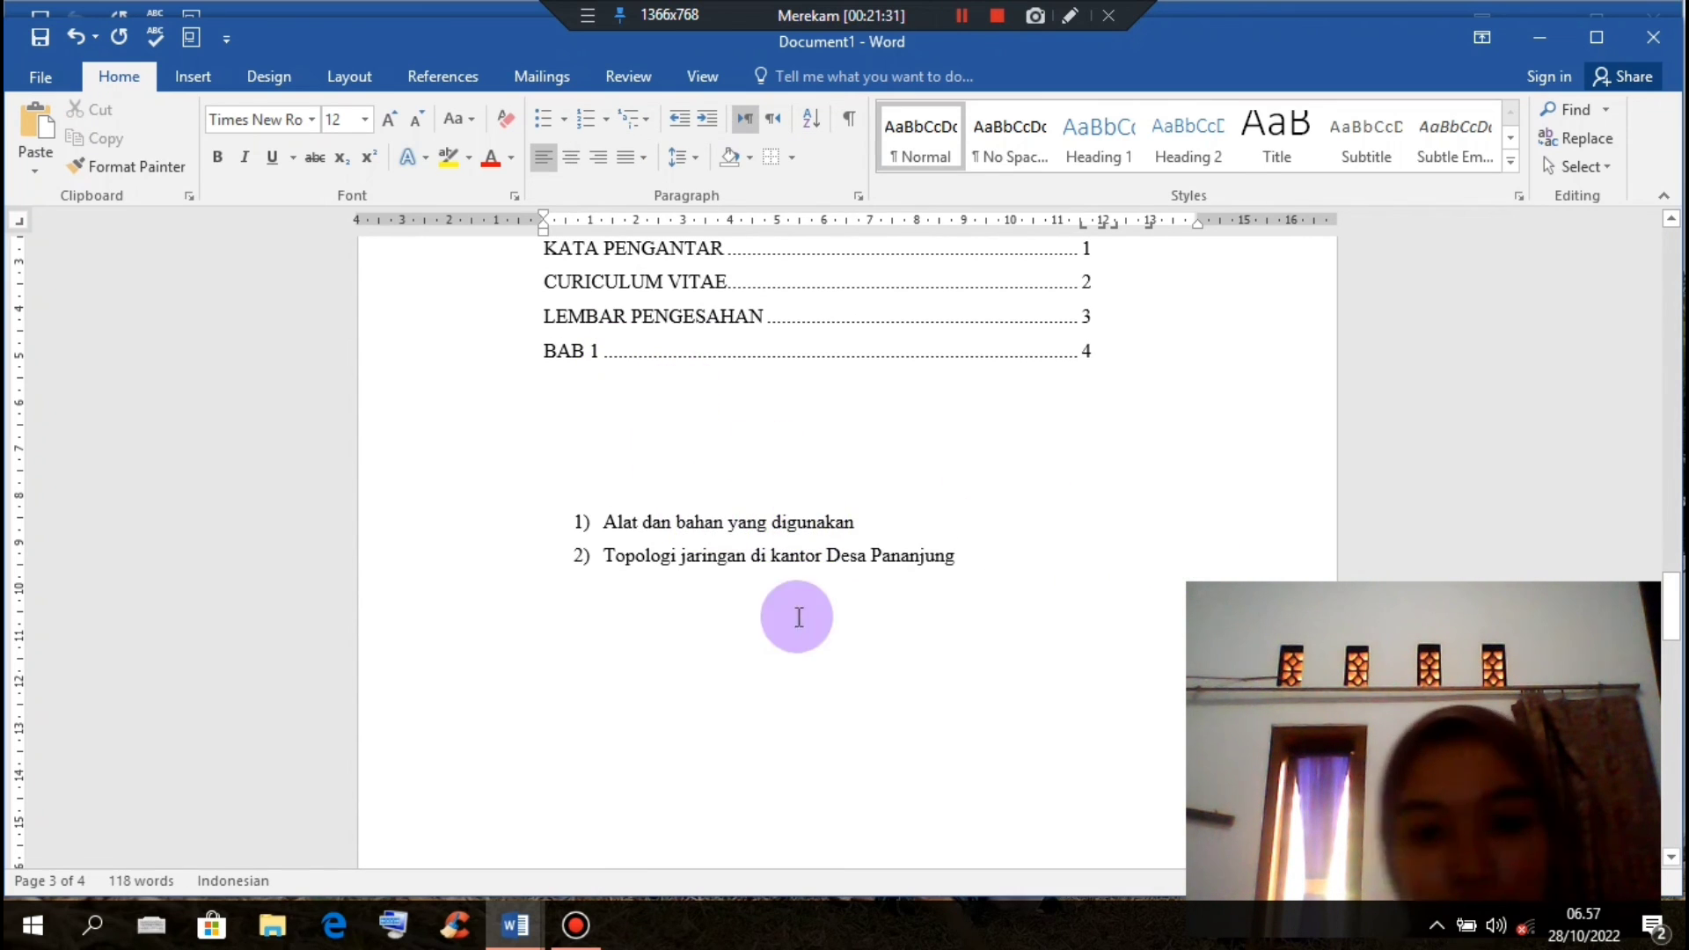